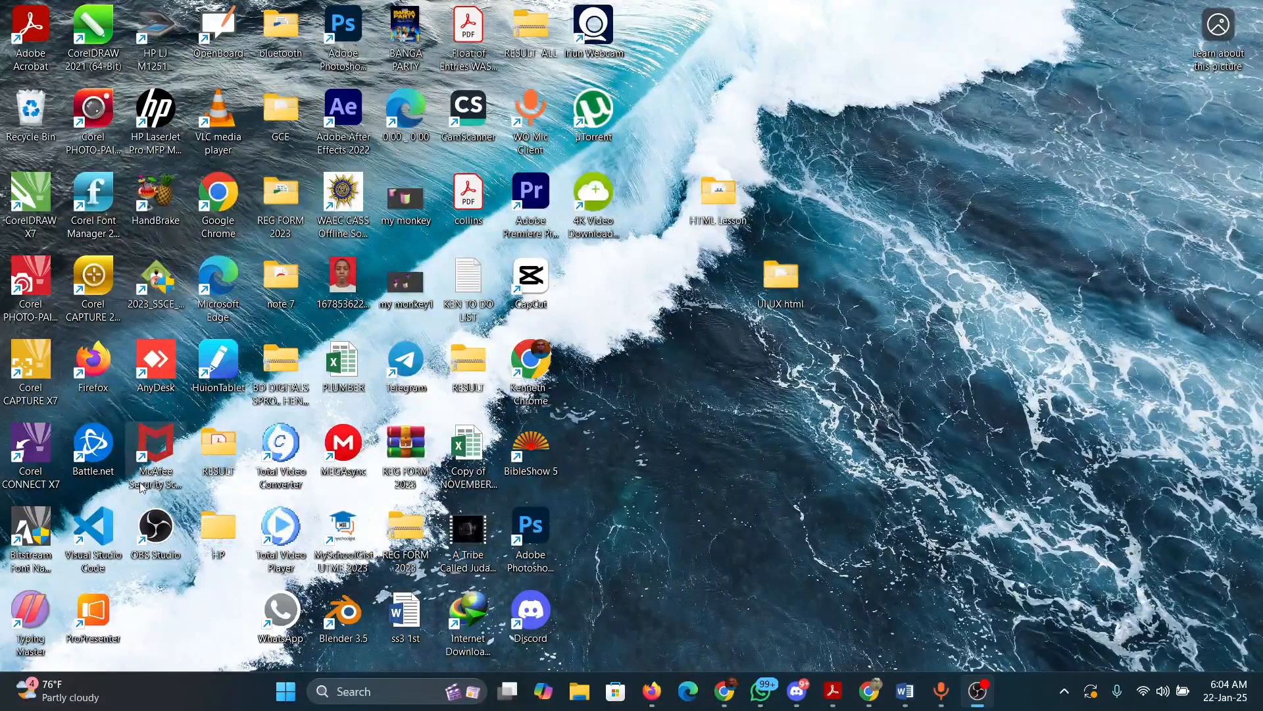
left_click(285, 691)
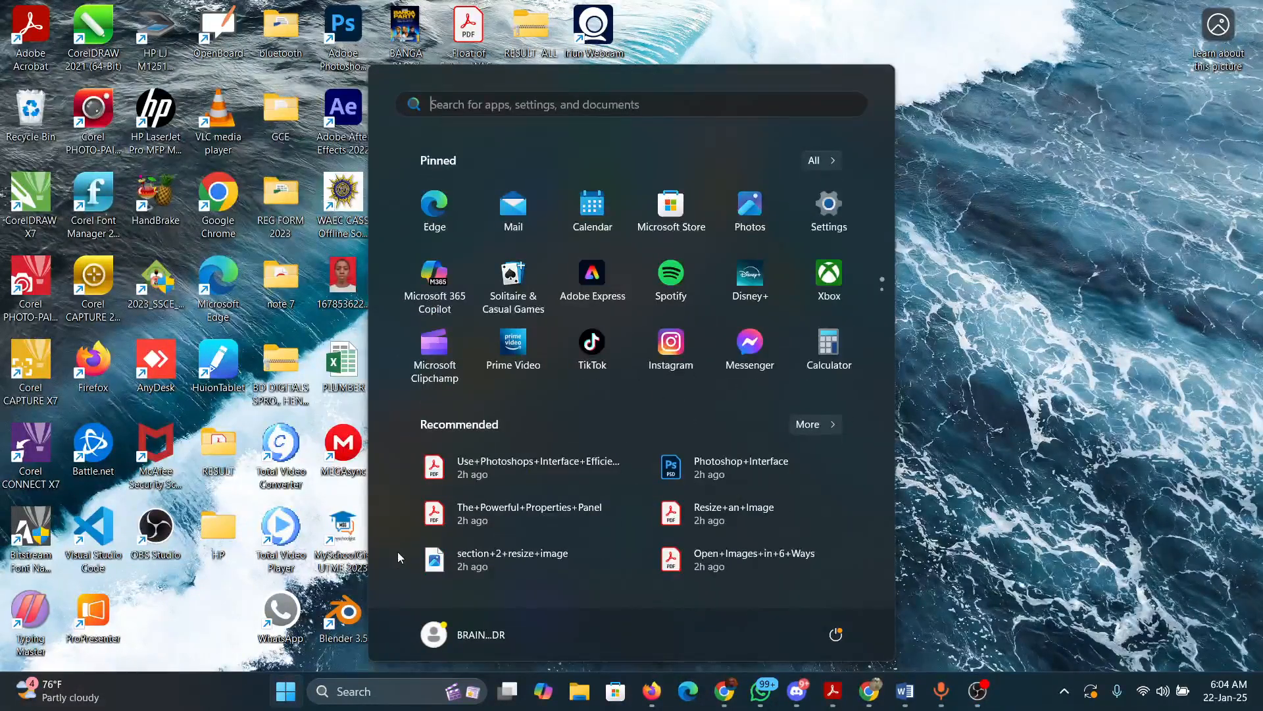
type("pho")
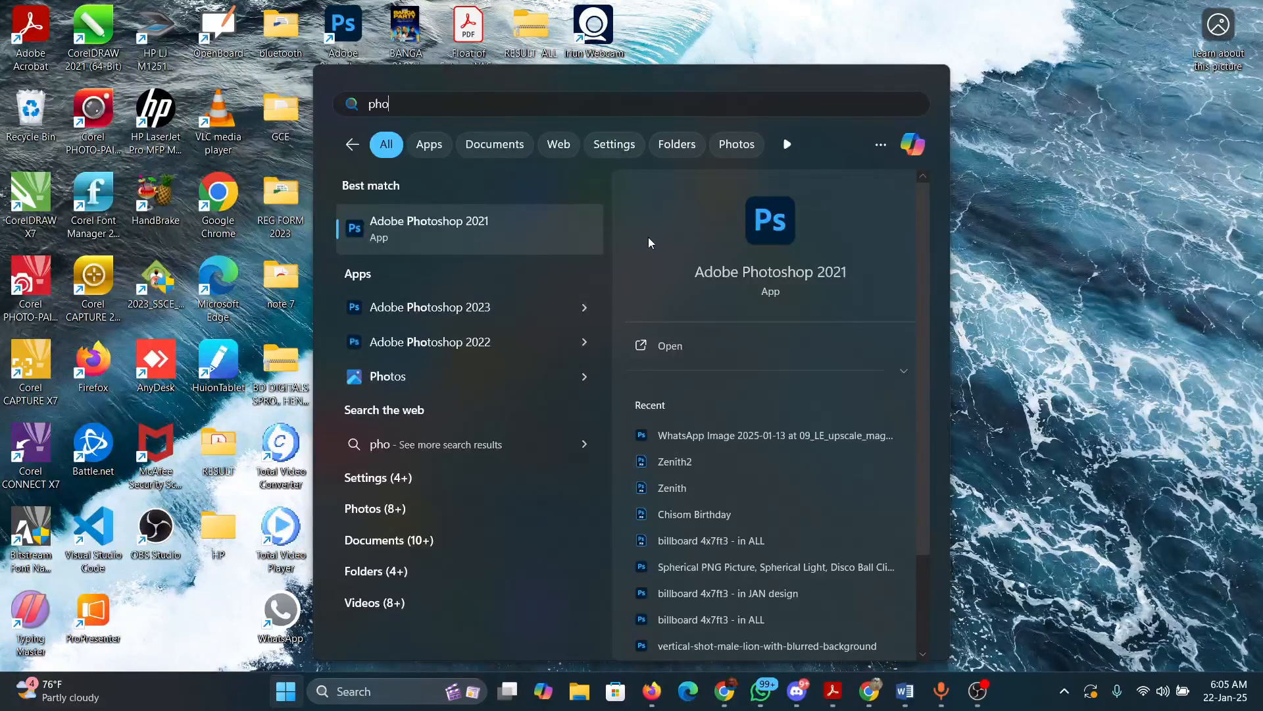
left_click(1006, 248)
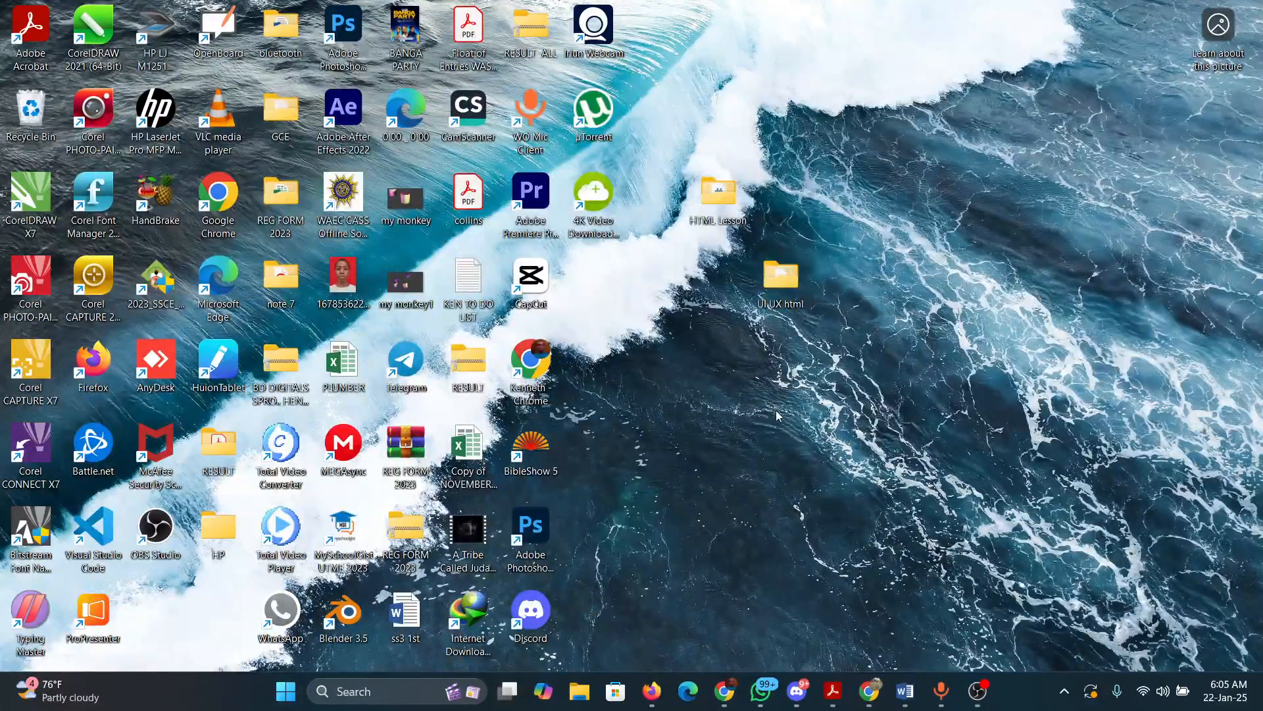
- Open WhatsApp Image 2025-01-13 at 09_LE_upscale_magic_x4_strength_75_similarity_50 (3).jpg from the Downloads folder in Adobe Photoshop 2021
left_click(579, 691)
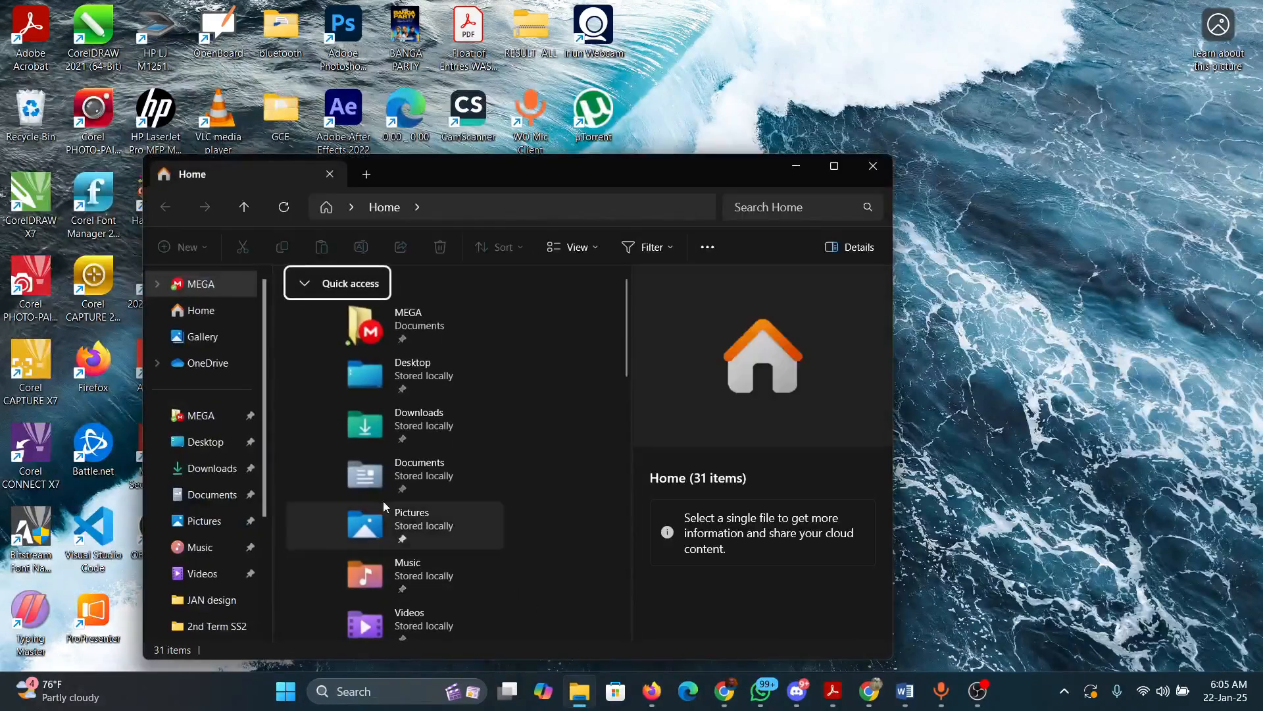
left_click(210, 468)
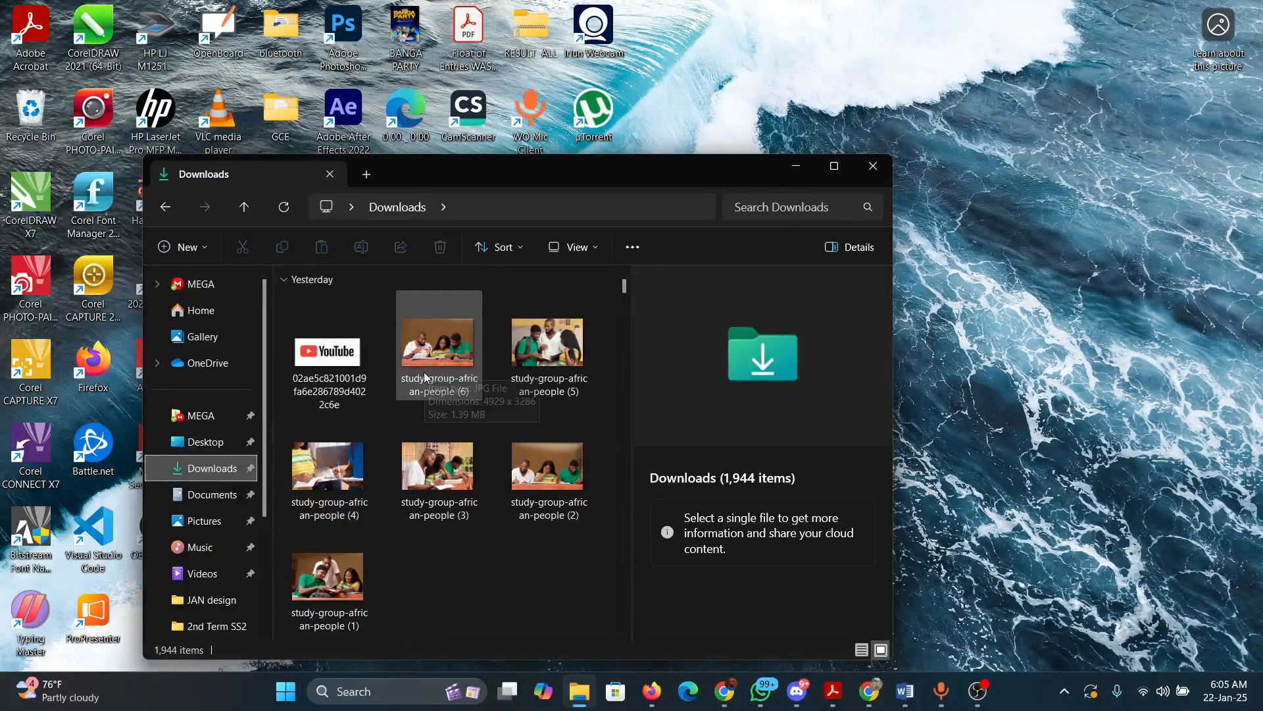
scroll(420, 388, "down", 4)
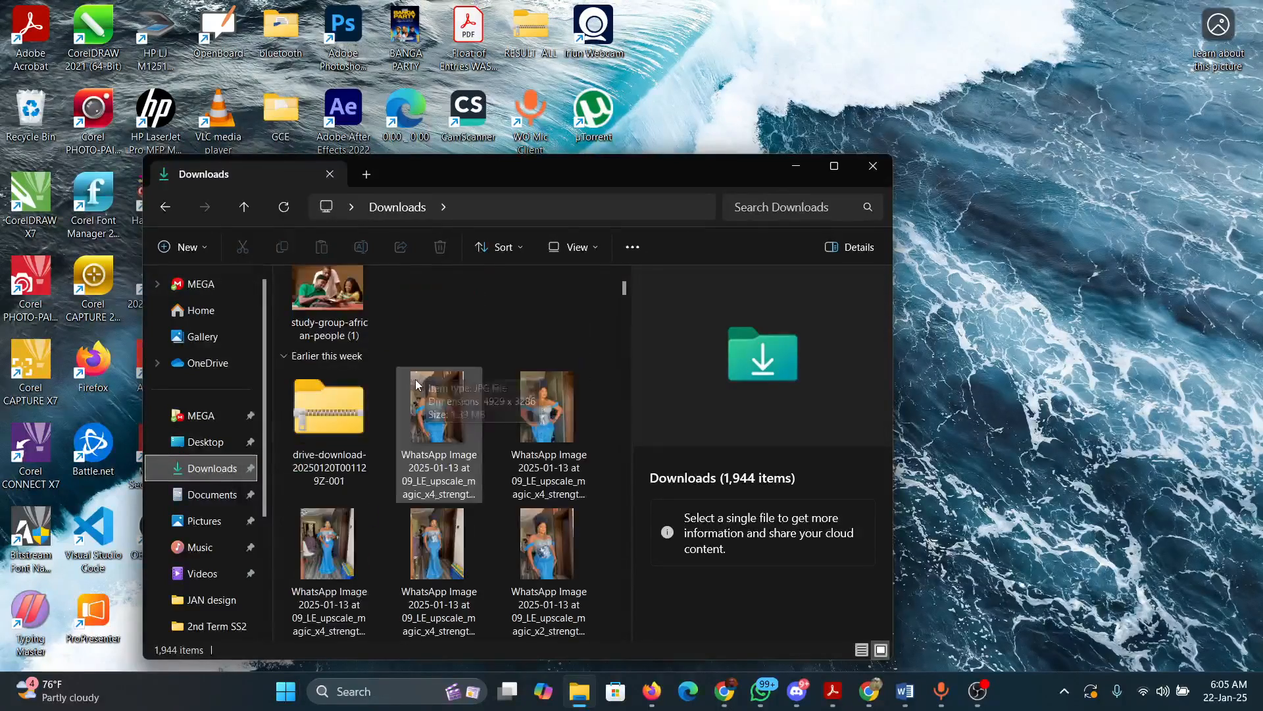
right_click(437, 417)
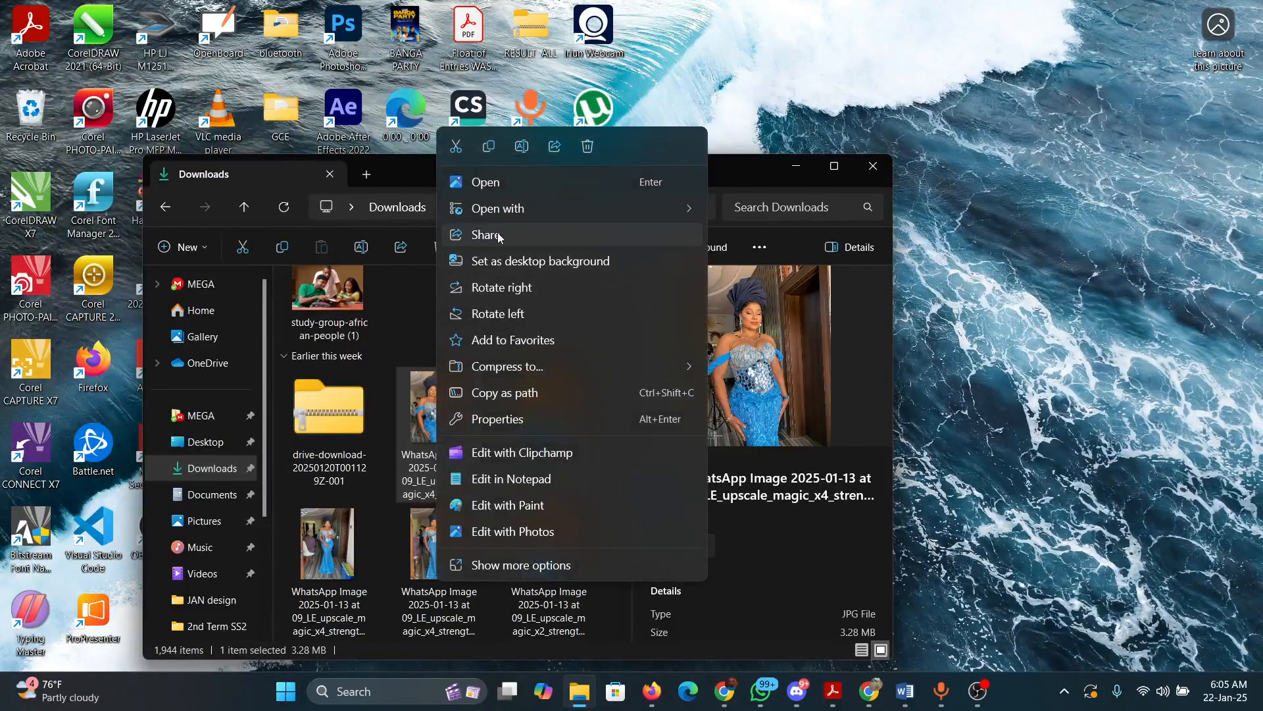
mouse_move(495, 210)
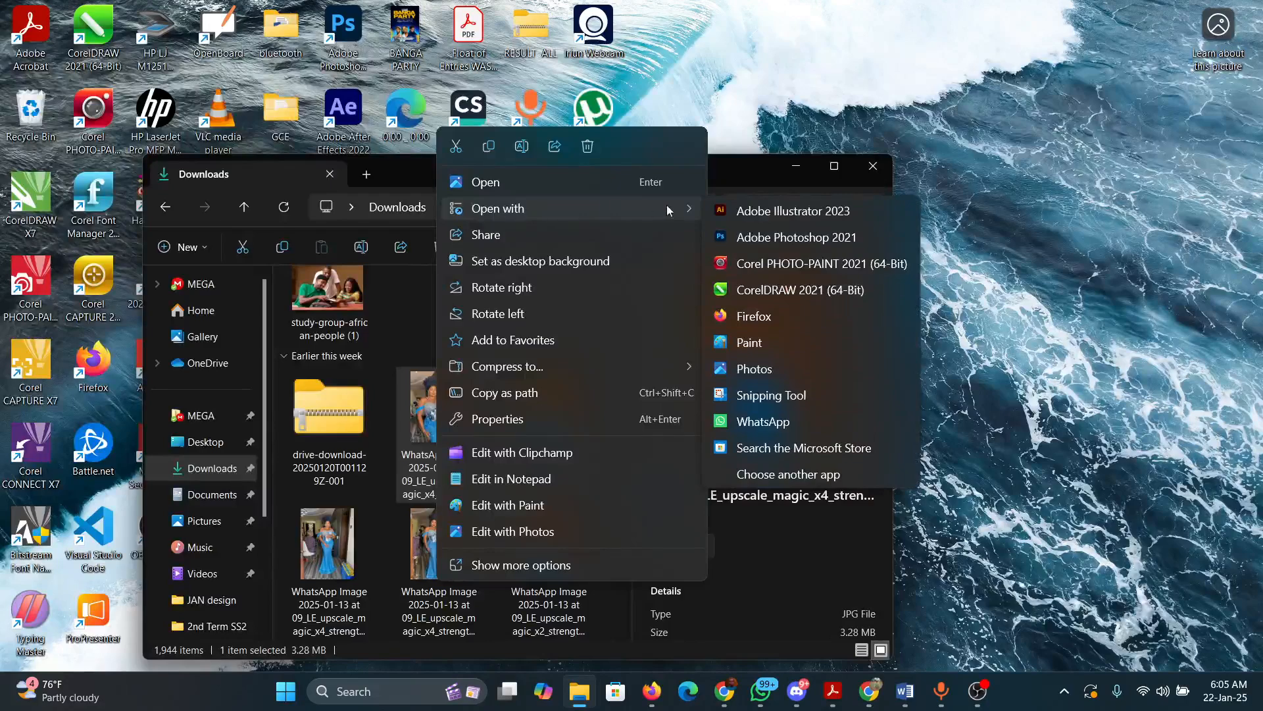
left_click(778, 239)
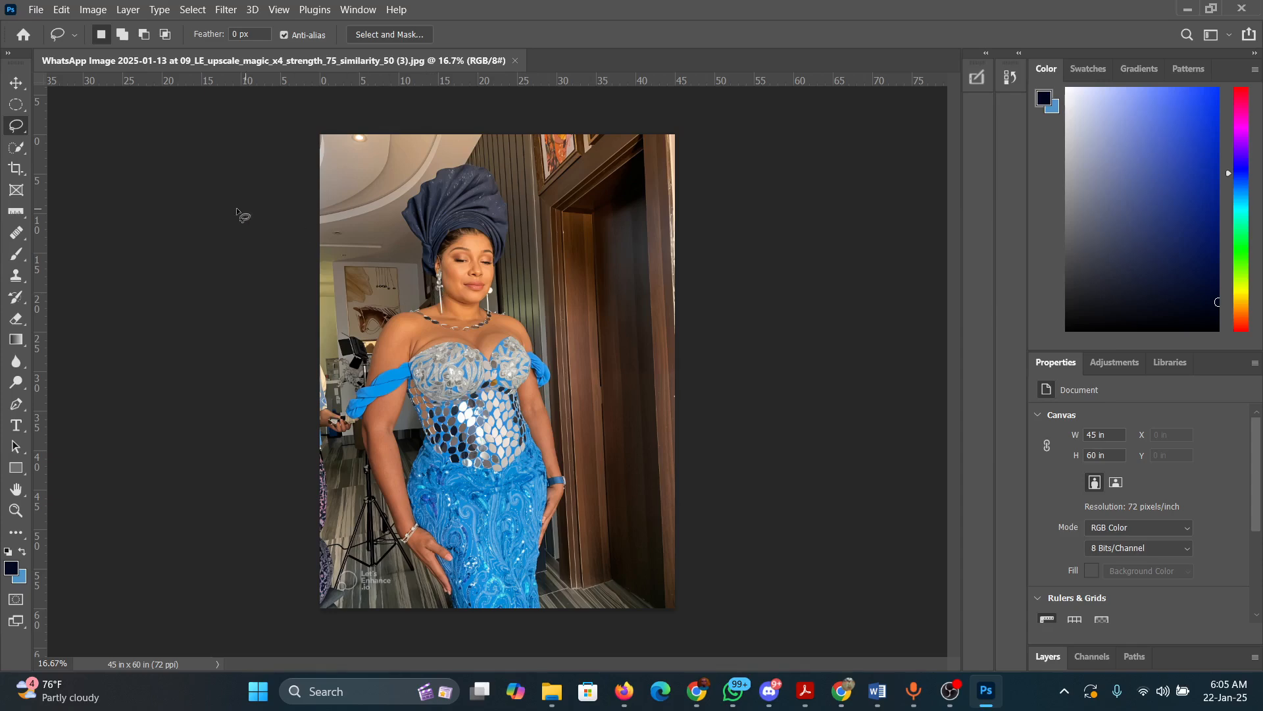
- Activate the Move tool, show the tools grouped with it, and dismiss the message notification
left_click(14, 84)
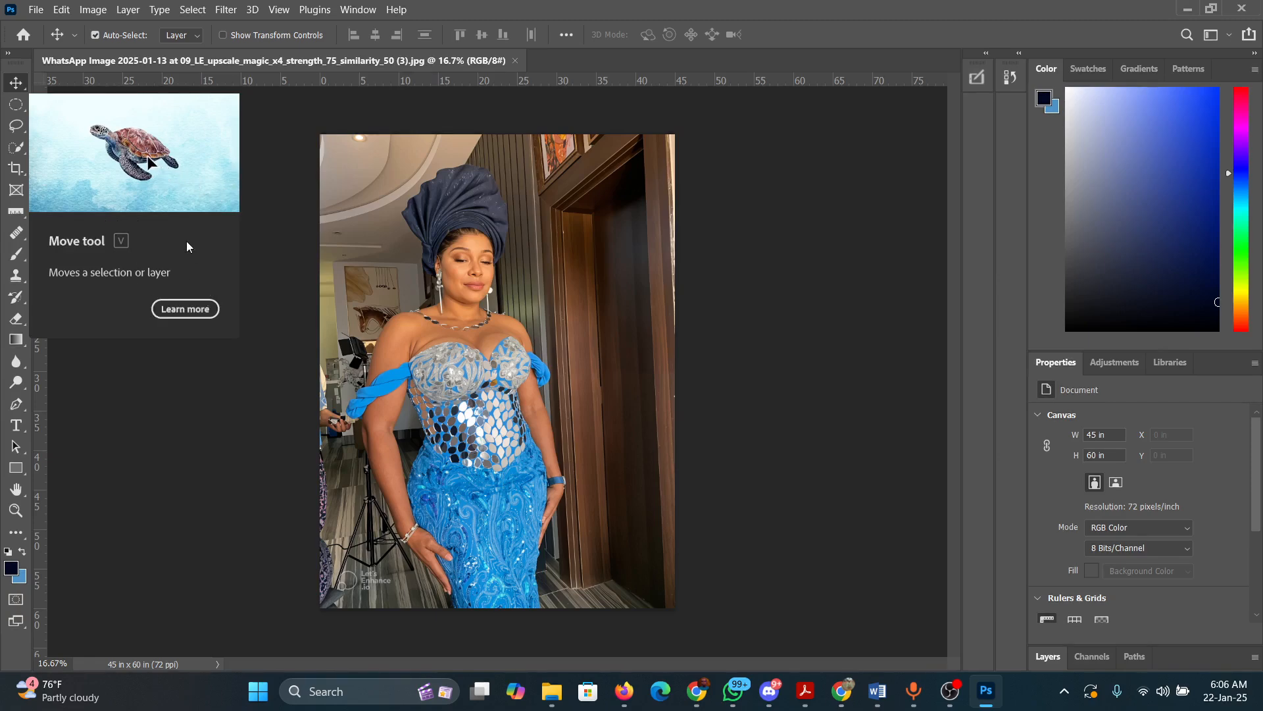
left_click(24, 89)
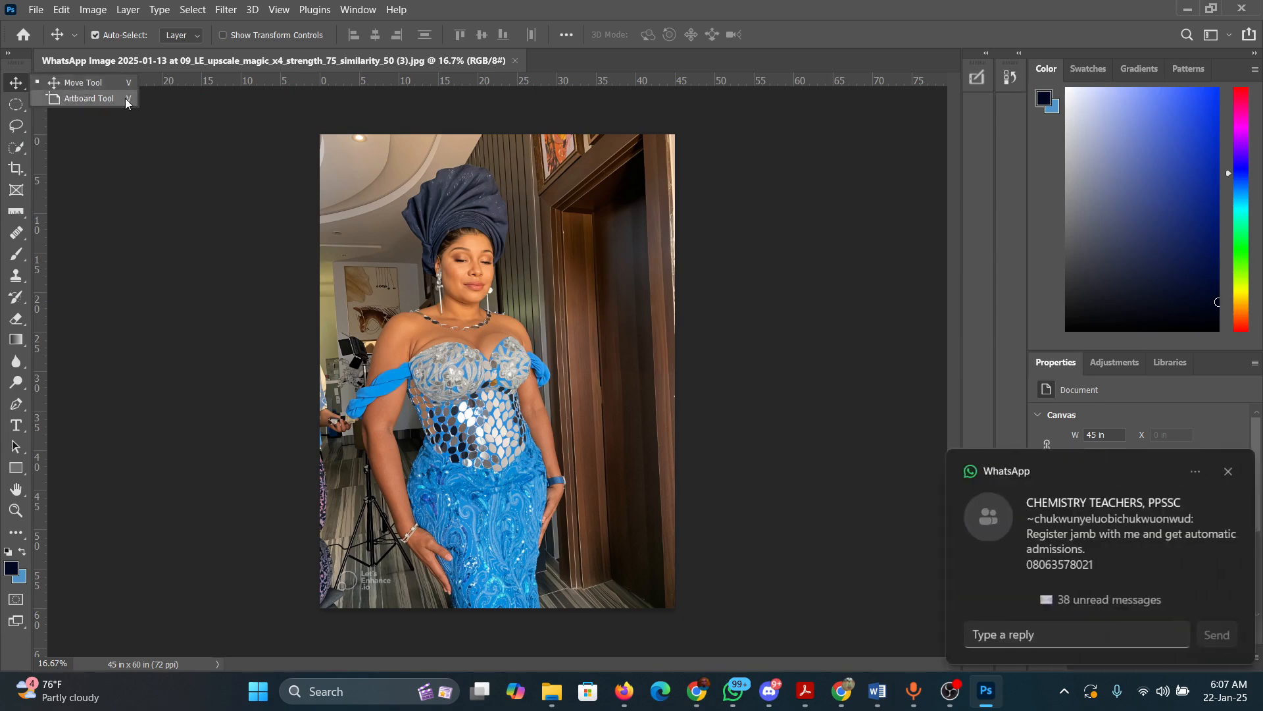
left_click(1232, 473)
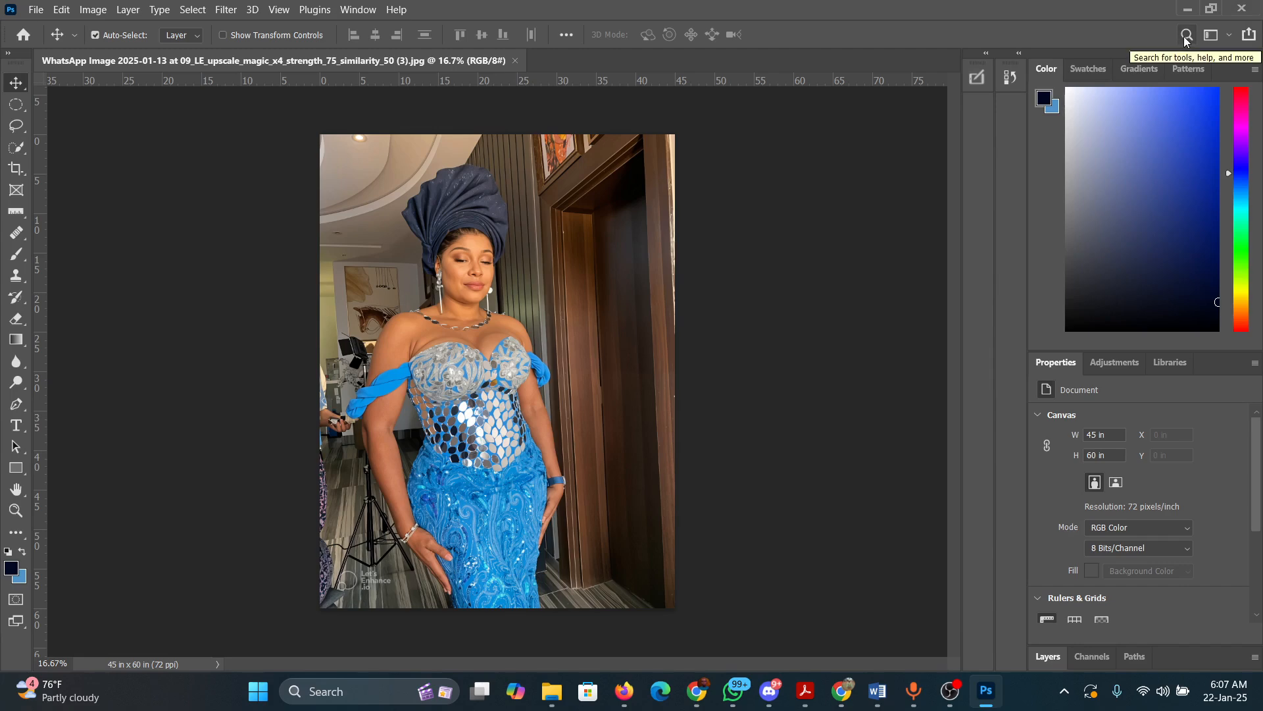
- Reset the Essentials workspace to its default panel layout
left_click(1231, 38)
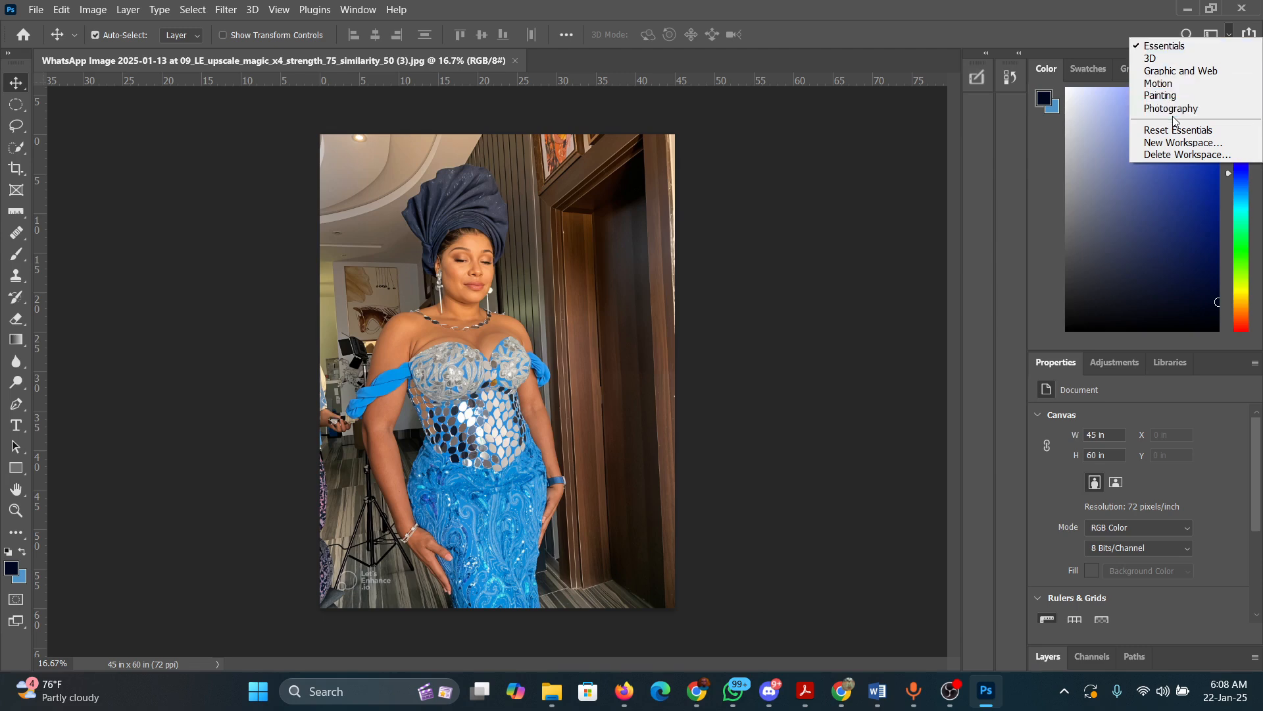
left_click(1180, 137)
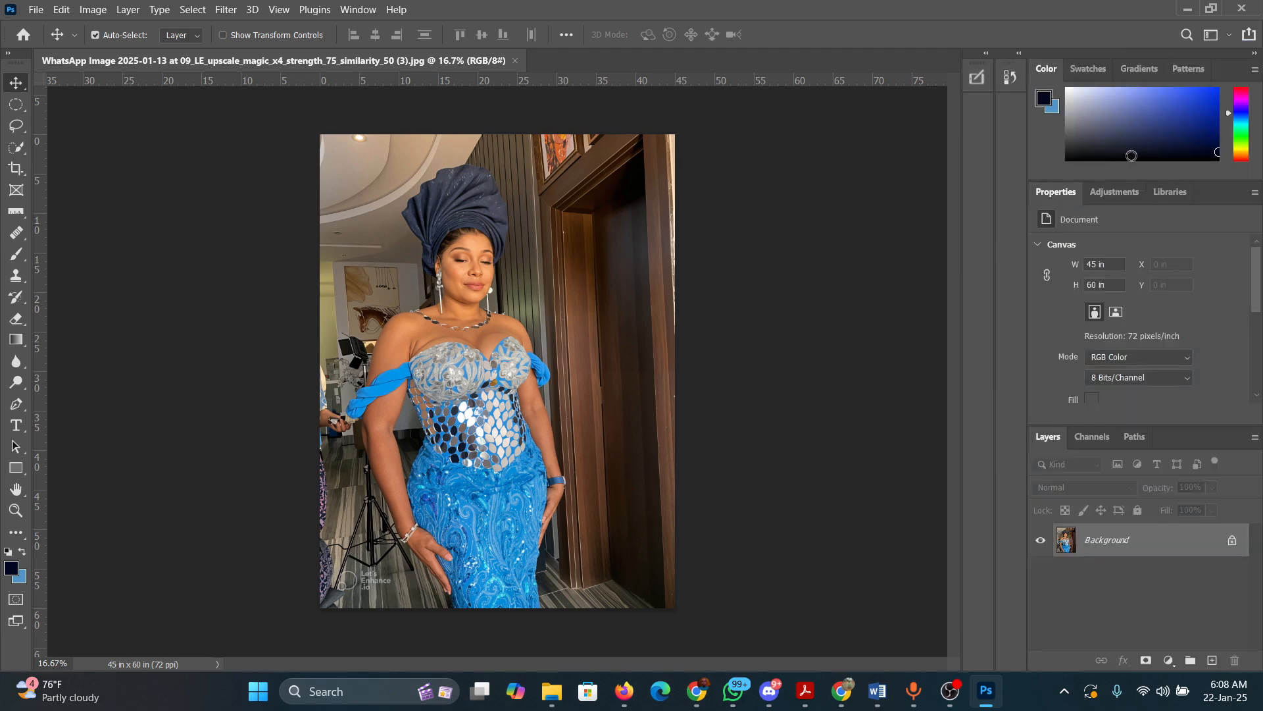
left_click(1229, 37)
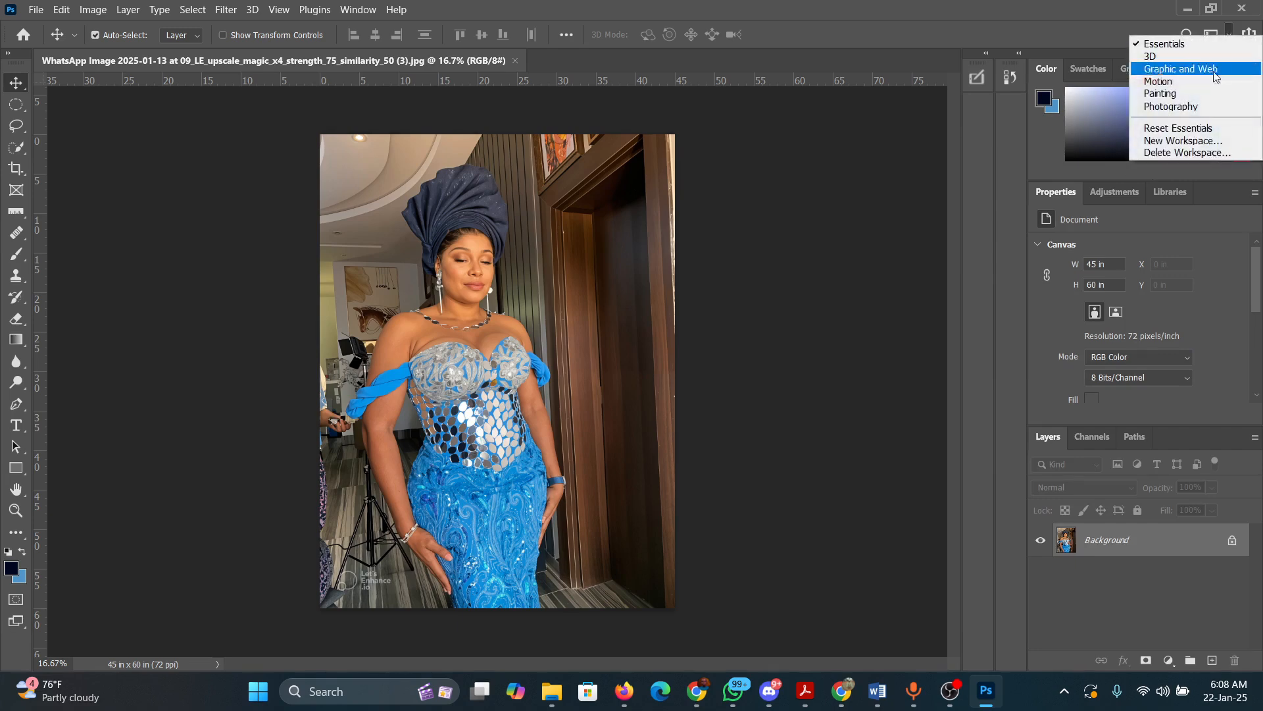
left_click(1183, 128)
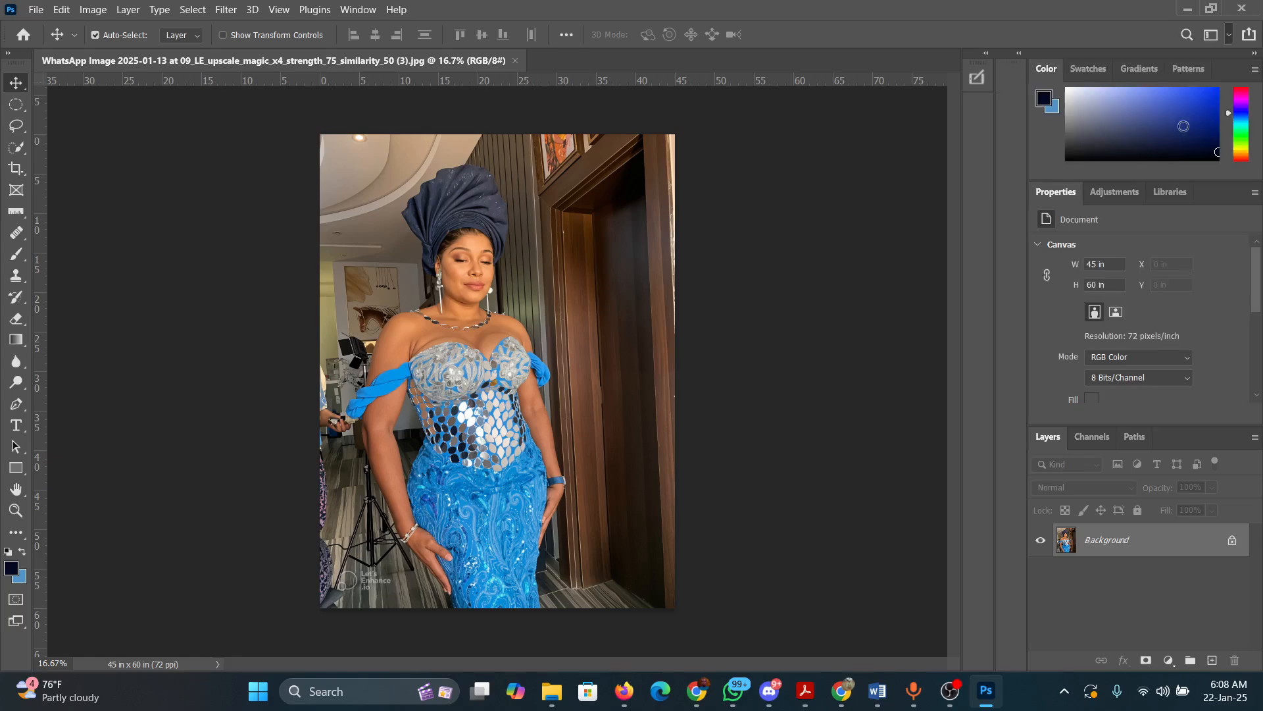
- Switch to the 3D workspace, accept the notice about 3D features, and dismiss the message notification
left_click(1228, 38)
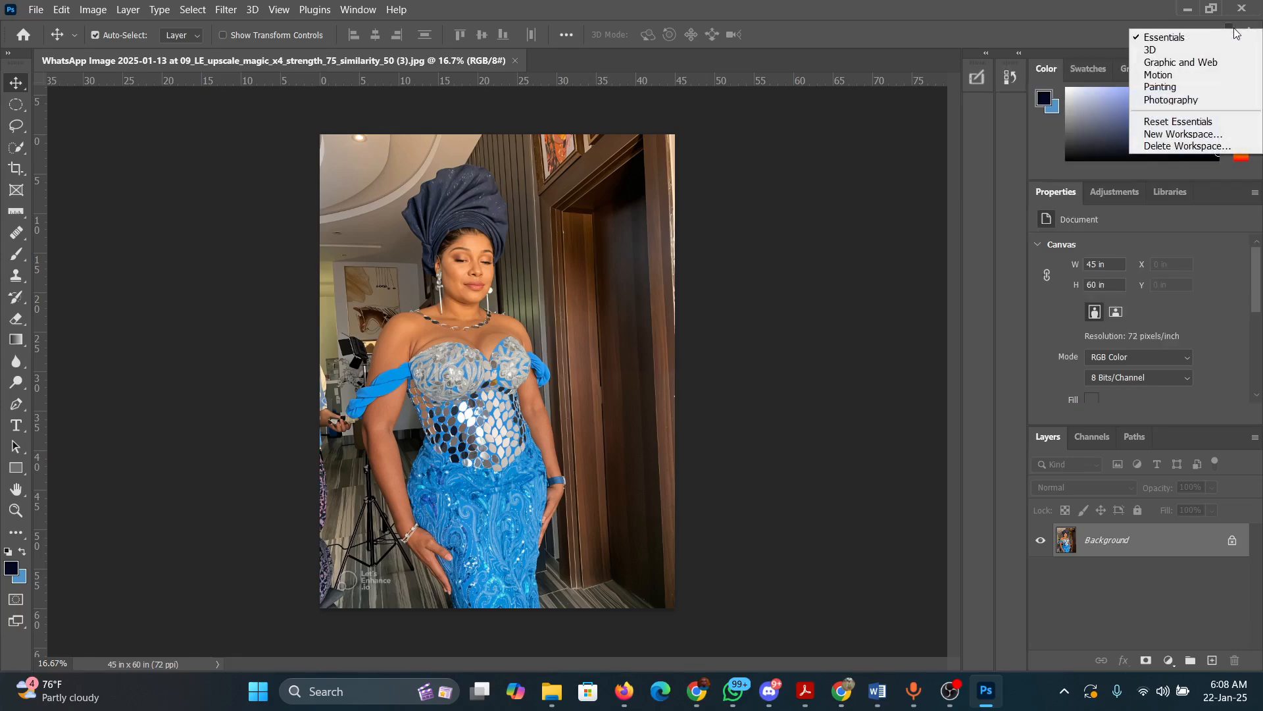
left_click(1163, 51)
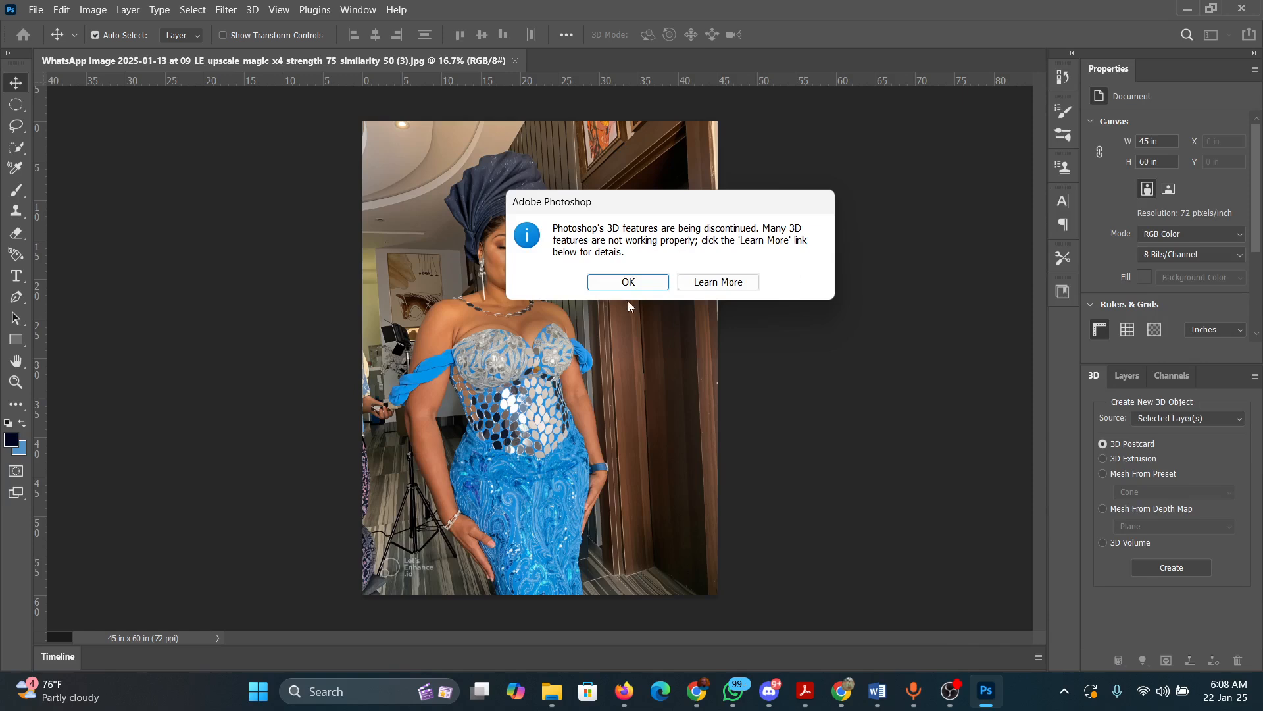
left_click(642, 288)
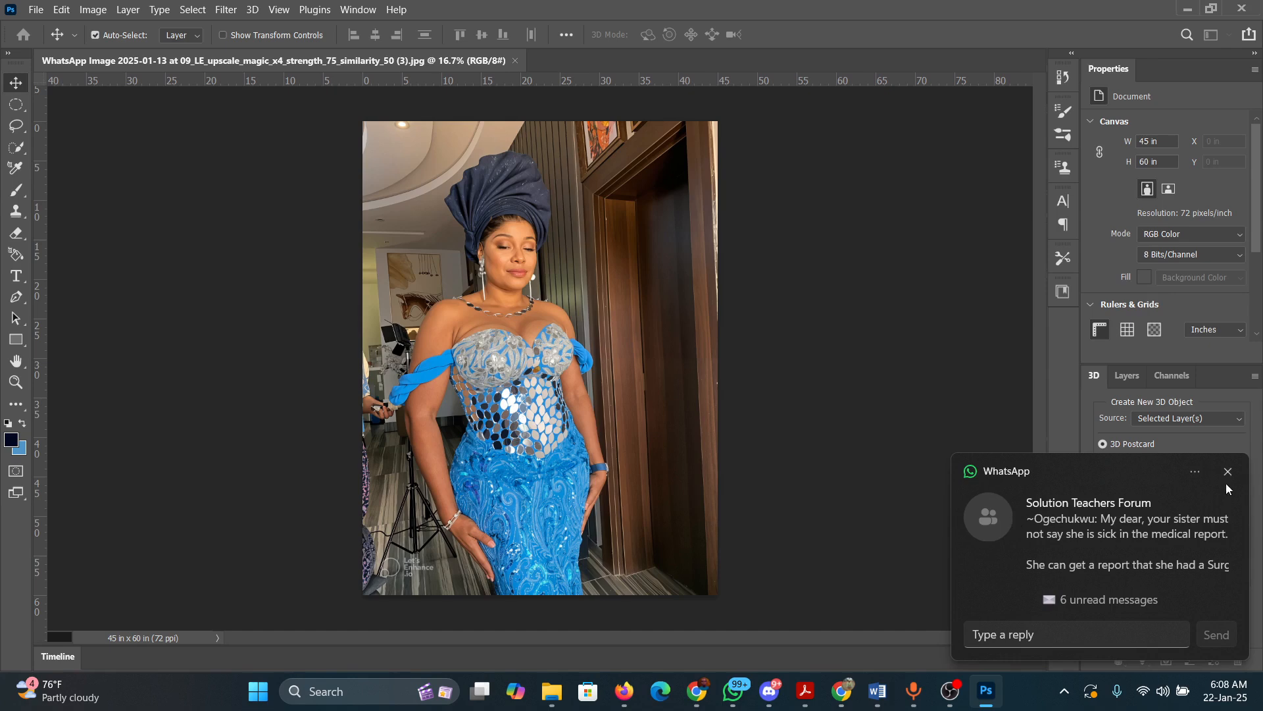
left_click(1228, 472)
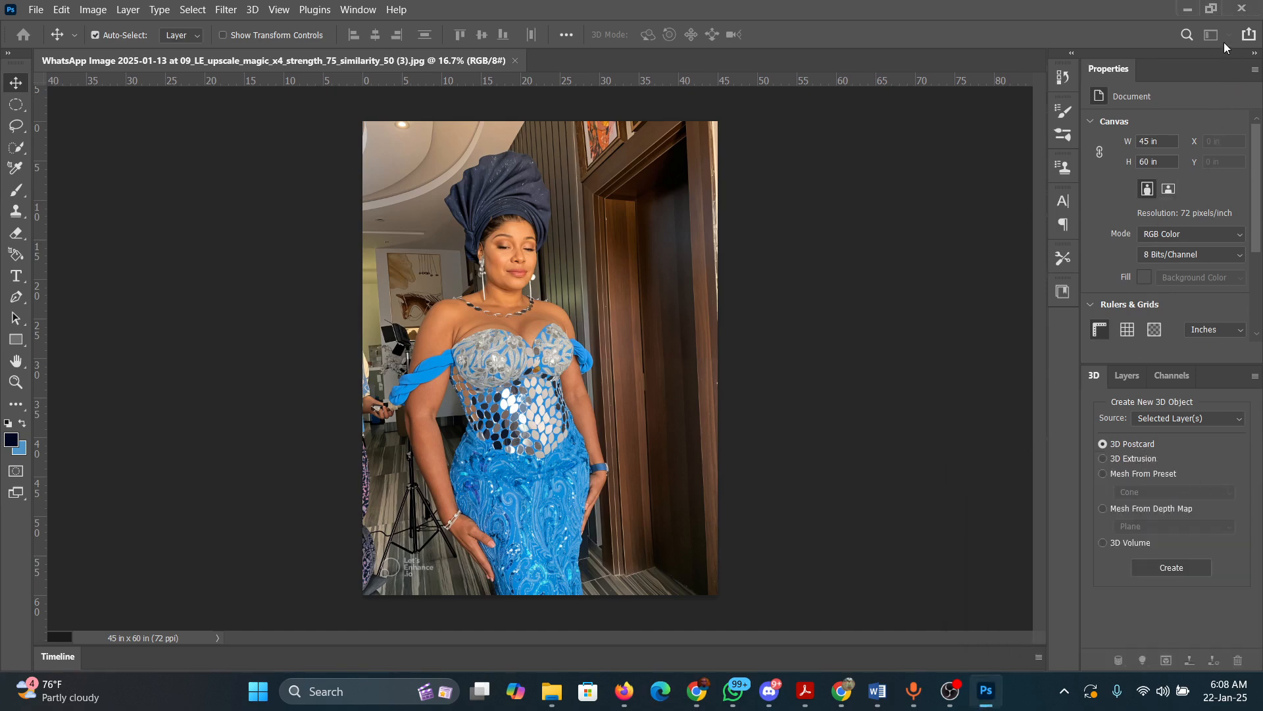
scroll(278, 275, "down", 3)
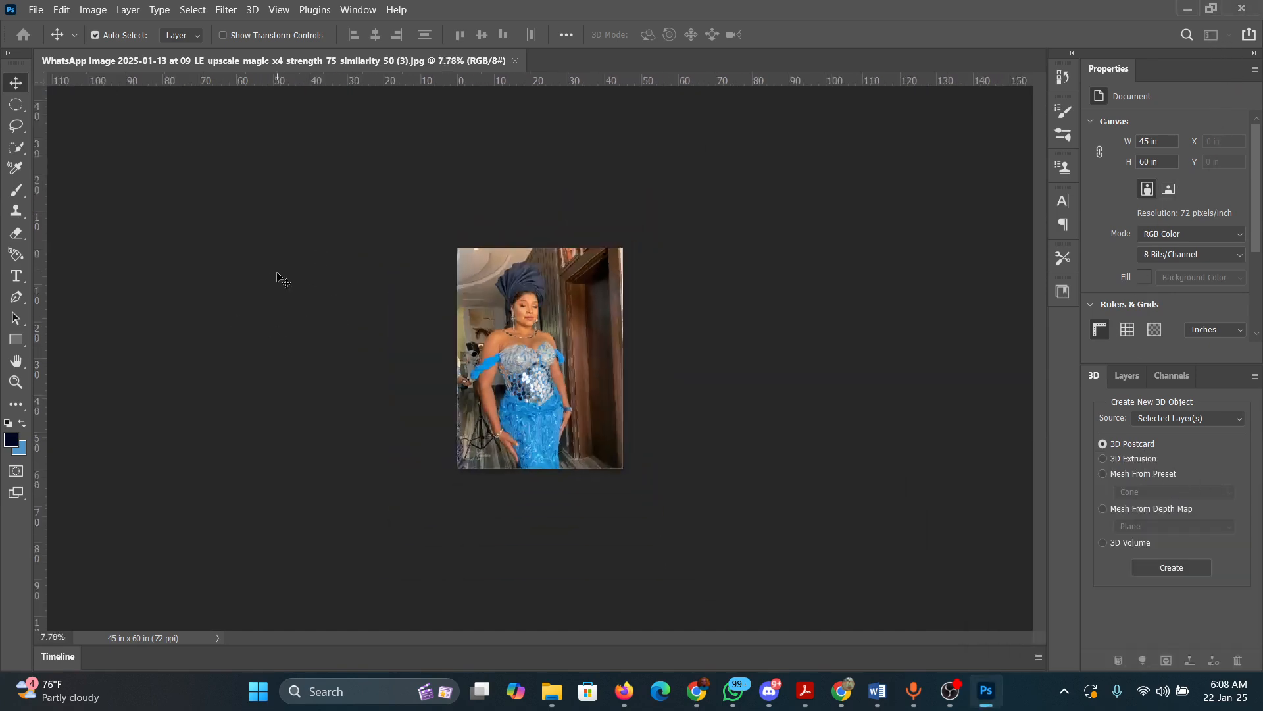
scroll(277, 273, "up", 3)
scroll(277, 275, "down", 2)
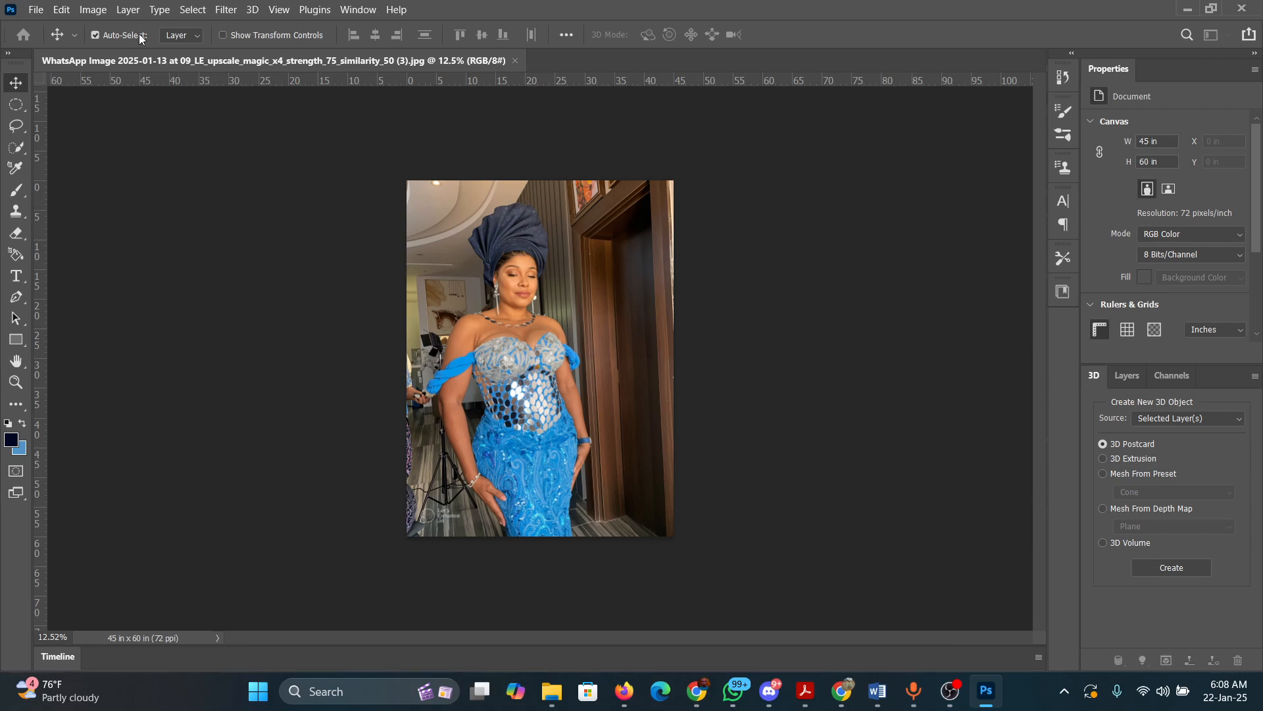
- Return from the 3D workspace to the Essentials (Default) workspace
left_click(361, 10)
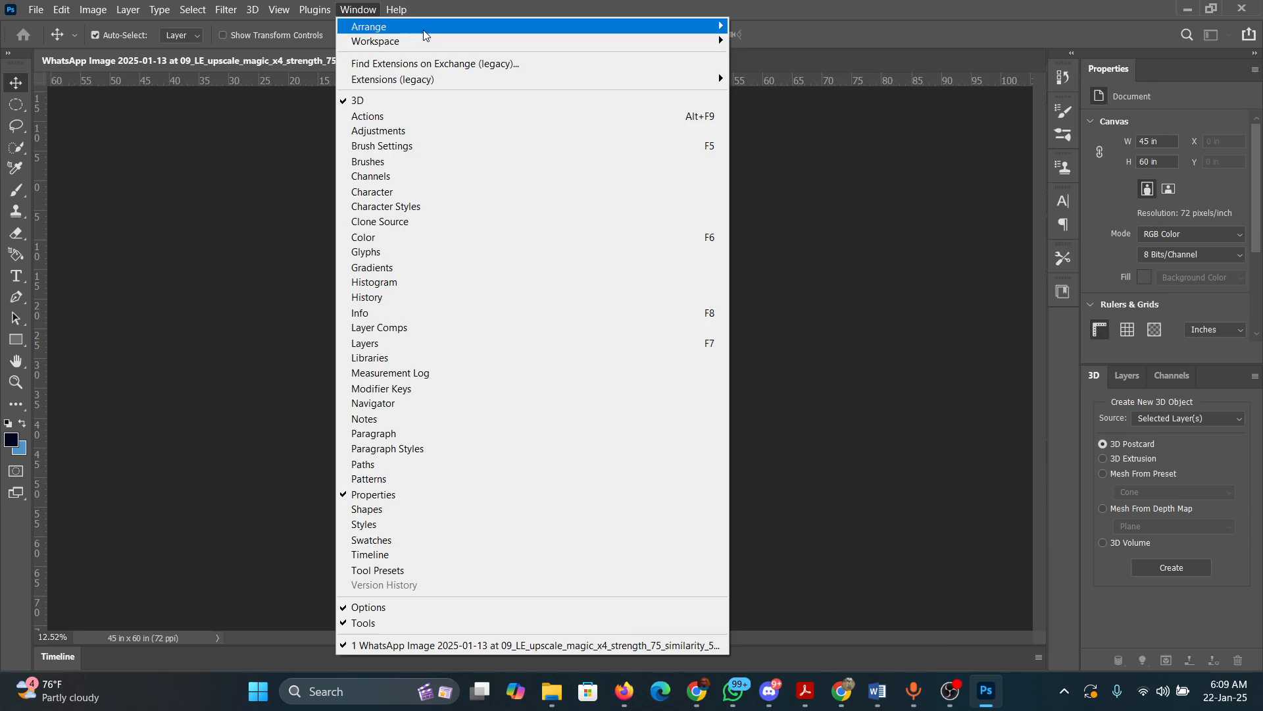
mouse_move(435, 48)
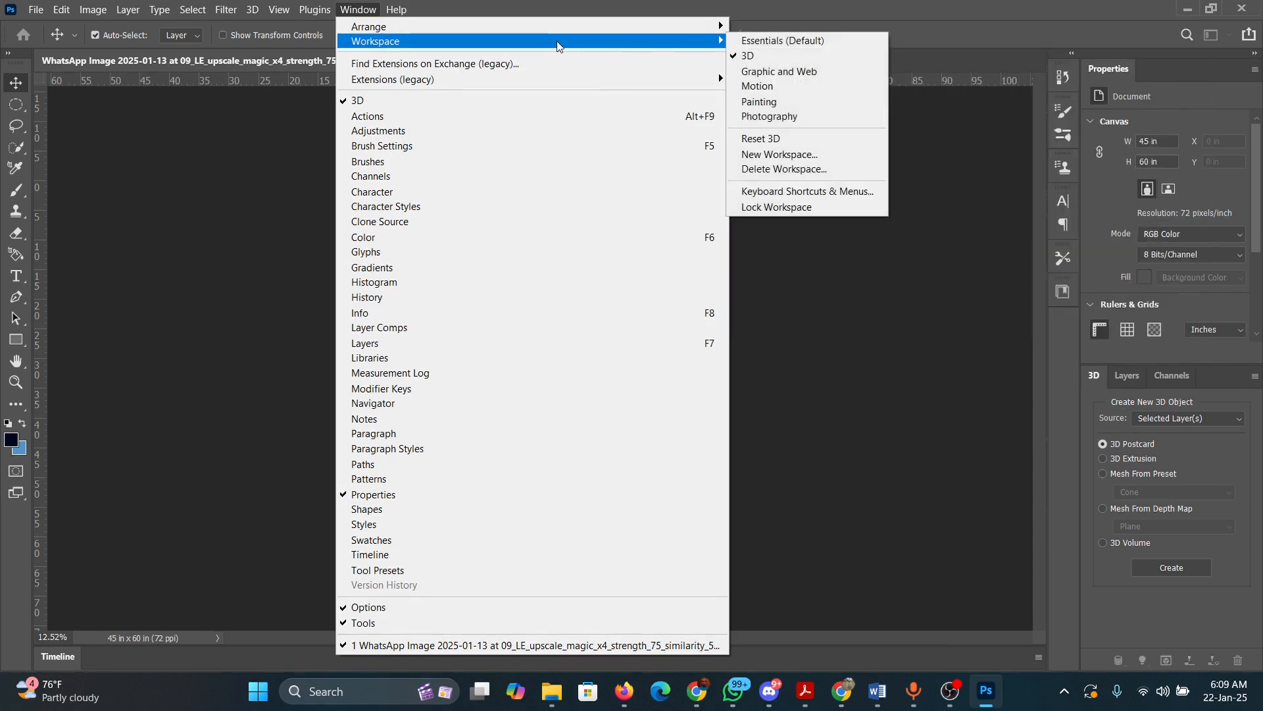
left_click(799, 40)
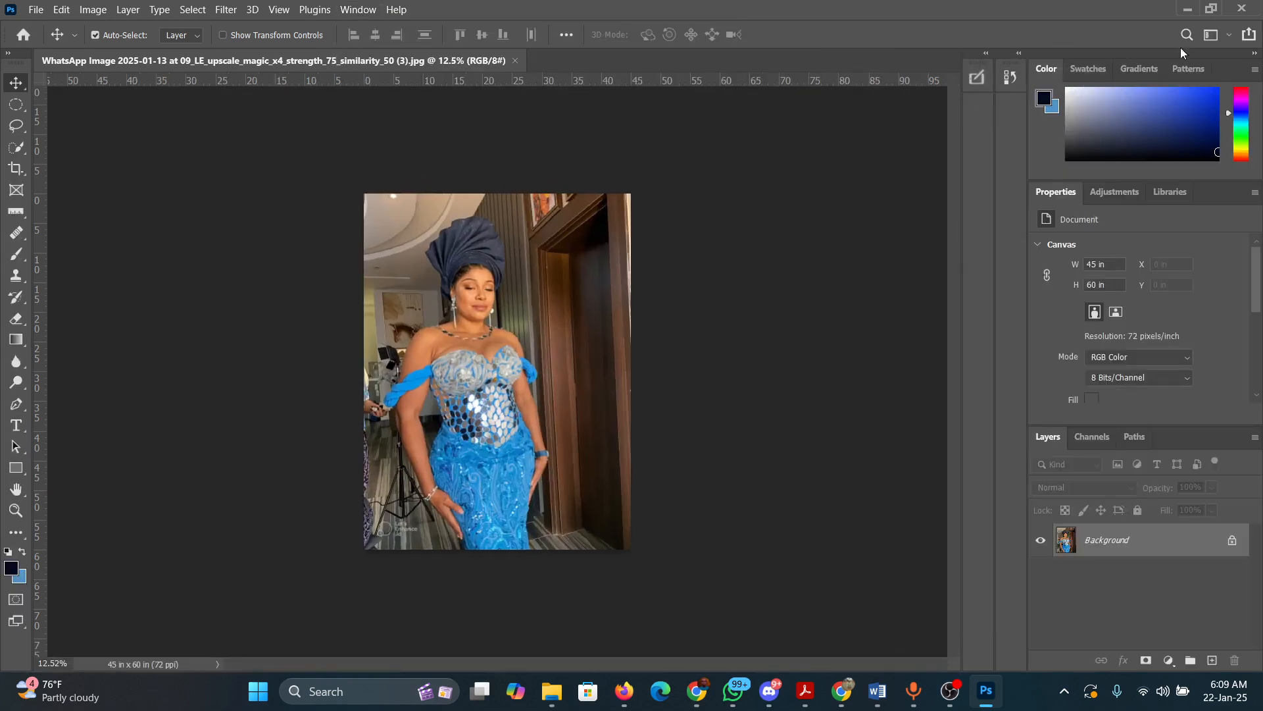
- Apply the 3D workspace again and bring up the list of available workspaces
left_click(1230, 36)
left_click(1159, 58)
left_click(1208, 37)
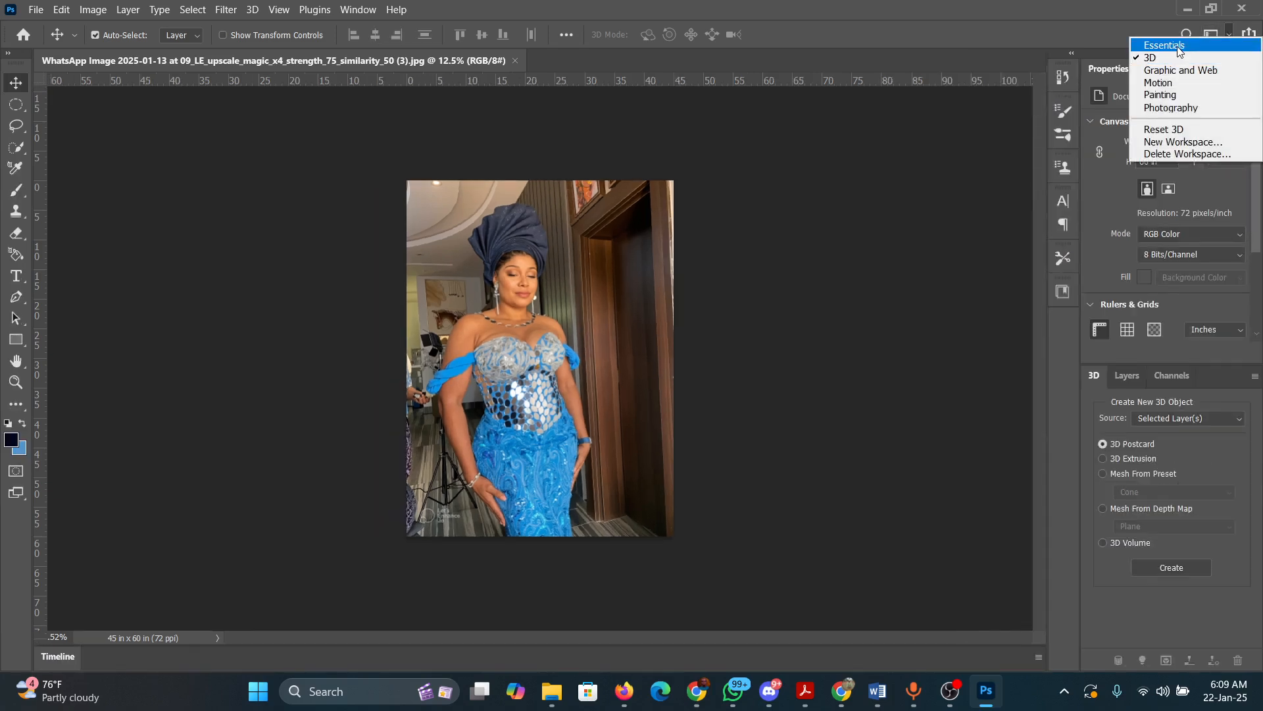
left_click(358, 10)
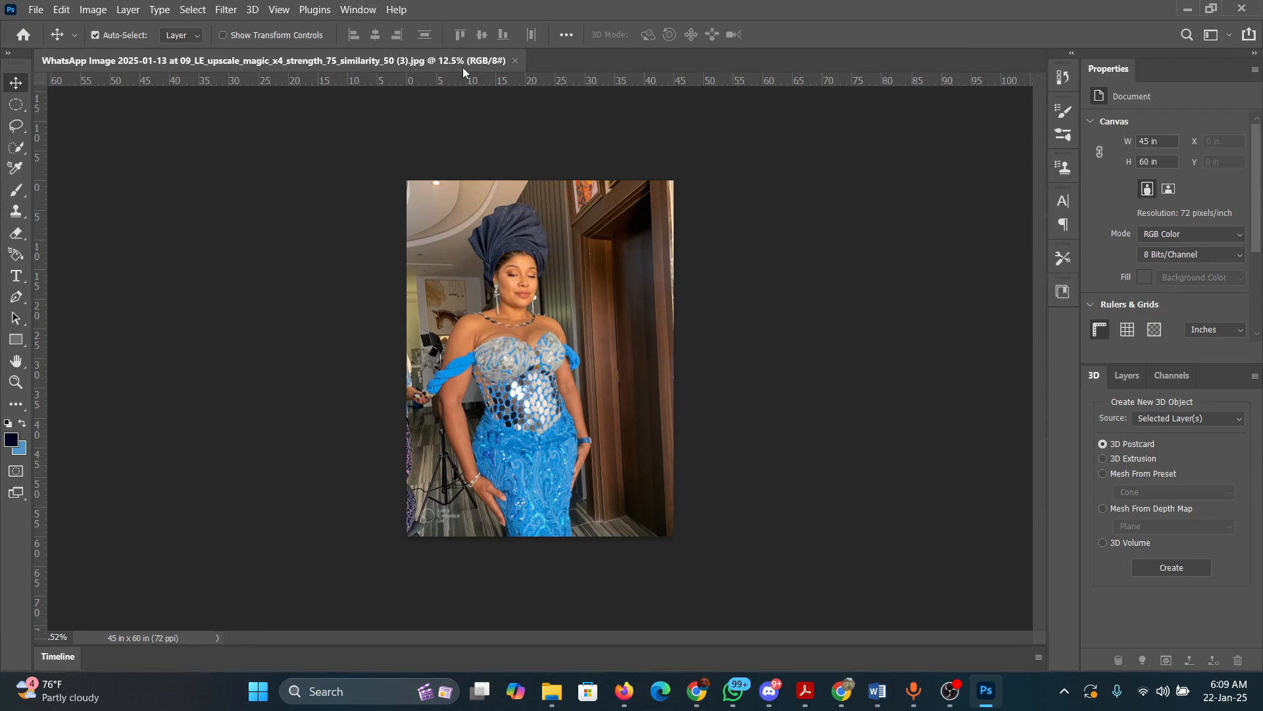
- Review the available workspaces, switch back to Essentials, and reset its layout
left_click(359, 11)
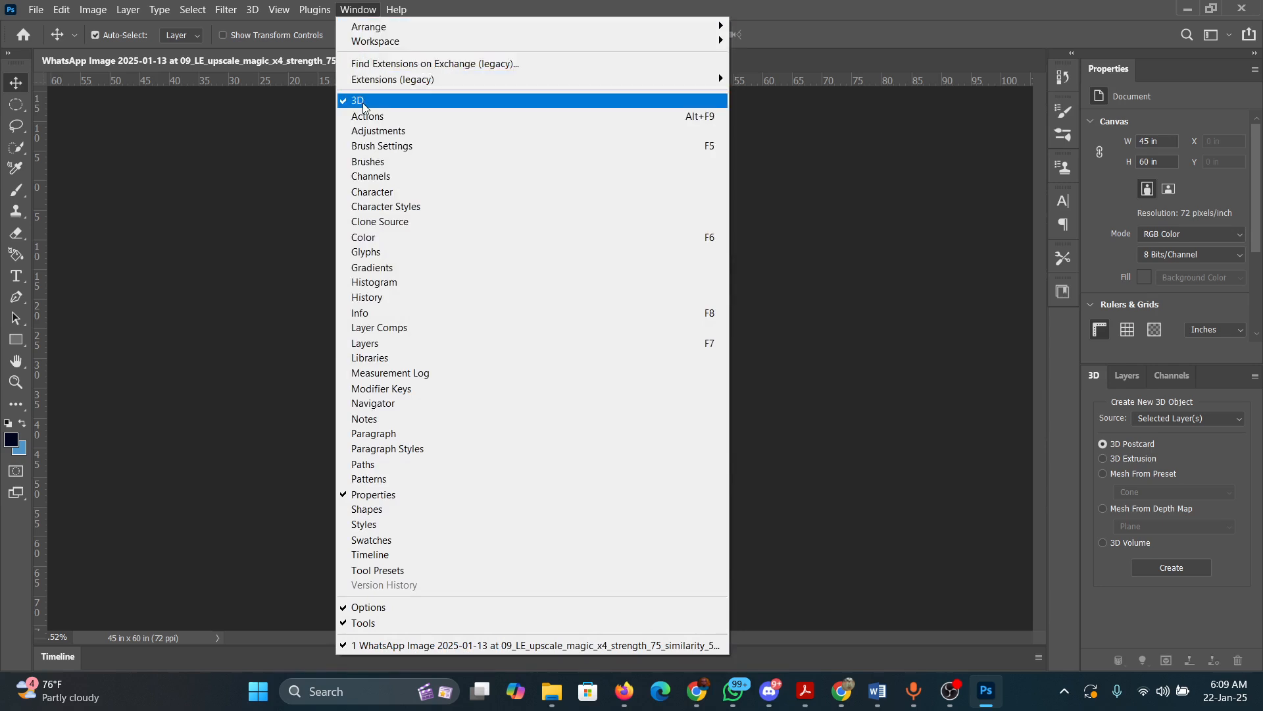
mouse_move(373, 43)
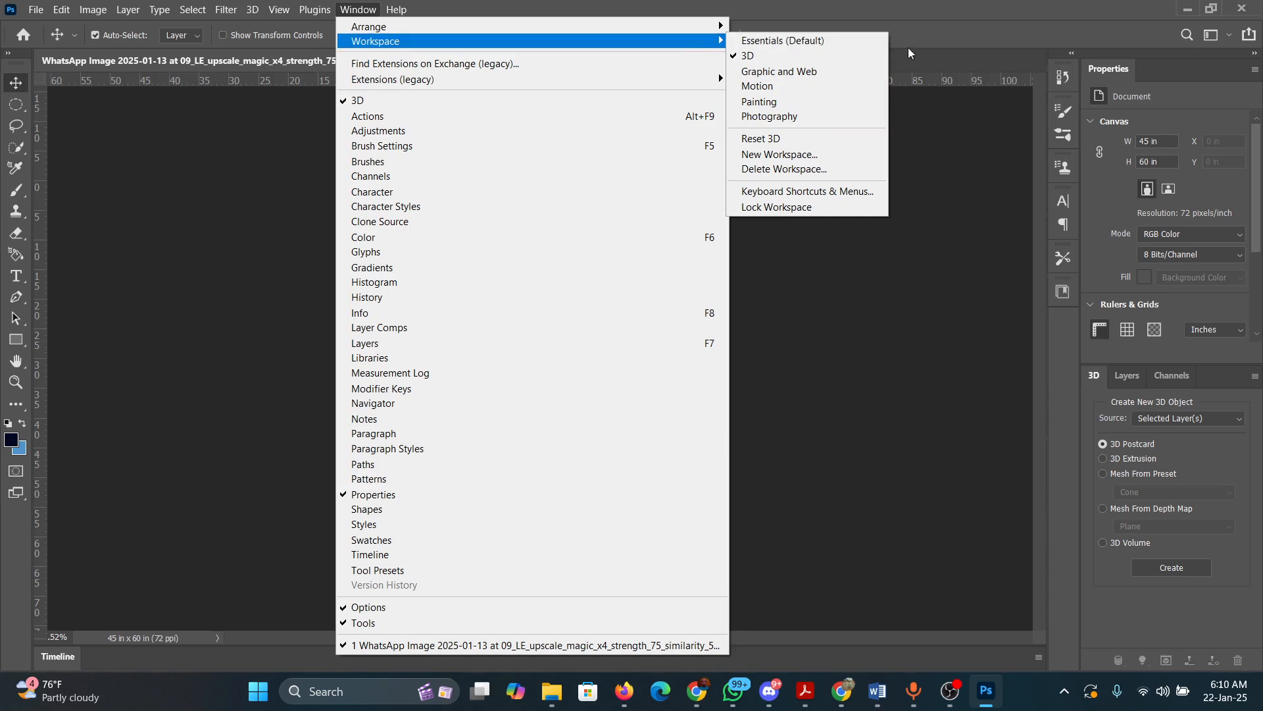
left_click(1225, 37)
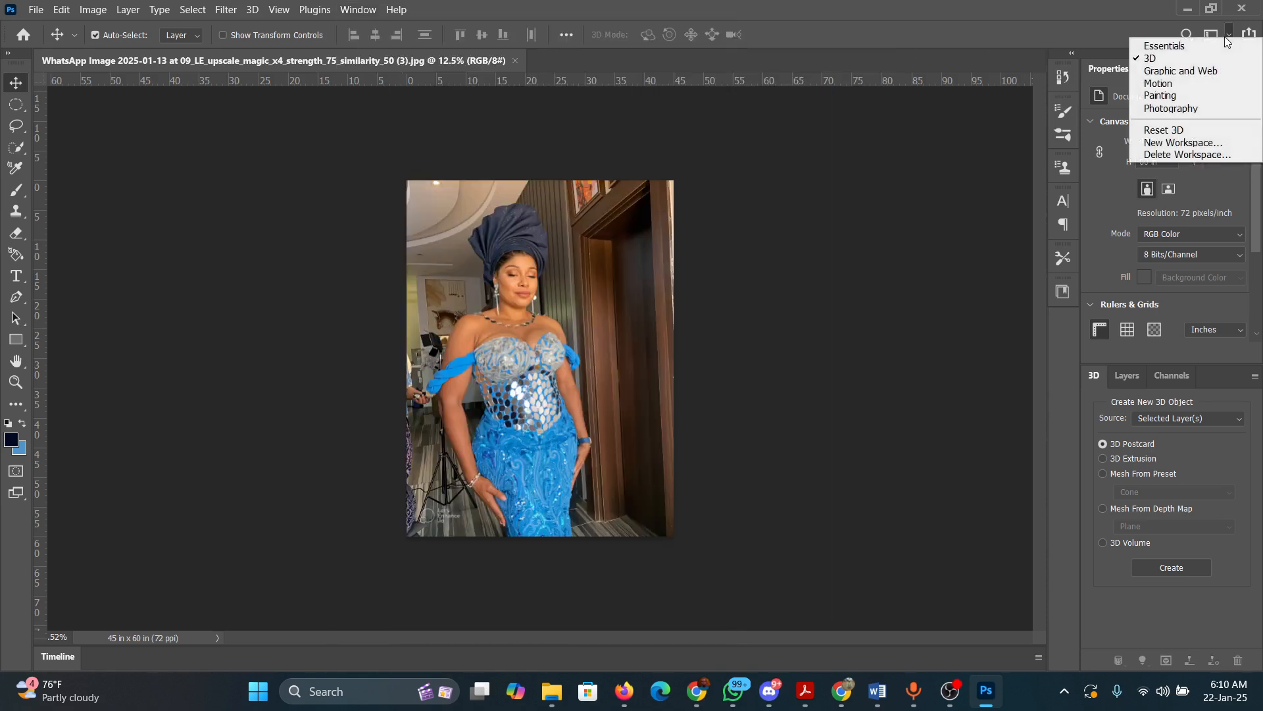
left_click(1160, 46)
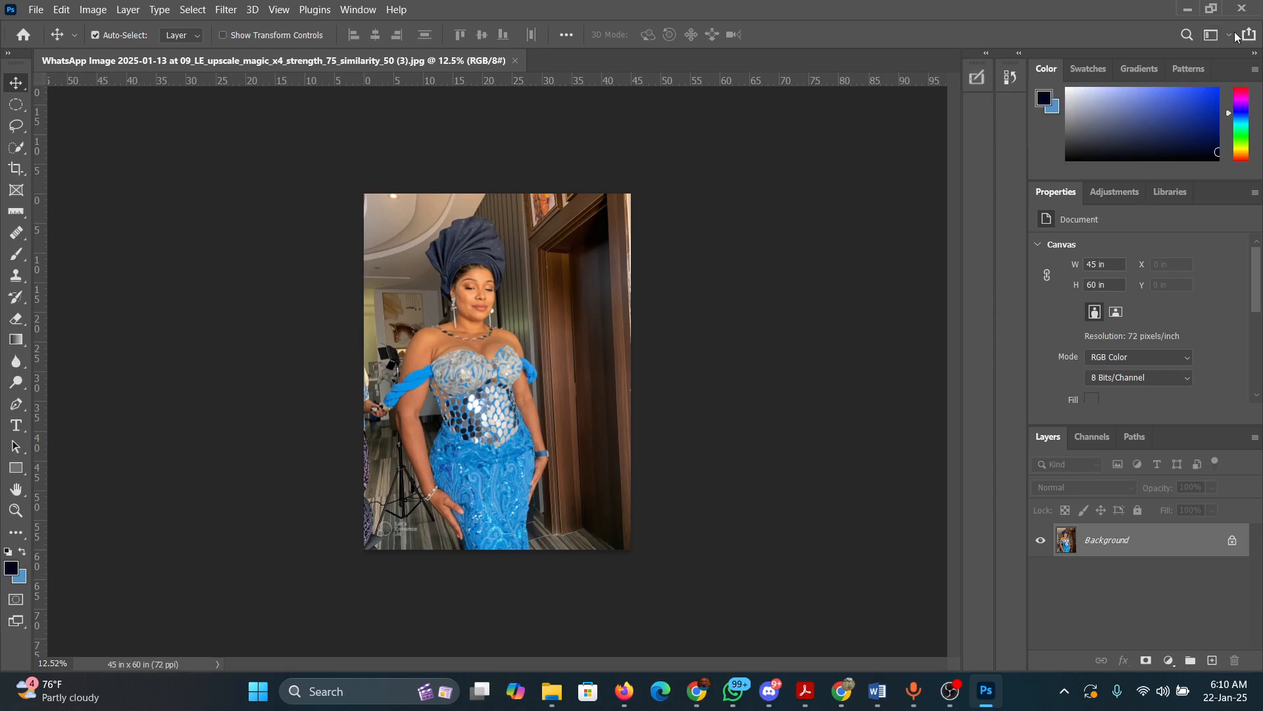
left_click(1226, 35)
left_click(1185, 128)
- Detach the Color panel from its panel group and dock it in the collapsed icon column below the existing icon
mouse_move(1060, 74)
left_mouse_down()
mouse_move(1009, 126)
mouse_move(1059, 109)
mouse_move(1052, 87)
left_mouse_up()
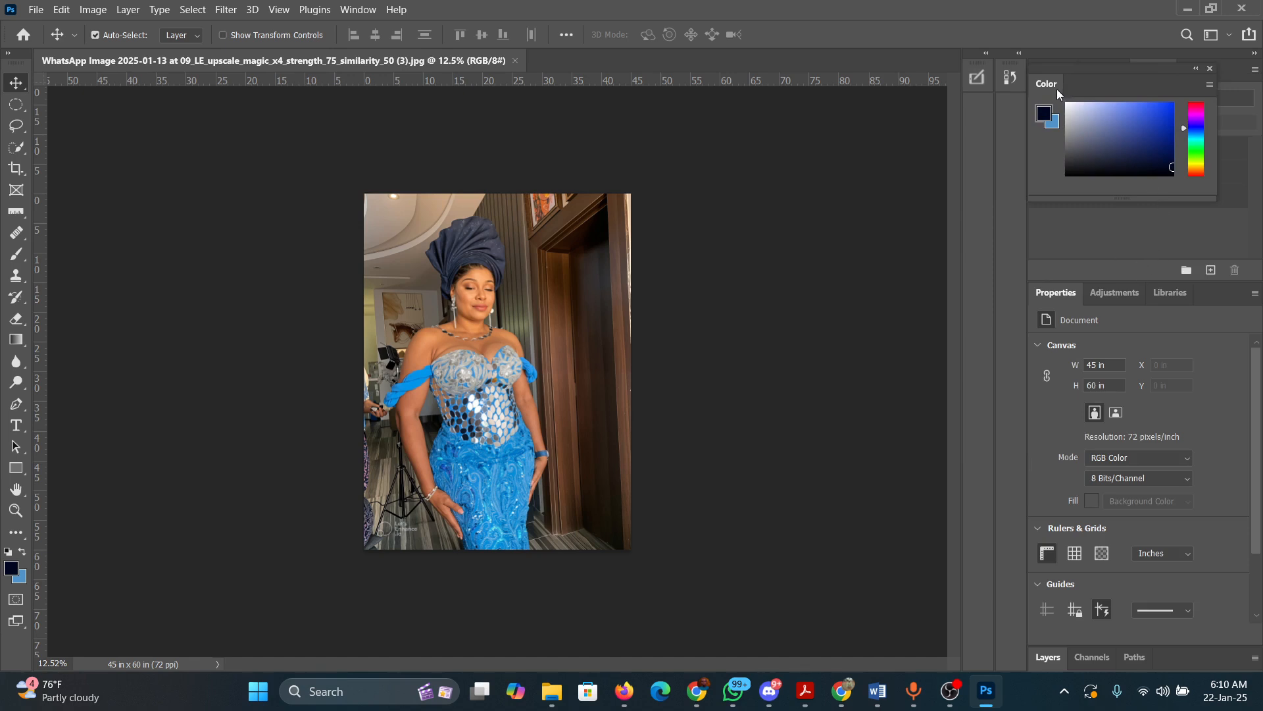
left_click_drag(1056, 89, 1024, 159)
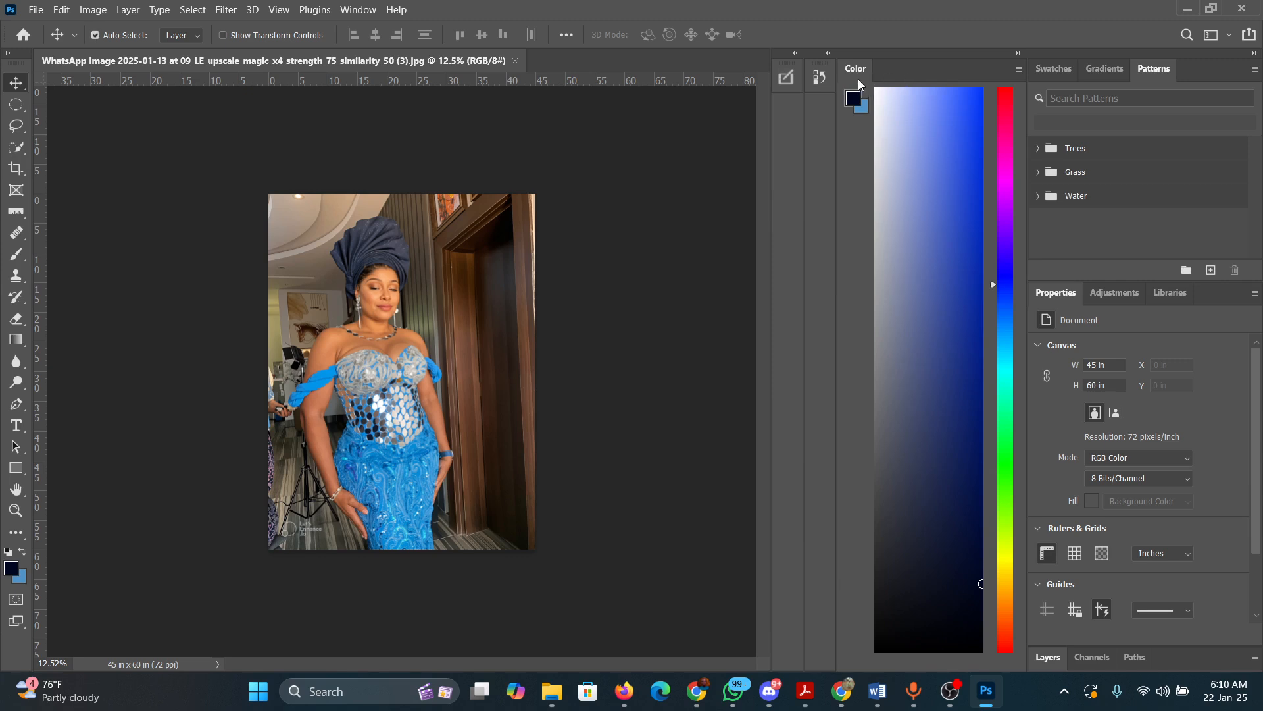
left_click_drag(858, 79, 780, 110)
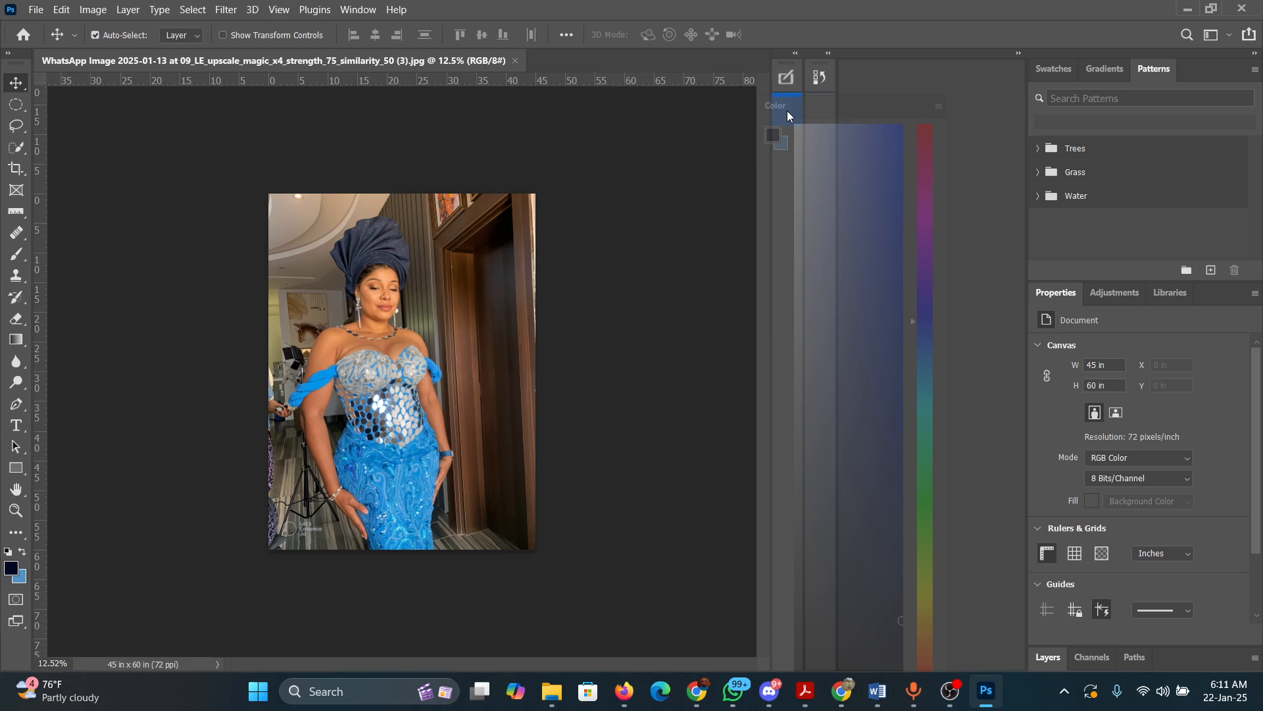
left_click_drag(787, 113, 788, 105)
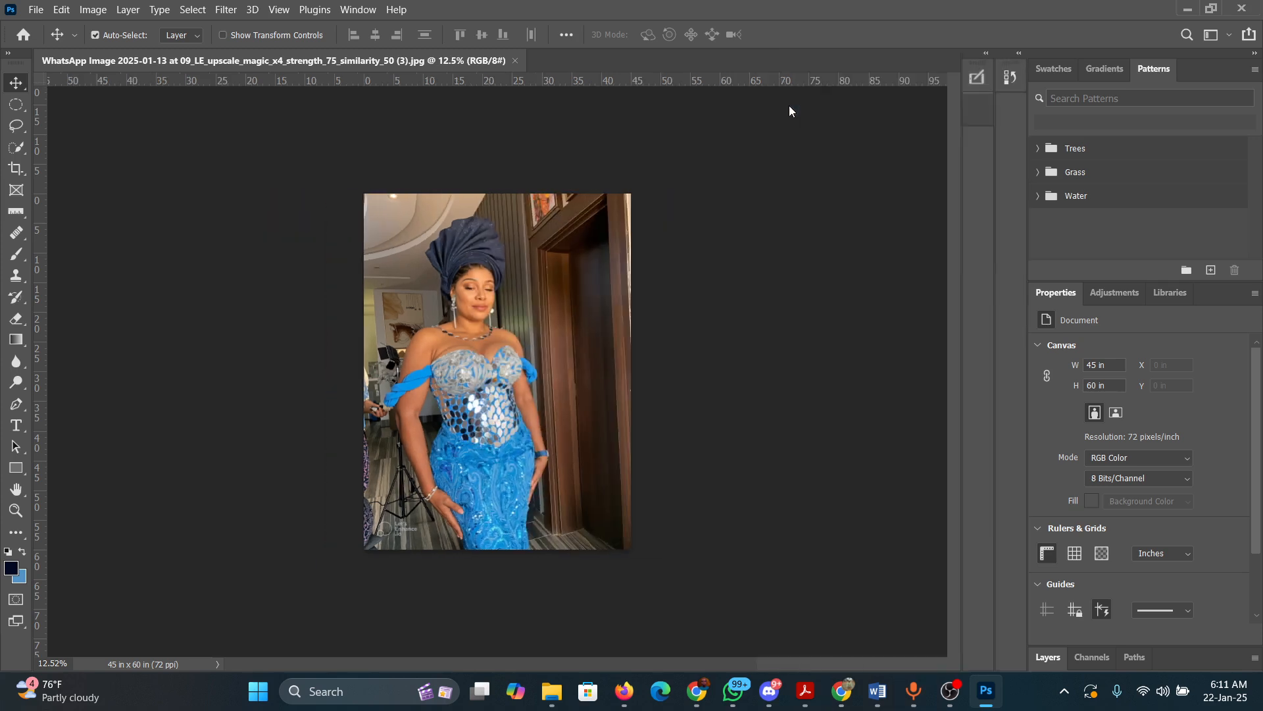
- Dock the Swatches, Gradients and Patterns panels as separate icons below the Color icon in the collapsed column
double_click(1071, 75)
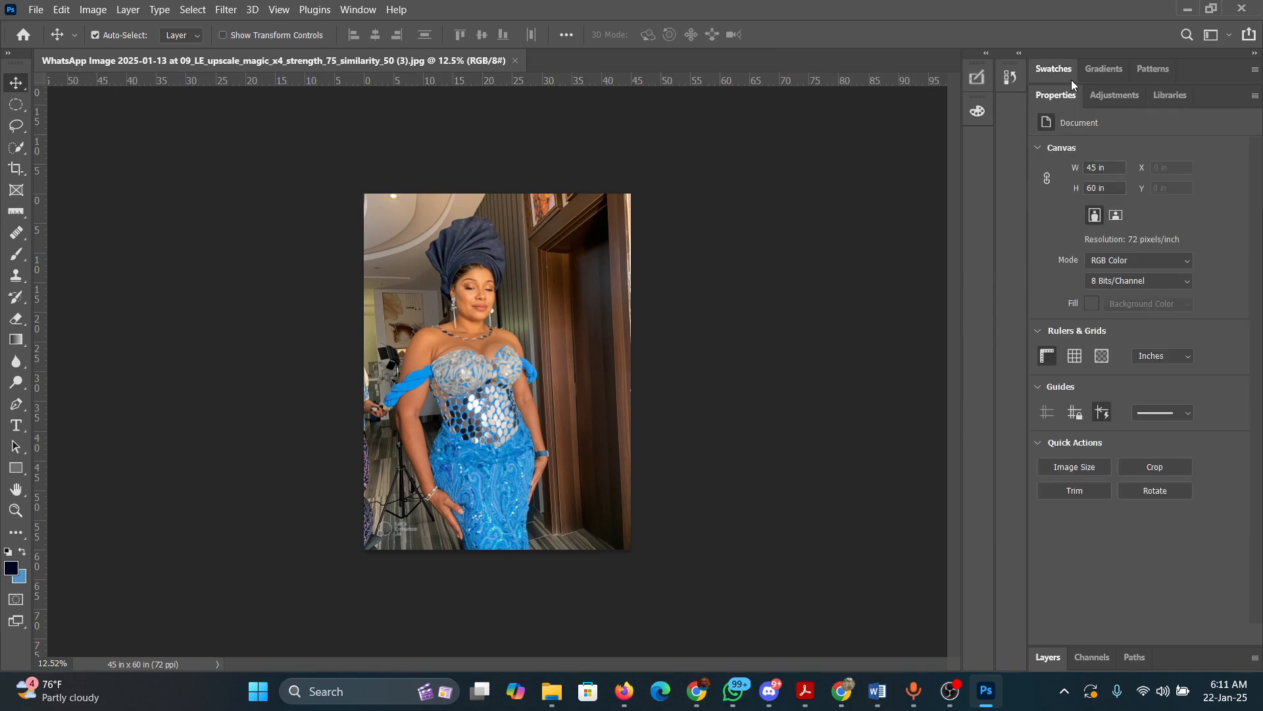
left_click_drag(1071, 74, 973, 145)
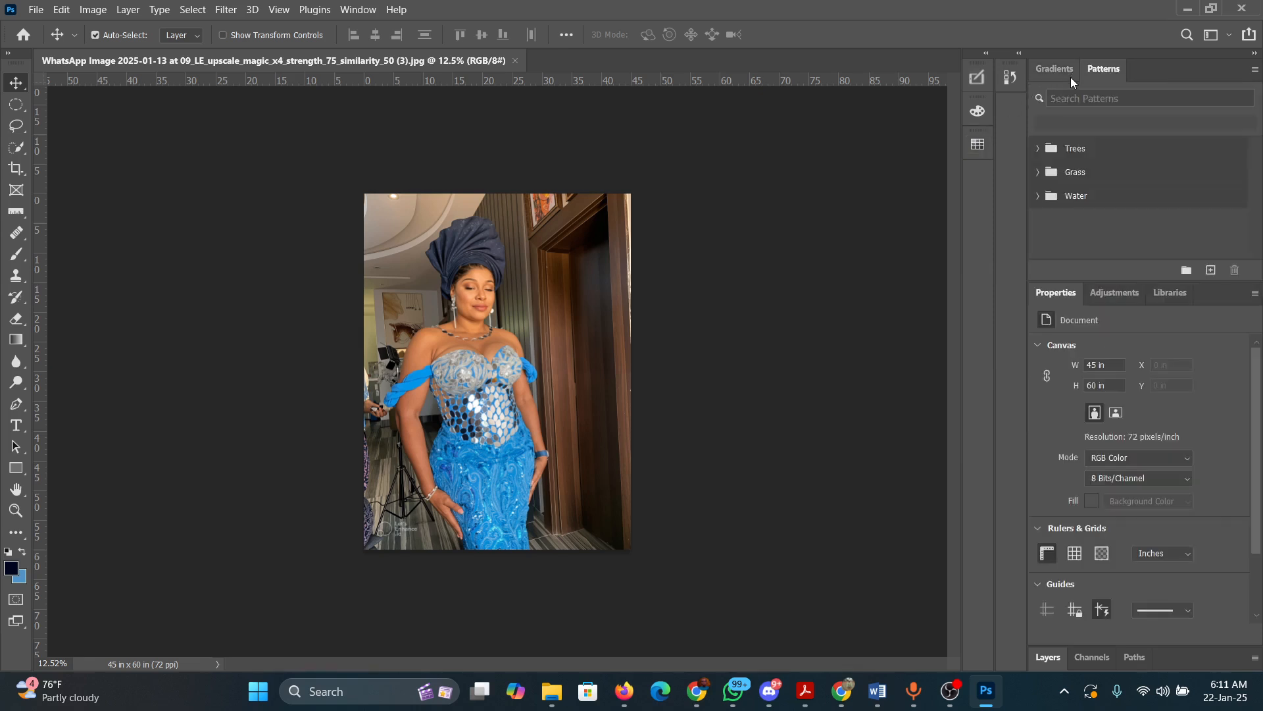
left_click_drag(1071, 77, 982, 183)
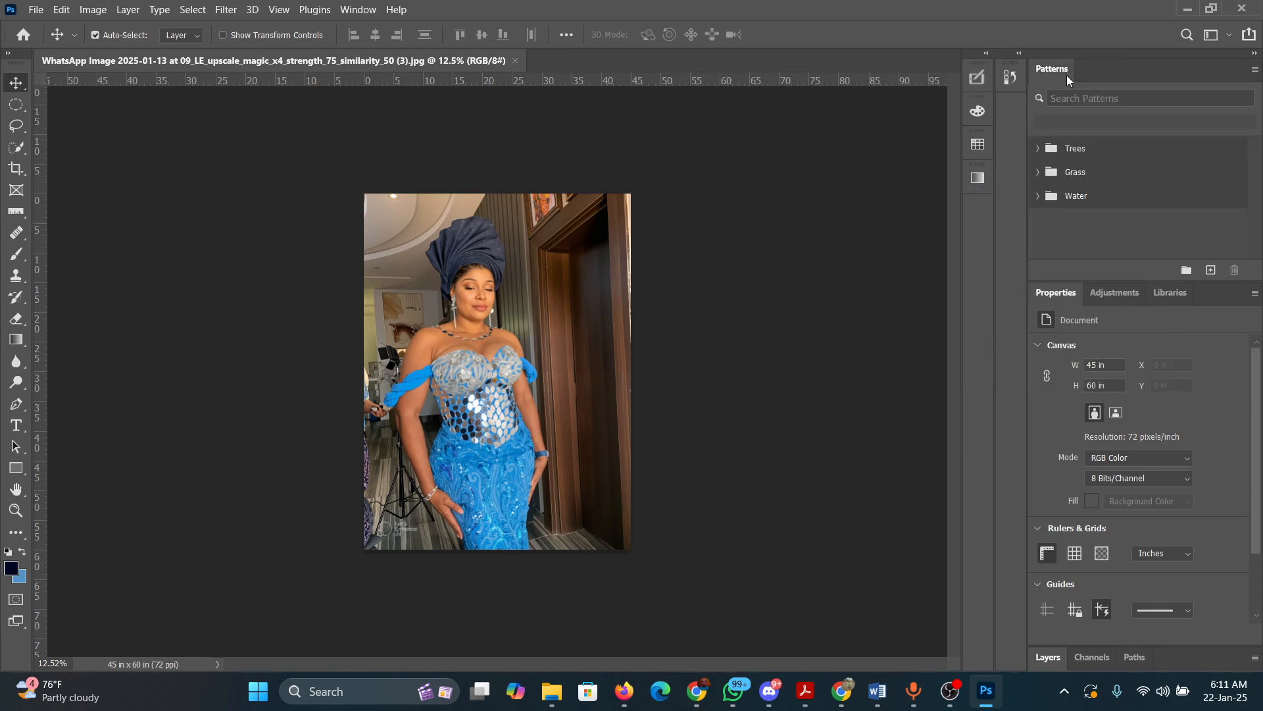
left_click_drag(1067, 75, 986, 218)
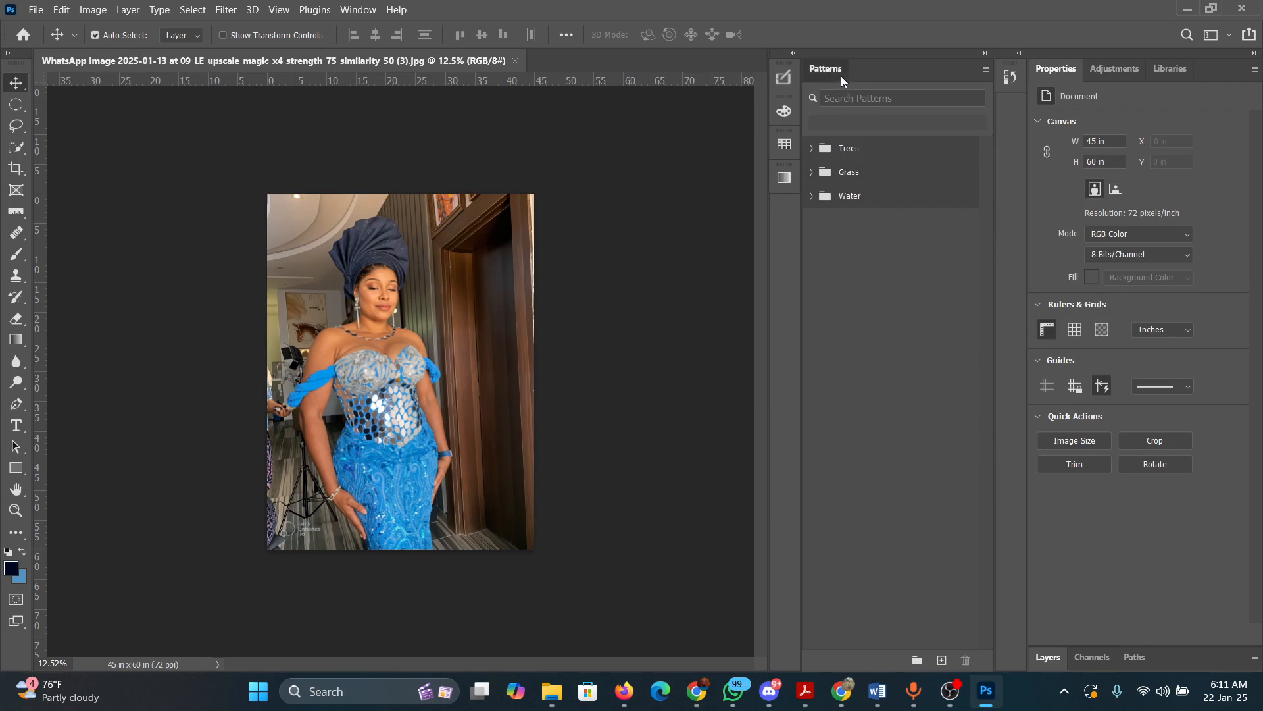
left_click_drag(841, 76, 787, 211)
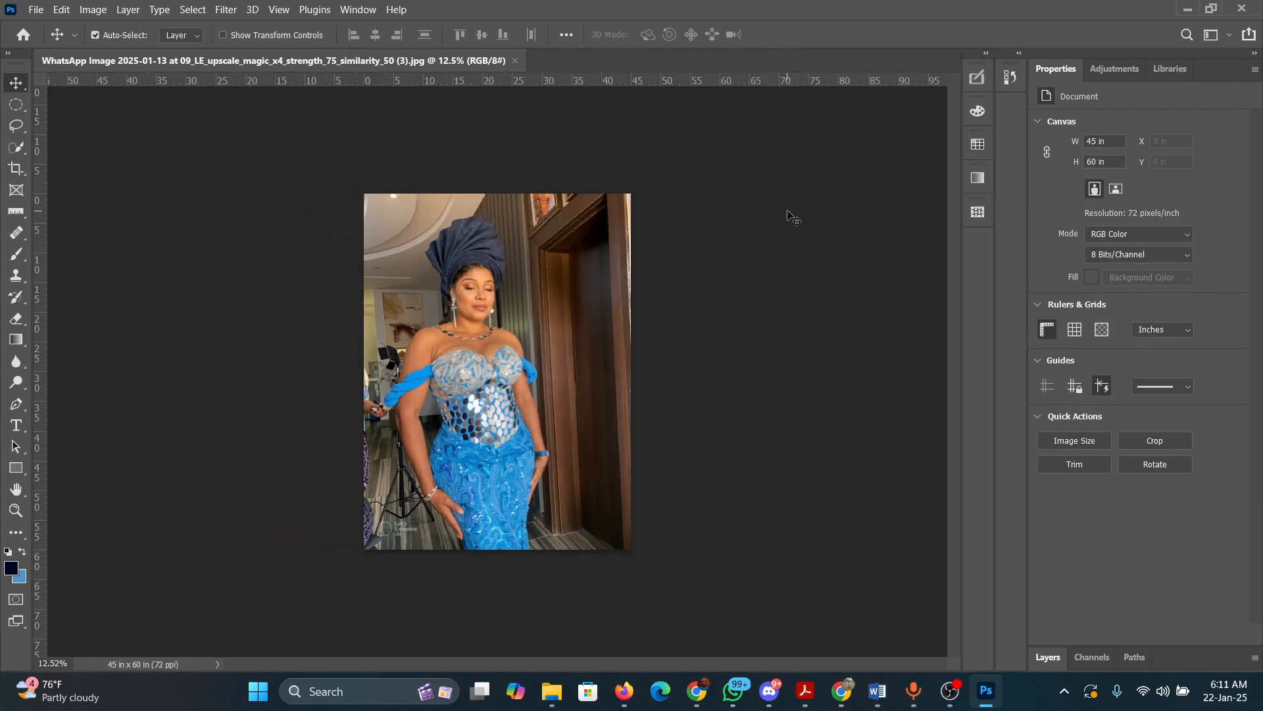
- Close the Patterns, Gradients, Swatches and Color panels from the collapsed icon column
right_click(978, 217)
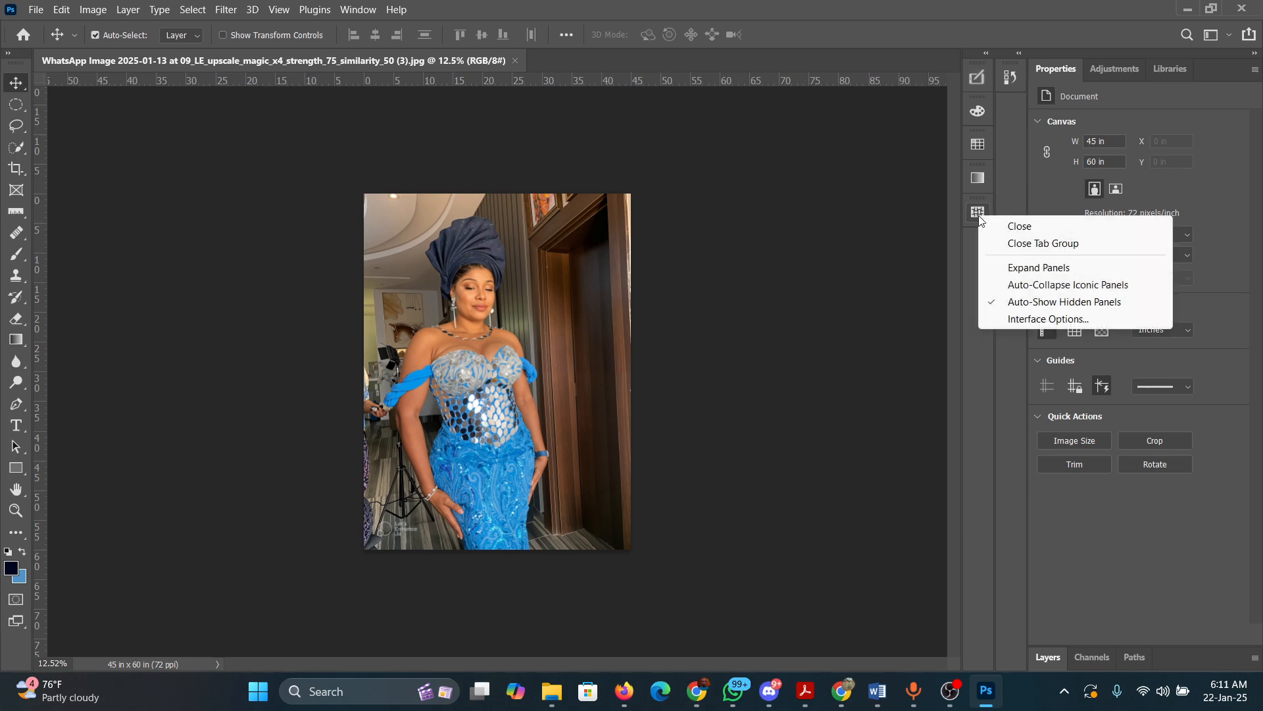
left_click(1020, 227)
right_click(984, 174)
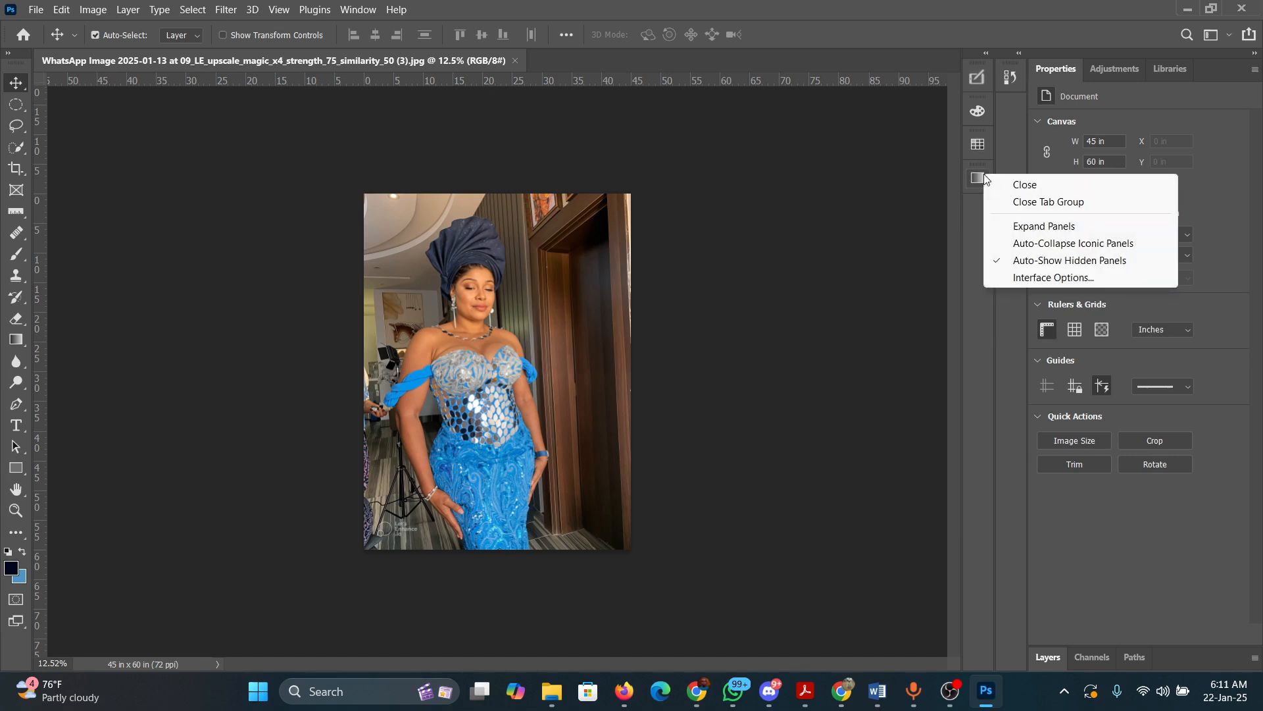
left_click(1021, 183)
right_click(980, 148)
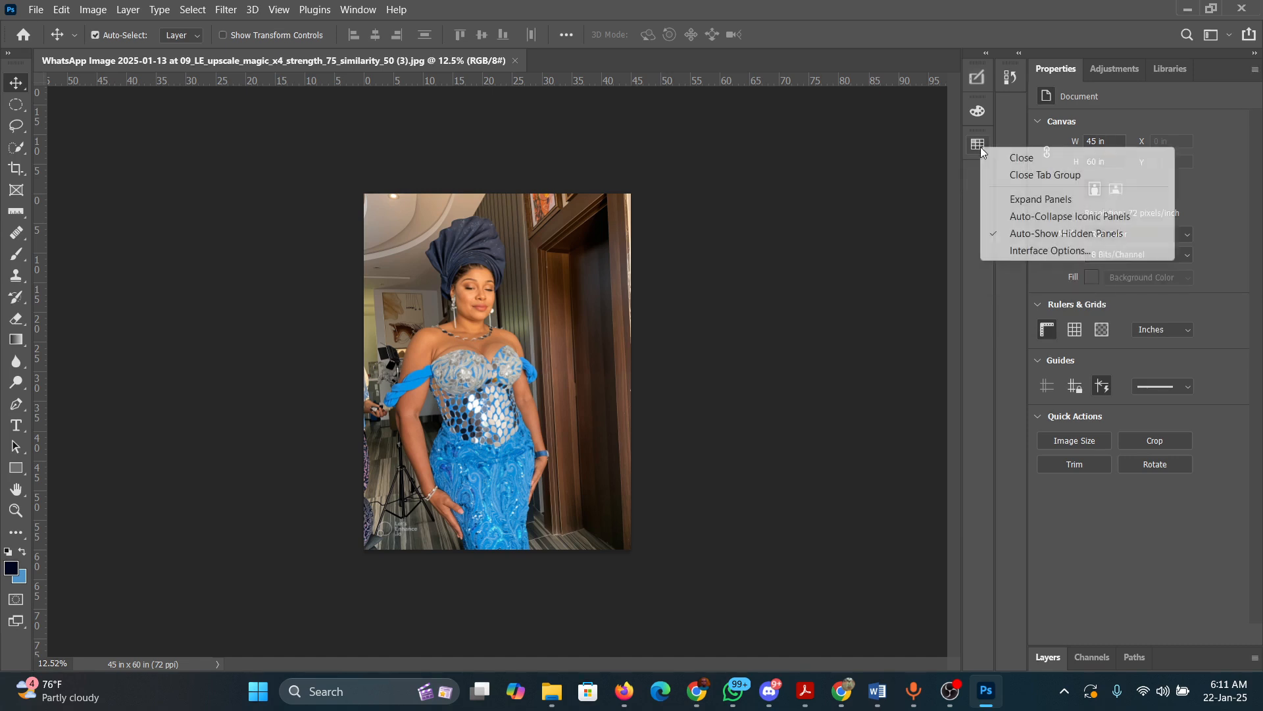
left_click(1021, 158)
right_click(974, 108)
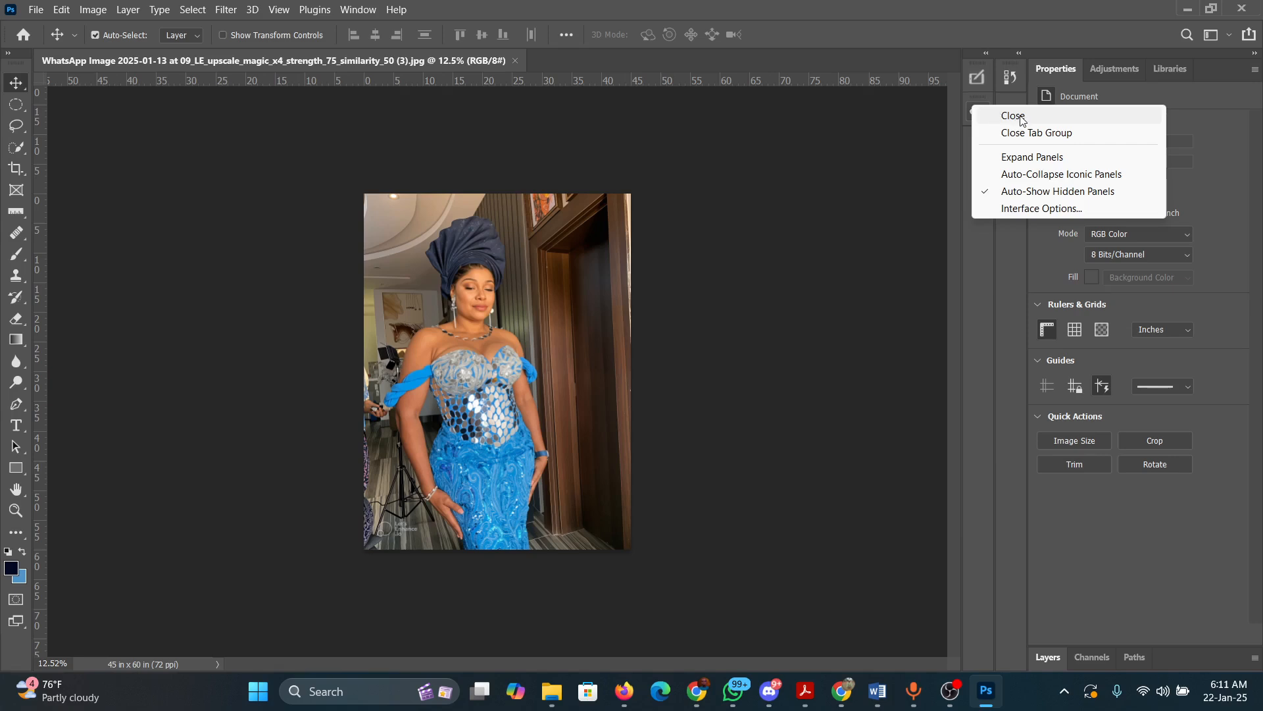
left_click(1020, 117)
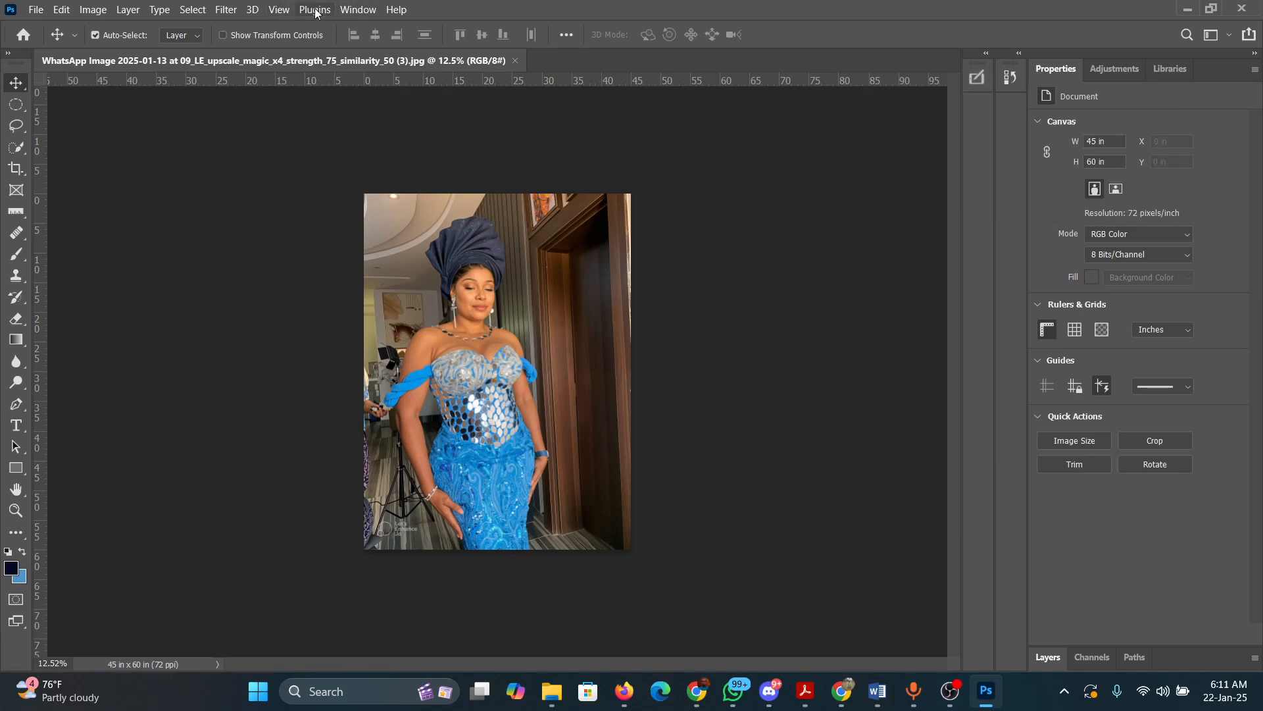
- Review the list of panels that can be shown, and reset the Essentials workspace to its original layout
left_click(358, 10)
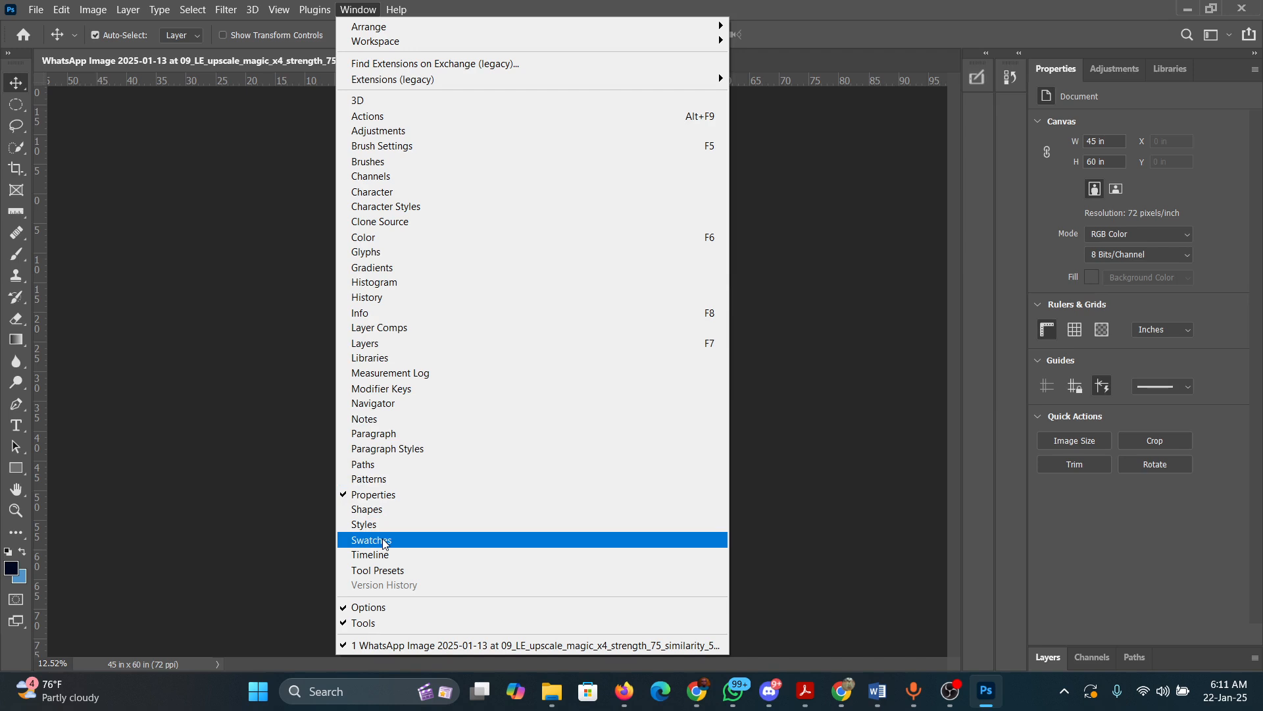
left_click(847, 218)
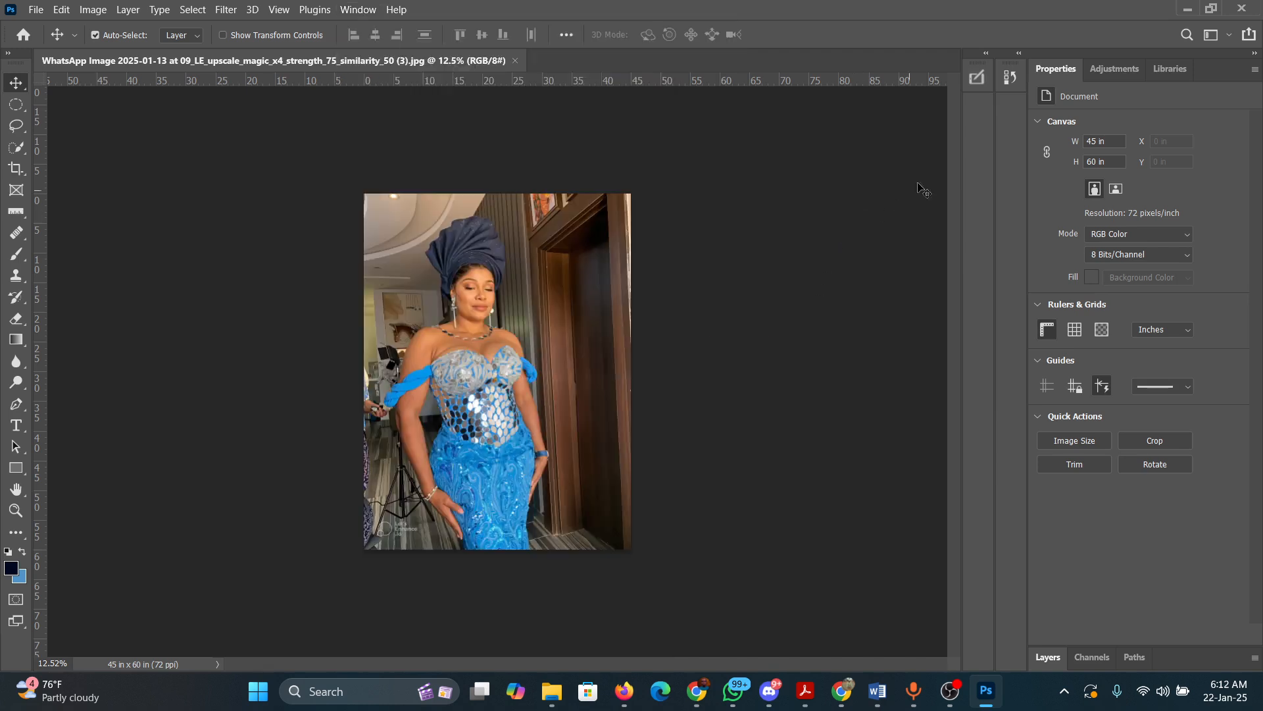
left_click(1229, 36)
left_click(1182, 137)
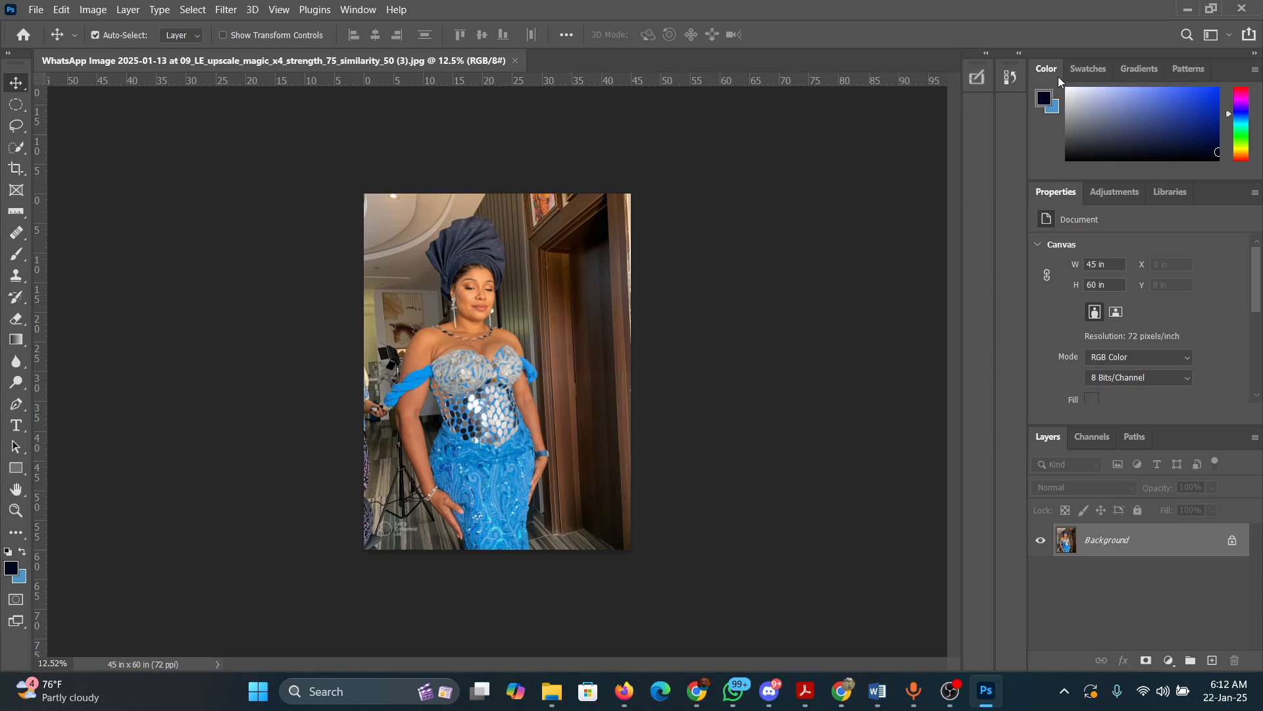
- Dock the Color panel in the outer collapsed icon column and move the neighbouring column's panel icon beneath it
left_click_drag(1058, 76, 989, 140)
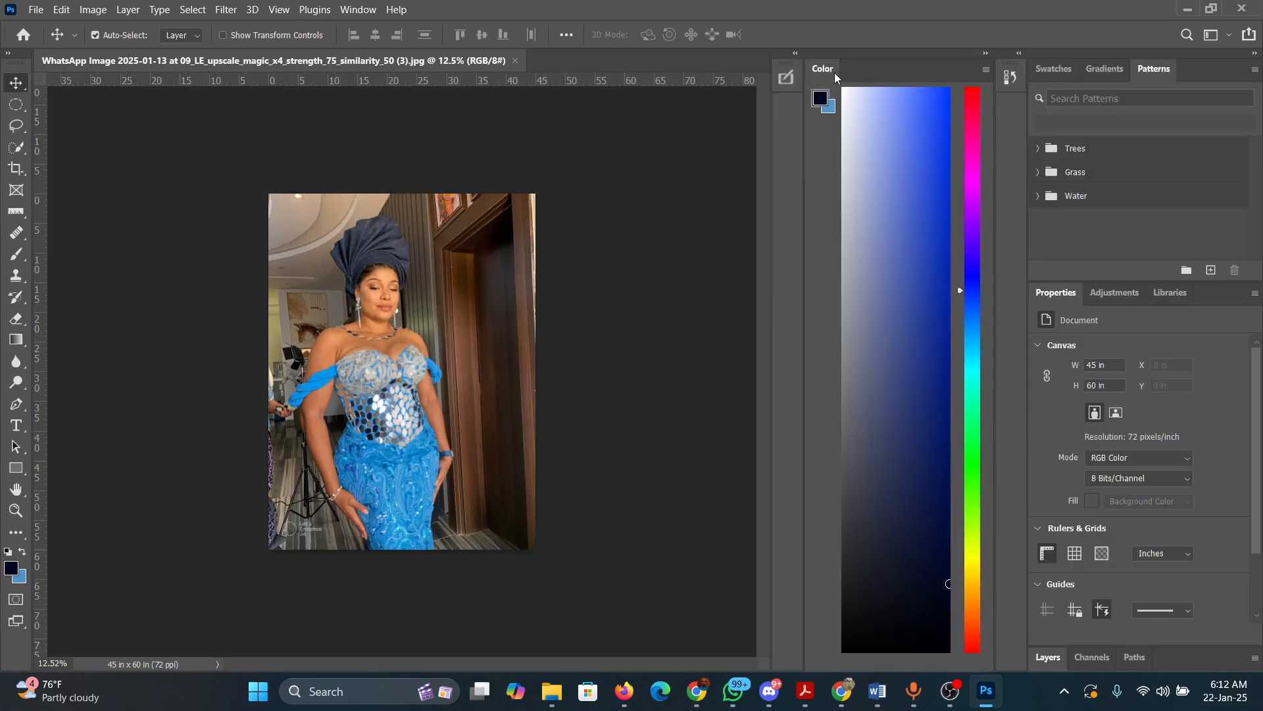
left_click_drag(834, 72, 784, 116)
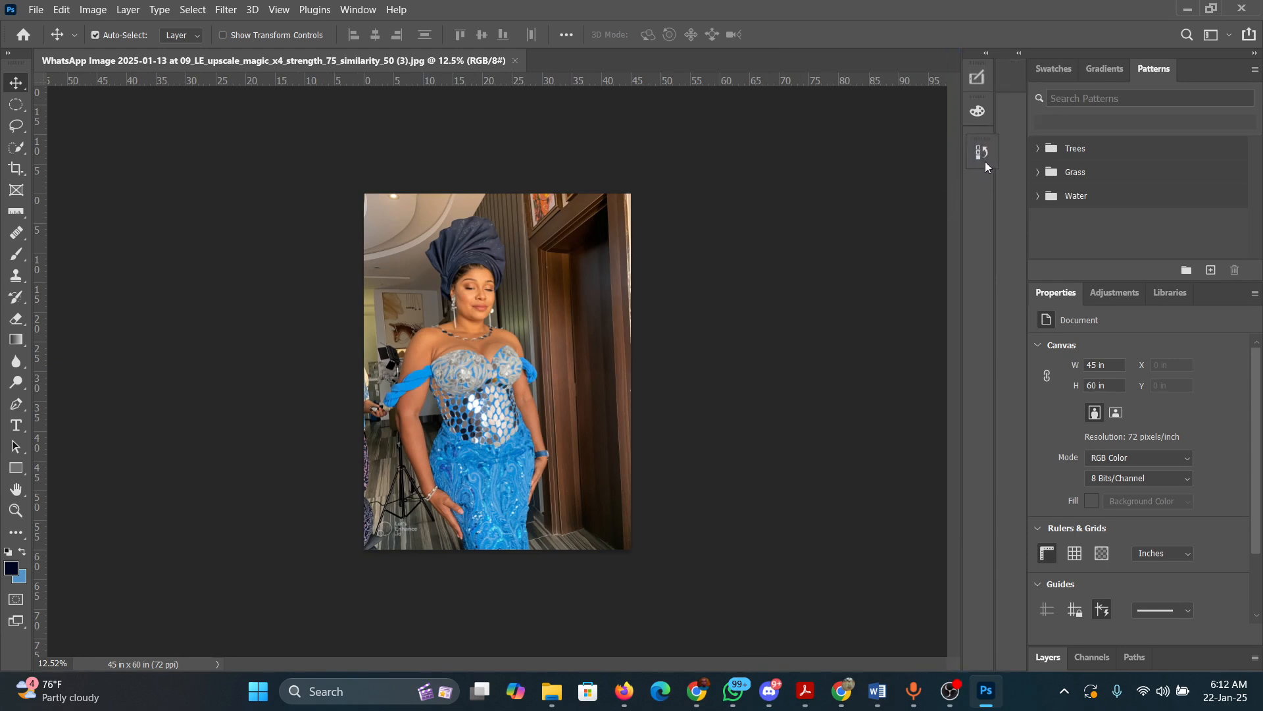
left_click_drag(984, 155, 985, 152)
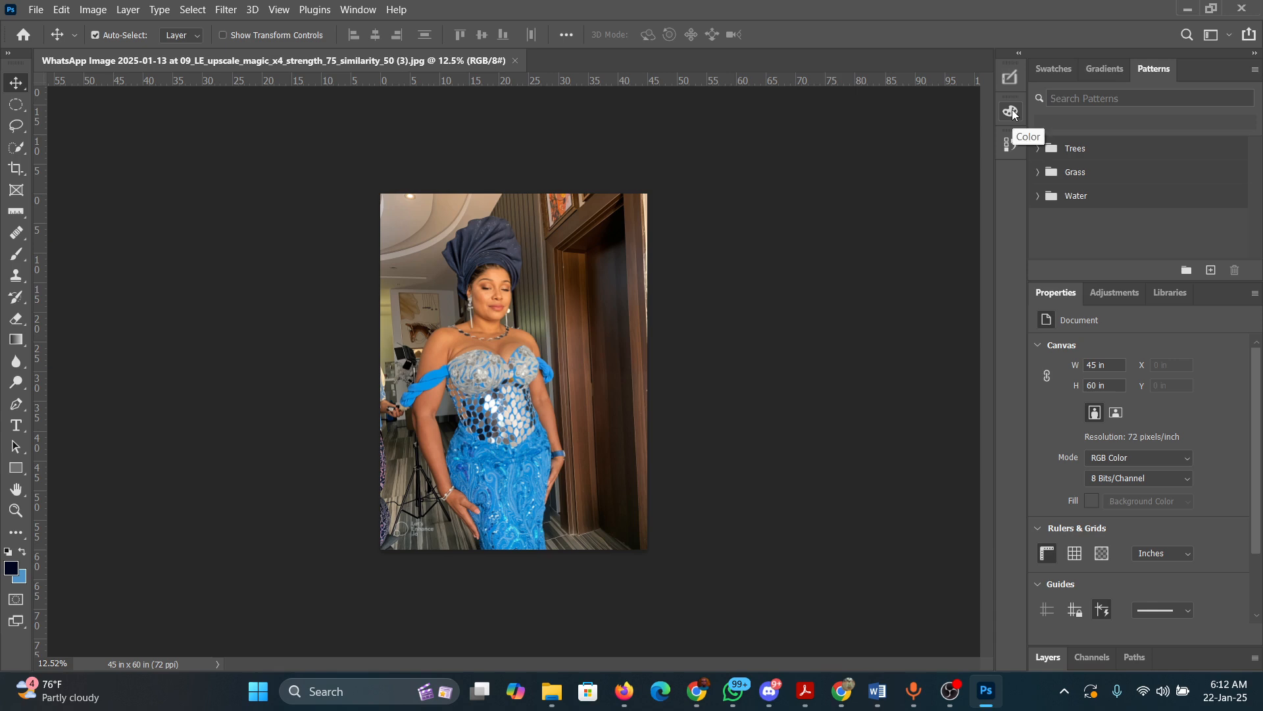
- Close the Color, Swatches, Gradients and Patterns panels one by one
right_click(1013, 115)
left_click(1063, 121)
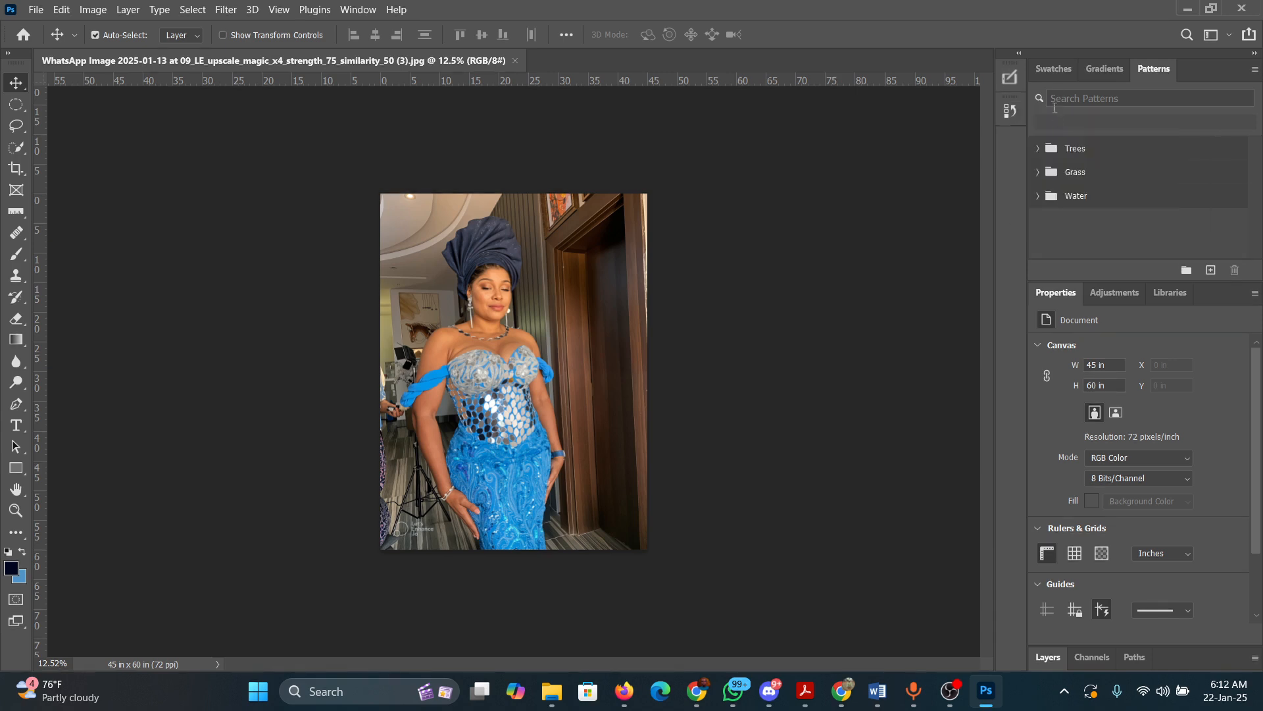
right_click(1058, 75)
left_click(1089, 79)
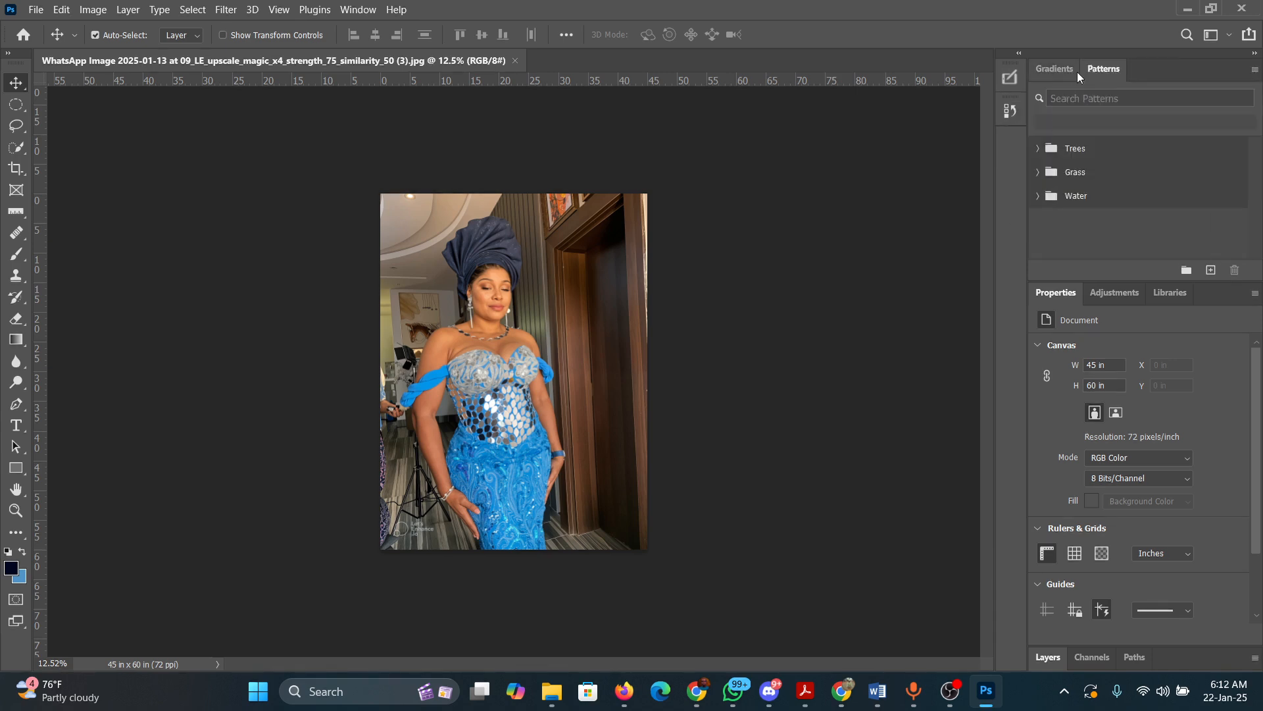
right_click(1076, 72)
left_click(1093, 80)
right_click(1081, 77)
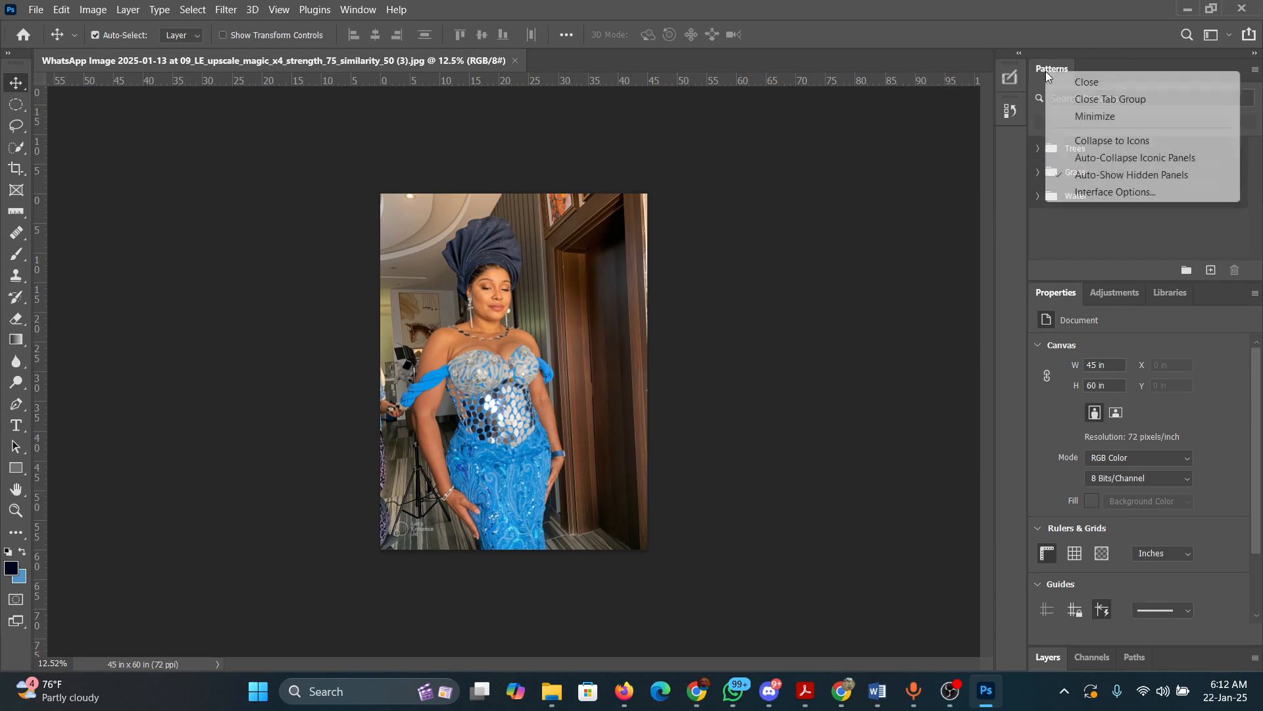
left_click(1099, 79)
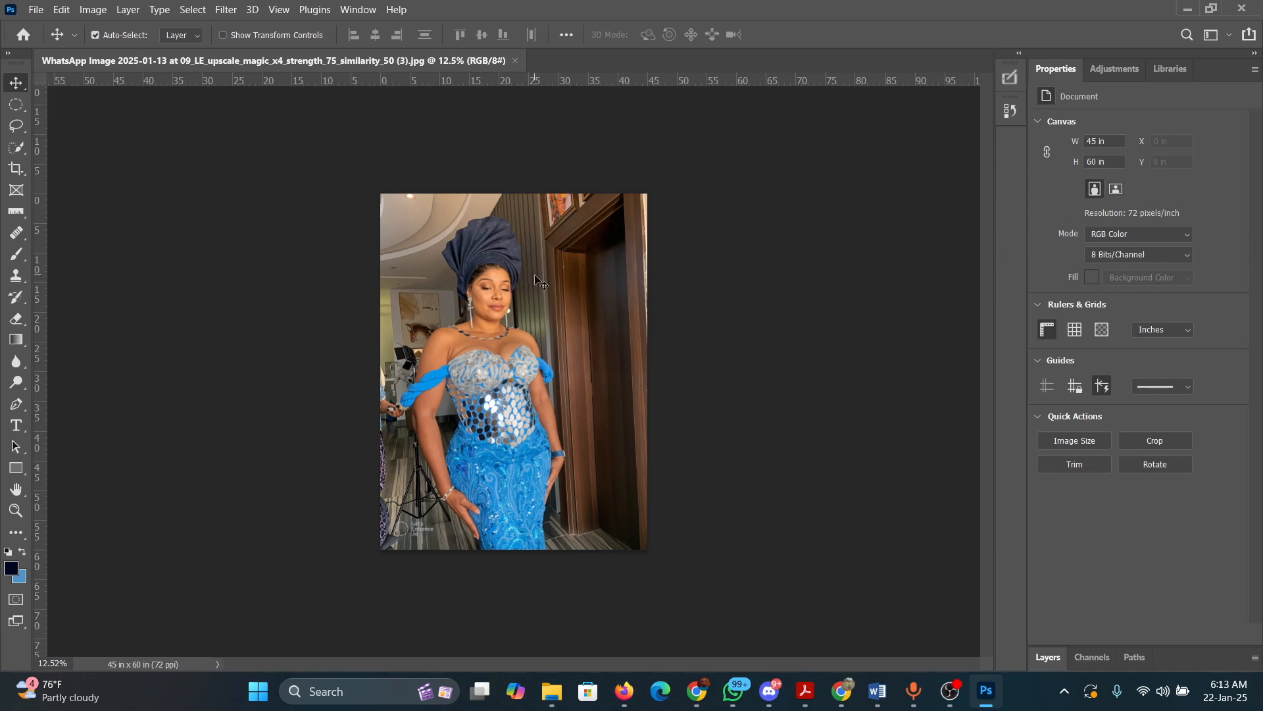
- Try switching the canvas to landscape, cancel the change, and float the Layers panel beside the photo
left_click(1114, 190)
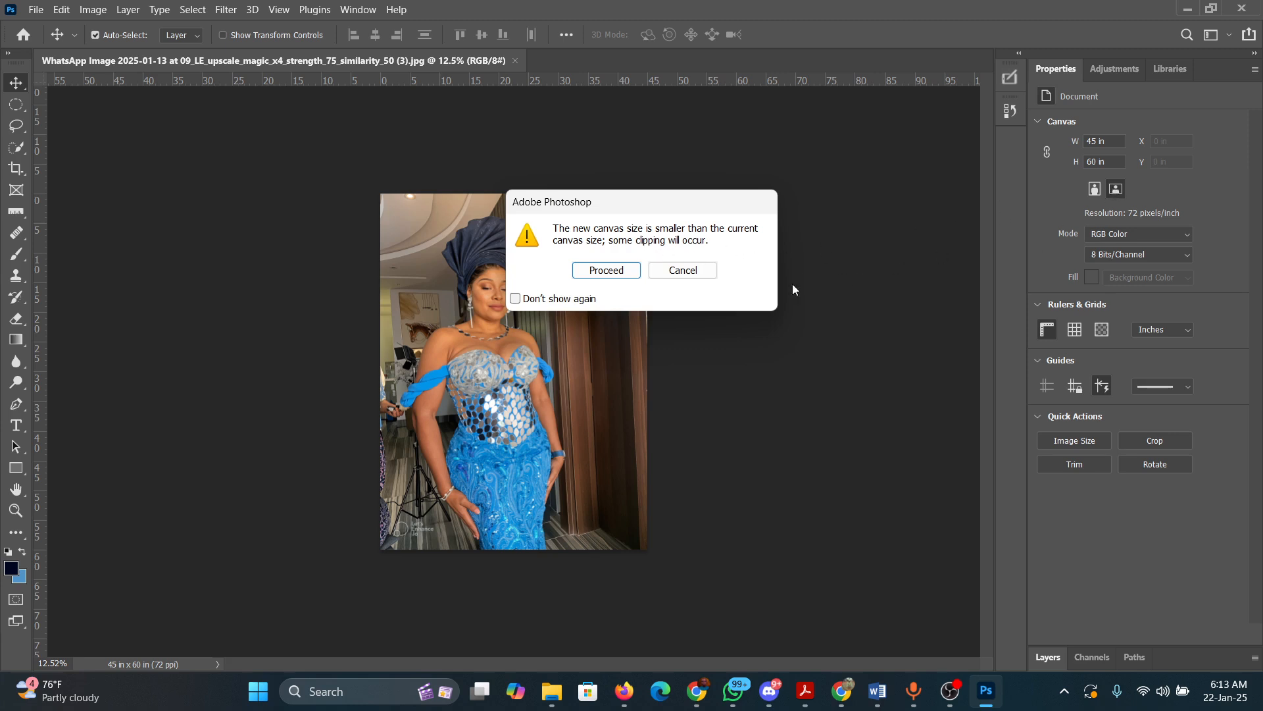
left_click(702, 274)
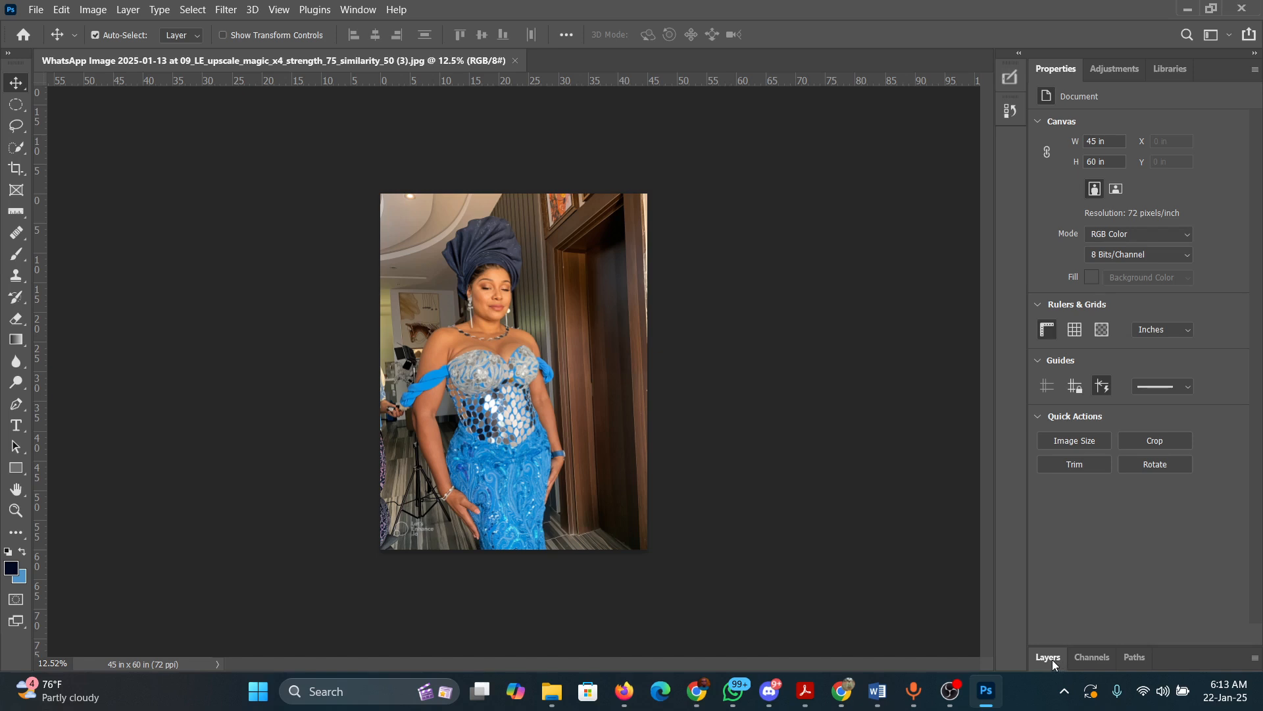
left_click_drag(1051, 664, 862, 307)
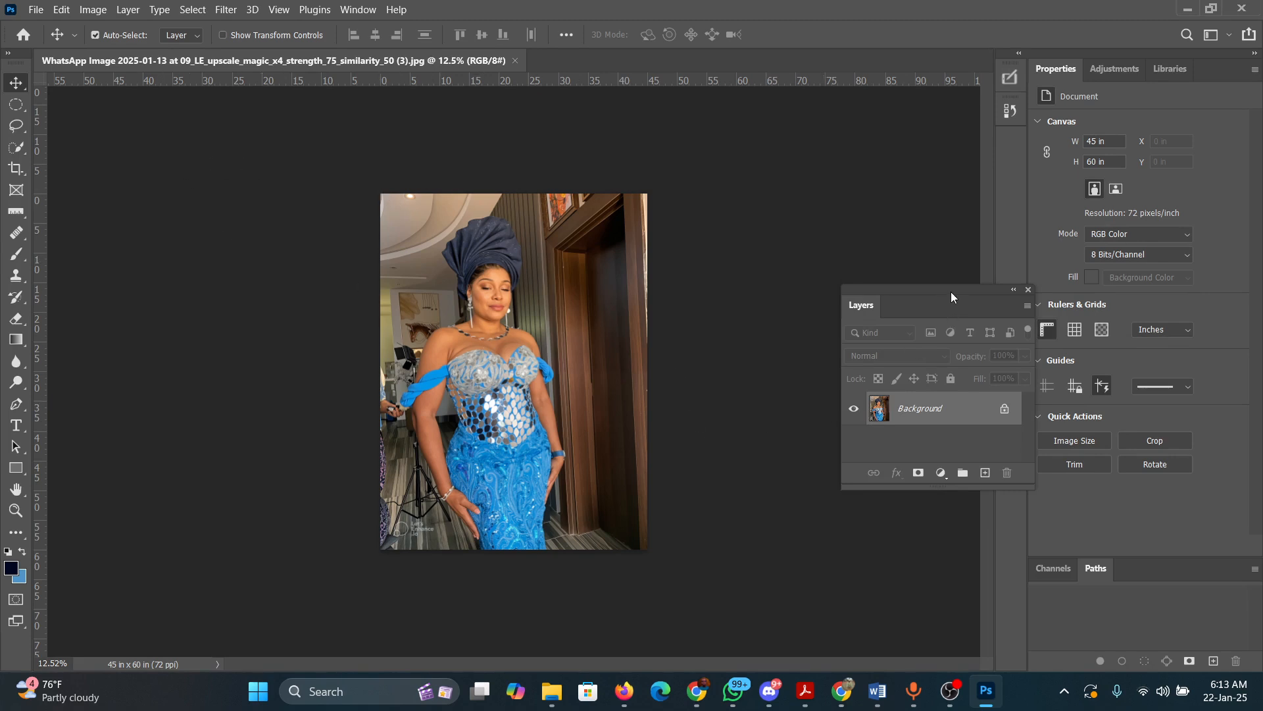
left_click_drag(952, 296, 861, 208)
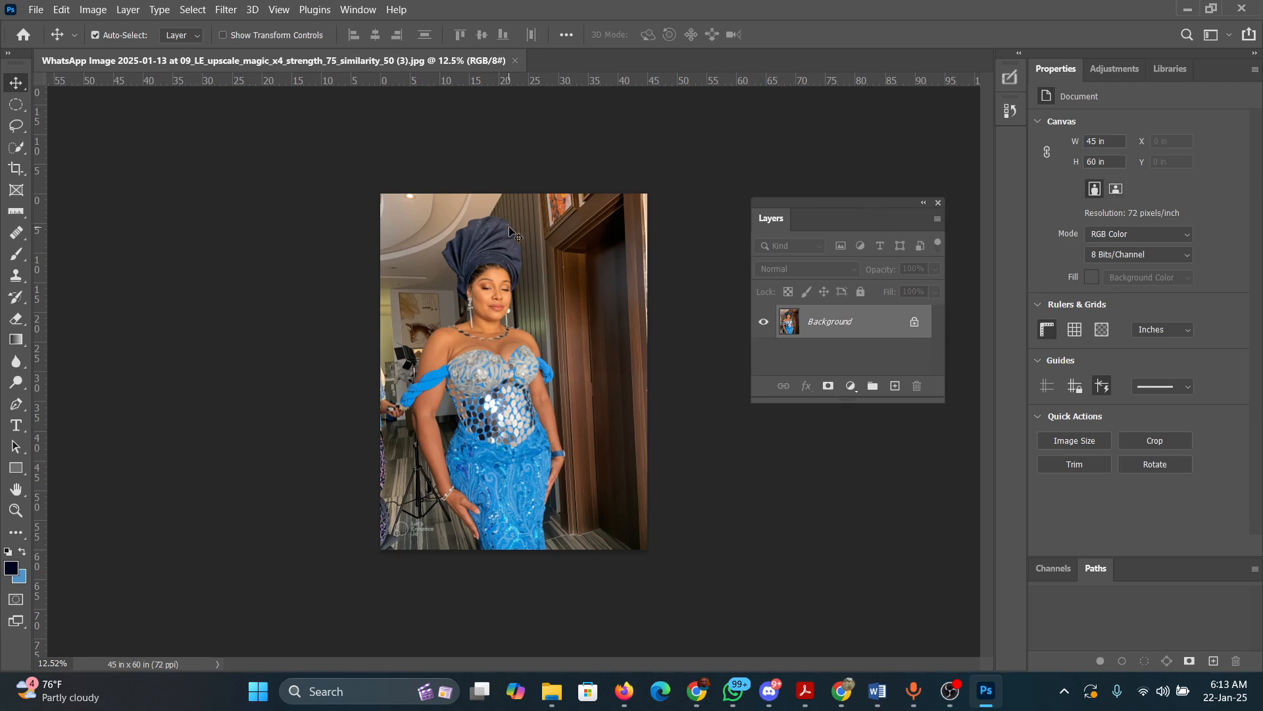
- Switch the canvas to landscape orientation and back to portrait, accepting the clipping both times
left_click(1115, 194)
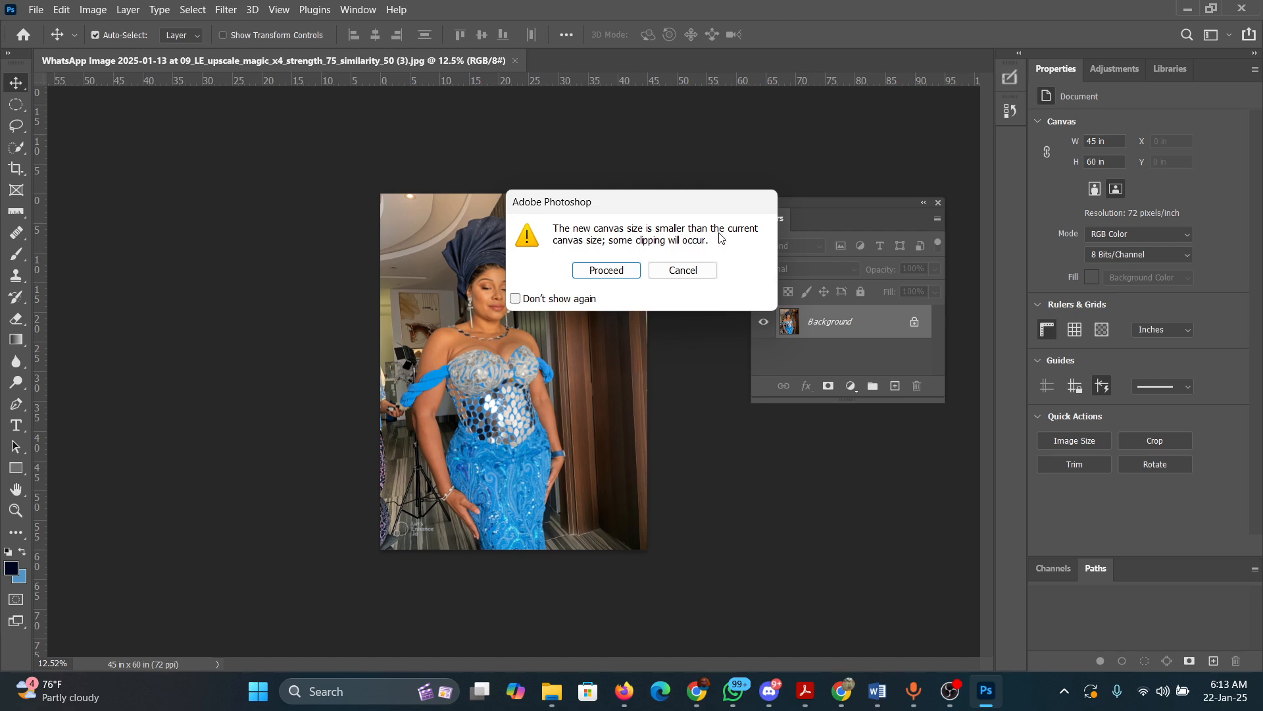
left_click(615, 270)
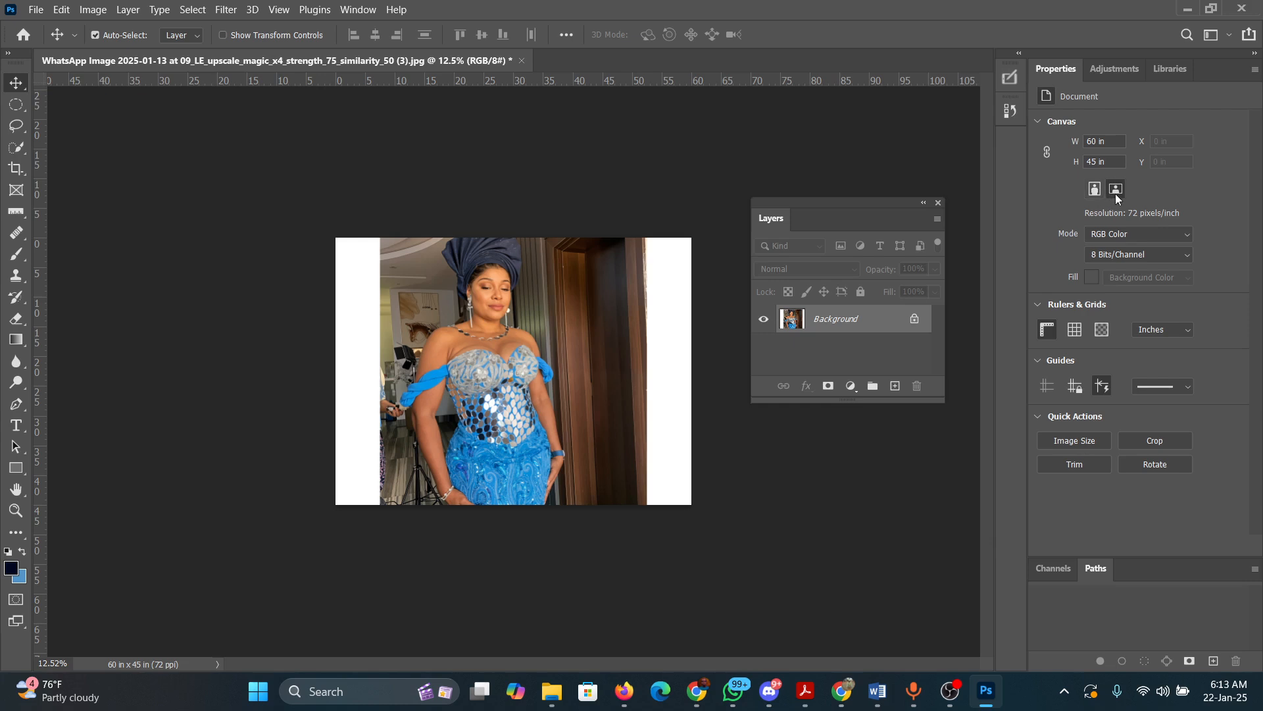
left_click(1091, 192)
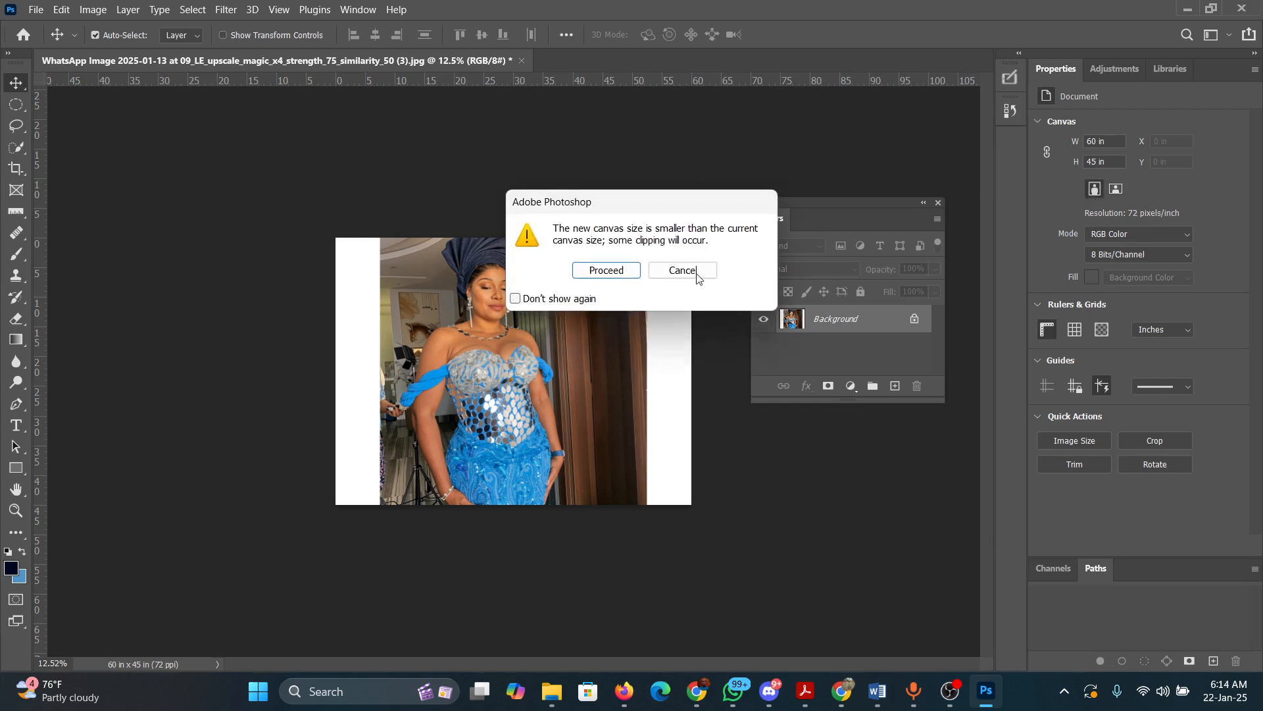
left_click(625, 272)
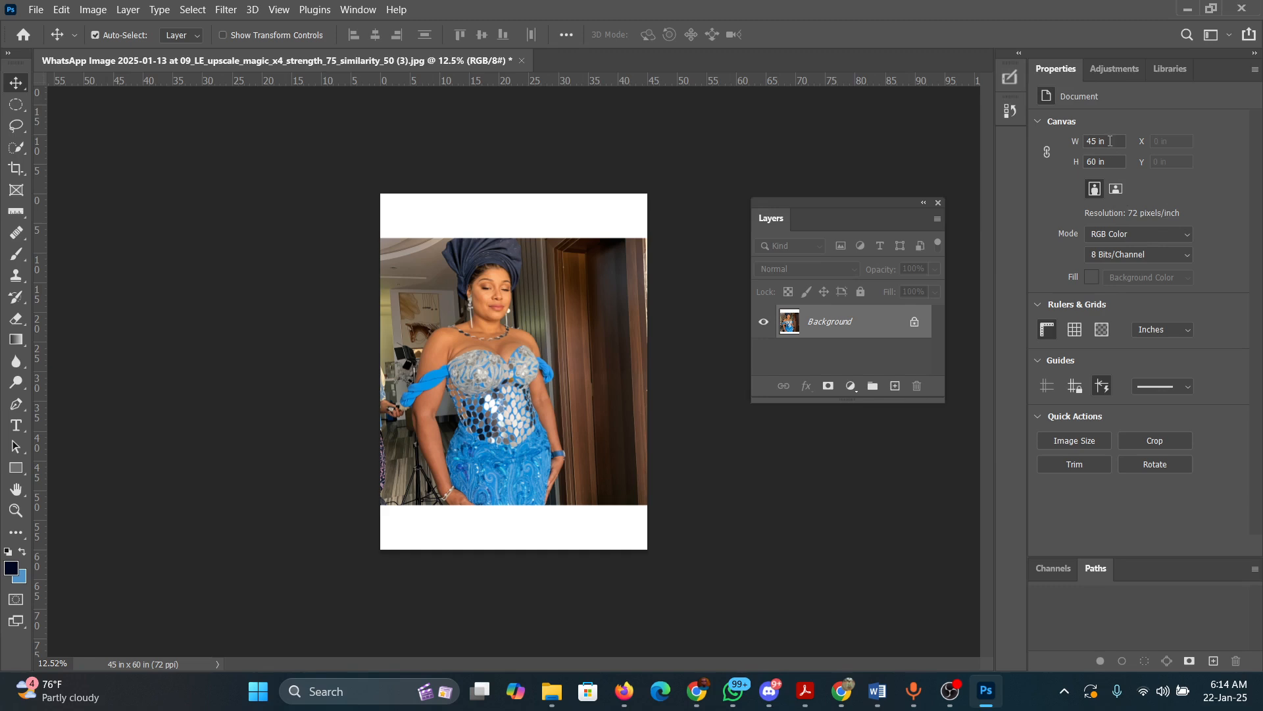
- Set the canvas width and height to 50 in each, accepting the clipping
left_click(1110, 141)
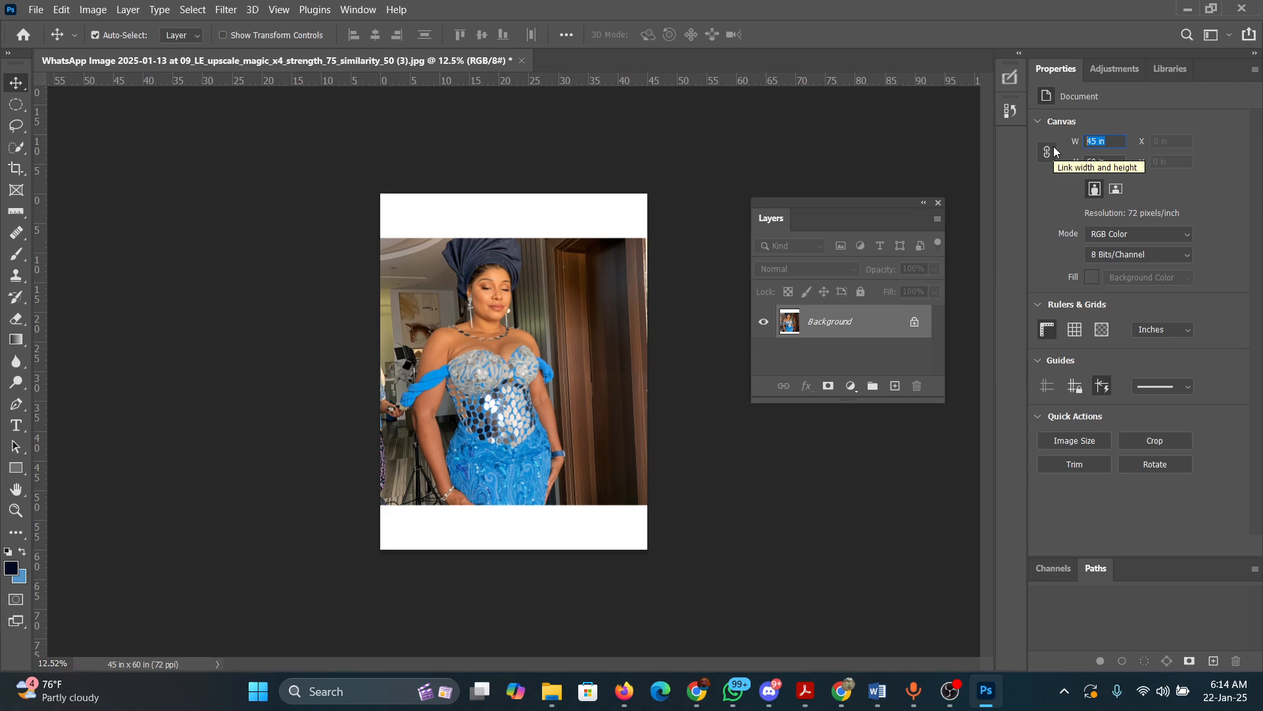
type("50")
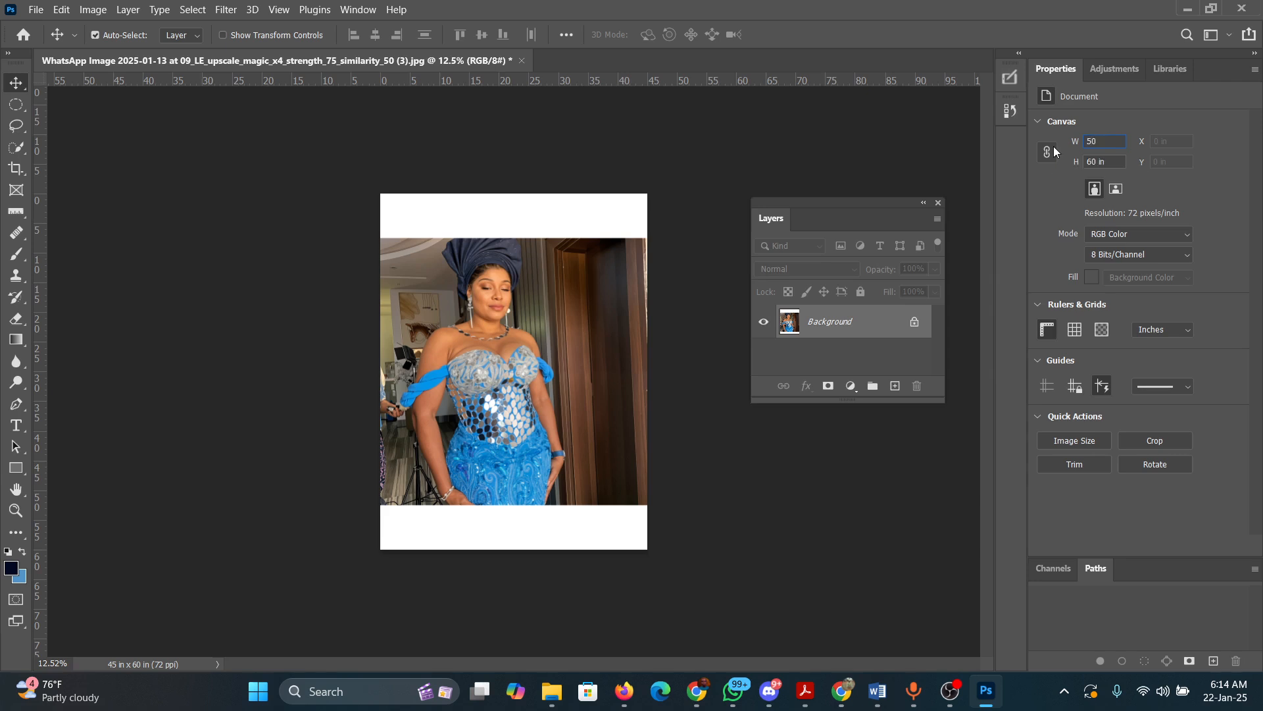
key("Tab")
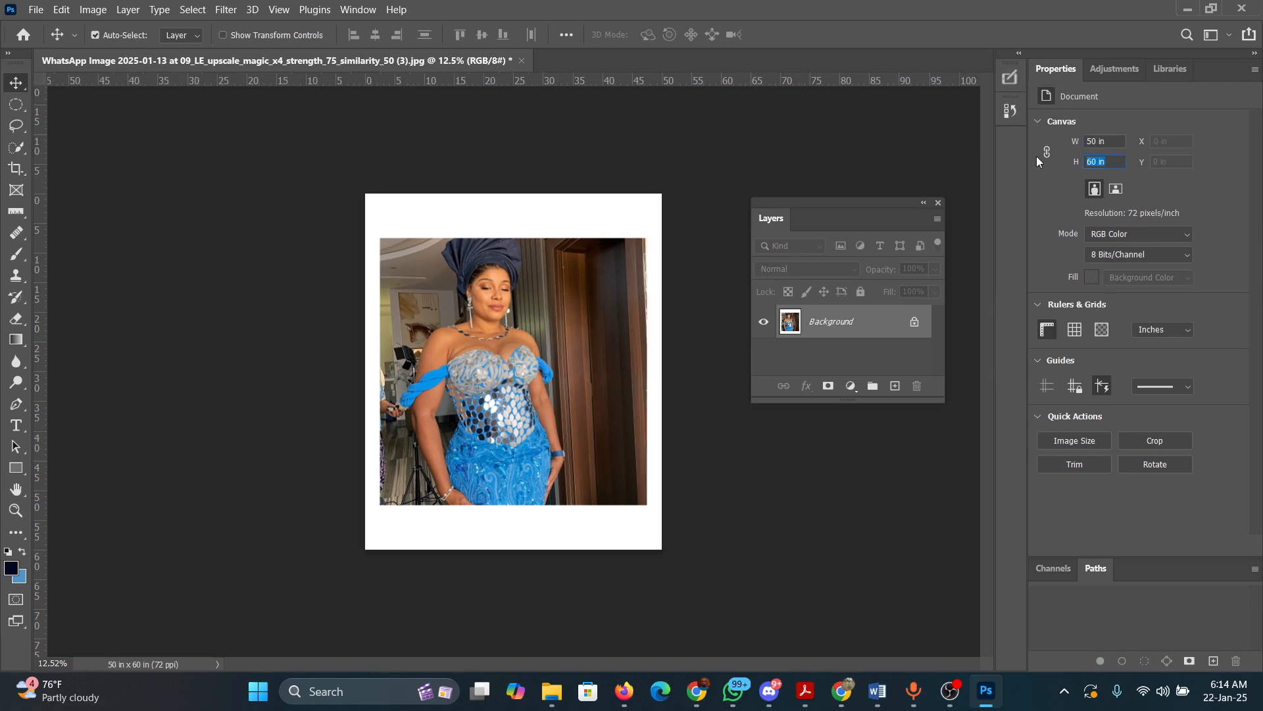
type("50")
key("Return")
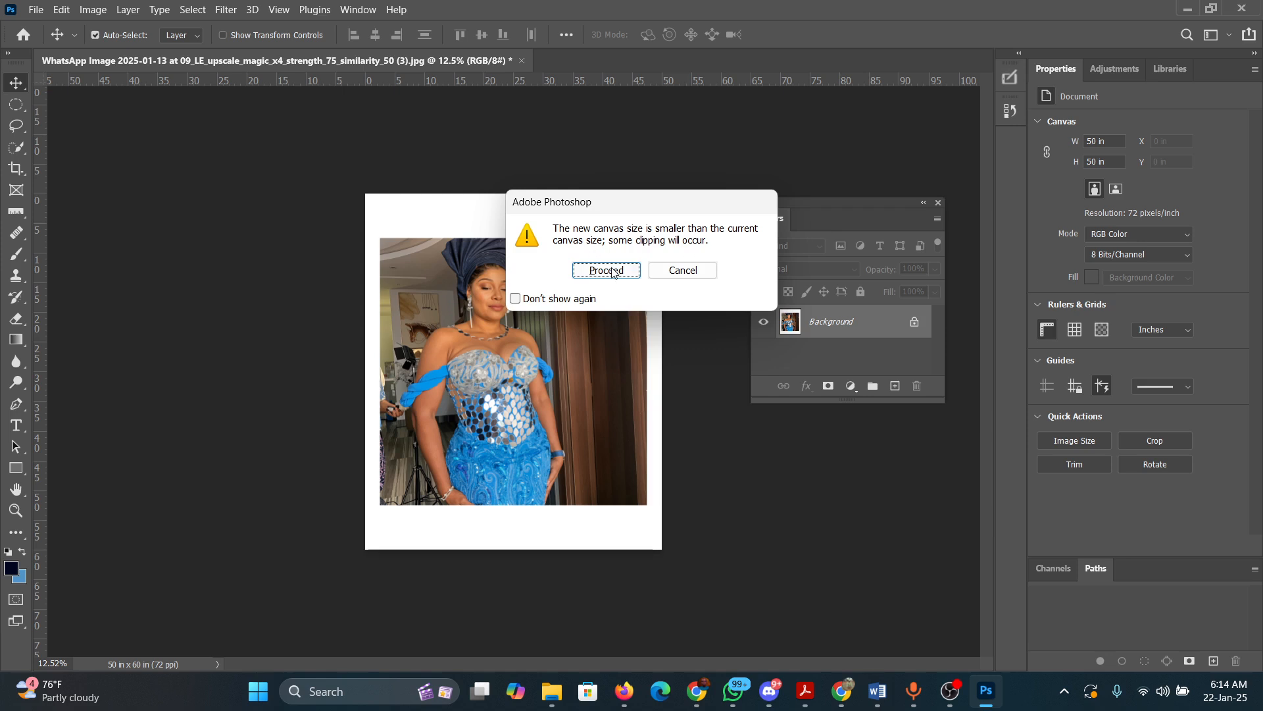
left_click(613, 271)
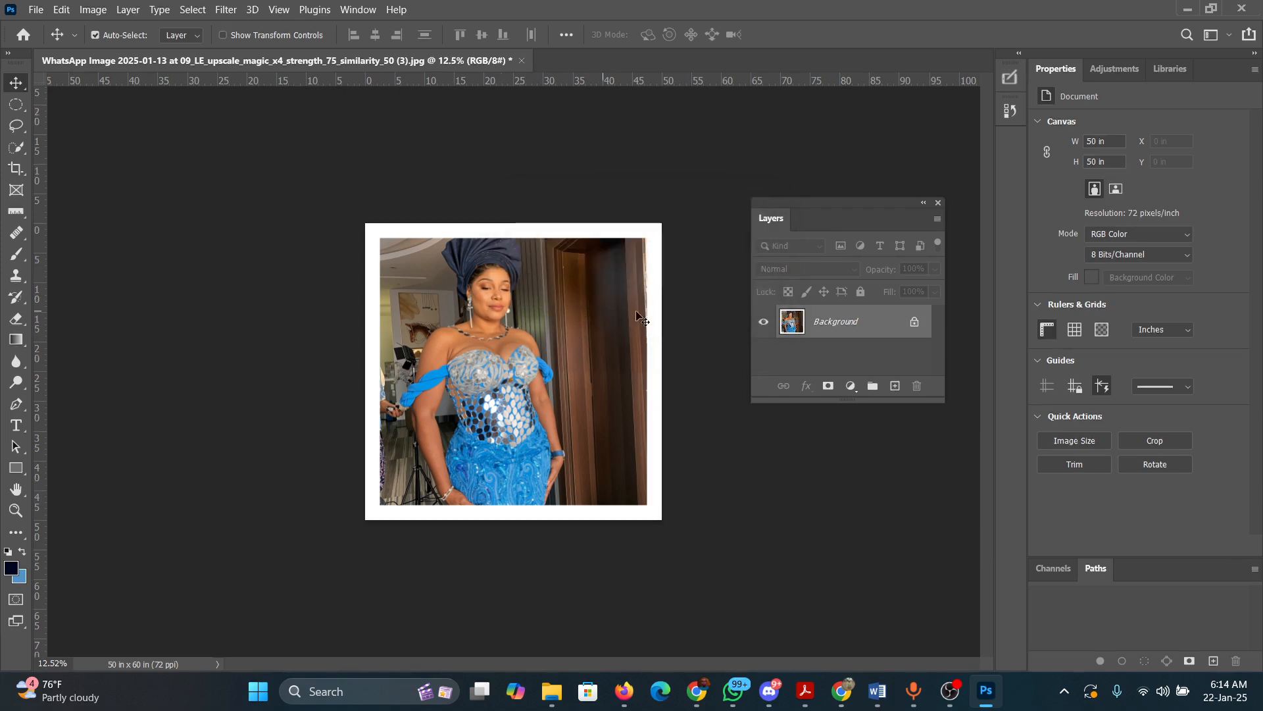
- Convert the document to CMYK Color, accepting the profile notice, and return it to RGB Color
left_click(1153, 235)
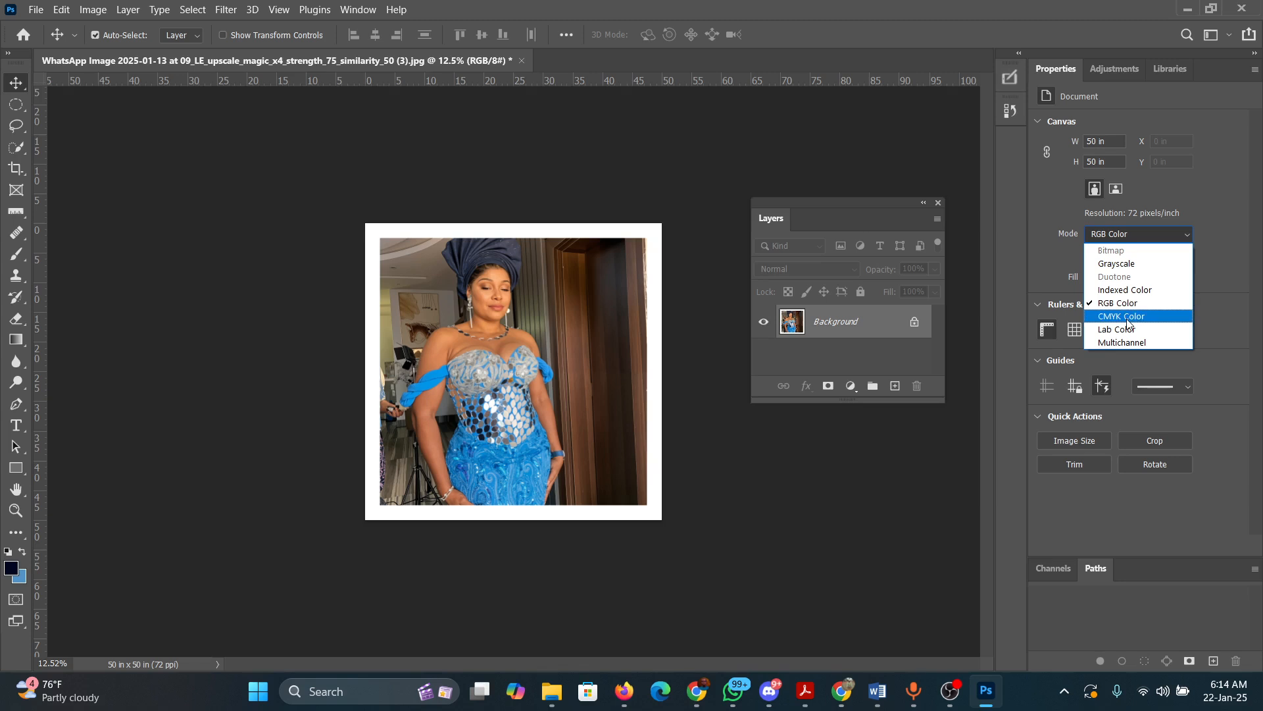
left_click(1131, 319)
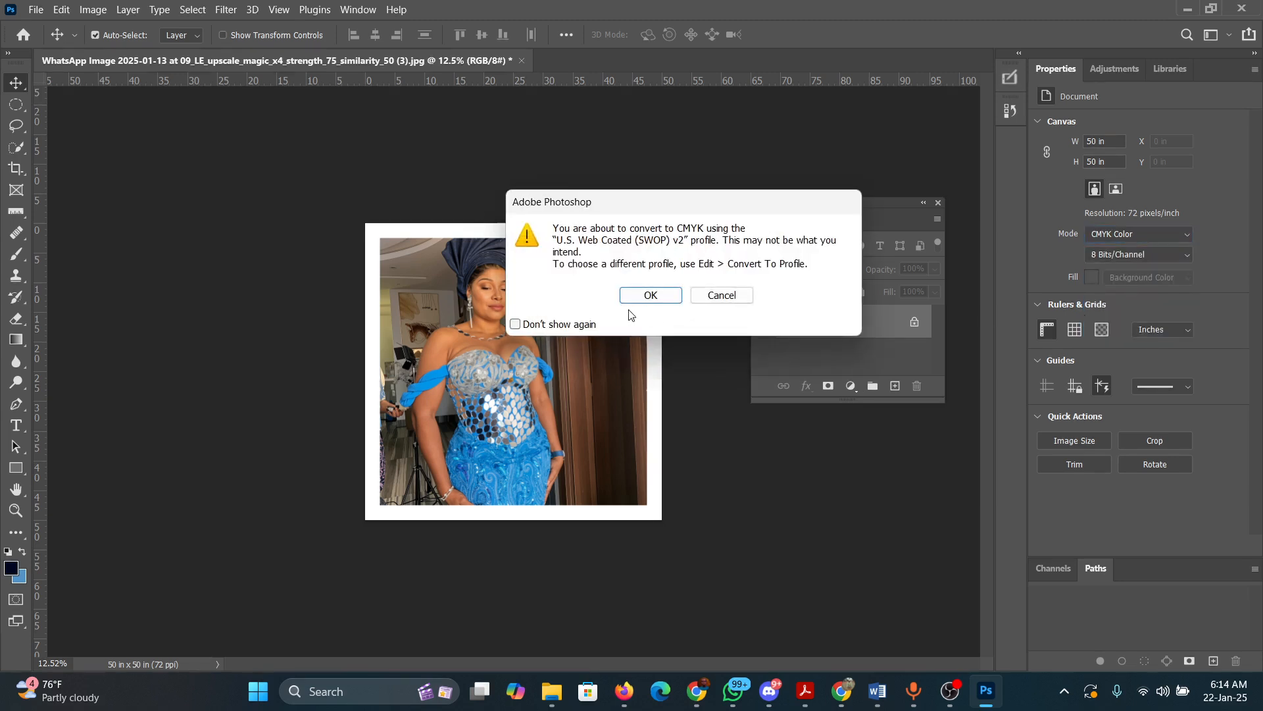
left_click(658, 295)
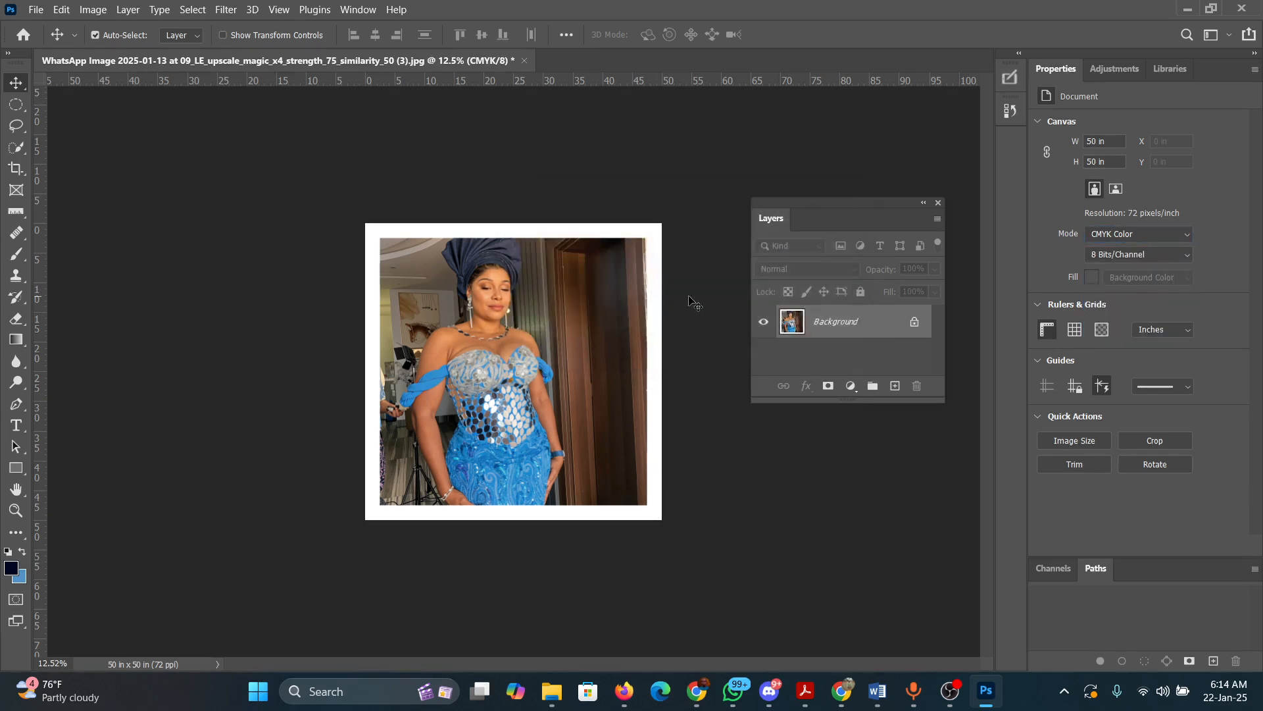
left_click(1162, 235)
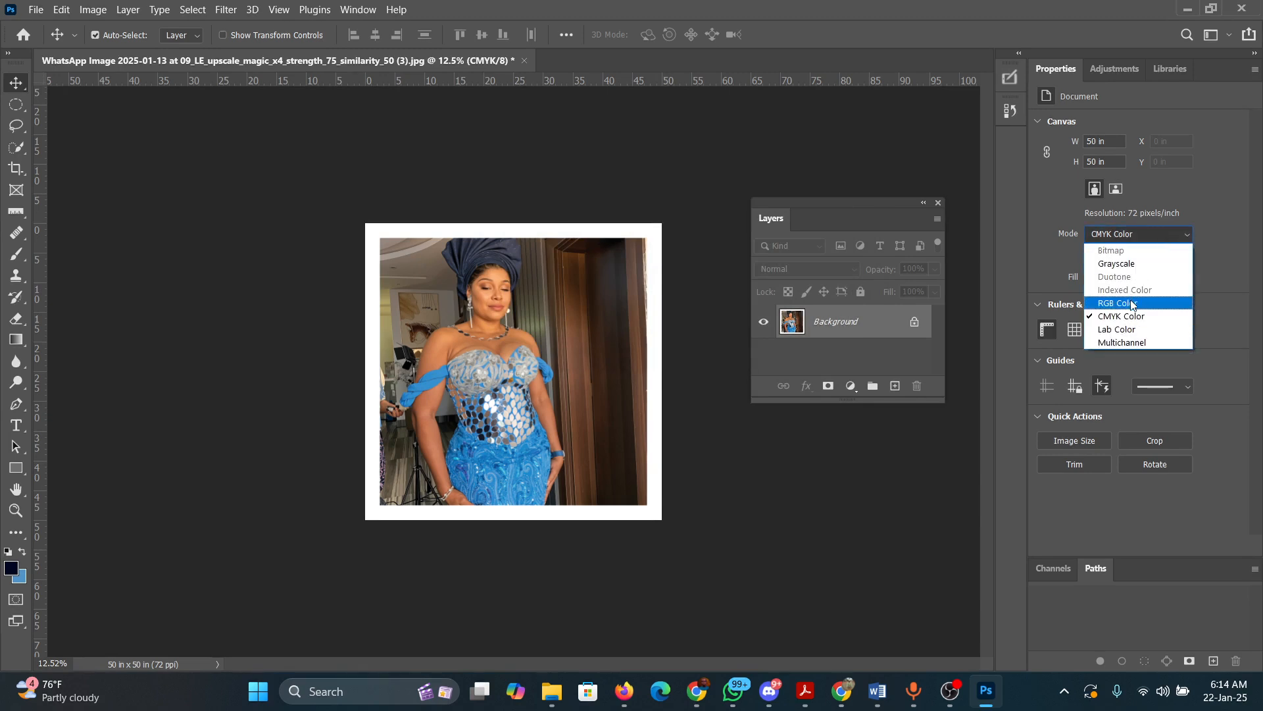
left_click(1130, 303)
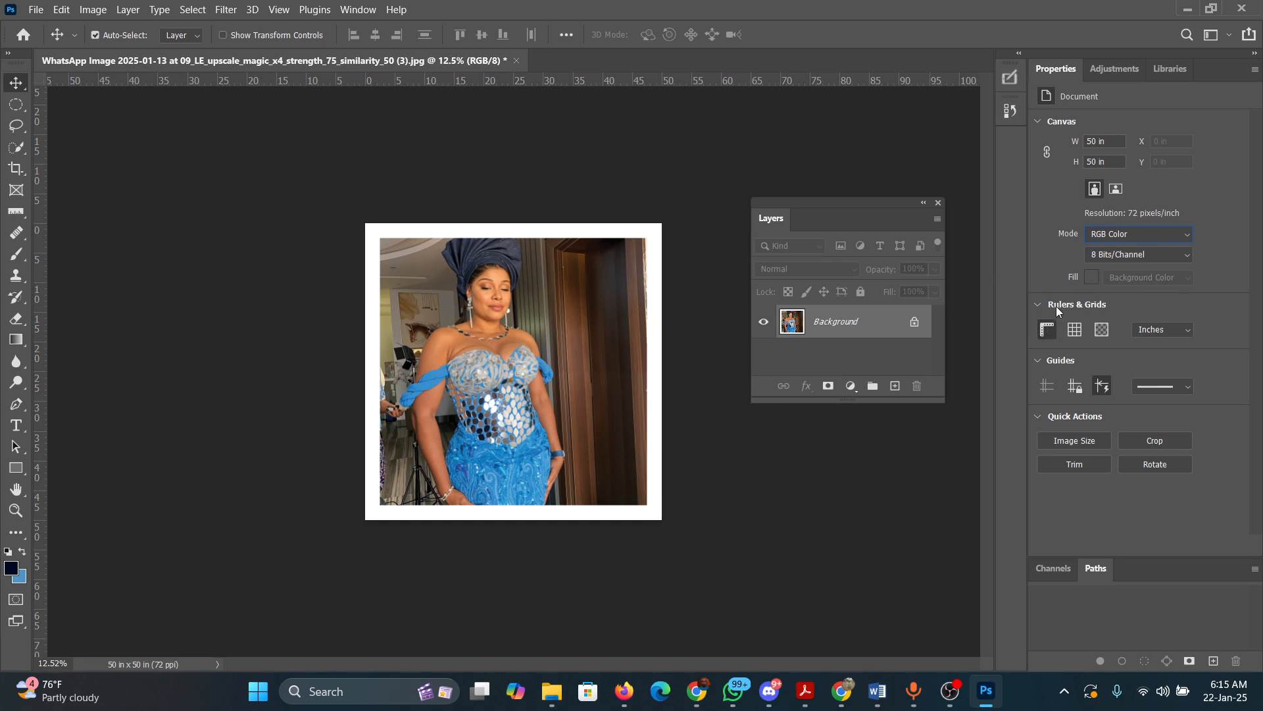
- Switch the ruler units to pixels and centimeters for comparison, ending on millimeters
left_click(1161, 329)
left_click(1153, 345)
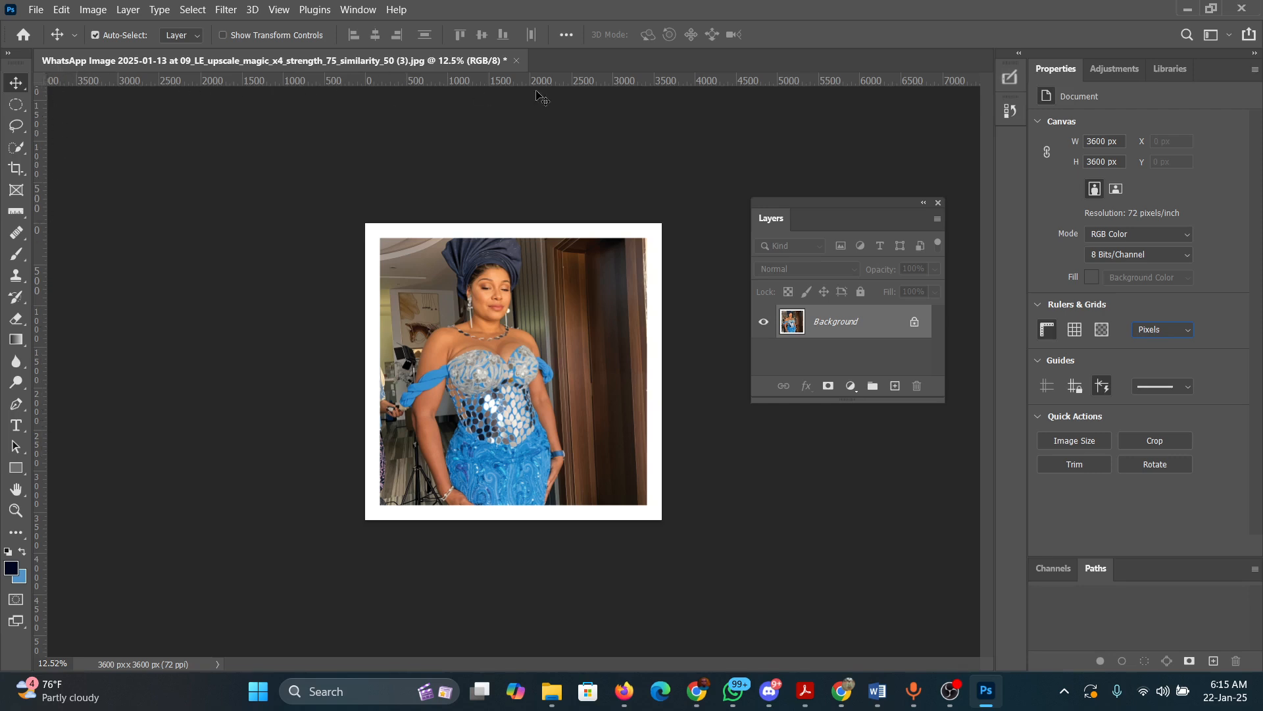
left_click(1184, 336)
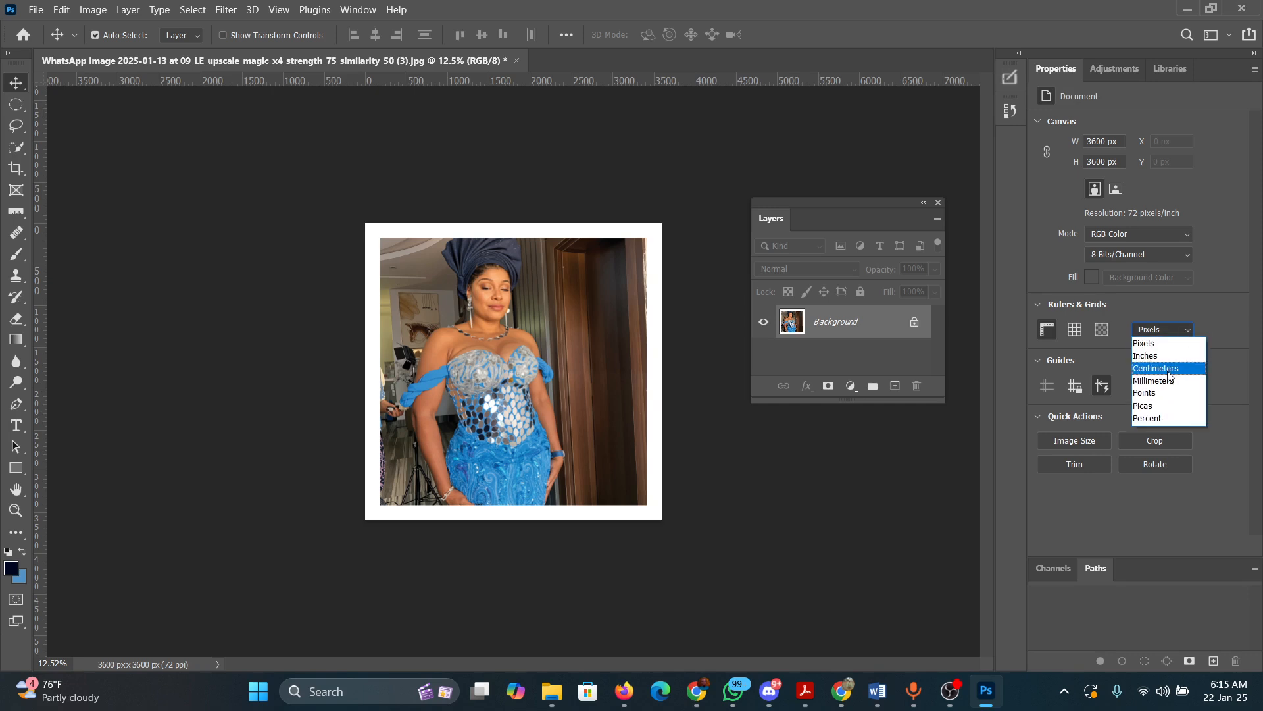
left_click(1169, 367)
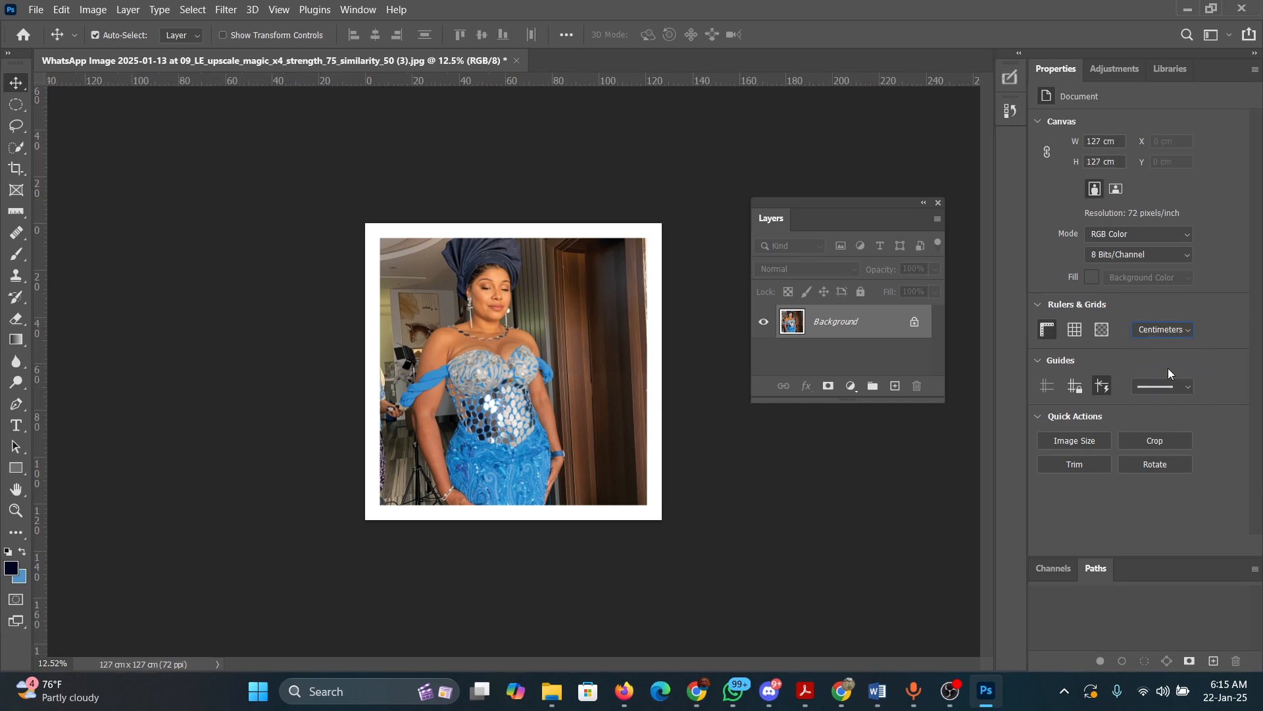
left_click(1163, 329)
left_click(1174, 380)
- Overlay the grid on the photo, view the transparency settings without changing them, and hide the grid again
left_click(1076, 331)
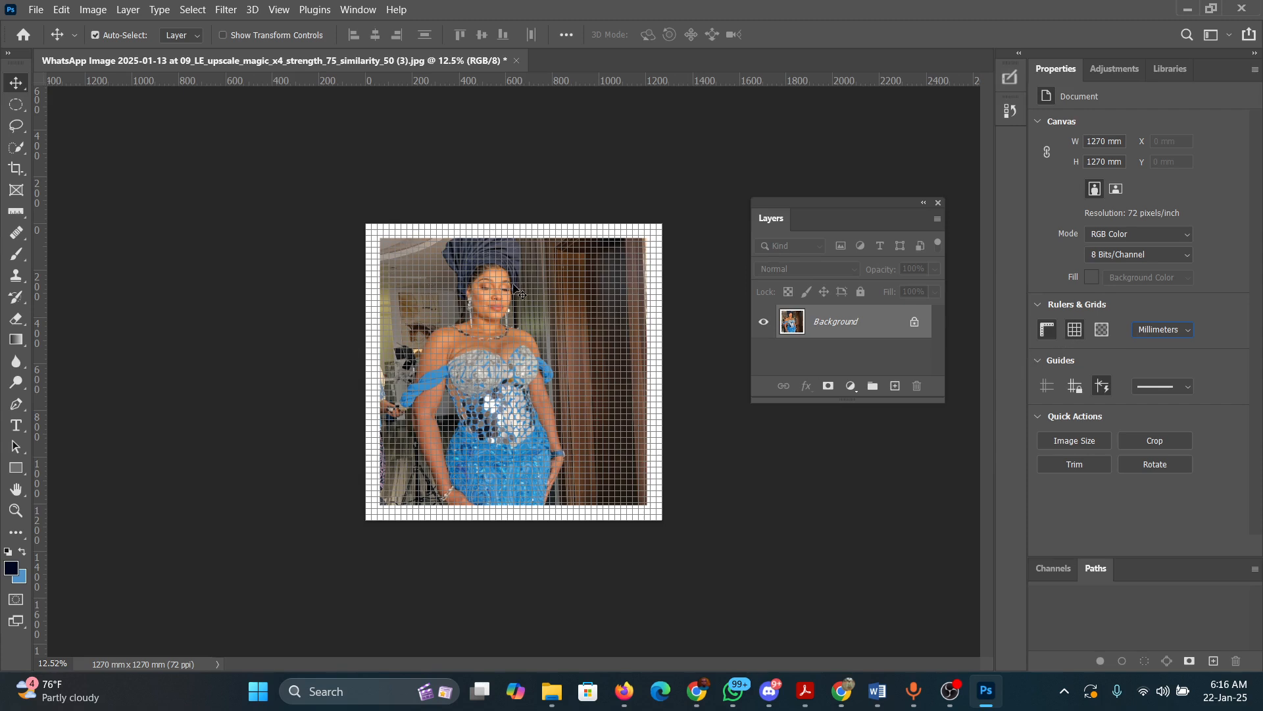
left_click(1102, 329)
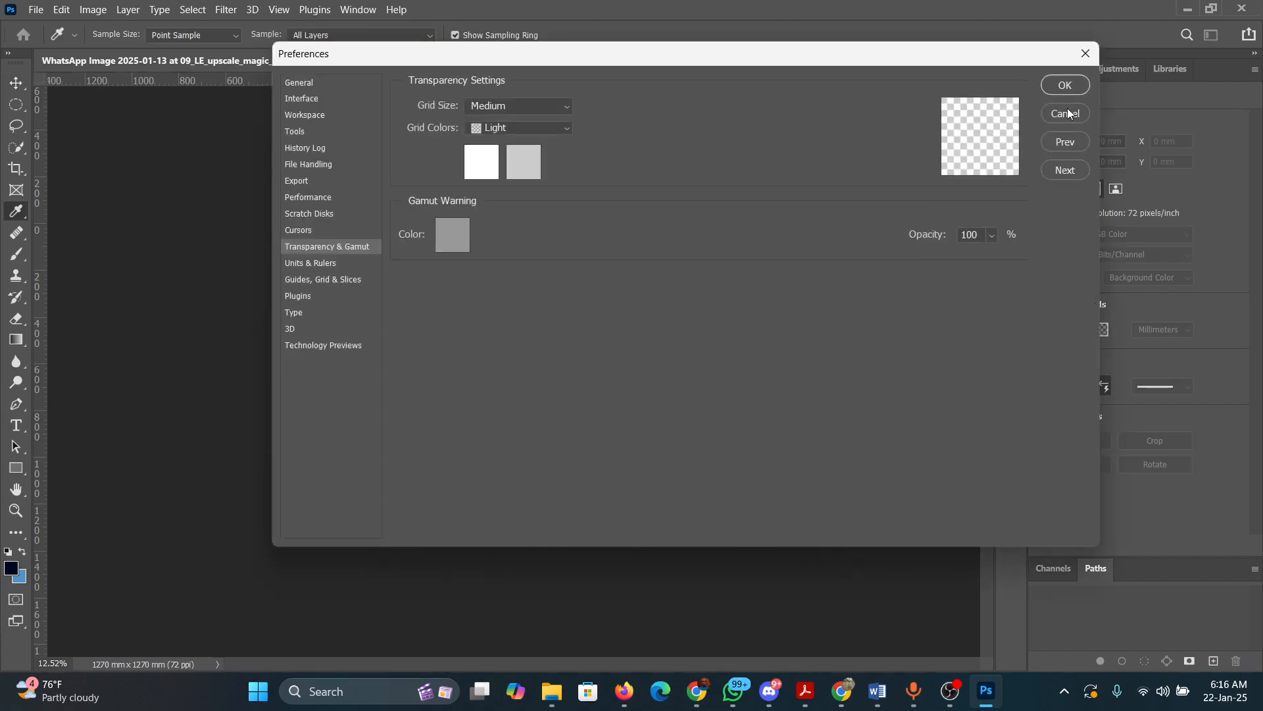
left_click(1067, 113)
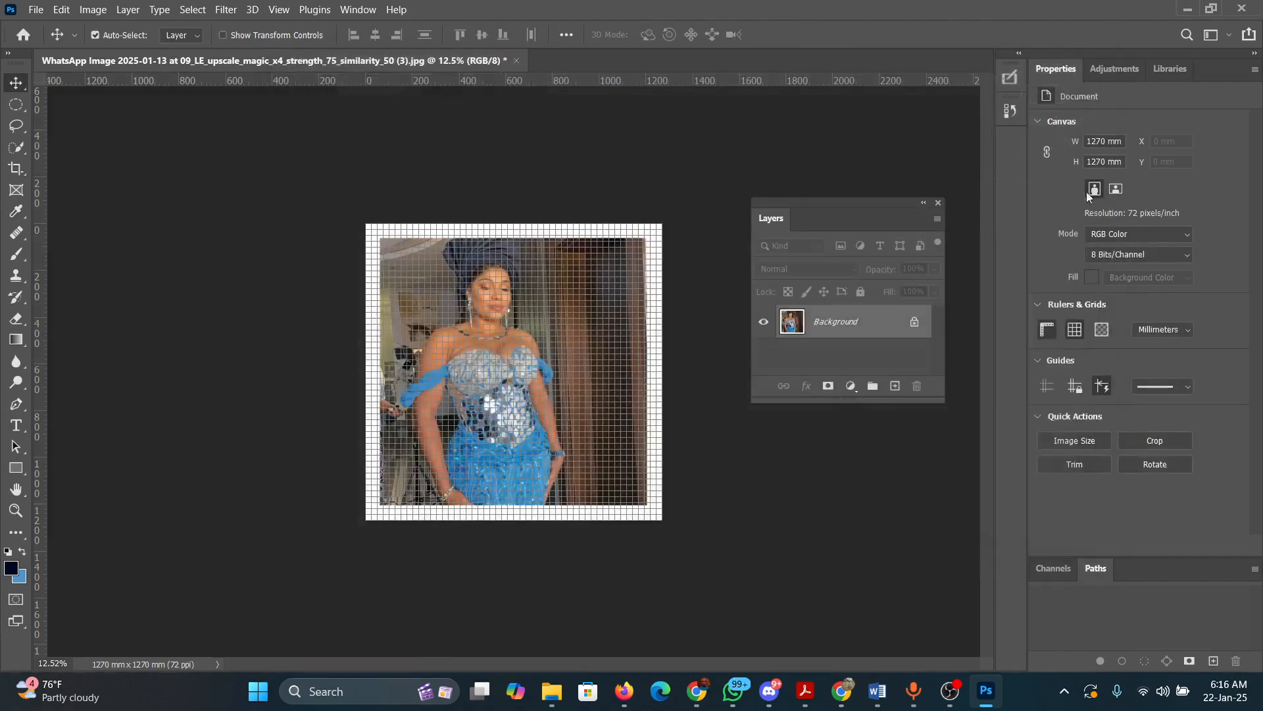
left_click(1079, 331)
- Set the transparency grid colors to Medium in the preferences and return to the Move tool
left_click(1103, 329)
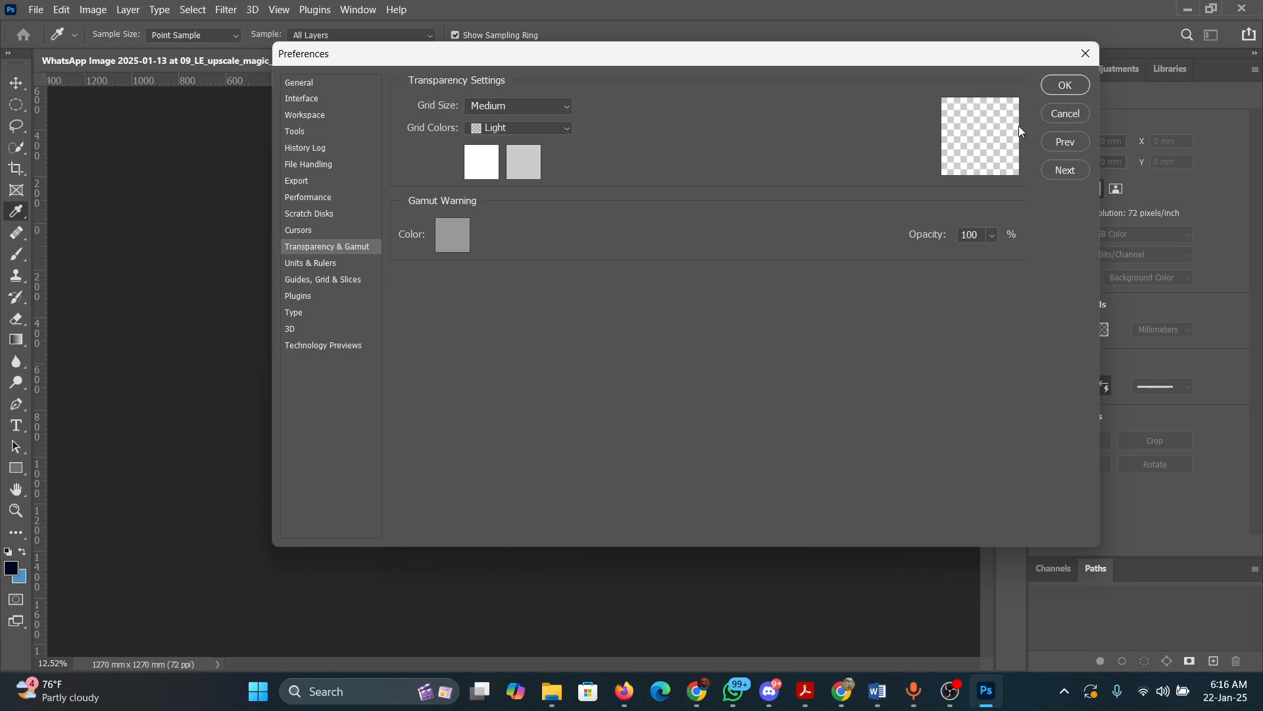
left_click(544, 128)
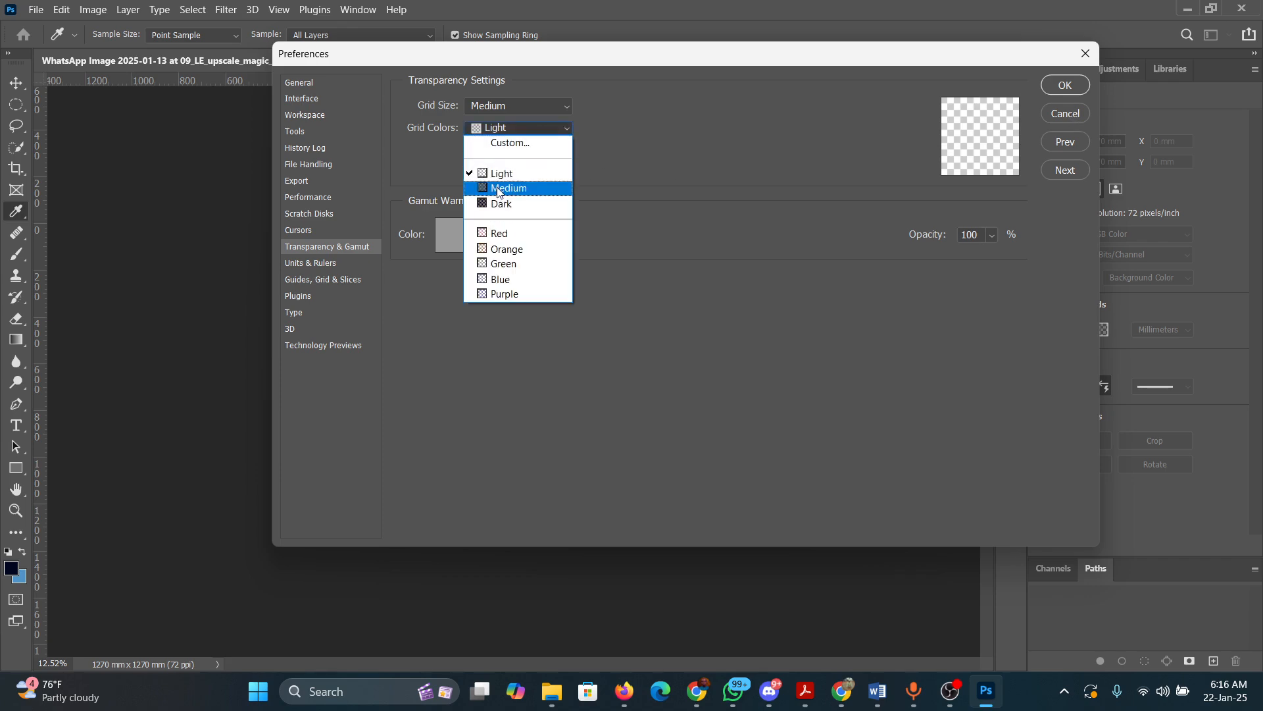
left_click(512, 188)
left_click(1061, 87)
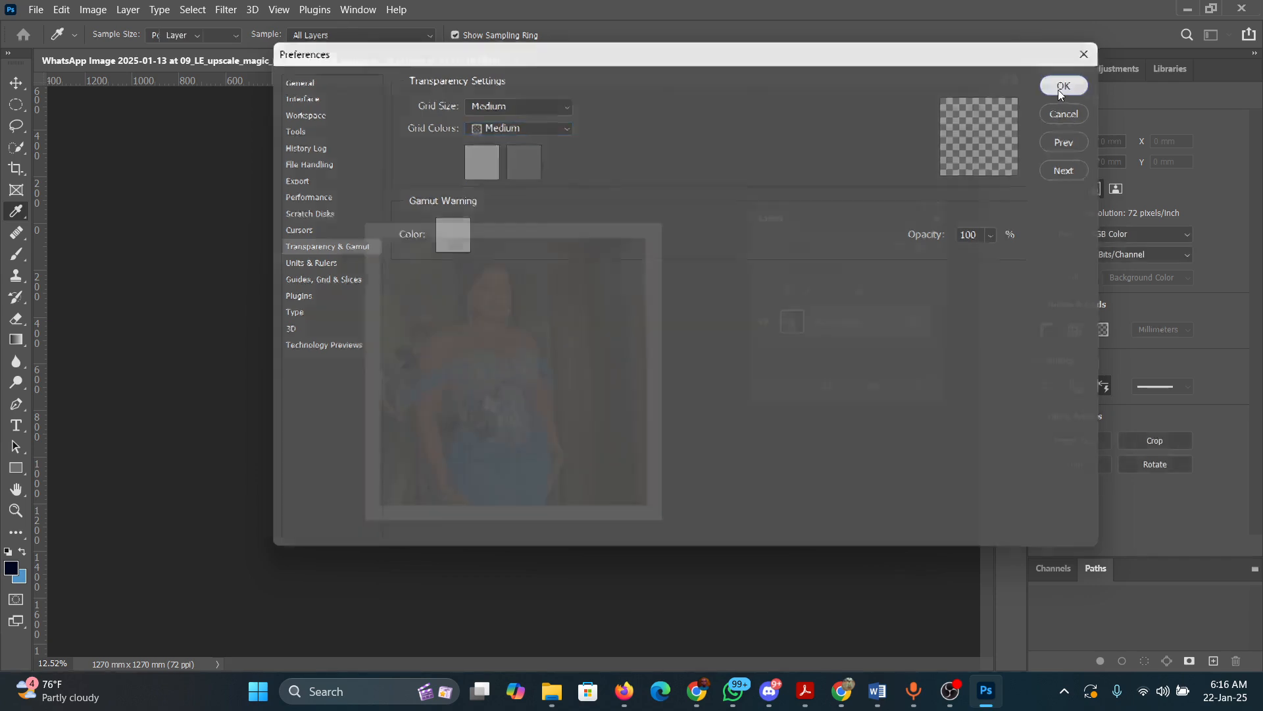
key("v")
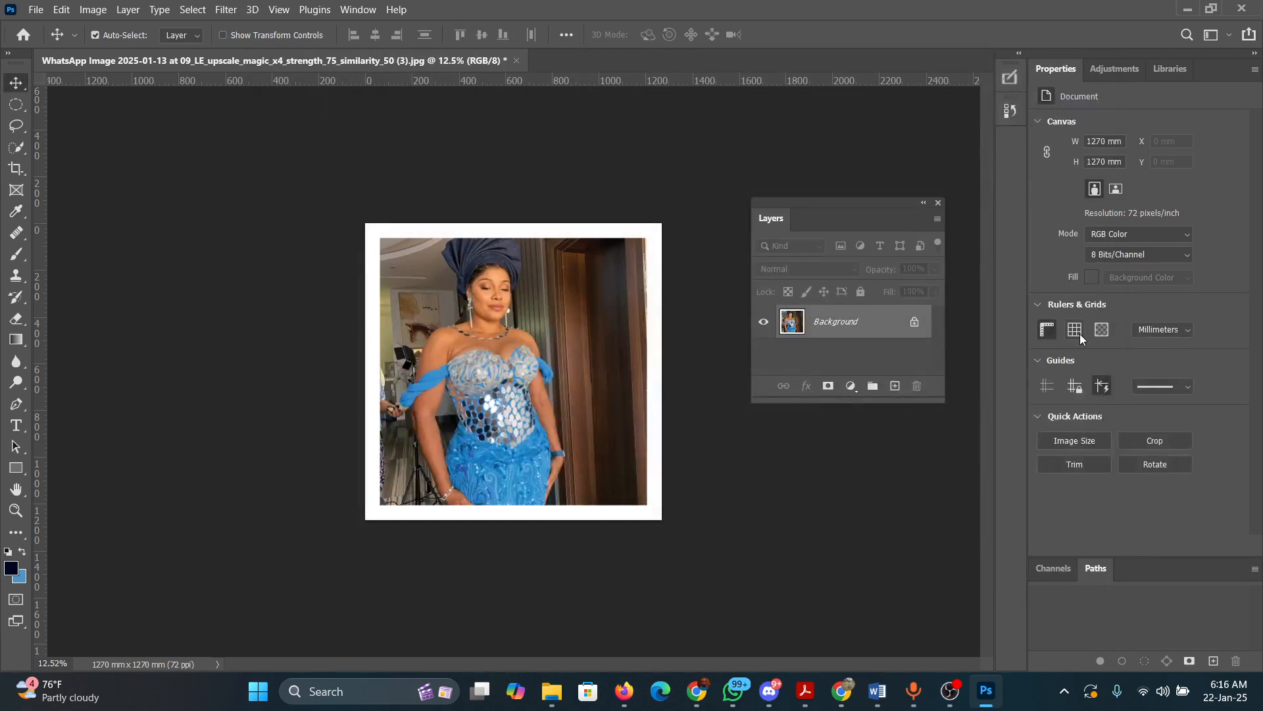
- Hide and show the rulers around the canvas several times, leaving them shown
left_click(1047, 329)
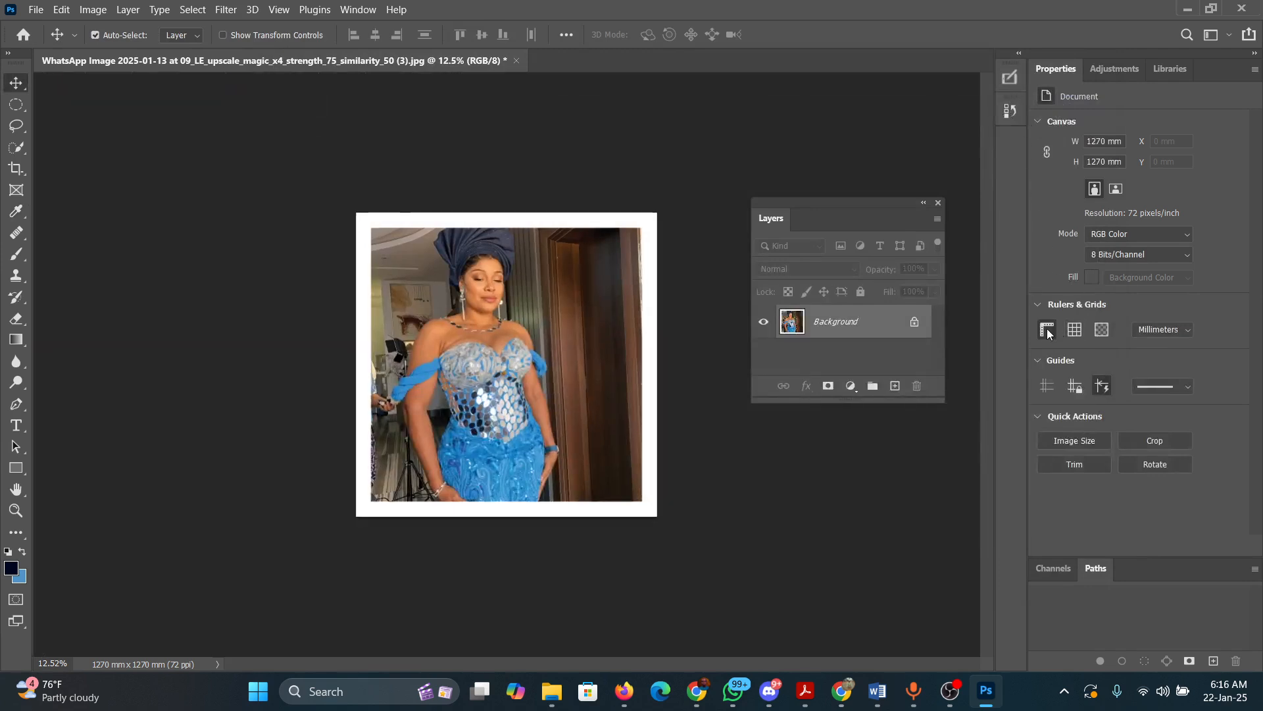
left_click(1047, 329)
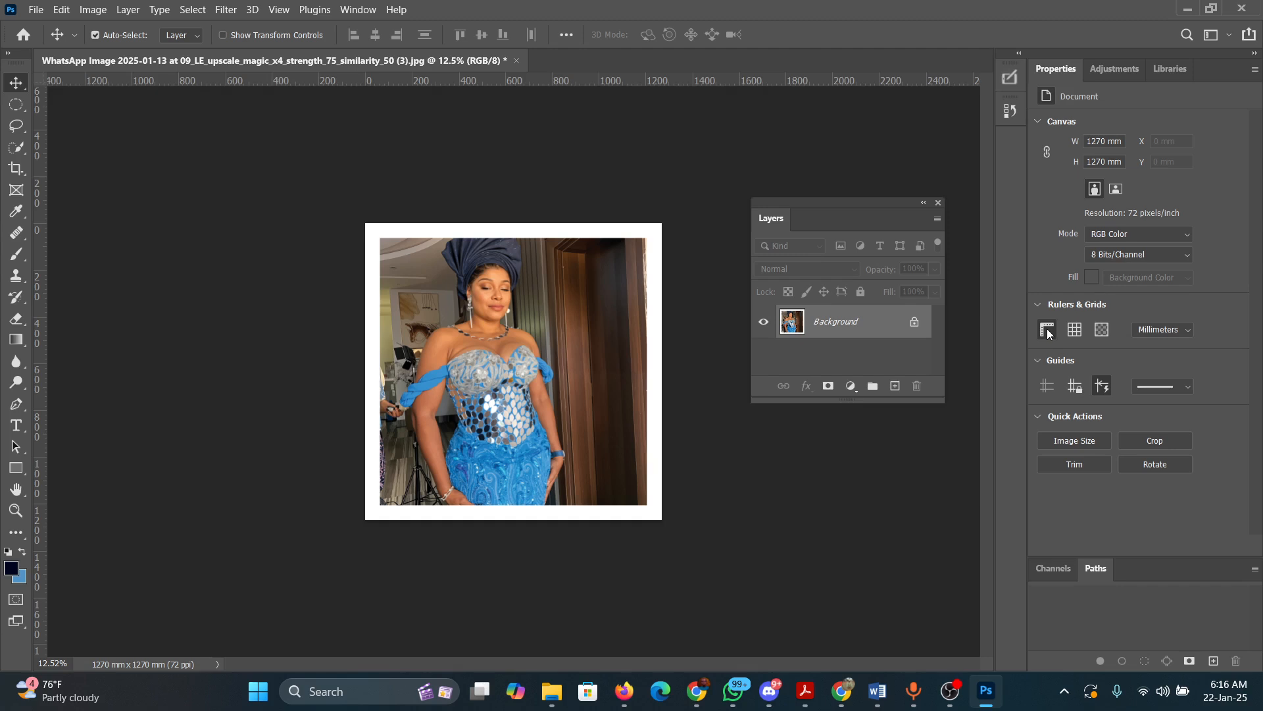
left_click(1047, 329)
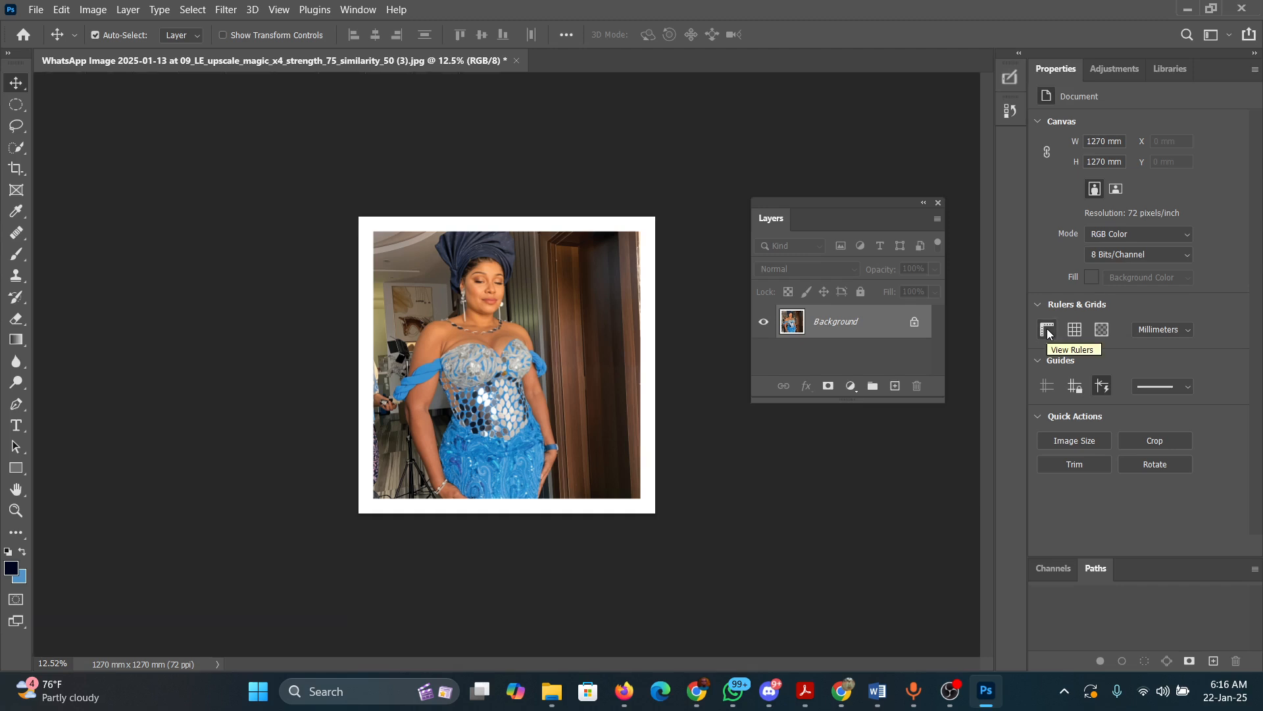
left_click(1047, 331)
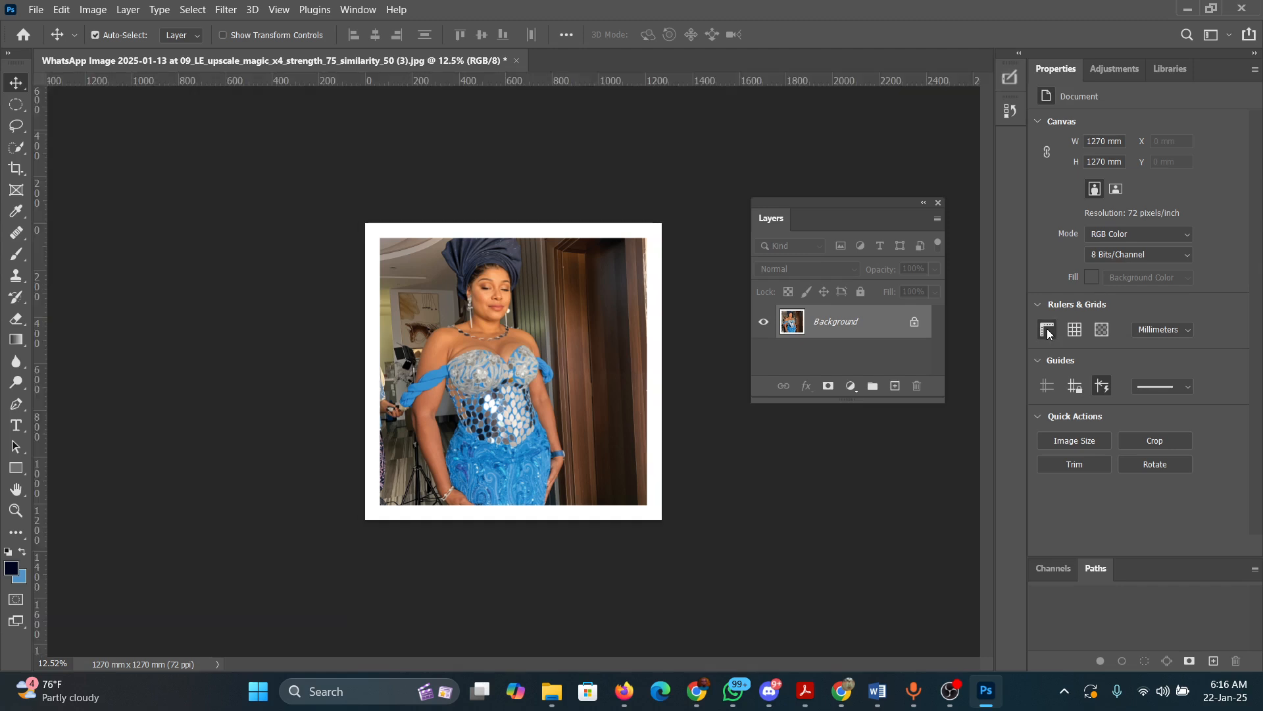
left_click(1048, 329)
left_click(1048, 329)
left_click(358, 9)
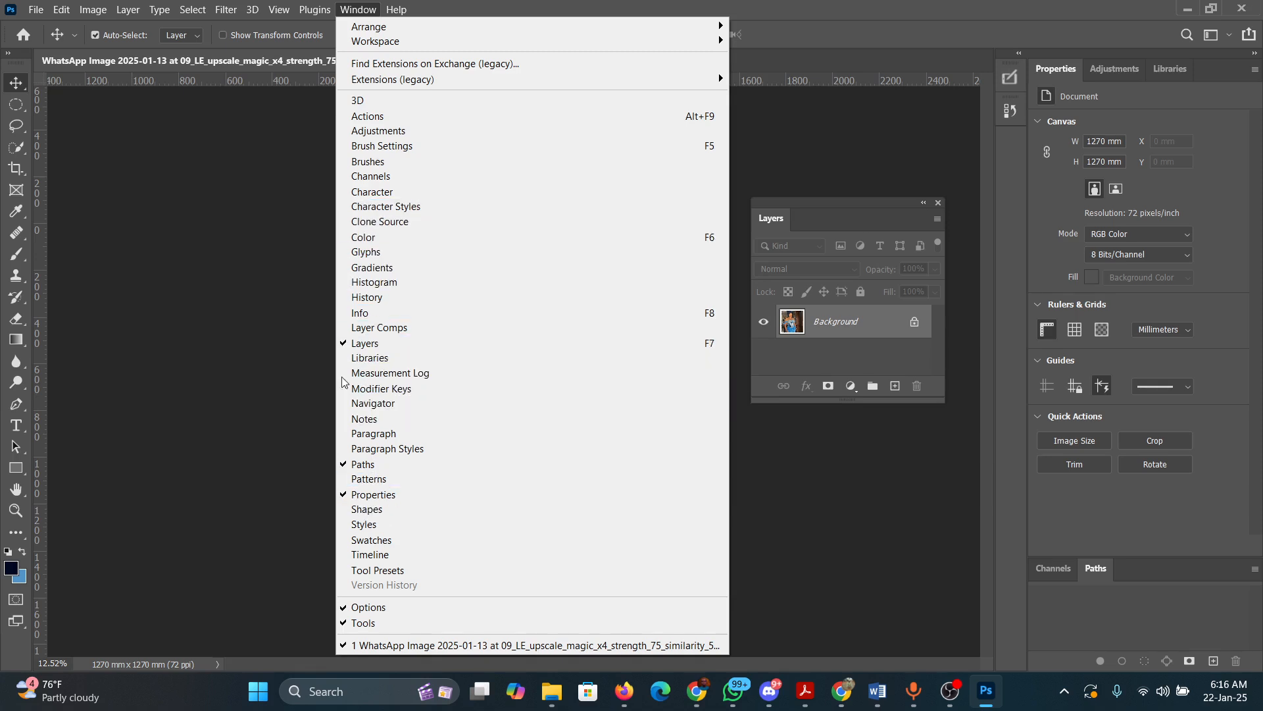
left_click(61, 11)
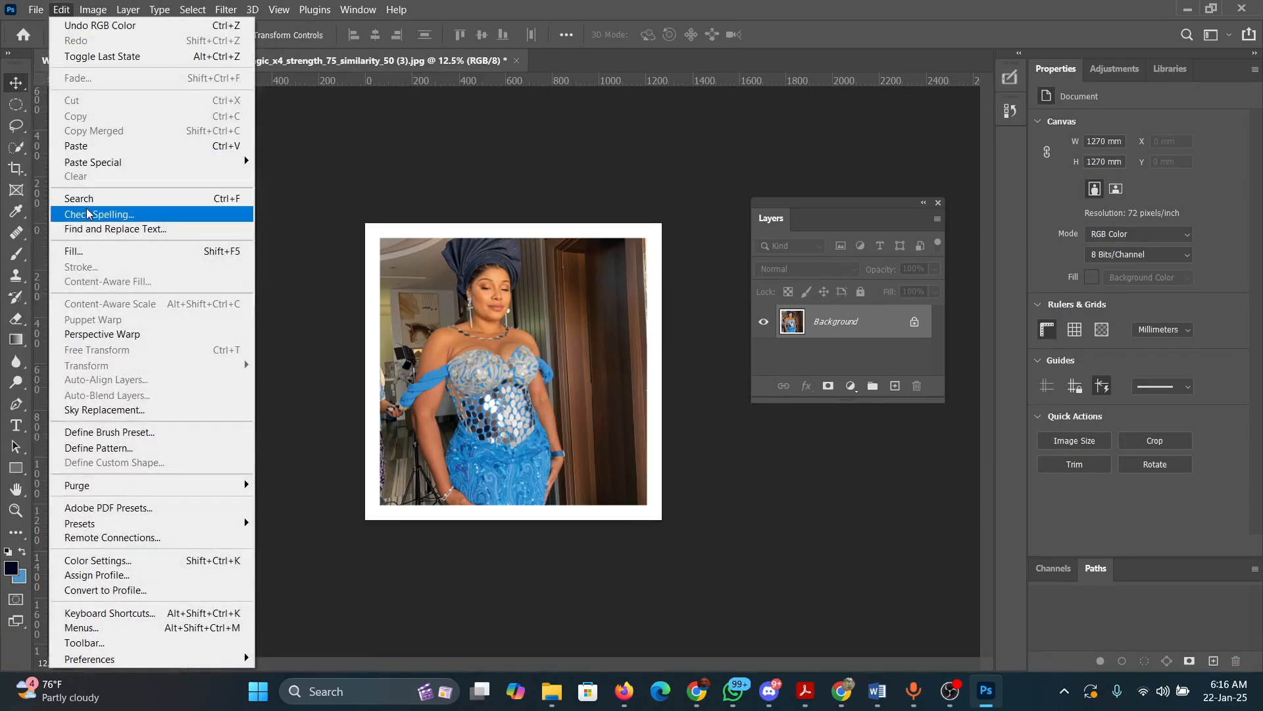
left_click(128, 9)
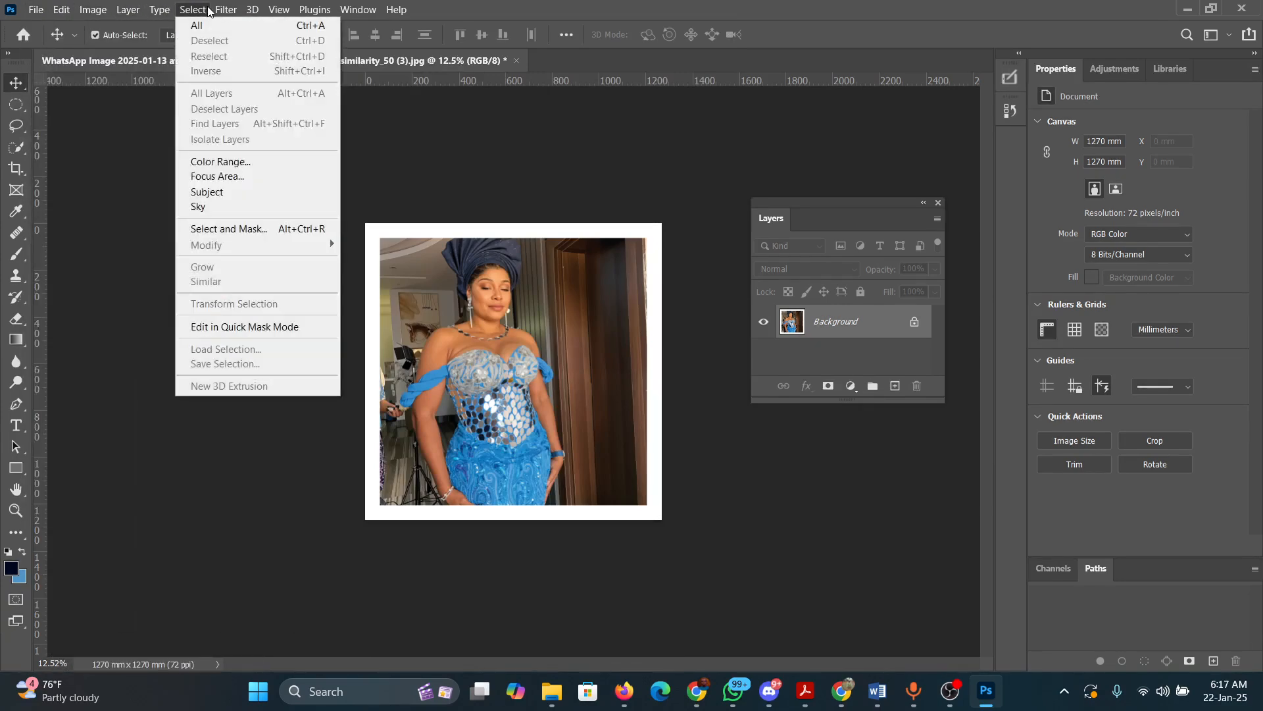
mouse_move(252, 13)
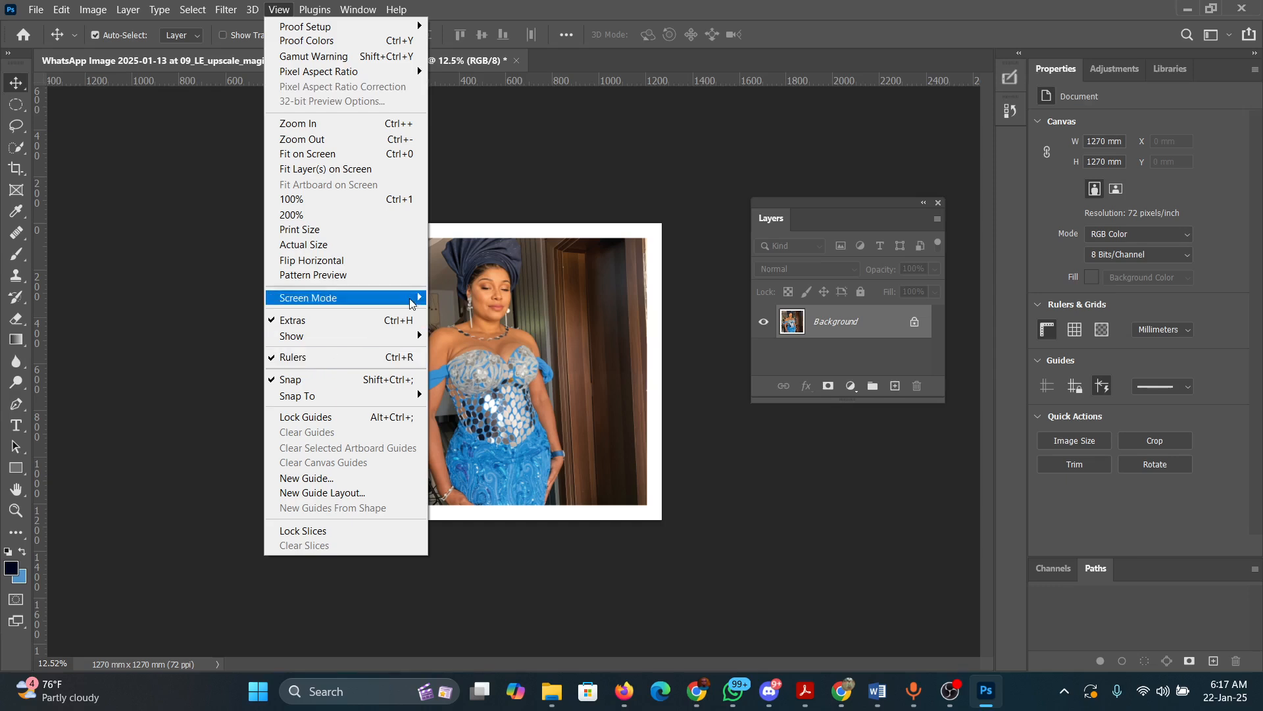
left_click(602, 179)
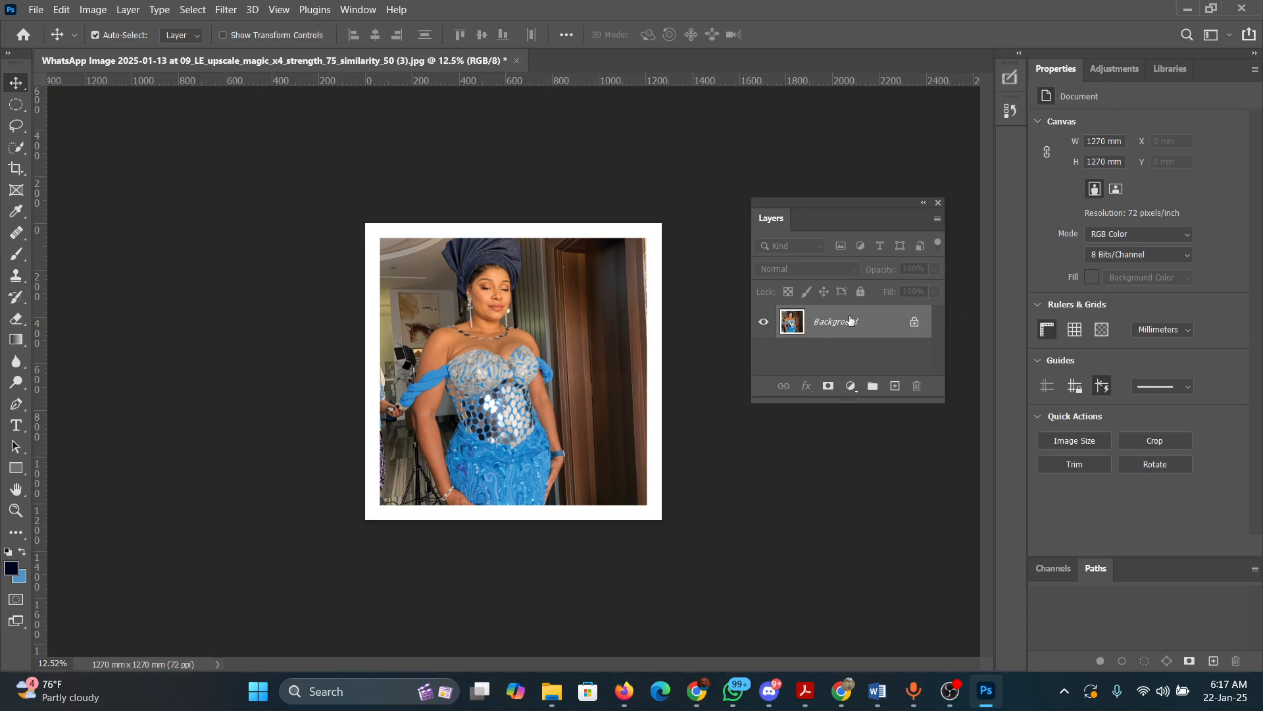
- Draw a white rectangle about 802 mm wide and 595 mm high over the woman's torso and hide its layer
left_click(16, 467)
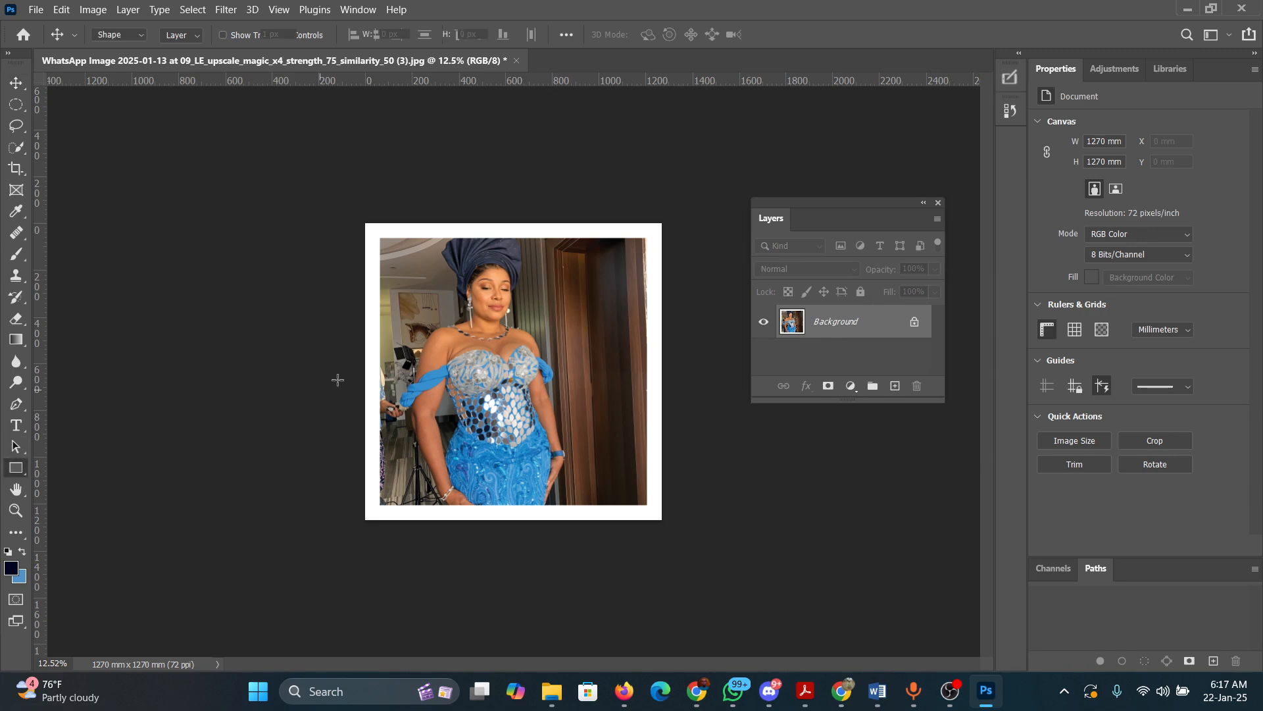
left_click_drag(362, 321, 550, 458)
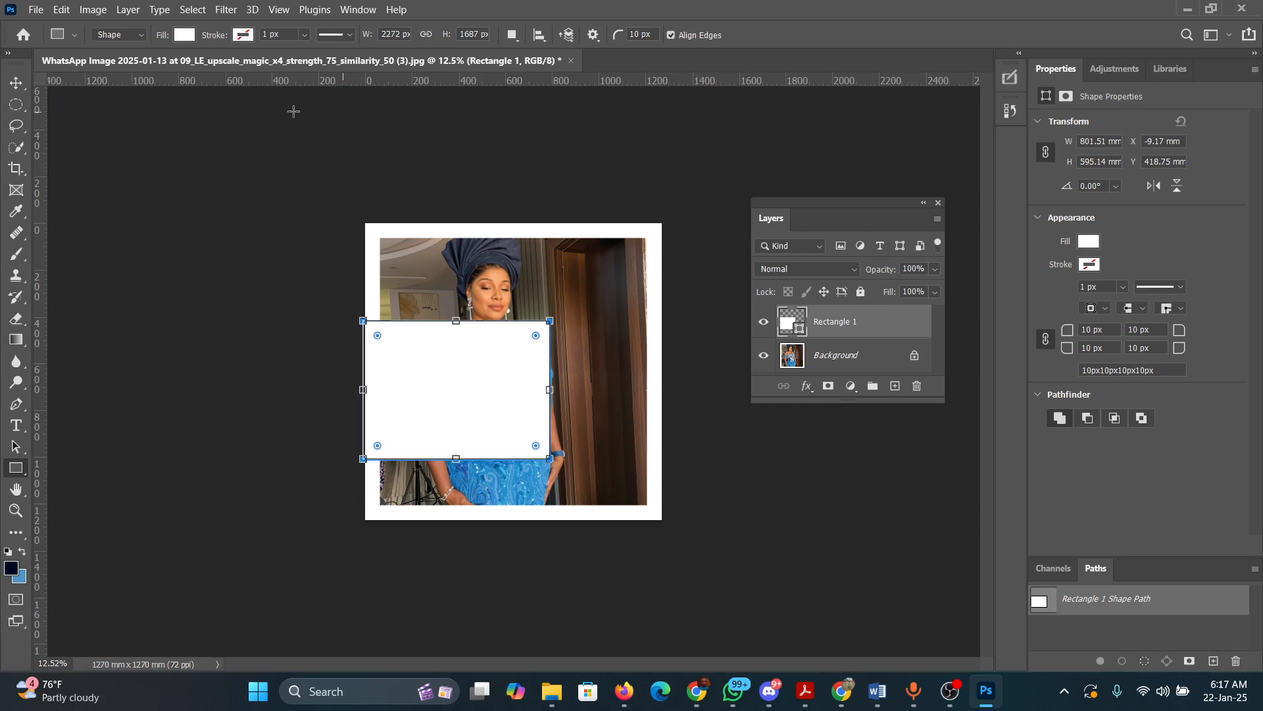
left_click(15, 82)
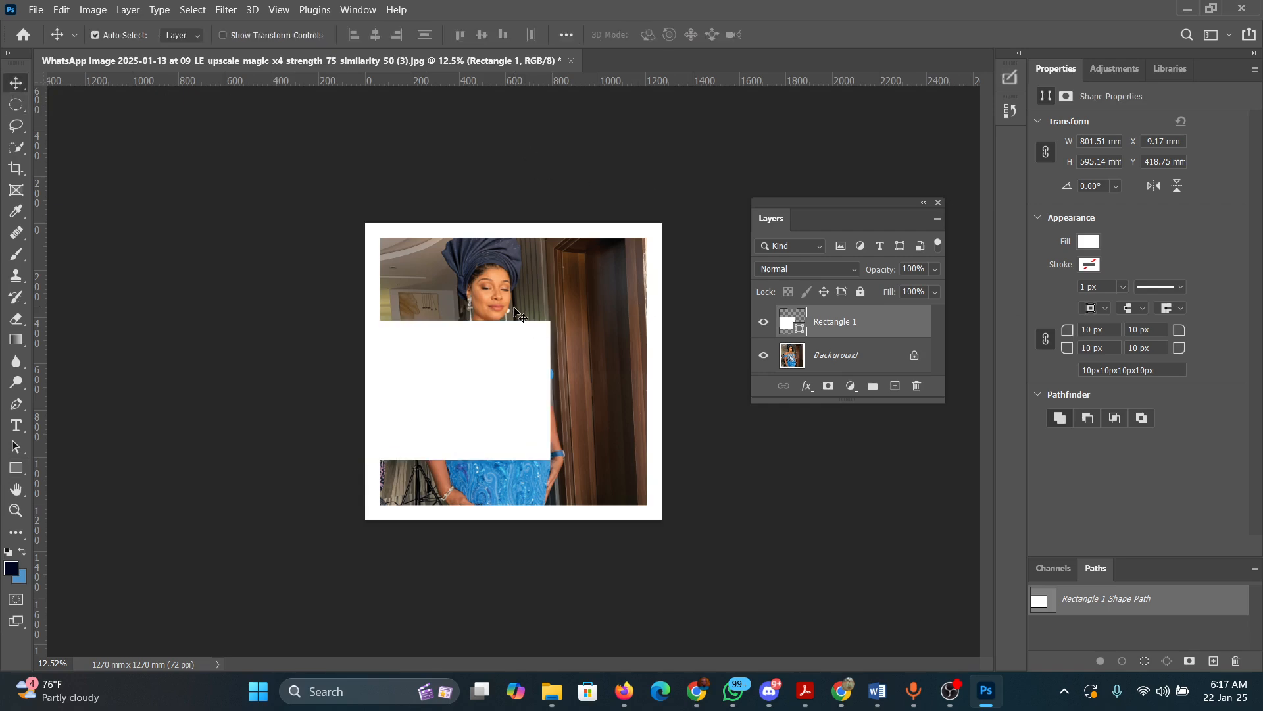
scroll(516, 355, "up", 4)
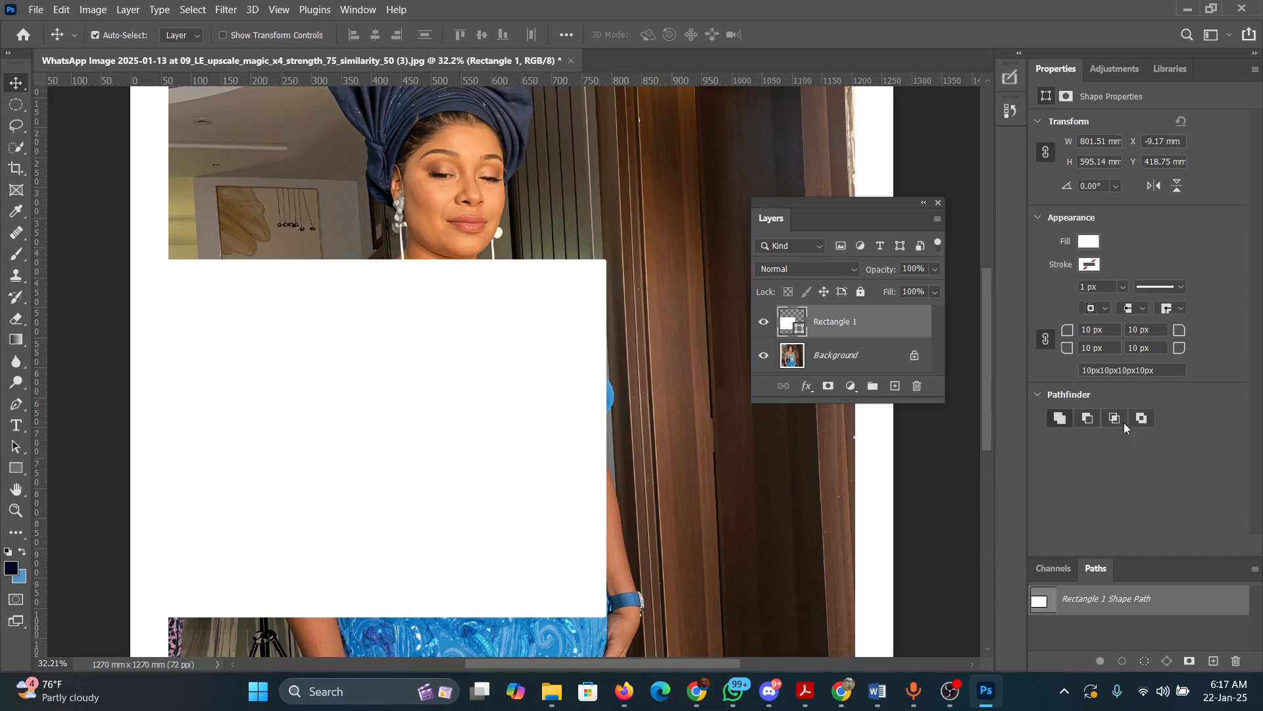
key("ctrl+minus")
key("ctrl+minus")
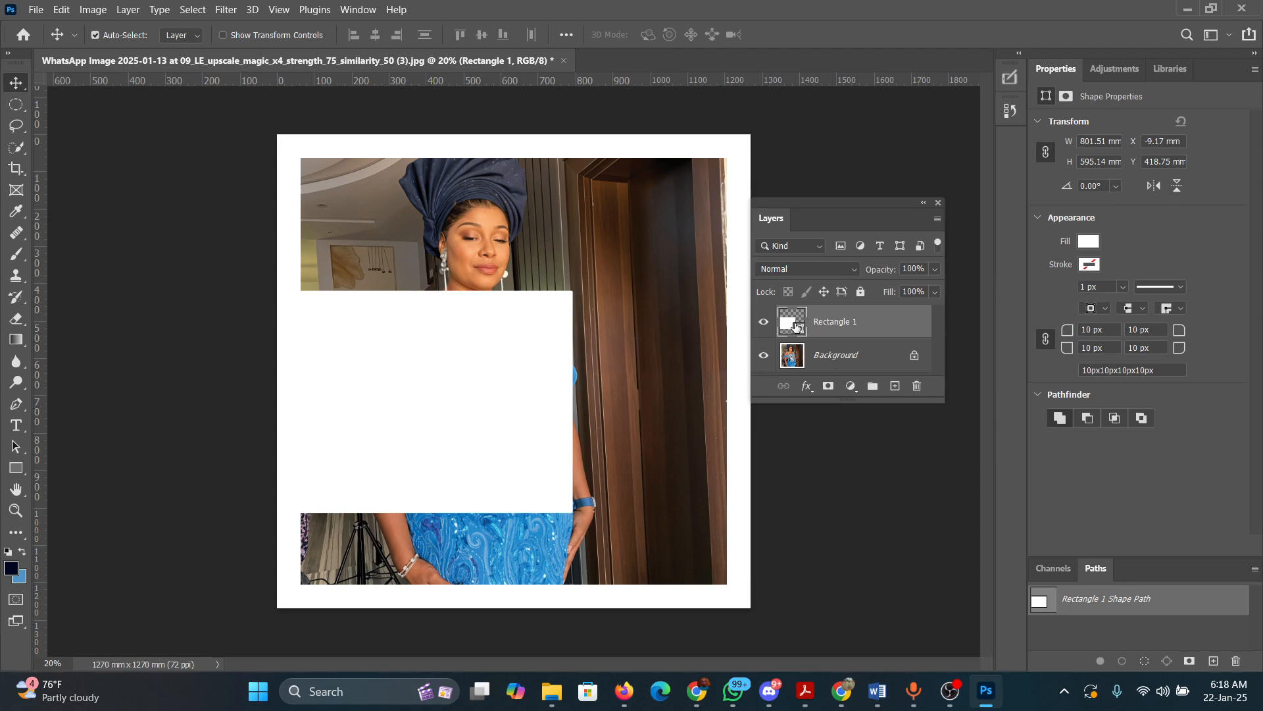
left_click(764, 322)
- Dock the Layers panel beside Channels and Paths, and collapse the Properties panel into the icon strip below History
left_click_drag(874, 212, 1187, 581)
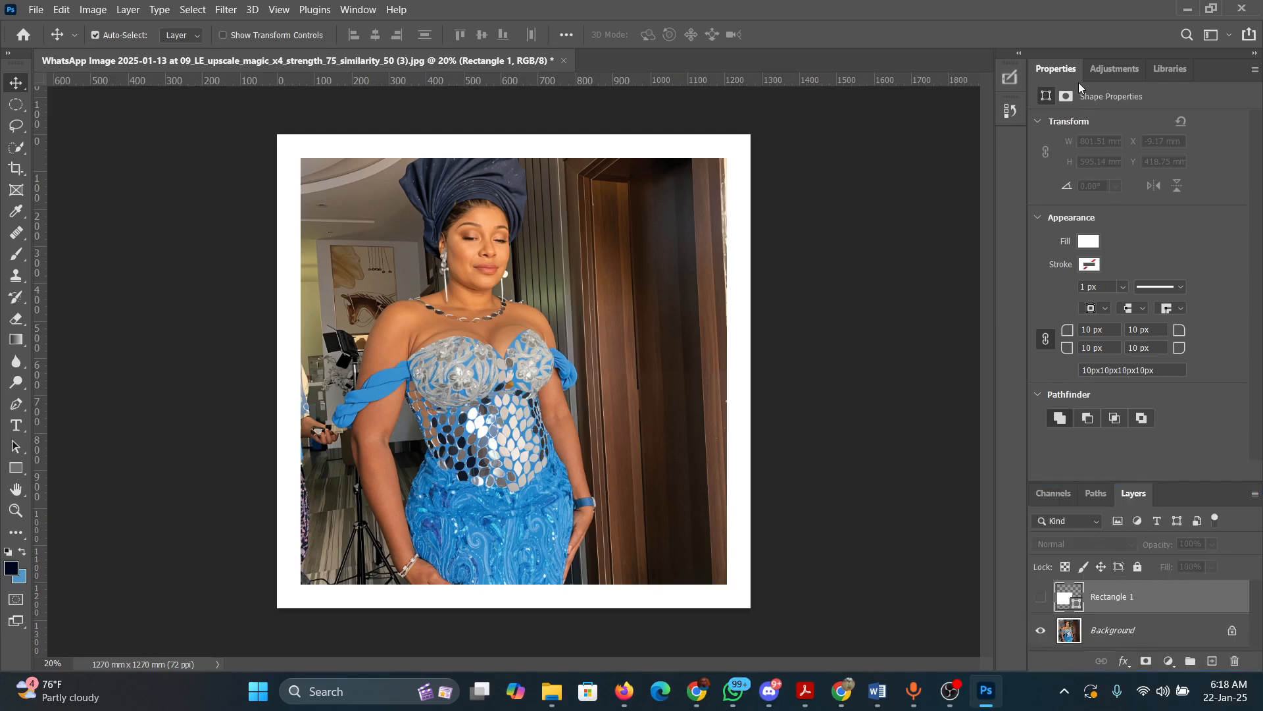
left_click_drag(1075, 77, 1014, 155)
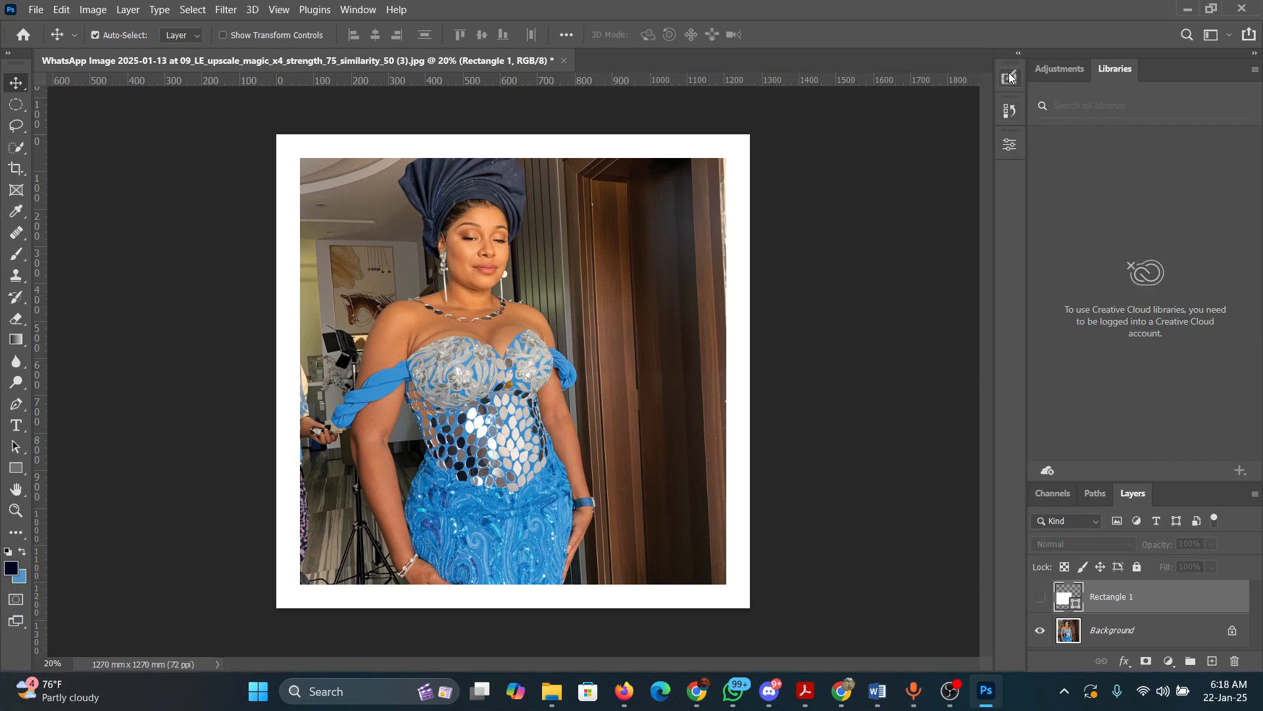
- Open the History panel and review the recorded document states from the first to the most recent
left_click(1008, 112)
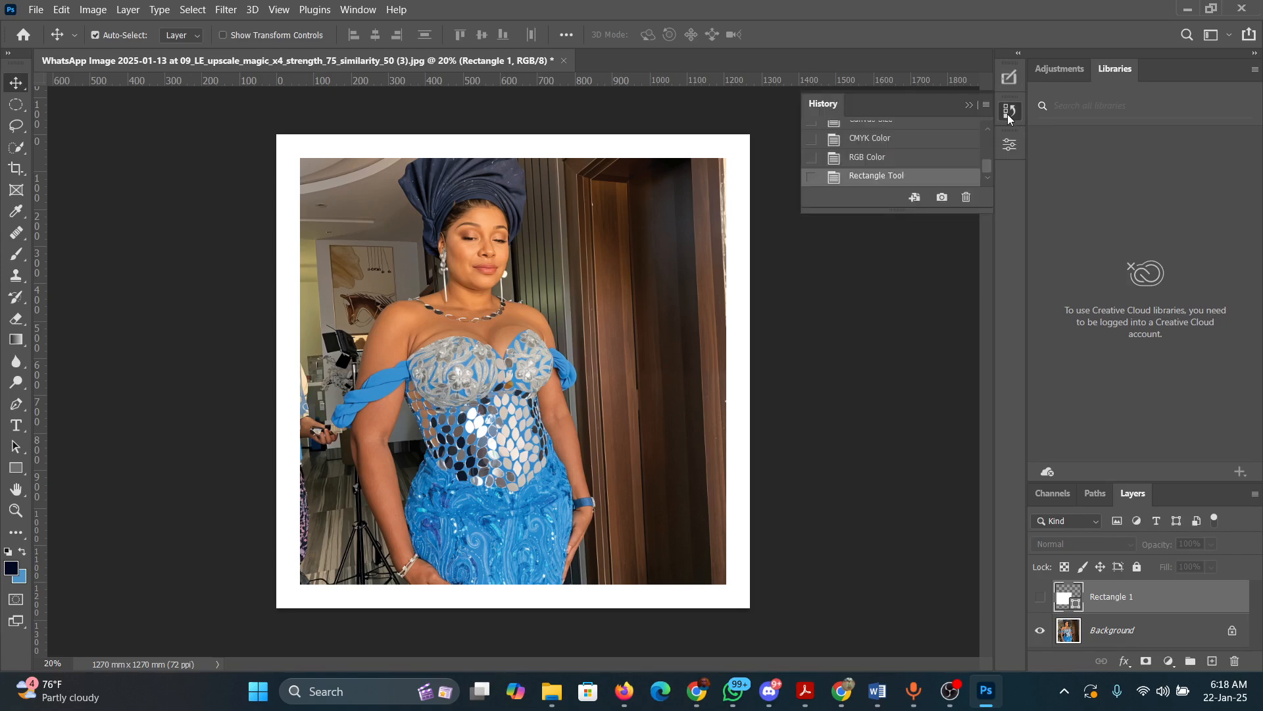
scroll(864, 146, "up", 2)
scroll(864, 147, "down", 2)
scroll(864, 146, "up", 2)
scroll(864, 148, "down", 2)
scroll(864, 148, "up", 2)
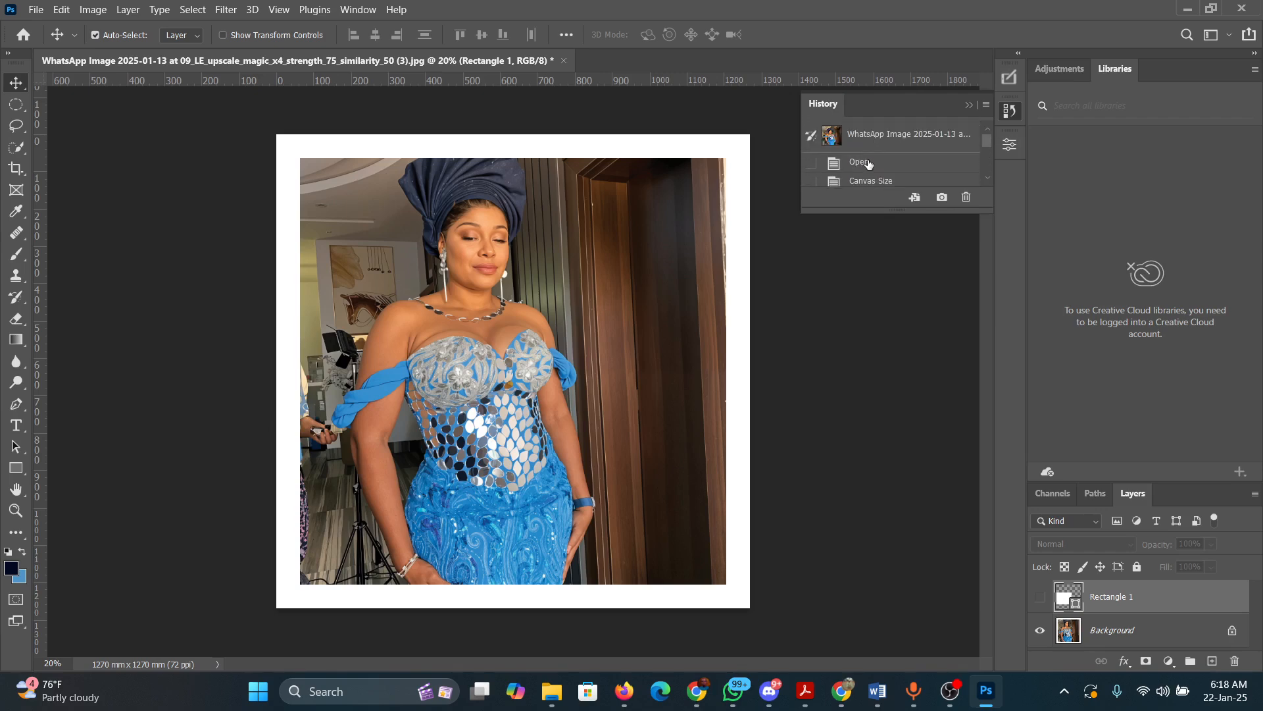
scroll(868, 161, "down", 1)
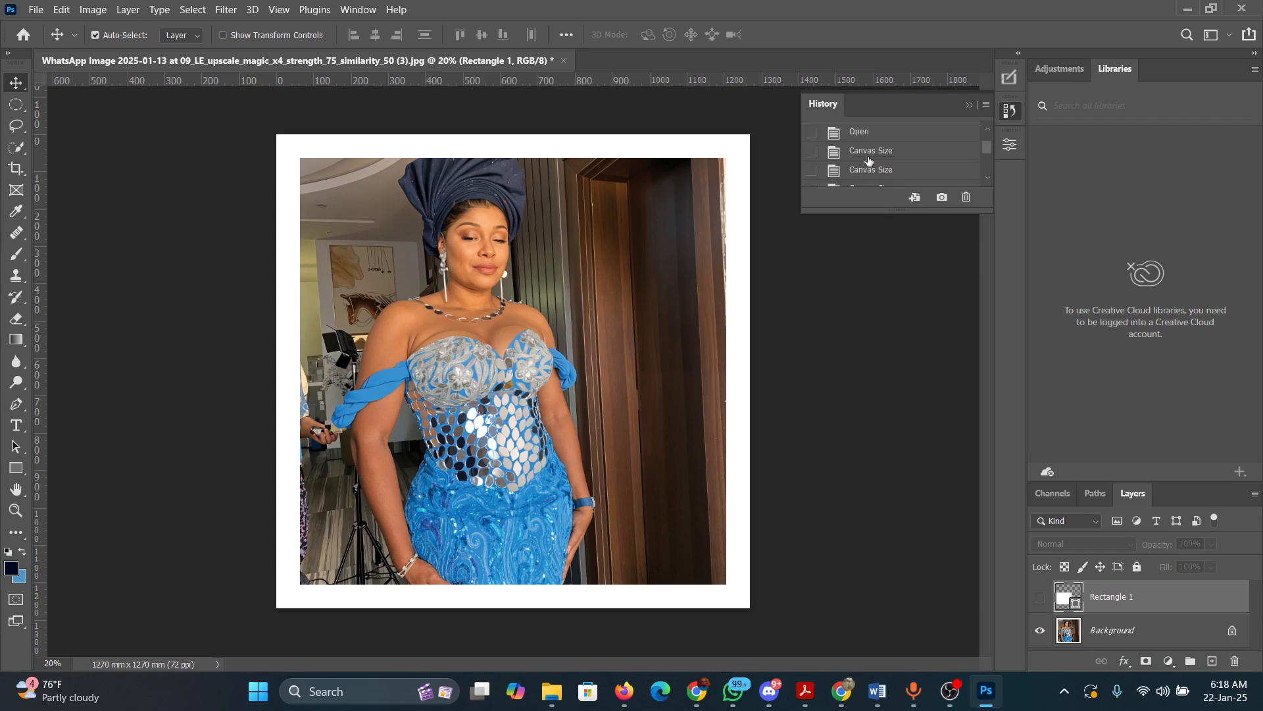
scroll(869, 162, "down", 2)
scroll(871, 161, "up", 3)
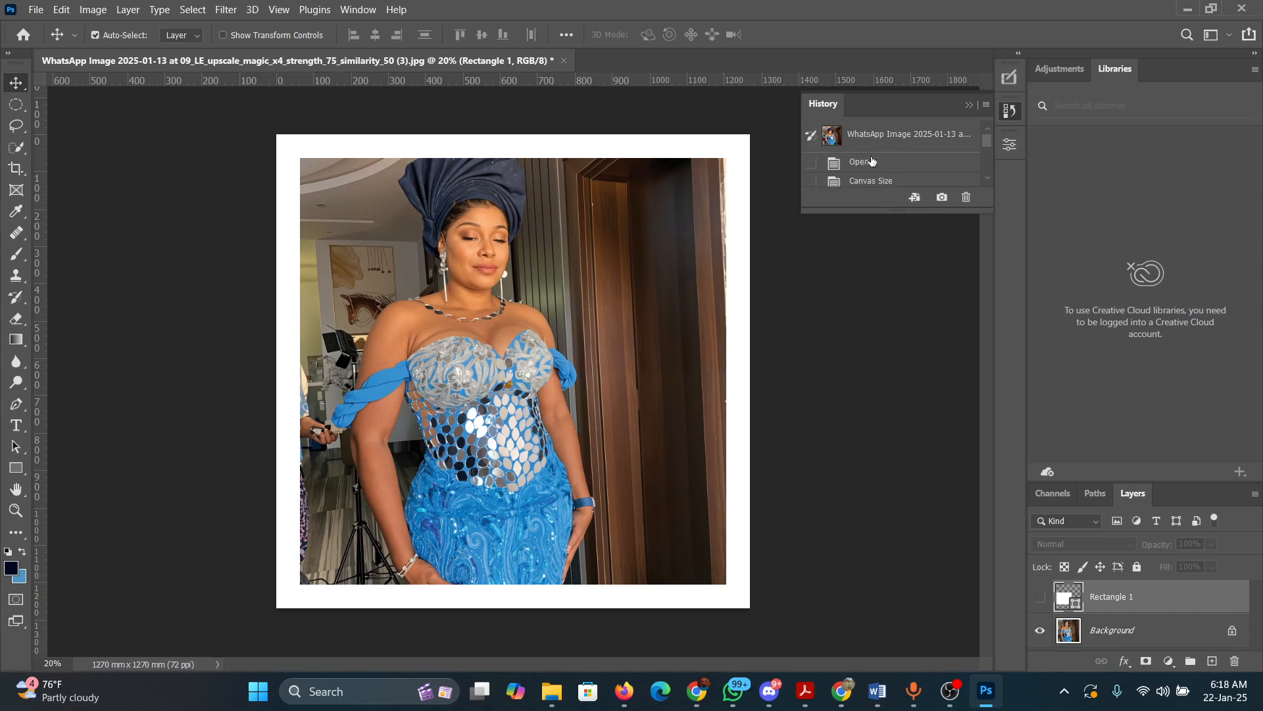
- Examine the recorded states in the History panel, from Open and Canvas Size through CMYK Color, RGB Color and Rectangle Tool
scroll(872, 161, "down", 3)
scroll(872, 161, "up", 3)
scroll(872, 161, "down", 3)
scroll(872, 161, "up", 3)
scroll(871, 160, "down", 3)
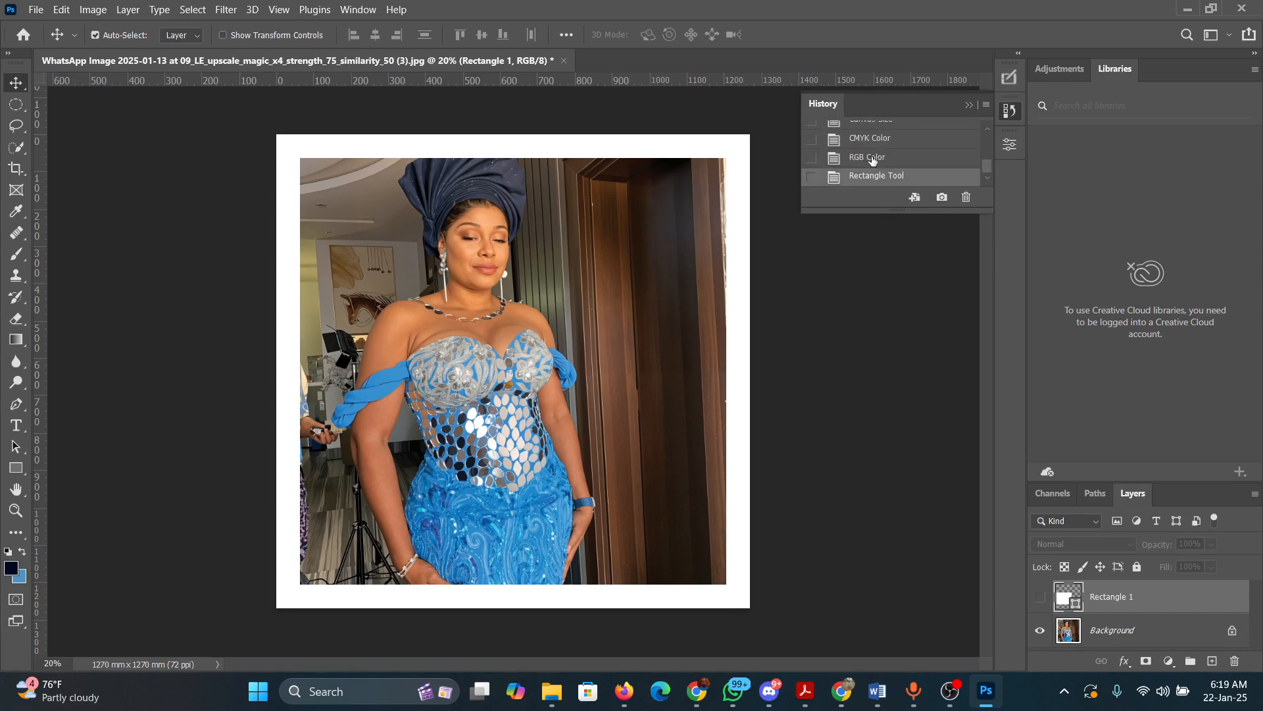
scroll(875, 160, "up", 3)
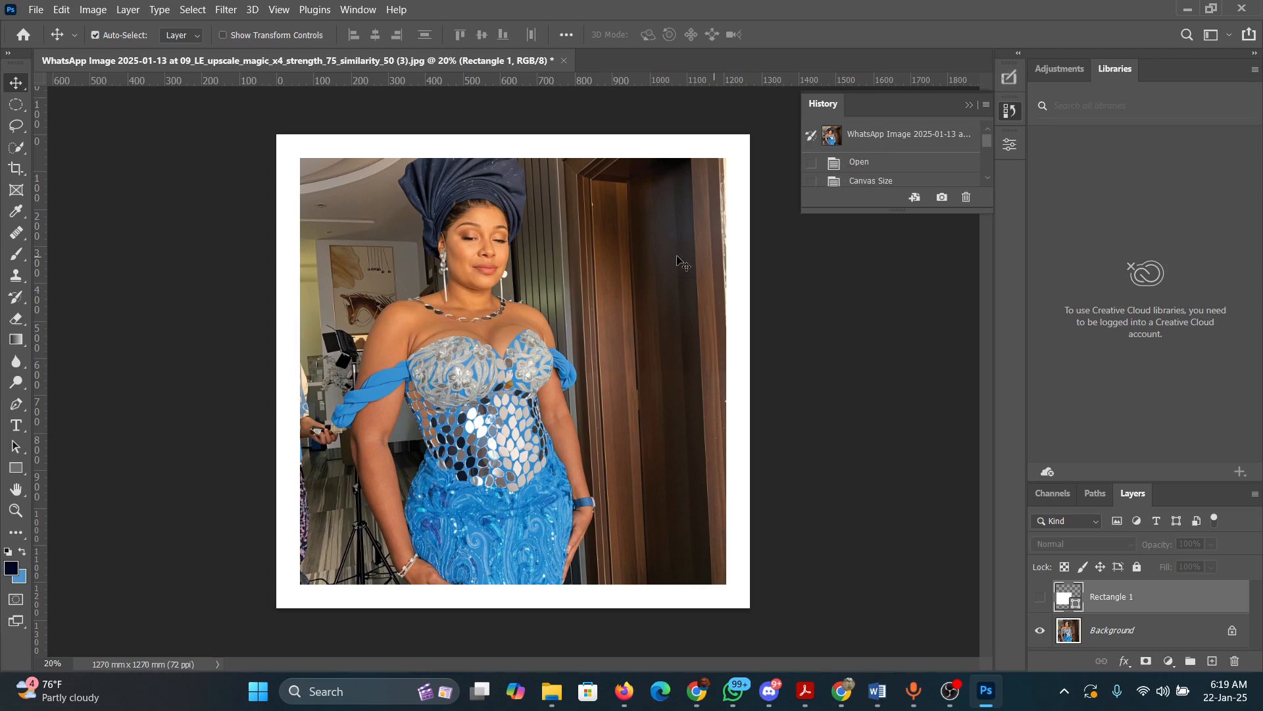
scroll(879, 164, "down", 3)
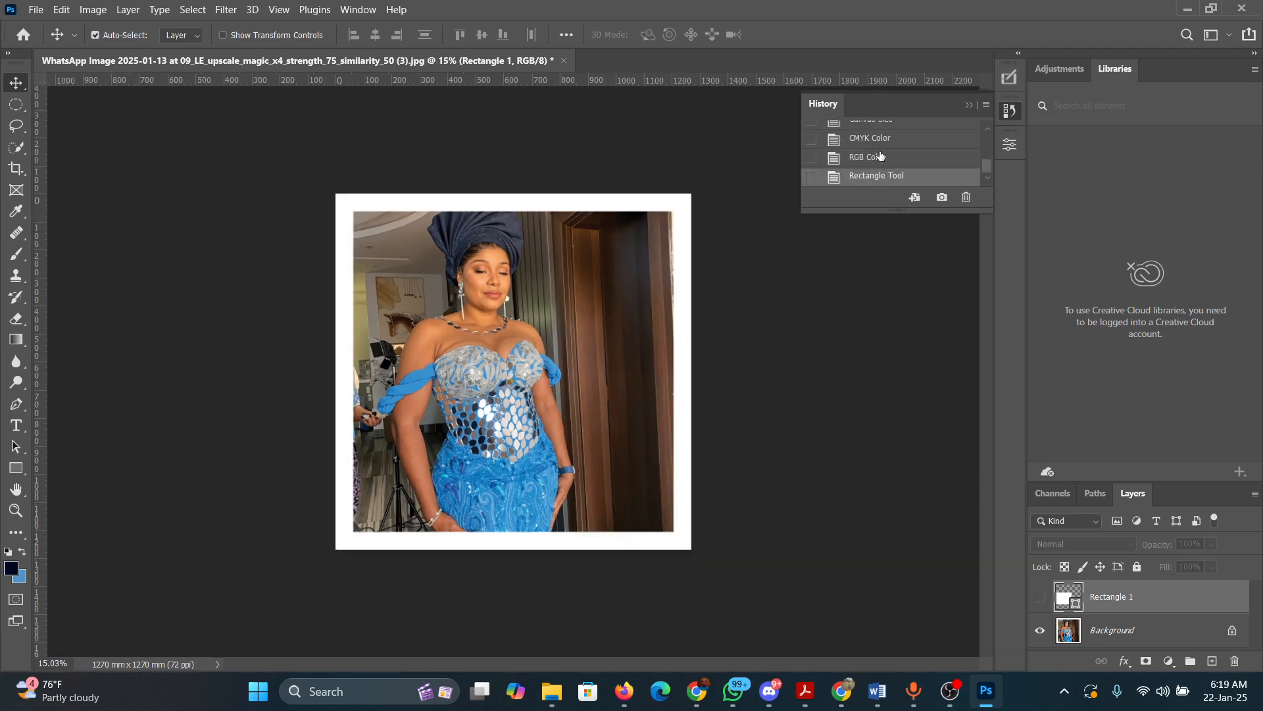
scroll(900, 187, "up", 3)
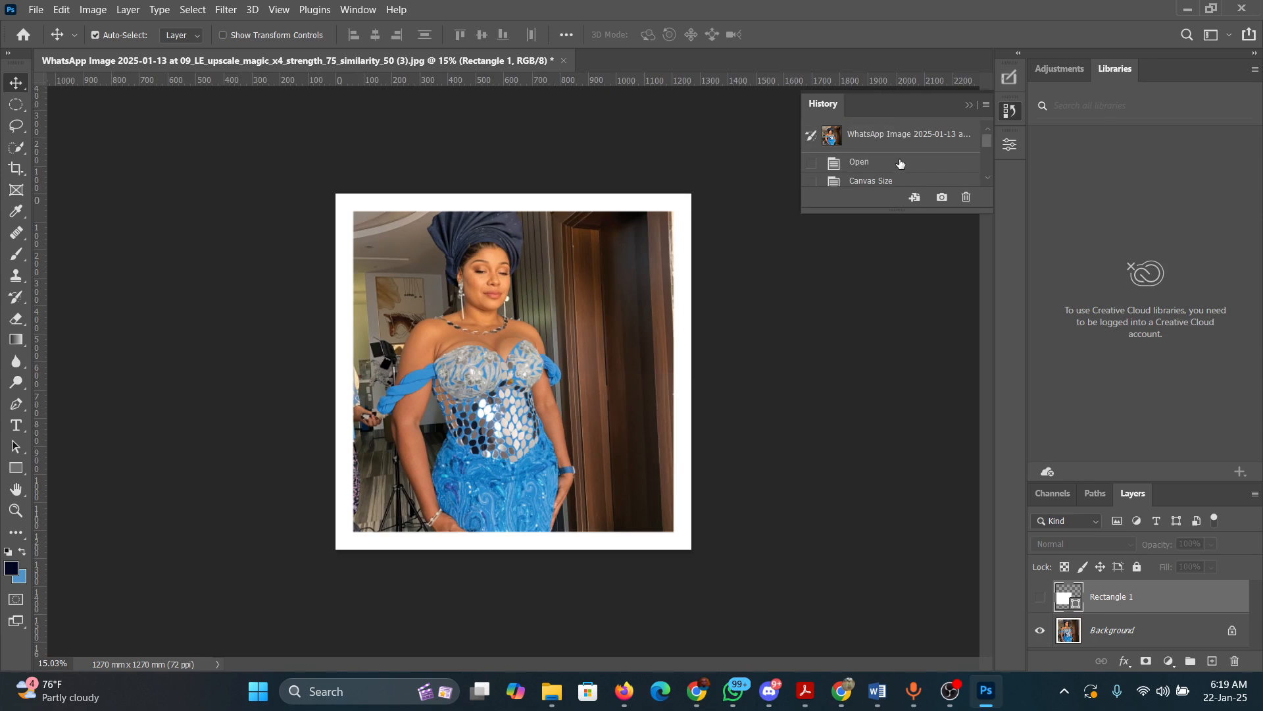
- Expand the Properties panel, review the rectangle's Transform, Appearance and Pathfinder settings, and collapse the panel again
left_click(1015, 146)
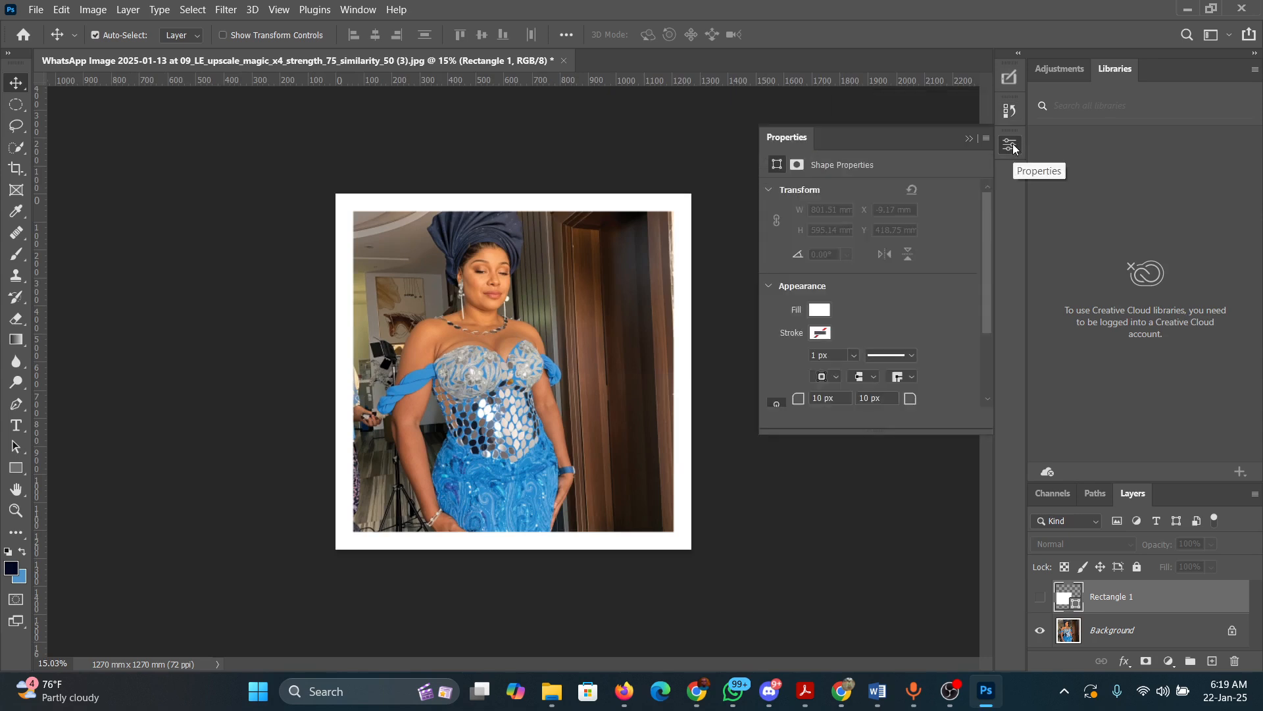
scroll(902, 214, "down", 2)
scroll(902, 215, "up", 2)
scroll(902, 214, "down", 2)
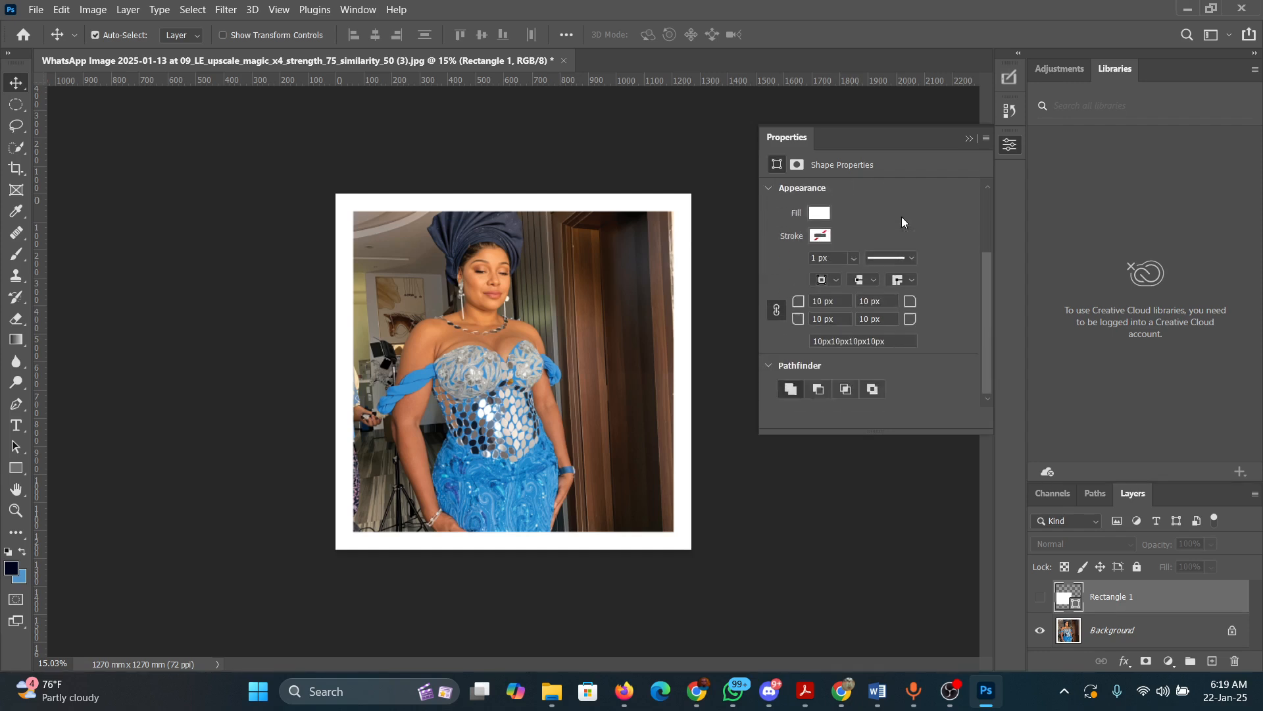
scroll(902, 216, "up", 2)
left_click(1016, 148)
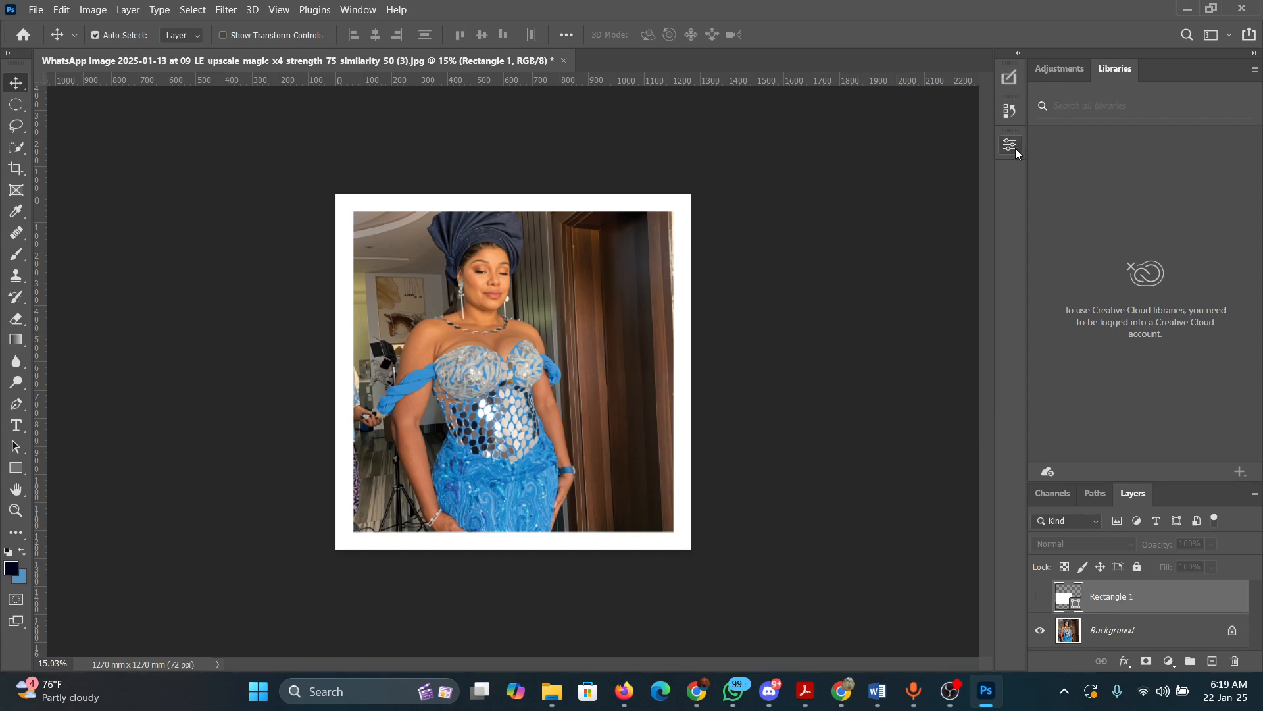
- Dock the Adjustments panel as an icon below Properties and look over the adjustment-layer list in the Layers panel
left_click(1071, 73)
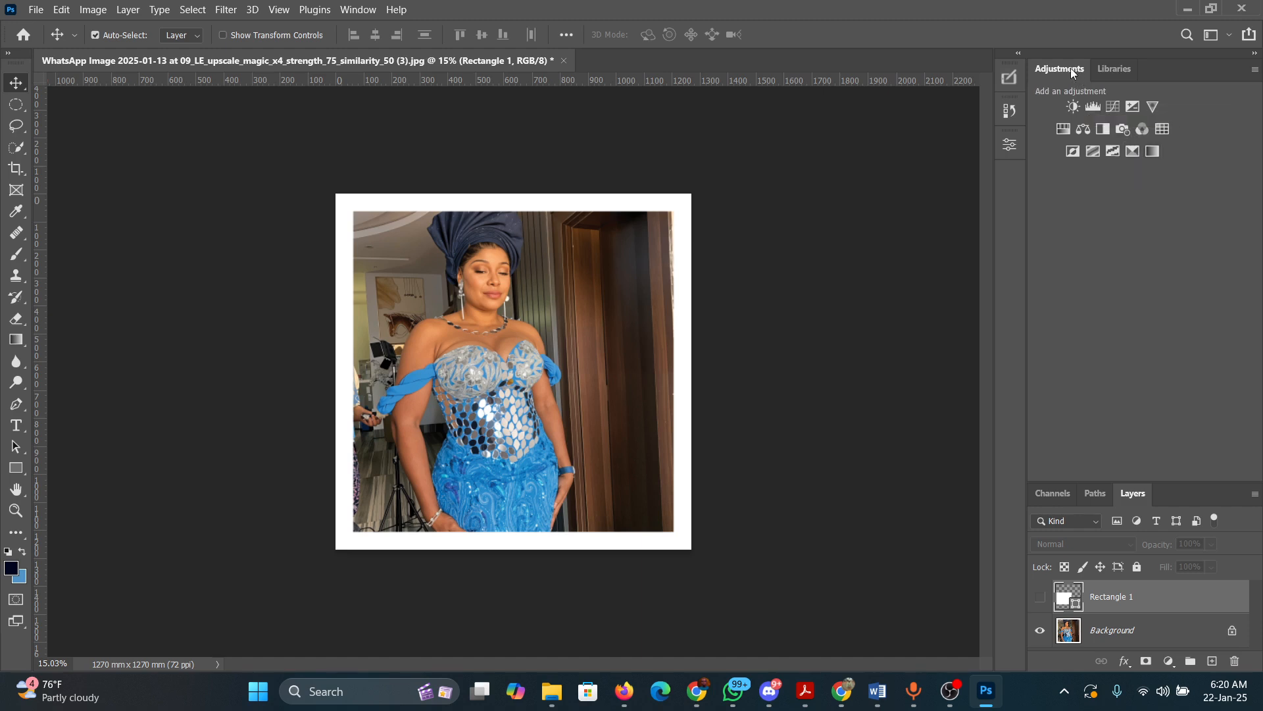
left_click_drag(1083, 70, 1013, 186)
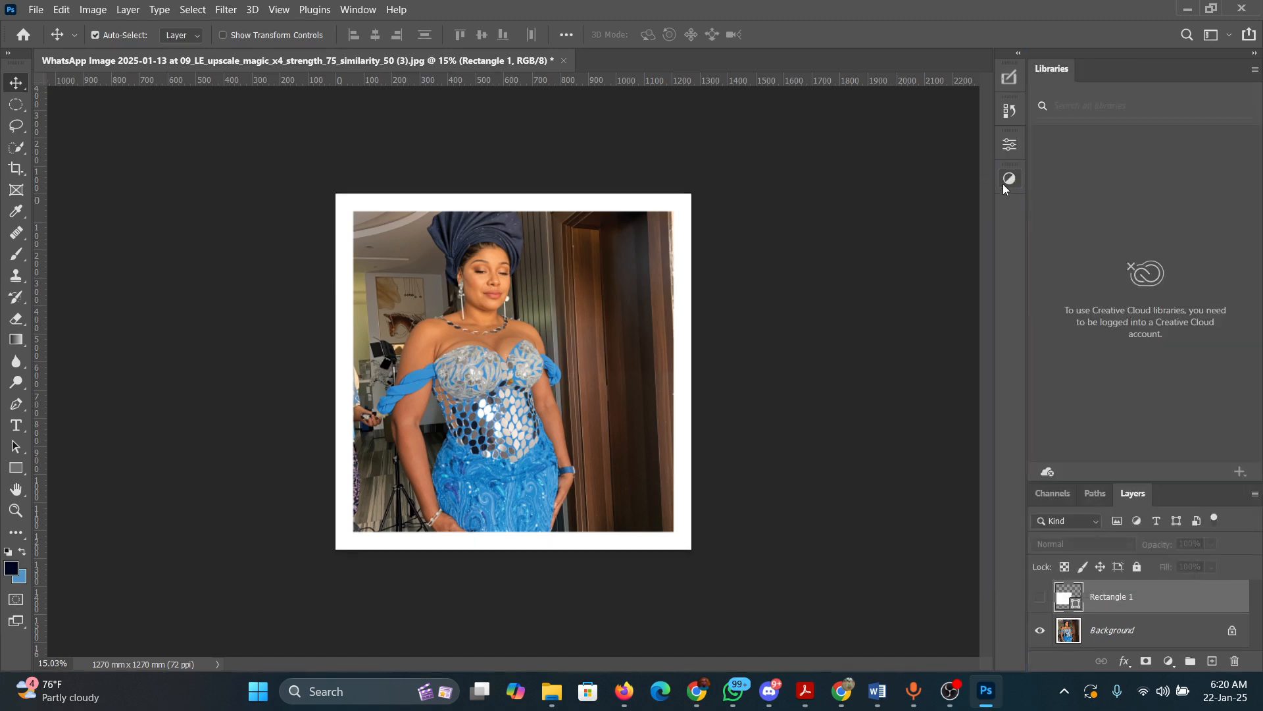
left_click(1168, 661)
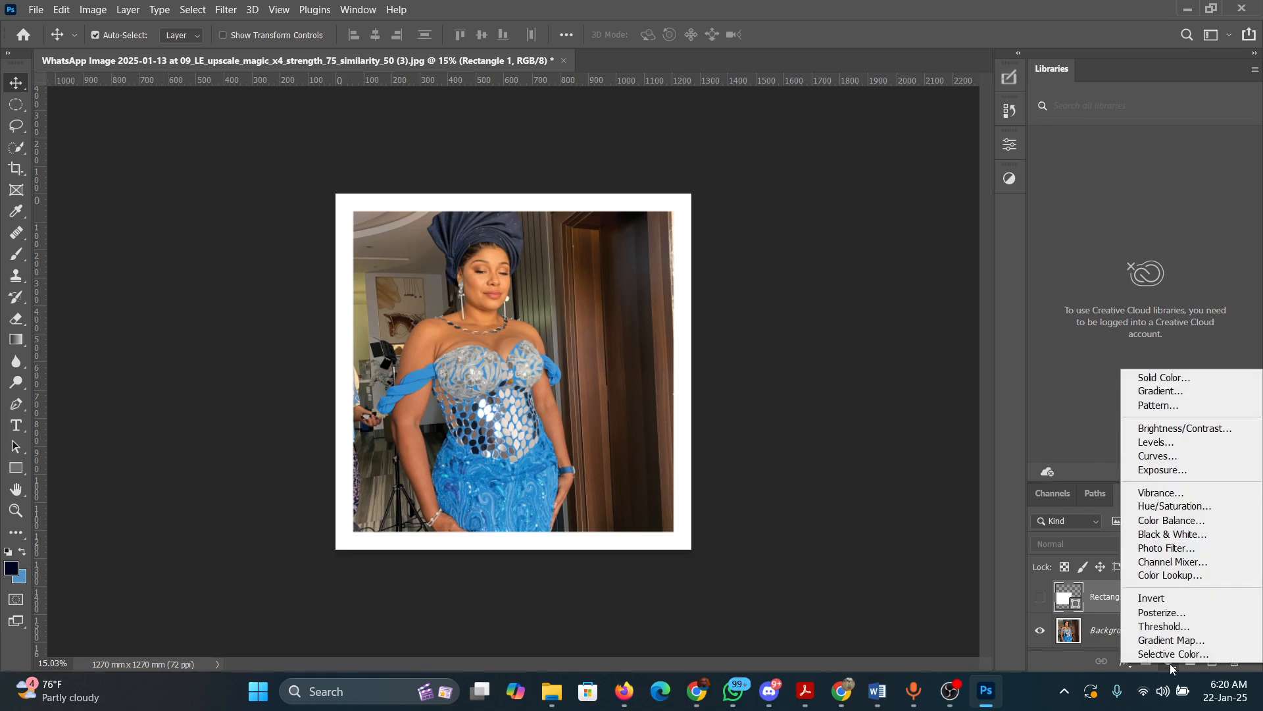
left_click(1170, 667)
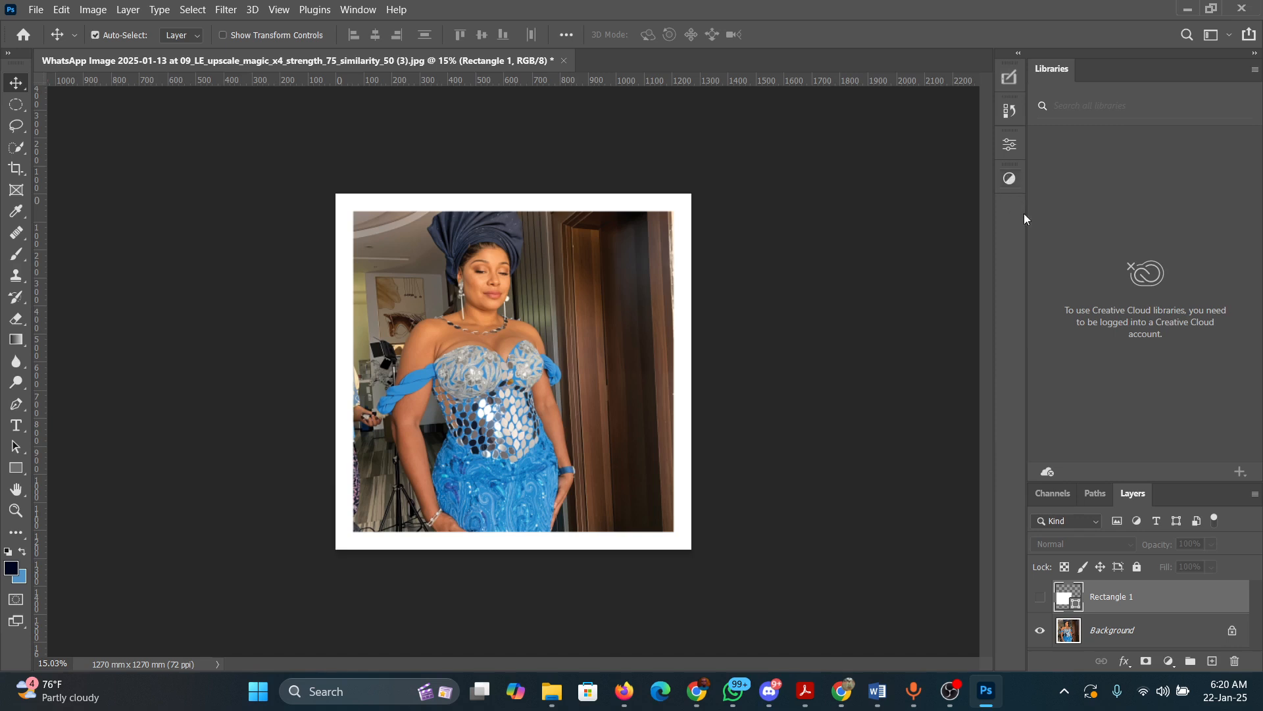
- Add a Hue/Saturation adjustment layer above the Rectangle 1 layer and collapse its properties
left_click(1171, 665)
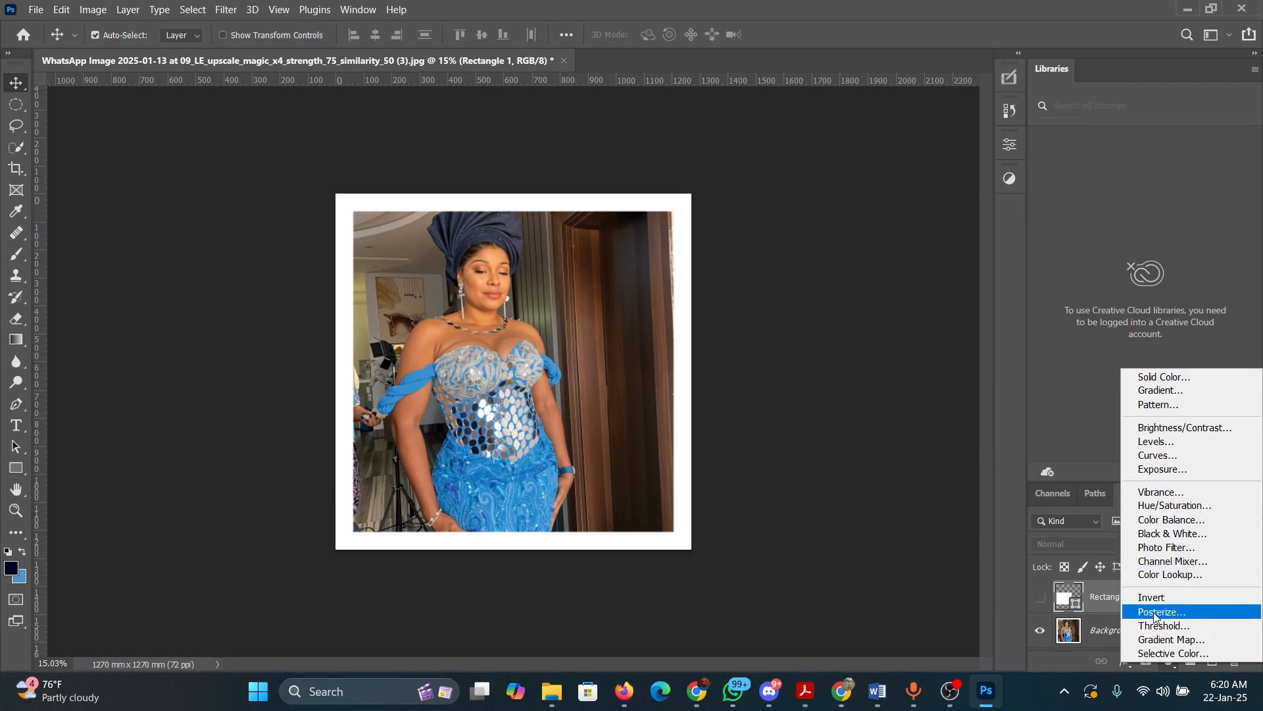
left_click(1232, 505)
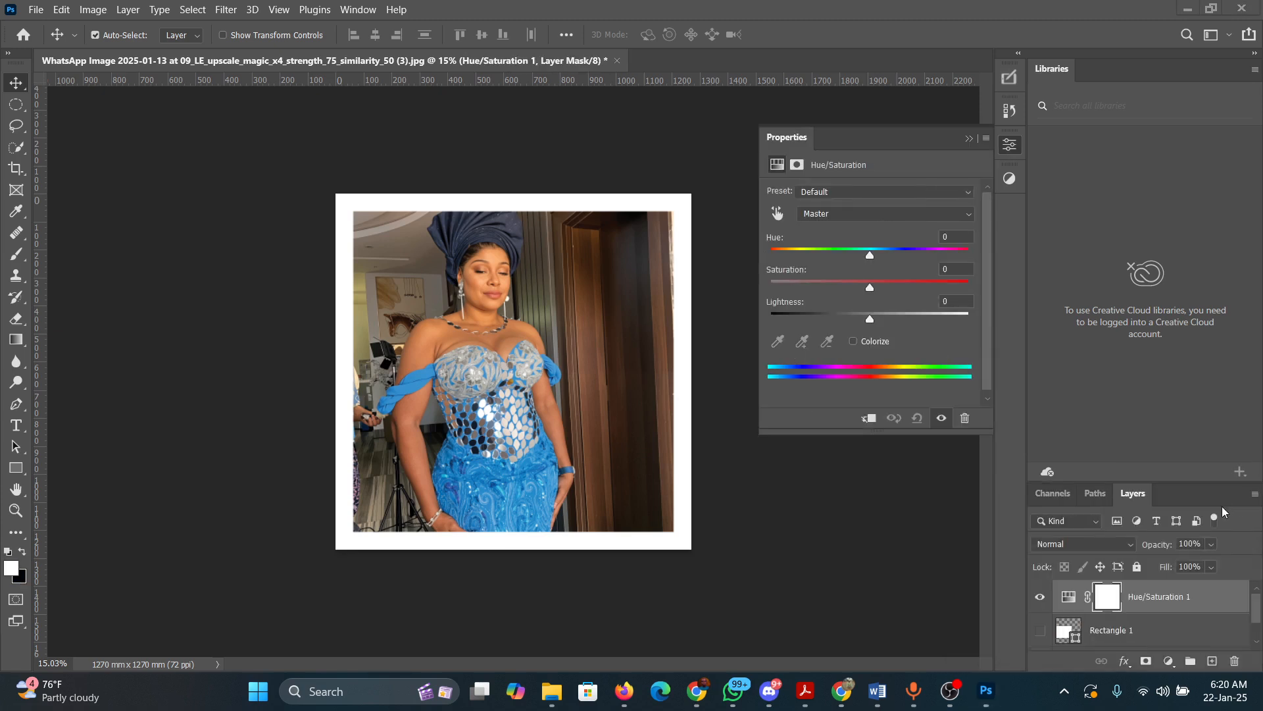
left_click(969, 140)
- Close the Adjustments panel in the icon strip and view the adjustment-layer list in the Layers panel
left_click(1168, 661)
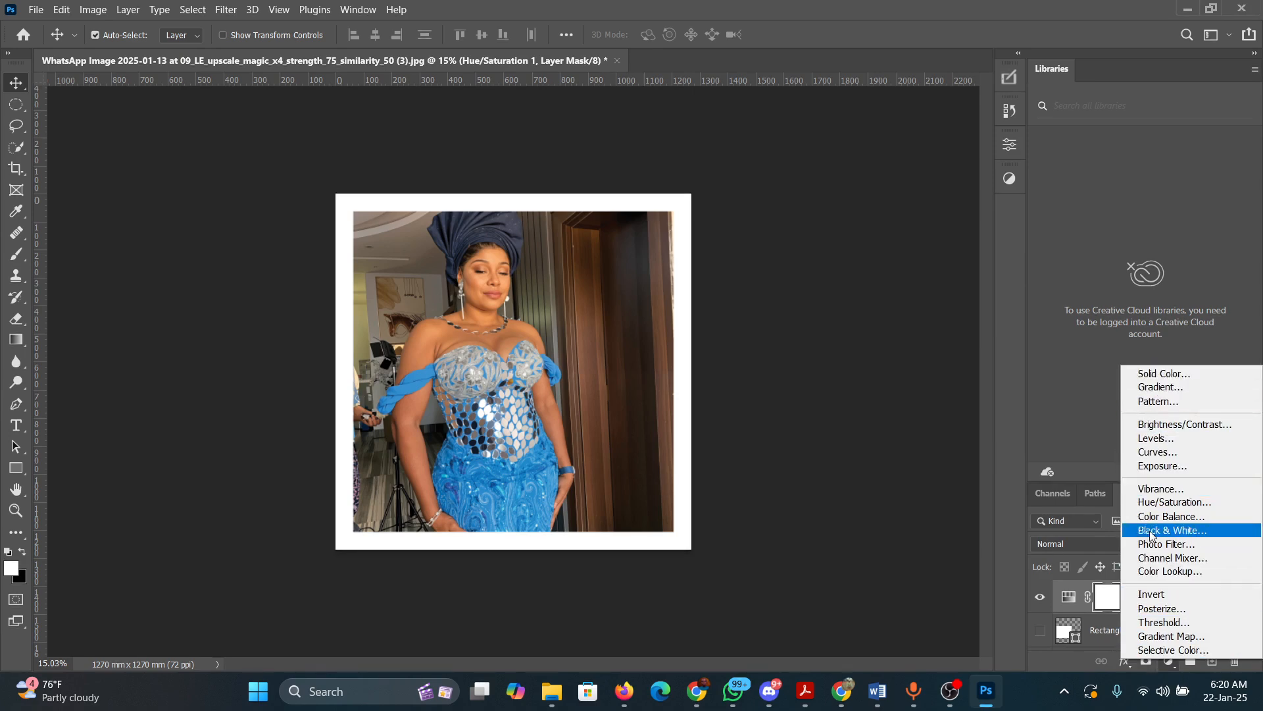
right_click(1016, 191)
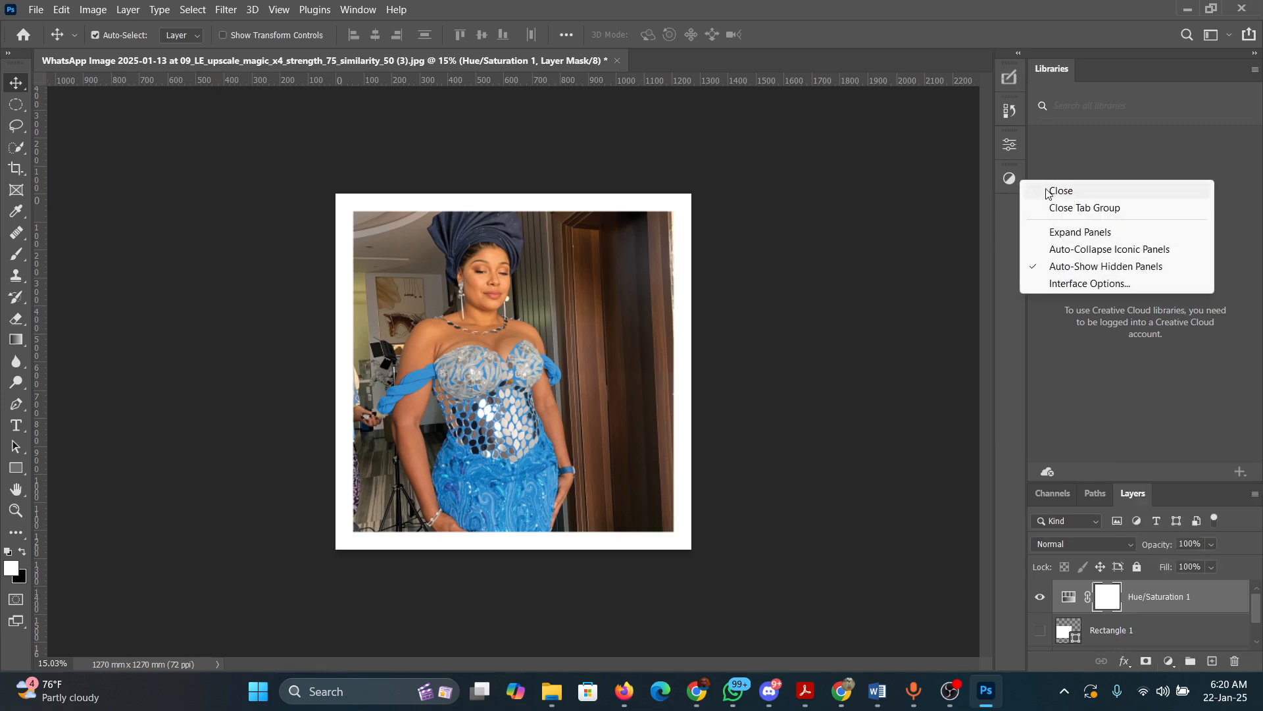
left_click(1048, 191)
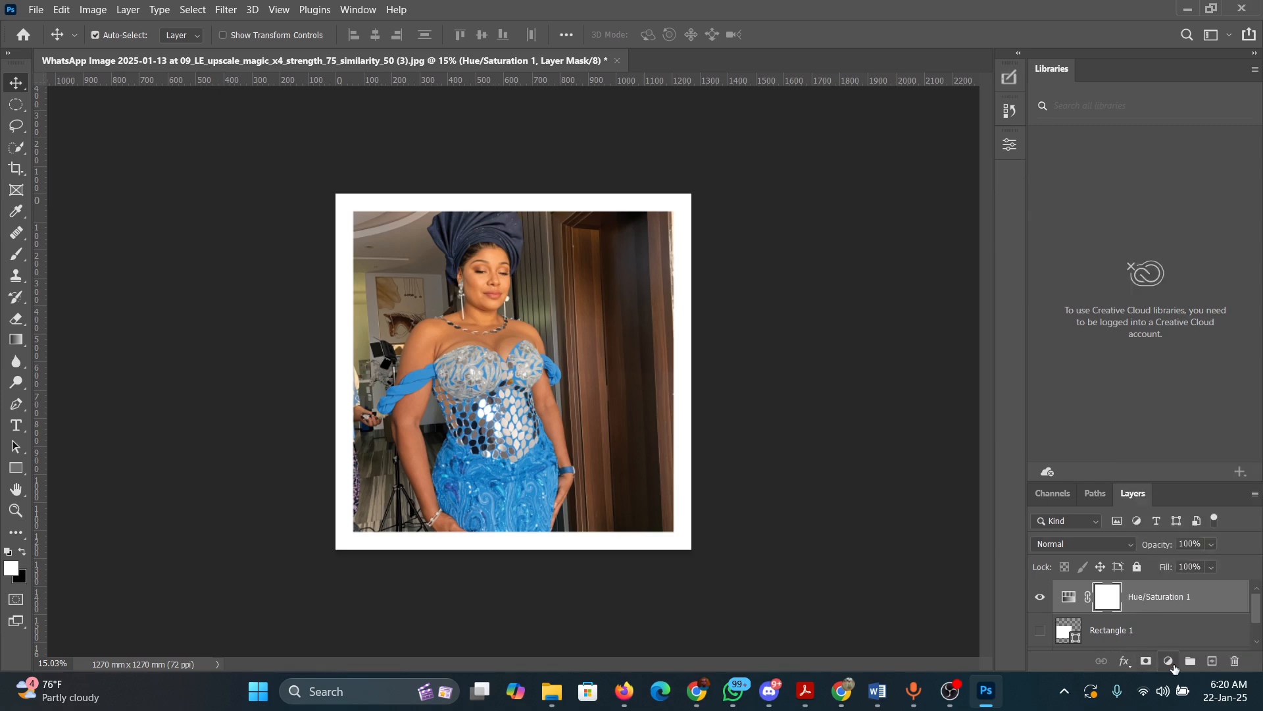
left_click(1170, 661)
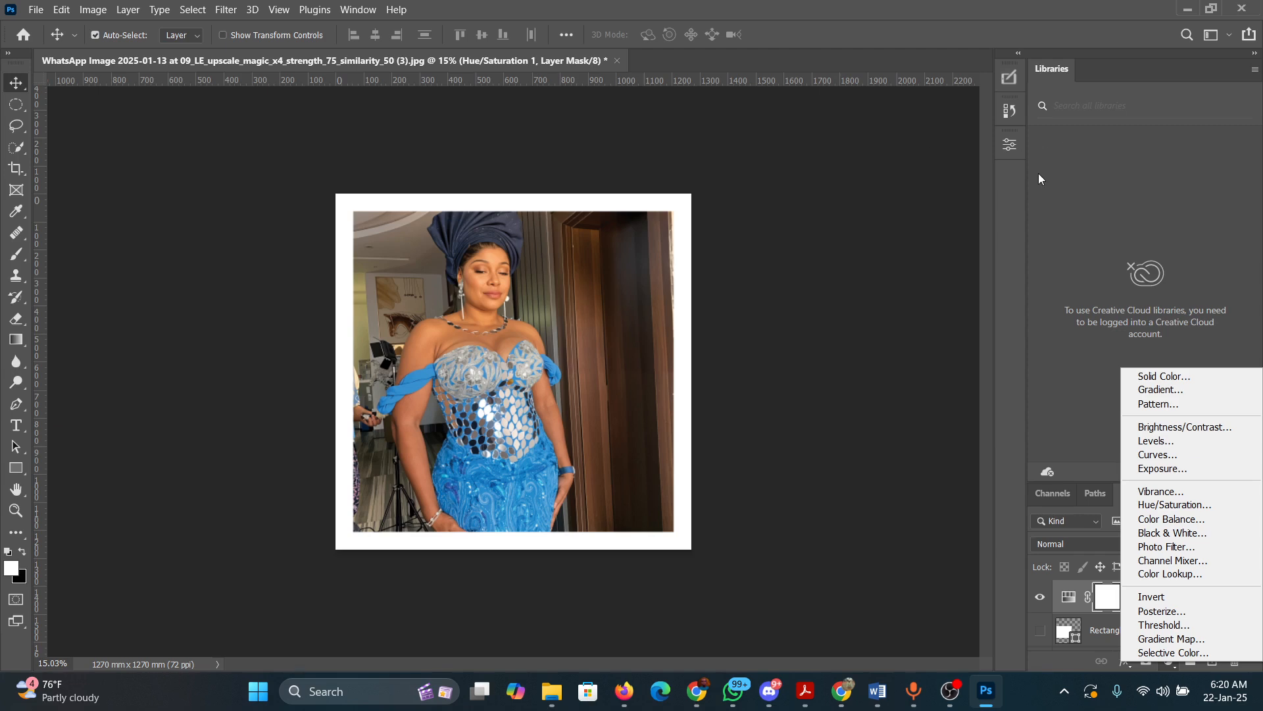
- Hide the Libraries panel so that Channels, Paths and Layers fill the panel column
left_click(369, 18)
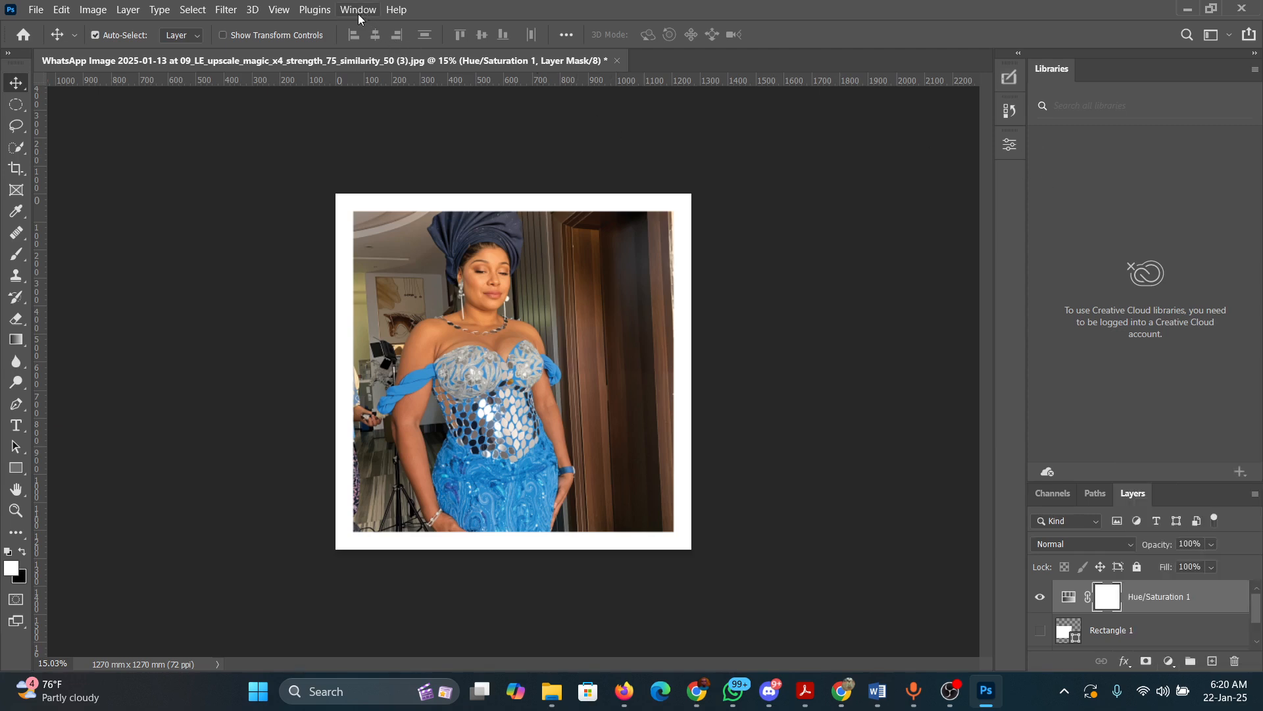
left_click(358, 13)
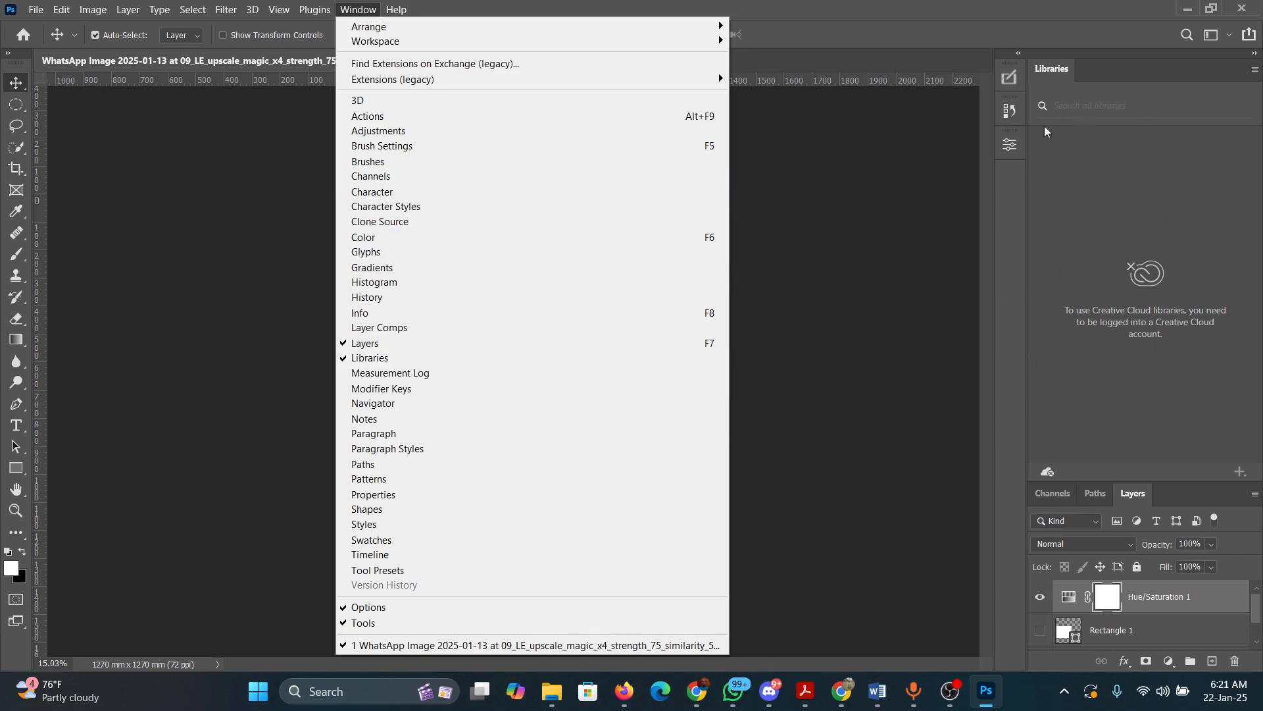
left_click(349, 358)
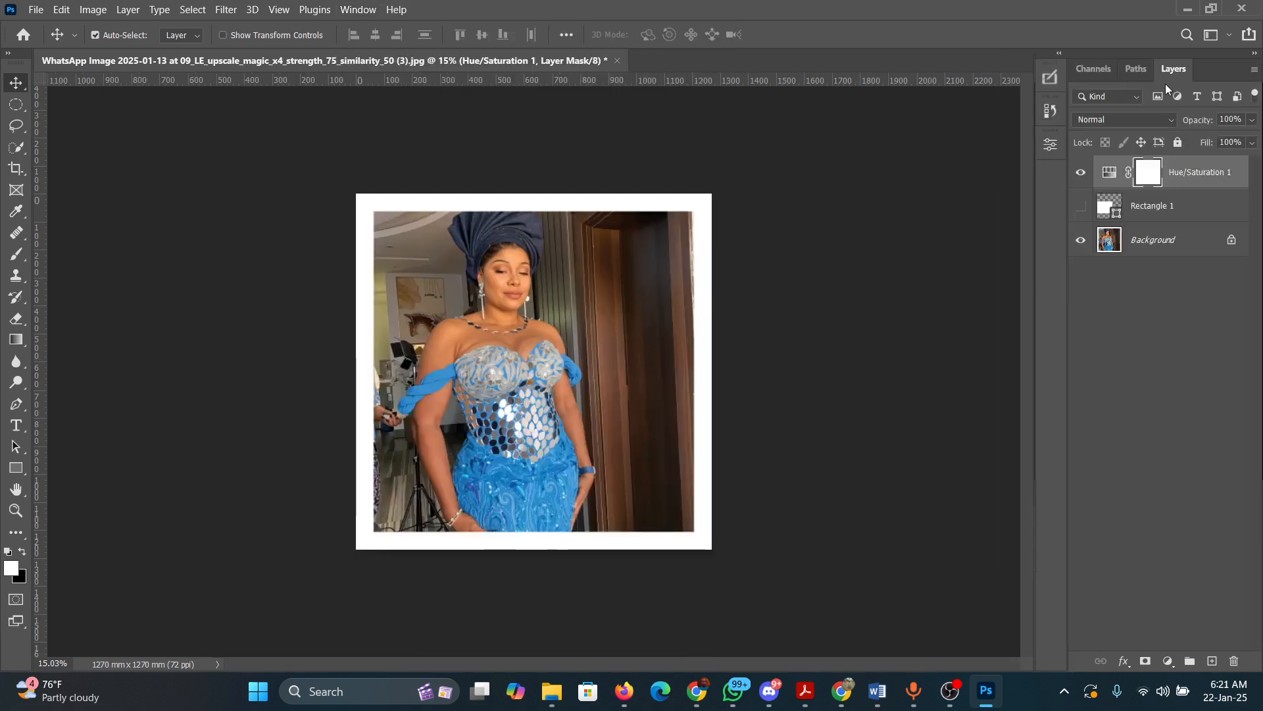
- Show the Adjustments panel again, toggle its expanded view, and leave it collapsed to an icon below Properties
left_click(357, 10)
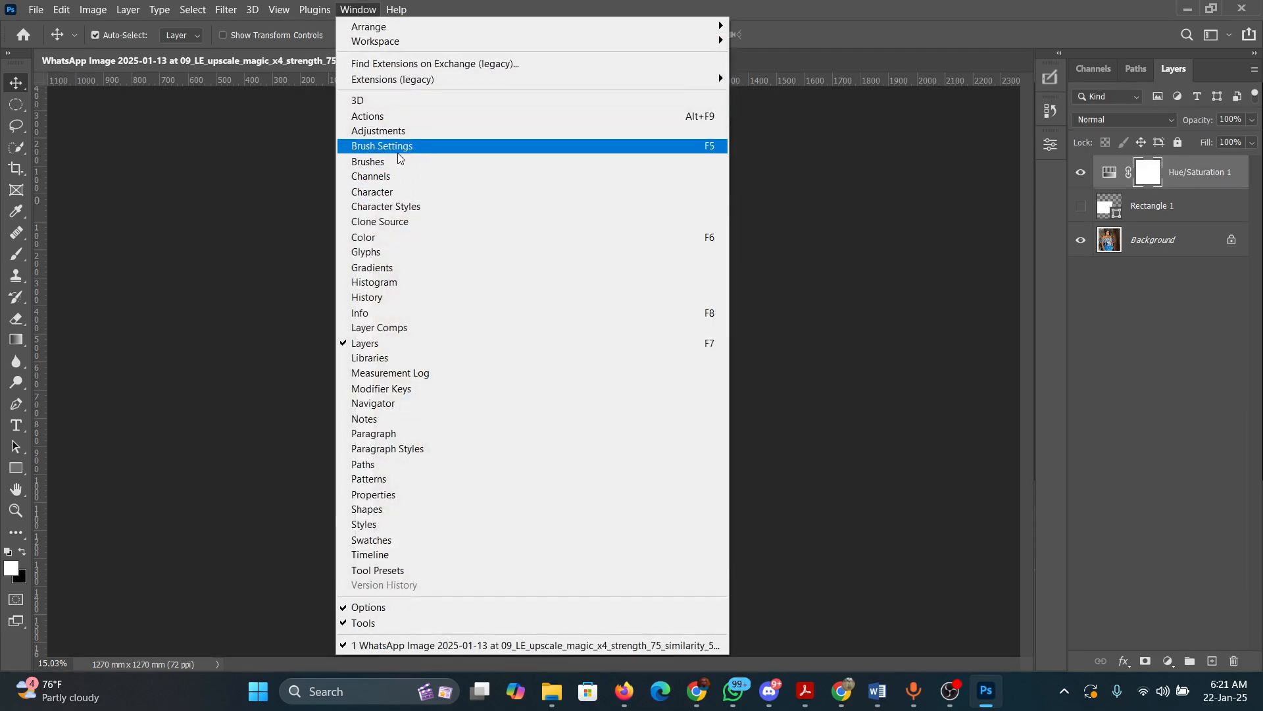
left_click(355, 132)
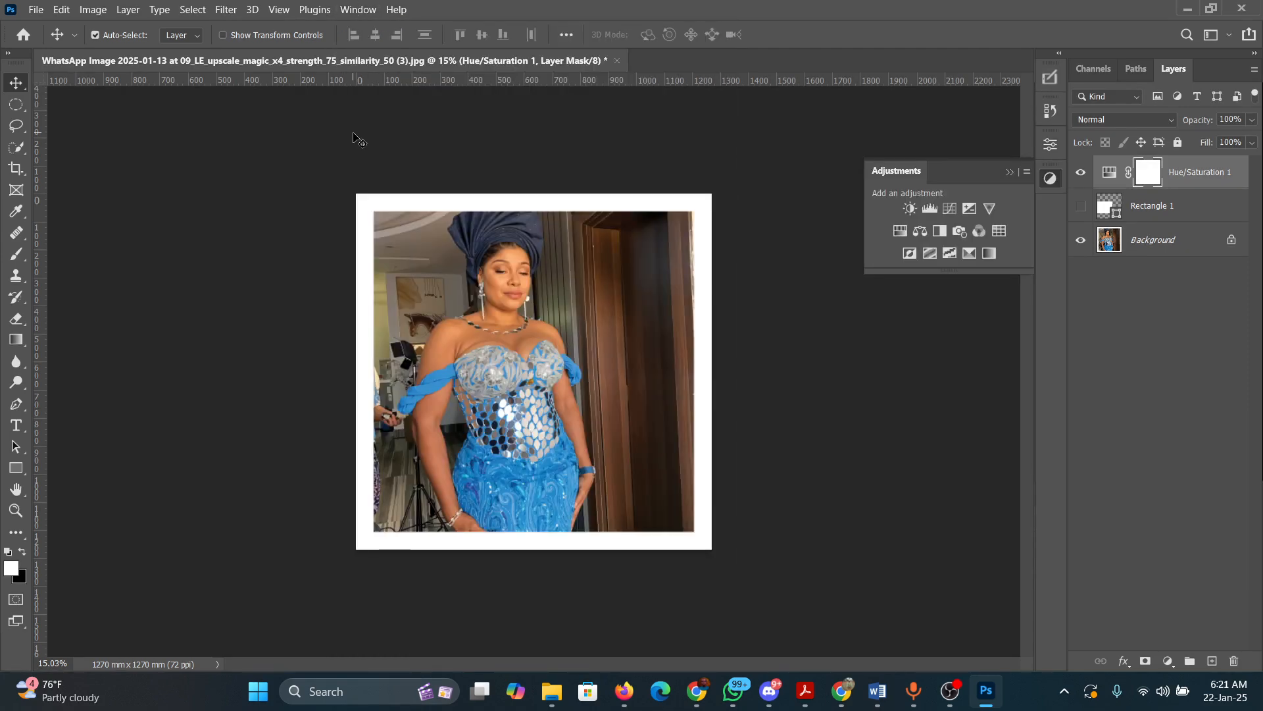
left_click(1010, 173)
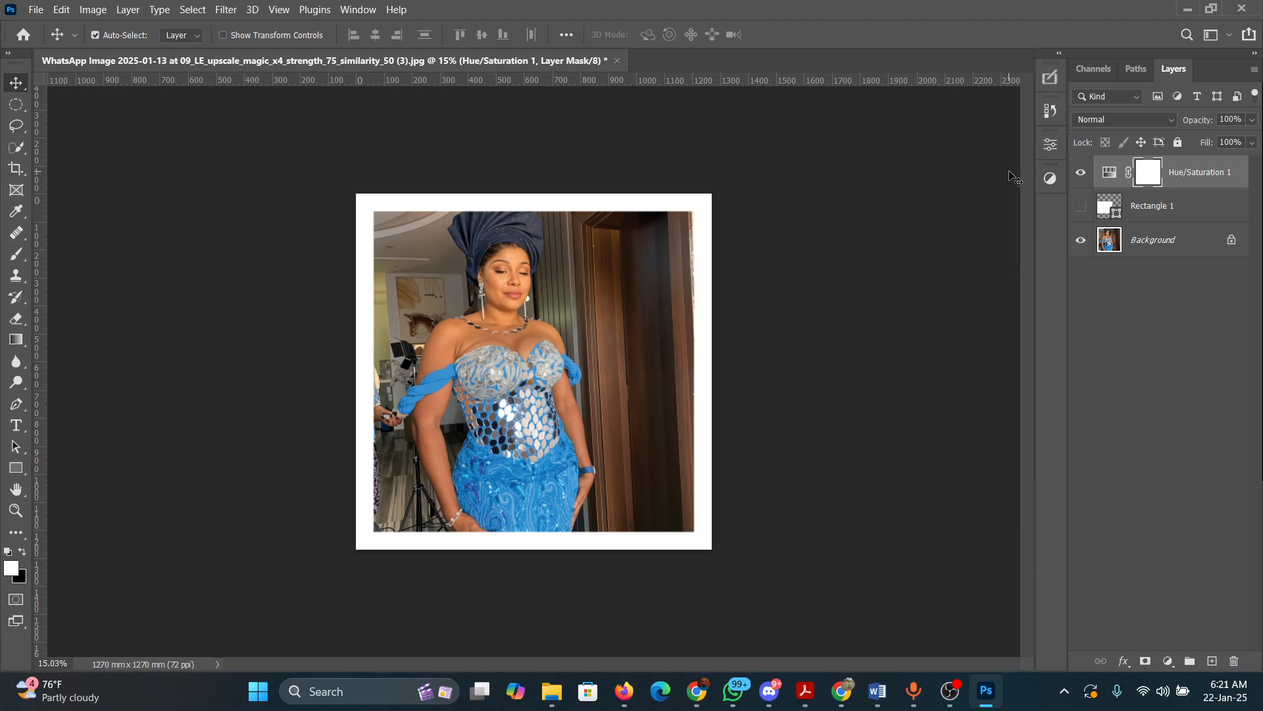
left_click(1050, 179)
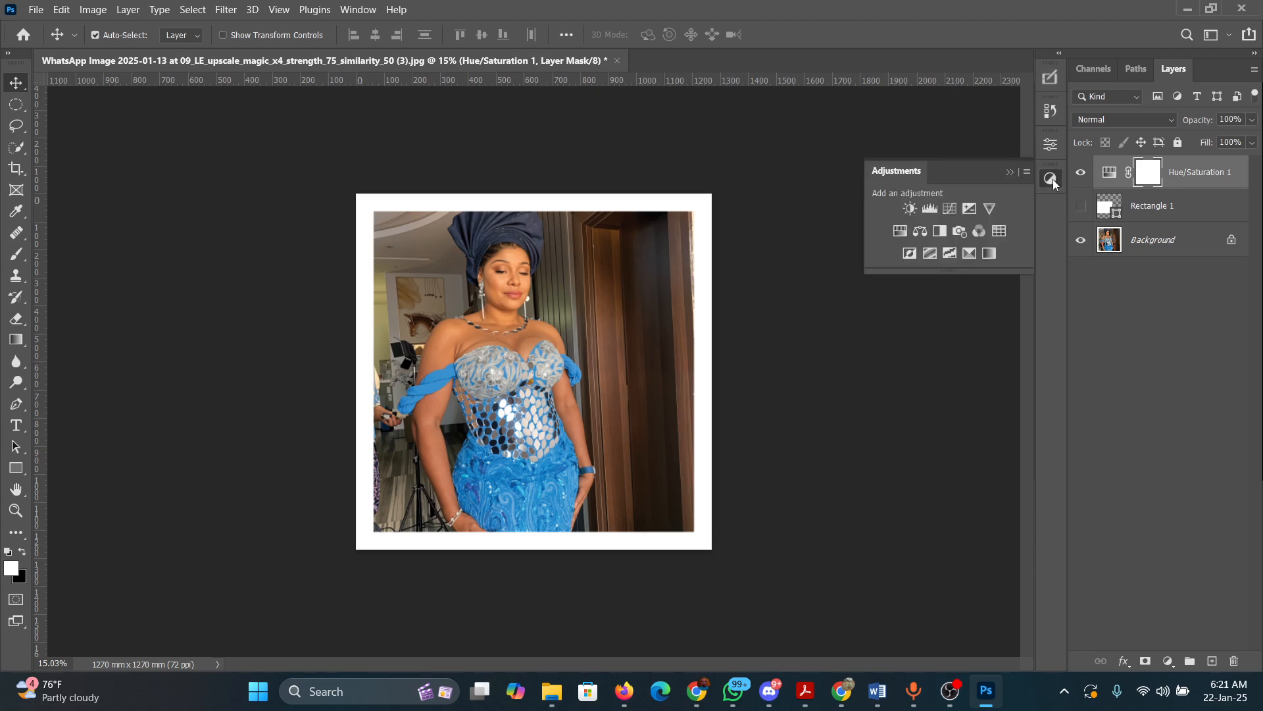
left_click(1010, 173)
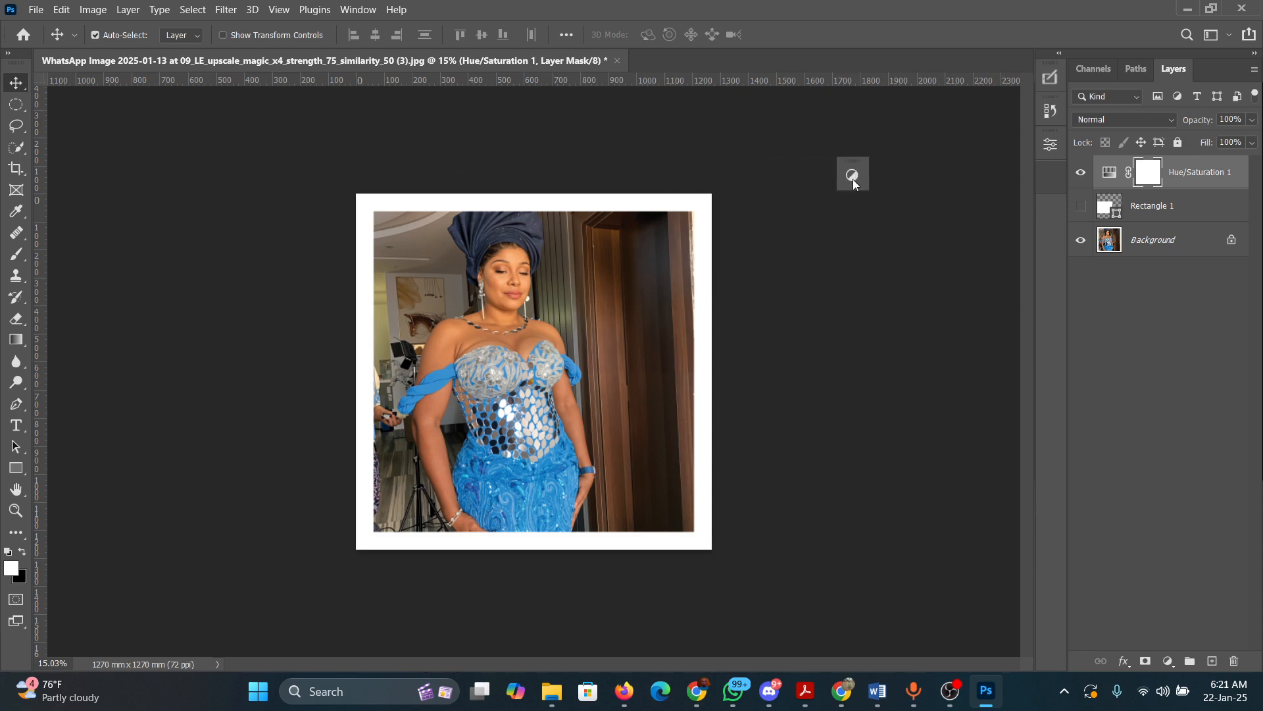
- Float the Adjustments panel over the workspace, toggle its expanded view, and dock it back in the icon strip below Properties
left_click_drag(853, 180, 940, 330)
left_click_drag(776, 189, 777, 188)
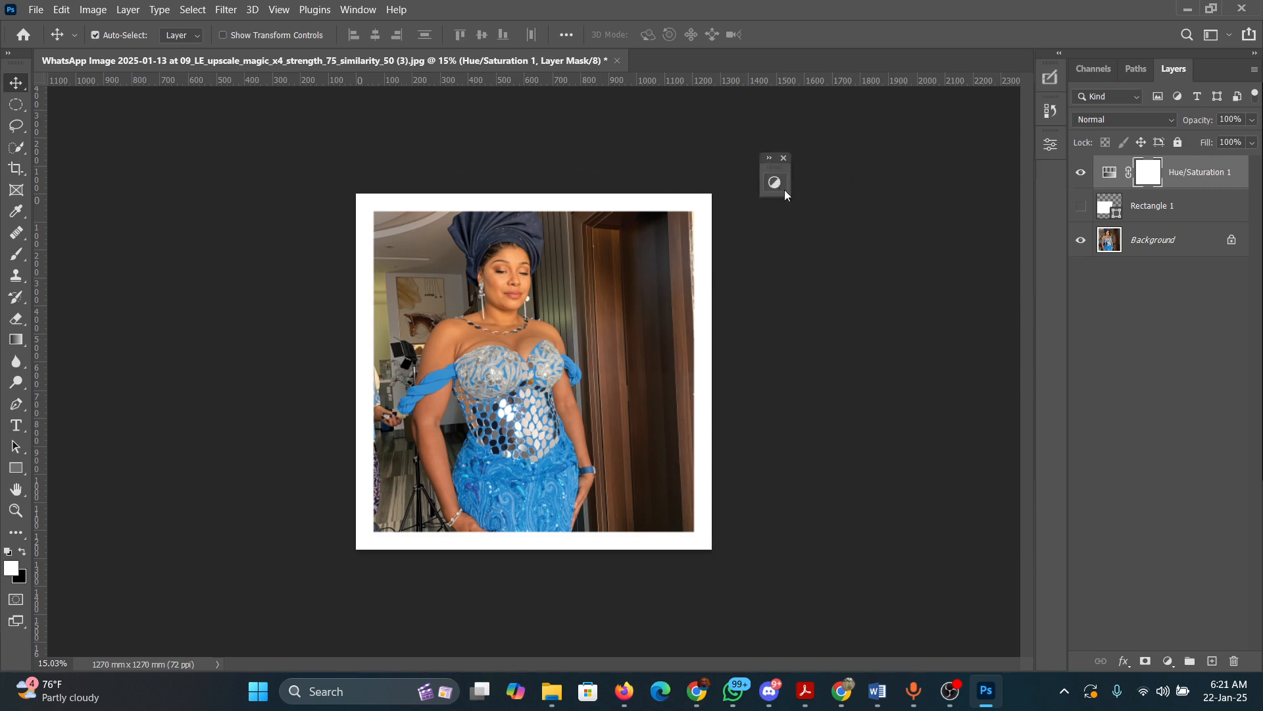
left_click(770, 158)
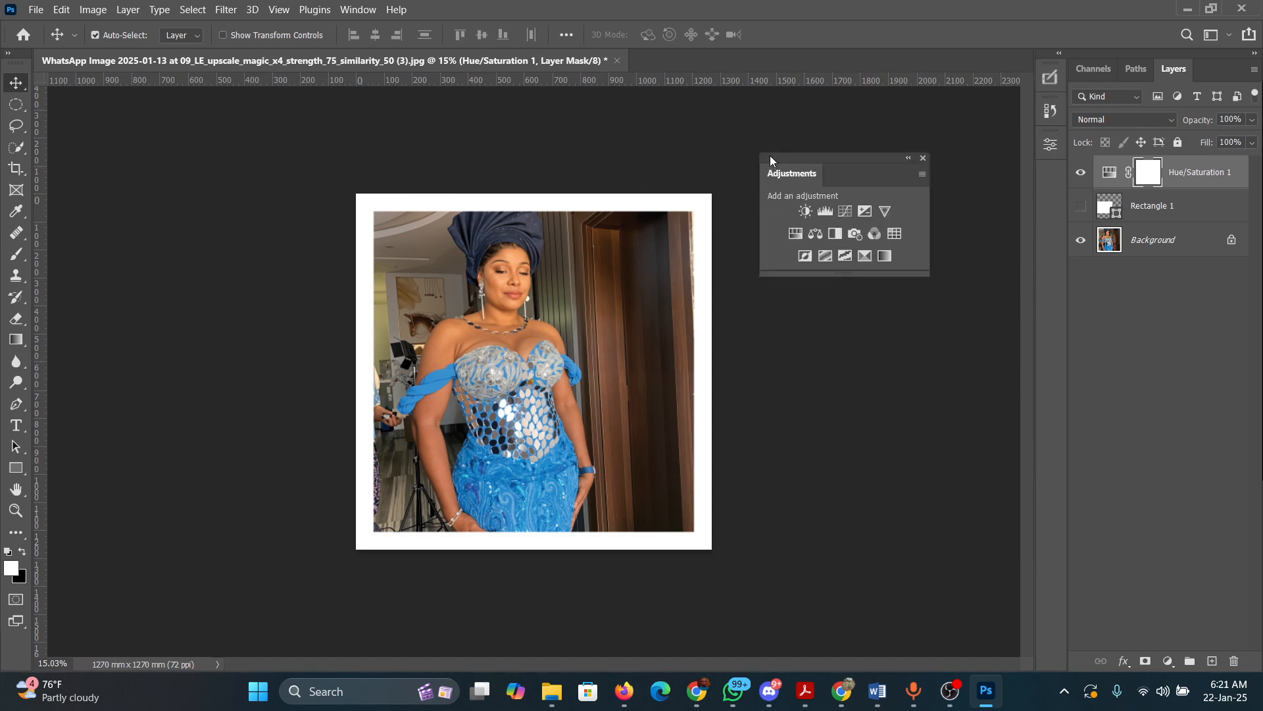
left_click(909, 160)
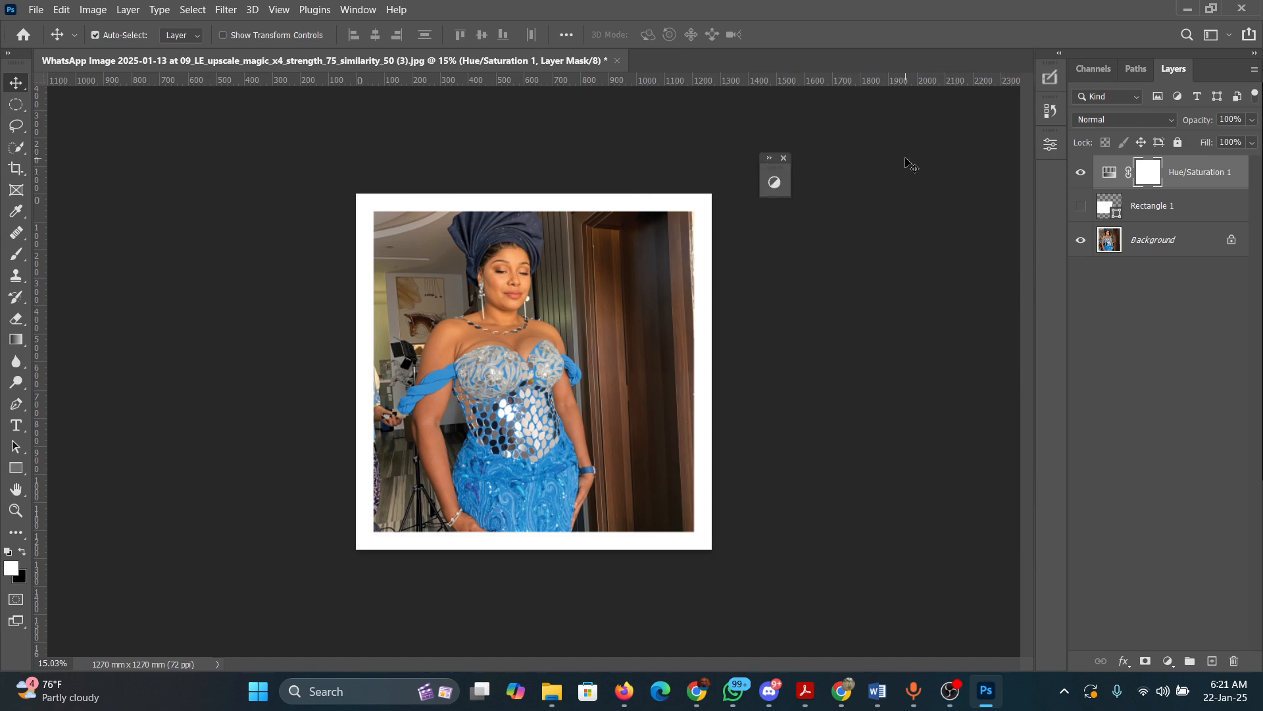
left_click(771, 160)
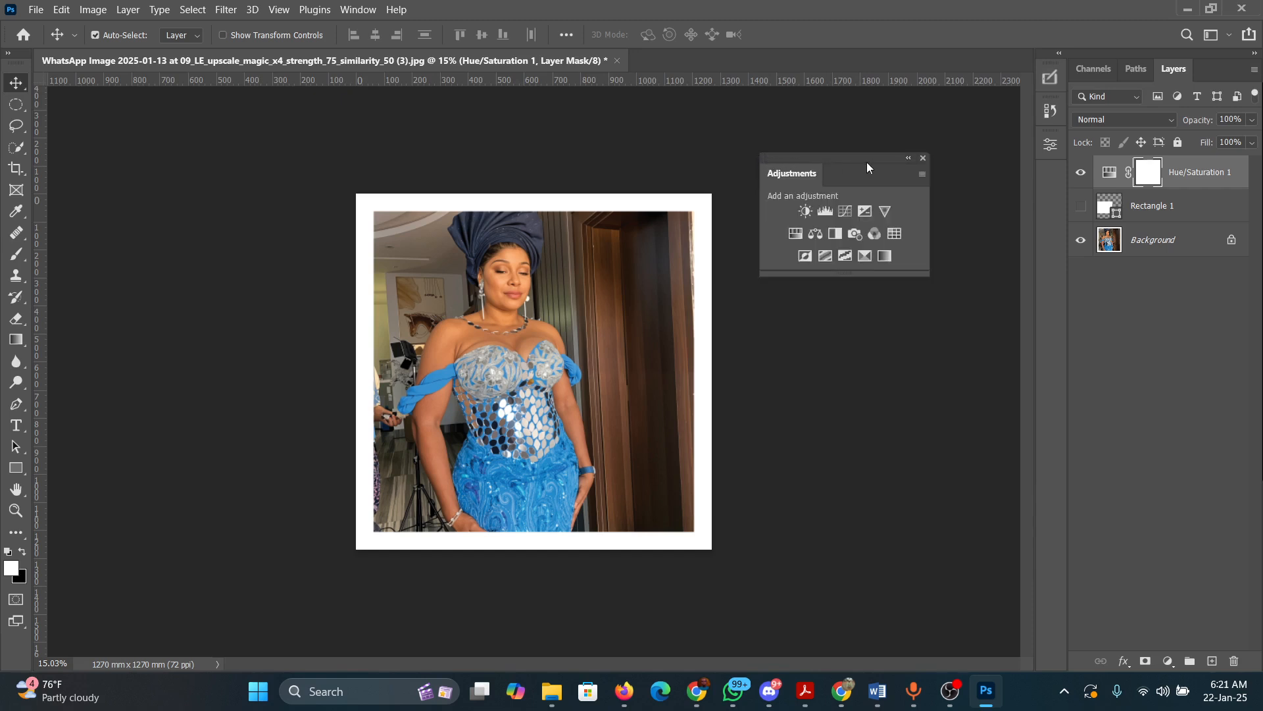
left_click_drag(867, 163, 1055, 182)
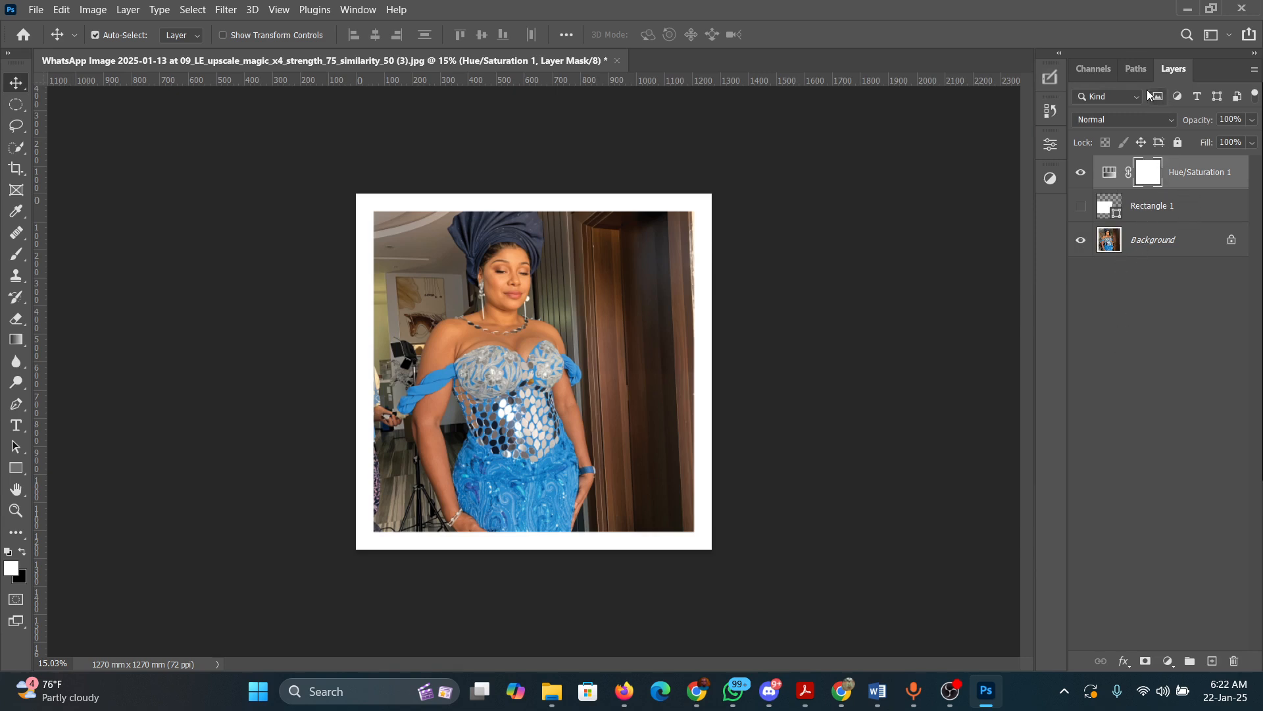
- Close the Paths panel and dock the Channels panel as an icon below Adjustments, leaving Layers alone in the panel column
left_click(1136, 70)
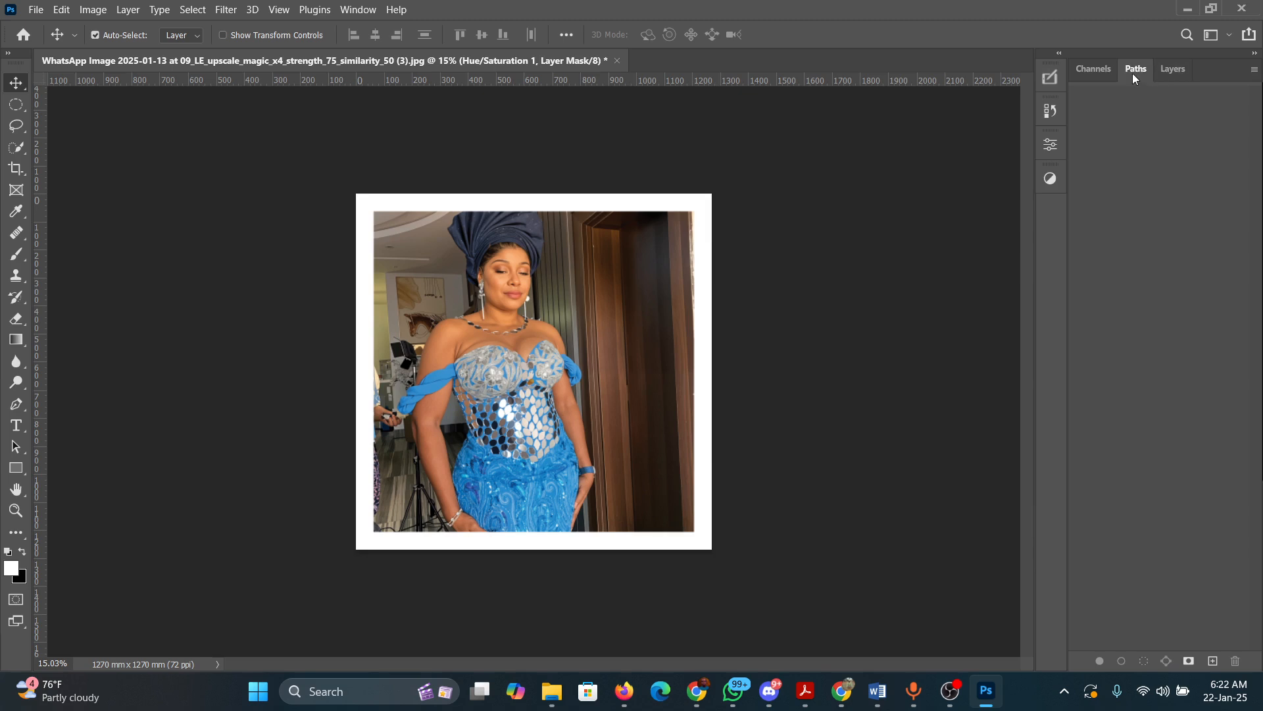
right_click(1132, 73)
left_click(1103, 83)
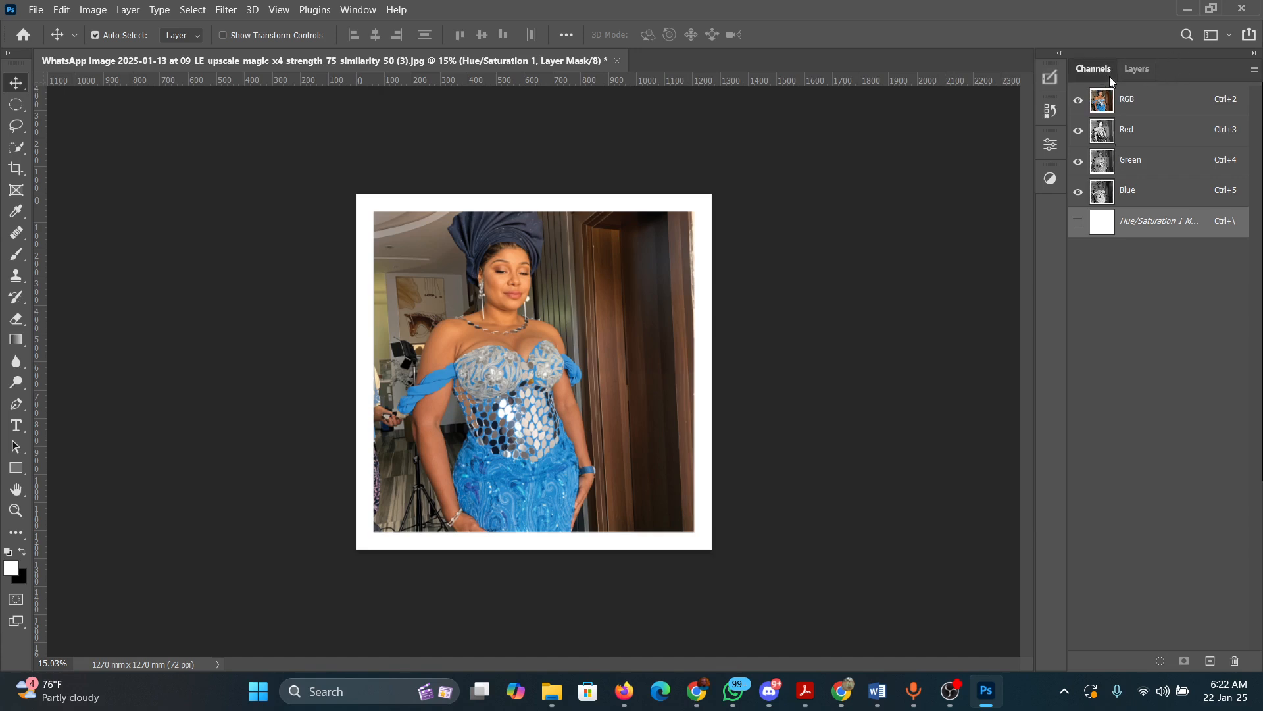
left_click_drag(1109, 77, 1050, 218)
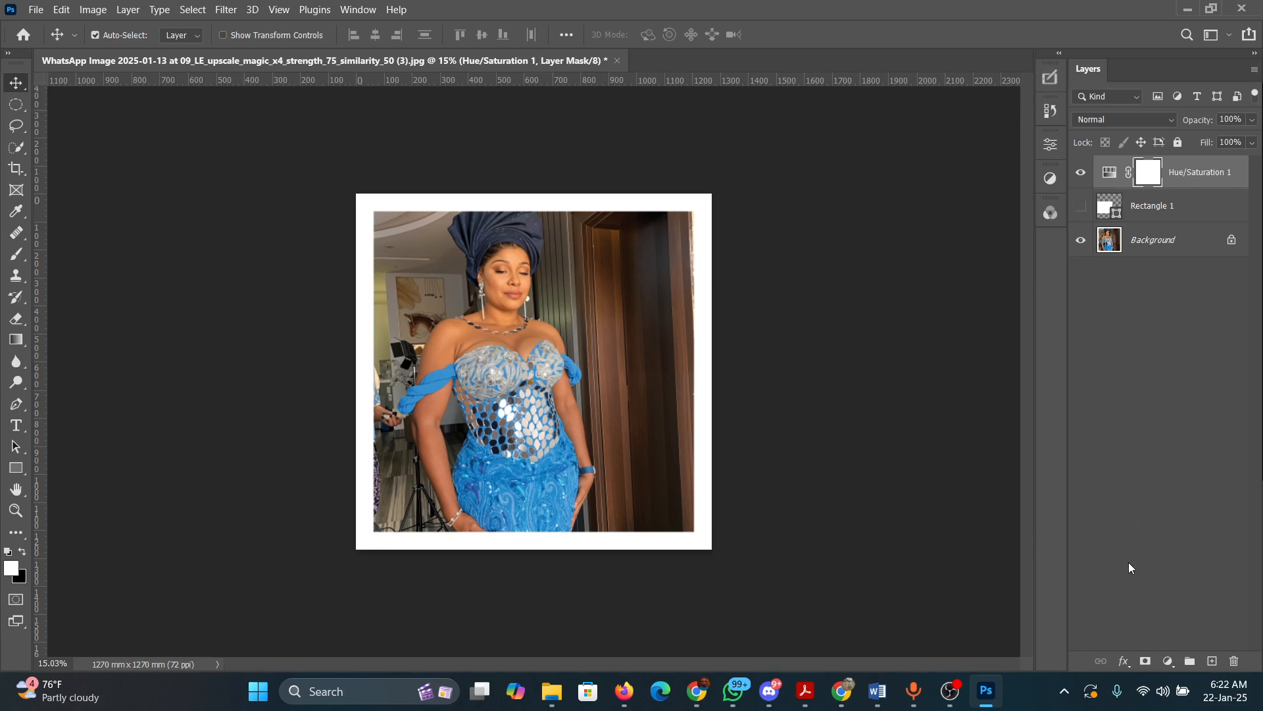
- Review the list of layer effects offered for the Hue/Saturation layer, from Blending Options to Drop Shadow
left_click(1122, 661)
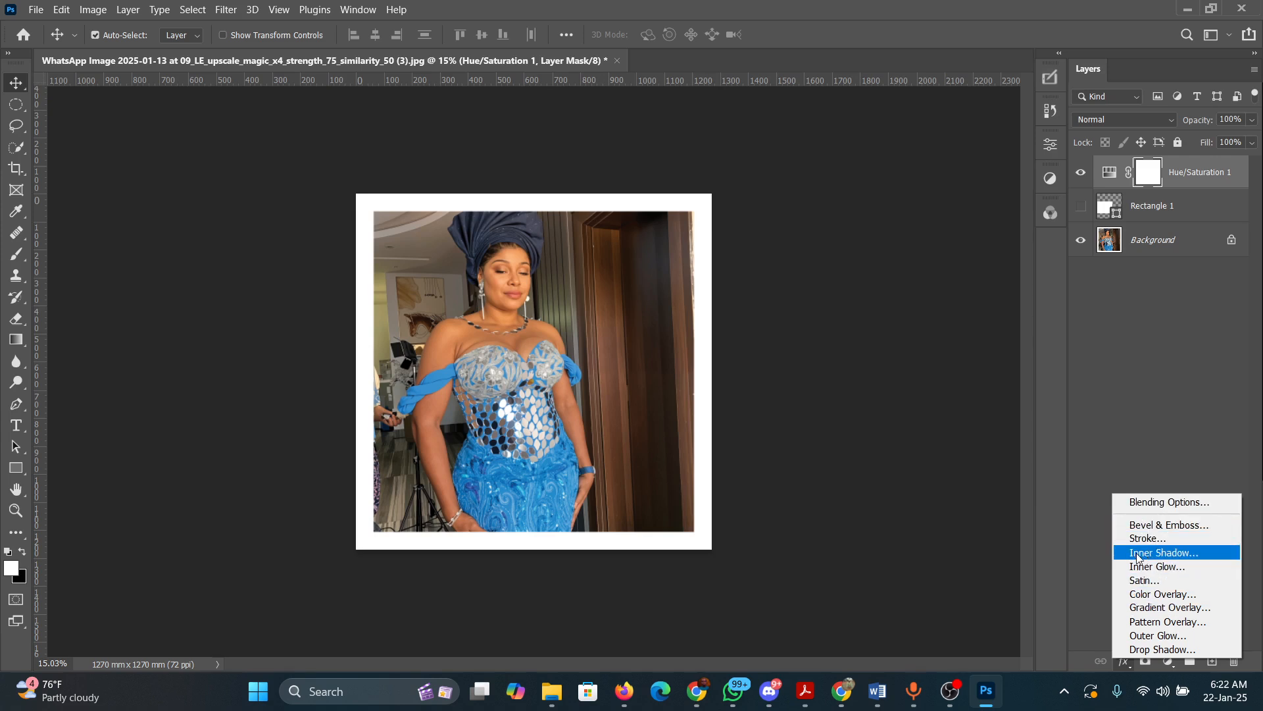
left_click(1225, 469)
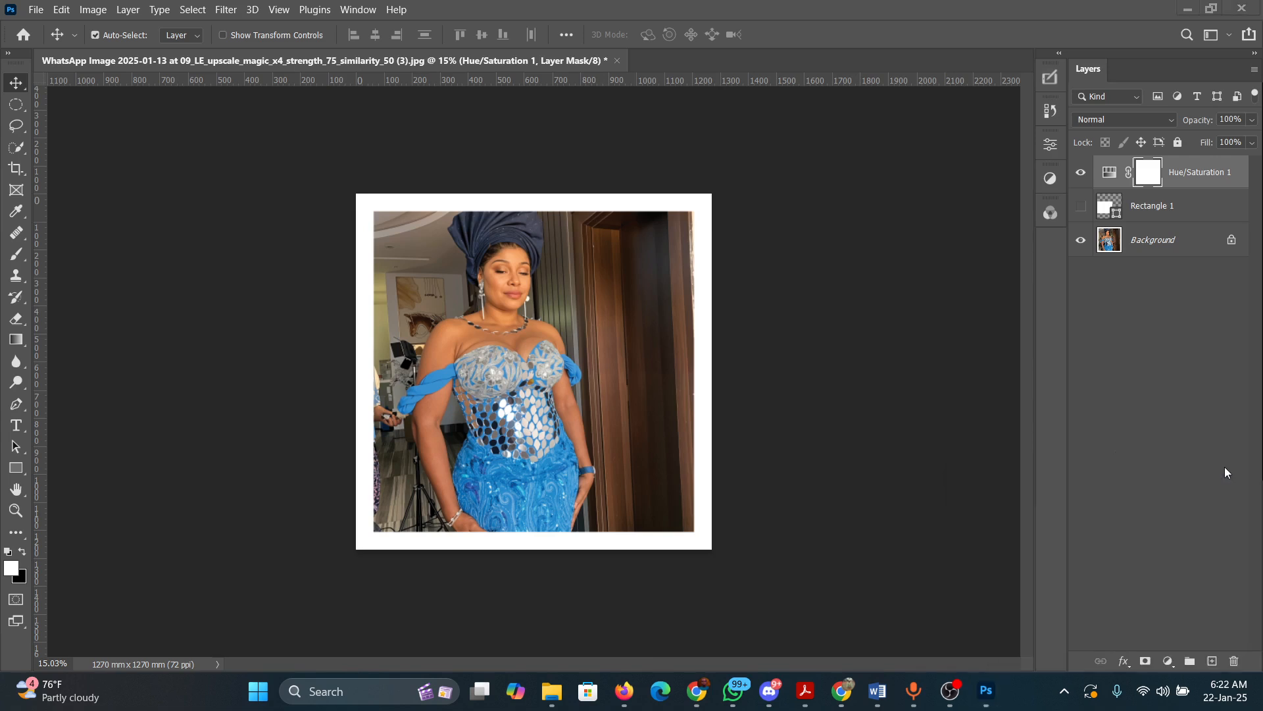
- Review the list of layer effects and the Layer Style Blending Options for the Rectangle 1 layer, applying nothing
left_click(1123, 662)
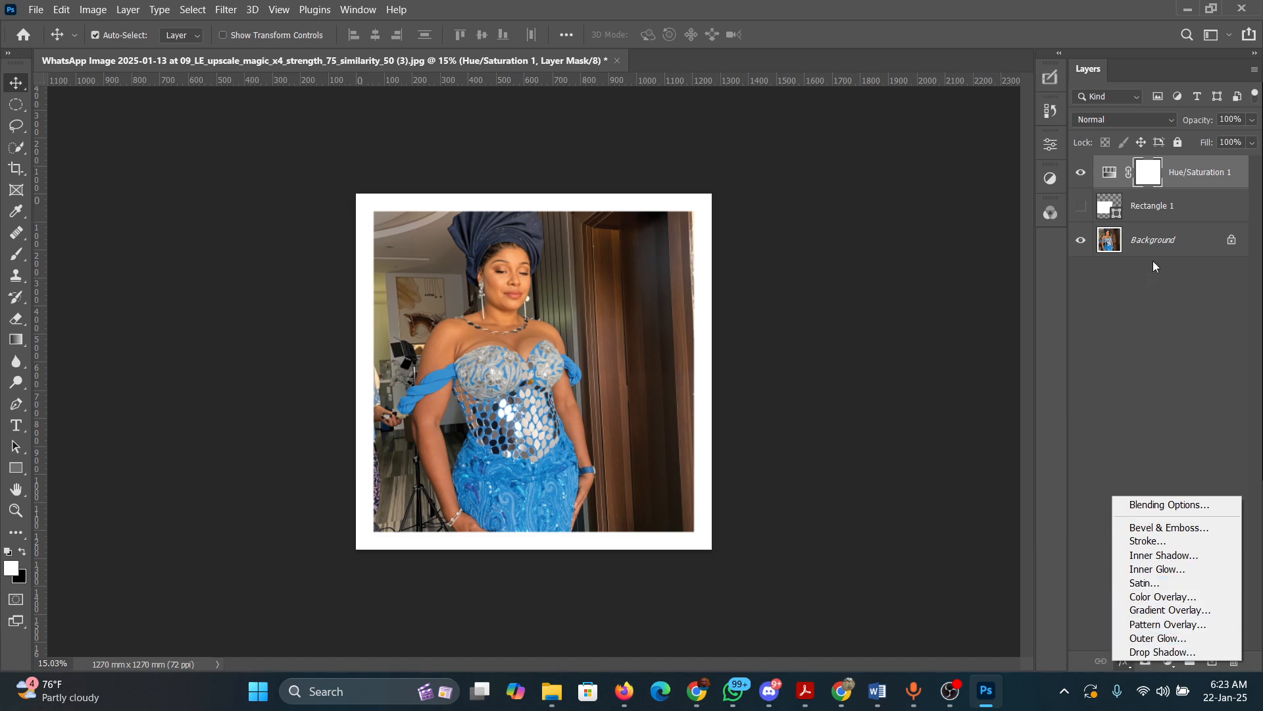
left_click(1183, 205)
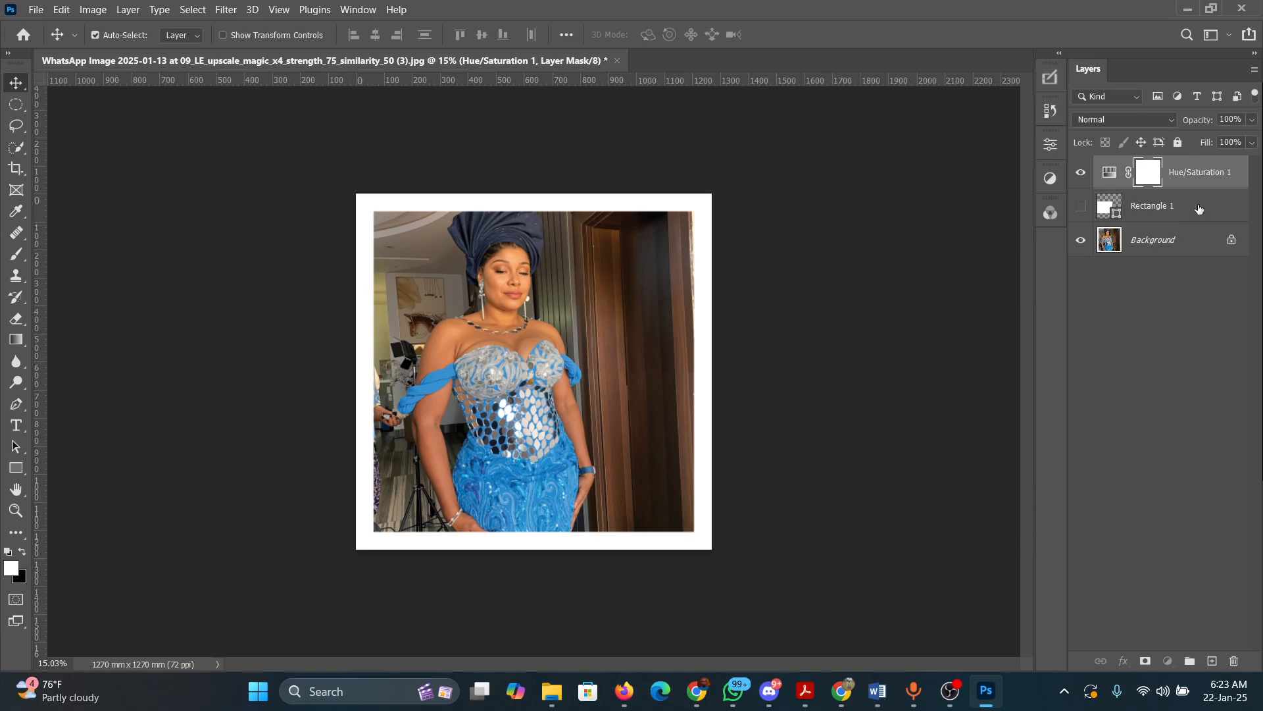
left_click(1198, 208)
double_click(1199, 208)
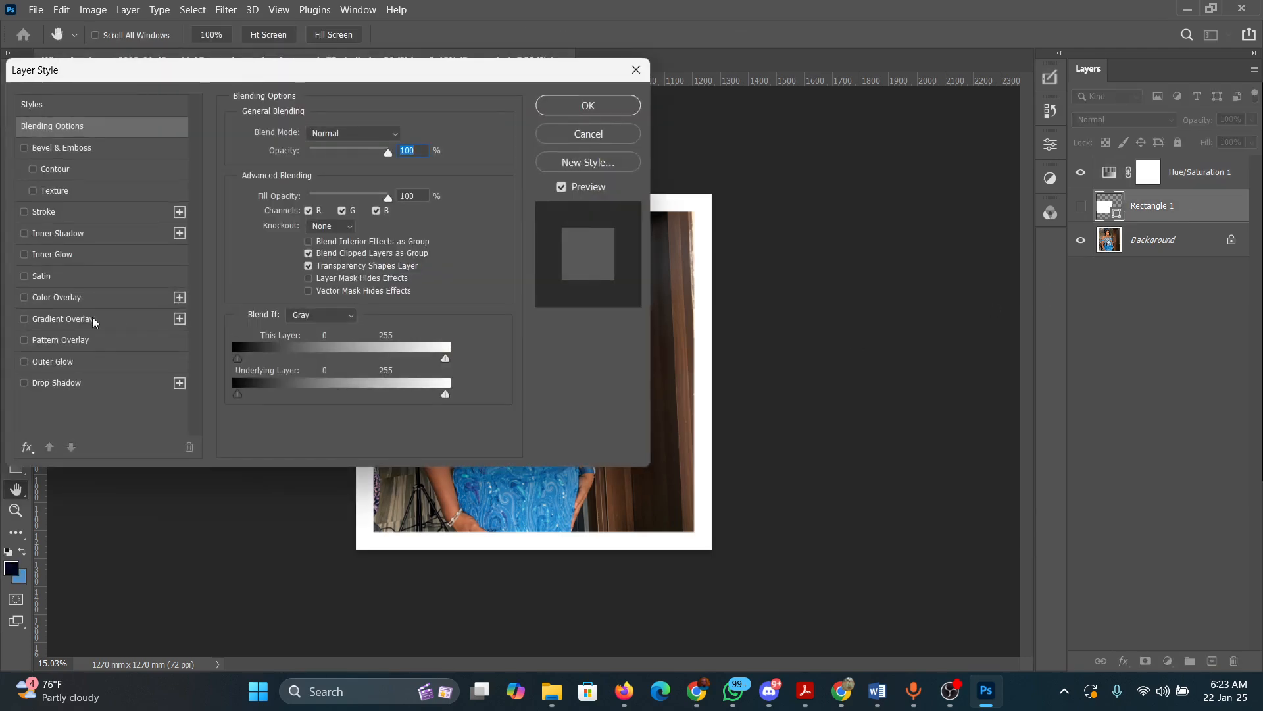
left_click(588, 134)
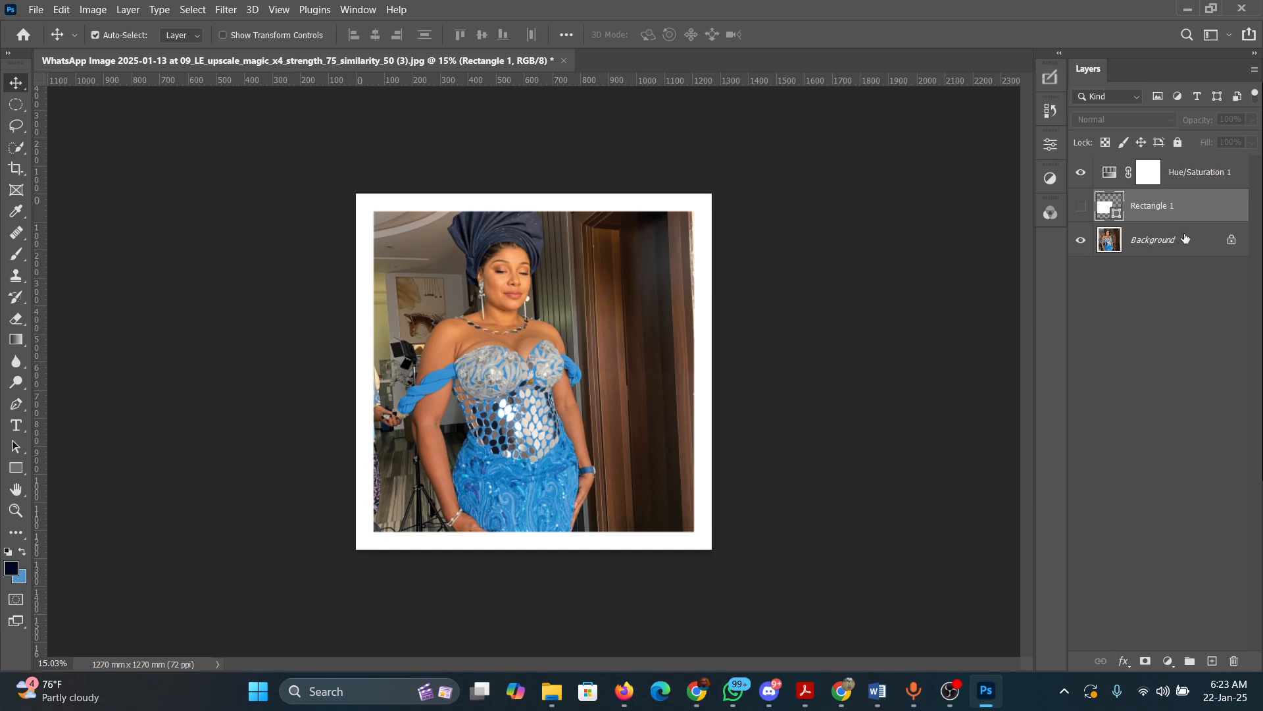
left_click(1123, 660)
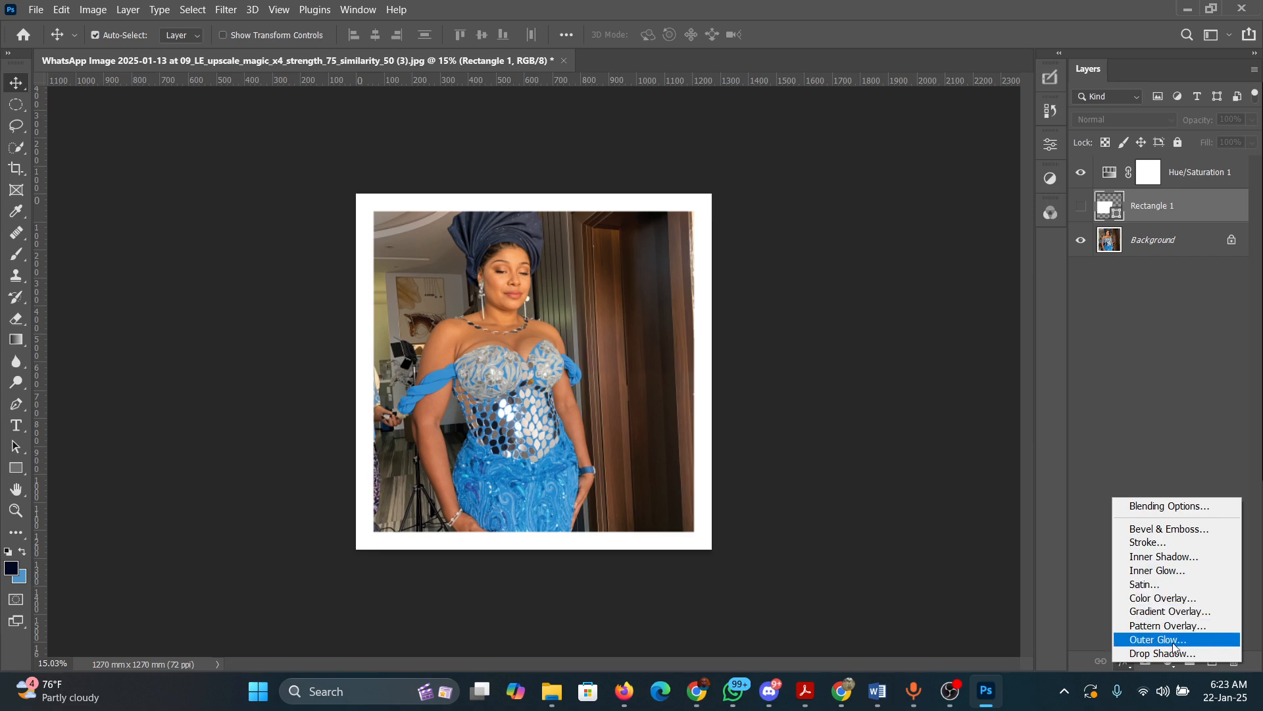
left_click(1201, 383)
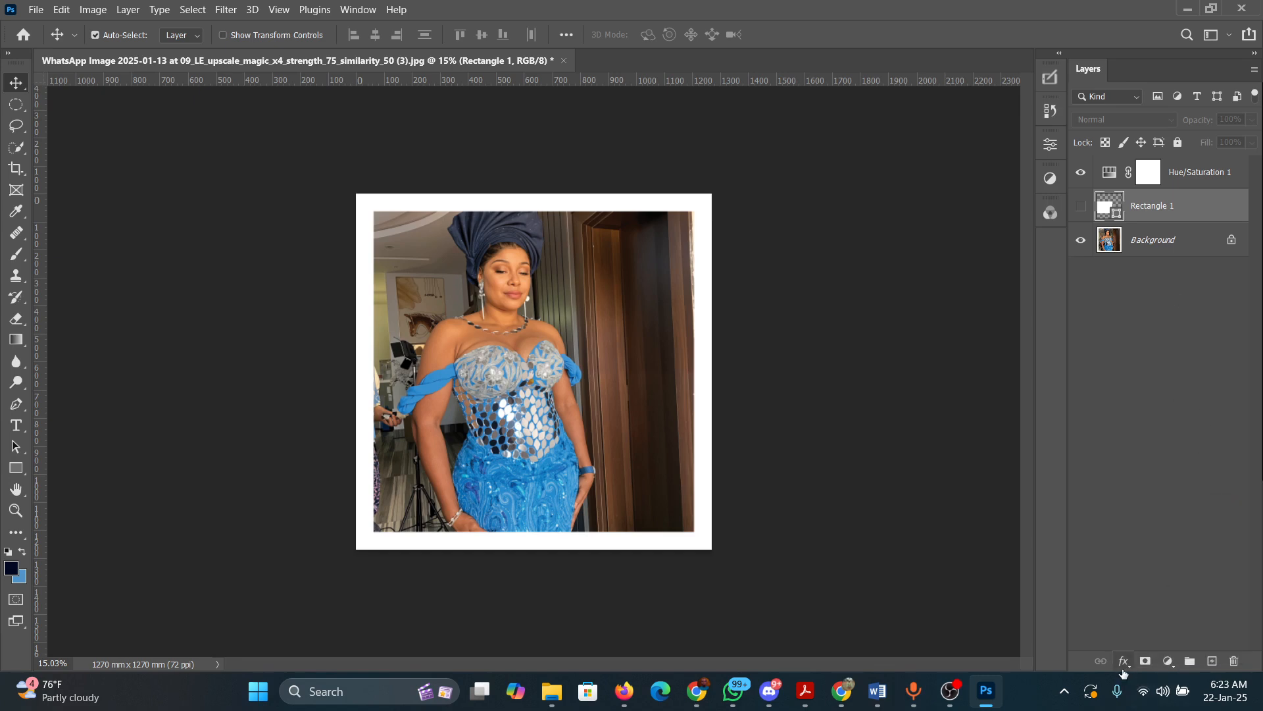
- Review the Layer Style settings from Stroke through Gradient Overlay for Rectangle 1, cancel them, and toggle the layer's visibility on and off
double_click(1191, 216)
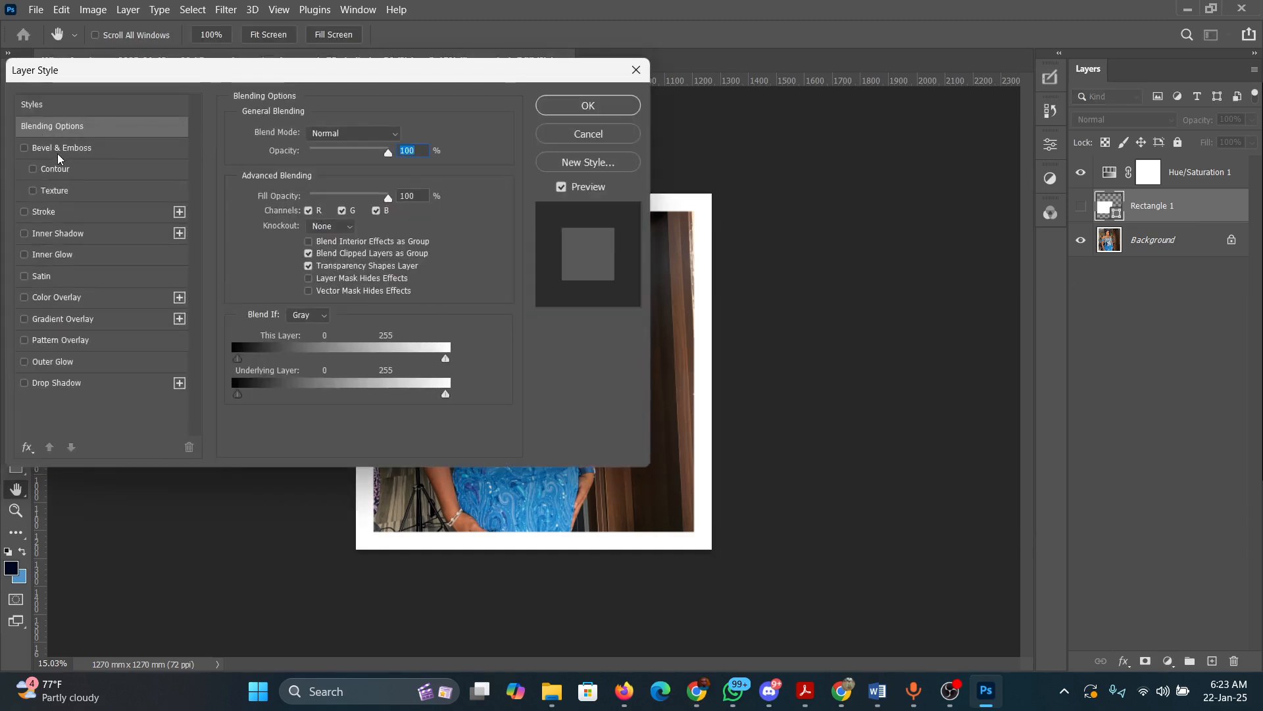
key("Down")
key("Down")
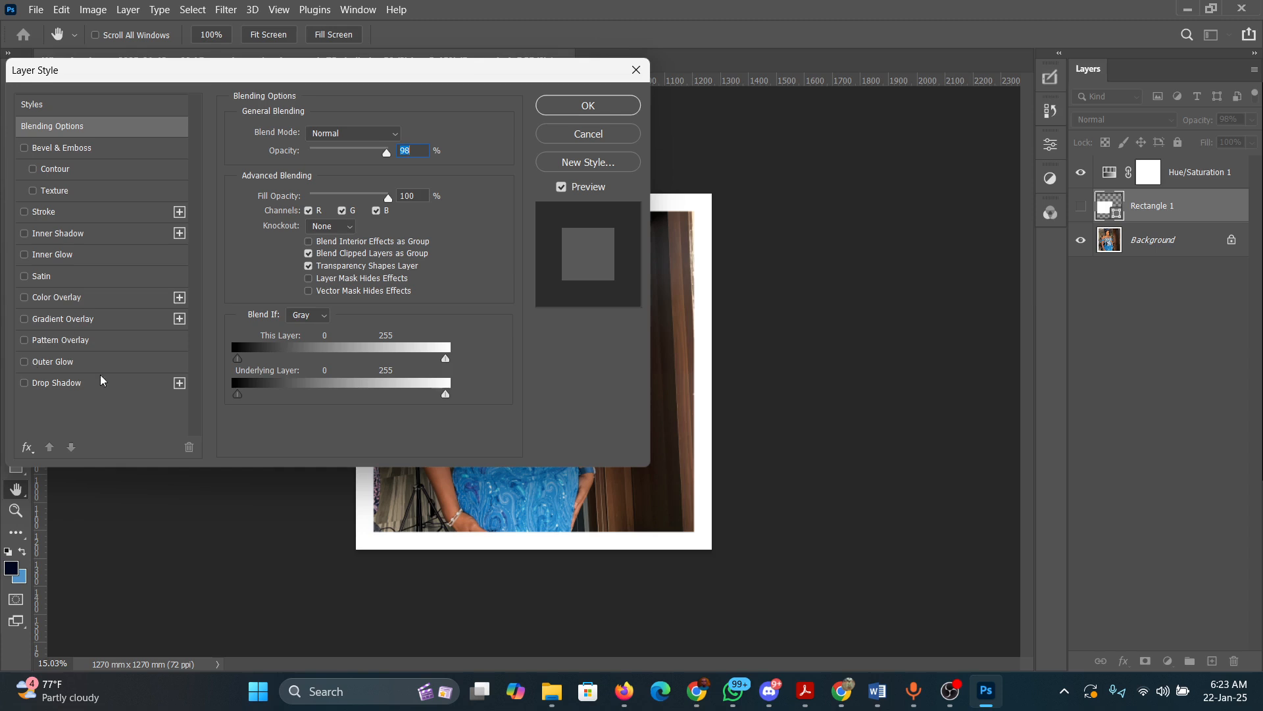
left_click(73, 213)
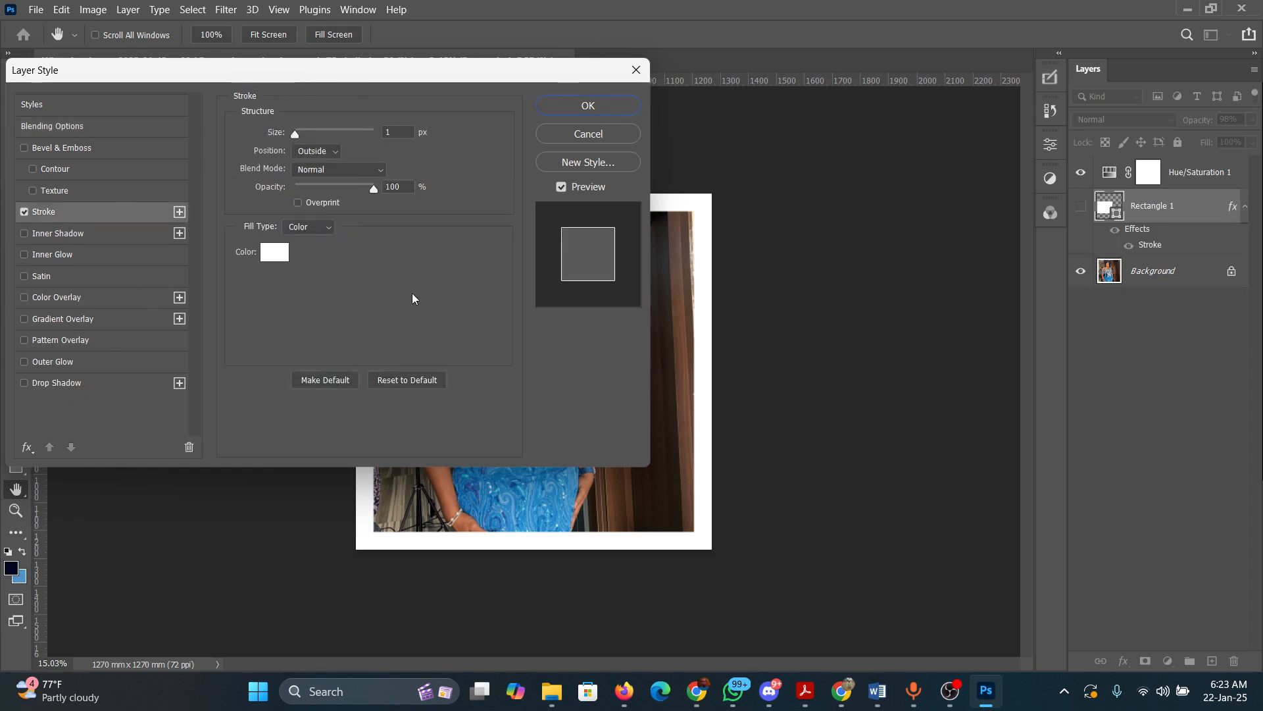
left_click(68, 233)
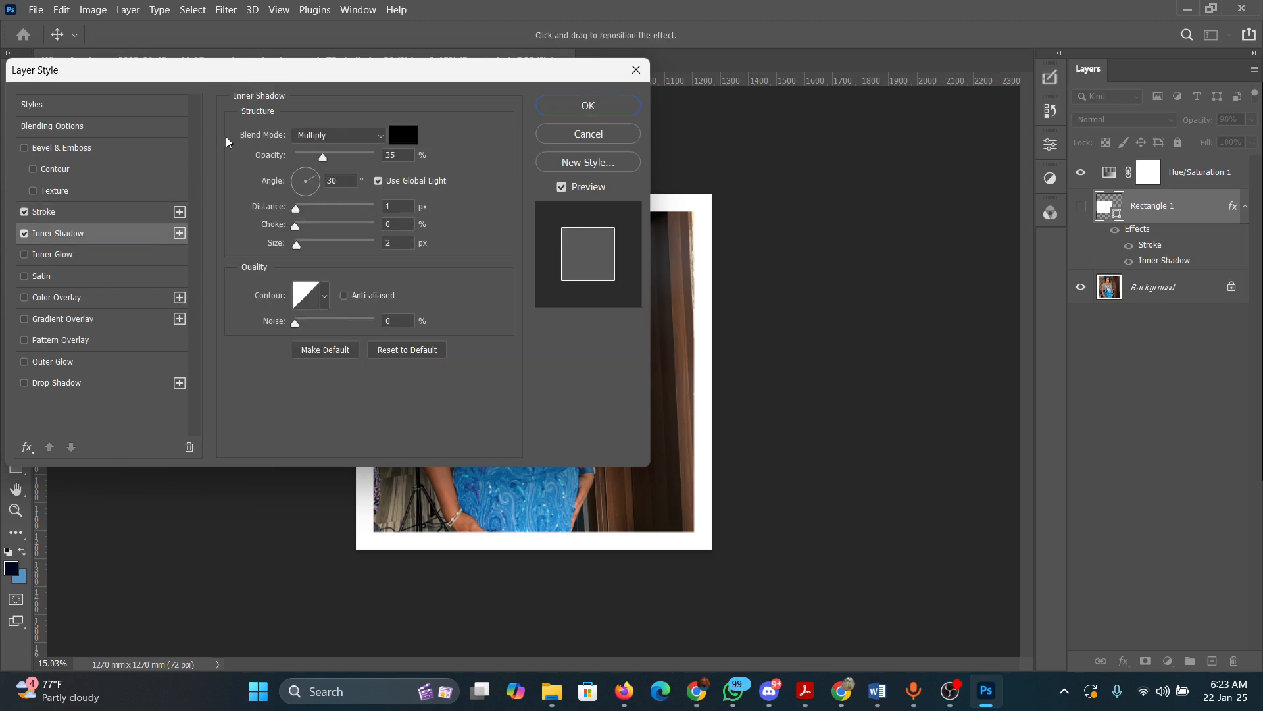
left_click(81, 263)
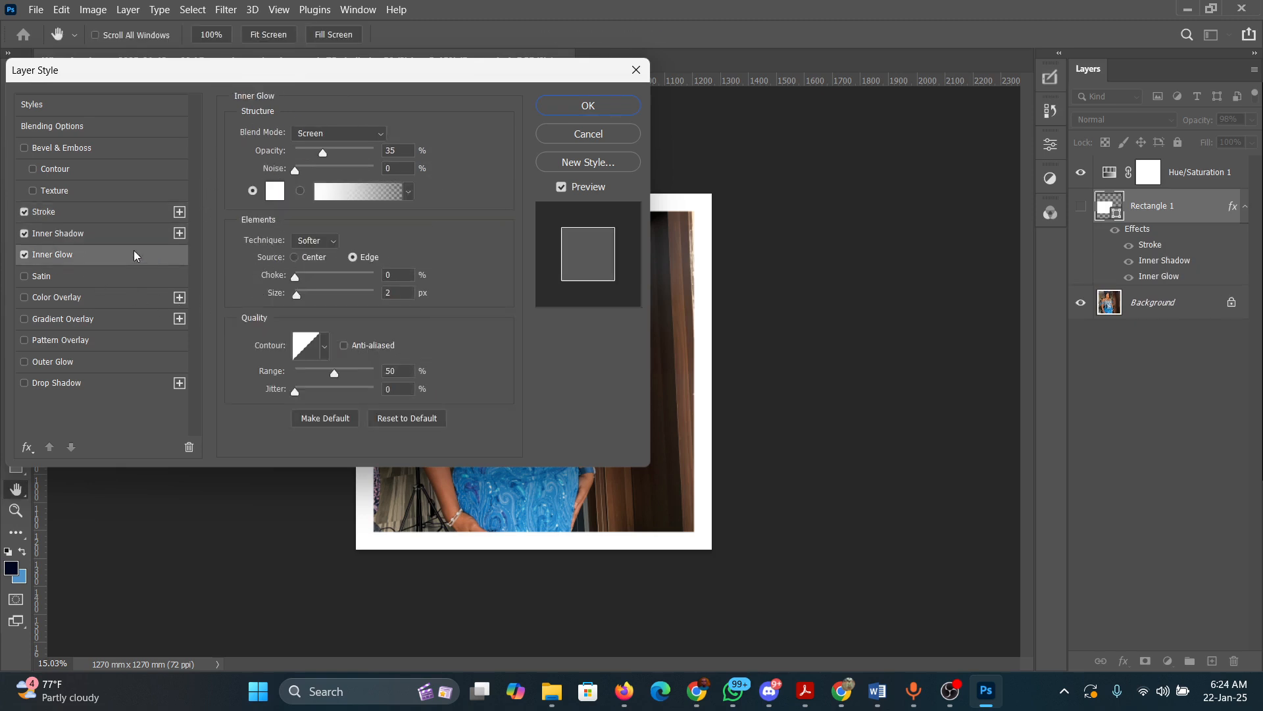
left_click(67, 276)
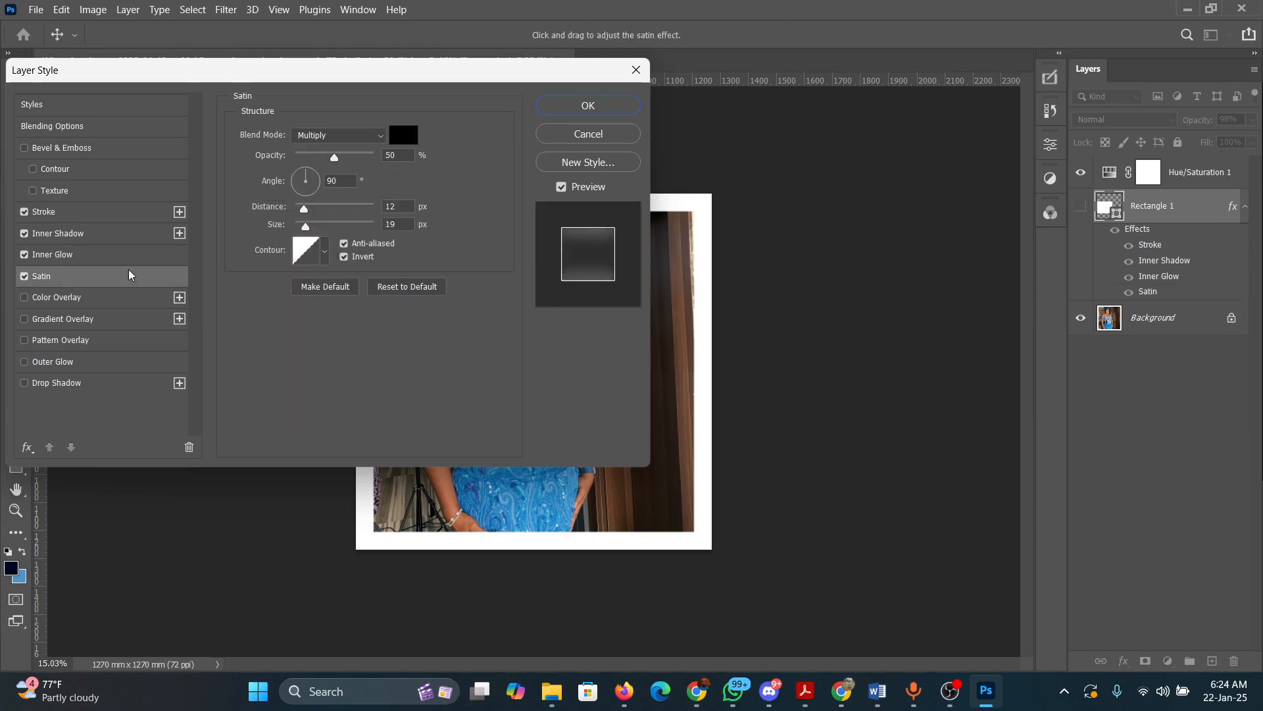
left_click(78, 296)
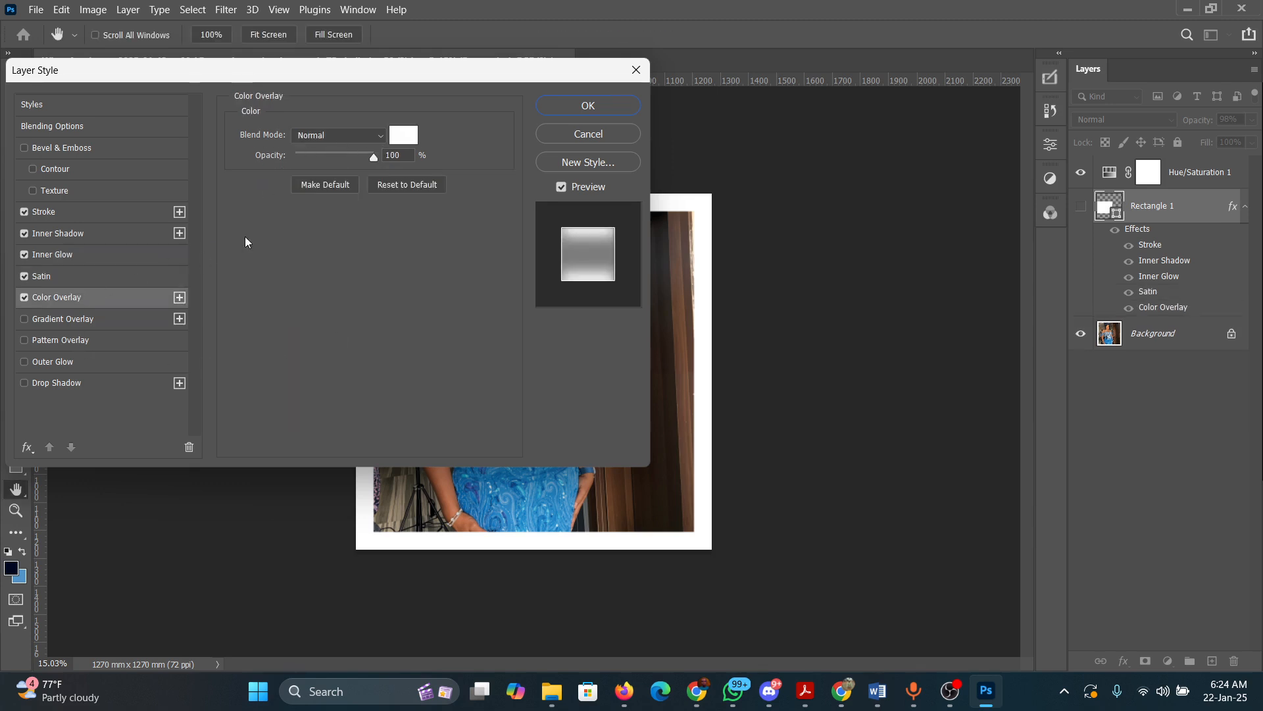
left_click(105, 319)
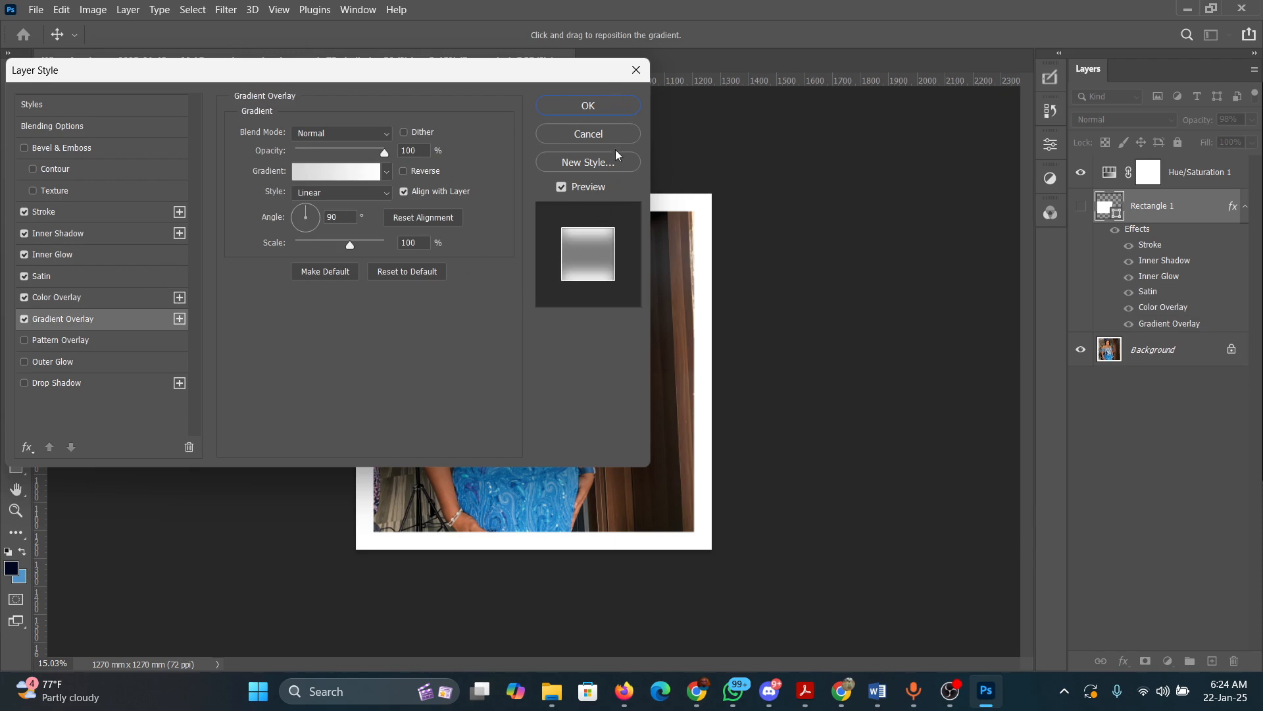
left_click(610, 133)
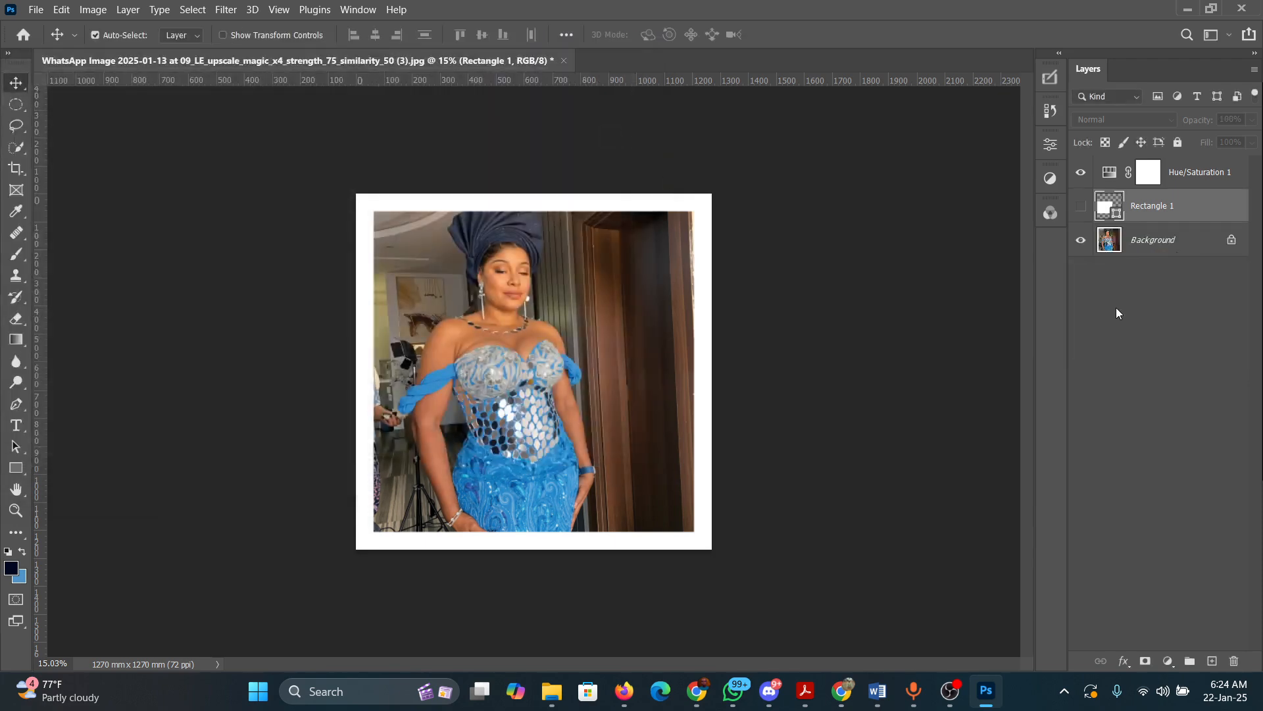
left_click(1081, 207)
left_click(1083, 208)
- Expand the toolbar to two columns, float it beside the panel icons, and dock it back at its original edge as a single column
left_click(9, 54)
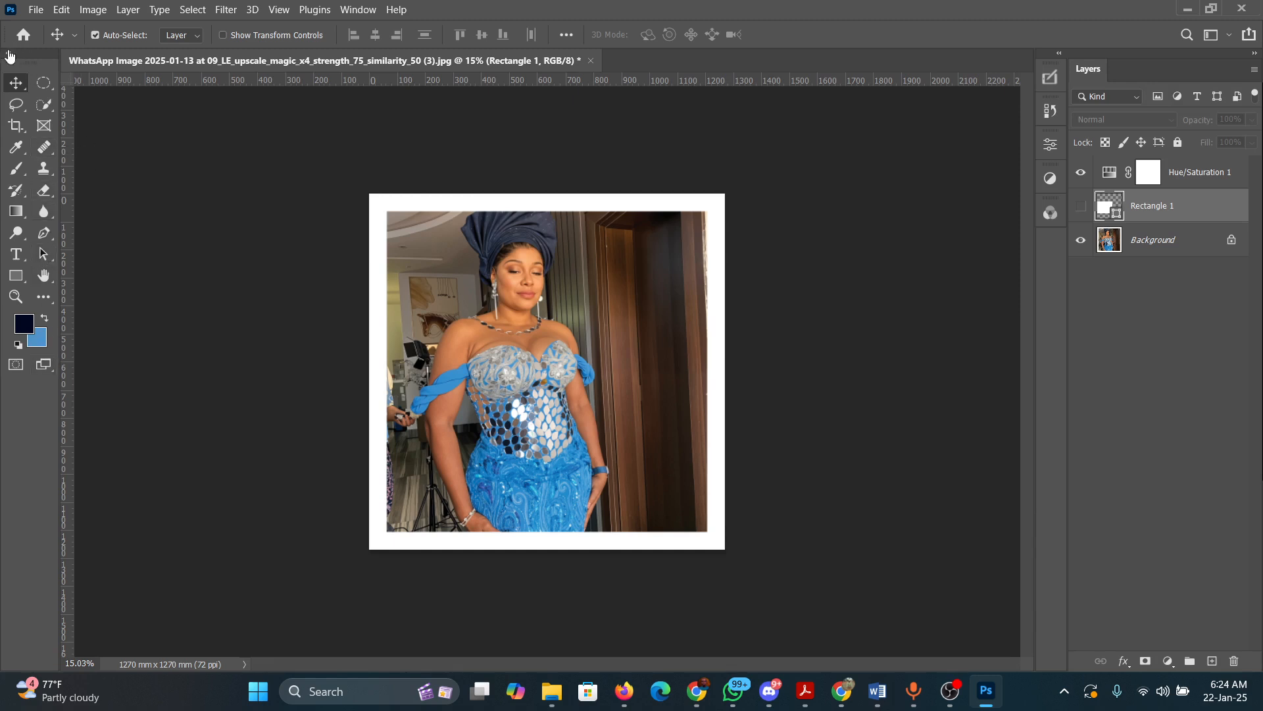
left_click_drag(21, 53, 975, 155)
left_click_drag(1009, 112, 1011, 96)
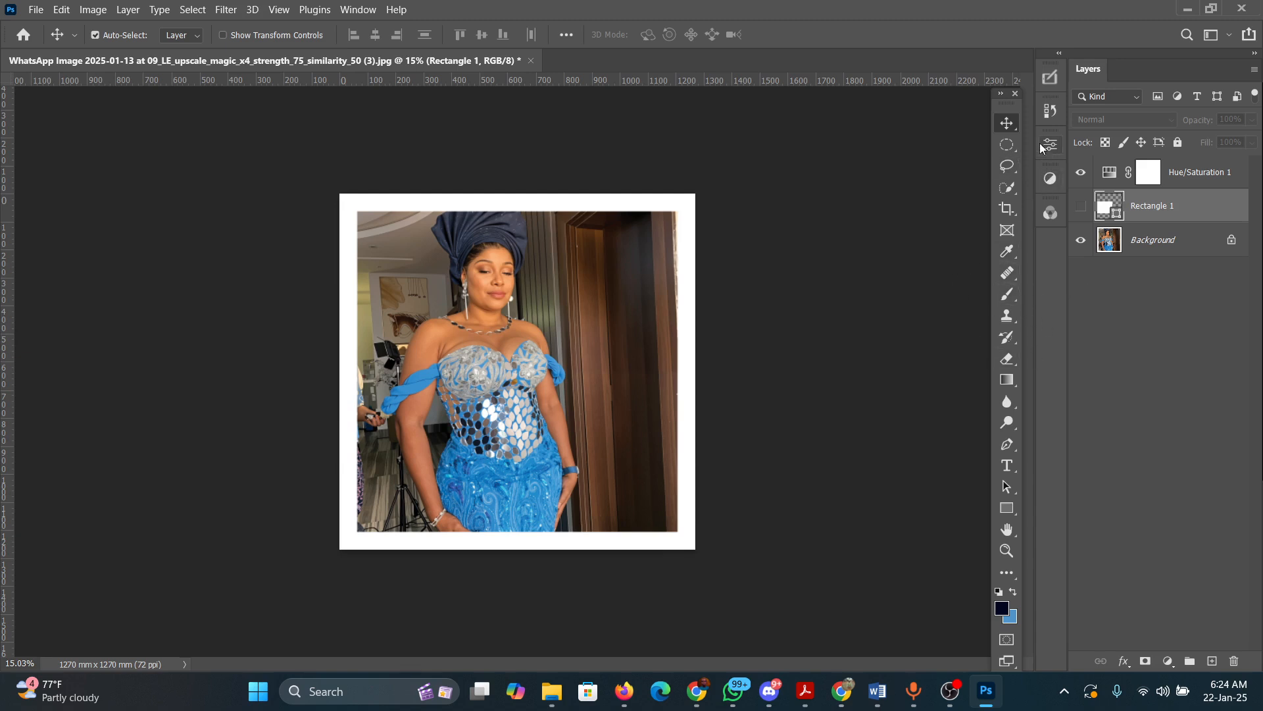
left_click(1001, 94)
left_click_drag(1000, 96, 4, 101)
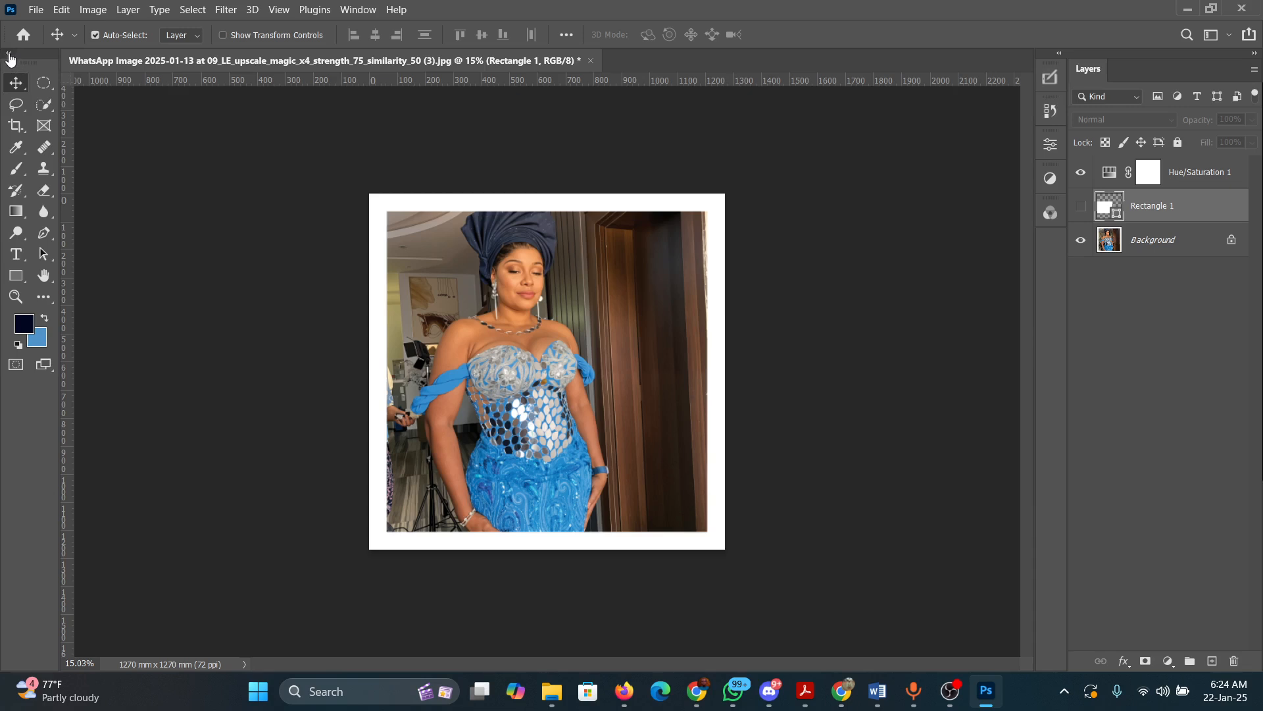
left_click(7, 53)
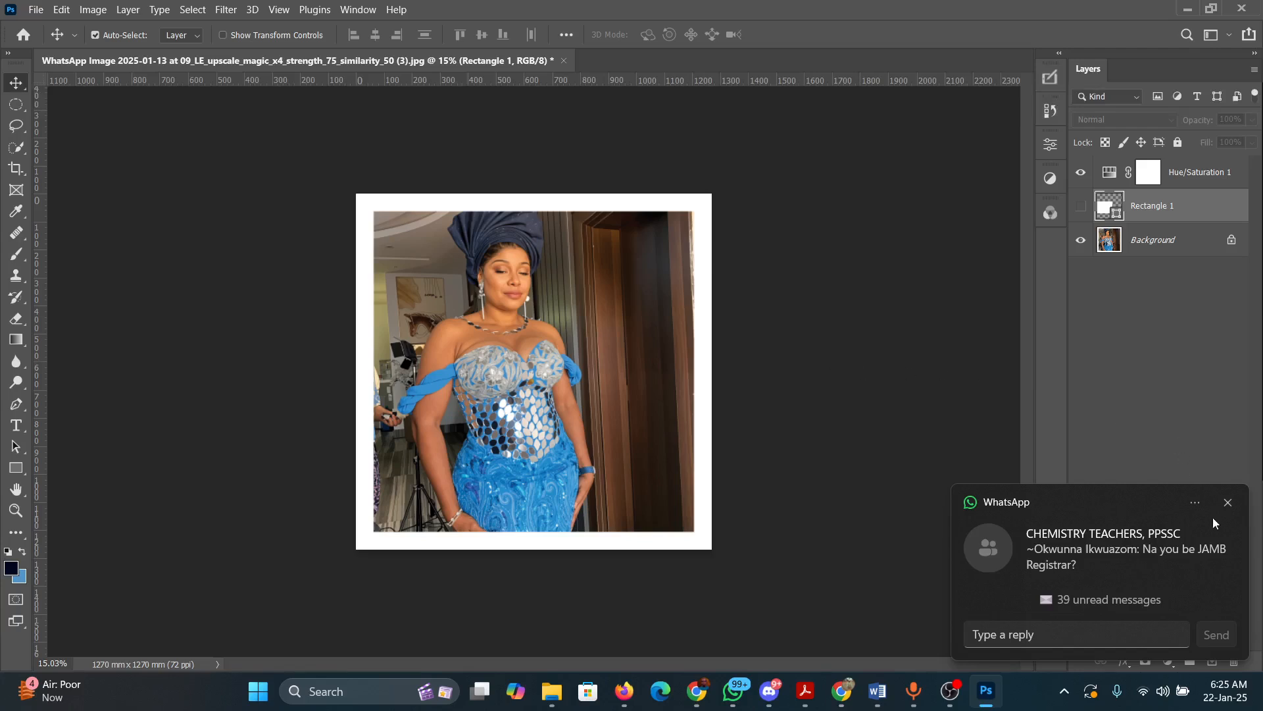
- Dismiss the WhatsApp notification and toggle the Rectangle 1 layer's visibility on and off, leaving it hidden
left_click(1227, 502)
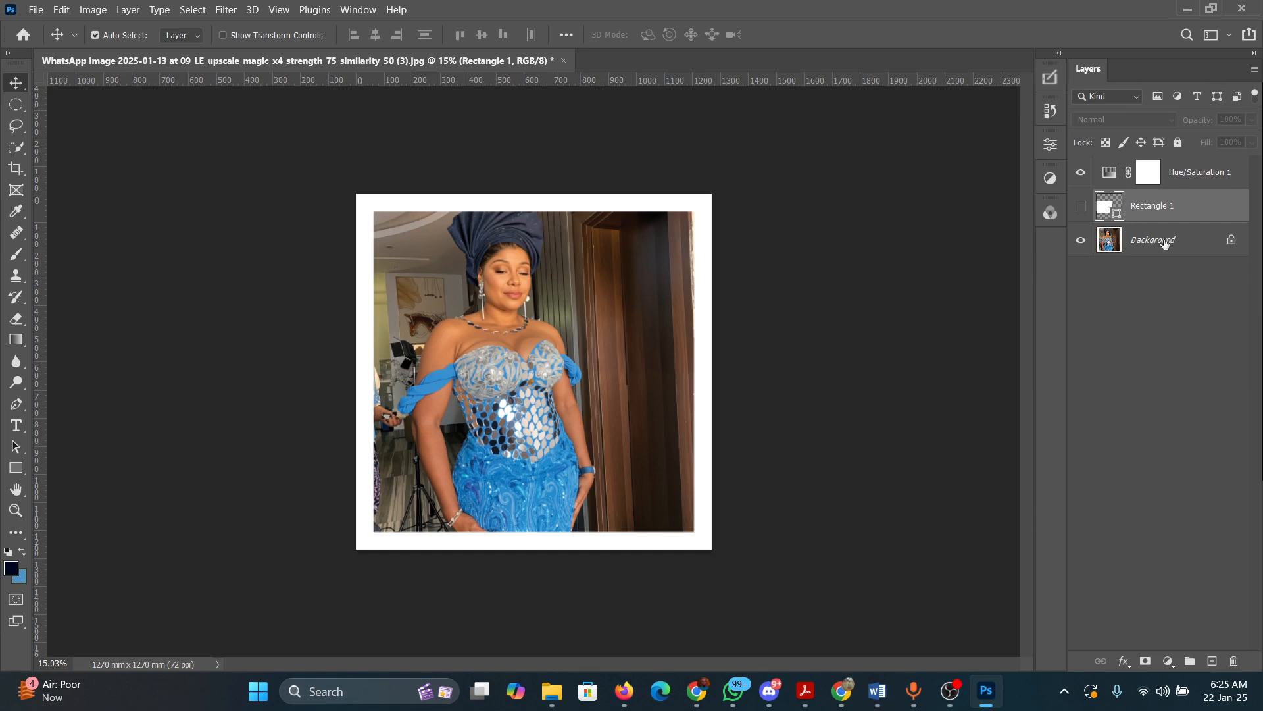
left_click(1079, 208)
left_click(1079, 209)
left_click(1080, 209)
left_click(1080, 209)
- Zoom repeatedly in and out on the woman's face to examine the photo at different magnifications
scroll(507, 258, "up", 4)
scroll(526, 265, "down", 4)
scroll(527, 265, "up", 4)
scroll(527, 265, "down", 4)
scroll(504, 266, "up", 4)
scroll(503, 266, "down", 4)
scroll(503, 267, "up", 4)
scroll(503, 267, "down", 4)
scroll(503, 267, "up", 4)
scroll(504, 266, "down", 3)
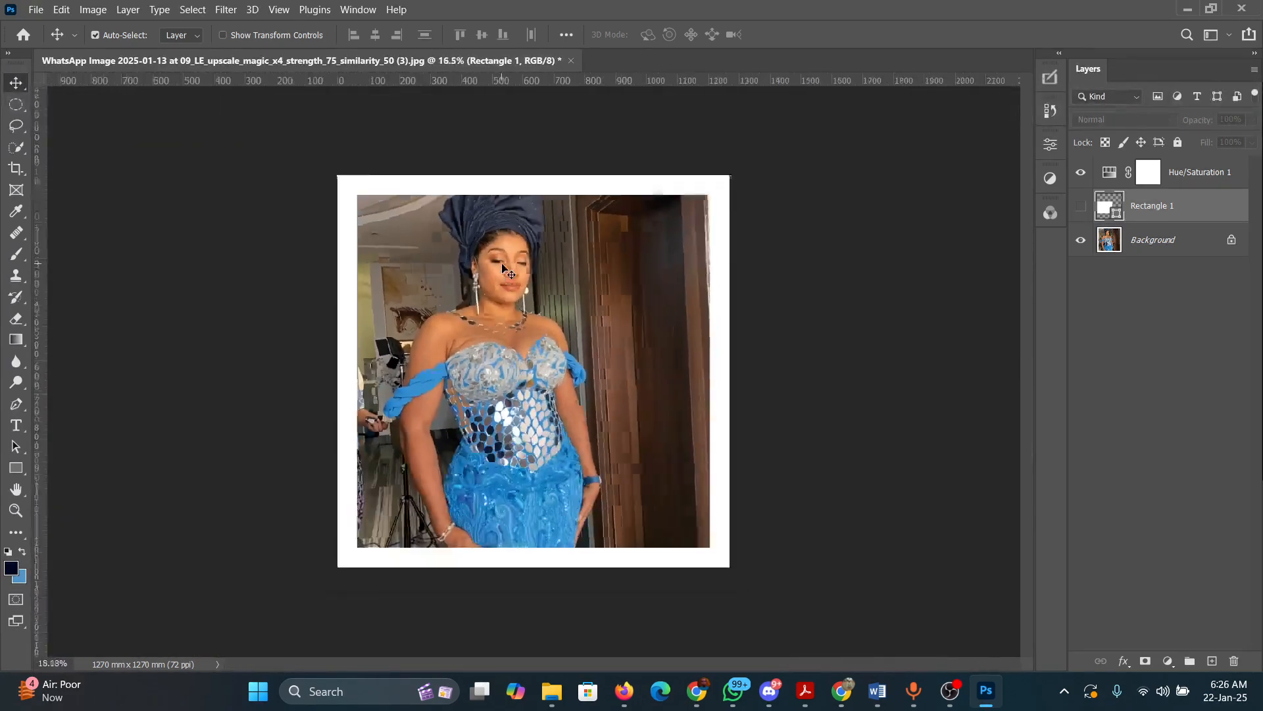
scroll(503, 266, "up", 3)
scroll(503, 266, "down", 3)
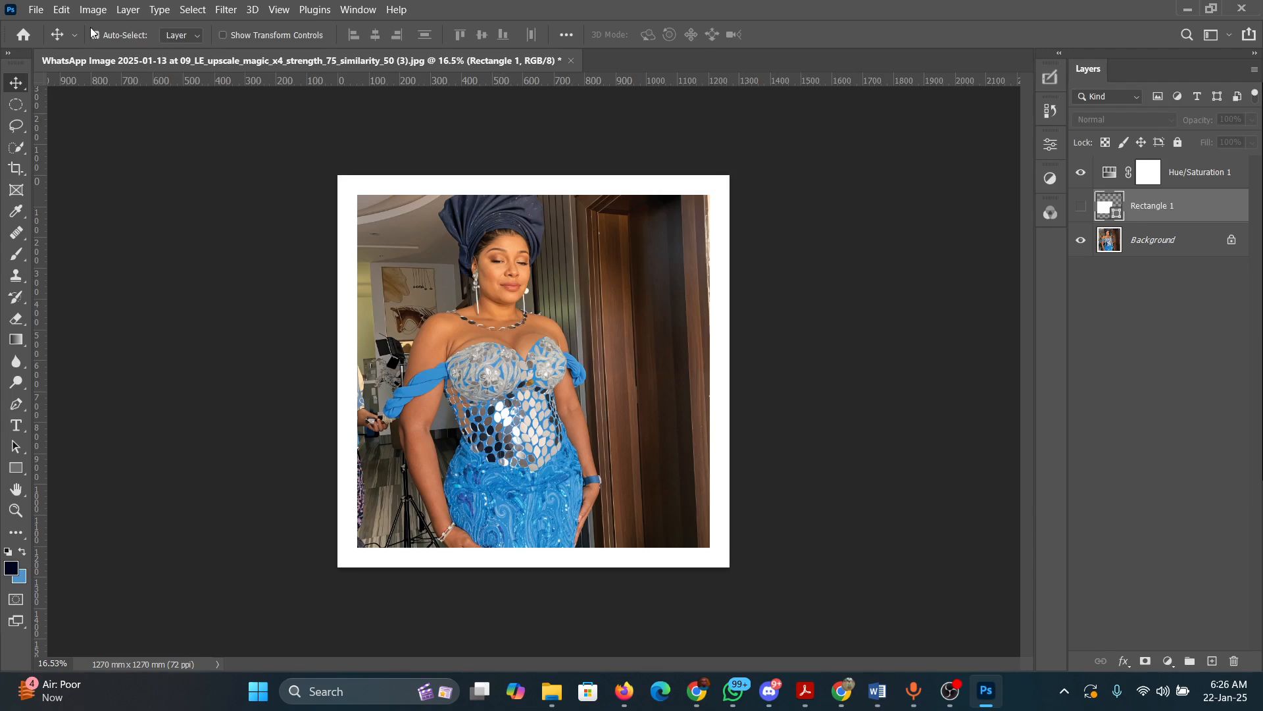
- Open the Preferences and set the interface color theme to the darkest shade, comparing it with the second-darkest one
left_click(61, 10)
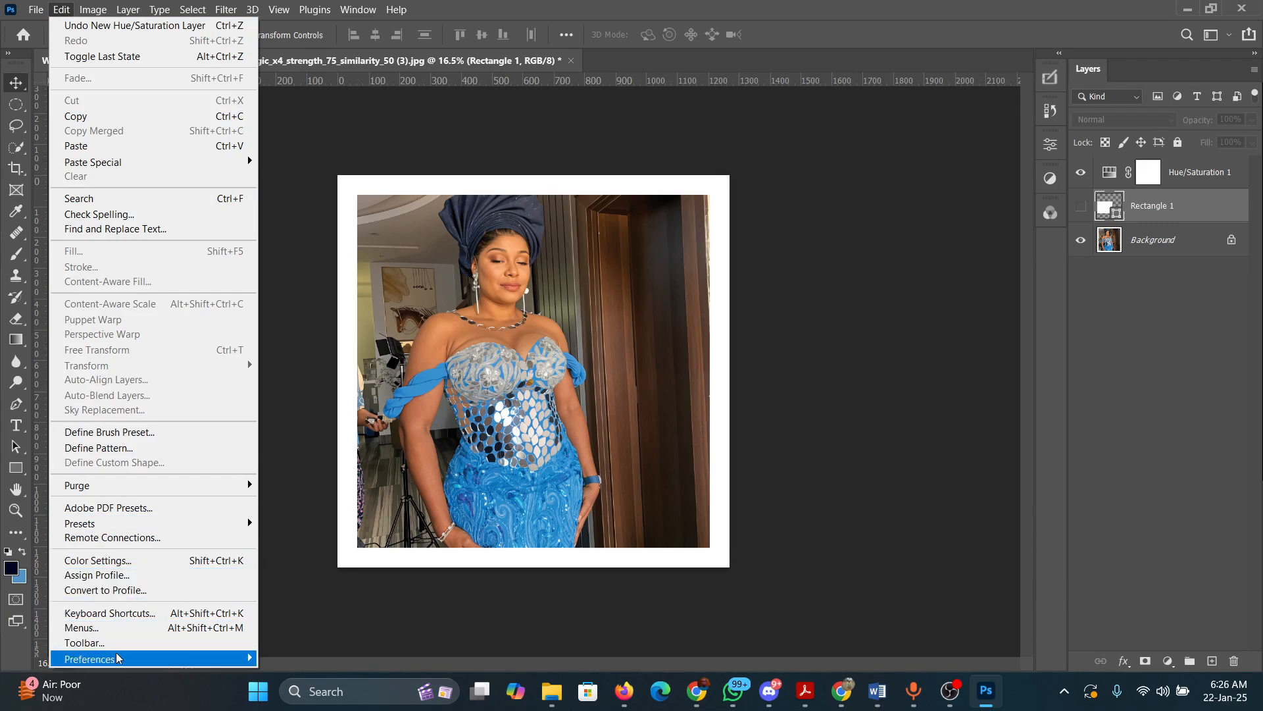
mouse_move(127, 663)
mouse_move(243, 662)
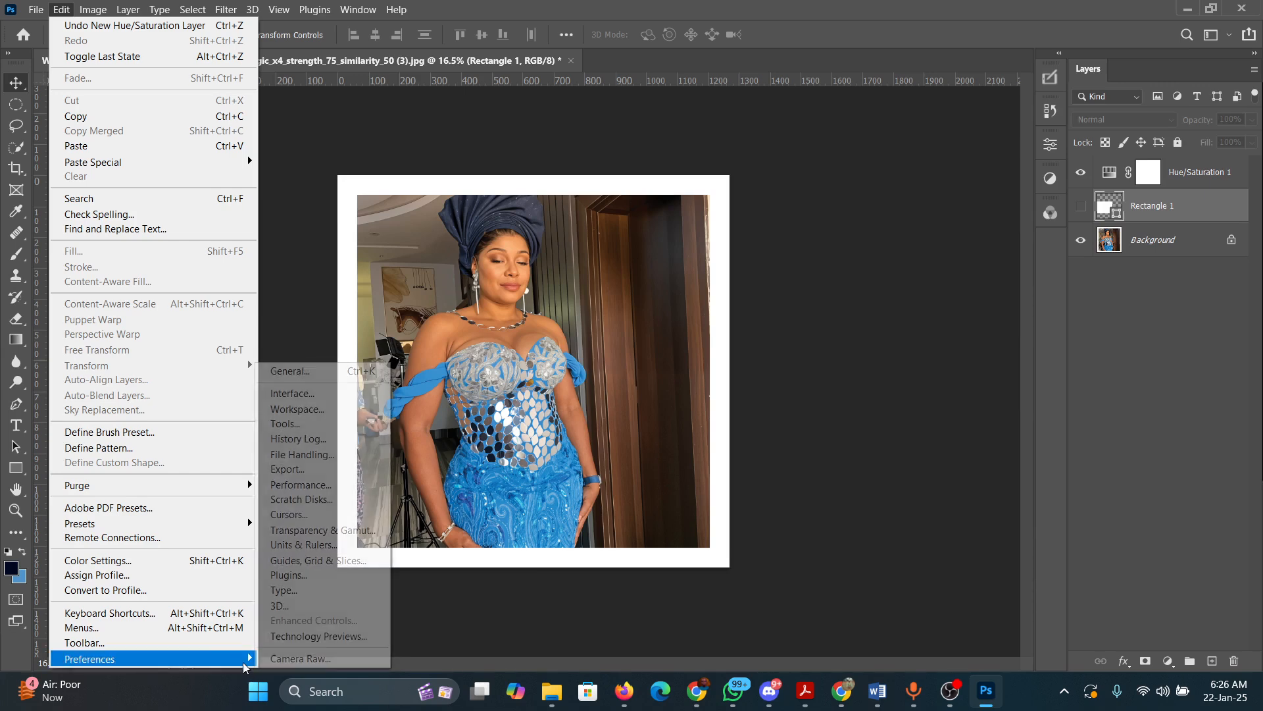
left_click(346, 372)
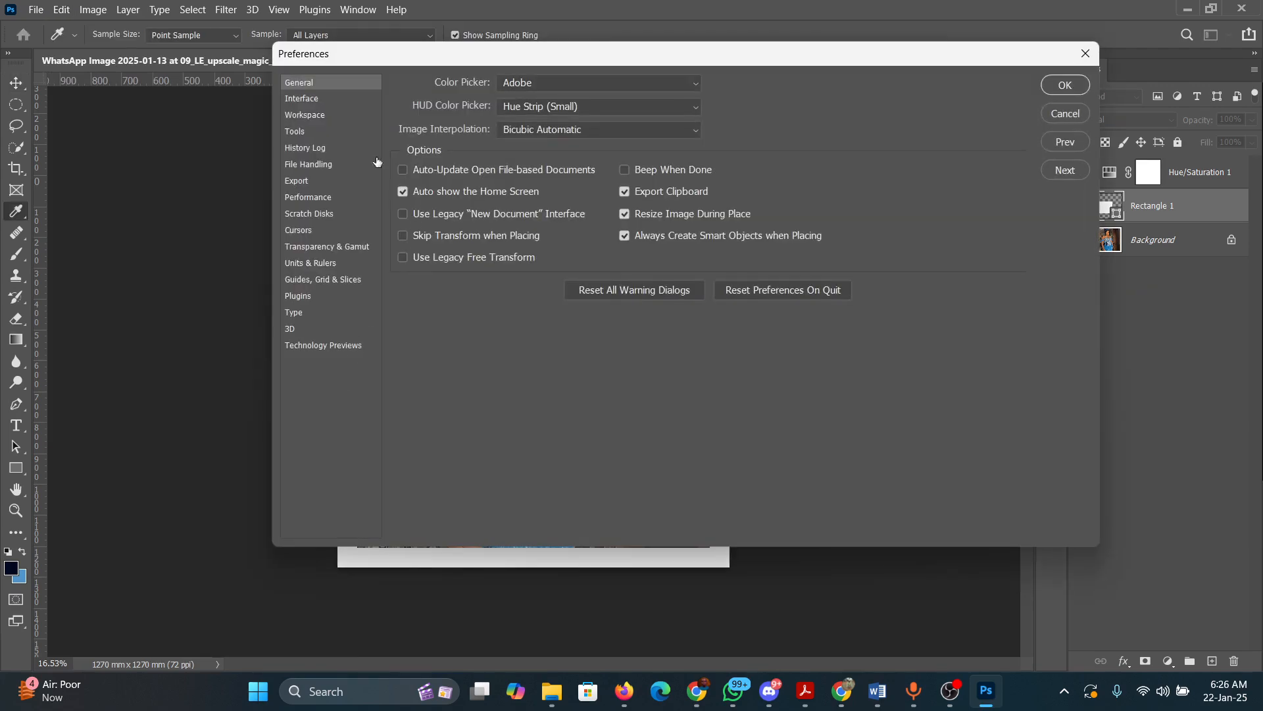
left_click(310, 118)
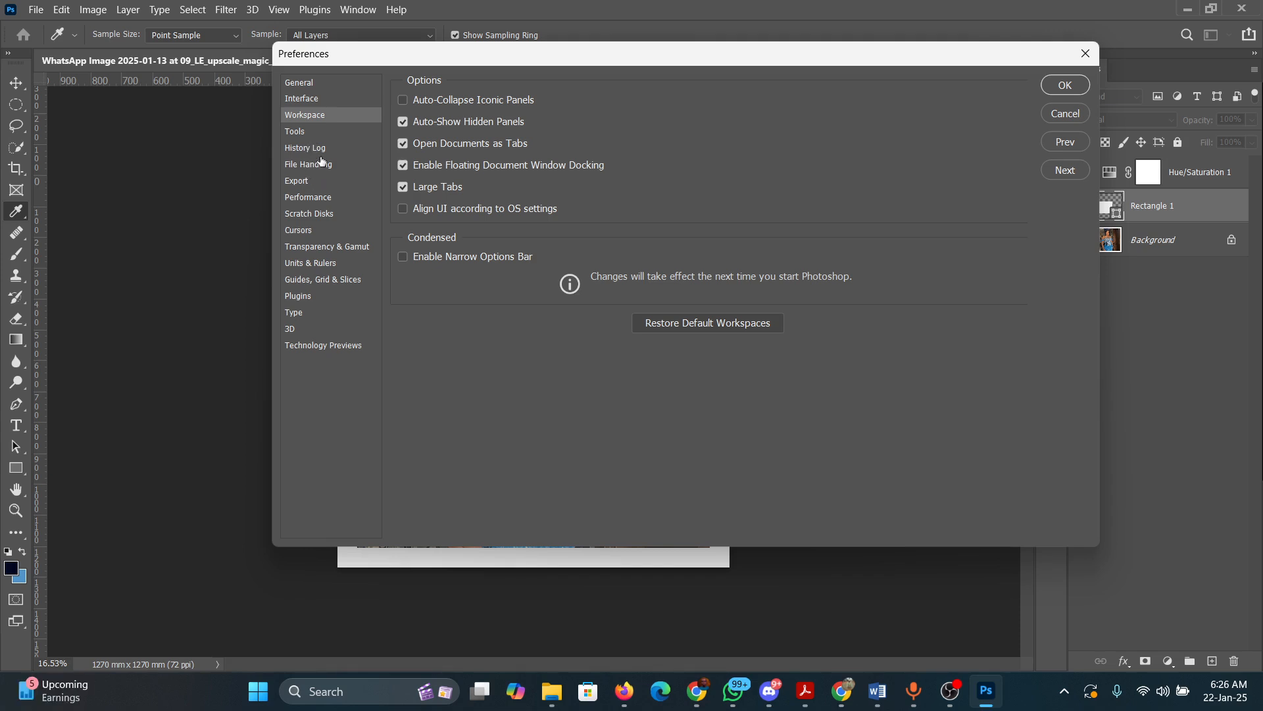
left_click(319, 99)
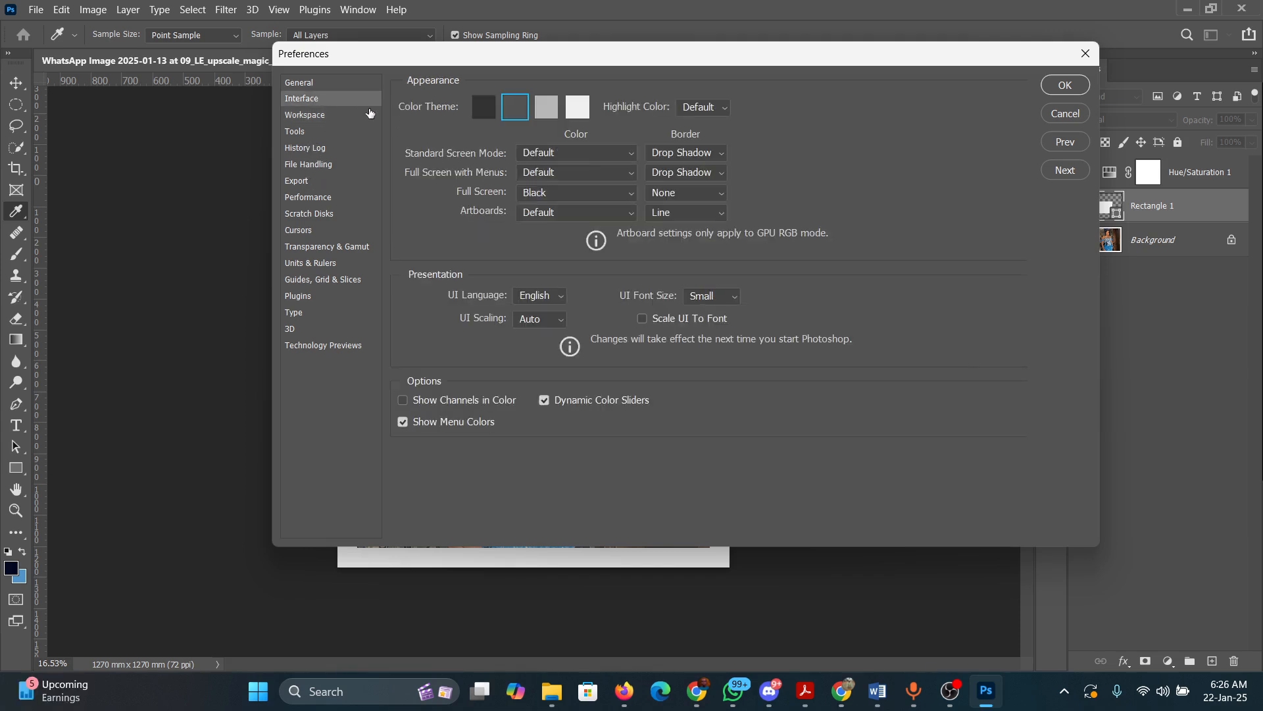
left_click(483, 107)
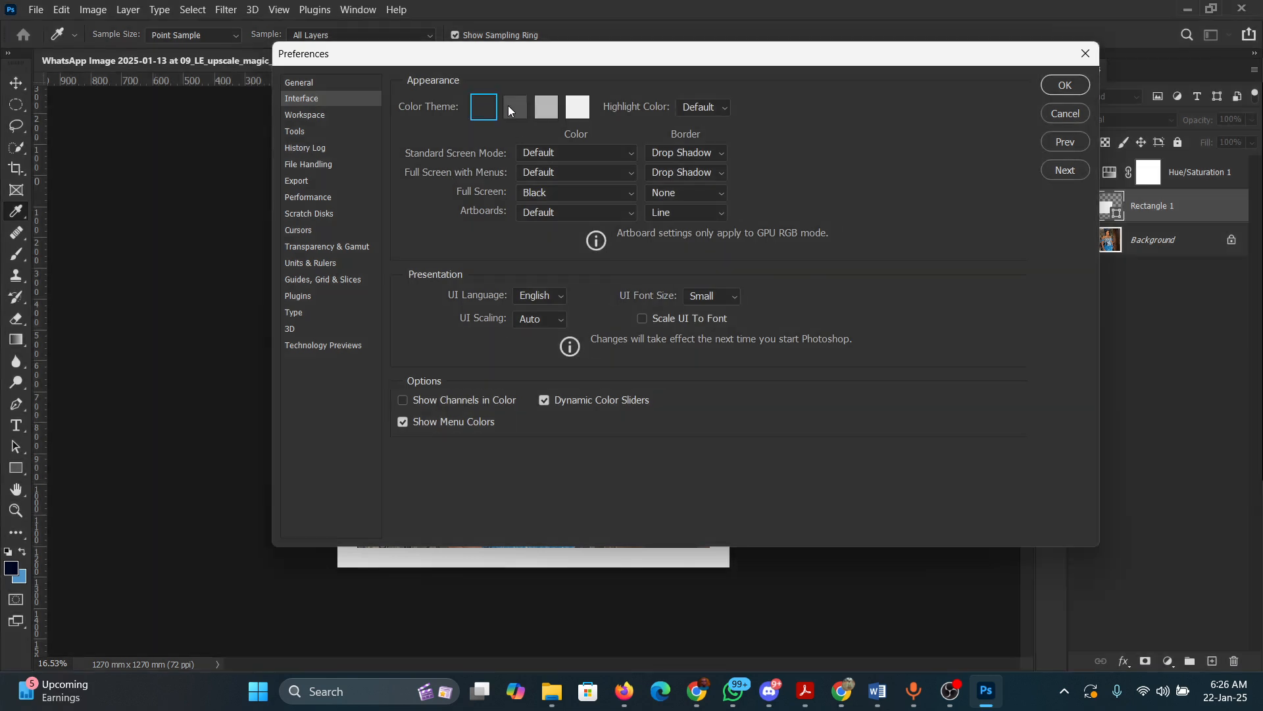
left_click(512, 109)
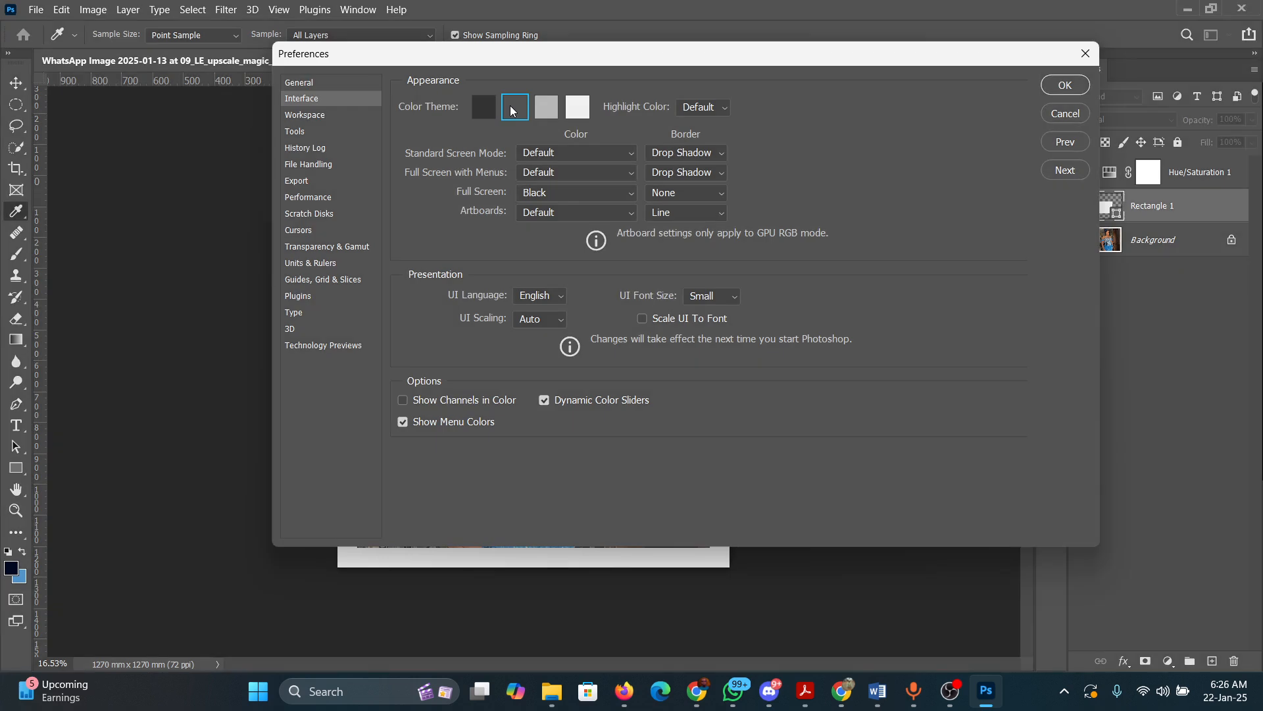
left_click(488, 108)
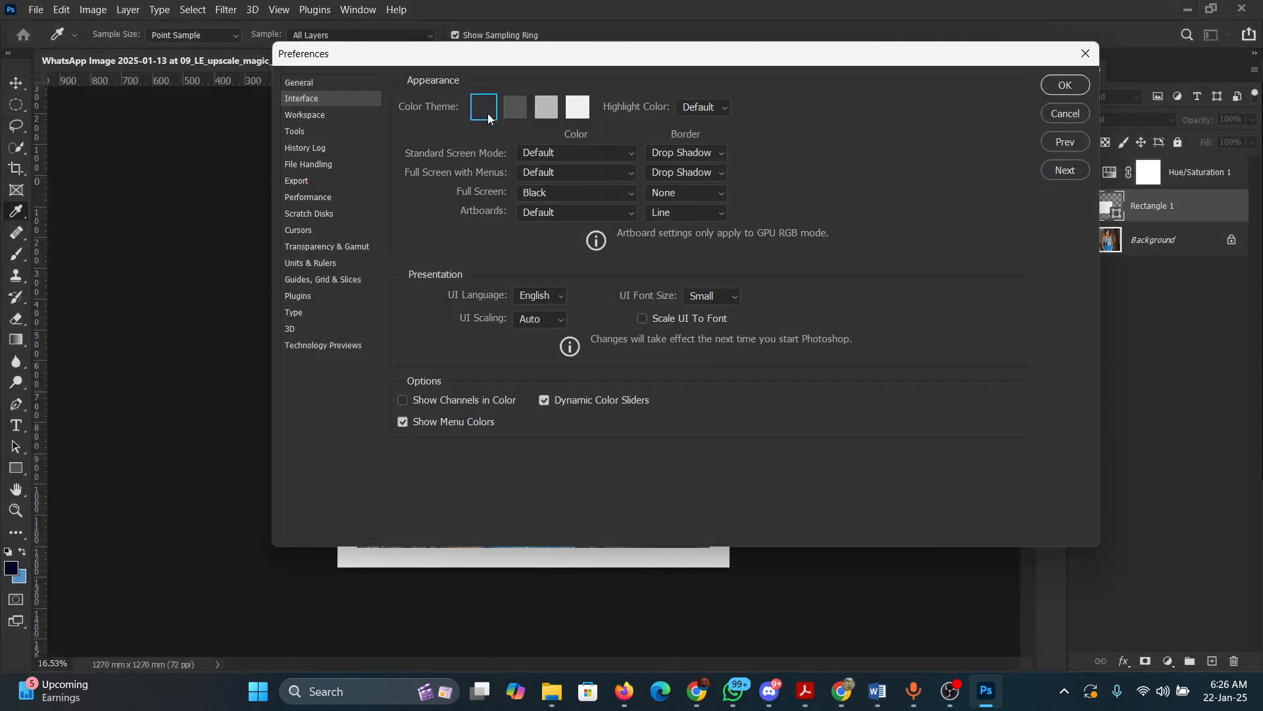
- Look through the General, Interface and Workspace preferences, and enable Zoom with Scroll Wheel in the Tools preferences
left_click(316, 116)
left_click(322, 85)
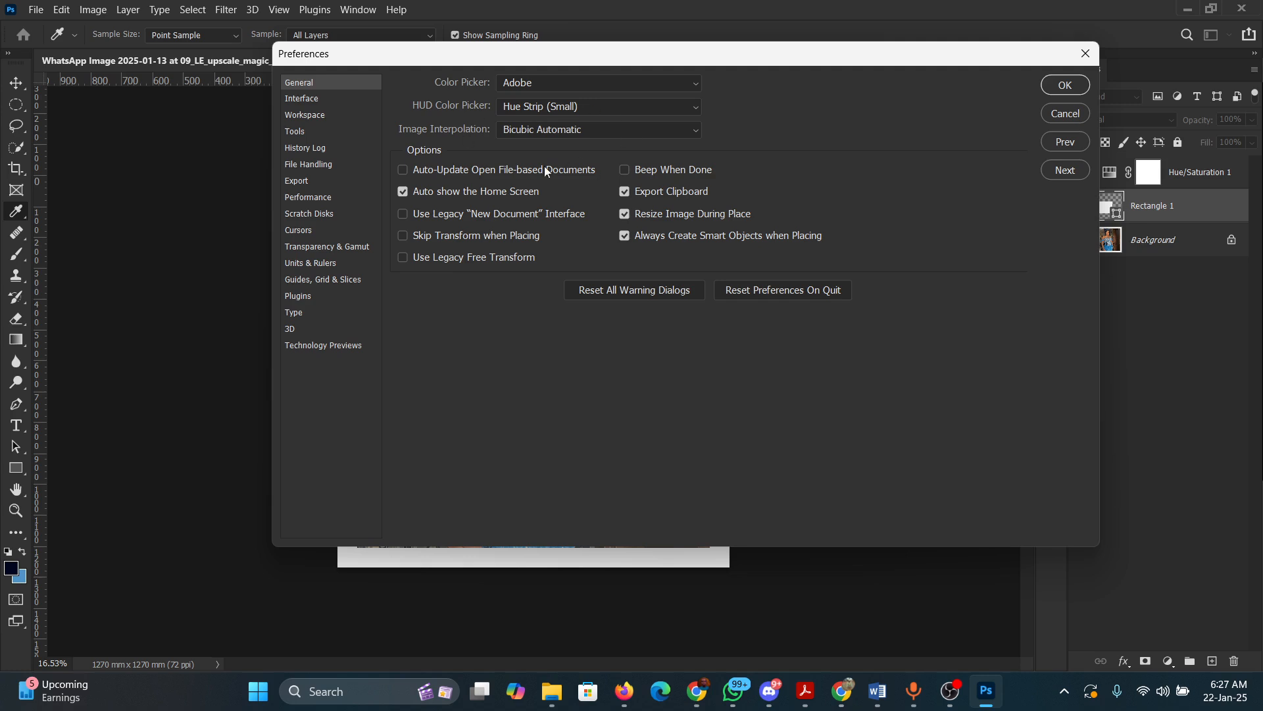
left_click(305, 99)
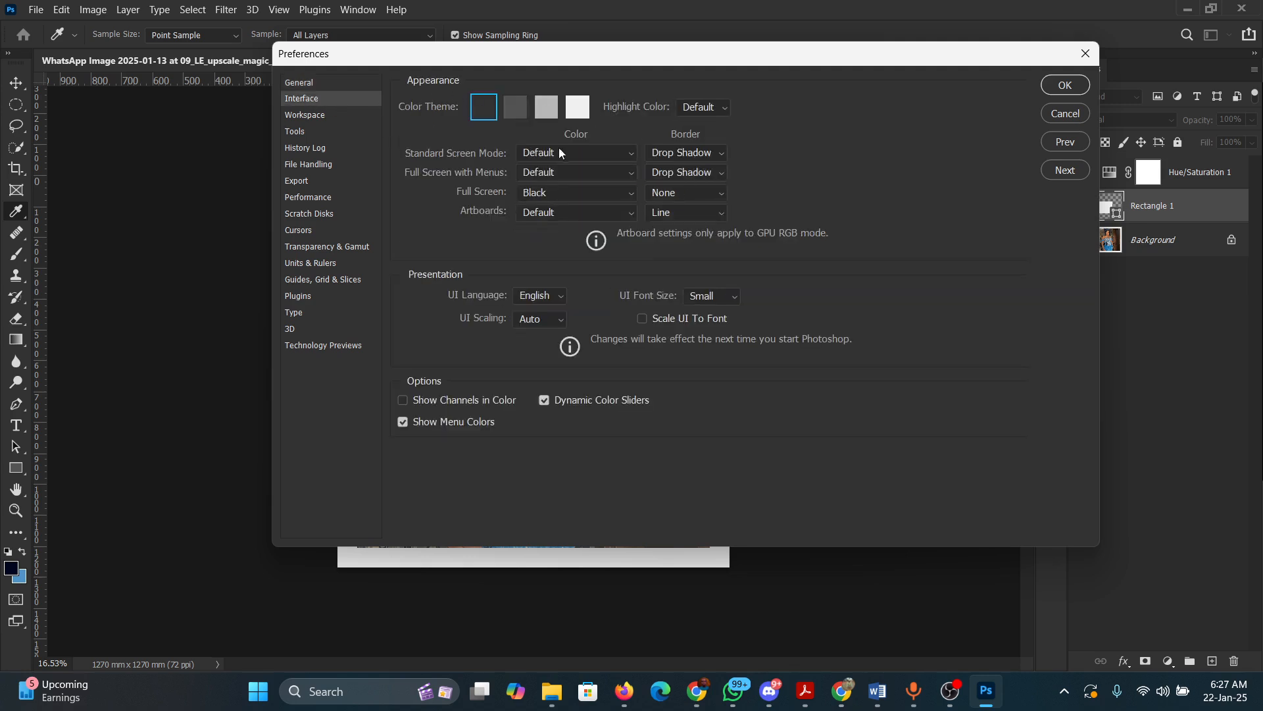
left_click(310, 115)
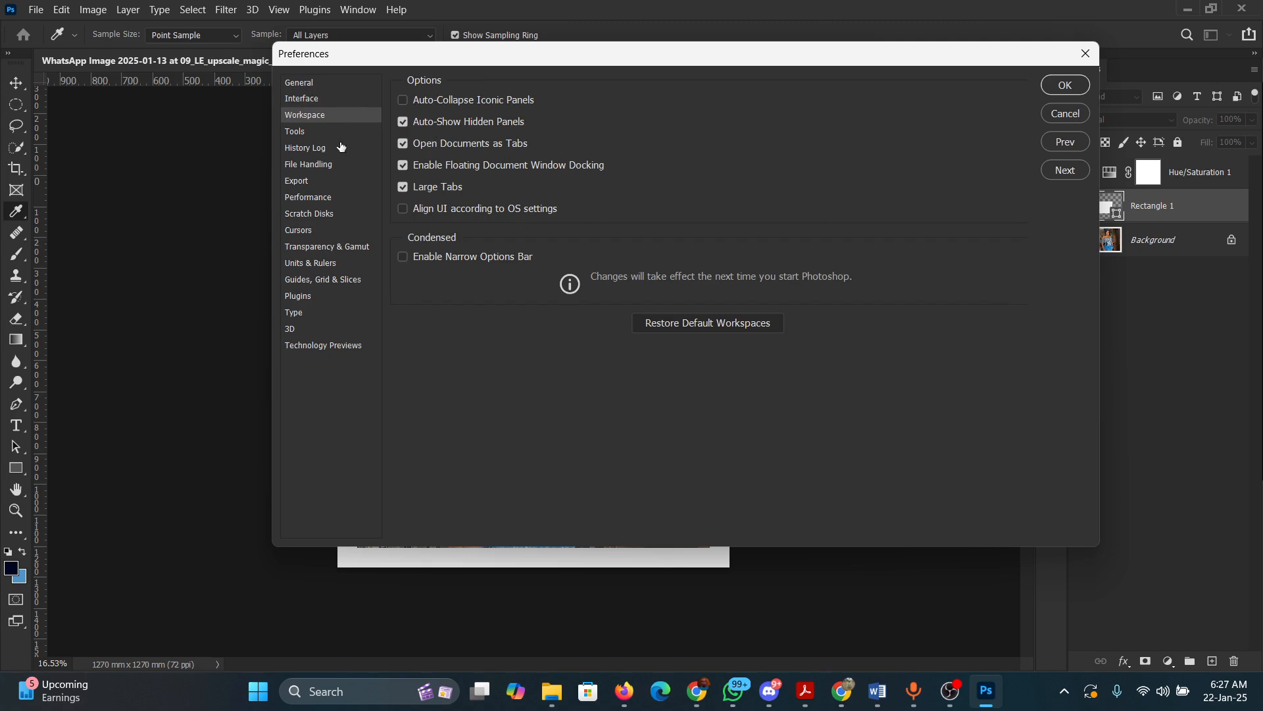
left_click(311, 134)
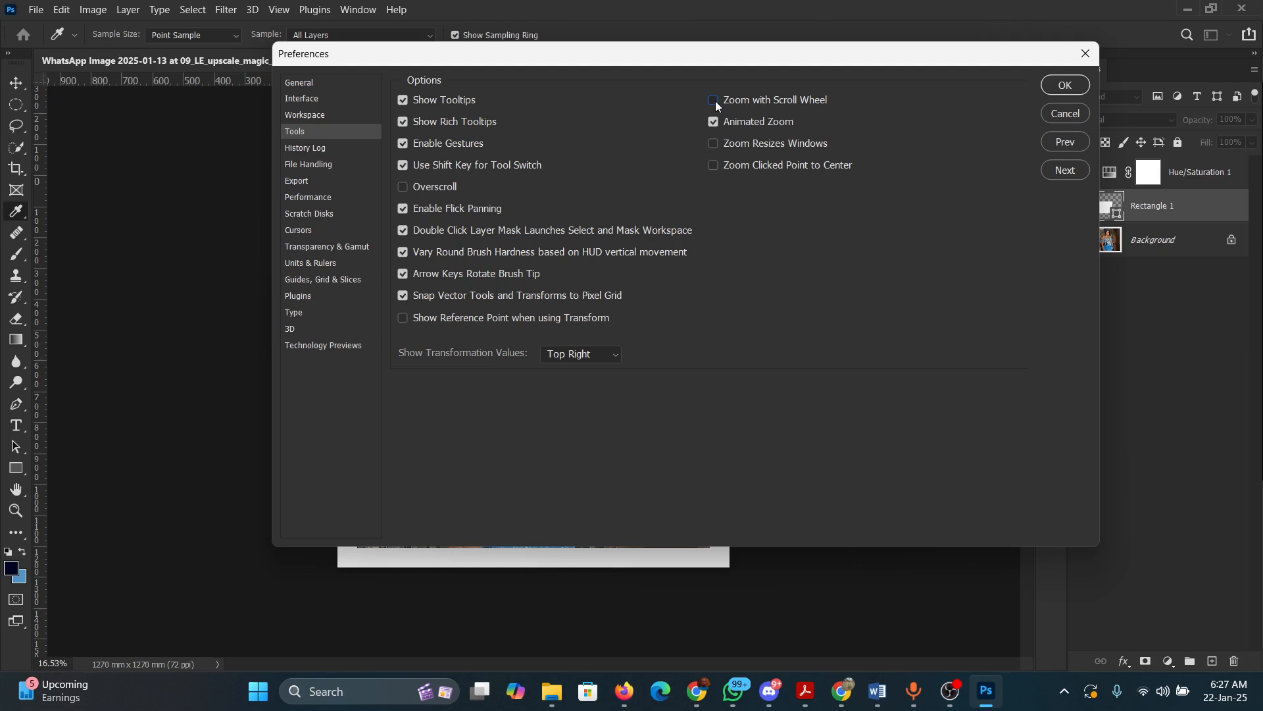
left_click(714, 101)
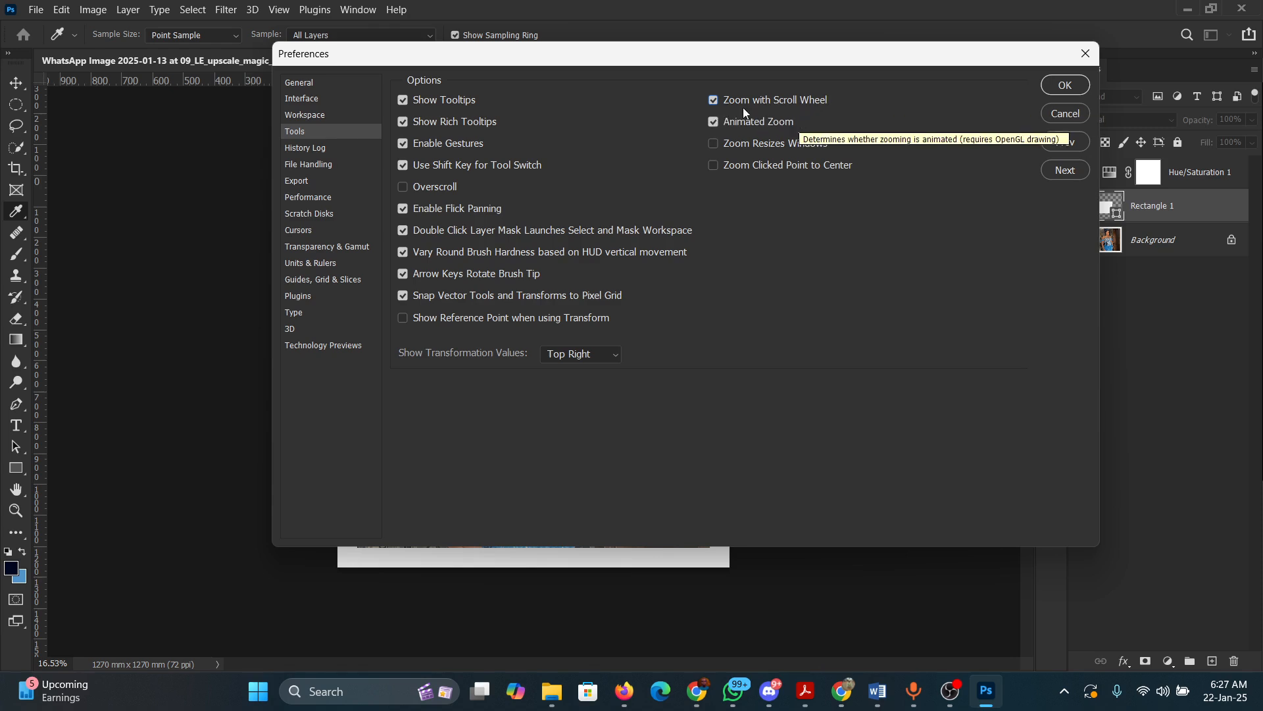
- Look through the History Log, File Handling and Export preferences
left_click(330, 149)
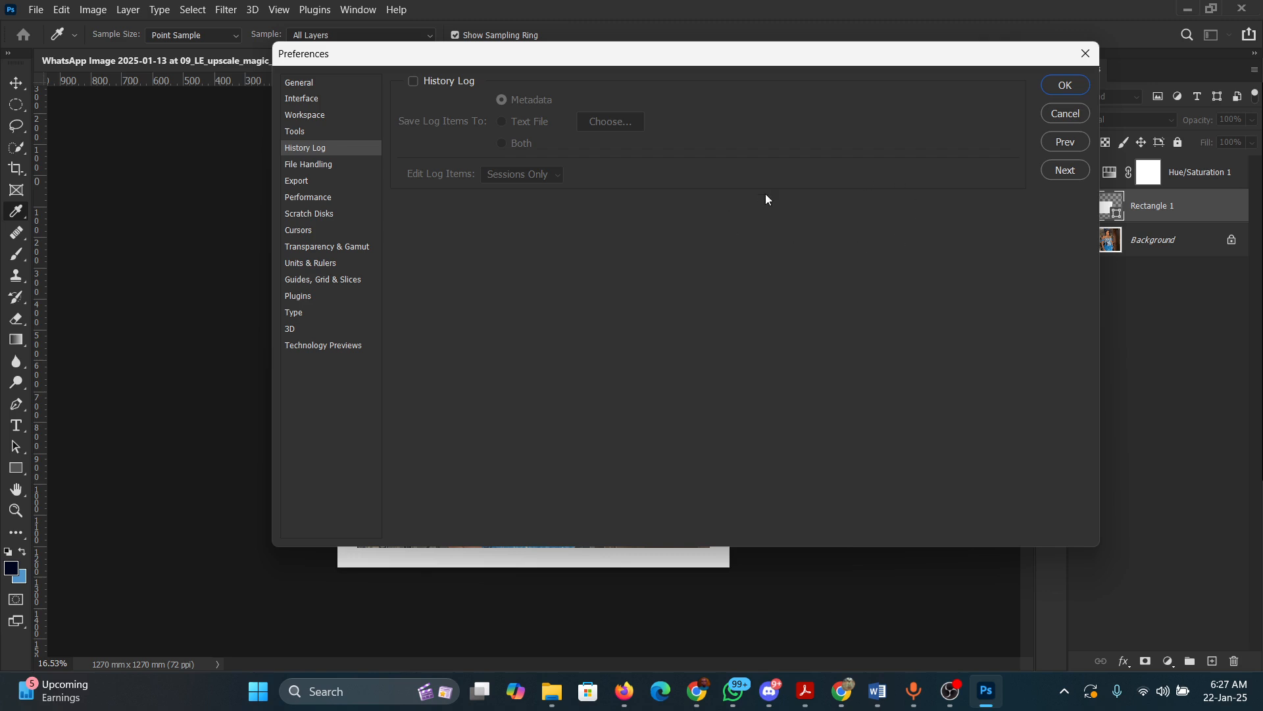
left_click(298, 164)
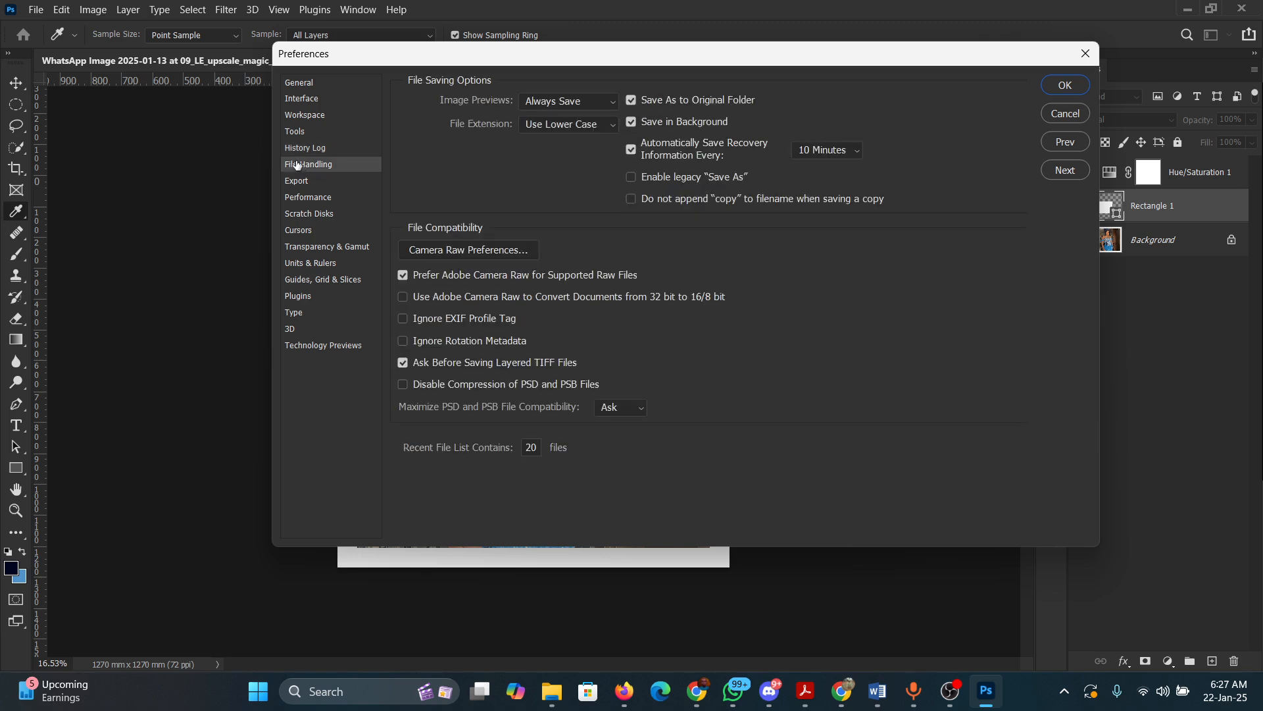
left_click(303, 181)
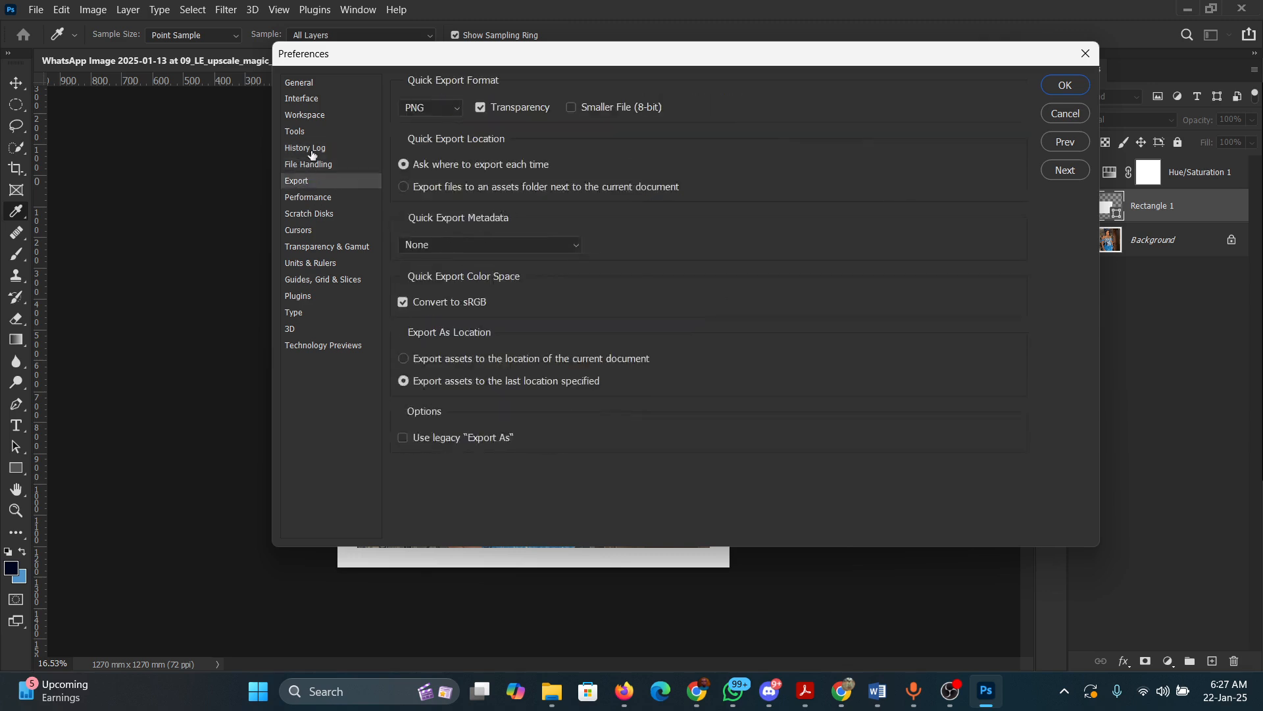
left_click(310, 148)
left_click(309, 165)
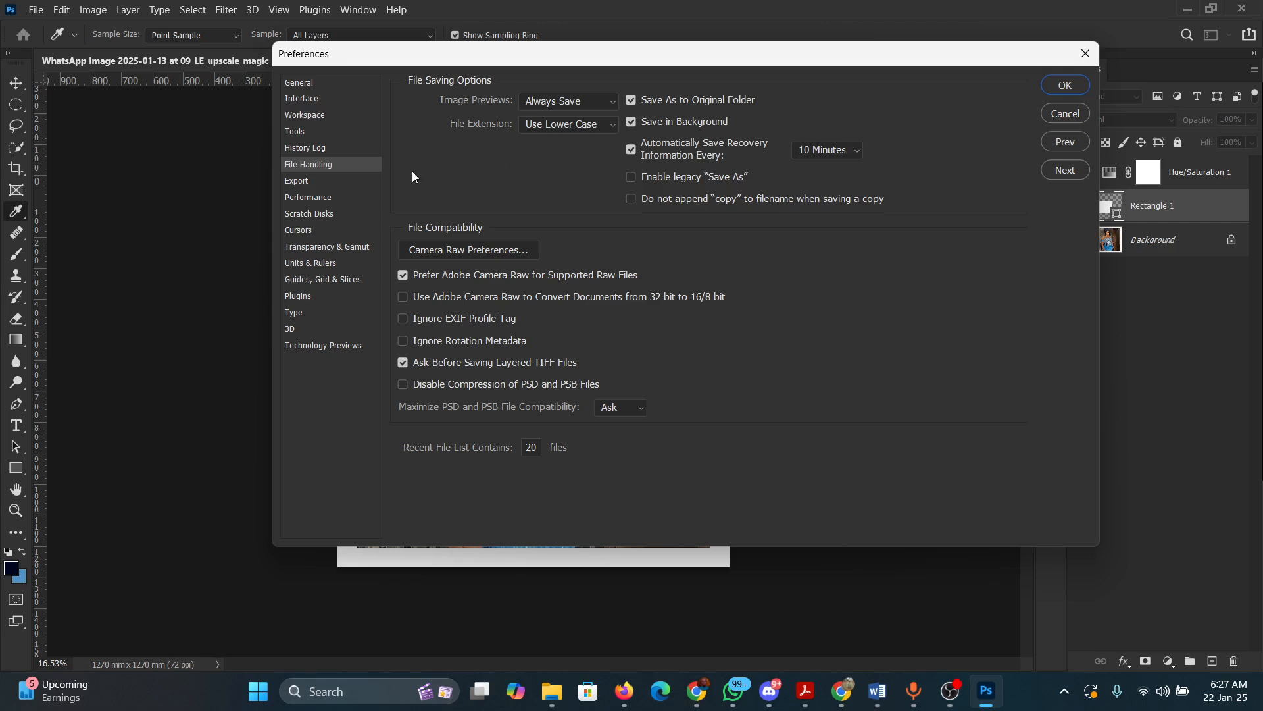
left_click(299, 182)
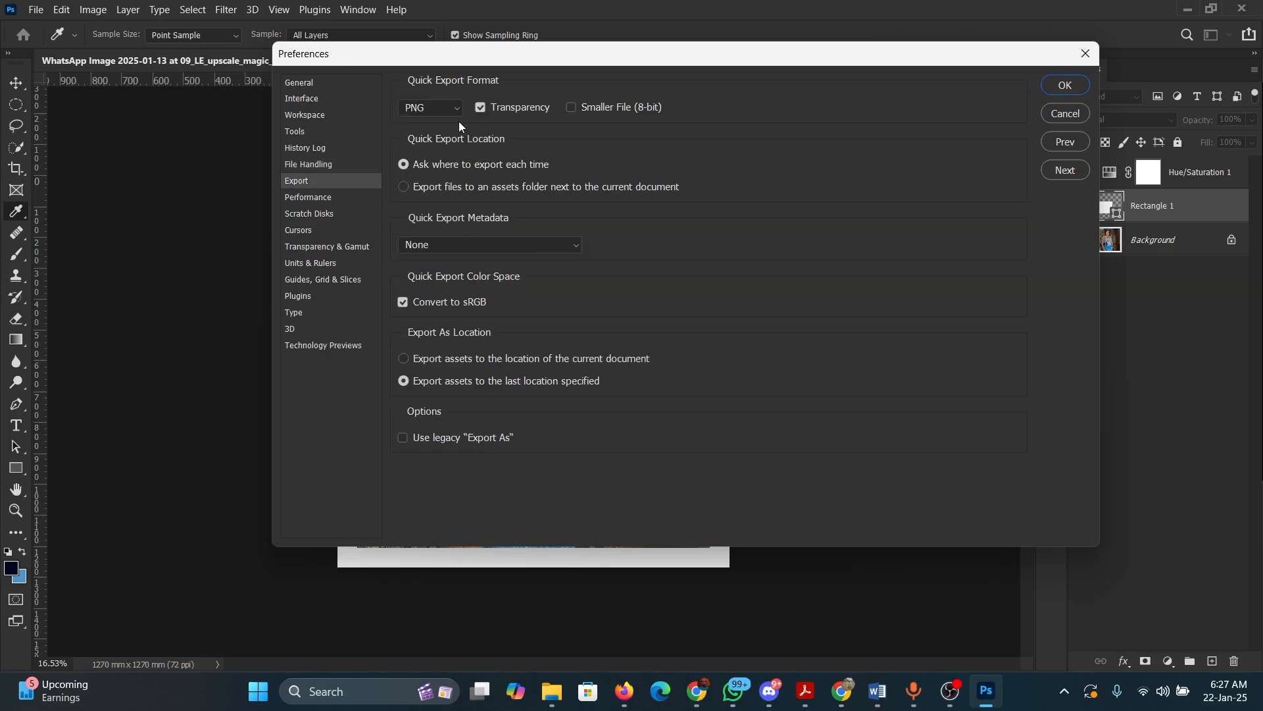
- Set the History States to 100 in the Performance preferences
left_click(307, 198)
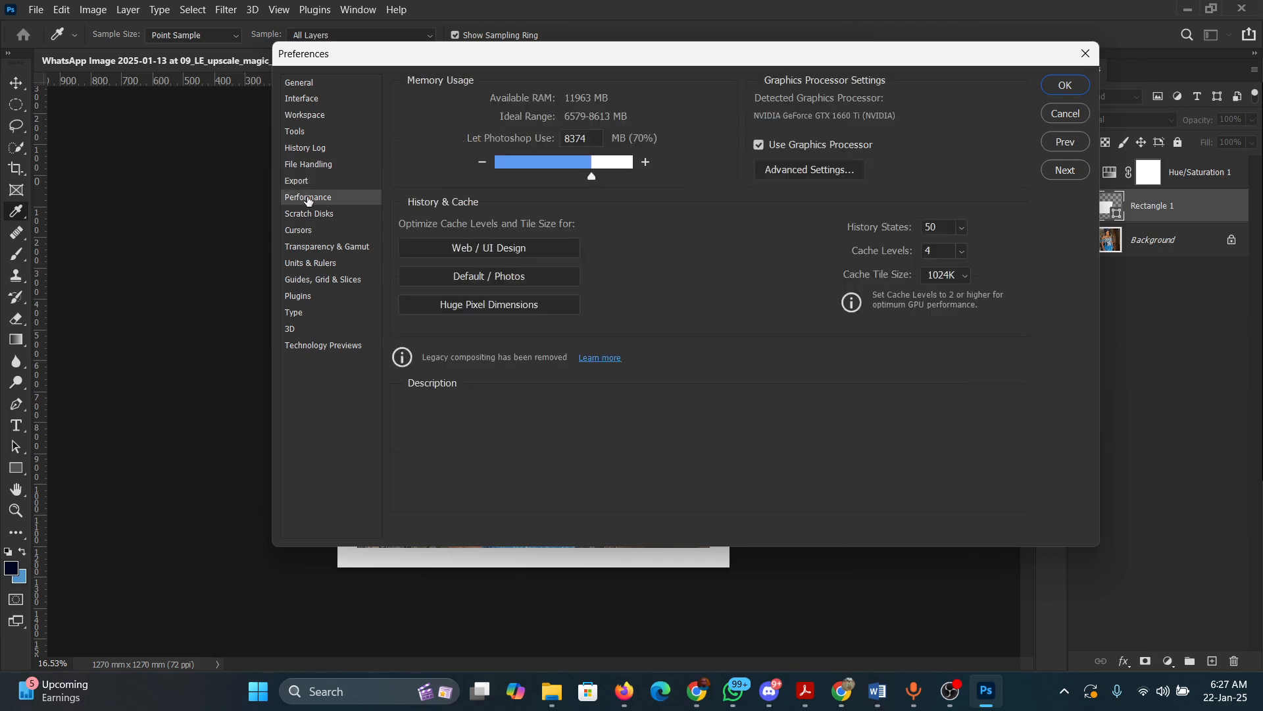
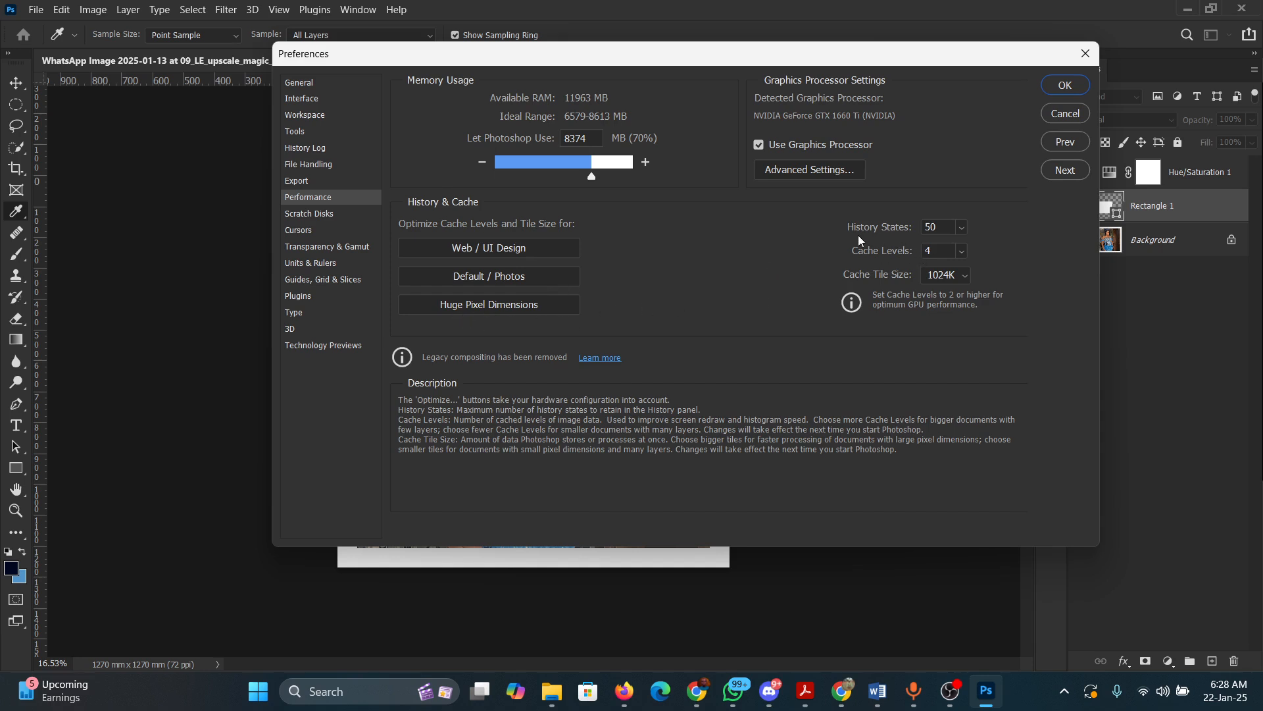
left_click(962, 228)
left_click_drag(970, 247, 988, 239)
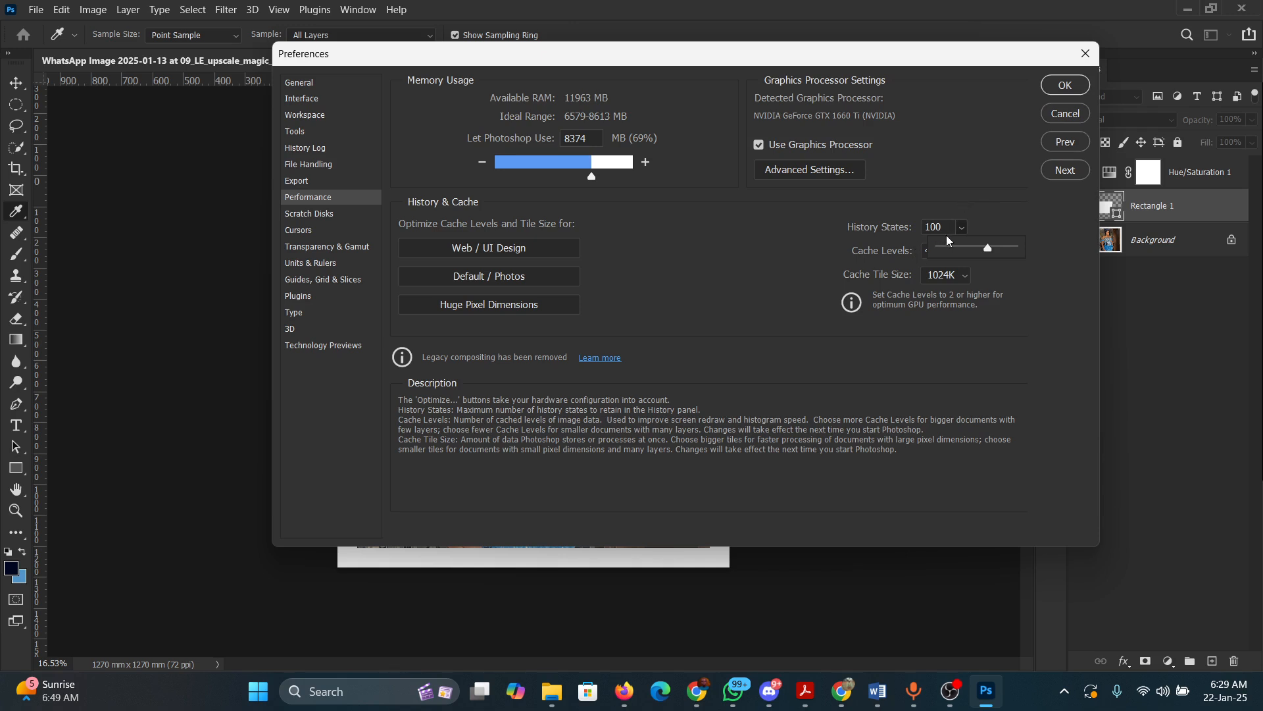
- Review the Scratch Disks, Cursors, Transparency & Gamut, Units & Rulers and Plugins preferences, and apply the Preferences changes
left_click(321, 214)
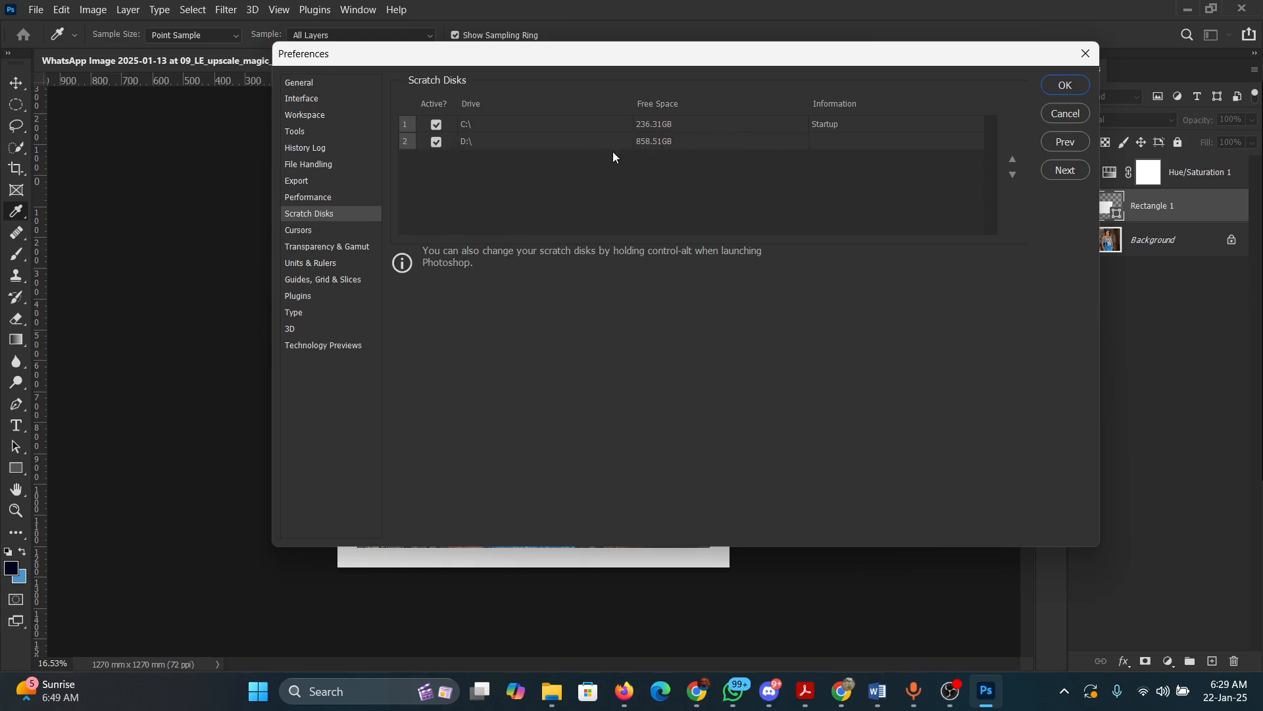
left_click(323, 233)
left_click(310, 247)
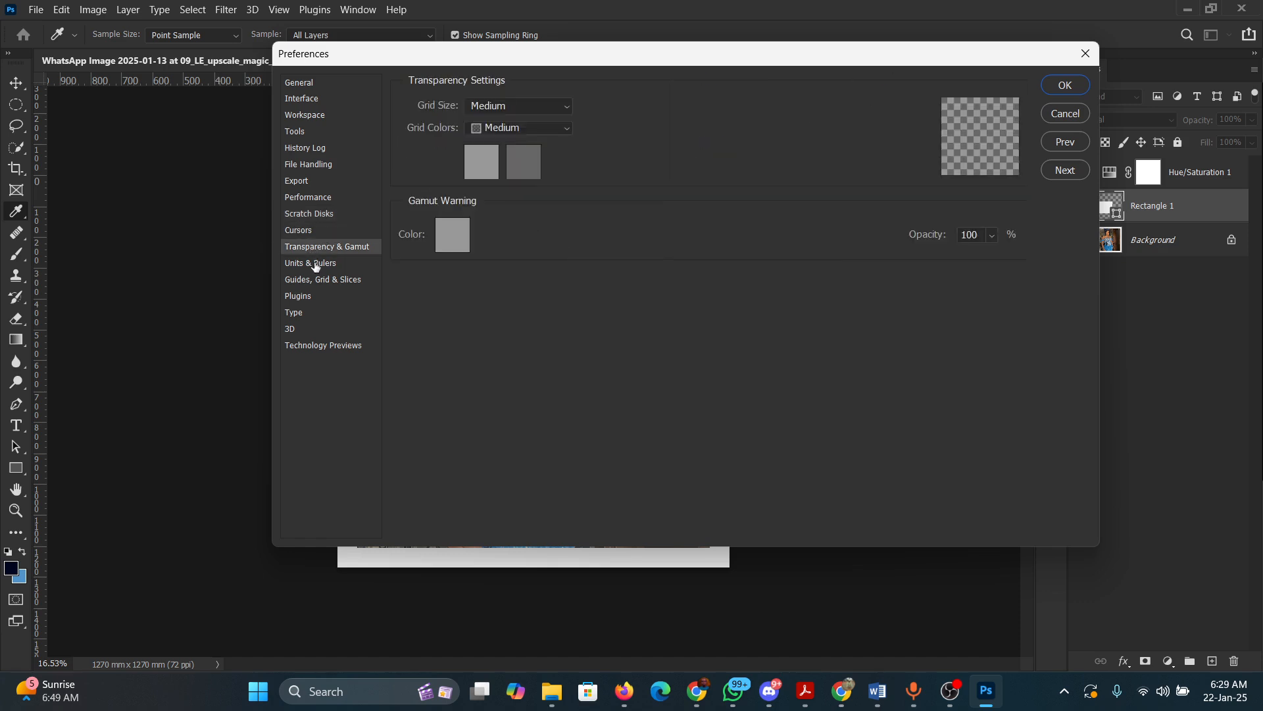
left_click(308, 266)
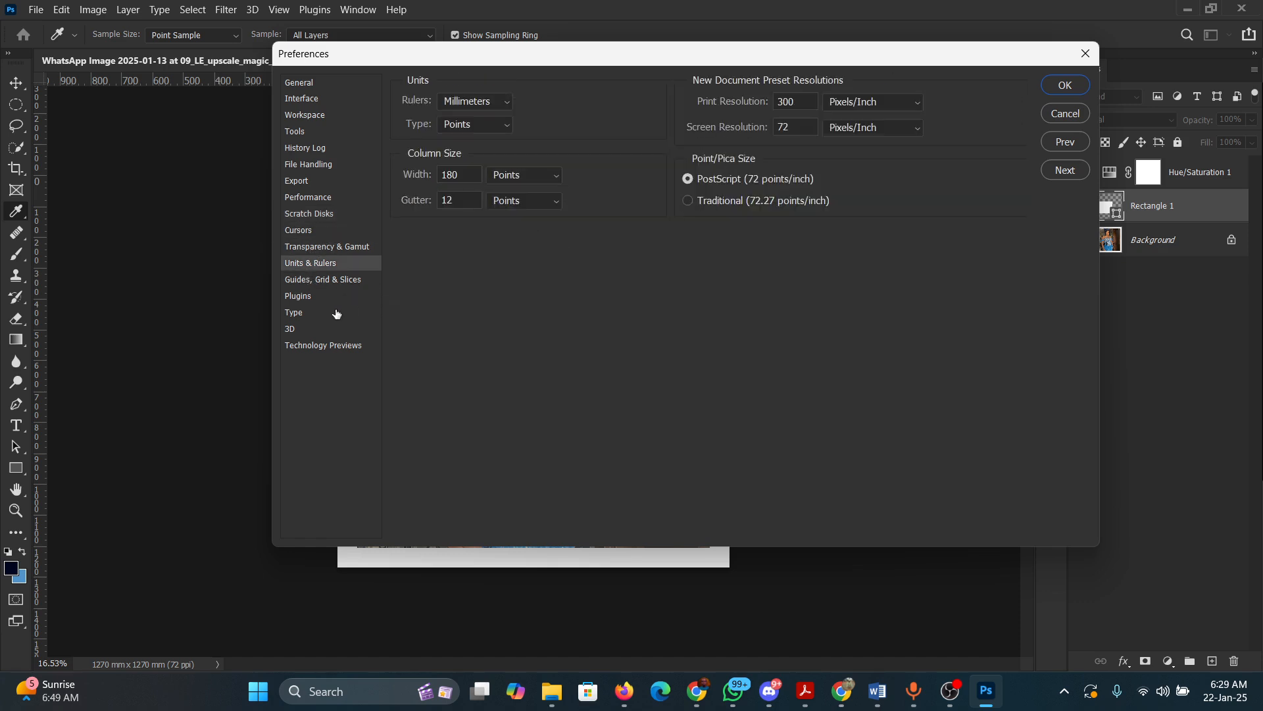
left_click(315, 300)
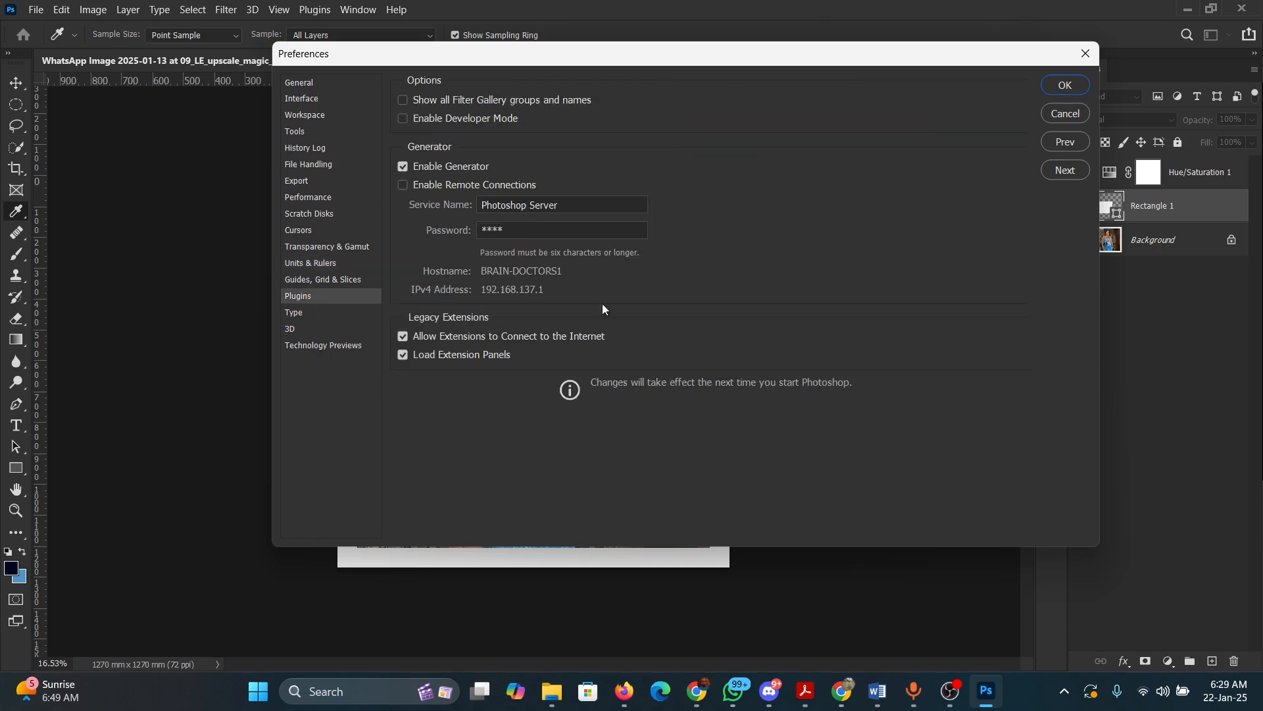
left_click(1066, 89)
- Activate the Move tool and zoom the photo repeatedly in and out to test the scroll-wheel zoom
key("v")
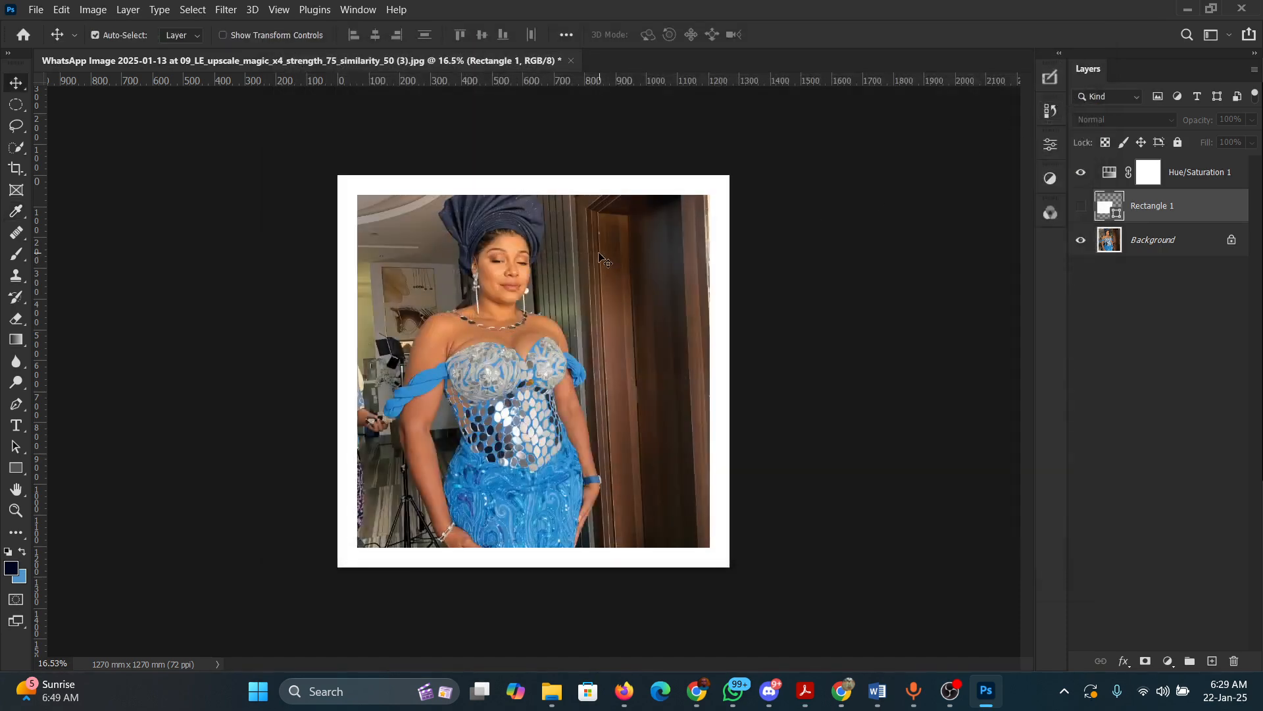
scroll(523, 223, "down", 2)
scroll(522, 218, "down", 3)
scroll(523, 222, "up", 4)
scroll(523, 221, "down", 4)
scroll(523, 222, "up", 4)
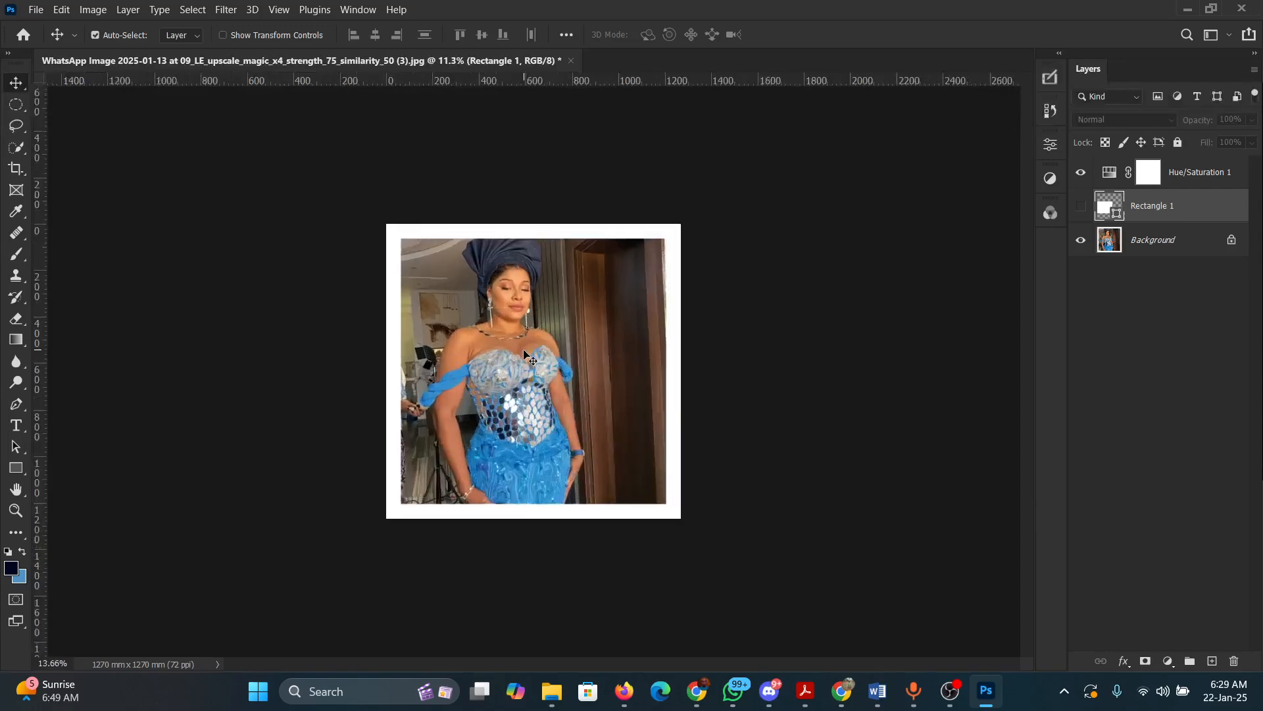
scroll(524, 350, "down", 4)
scroll(525, 356, "up", 4)
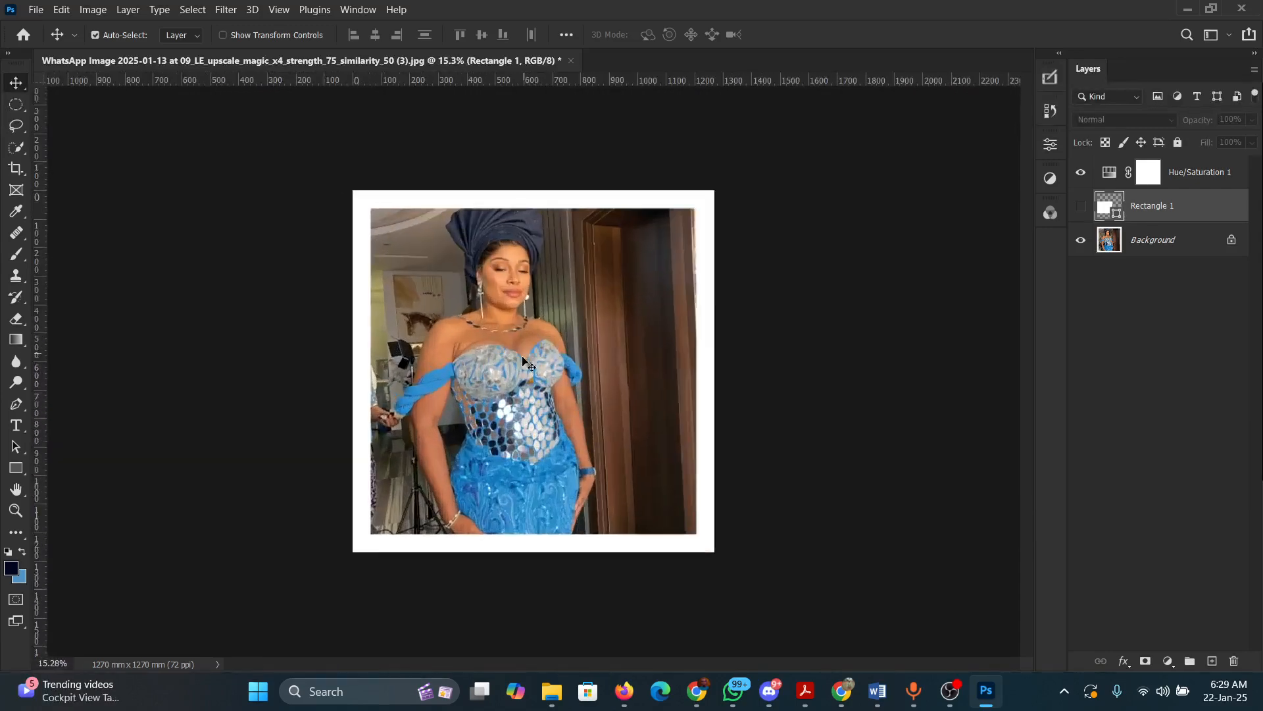
scroll(520, 362, "up", 1)
scroll(520, 363, "down", 4)
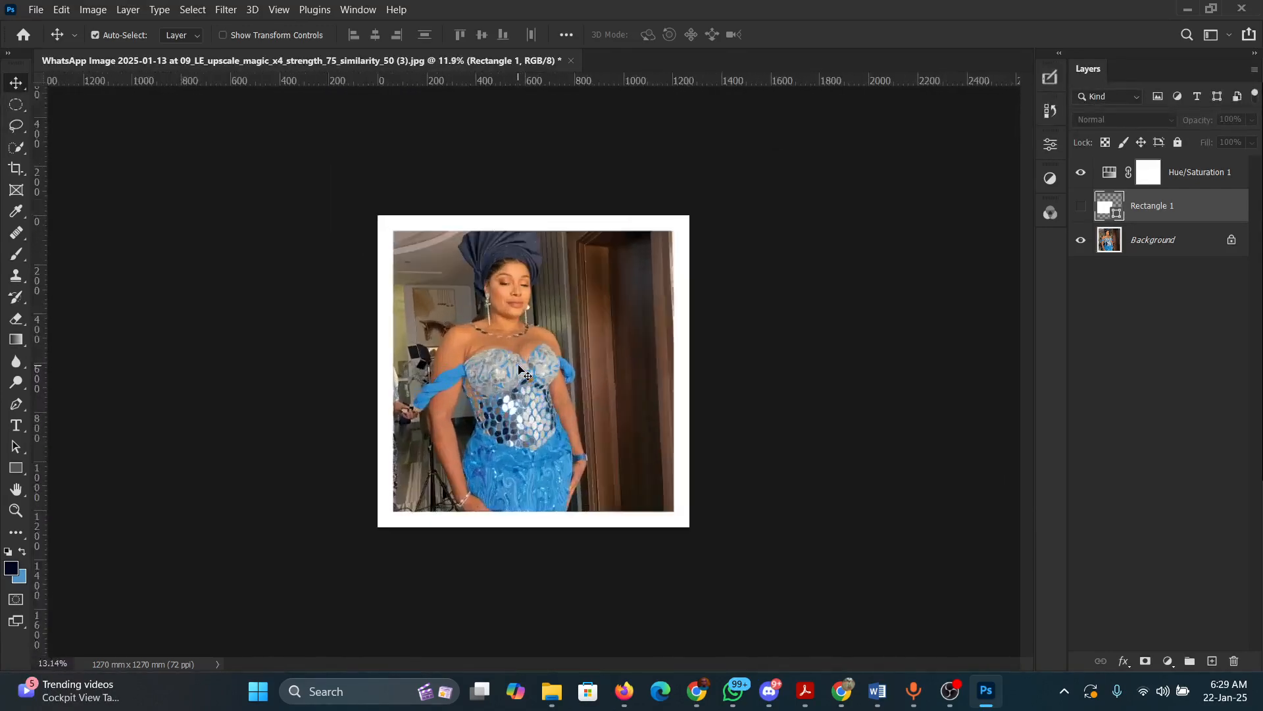
scroll(520, 367, "up", 3)
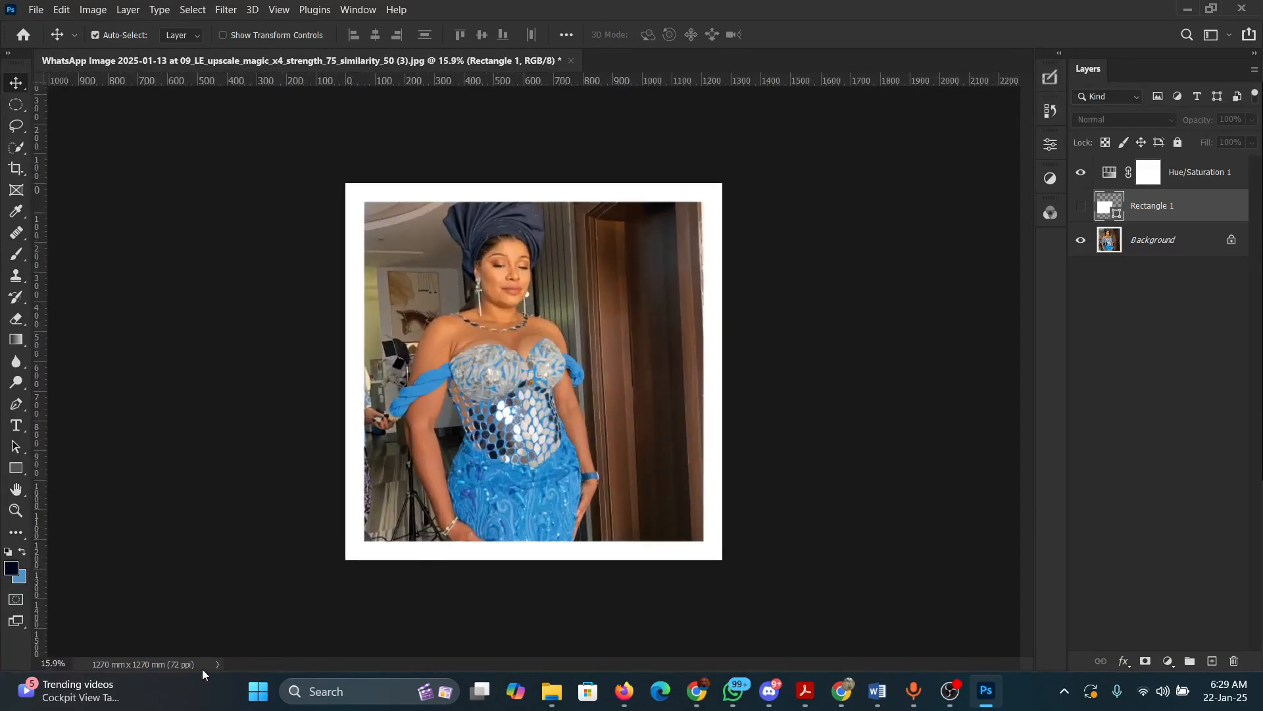
- View the Efficiency and Scratch Sizes information for the document in the status bar
left_click(219, 664)
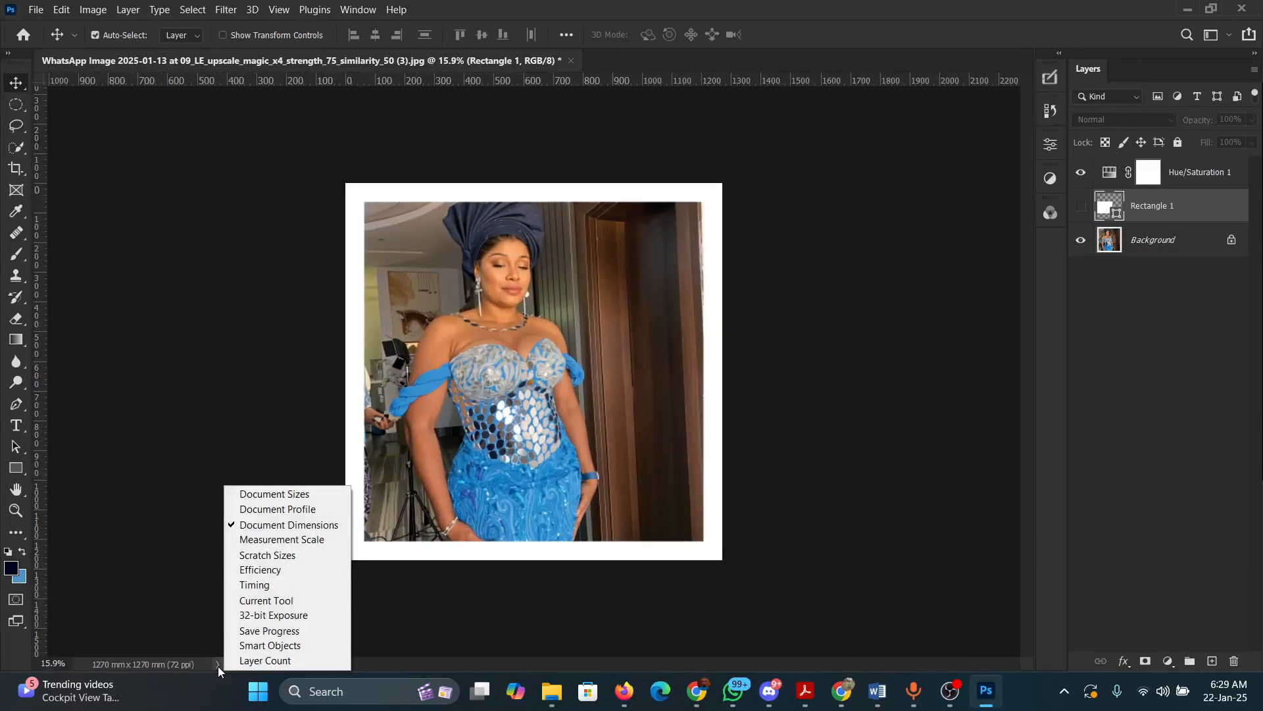
left_click(256, 575)
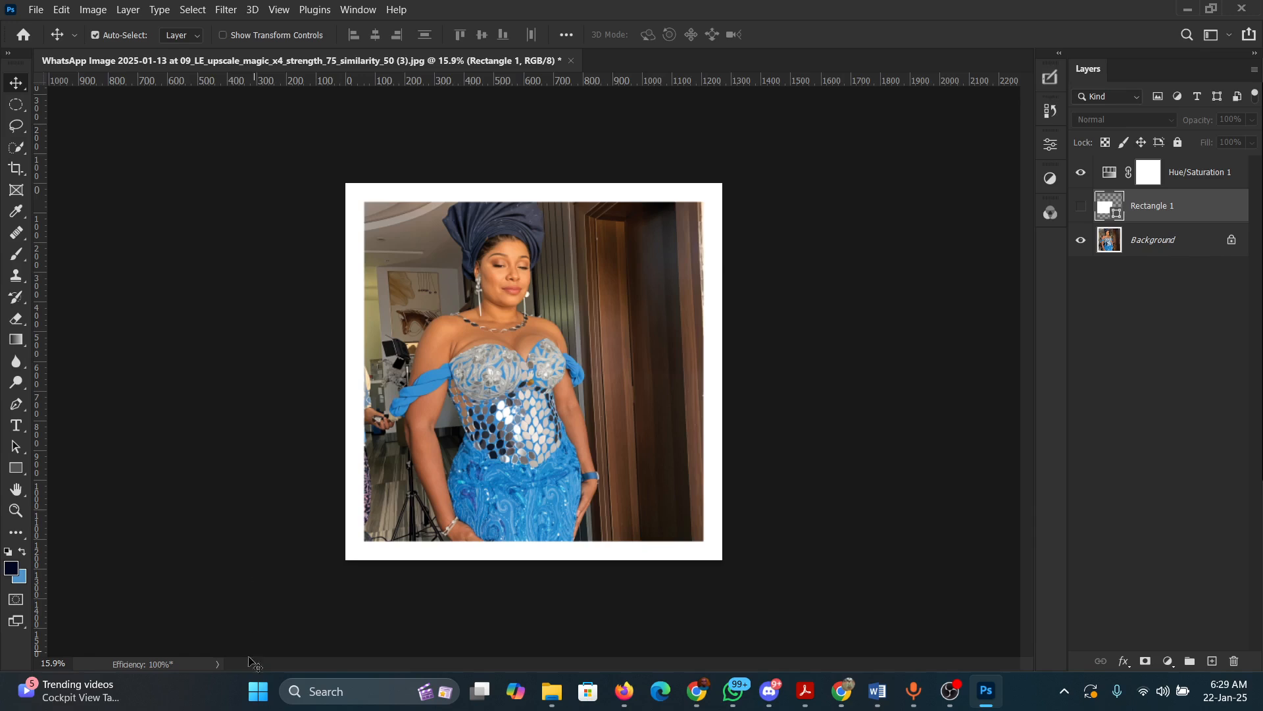
left_click(216, 663)
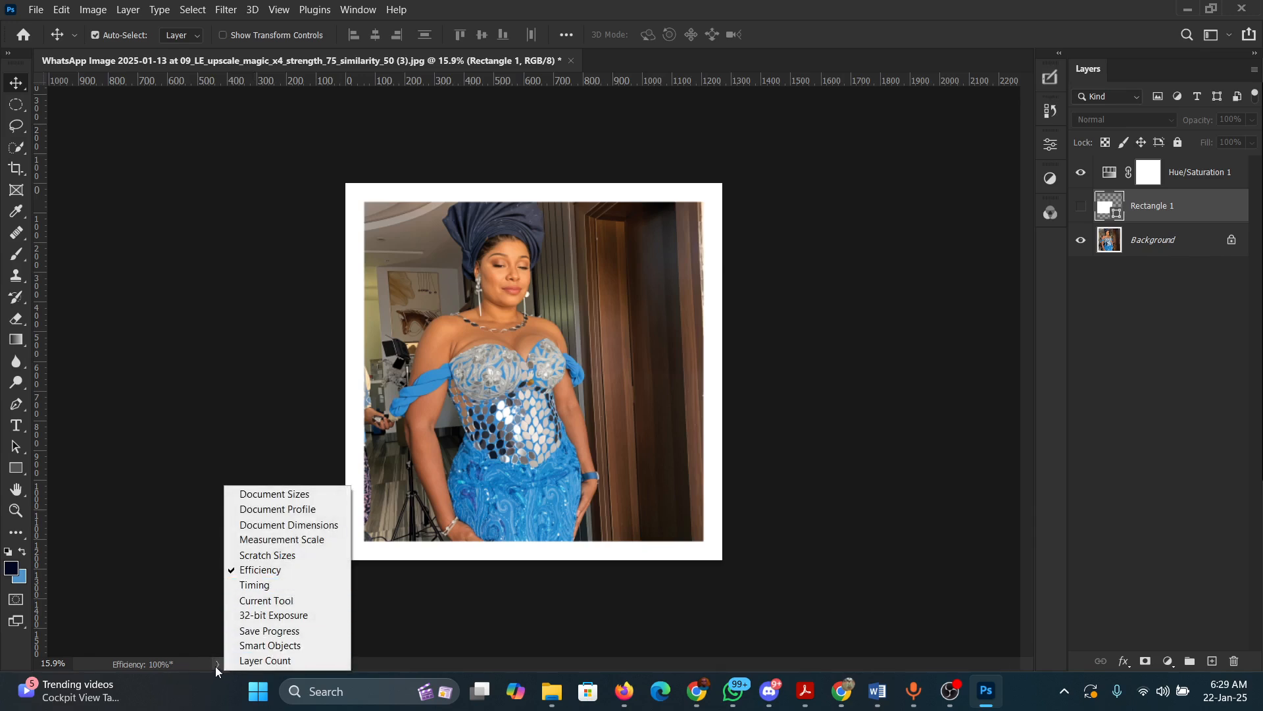
left_click(265, 566)
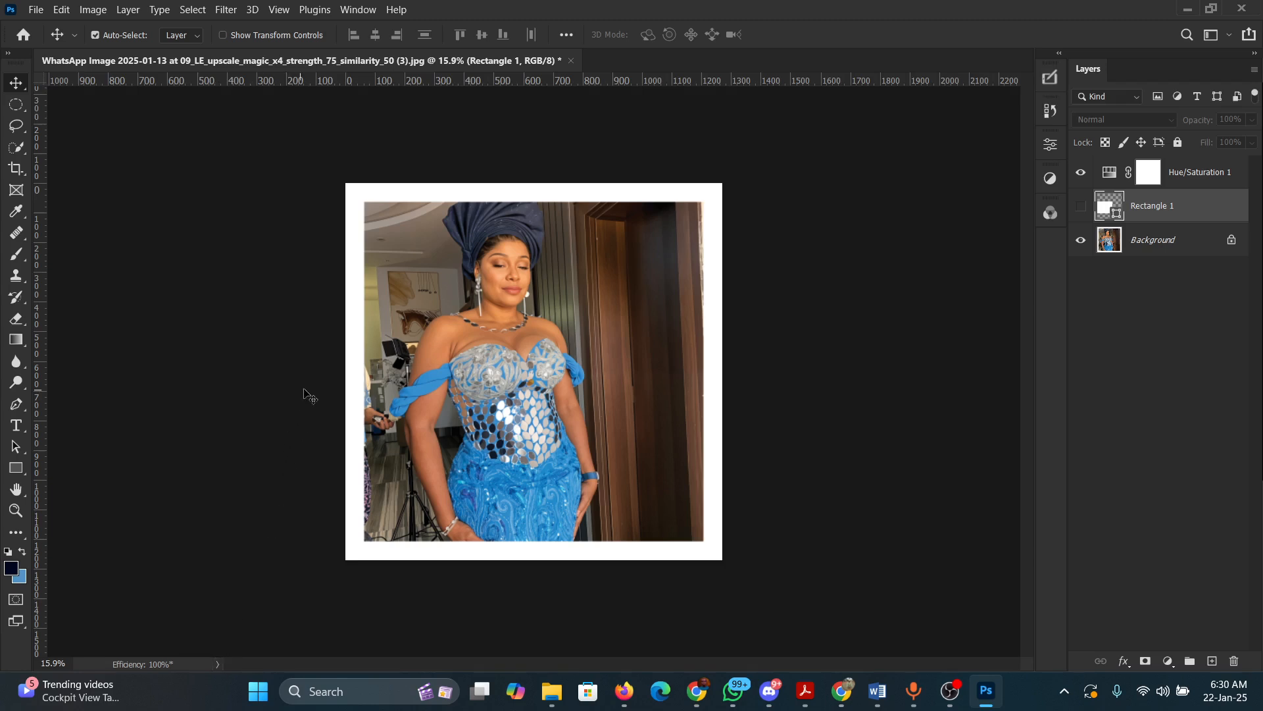
left_click(218, 664)
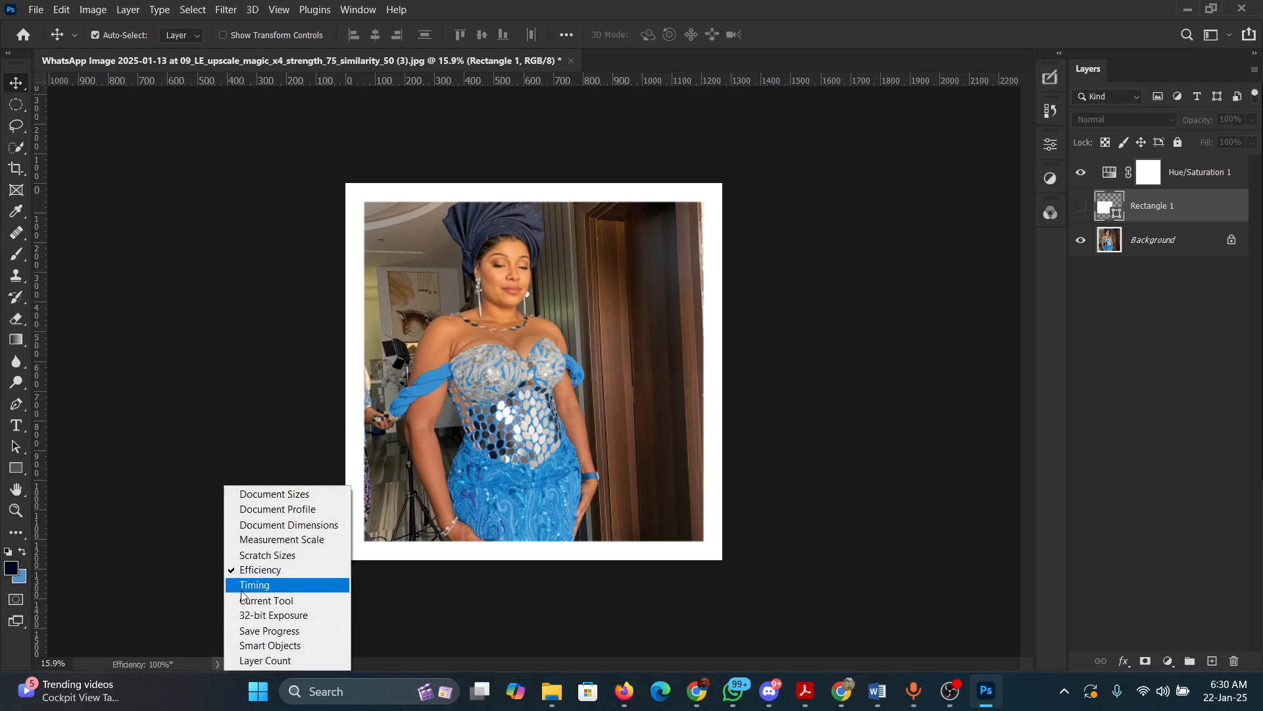
left_click(264, 555)
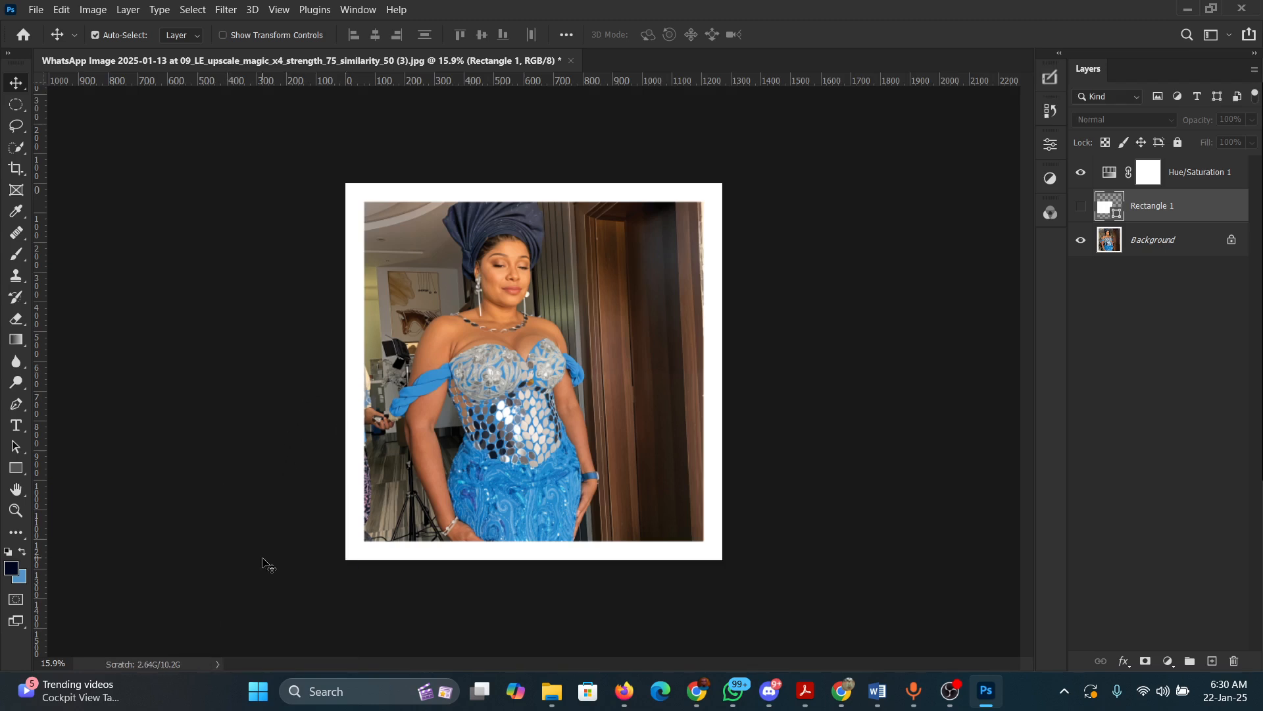
- View the Document Sizes, Document Profile and Document Dimensions information in the status bar
left_click(215, 664)
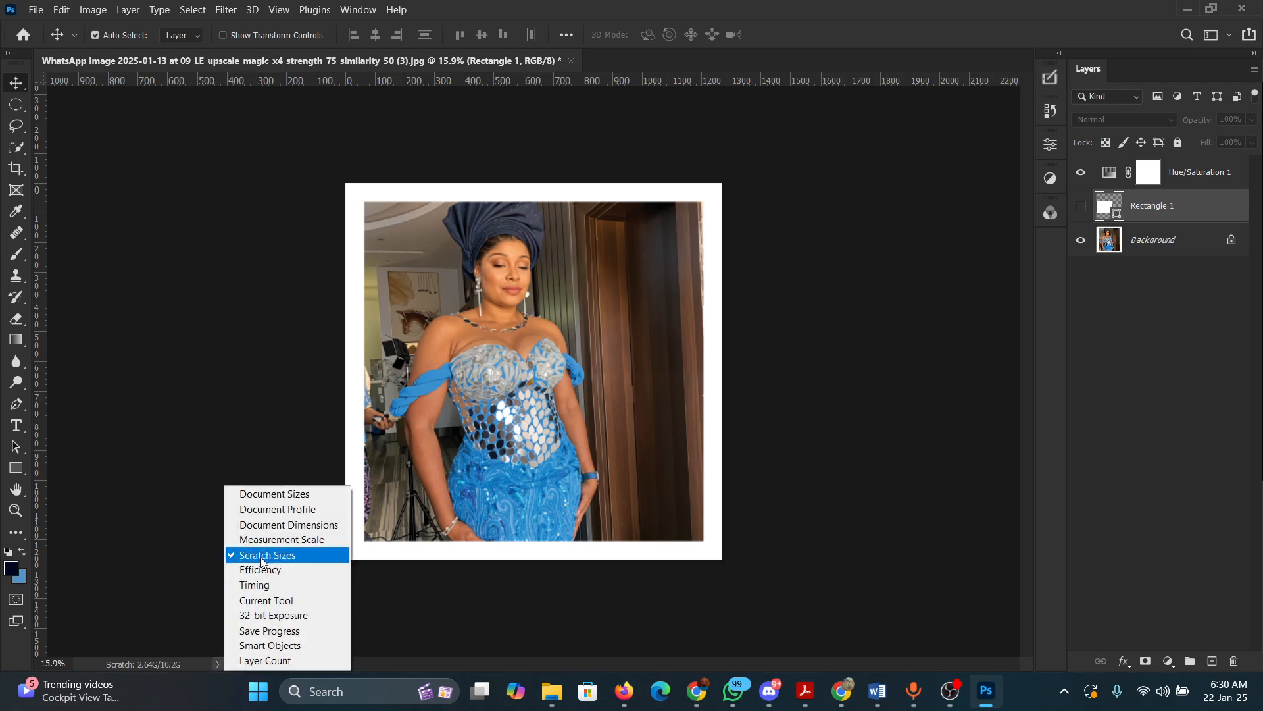
left_click(284, 496)
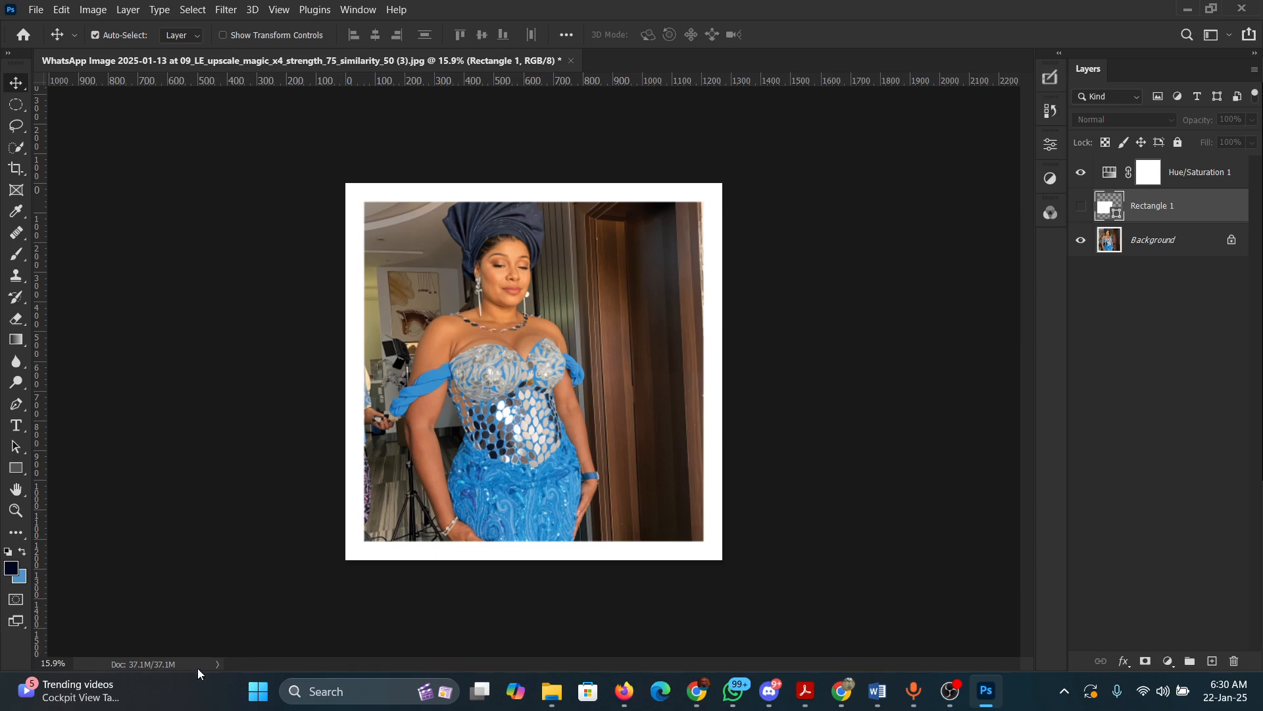
left_click(216, 663)
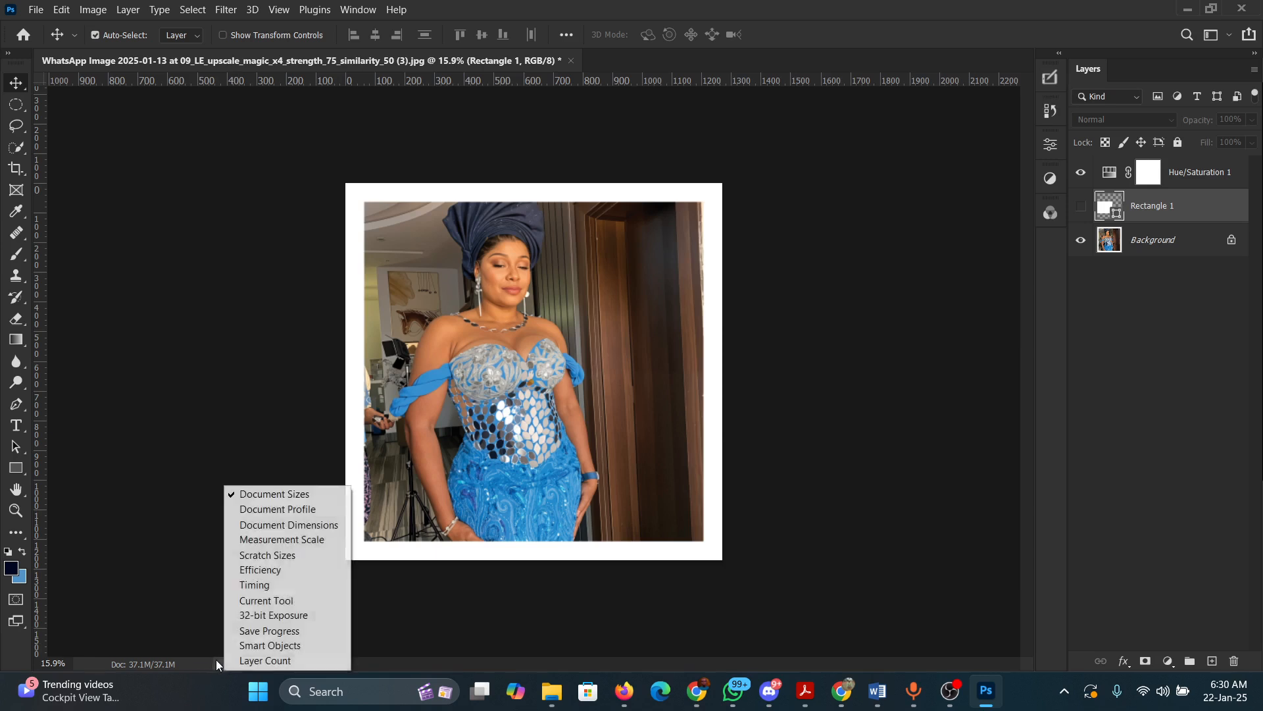
left_click(269, 511)
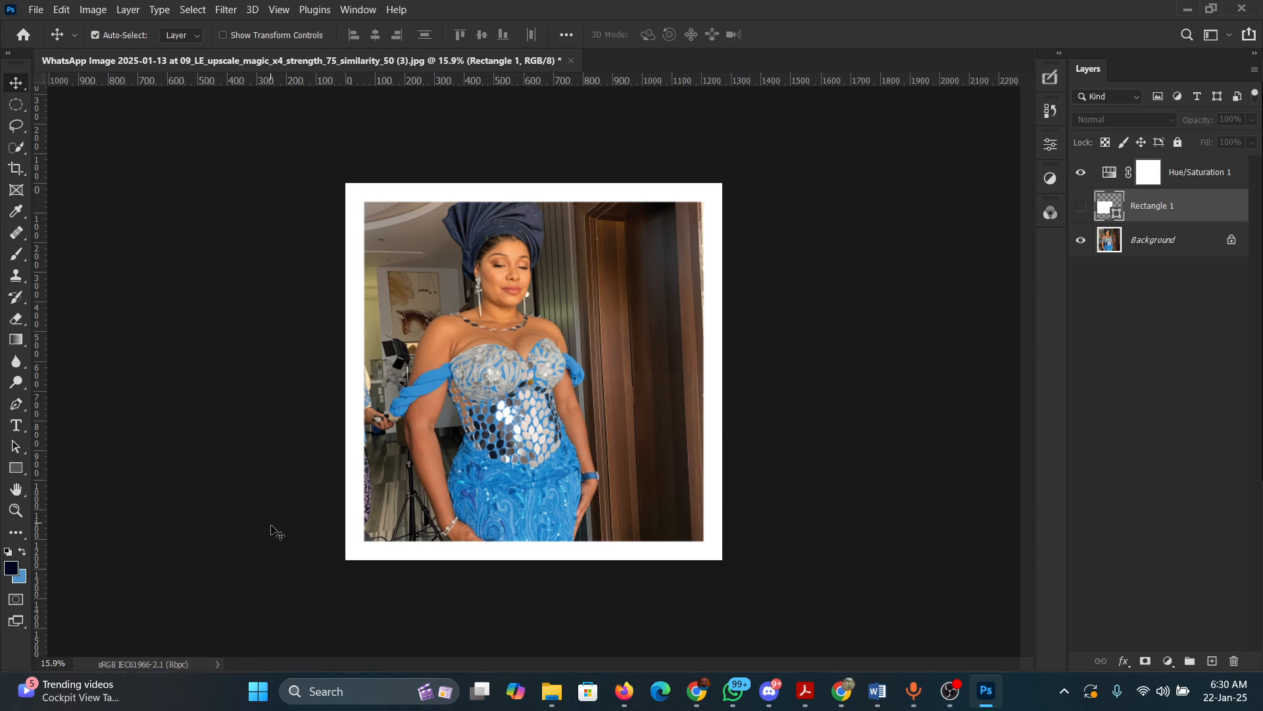
left_click(215, 664)
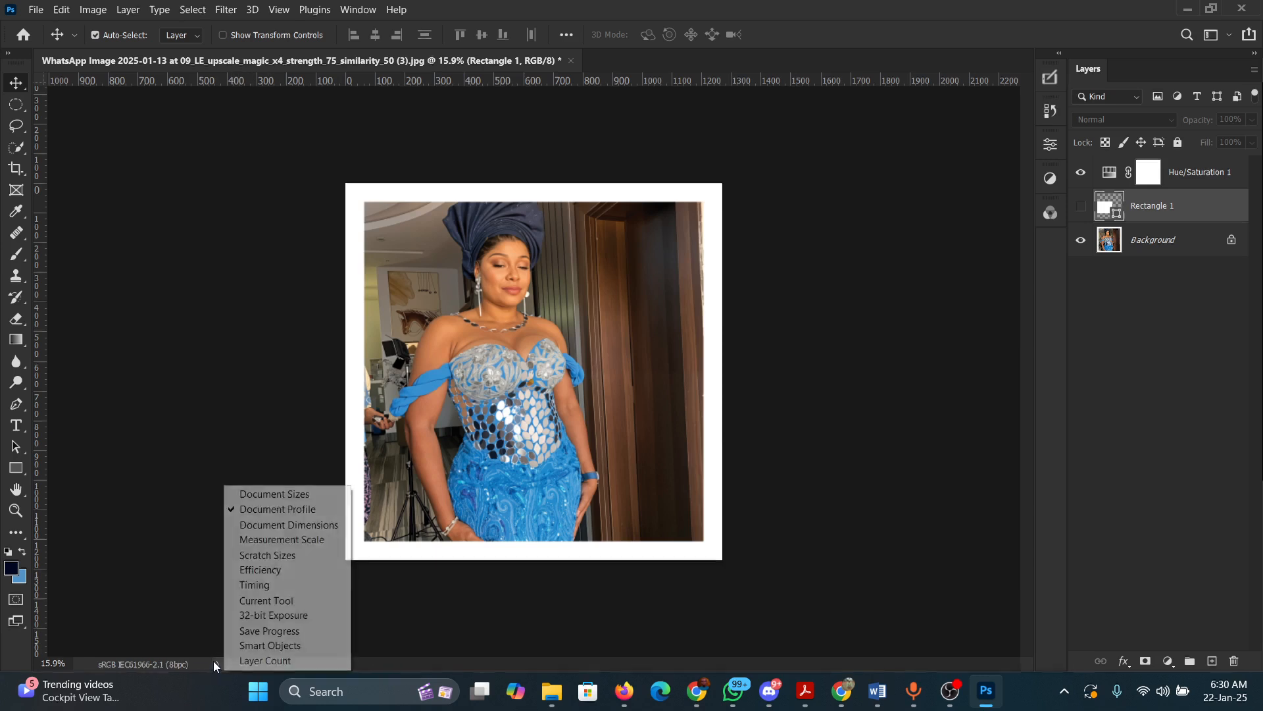
left_click(265, 530)
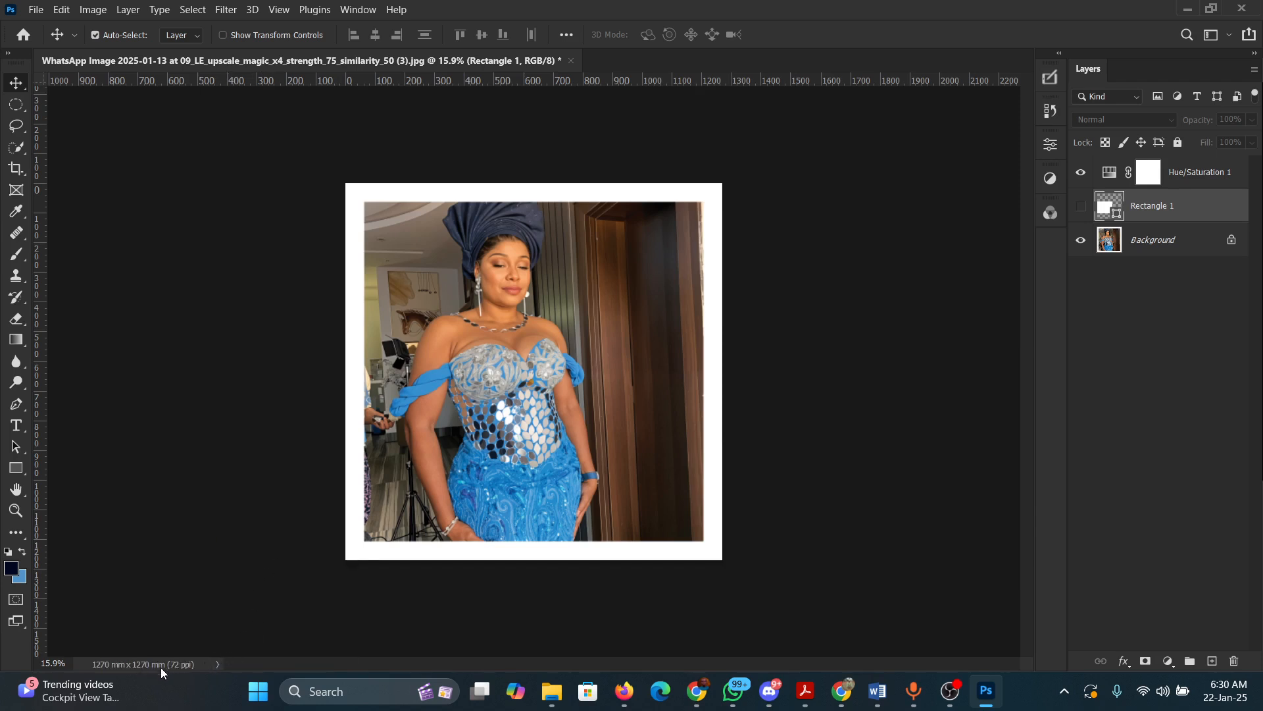
- Look at the status bar's Measurement Scale and Scratch Sizes information, and set it to show the Layer Count
left_click(218, 664)
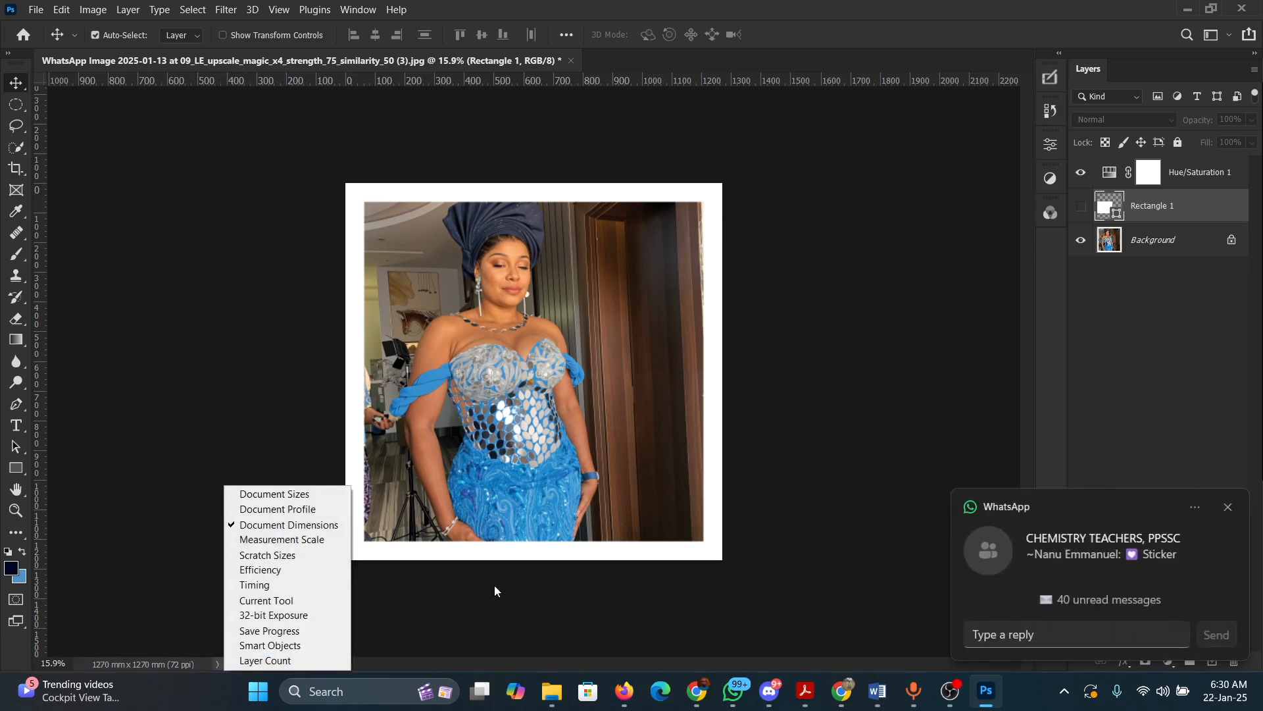
left_click(310, 538)
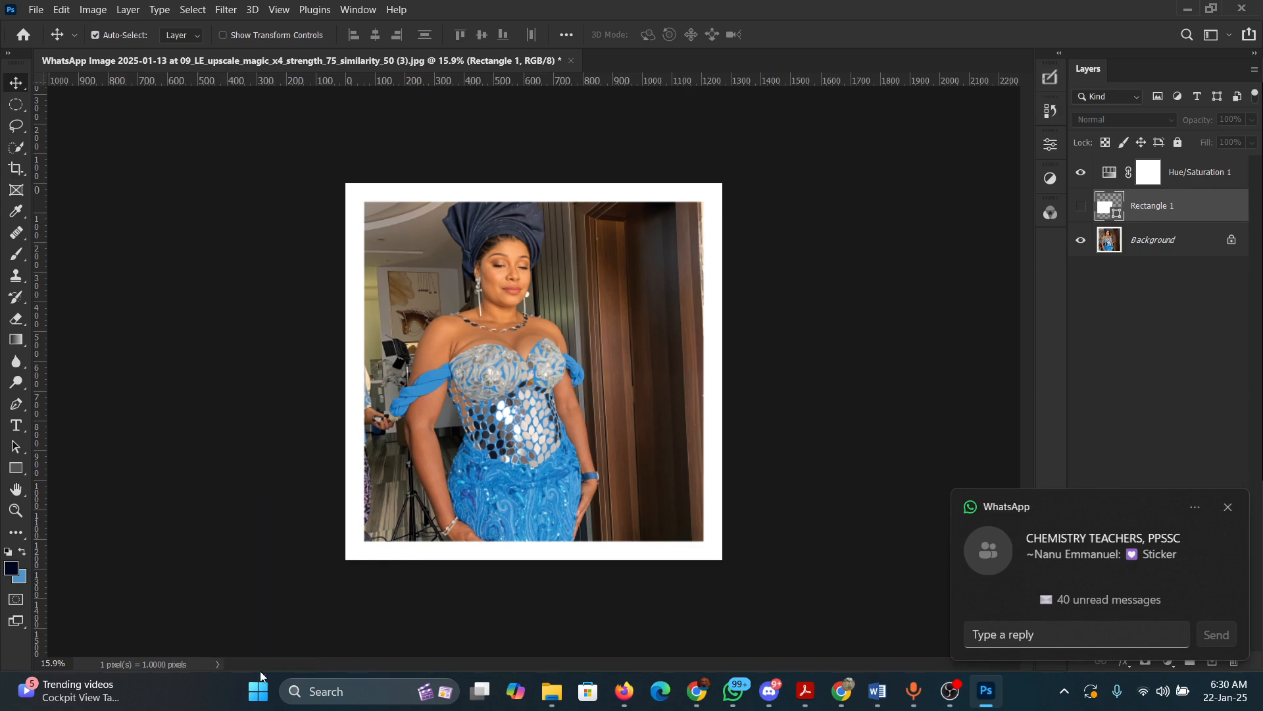
left_click(218, 665)
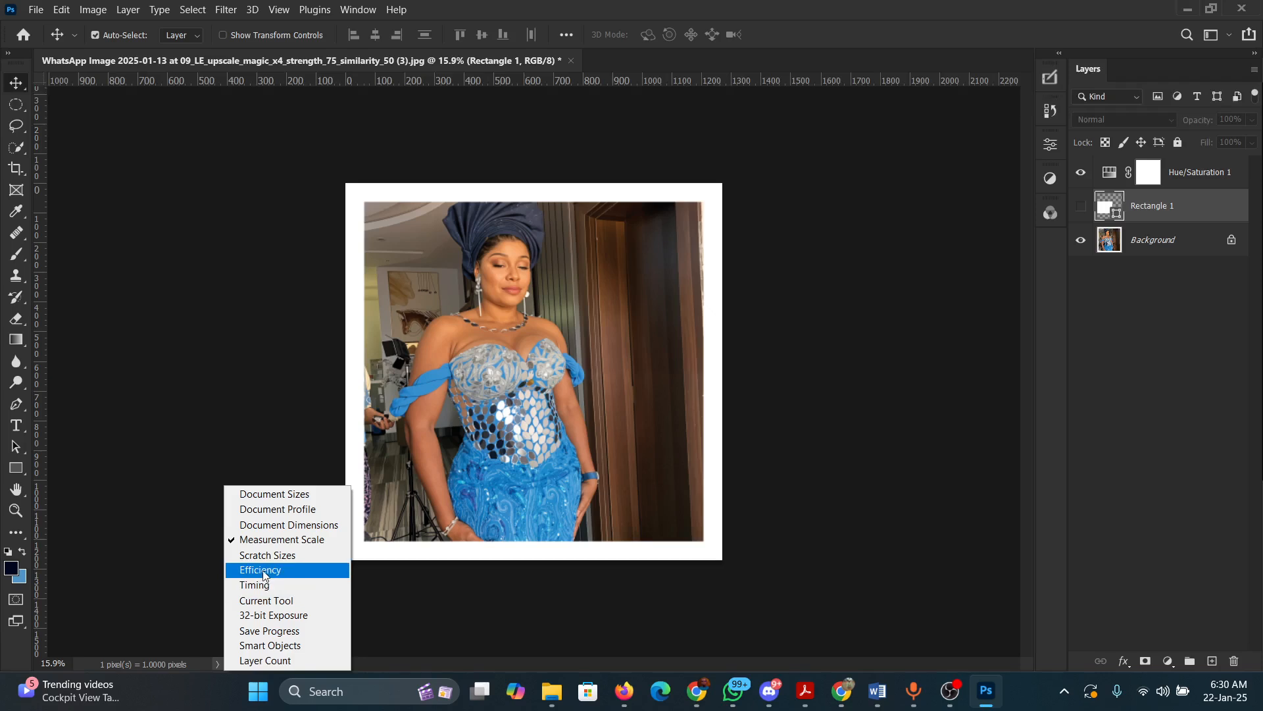
left_click(280, 561)
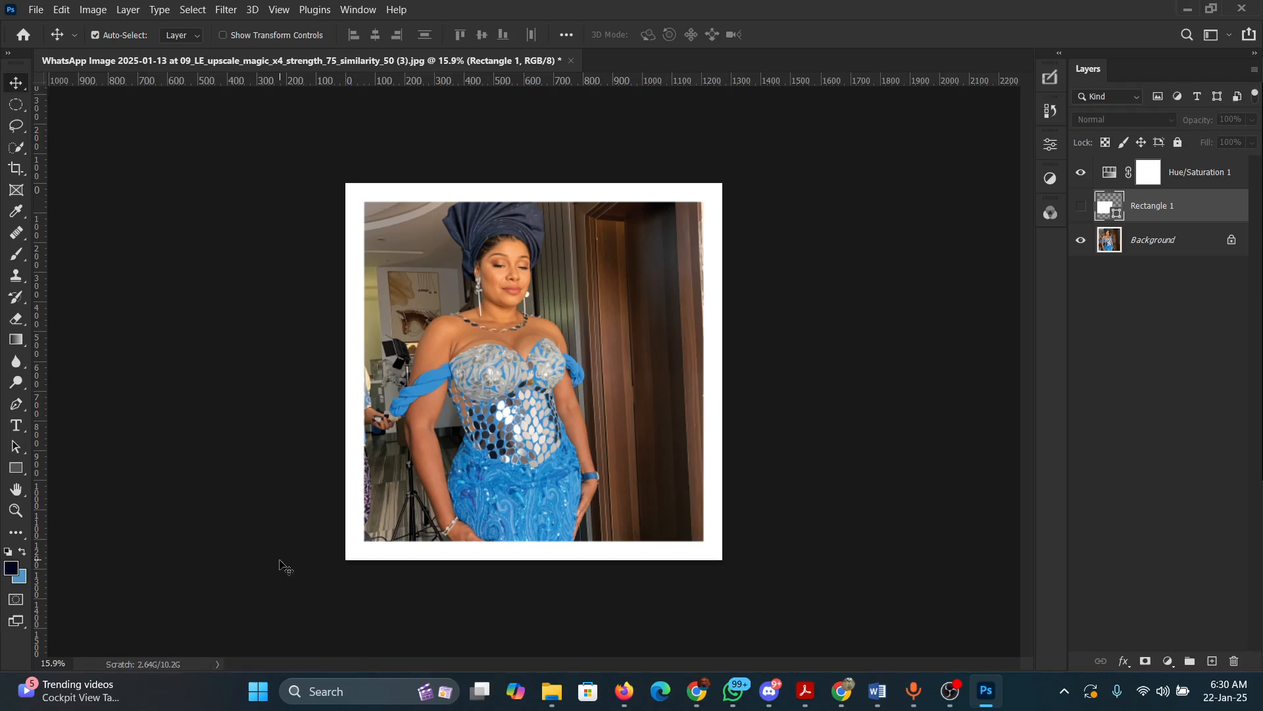
left_click(219, 665)
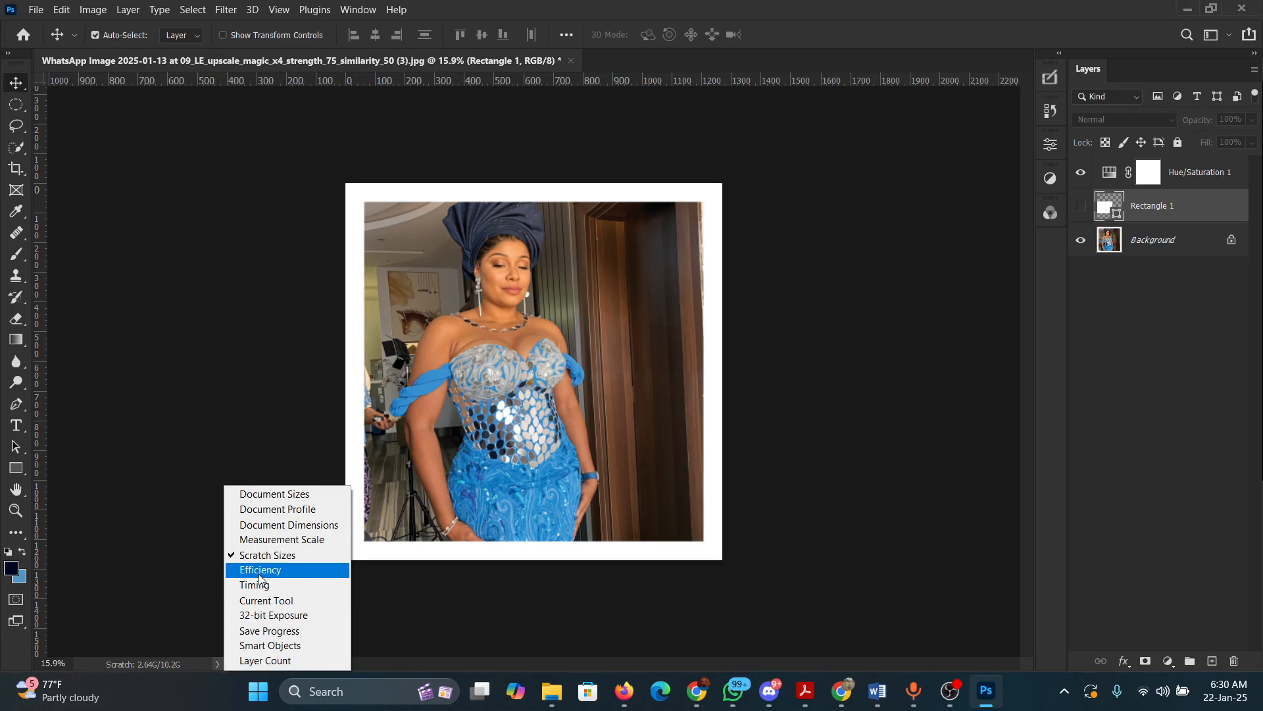
left_click(294, 660)
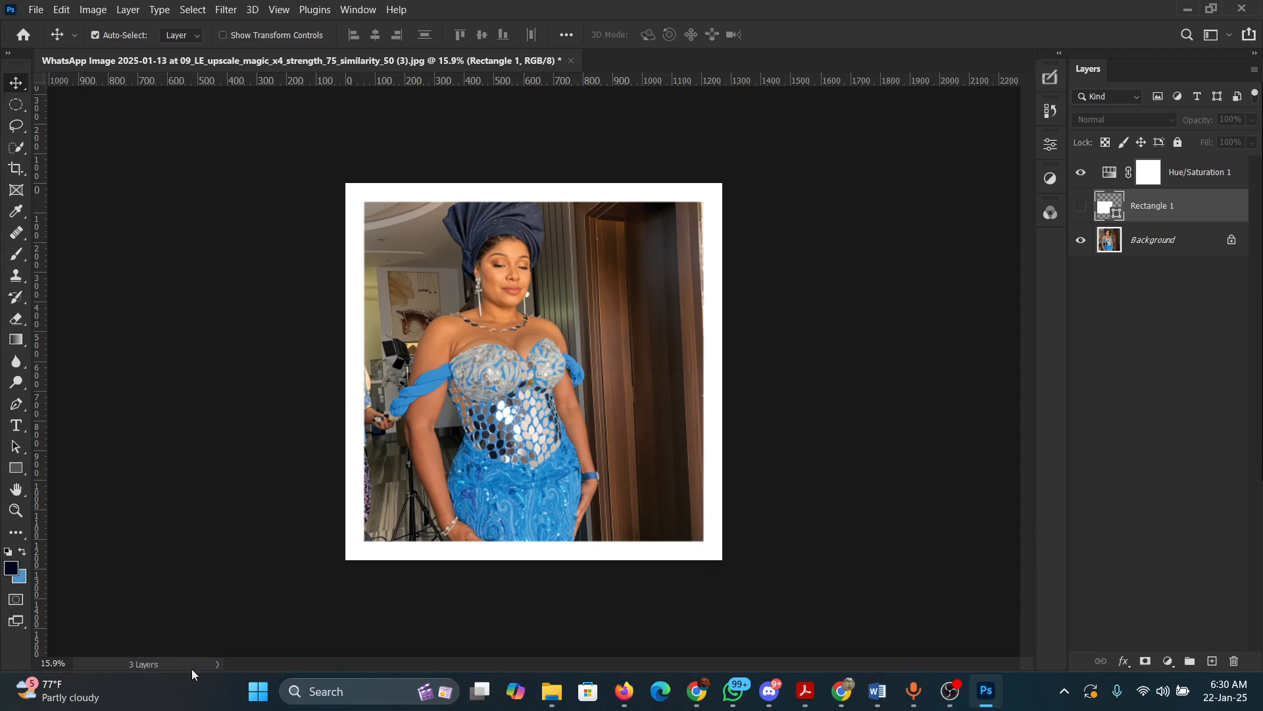
- Set the status bar to show Efficiency and close the edited photo without saving its changes
left_click(218, 664)
left_click(570, 60)
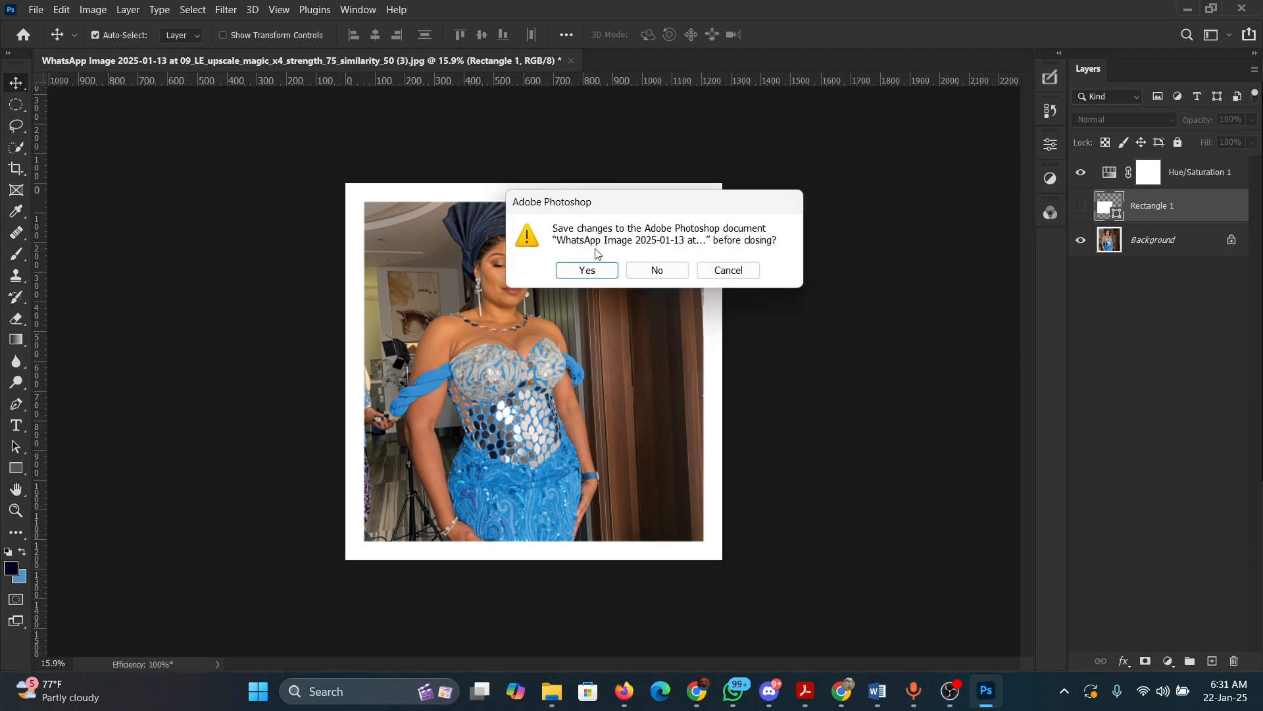
left_click(650, 272)
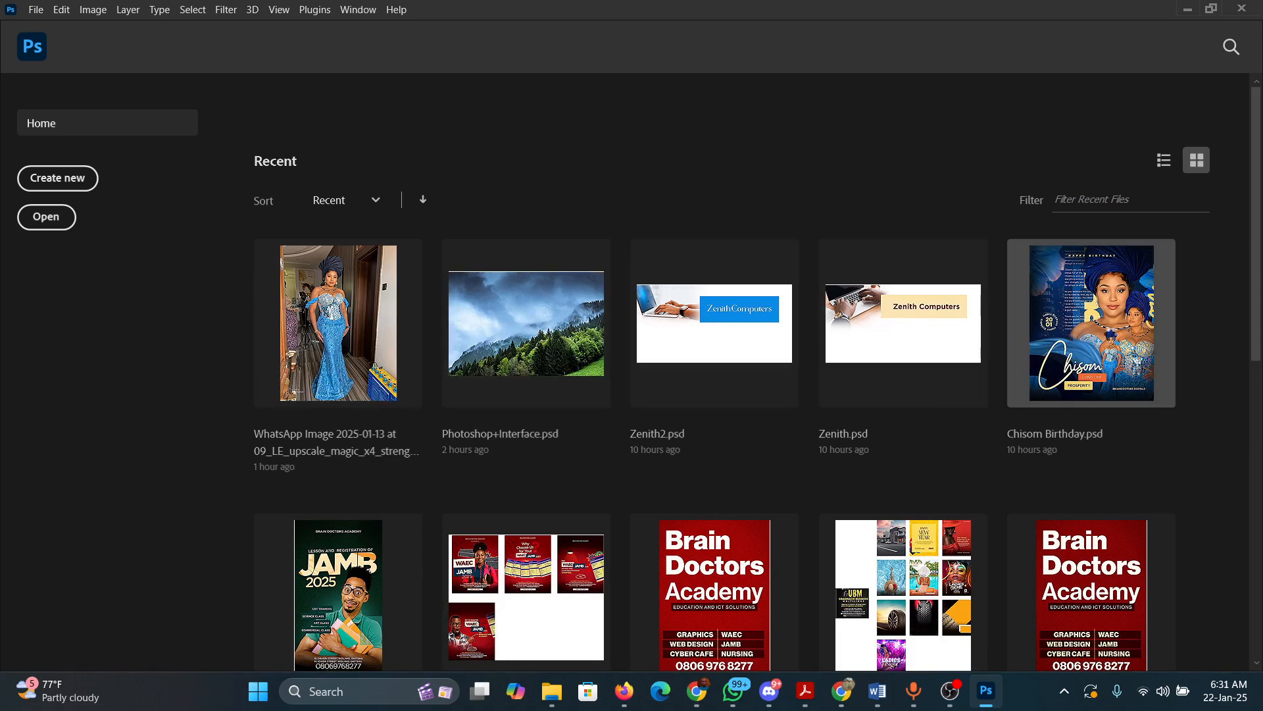
- Open the blue birthday flyer PSD from the recent files and view its Layer Count before restoring Efficiency in the status bar
left_click(1091, 322)
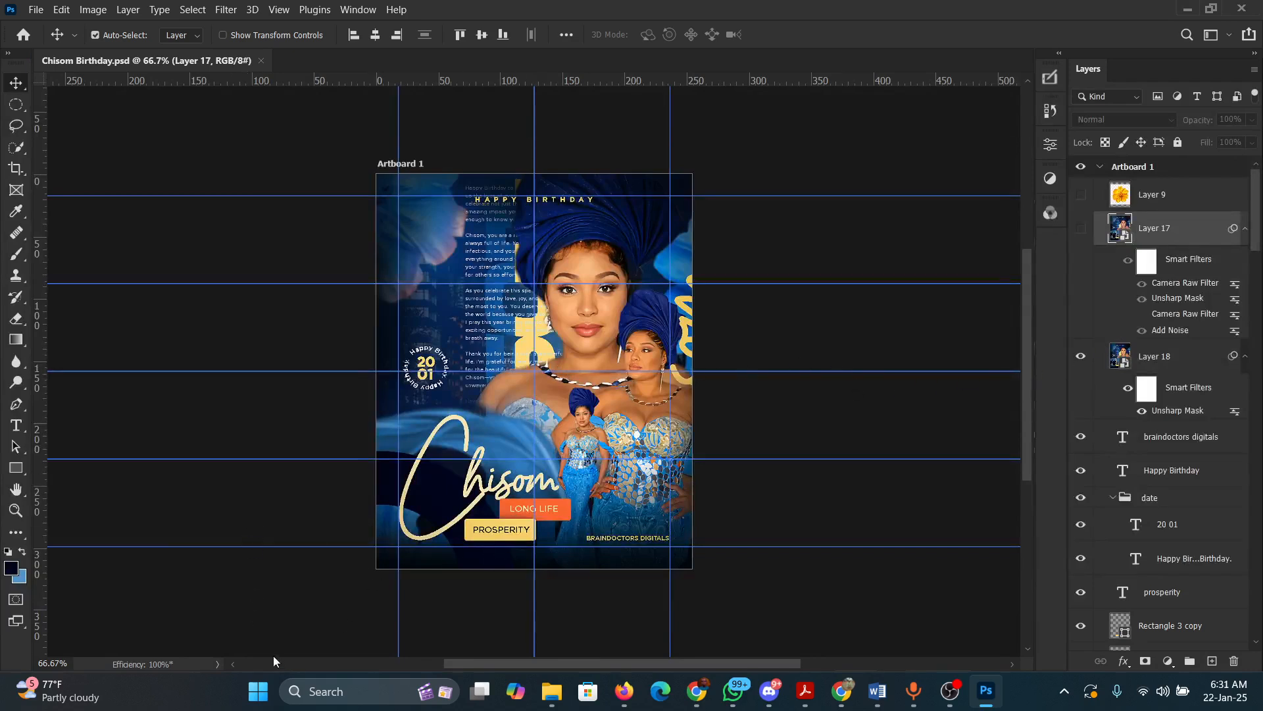
left_click(216, 665)
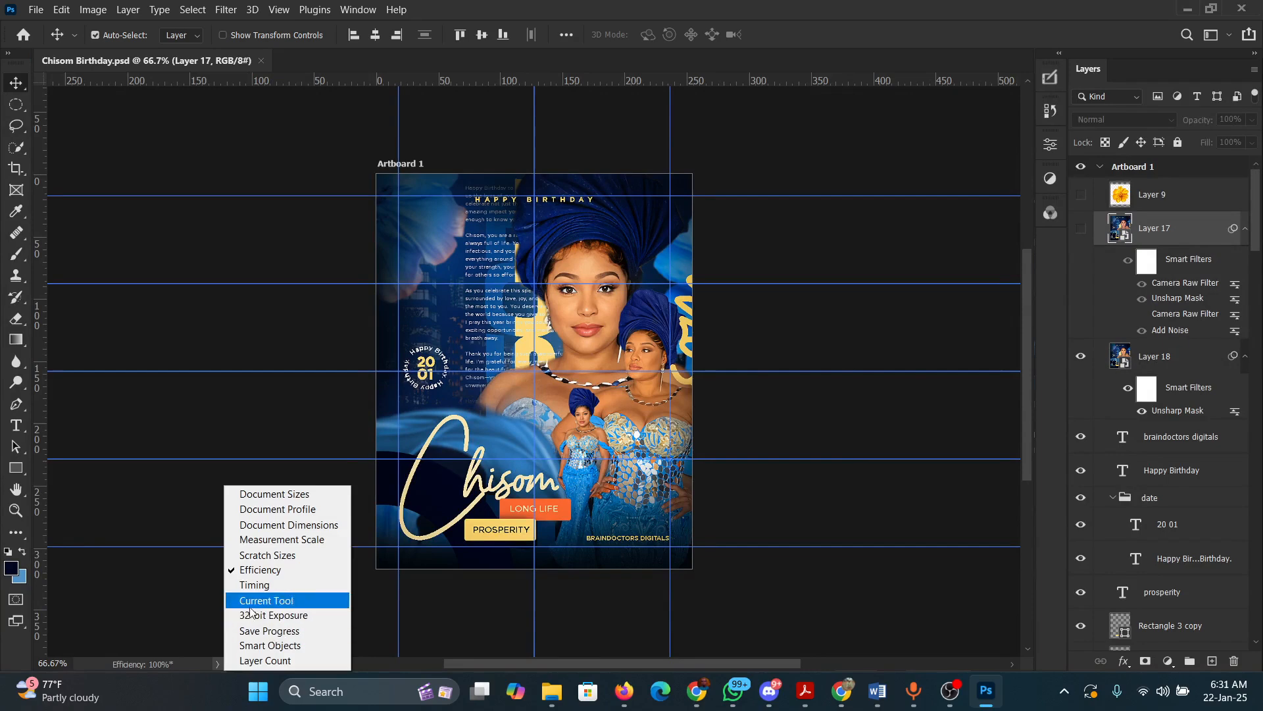
left_click(263, 660)
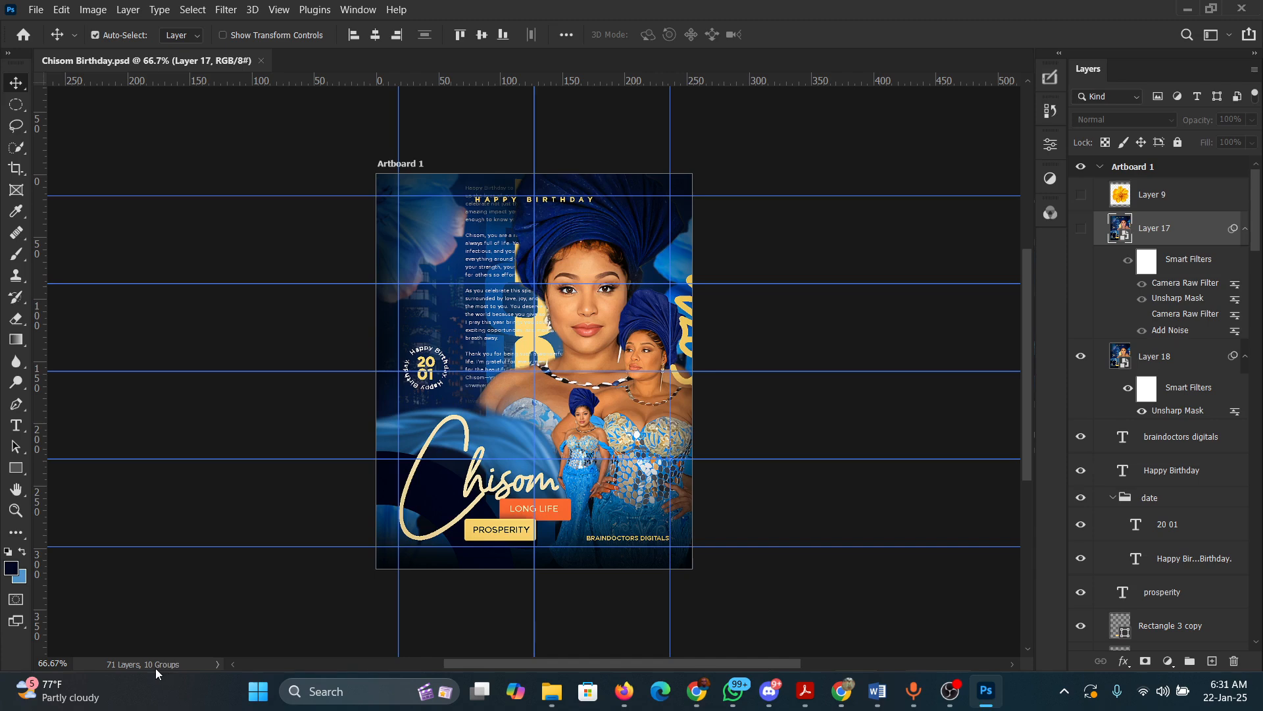
left_click(217, 664)
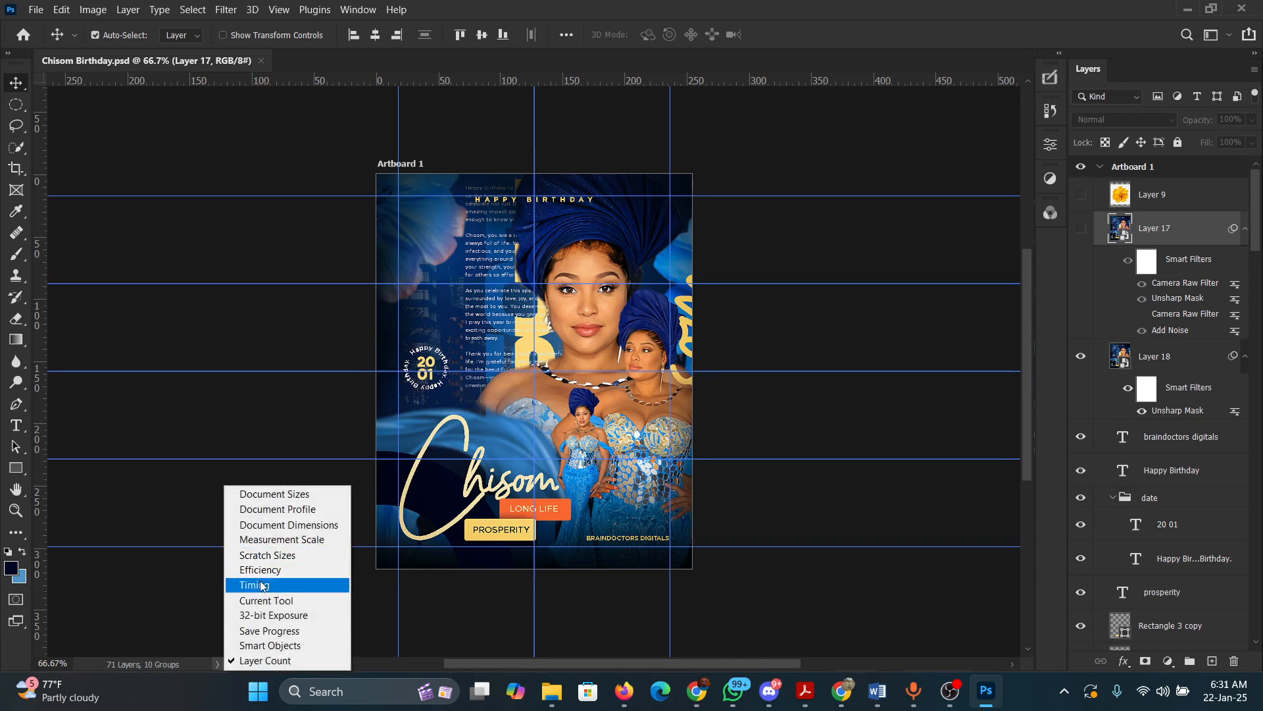
left_click(279, 571)
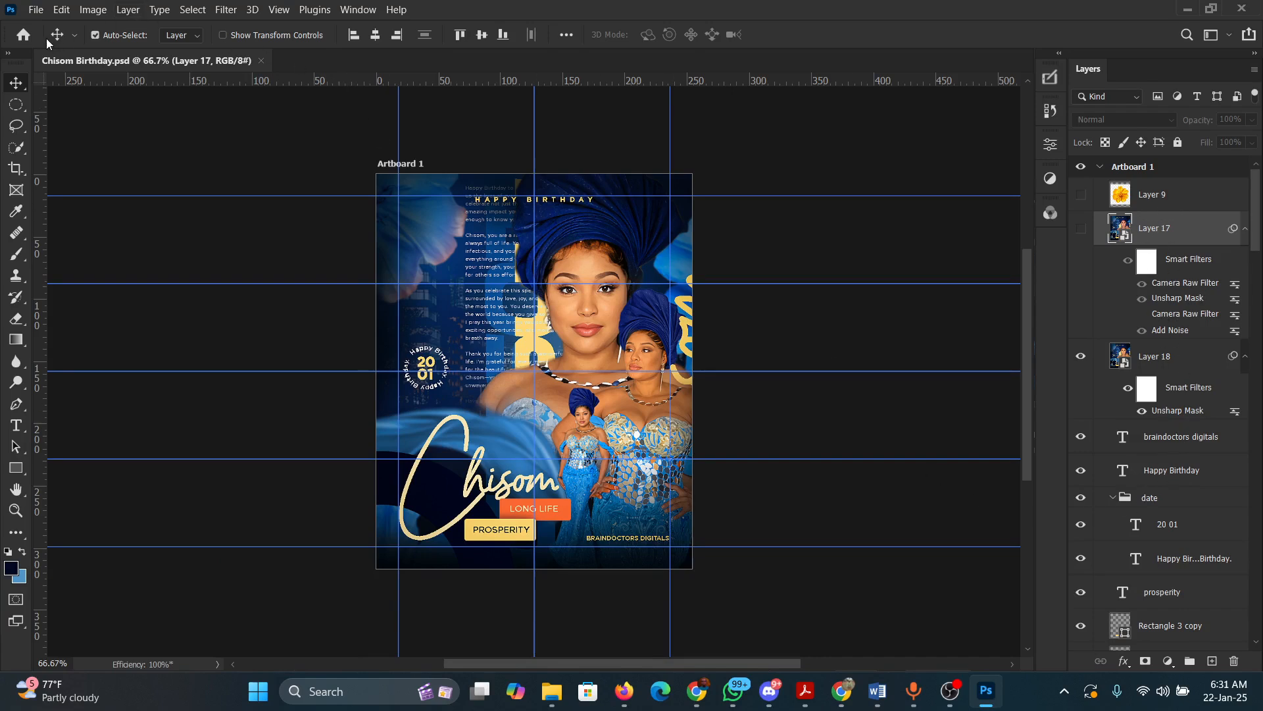
- Open the recent full-length WhatsApp photo of the woman in the blue gown and fit it comfortably in view
left_click(25, 34)
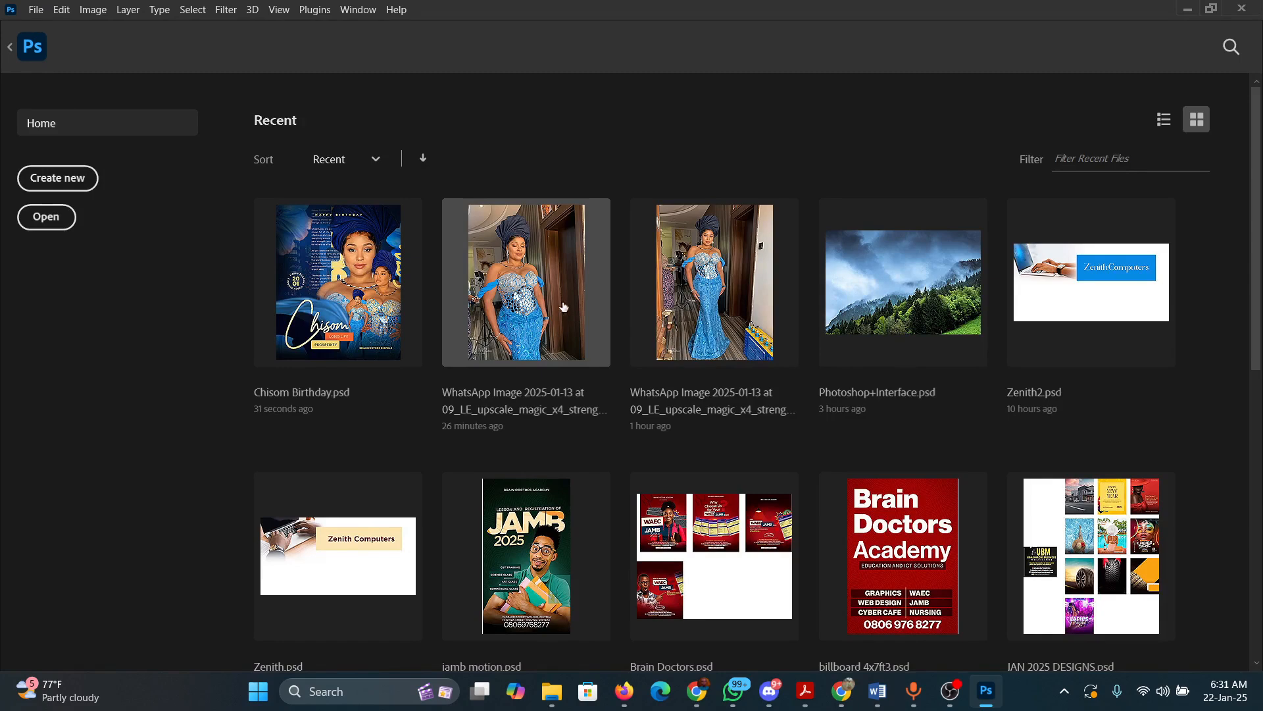
left_click(714, 282)
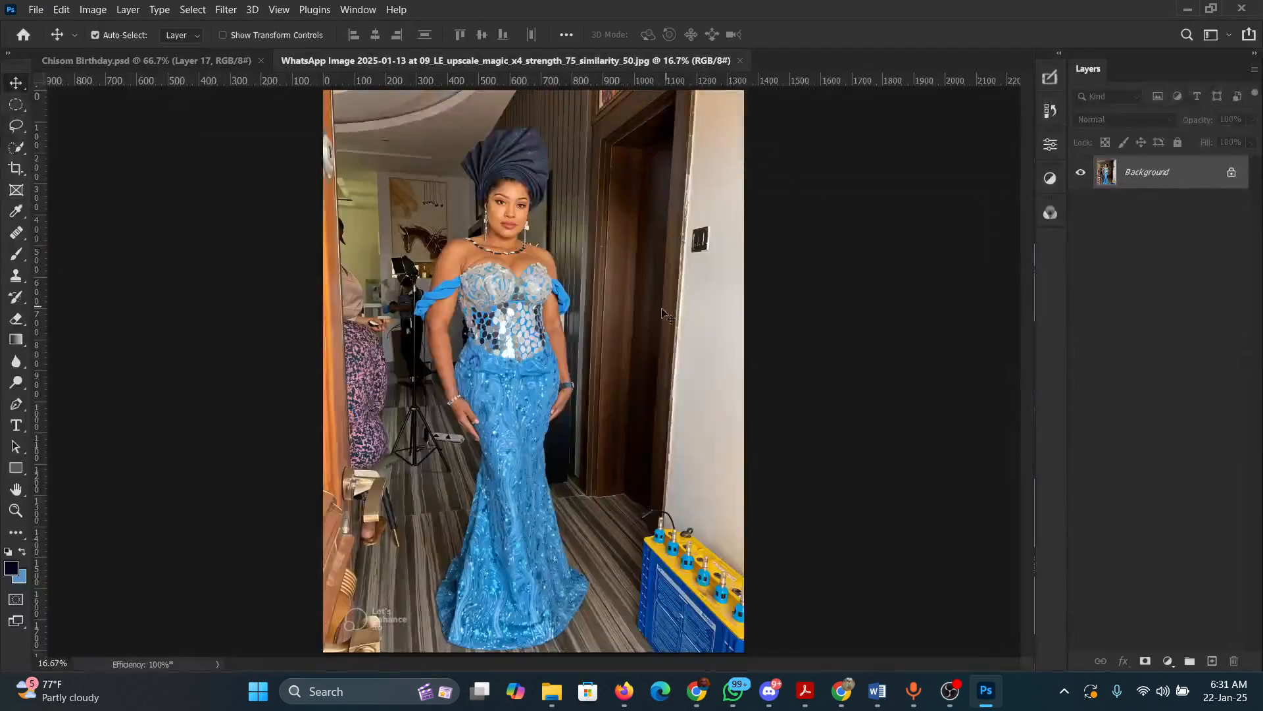
key("ctrl+minus")
scroll(516, 240, "up", 2)
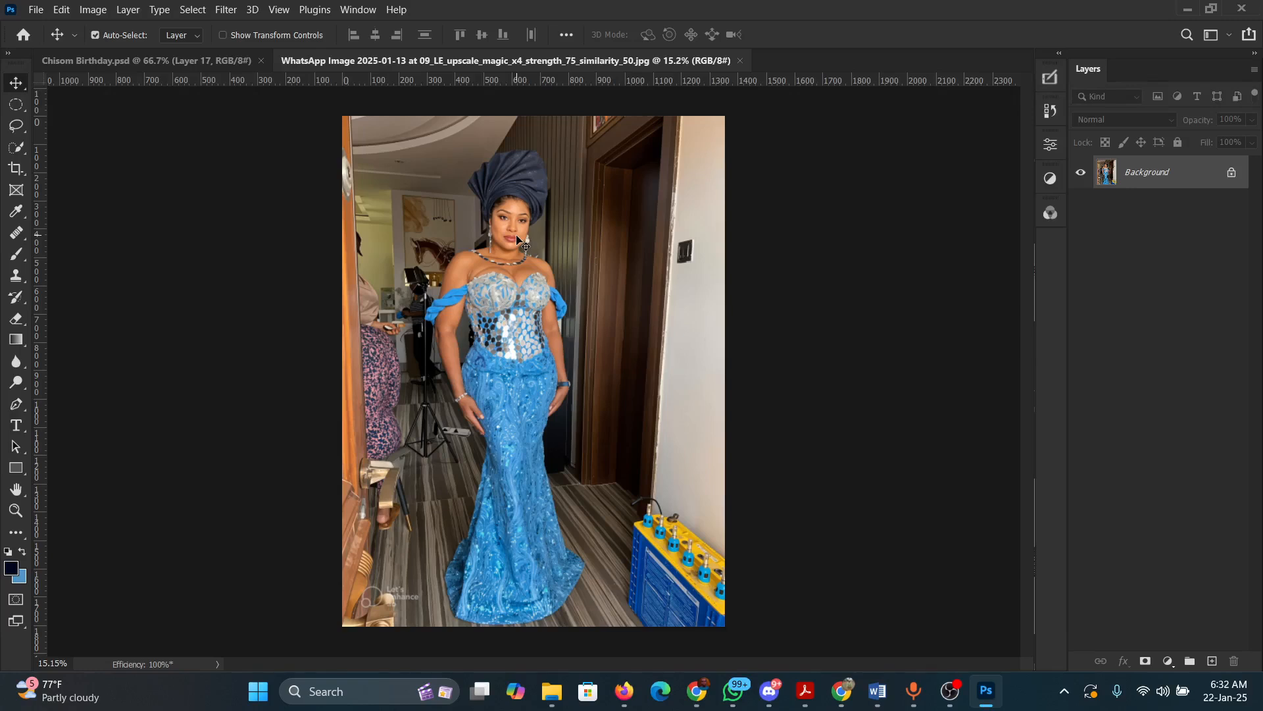
- Unlock the photo's Background layer and convert it to a Smart Object
left_click(1232, 174)
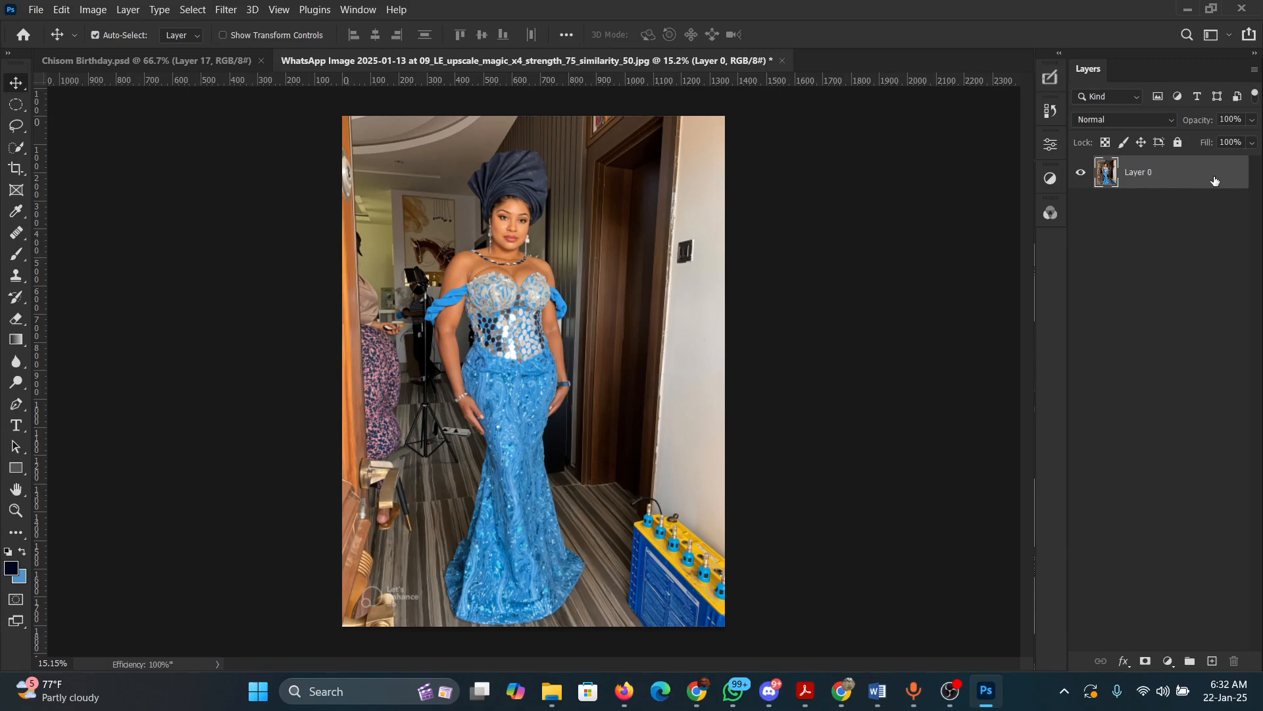
right_click(1195, 175)
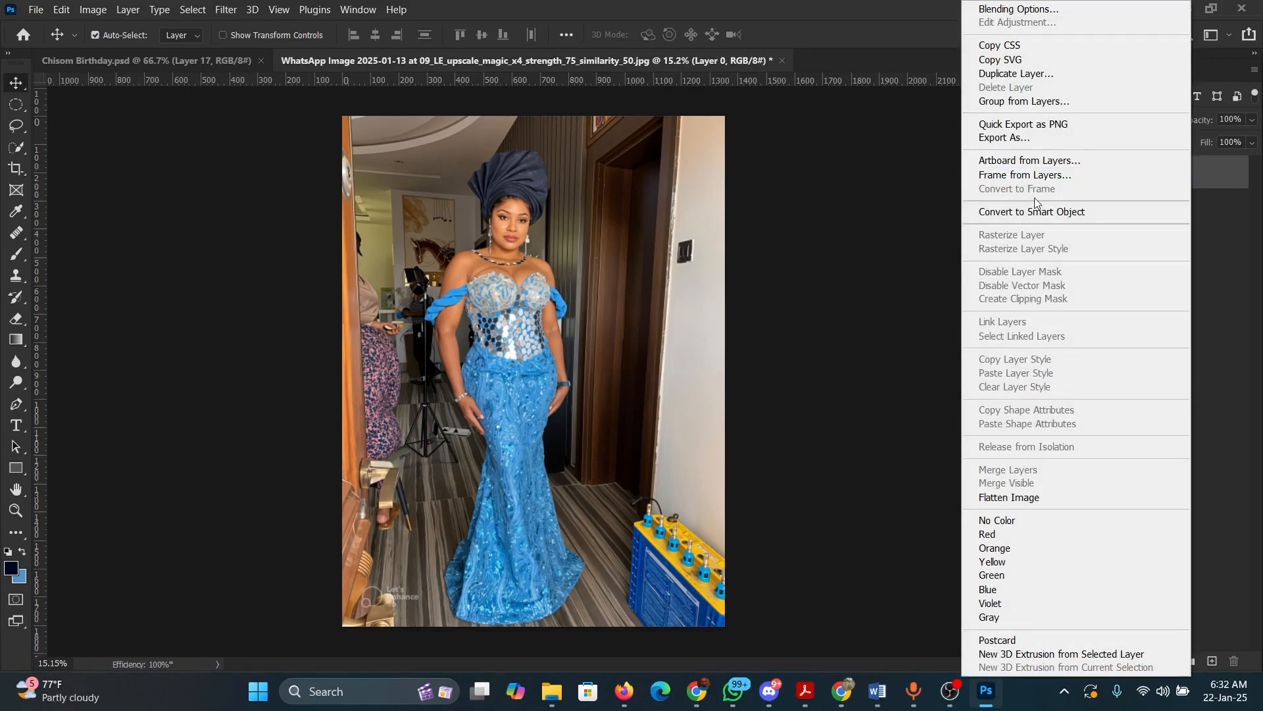
left_click(1049, 217)
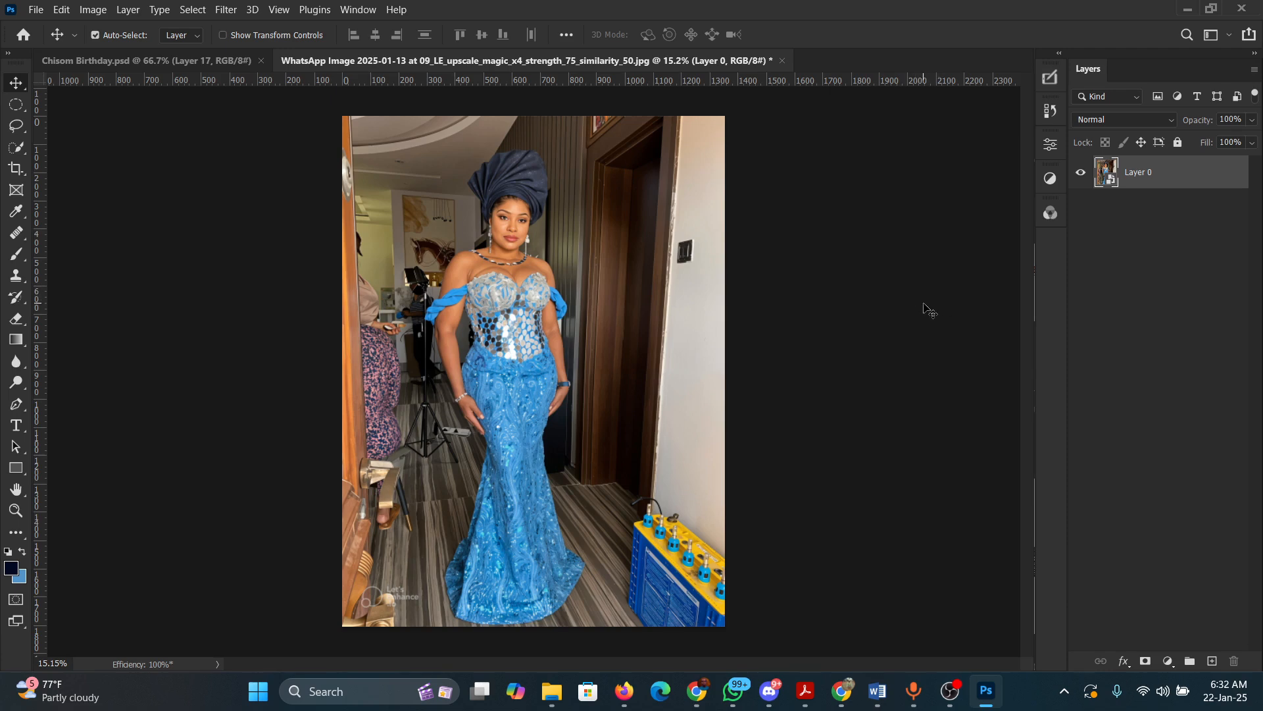
- Open the Smart Object's contents as a separate document, view them, and close that document again
double_click(1108, 176)
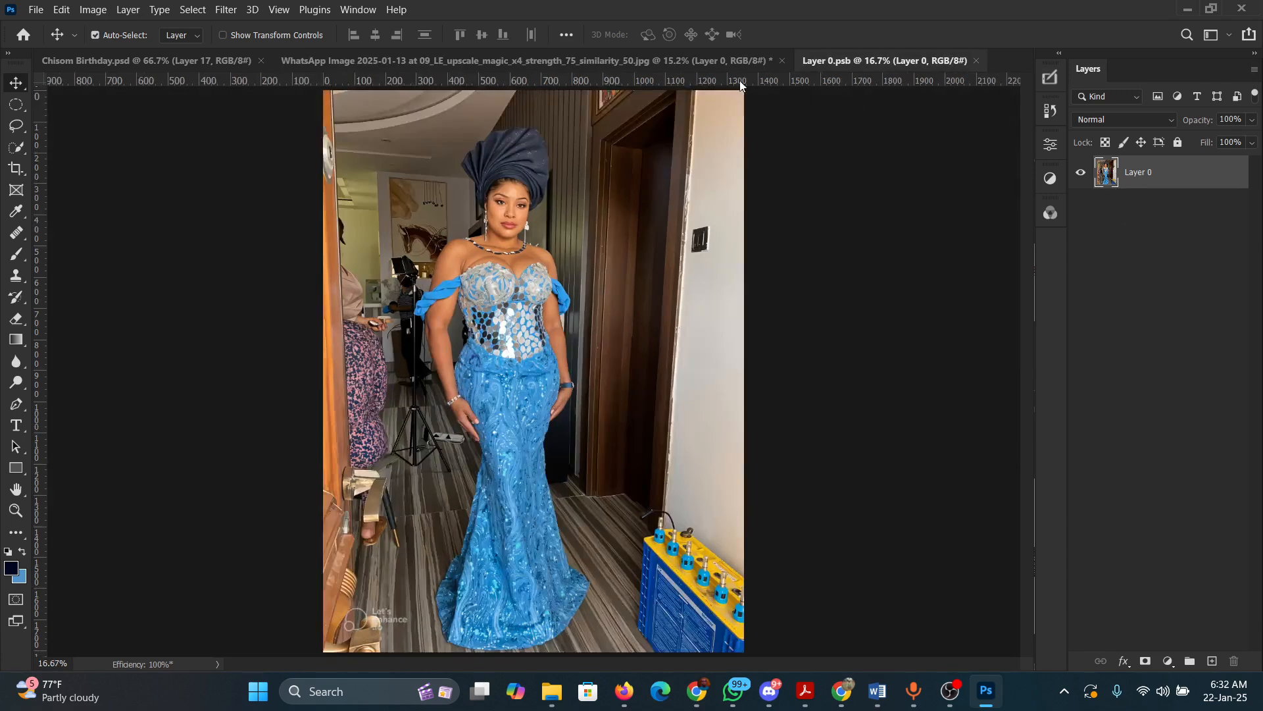
left_click(977, 60)
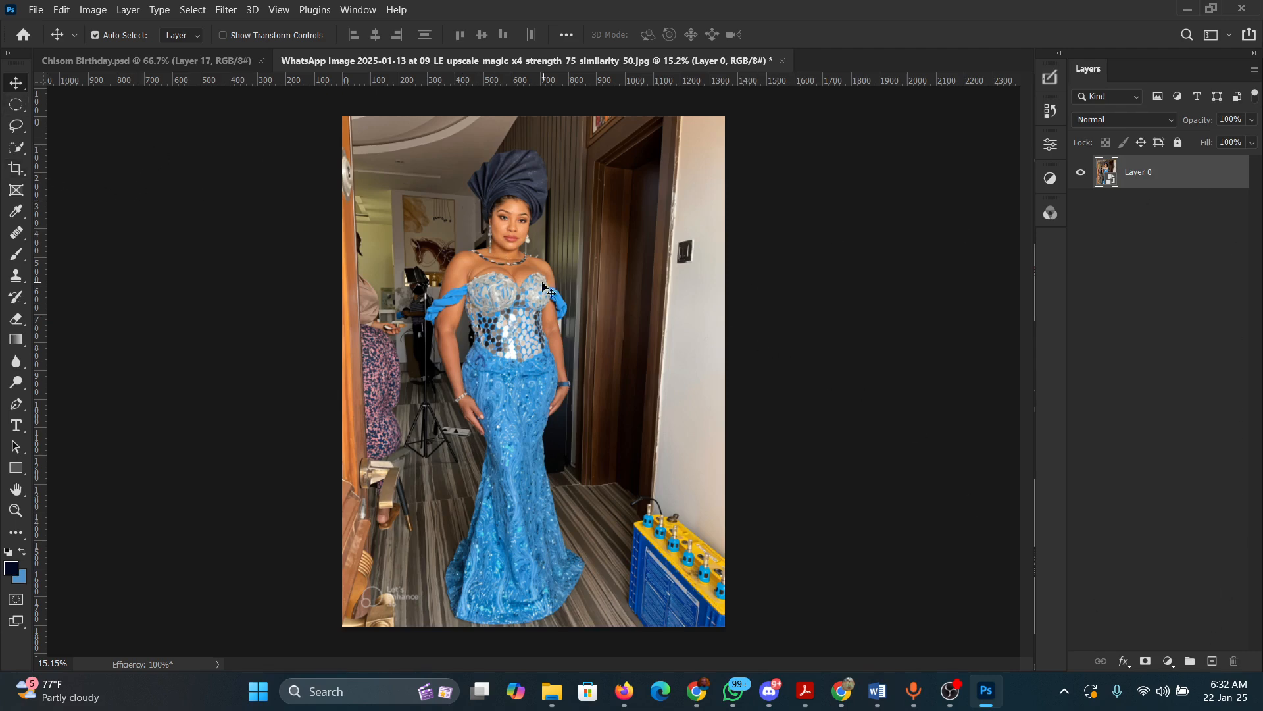
mouse_move(543, 288)
left_mouse_down()
mouse_move(724, 264)
mouse_move(543, 260)
mouse_move(563, 291)
mouse_move(562, 280)
left_mouse_up()
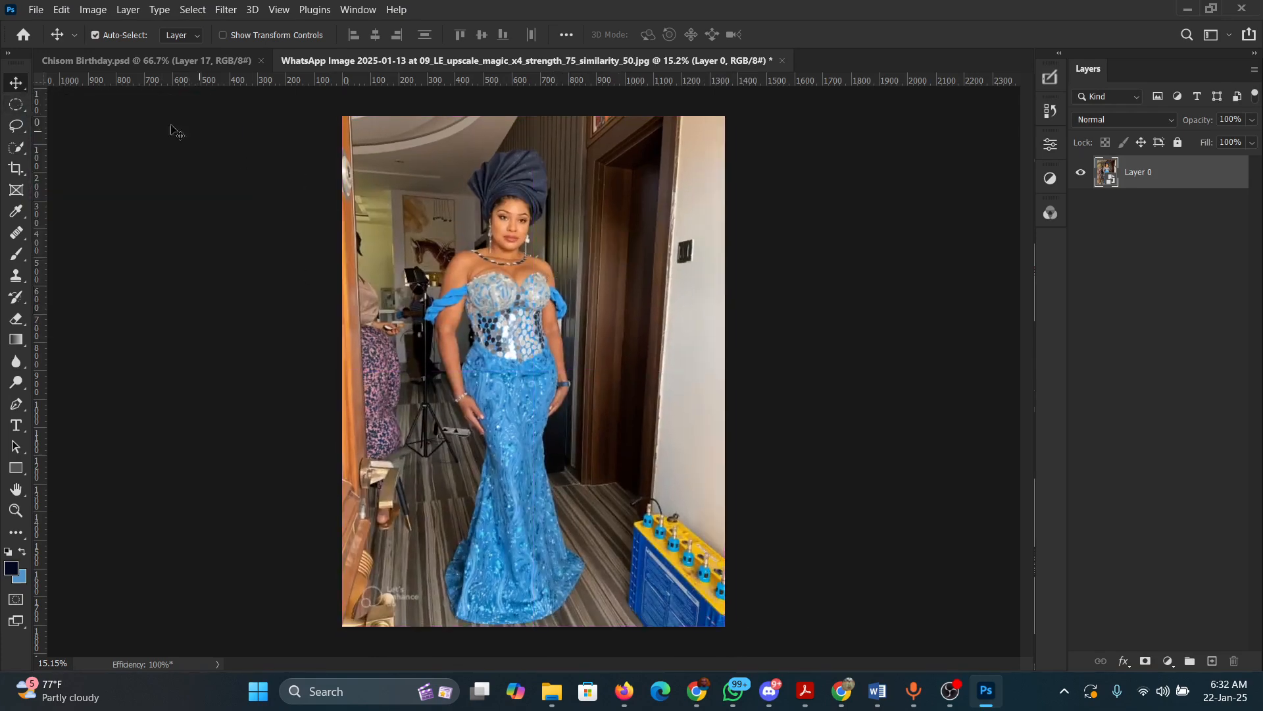
- Draw a large elliptical selection over the door and wall, and add an overlapping ellipse above it using Add to selection
left_click(16, 104)
left_click_drag(542, 194, 803, 460)
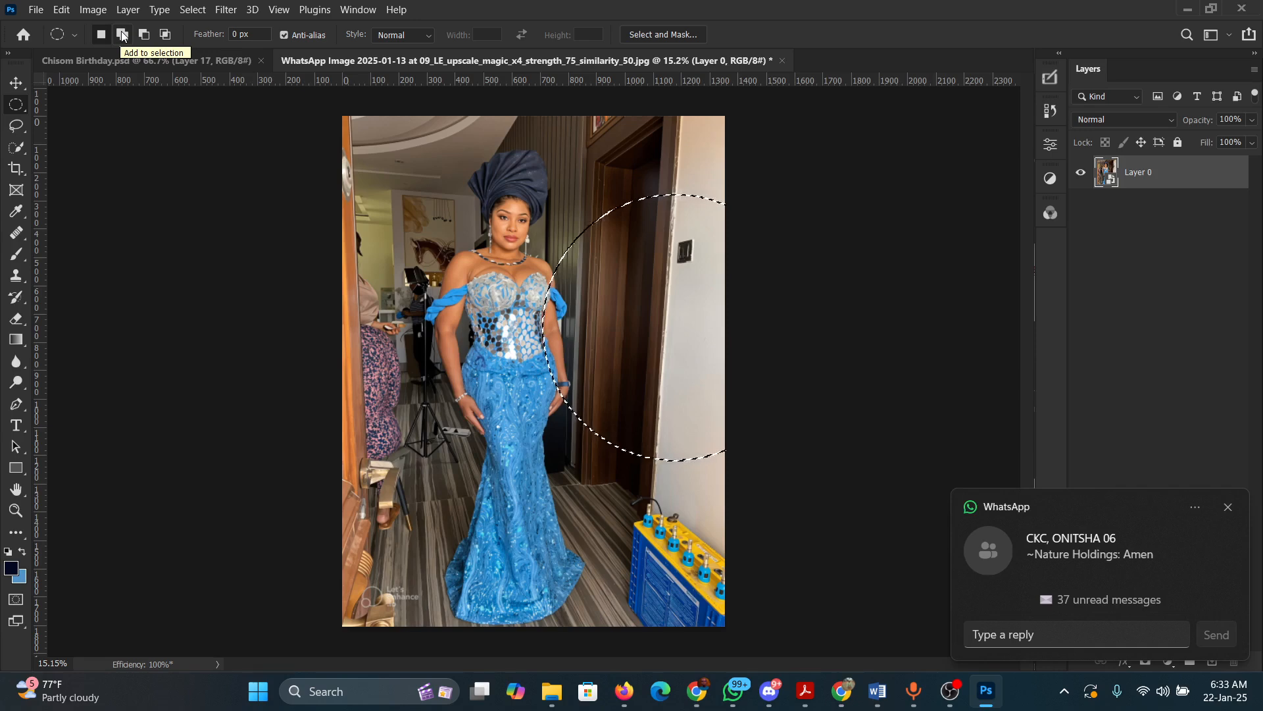
left_click(123, 36)
left_click_drag(556, 155, 671, 299)
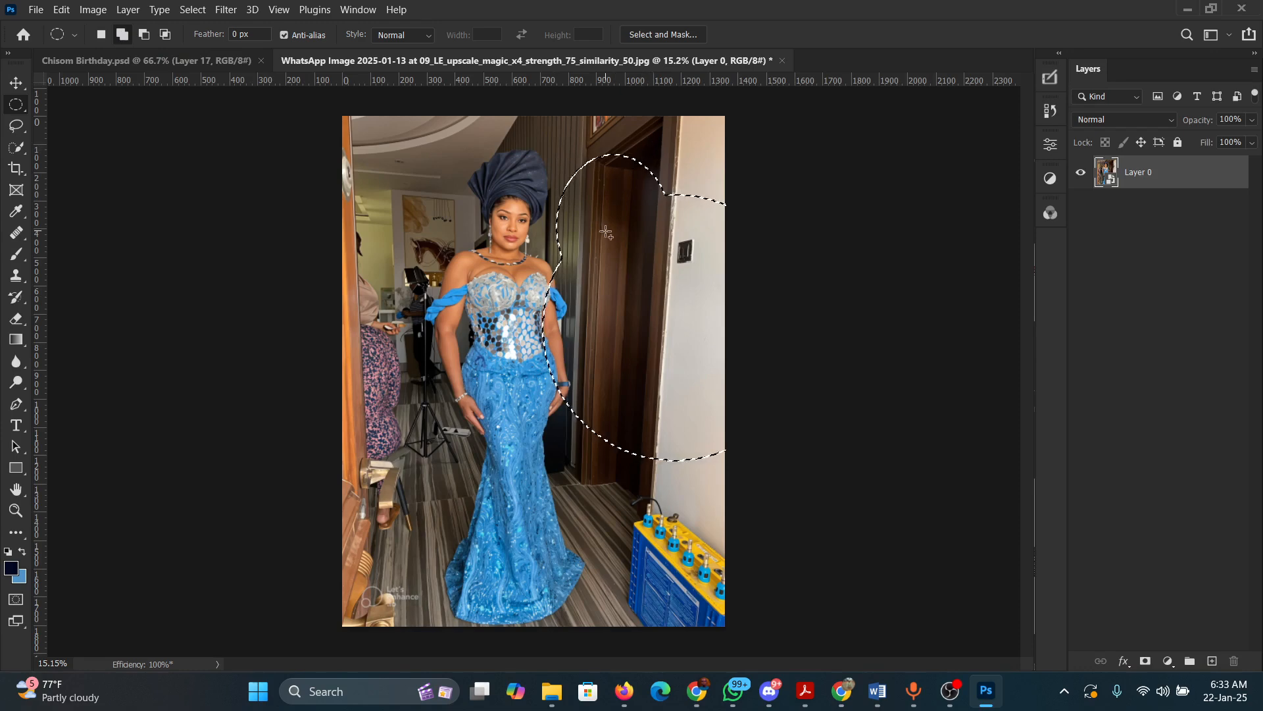
- Add further overlapping ellipses to extend the selection across the woman's shoulder, neck and bodice
scroll(573, 242, "up", 3)
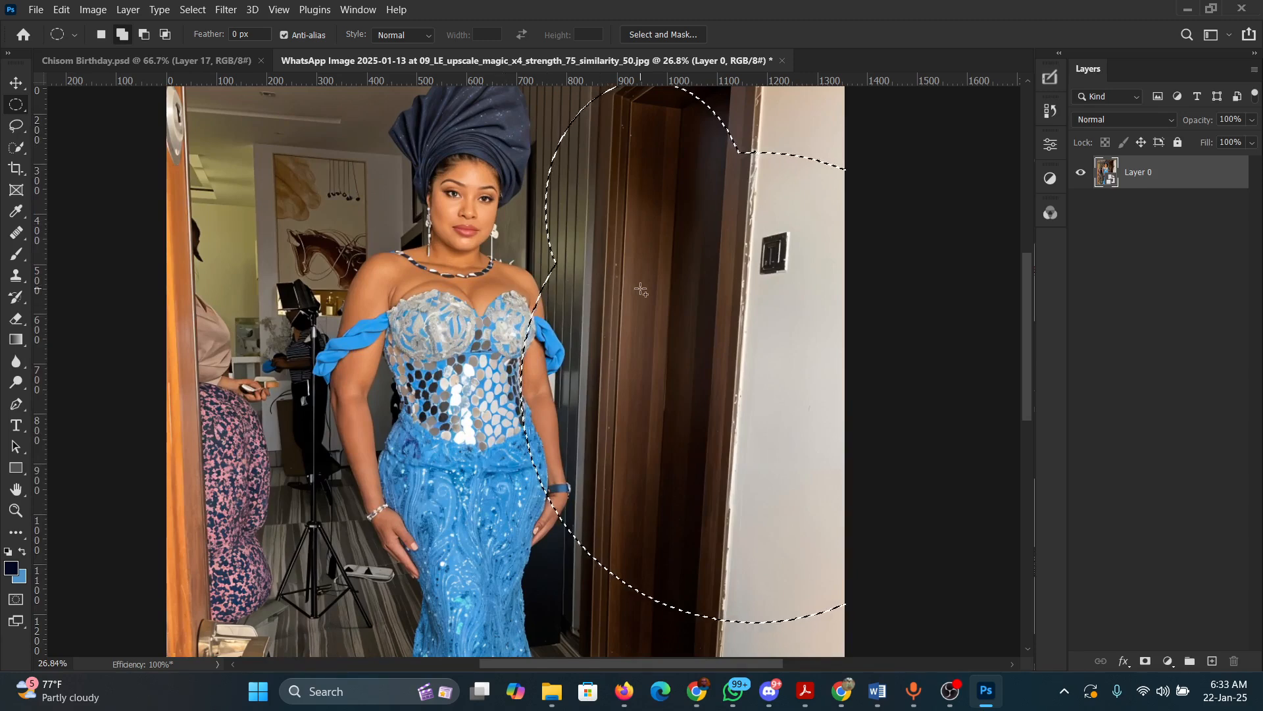
left_click_drag(567, 225, 596, 329)
left_click_drag(459, 219, 615, 328)
left_click_drag(489, 160, 614, 296)
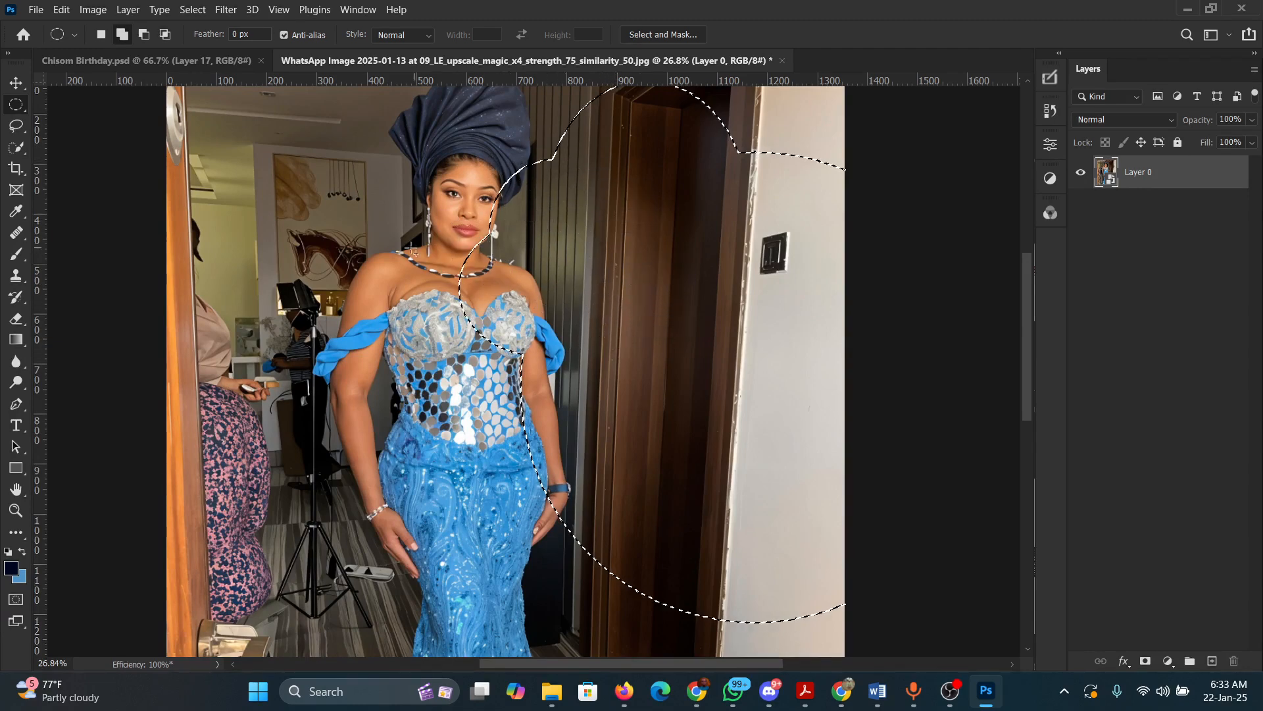
left_click_drag(405, 223, 561, 380)
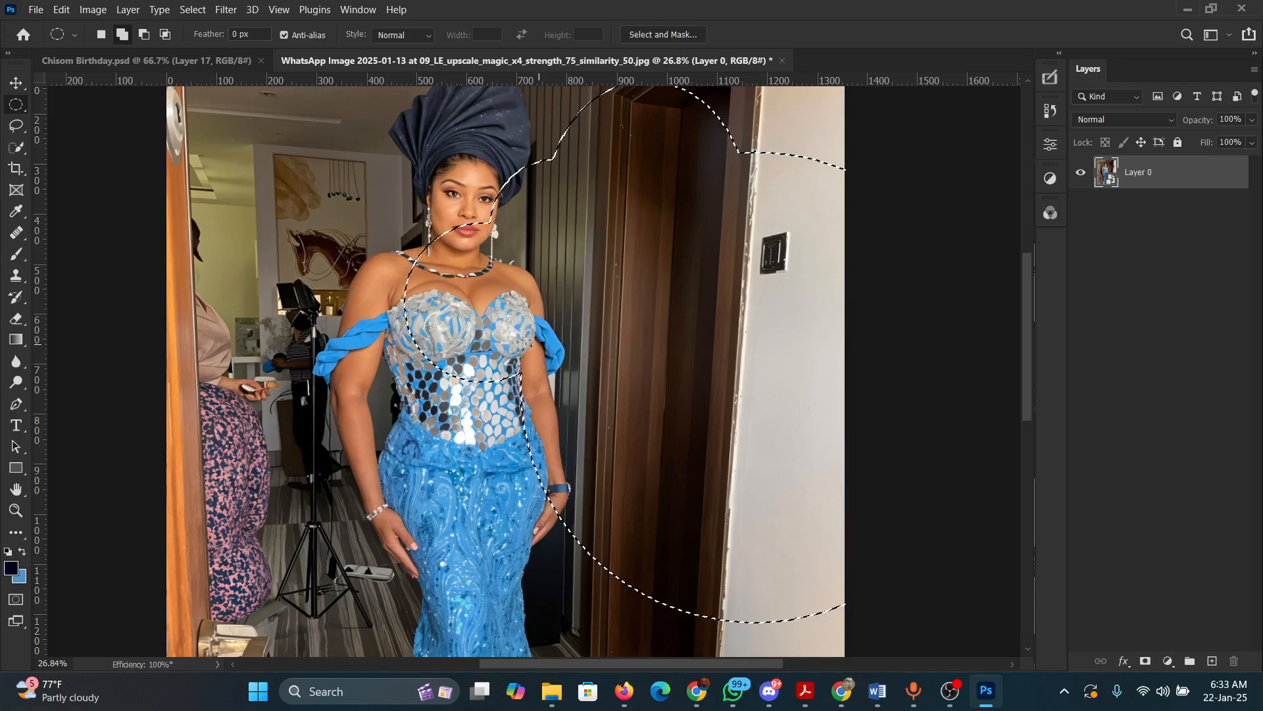
- Restore New selection mode and temporarily add overlapping ellipses to extend the selection over the headwrap, face, arm and skirt
left_click(101, 34)
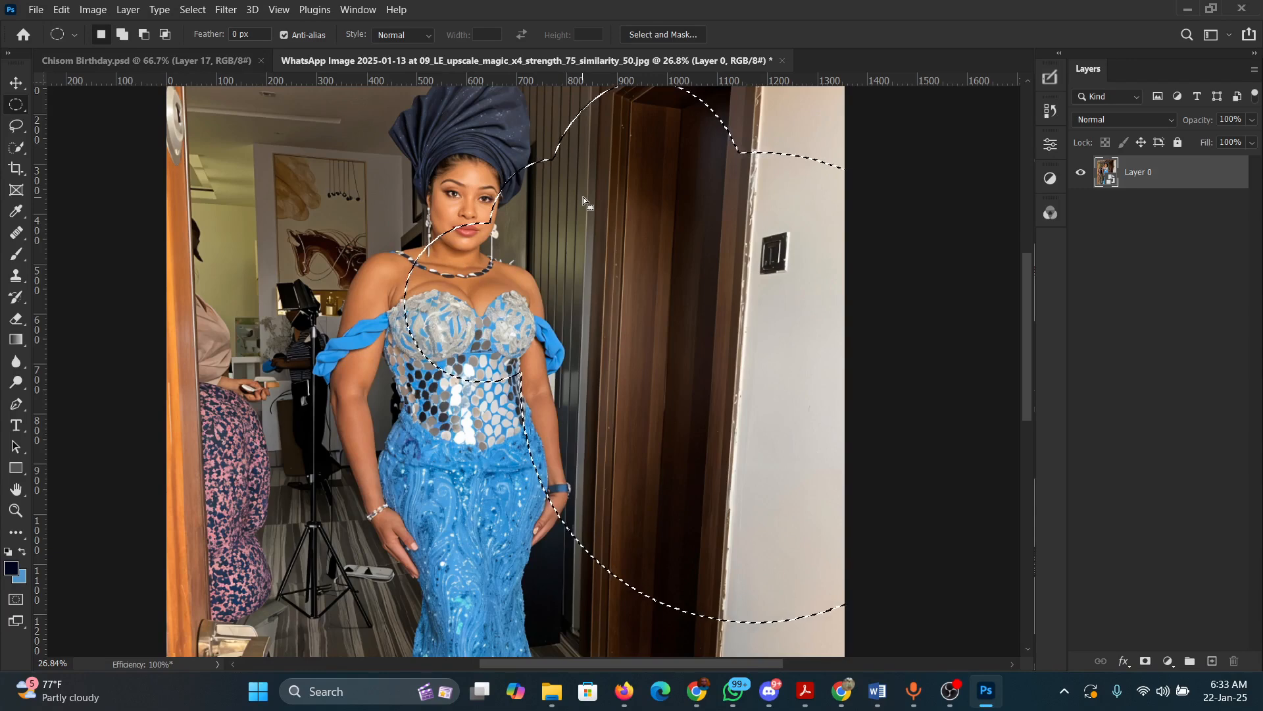
key("shift")
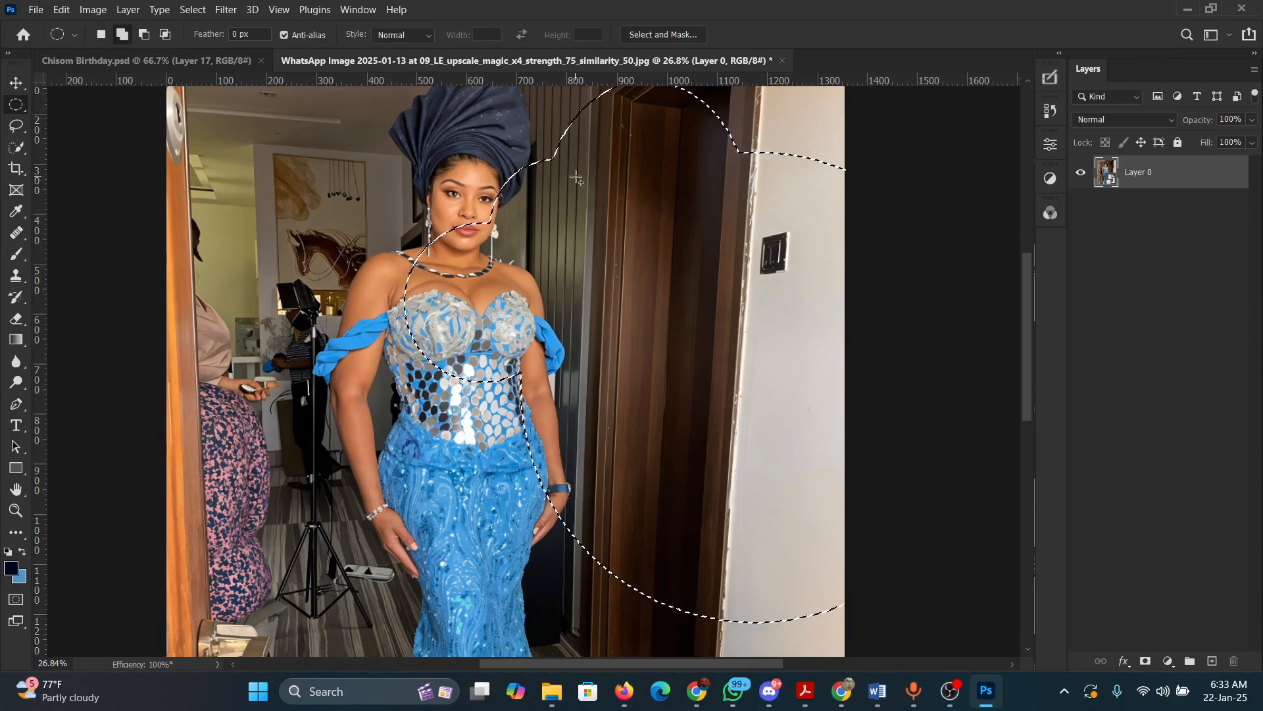
left_click_drag(520, 140, 599, 199)
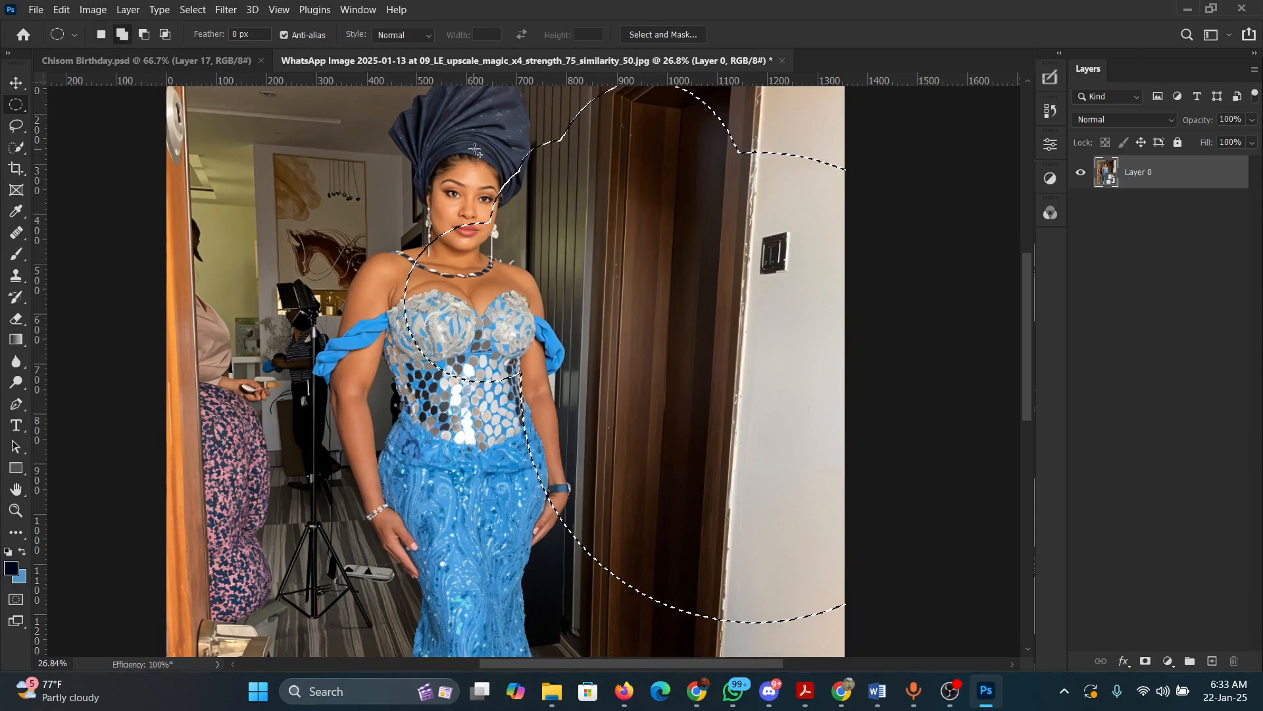
left_click_drag(473, 149, 564, 257)
left_click_drag(412, 186, 541, 292)
left_click_drag(392, 231, 487, 319)
left_click_drag(364, 302, 500, 385)
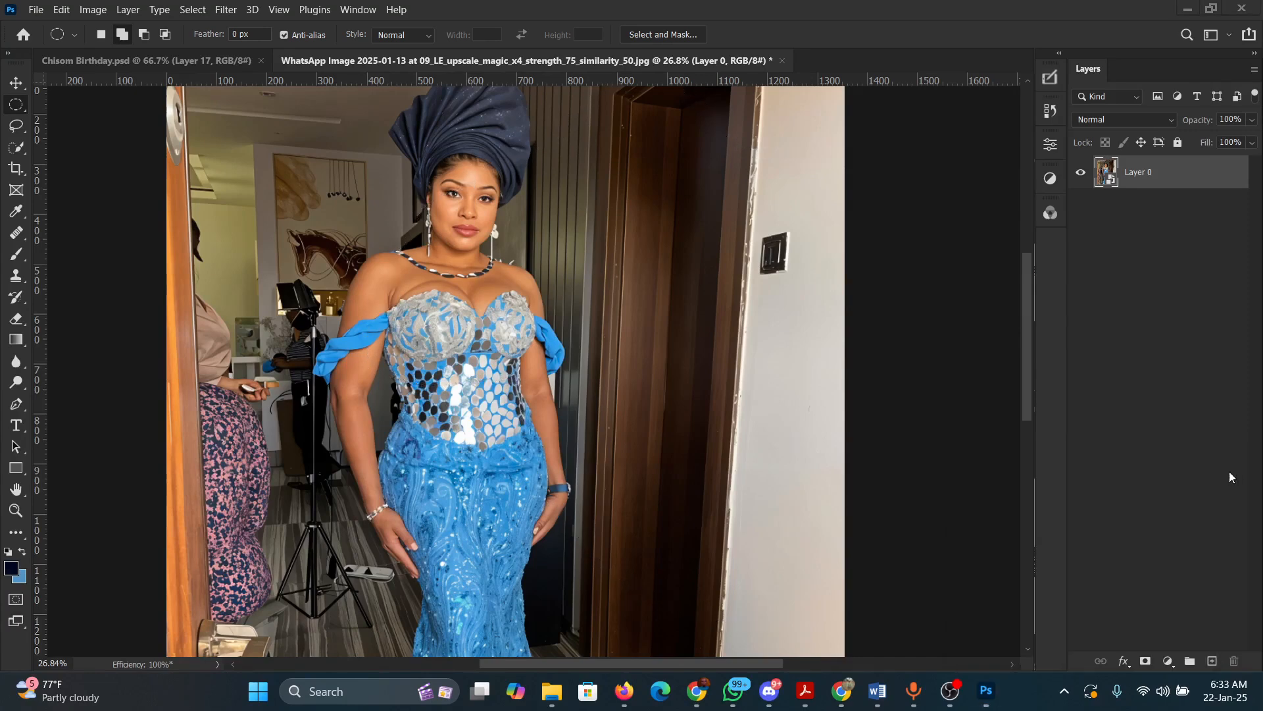
left_click_drag(484, 350, 579, 523)
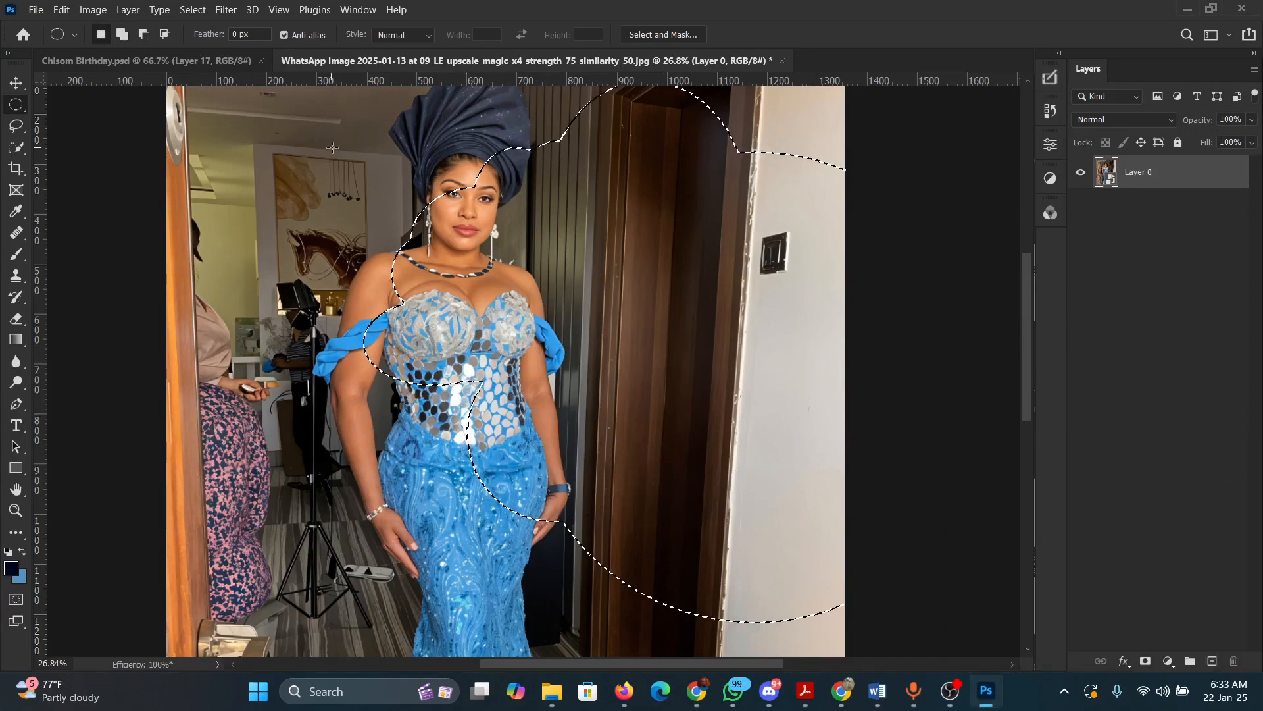
- Subtract six overlapping elliptical areas over the woman and the dark wall from the current selection
key("alt")
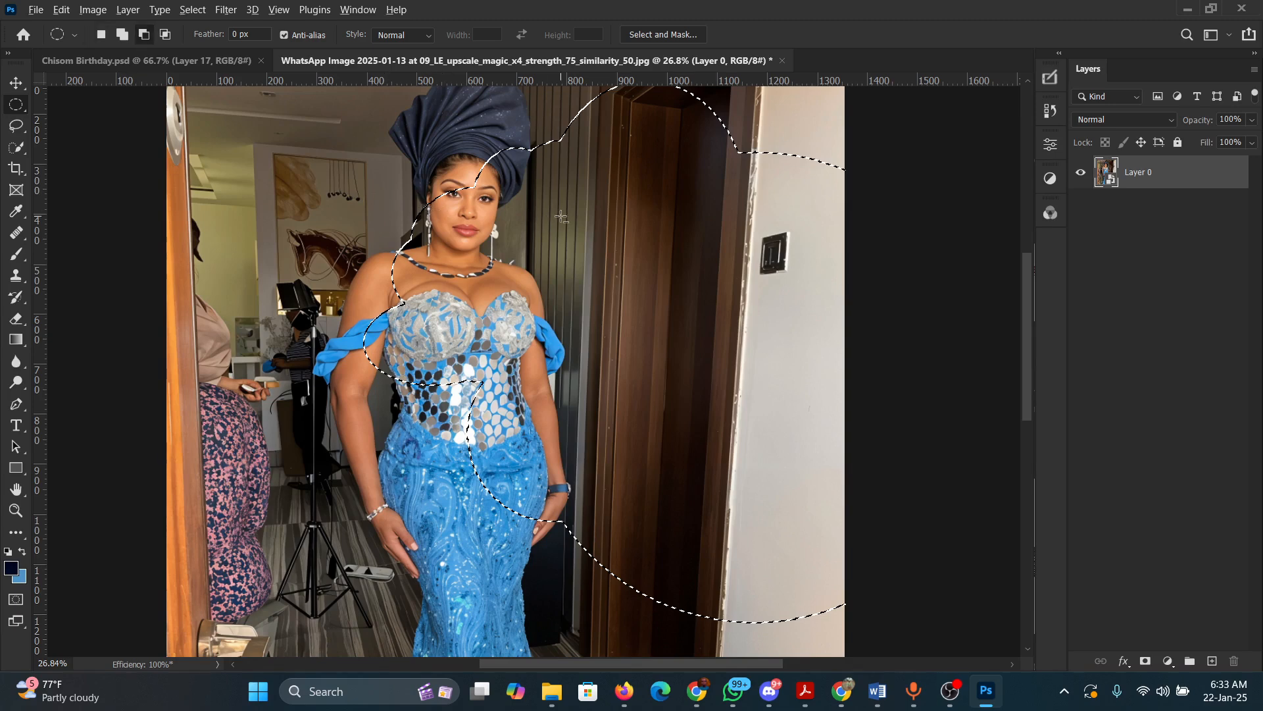
left_click_drag(395, 180, 658, 312)
left_click_drag(327, 251, 598, 411)
left_click_drag(387, 363, 656, 531)
left_click_drag(535, 279, 642, 384)
left_click_drag(482, 146, 575, 311)
left_click_drag(448, 119, 576, 257)
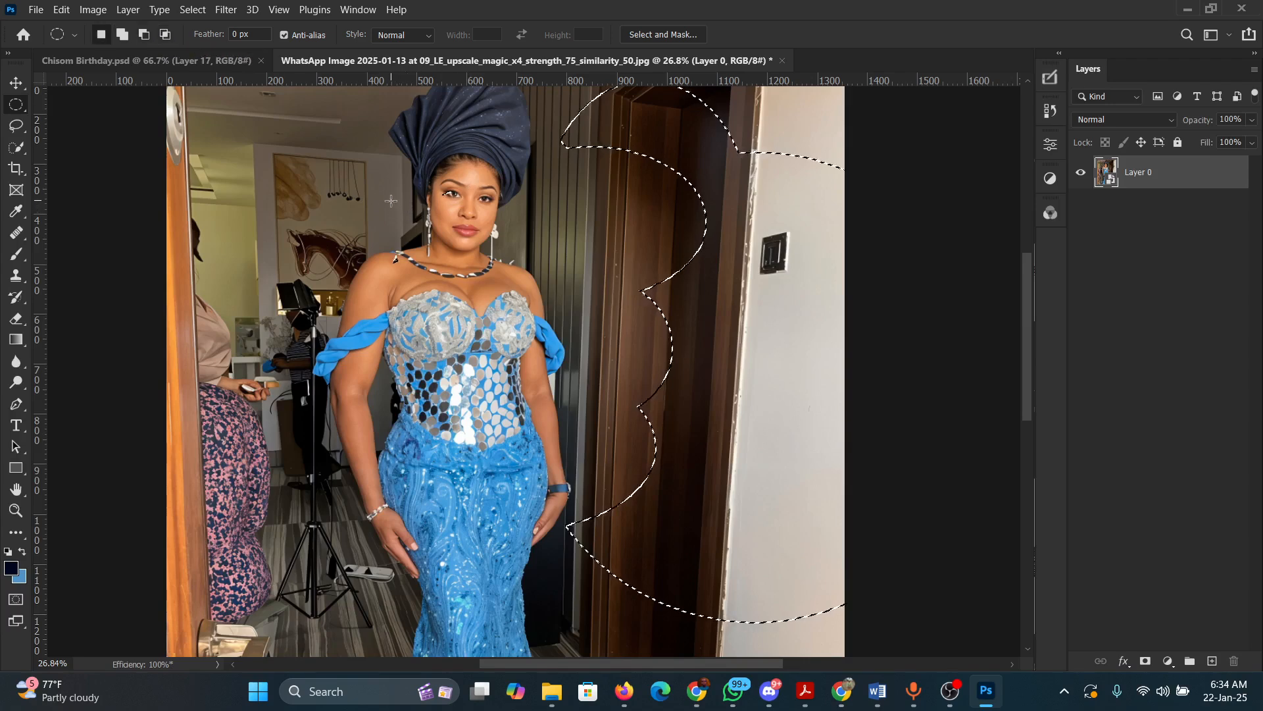
- Draw a series of new elliptical selections across the photo, each replacing the previous one, ending around the woman's arm and the light stand
mouse_move(391, 201)
left_mouse_down()
mouse_move(567, 329)
mouse_move(519, 359)
mouse_move(600, 418)
left_mouse_up()
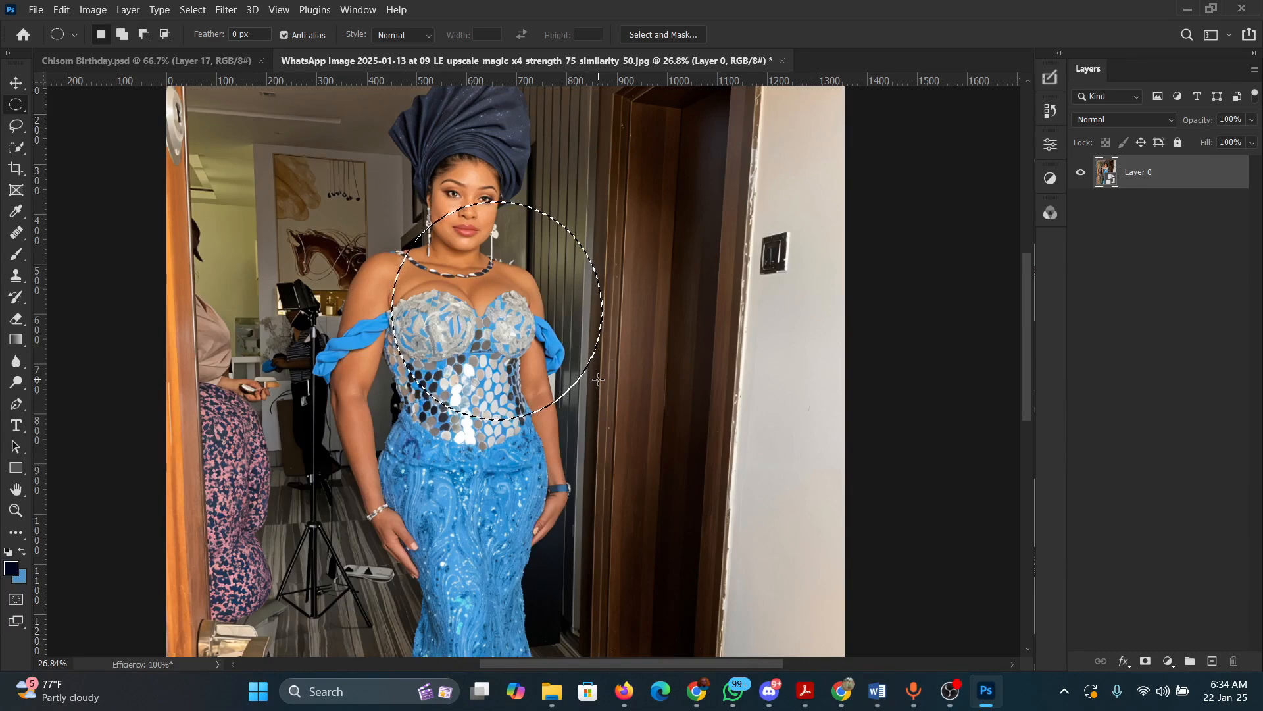
left_click_drag(640, 155, 840, 353)
left_click_drag(395, 248, 590, 435)
left_click_drag(608, 189, 803, 395)
mouse_move(159, 263)
left_mouse_down()
mouse_move(197, 321)
mouse_move(342, 401)
left_mouse_up()
left_click_drag(561, 229, 564, 236)
mouse_move(273, 232)
left_mouse_down()
mouse_move(381, 309)
mouse_move(515, 471)
left_mouse_up()
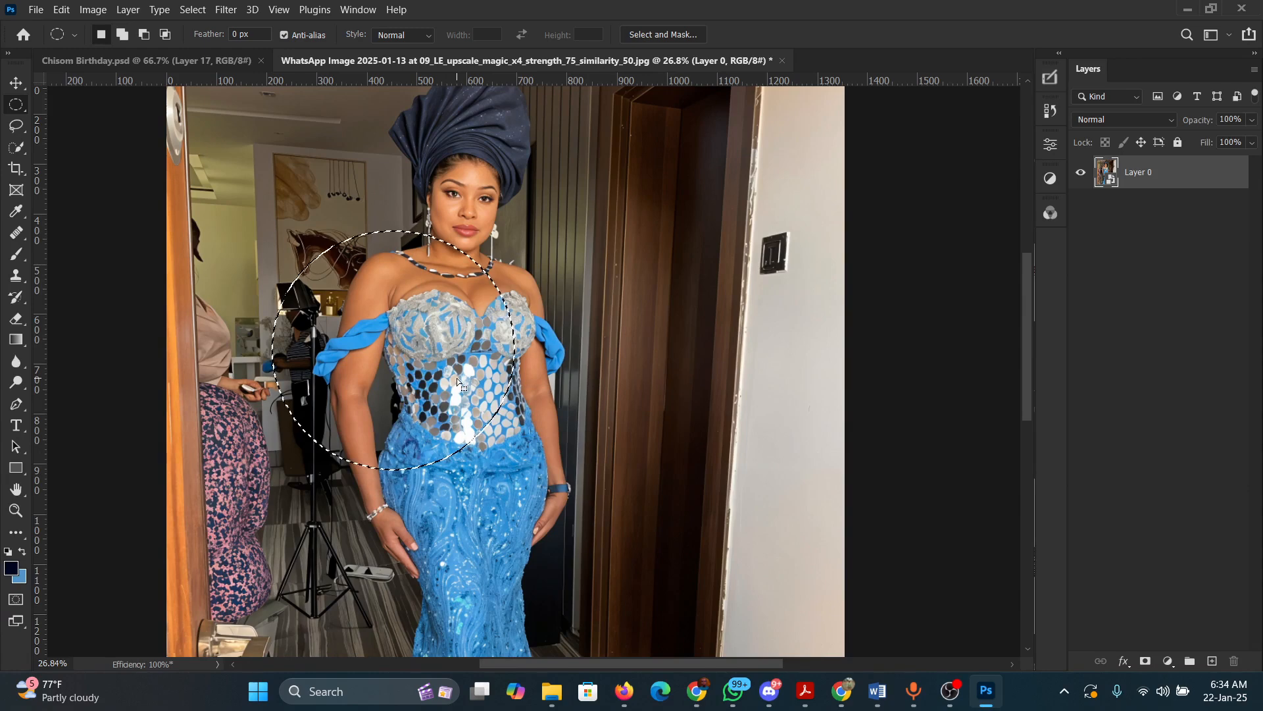
mouse_move(565, 166)
left_mouse_down()
mouse_move(590, 173)
mouse_move(795, 397)
left_mouse_up()
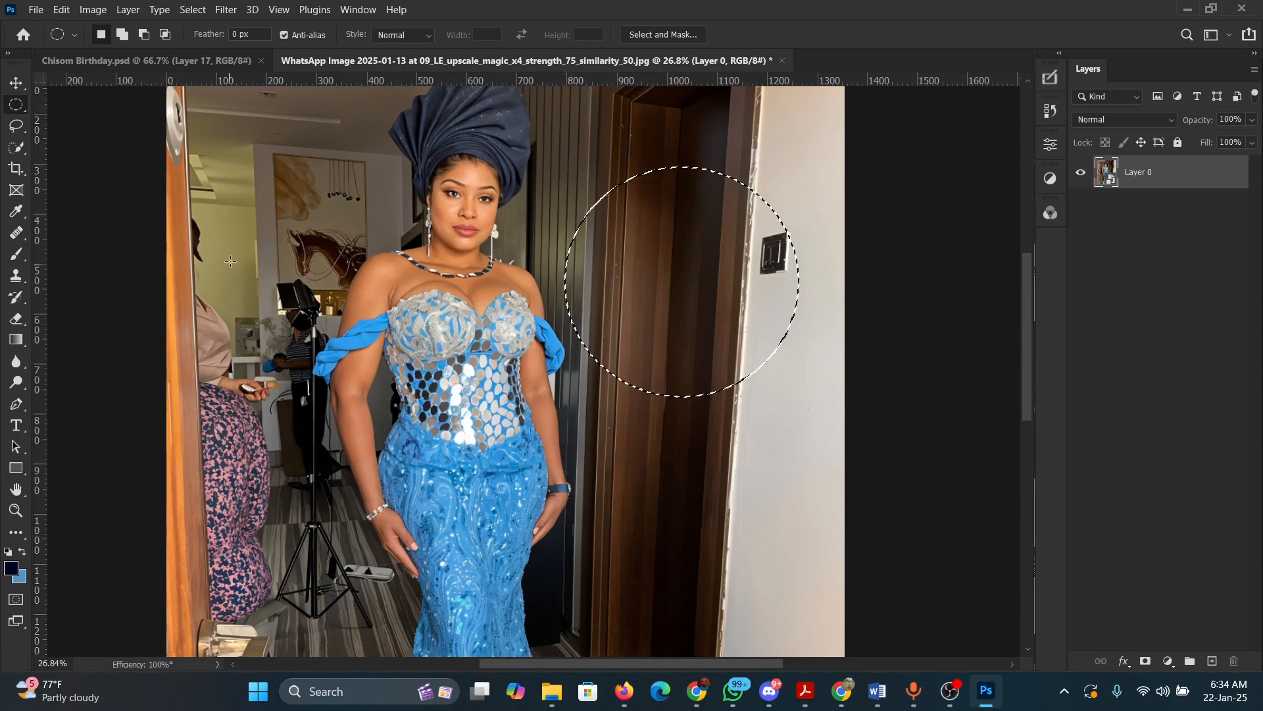
mouse_move(237, 252)
left_mouse_down()
mouse_move(437, 427)
mouse_move(481, 506)
left_mouse_up()
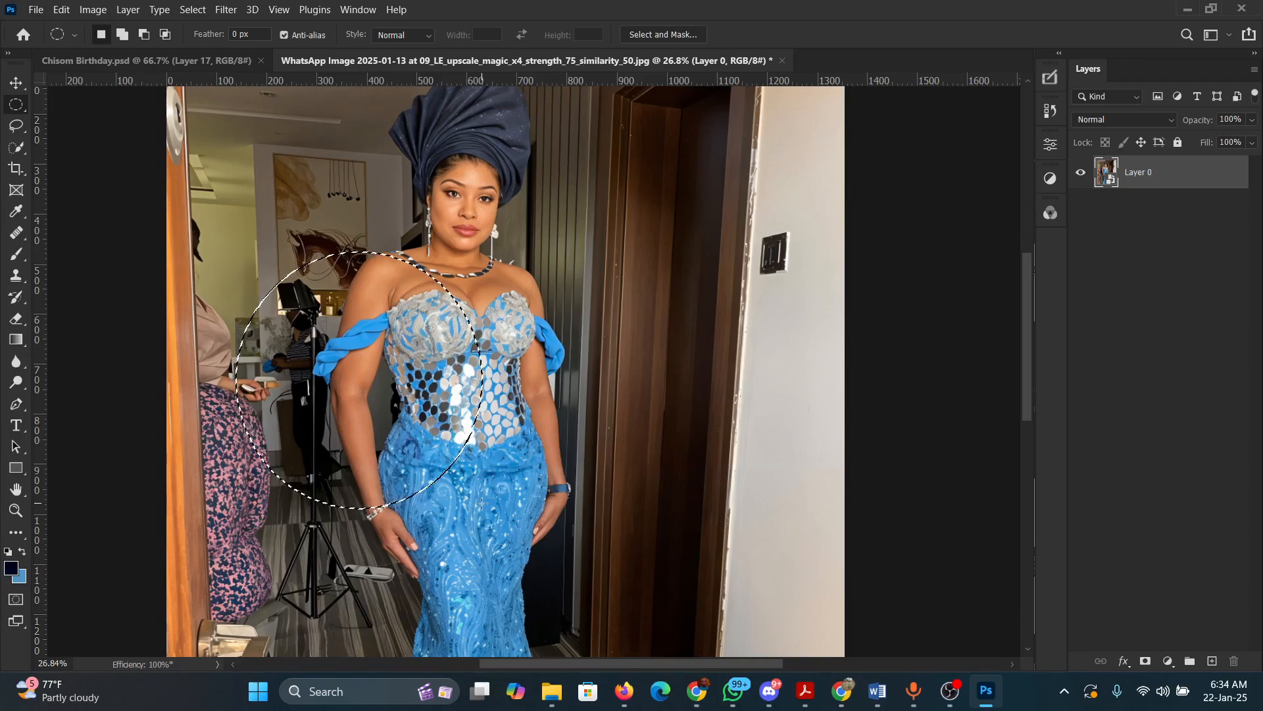
- Add an elliptical area over the door and another bridging it to the ellipse around the light stand
key("shift")
left_click_drag(565, 212, 818, 499)
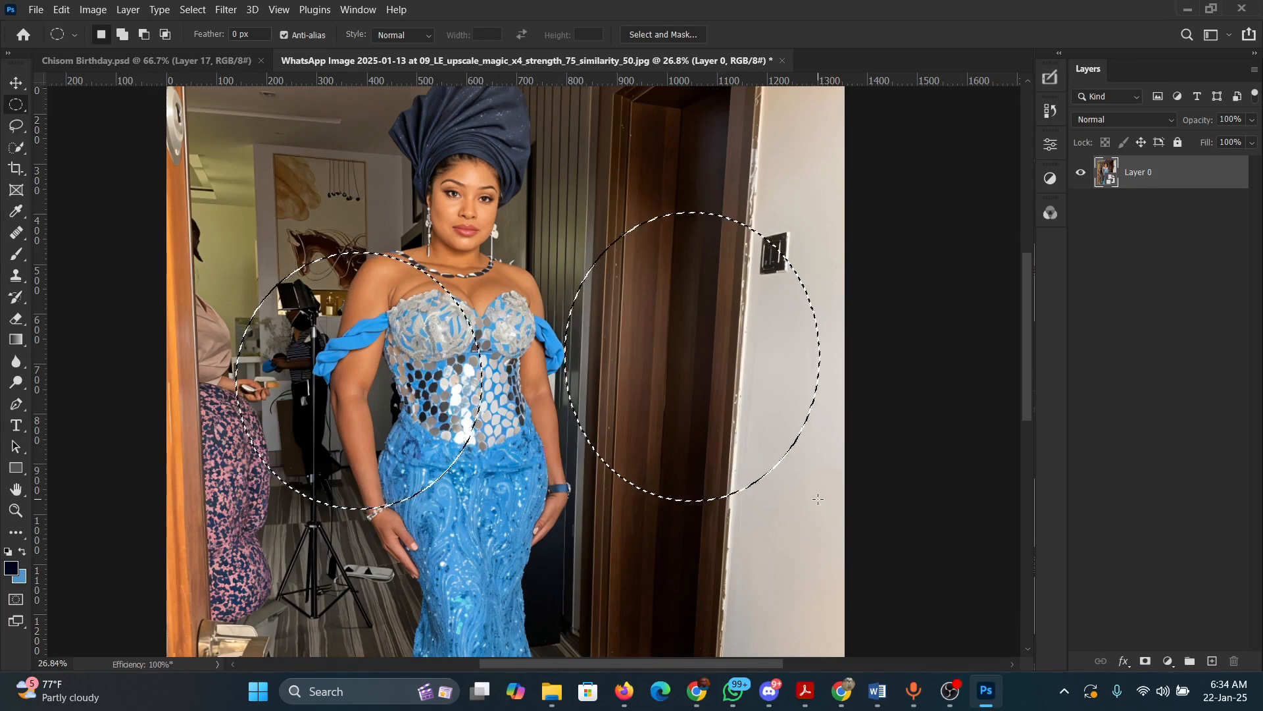
key("shift")
left_click_drag(426, 289, 678, 498)
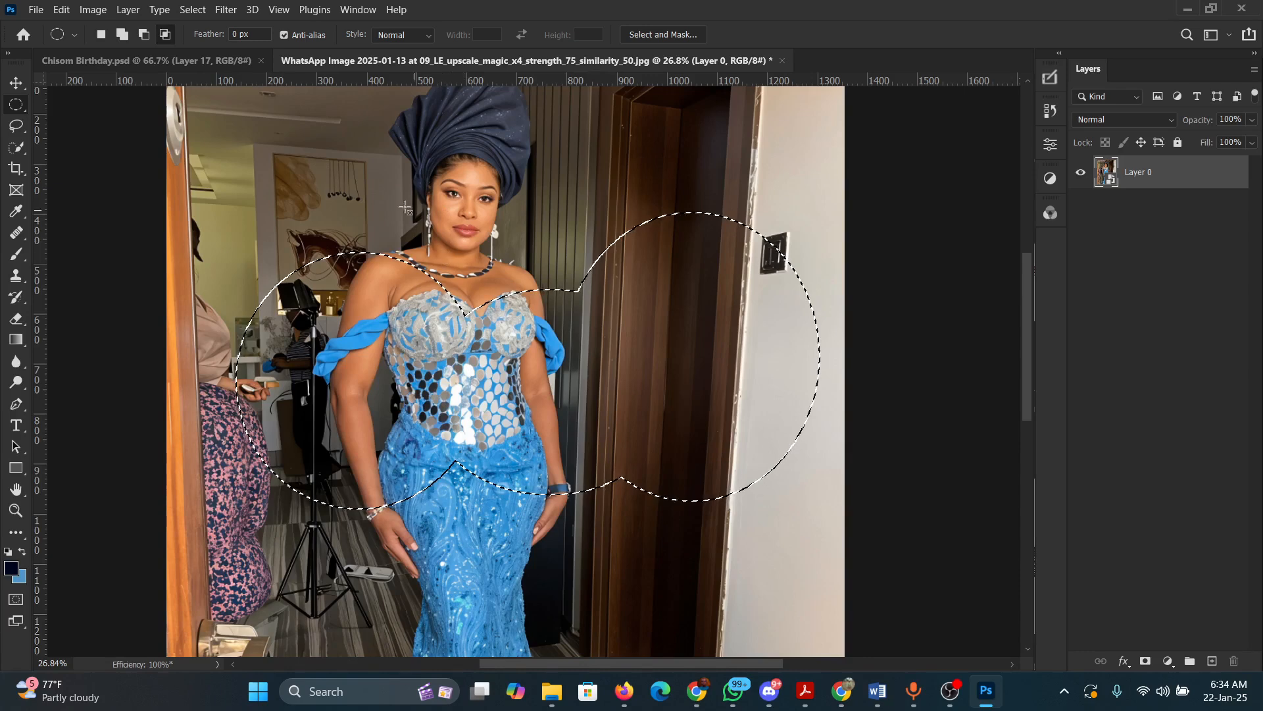
- Intersect the joined selection with smaller ellipses drawn over the woman's chest and arm
left_click_drag(373, 175, 556, 379)
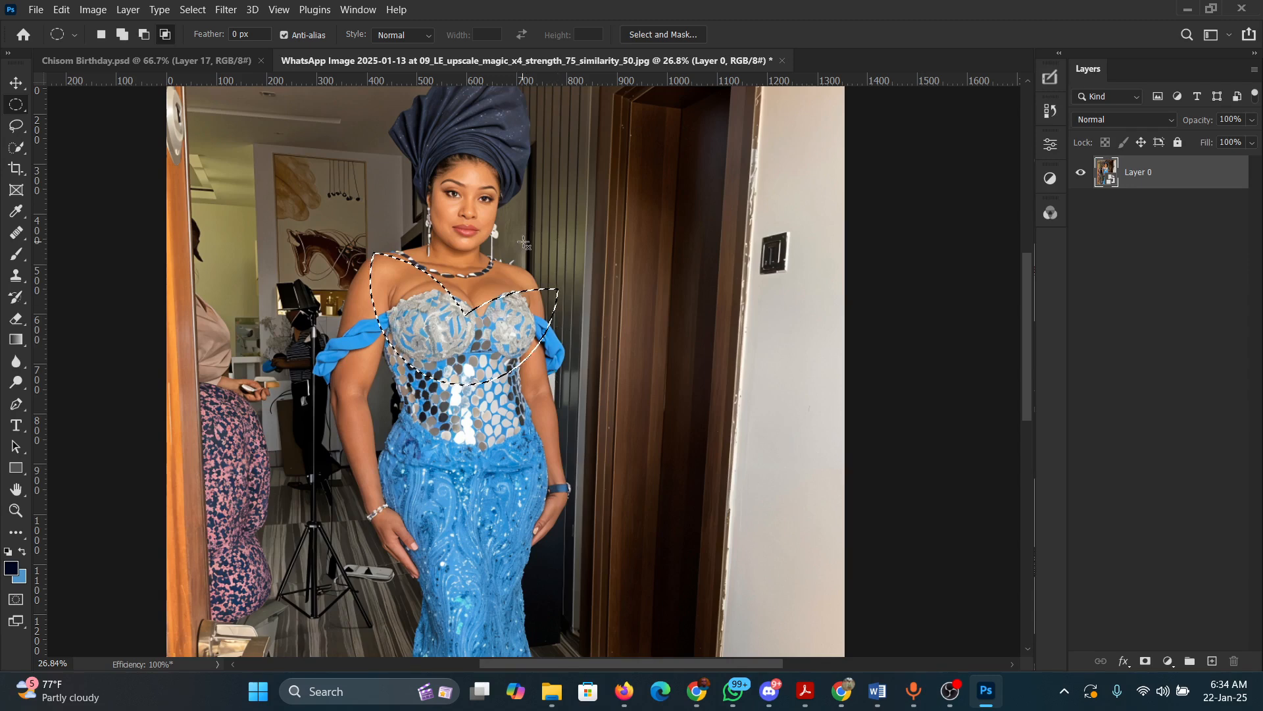
left_click_drag(523, 242, 678, 395)
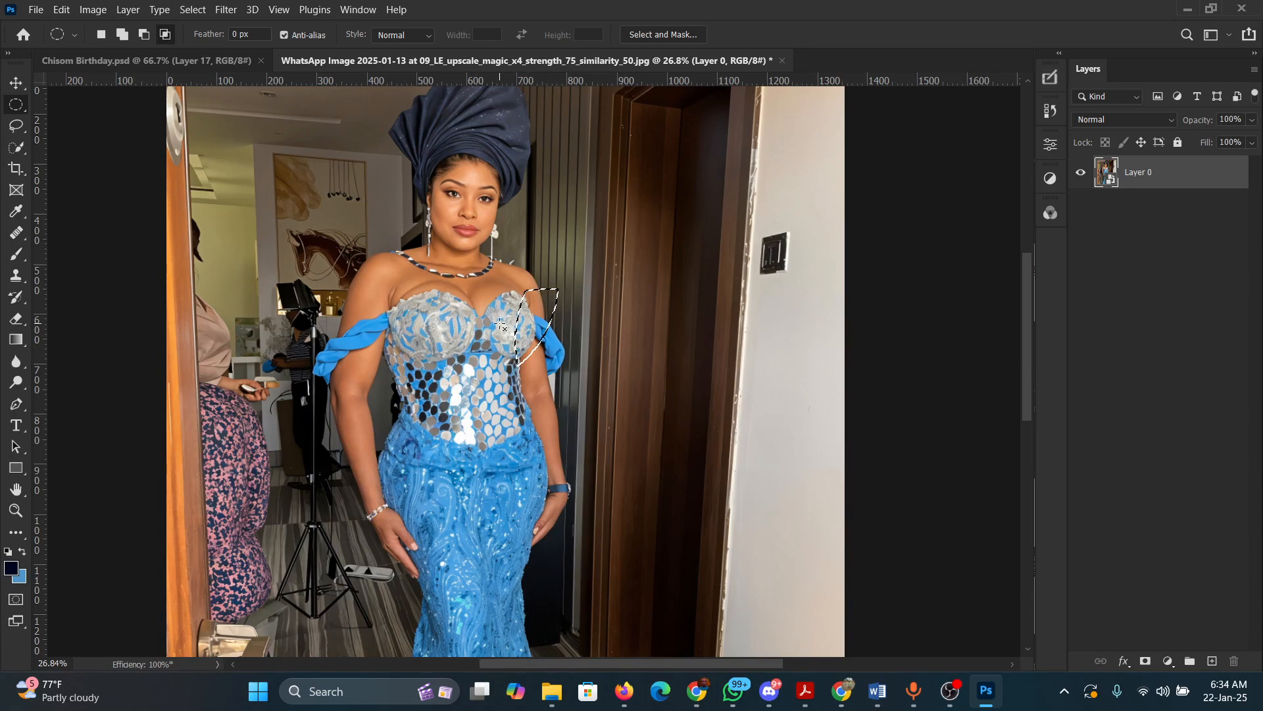
left_click_drag(481, 303, 606, 411)
left_click_drag(498, 316, 582, 440)
left_click_drag(575, 292, 559, 420)
left_click(602, 271)
- Draw a white rectangle shape about 774 × 556 mm over the woman's torso and view the other shape tools
left_click(16, 468)
left_click_drag(208, 239, 594, 515)
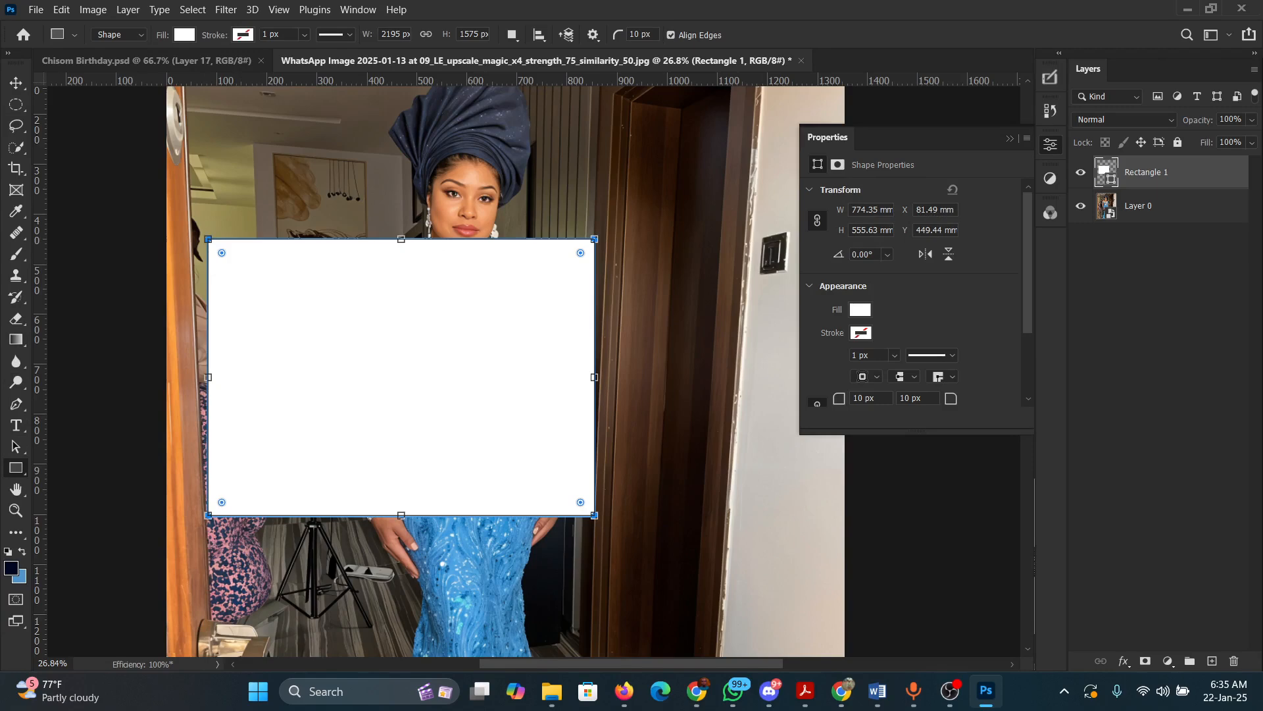
right_click(16, 468)
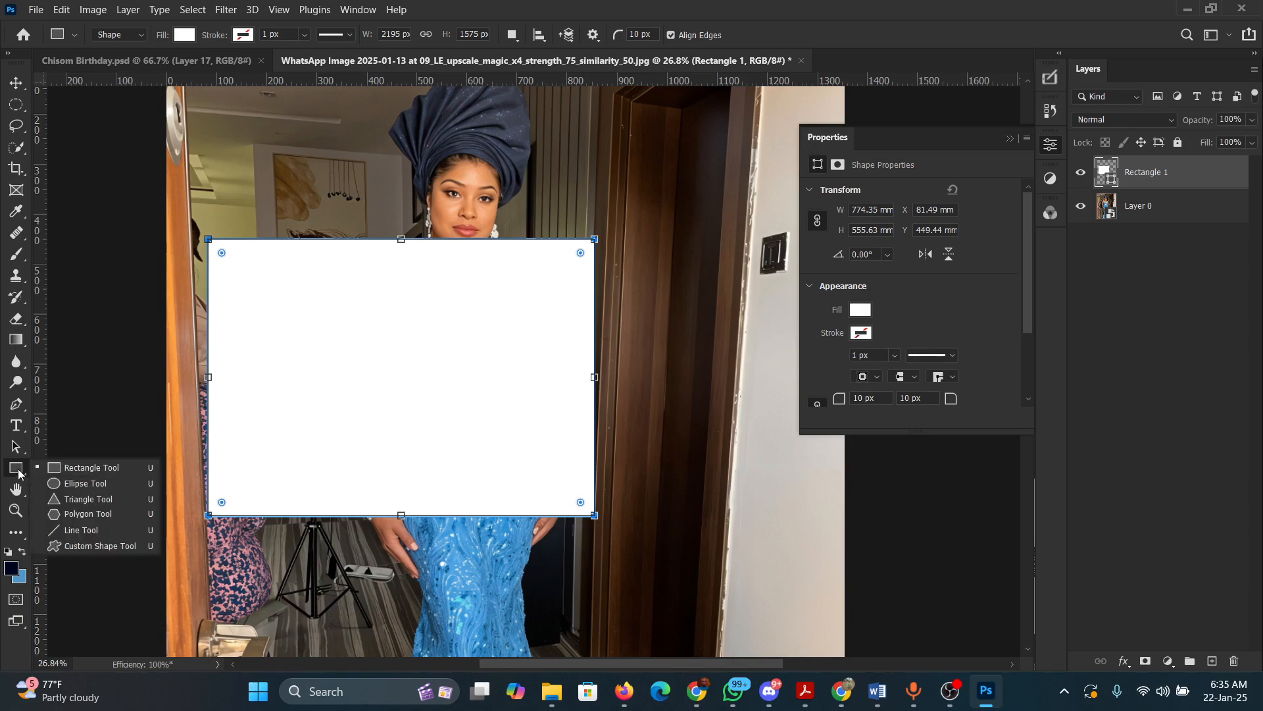
left_click(87, 366)
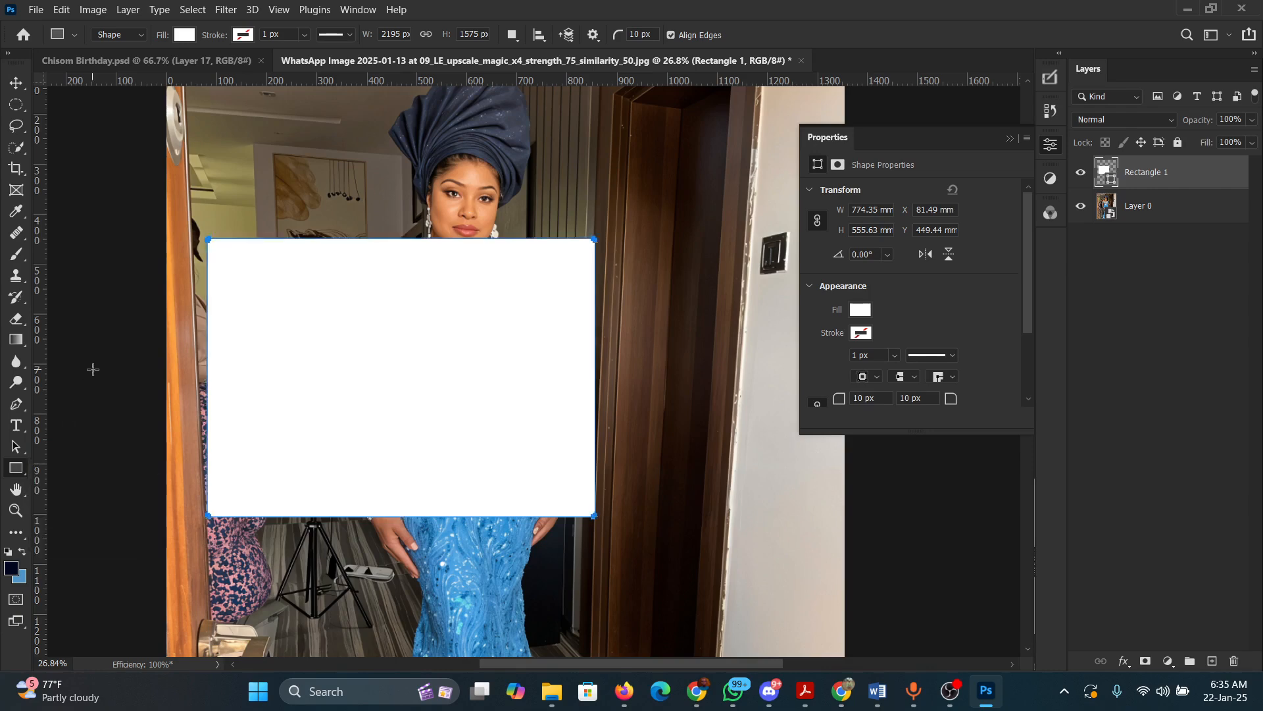
left_click(655, 310)
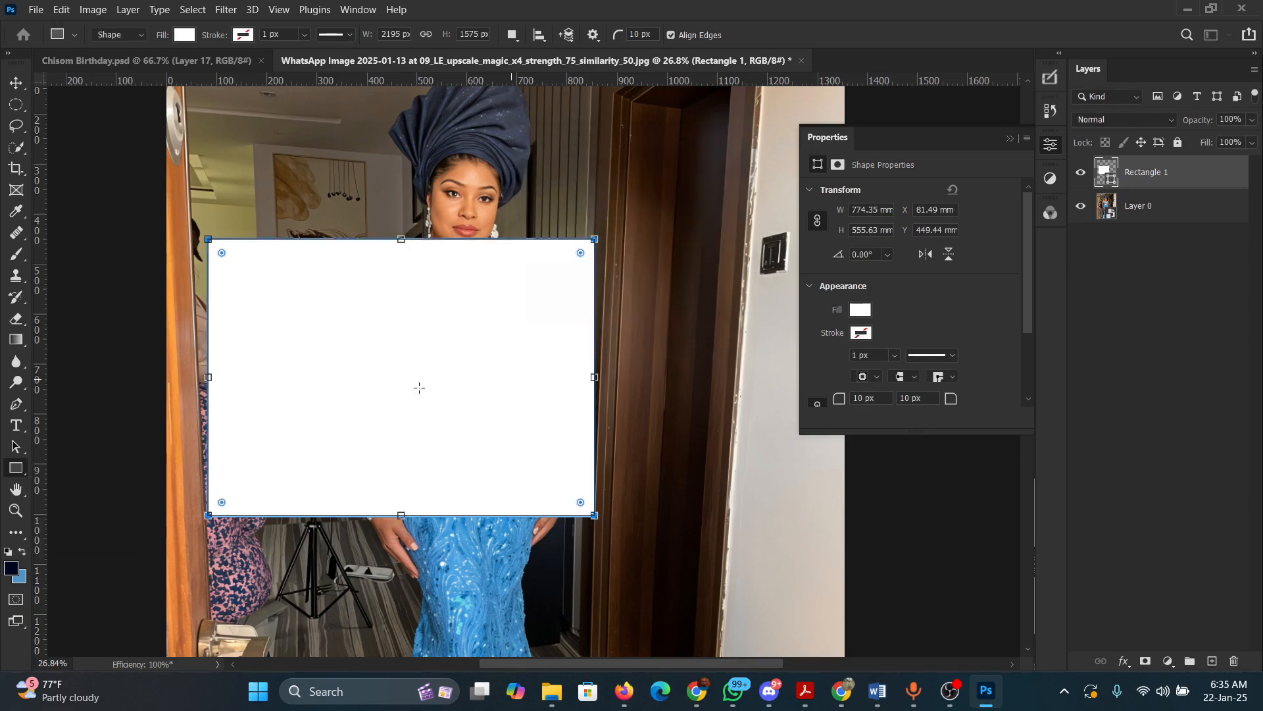
- Draw a white ellipse shape about 613 × 507 mm overlapping the rectangle and the woman's face
right_click(16, 468)
left_click(87, 483)
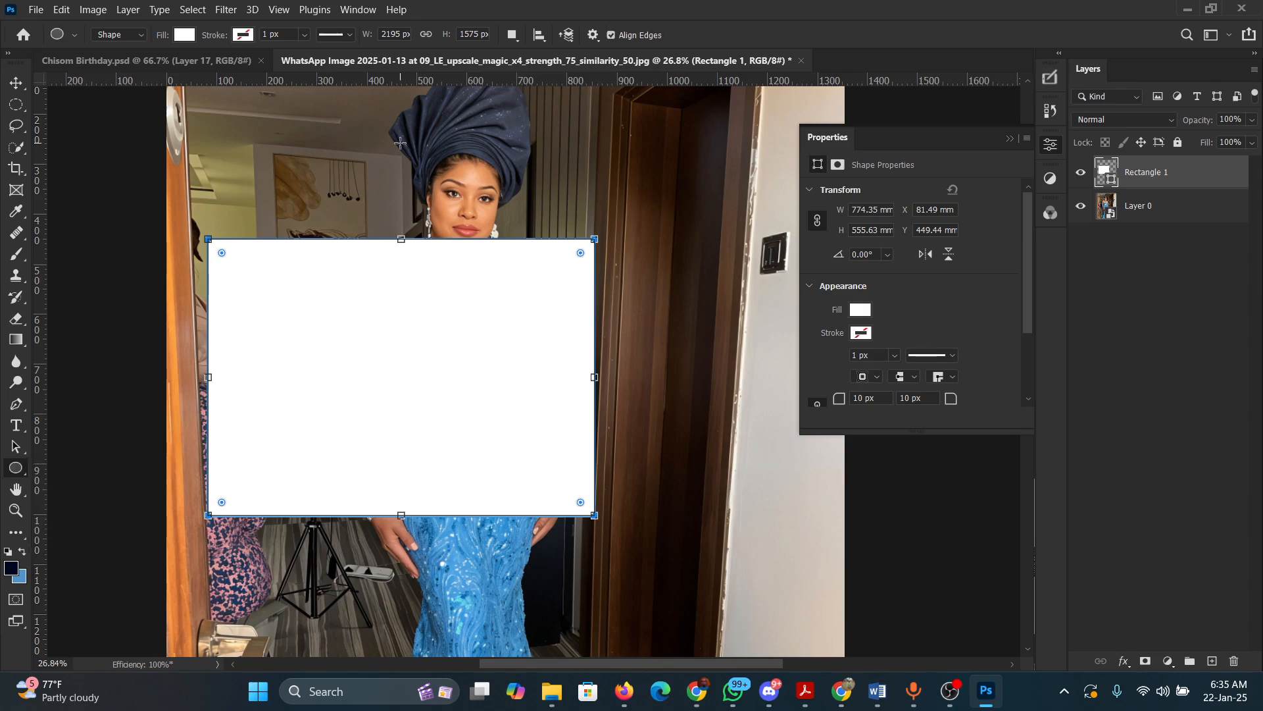
left_click_drag(400, 142, 706, 395)
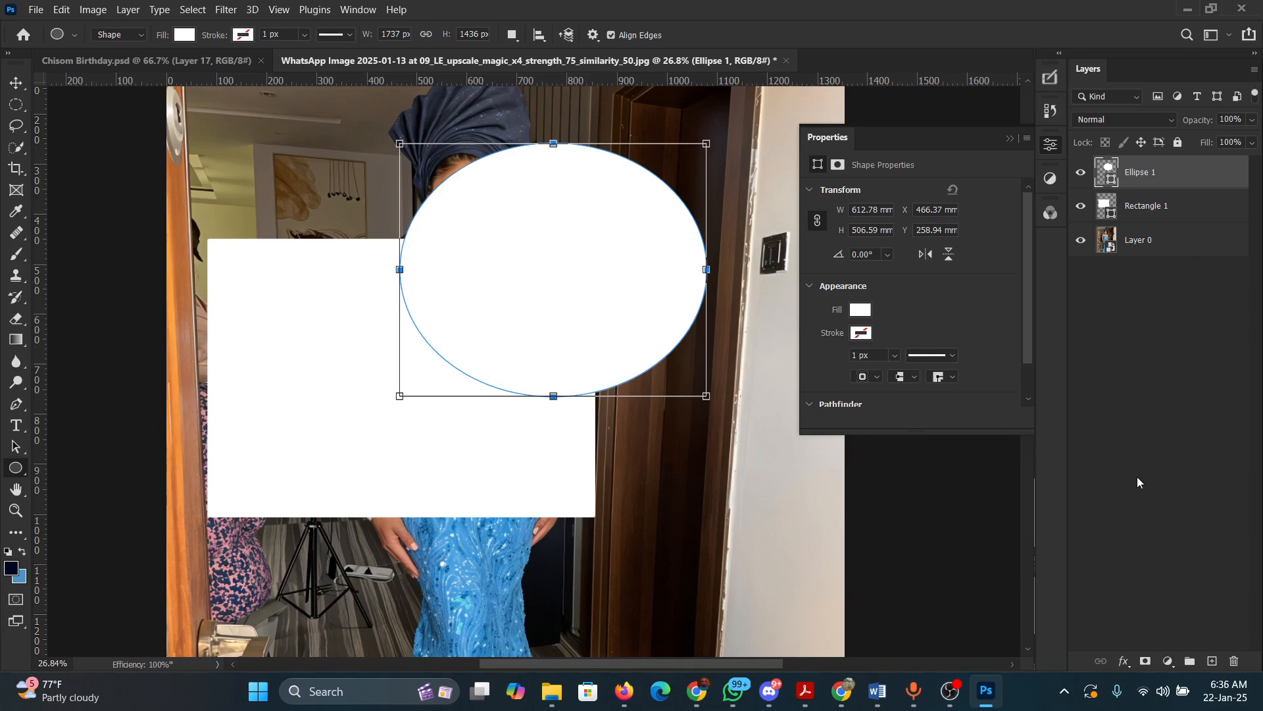
- Delete the ellipse and rectangle shape layers
key("Delete")
key("Delete")
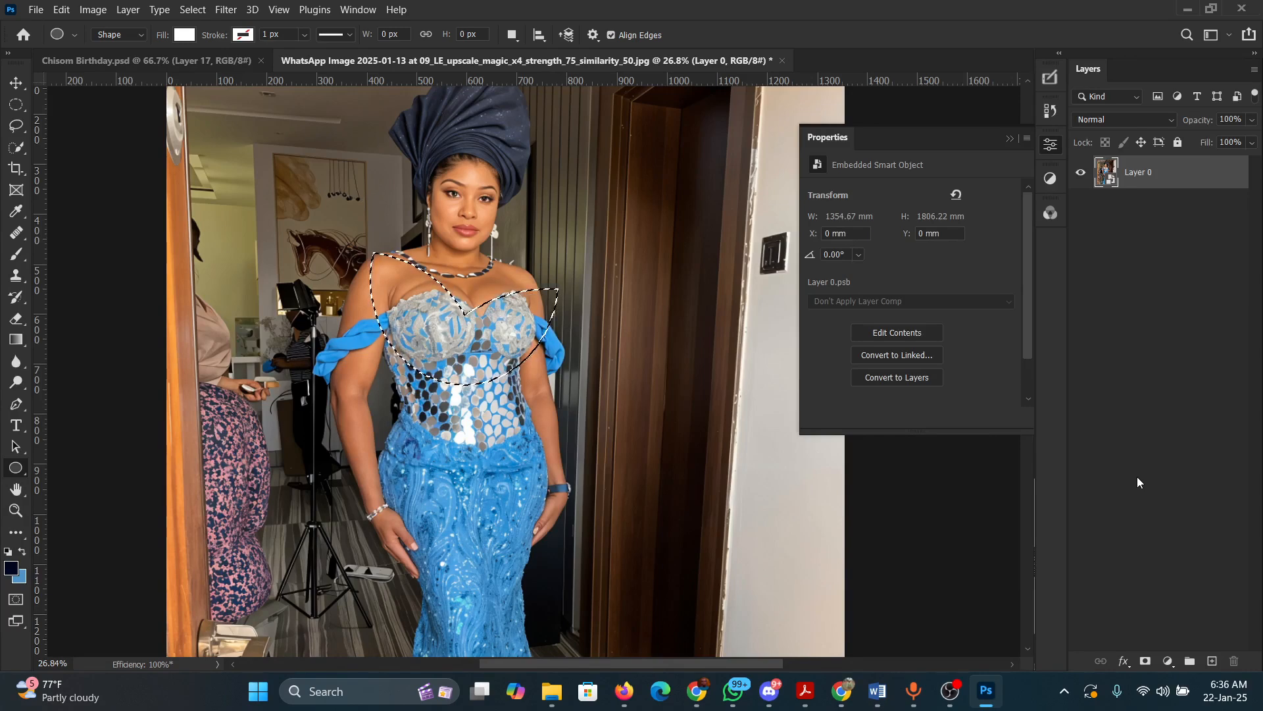
- Undo all the selection edits and the layer conversion, back to the original locked background layer without a selection
key("ctrl+z")
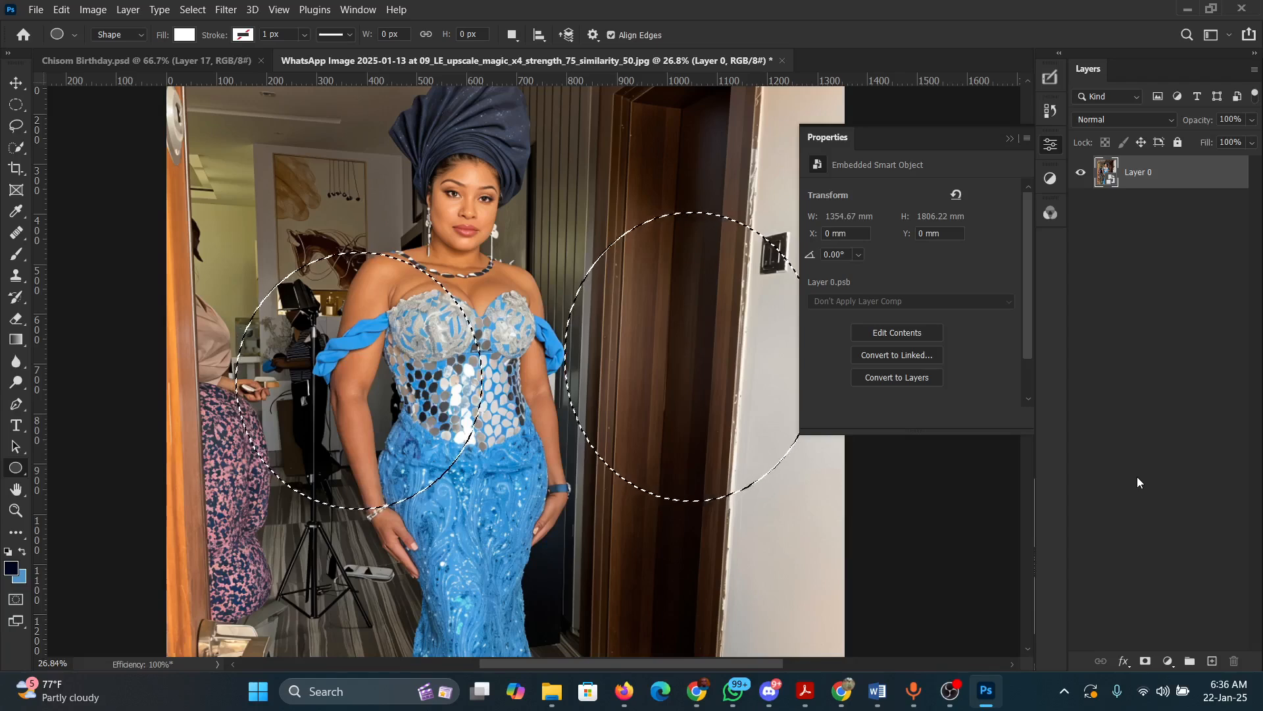
key("ctrl+z")
key("ctrl+z")
key("ctrl+z")
key("ctrl+z")
key("ctrl+z")
key("ctrl+z")
key("ctrl+z")
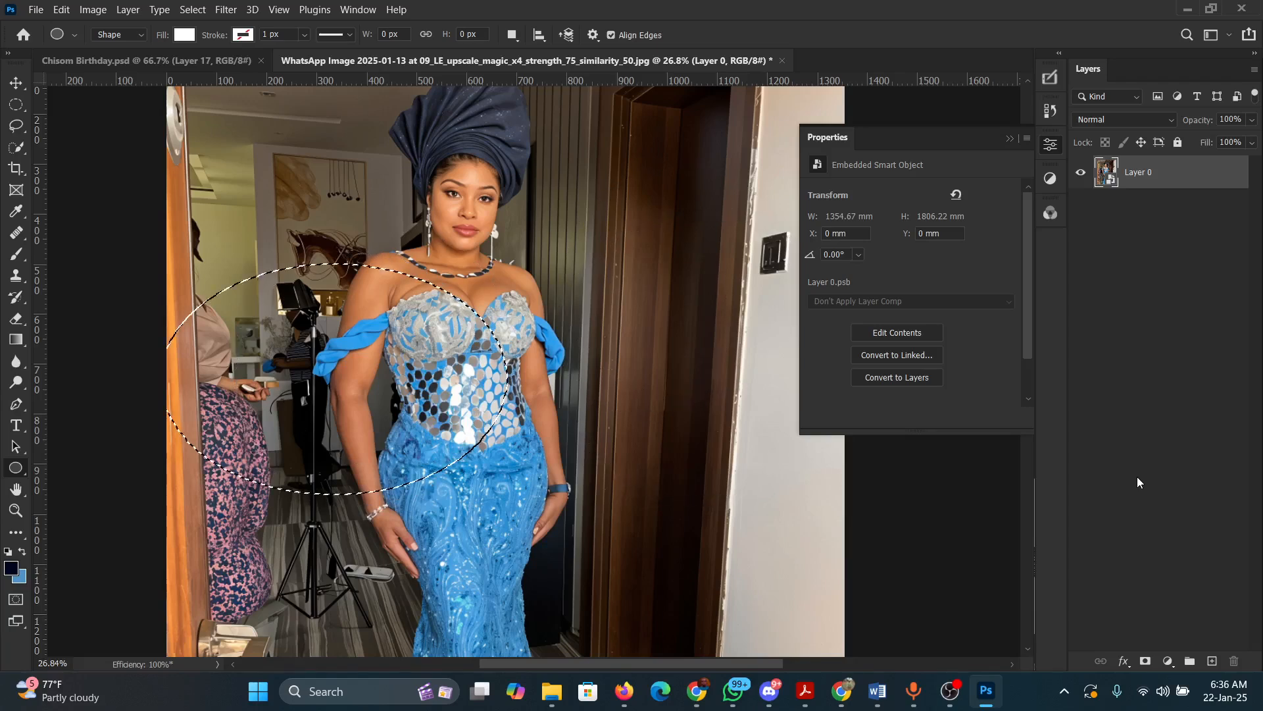
key("ctrl+z")
key("ctrl+z")
key("ctrl+z")
key("ctrl+z")
key("ctrl+z")
key("ctrl+z")
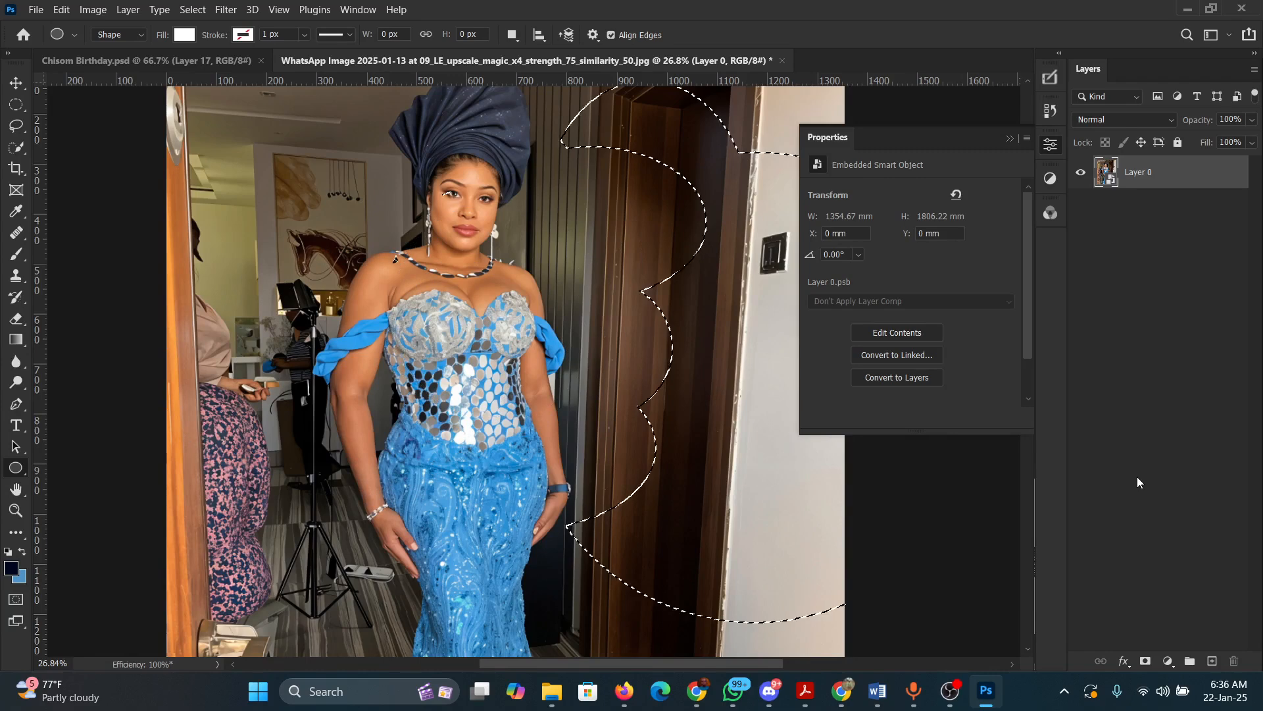
key("ctrl+z")
key("ctrl+z")
key("ctrl+z")
key("ctrl+z")
key("ctrl+z")
key("ctrl+z")
key("ctrl+z")
key("ctrl+z")
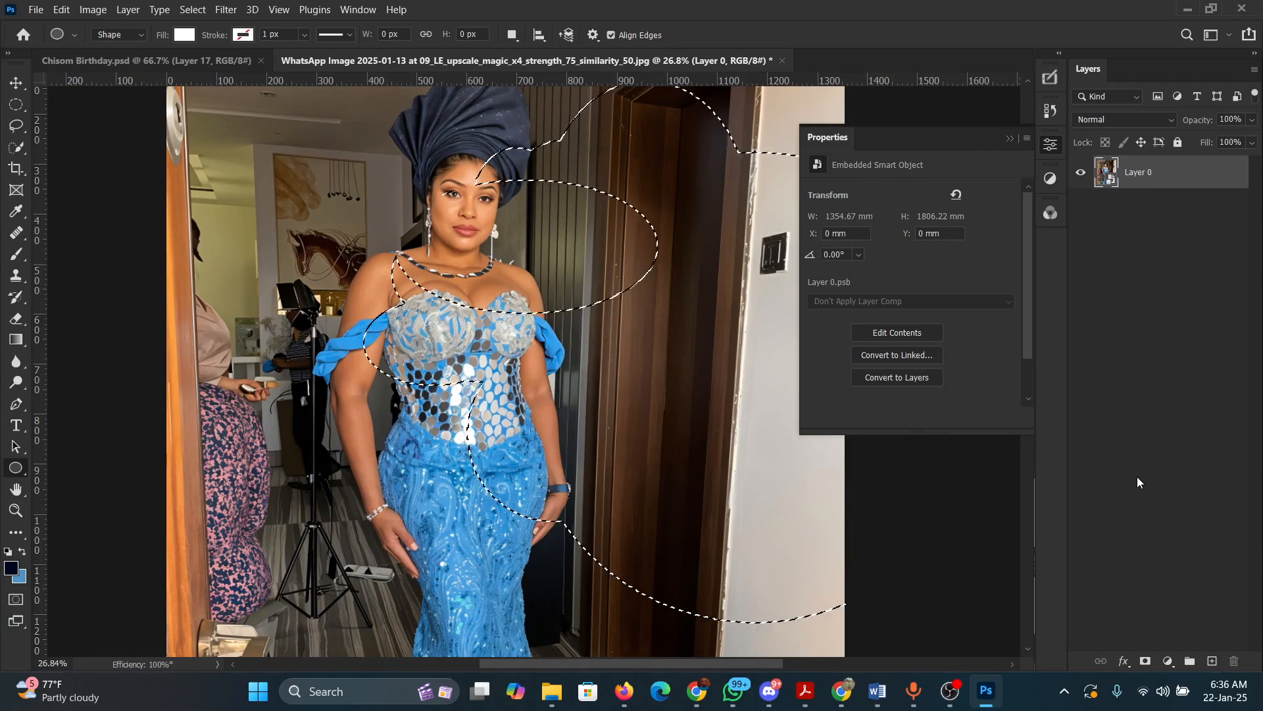
key("ctrl+z")
key("ctrl+z")
key("ctrl+z")
key("ctrl+z")
key("ctrl+z")
key("ctrl+z")
key("ctrl+z")
key("ctrl+z")
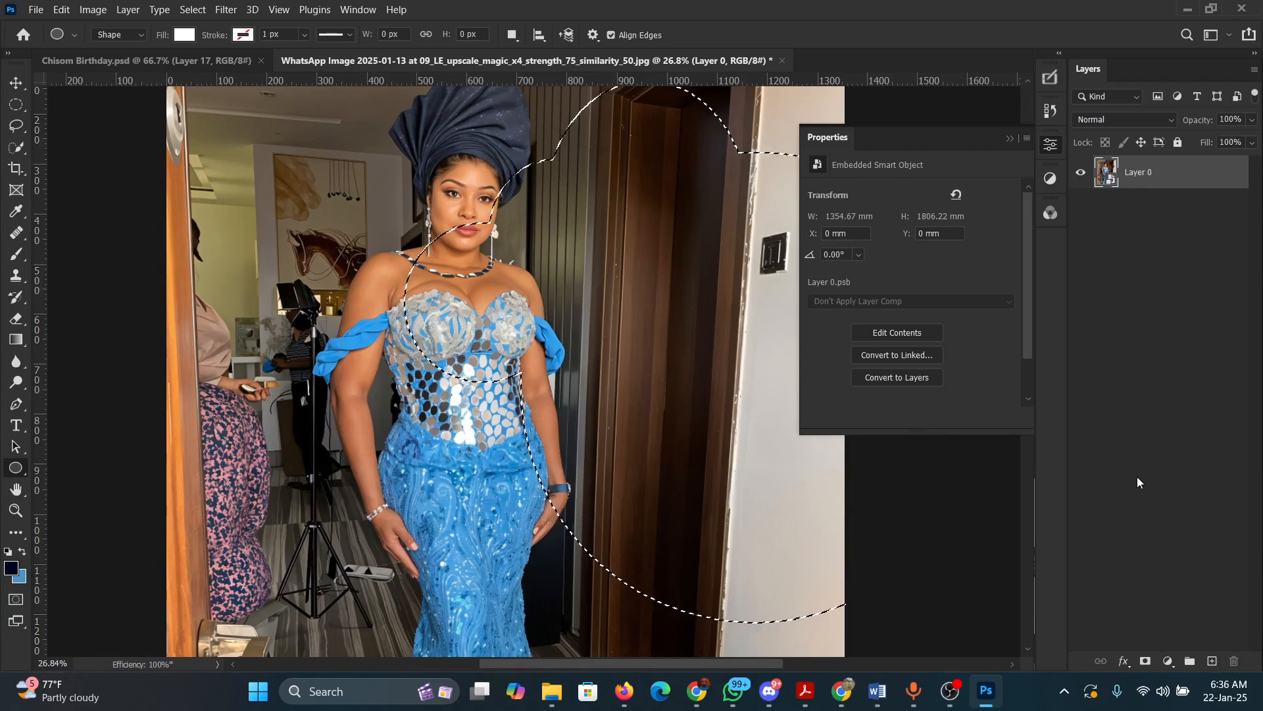
key("ctrl+z")
key("ctrl+z")
key("ctrl+z")
key("ctrl+z")
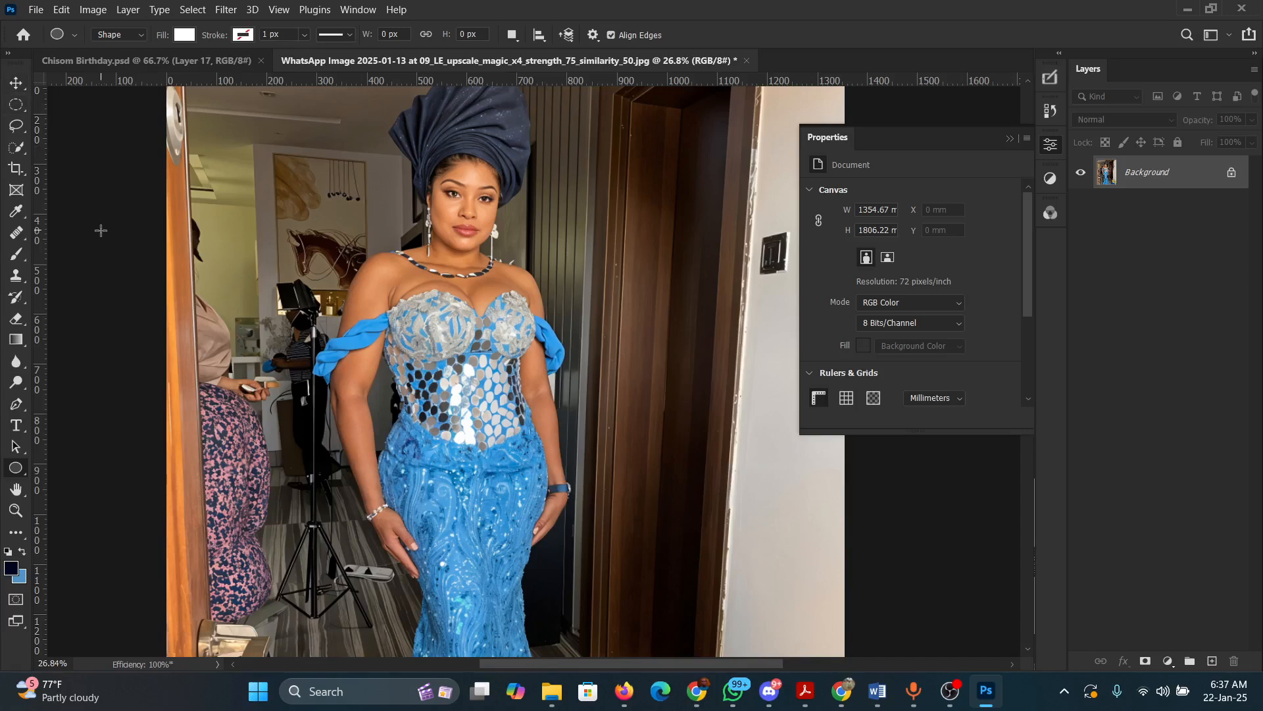
- Examine the photo at different magnifications with the Move tool active and the document properties collapsed, ending with the whole image fitted to the window
key("v")
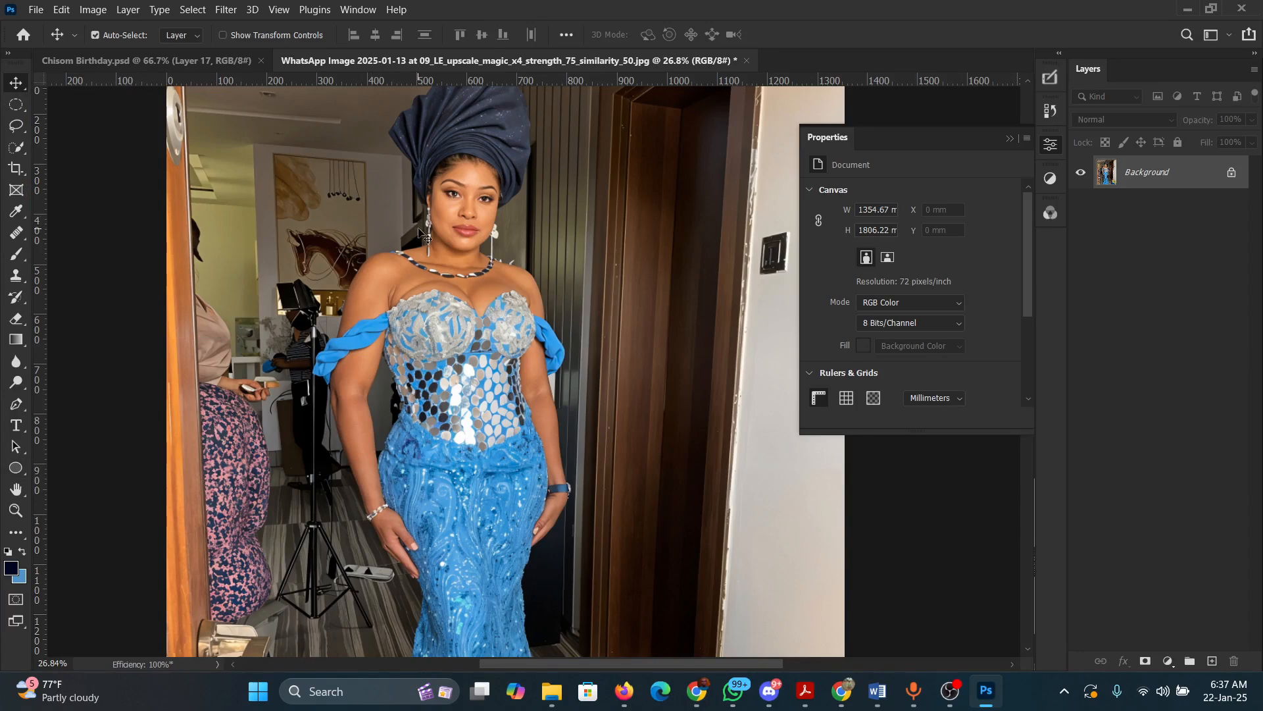
scroll(498, 230, "down", 4)
scroll(498, 230, "up", 2)
scroll(498, 230, "down", 3)
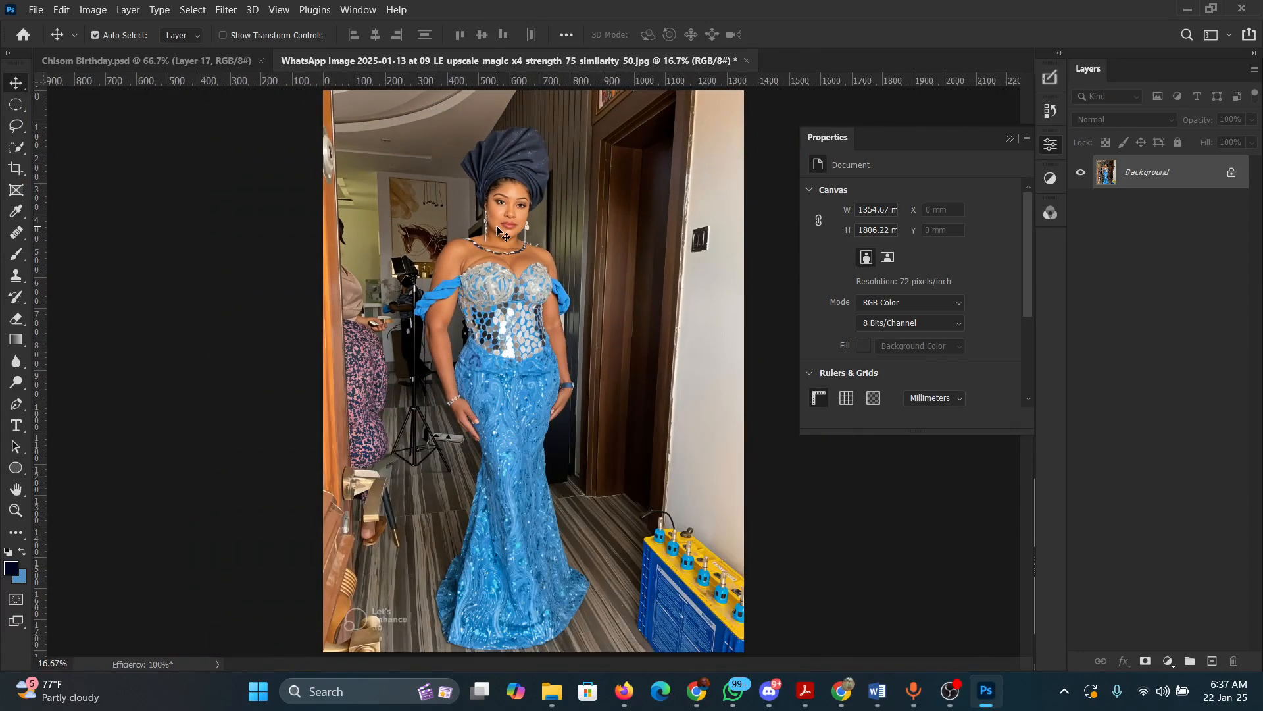
scroll(498, 230, "down", 6)
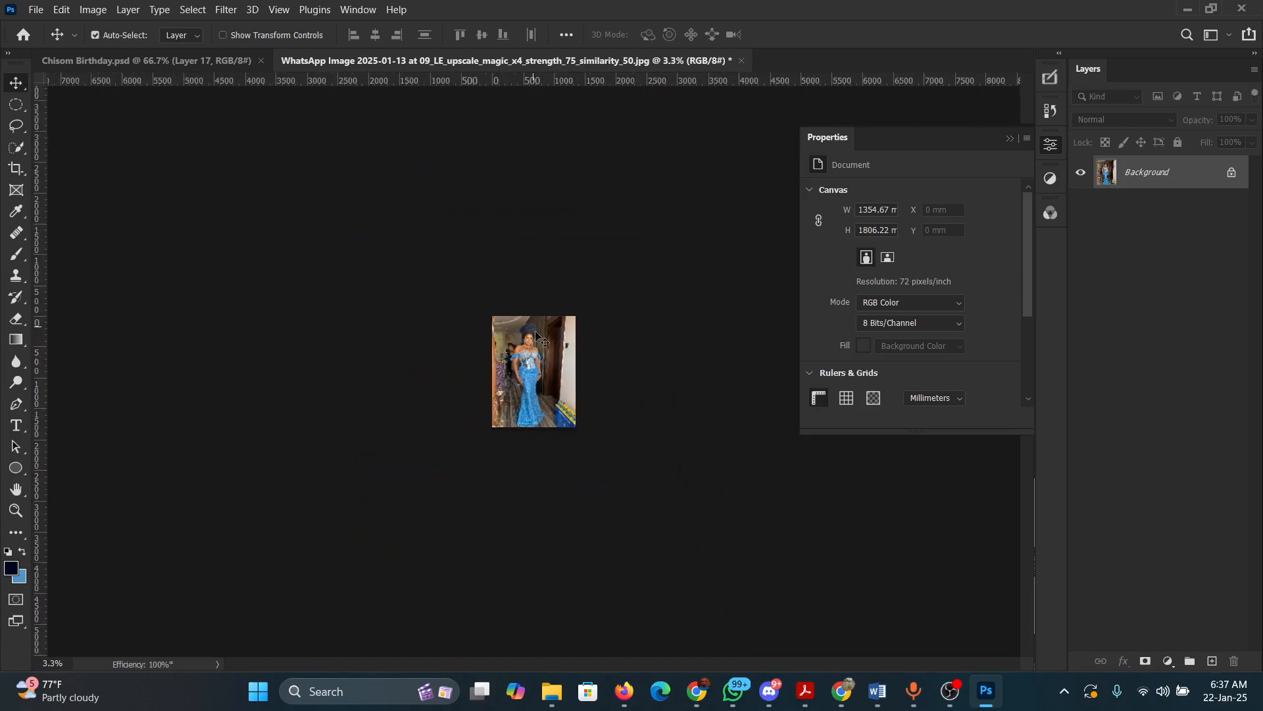
scroll(538, 336, "down", 3)
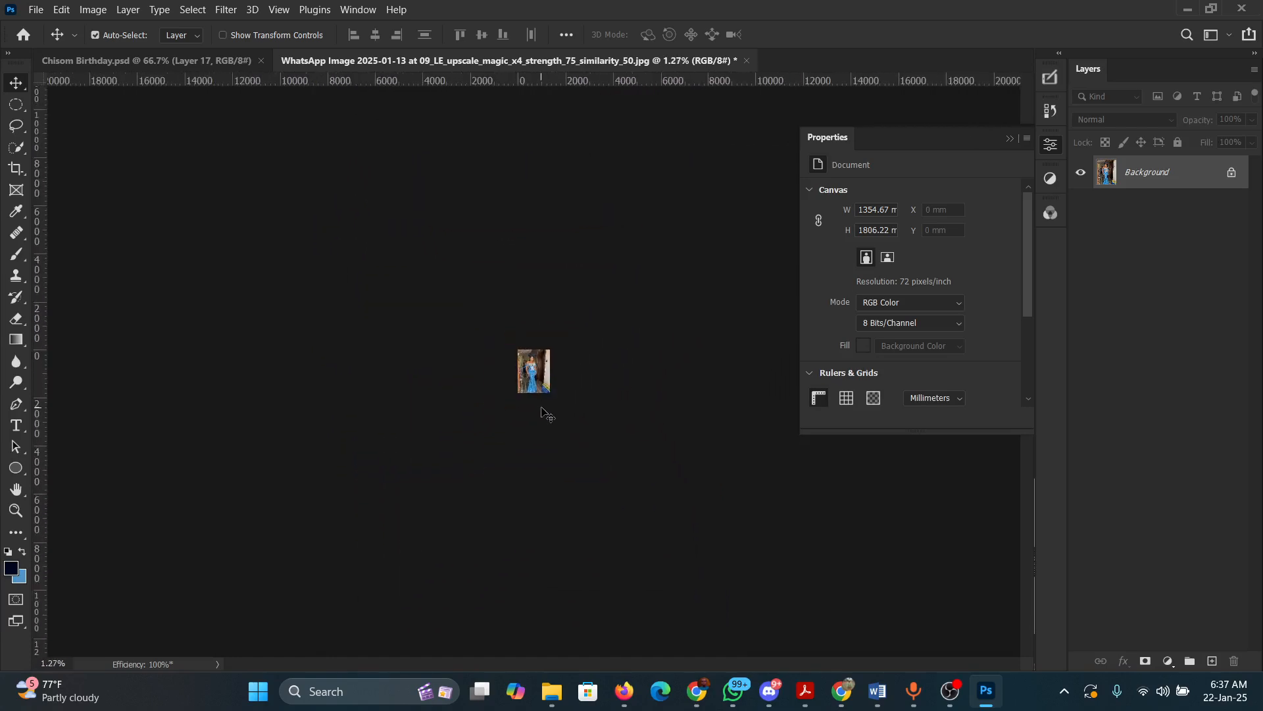
left_click(1009, 140)
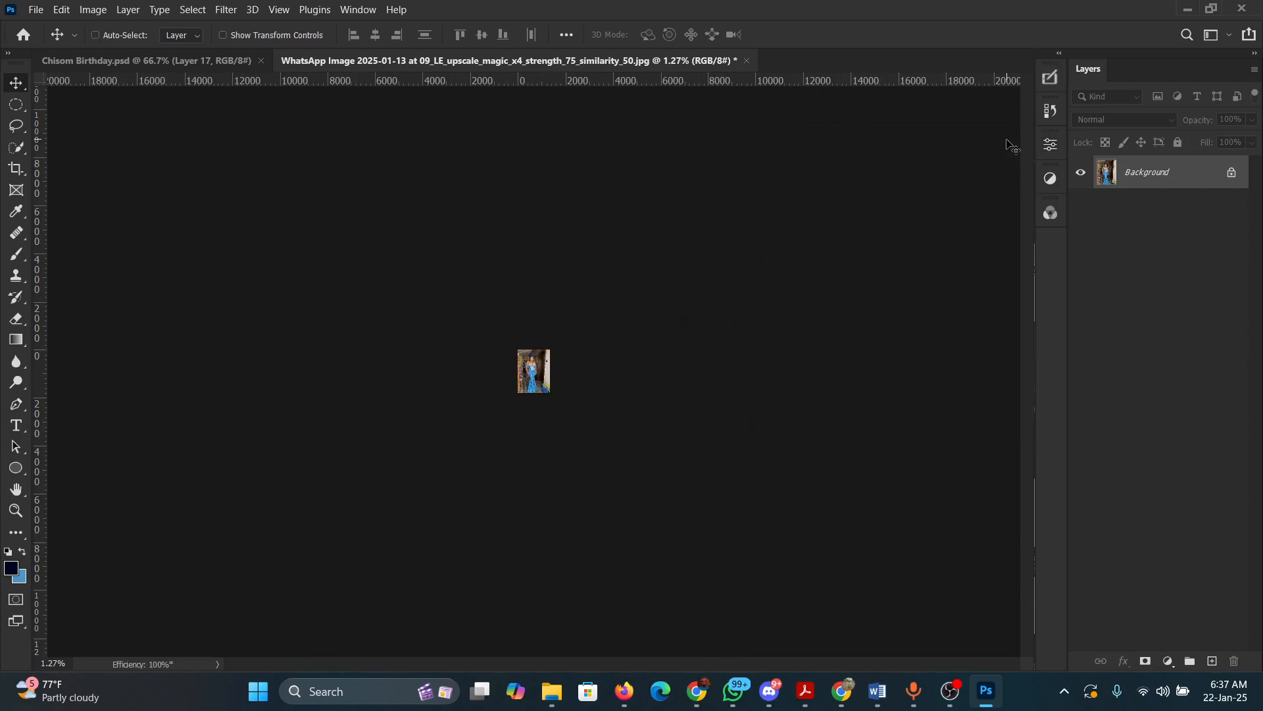
key("ctrl+0")
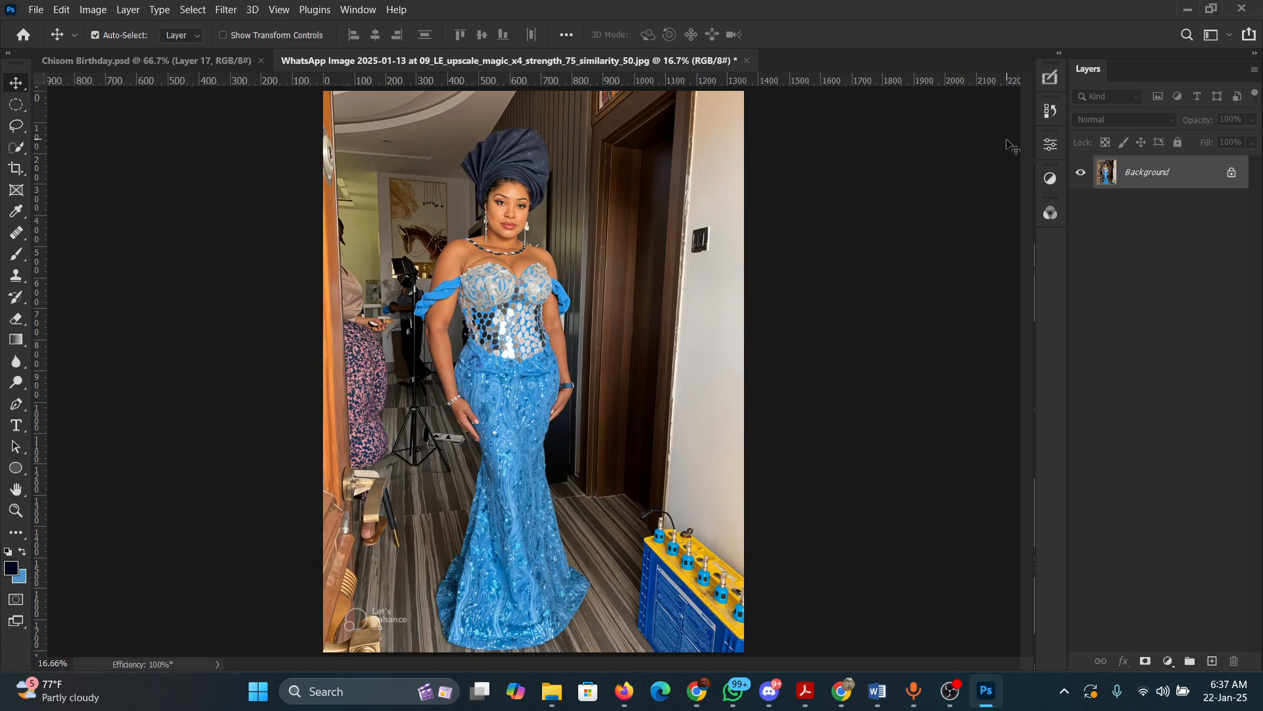
scroll(595, 256, "up", 5)
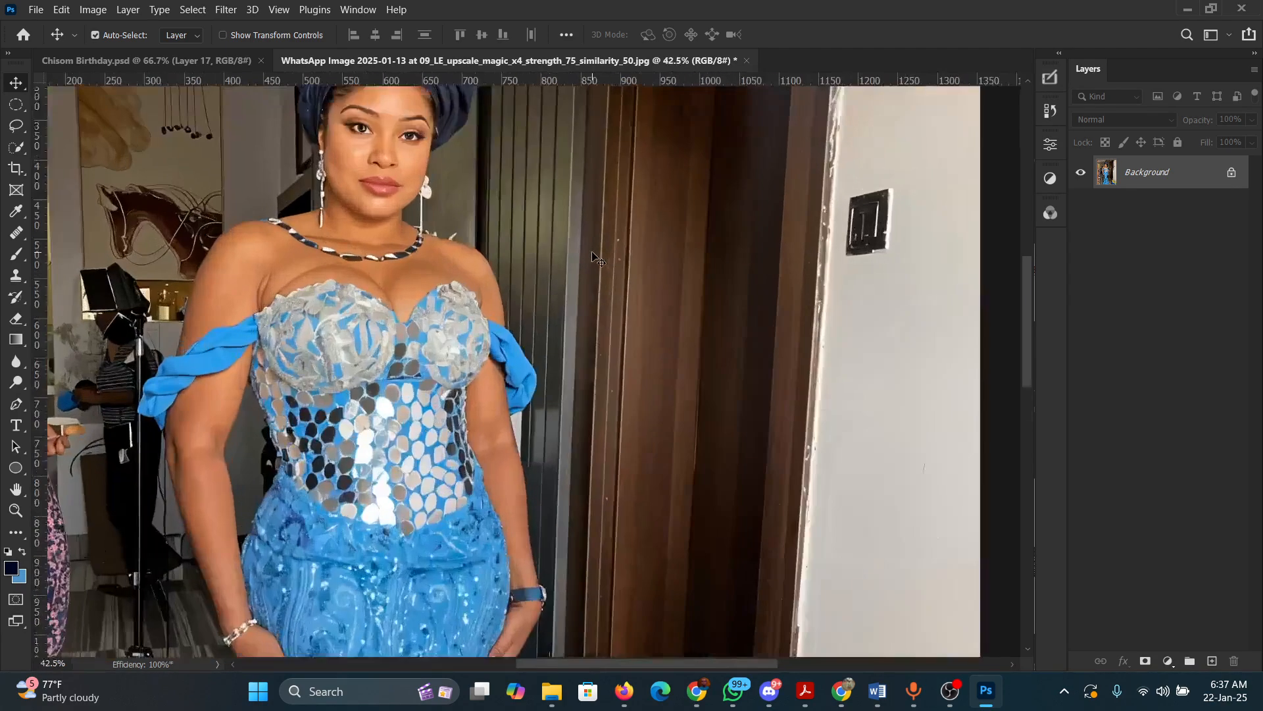
scroll(594, 257, "down", 2)
scroll(594, 256, "down", 2)
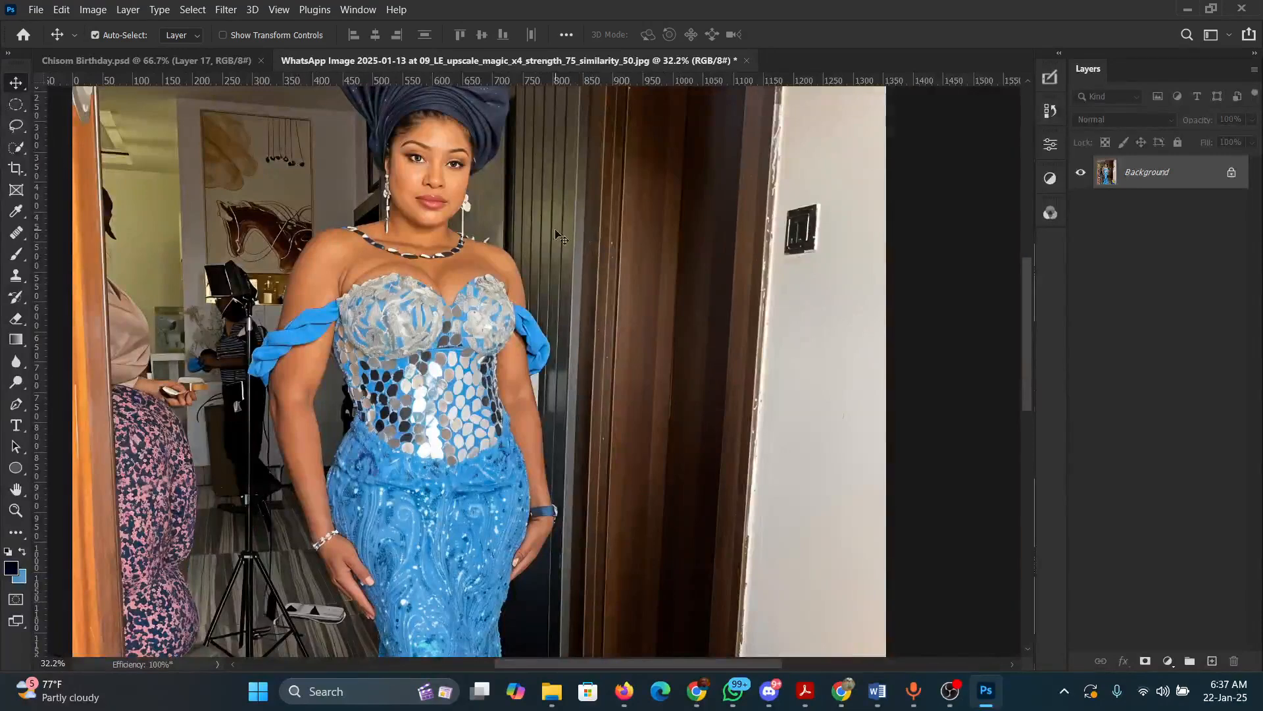
key("ctrl+0")
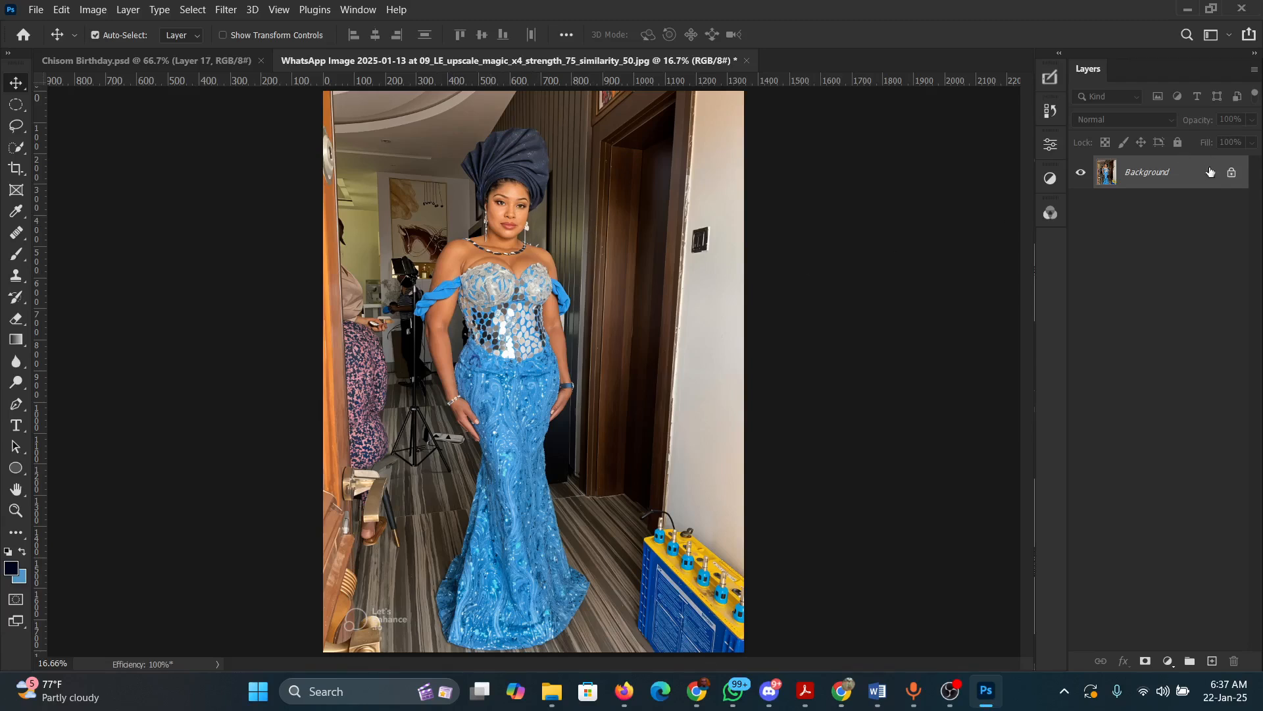
- Unlock the background layer and draw a white ellipse shape about 765 × 797 mm over the woman's torso and the light stand
left_click(1231, 173)
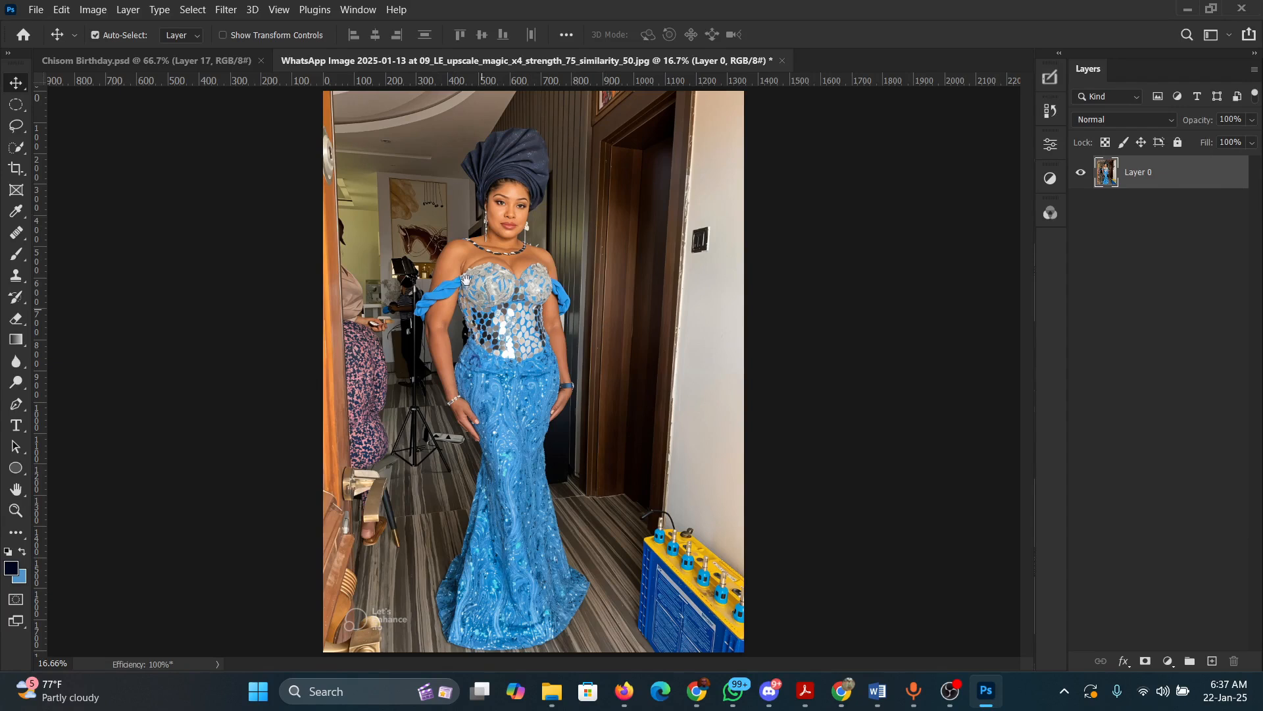
left_click(16, 468)
left_click_drag(324, 277, 563, 521)
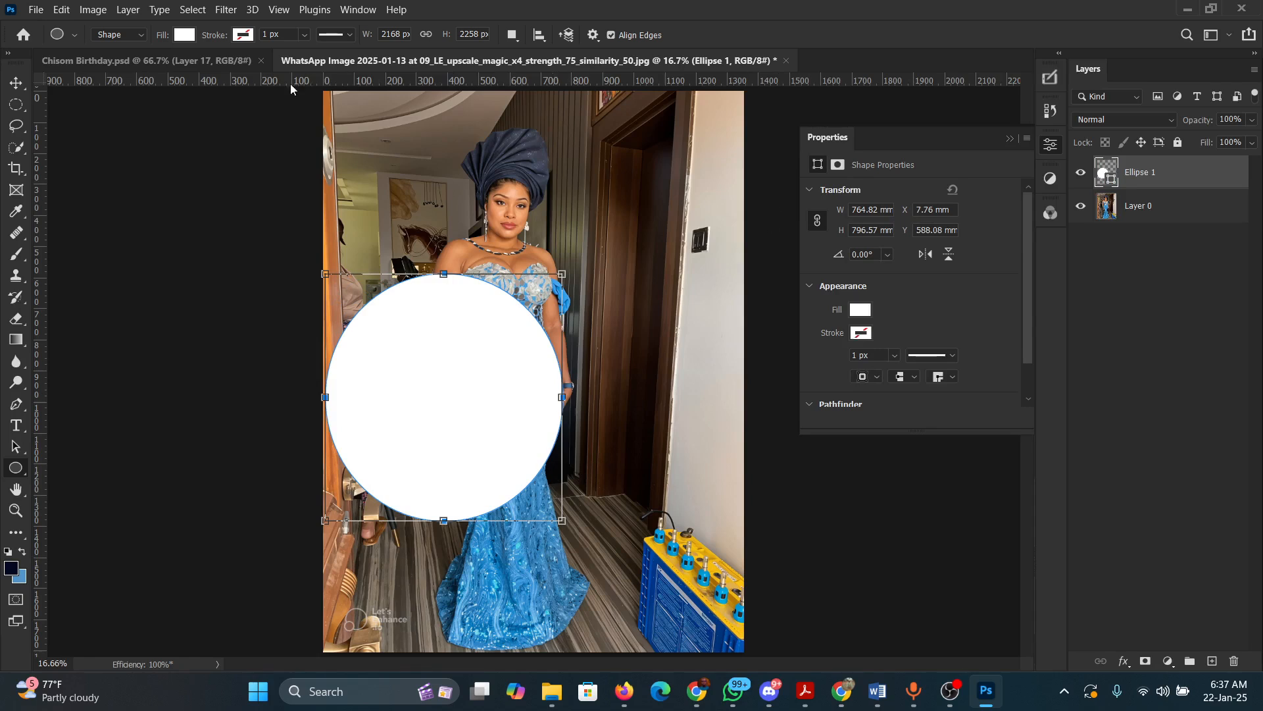
left_click(16, 83)
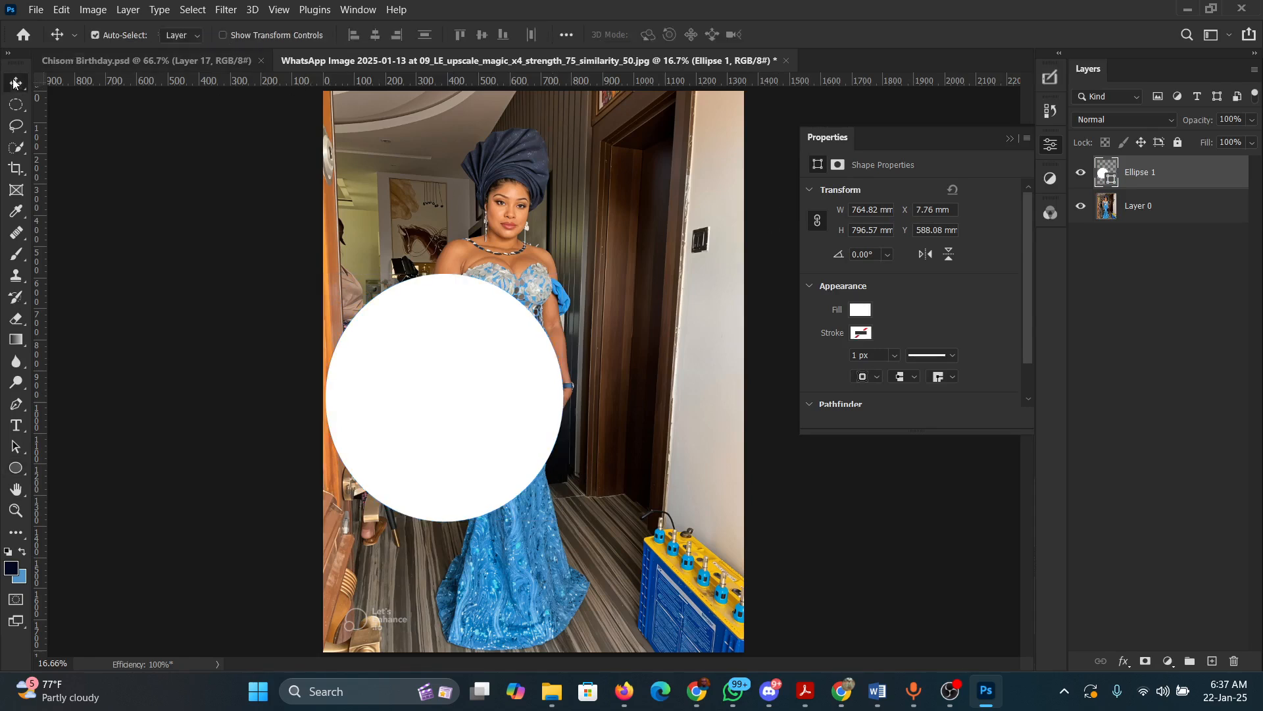
- Try moving the photo layer independently of the white ellipse, and undo the move
left_click(1196, 207)
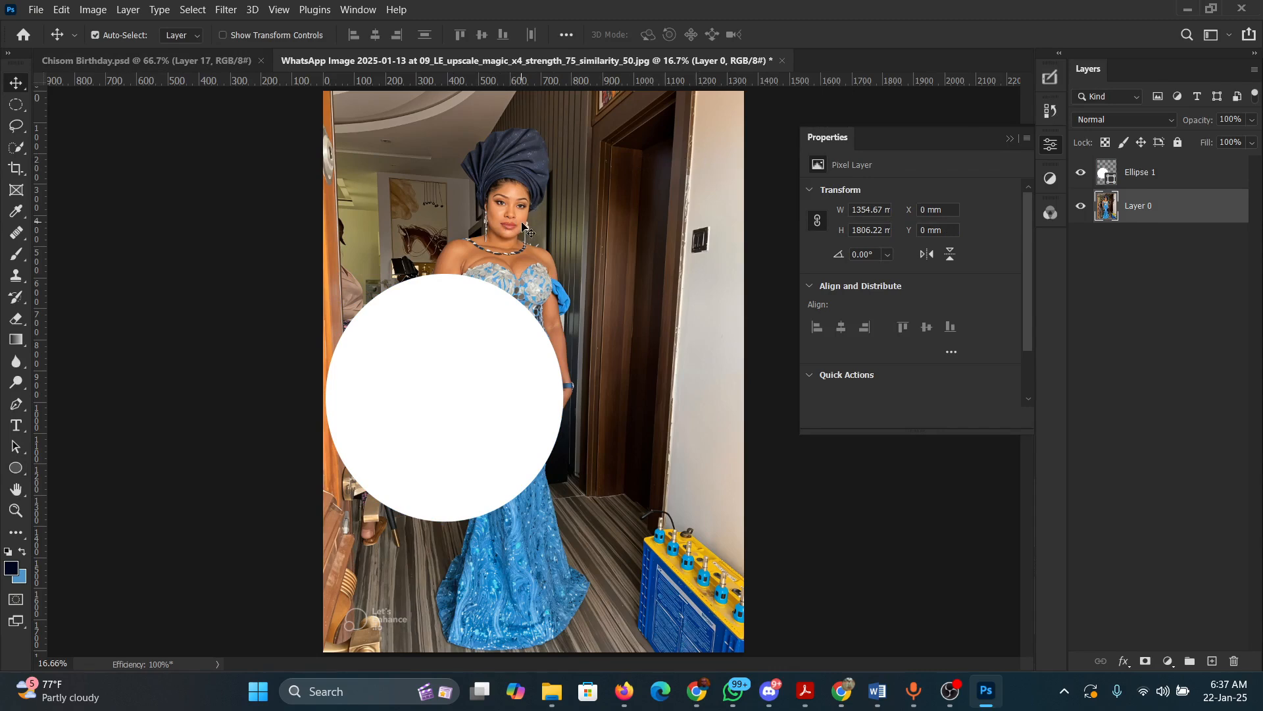
left_click_drag(516, 197, 548, 226)
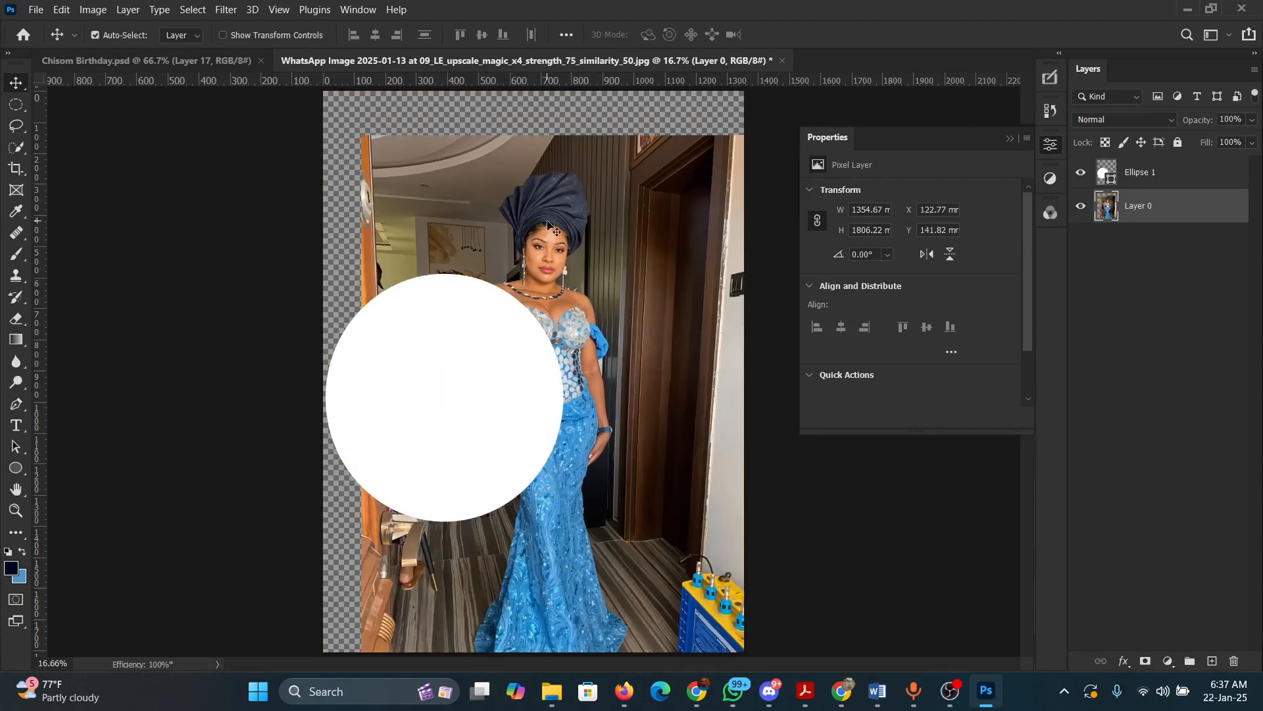
key("ctrl+z")
- Move the white ellipse up and to the right, to about X 469 mm and Y 364 mm, and hide its layer
left_click_drag(493, 363, 631, 299)
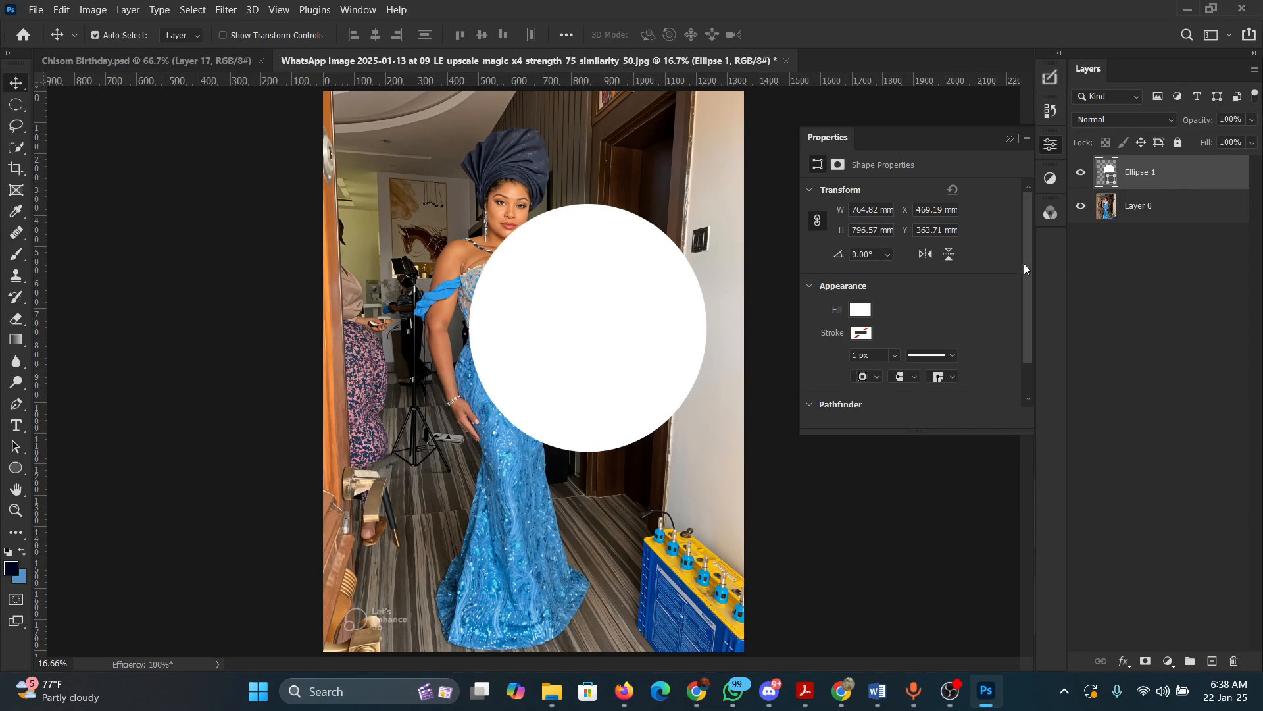
left_click(1081, 172)
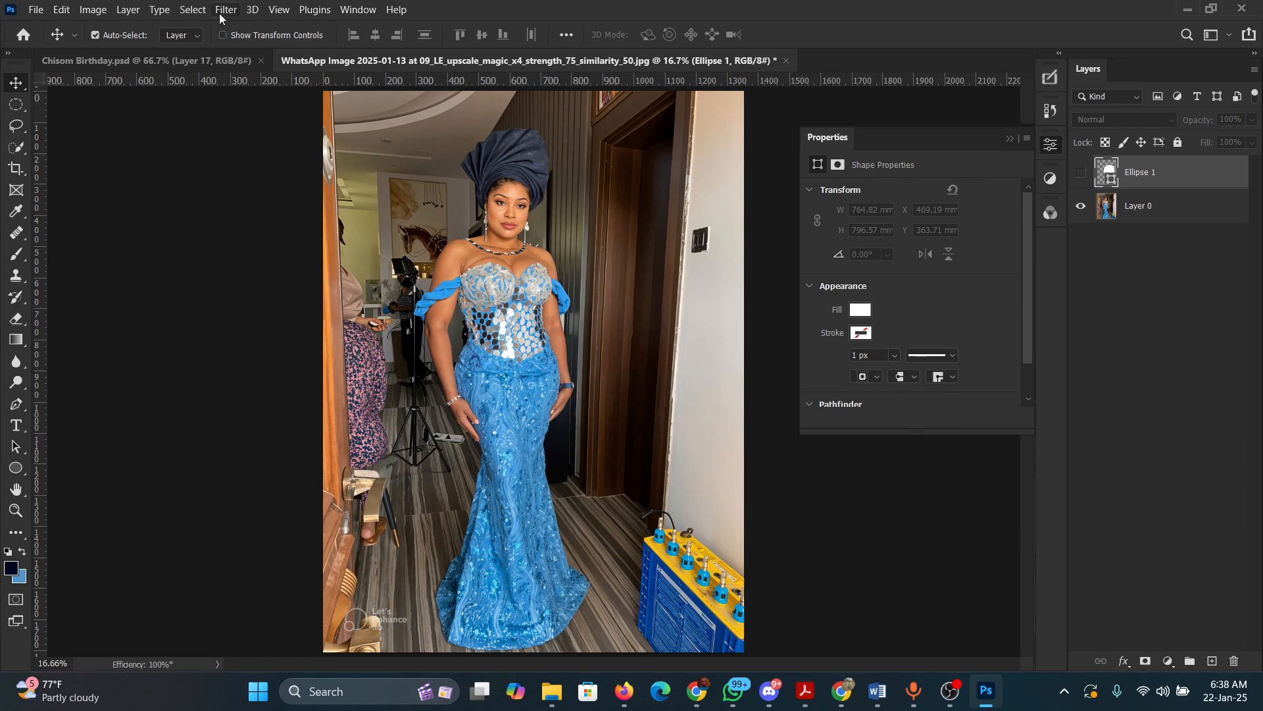
- Start a new document, look through the saved, photo and print presets, return to the recent ones, and name the document Practise
left_click(35, 10)
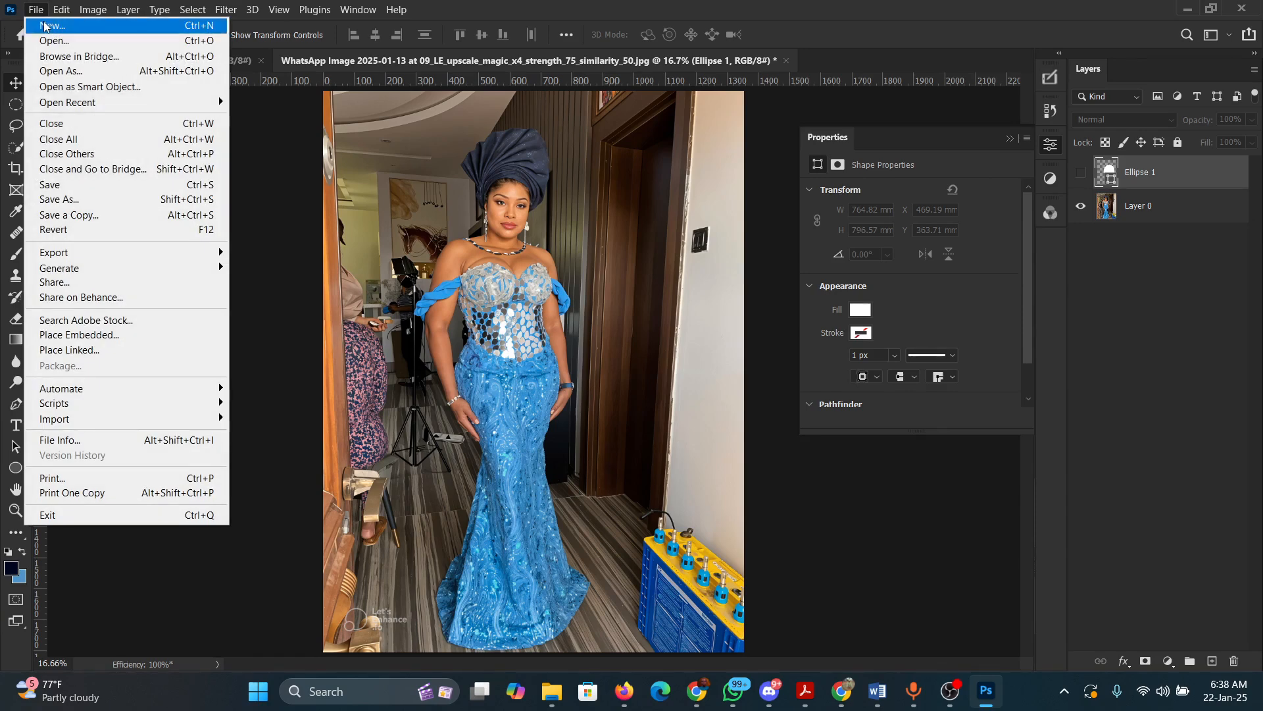
left_click(44, 25)
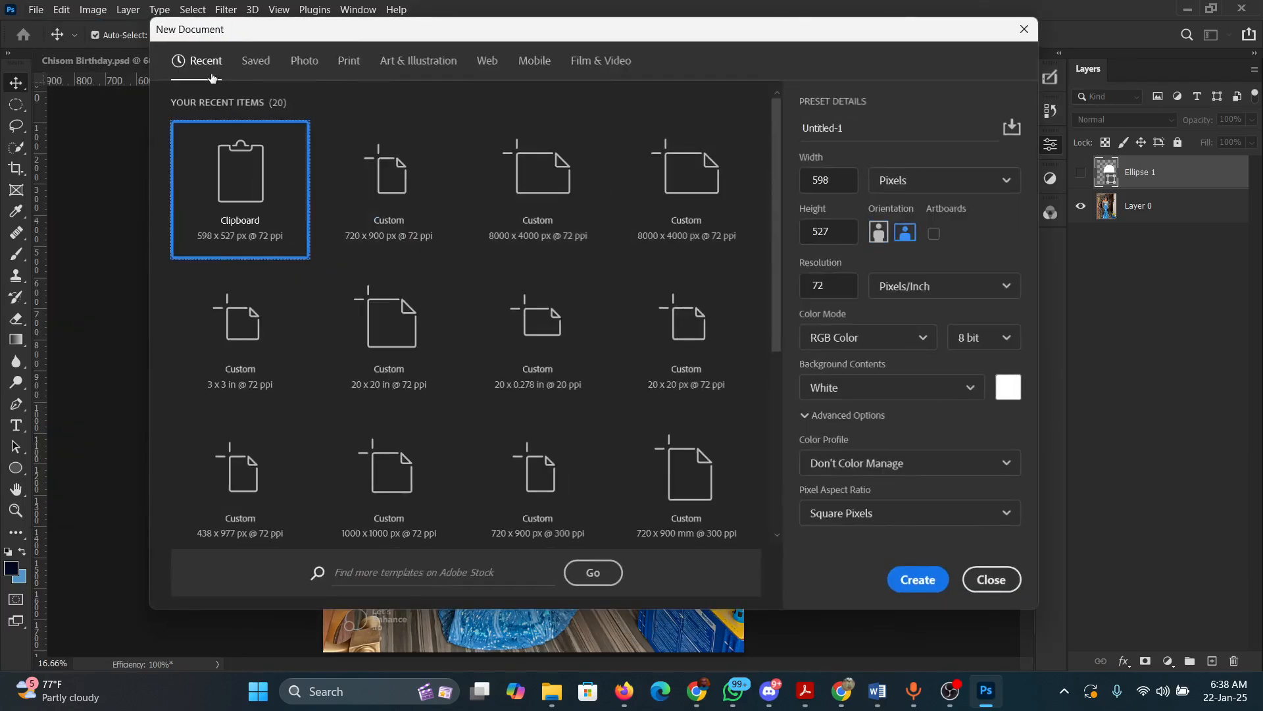
left_click(256, 60)
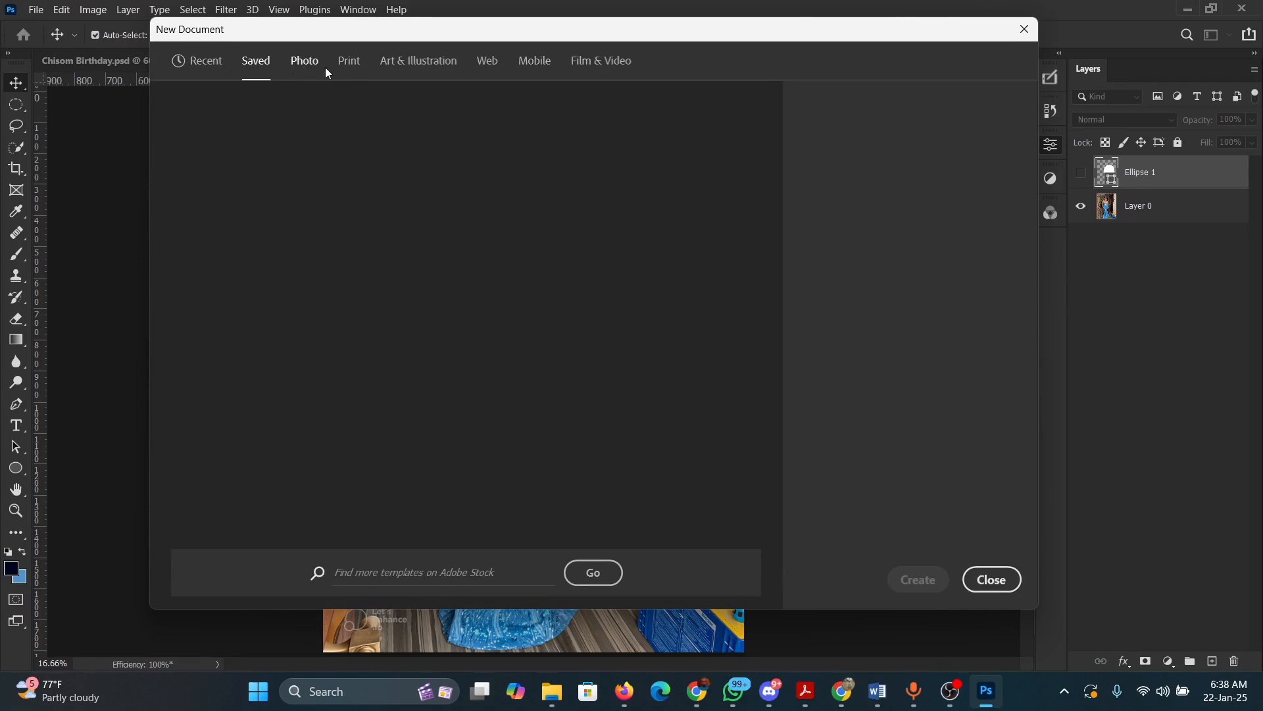
left_click(307, 62)
left_click(349, 62)
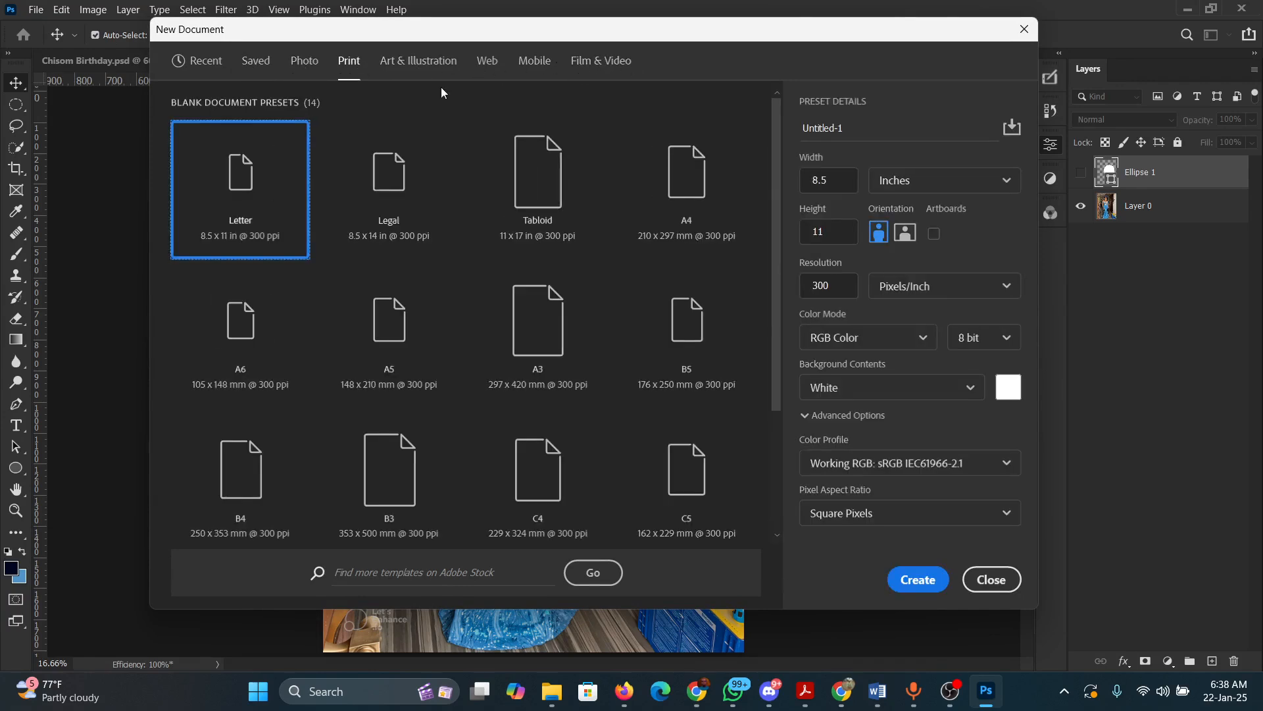
left_click(209, 65)
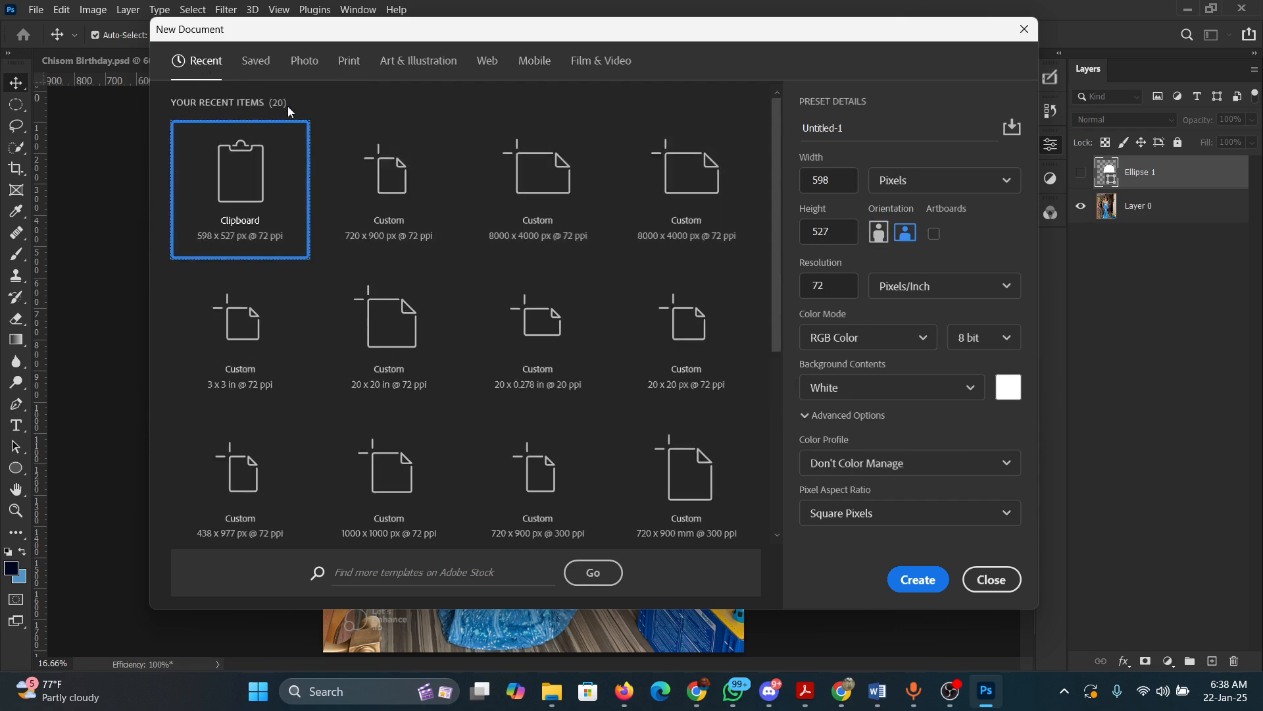
key("Tab")
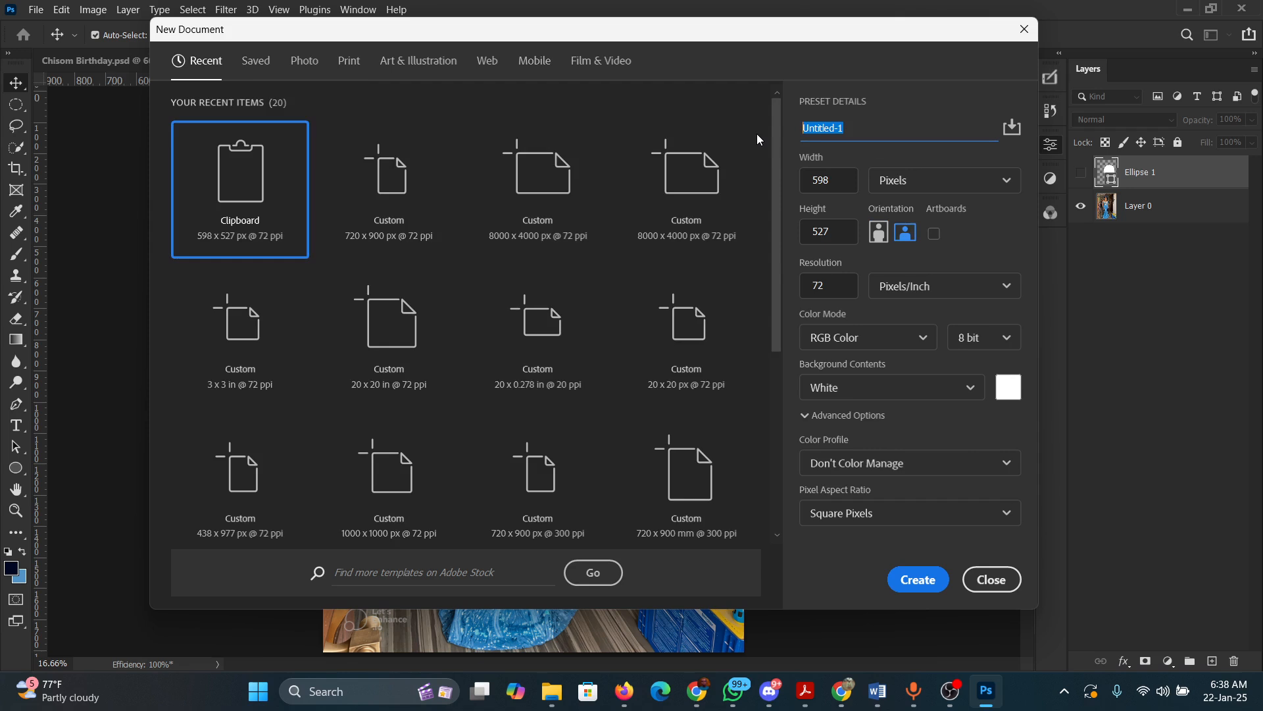
type("Practise")
- Set the new document's size to 720 × 900 pixels and create it
left_click(802, 185)
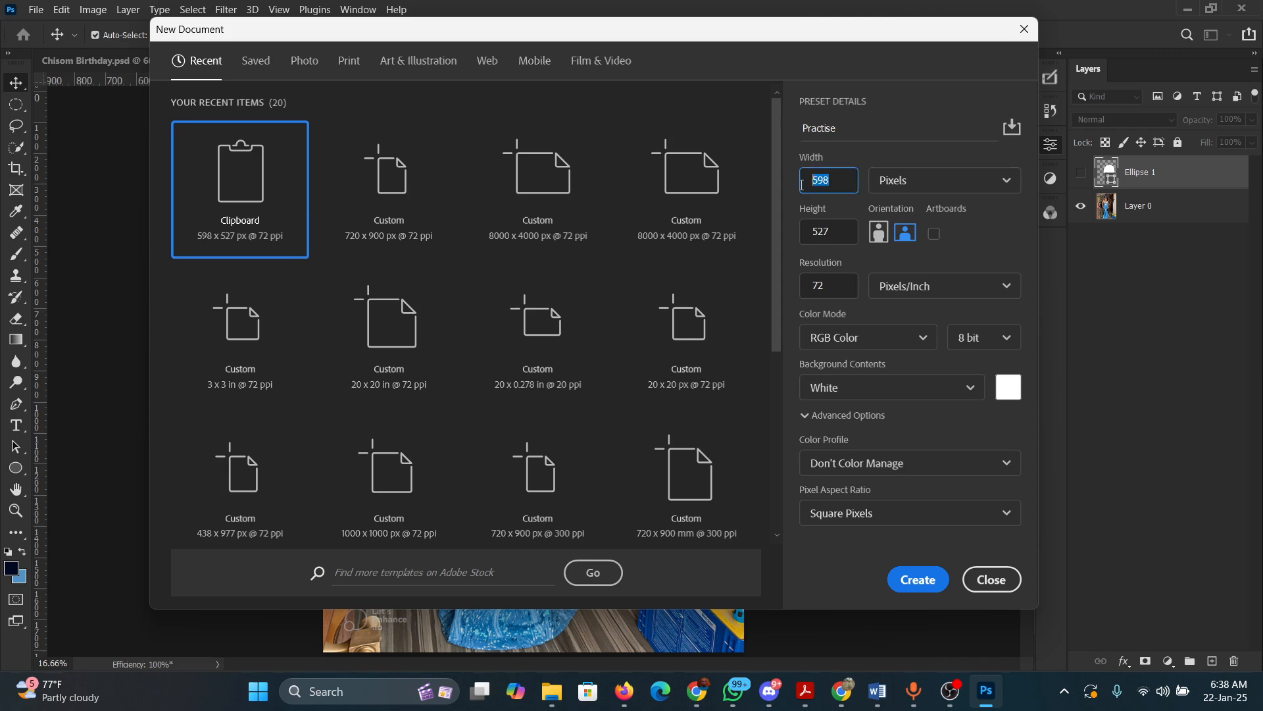
type("720")
left_click(830, 241)
type("90")
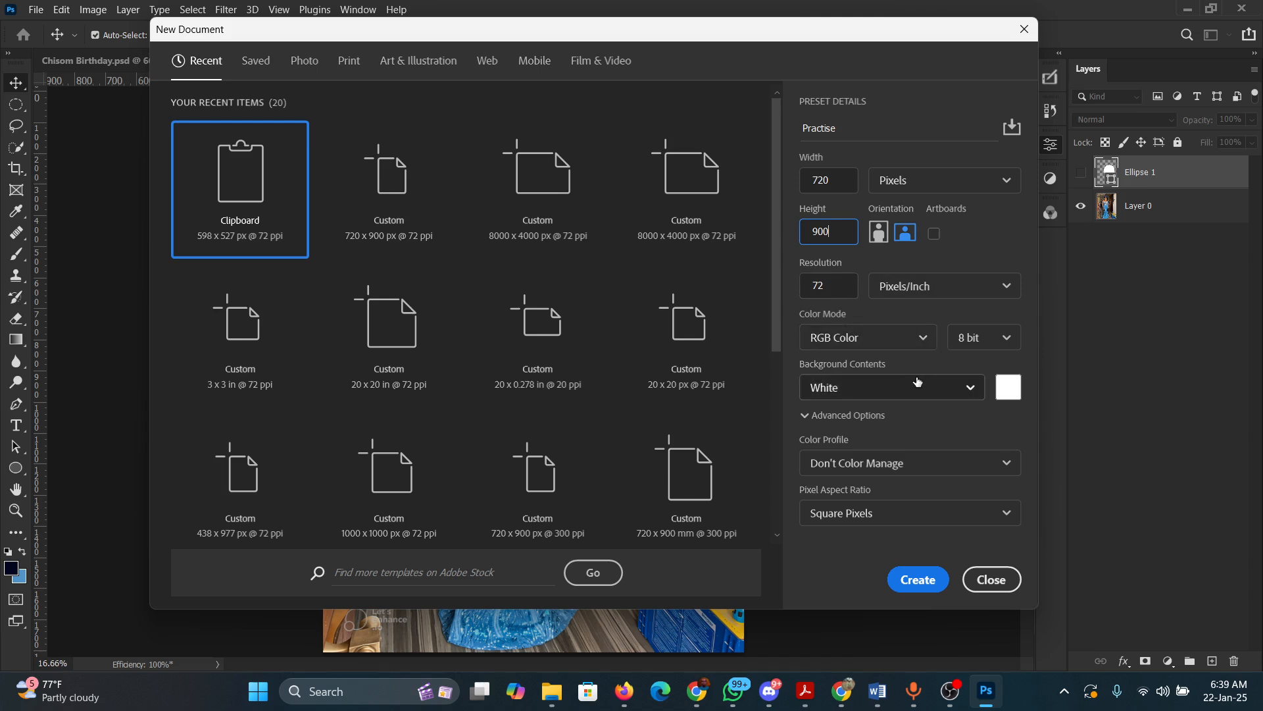
left_click(917, 579)
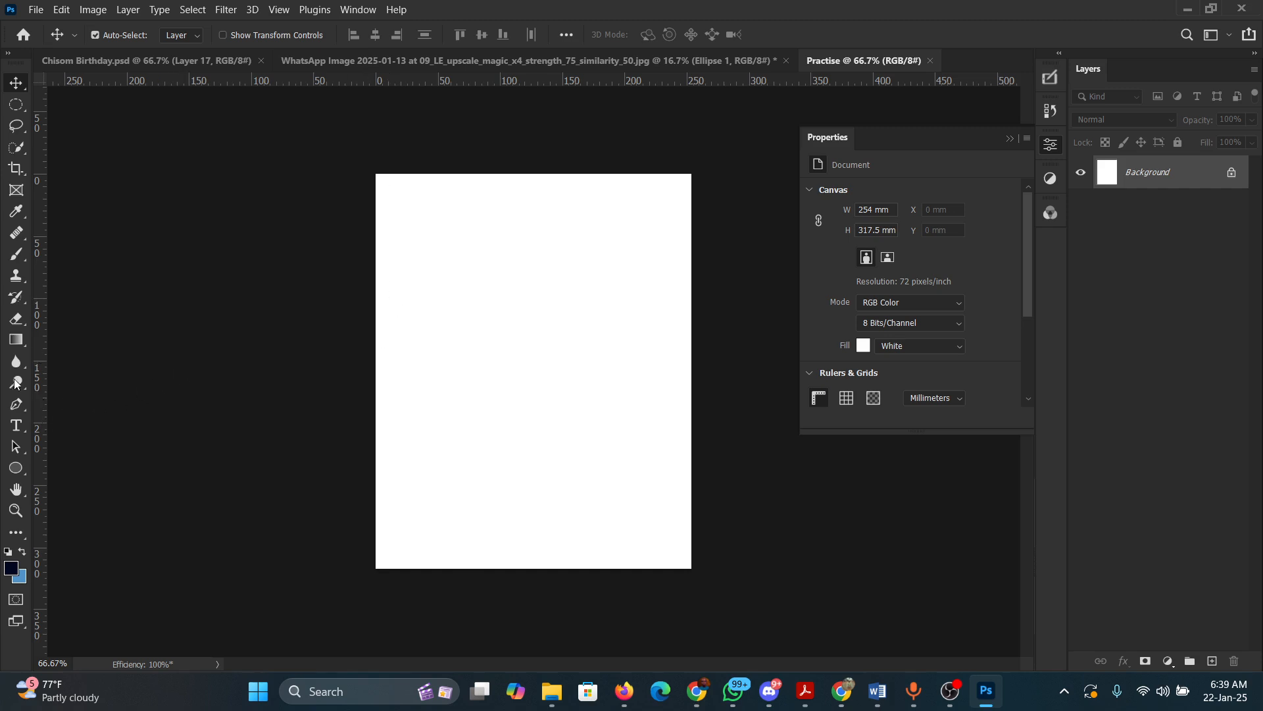
- Draw a white rectangle about 403 × 413 px with the Rectangle tool, starting at the canvas's upper-left corner
right_click(21, 469)
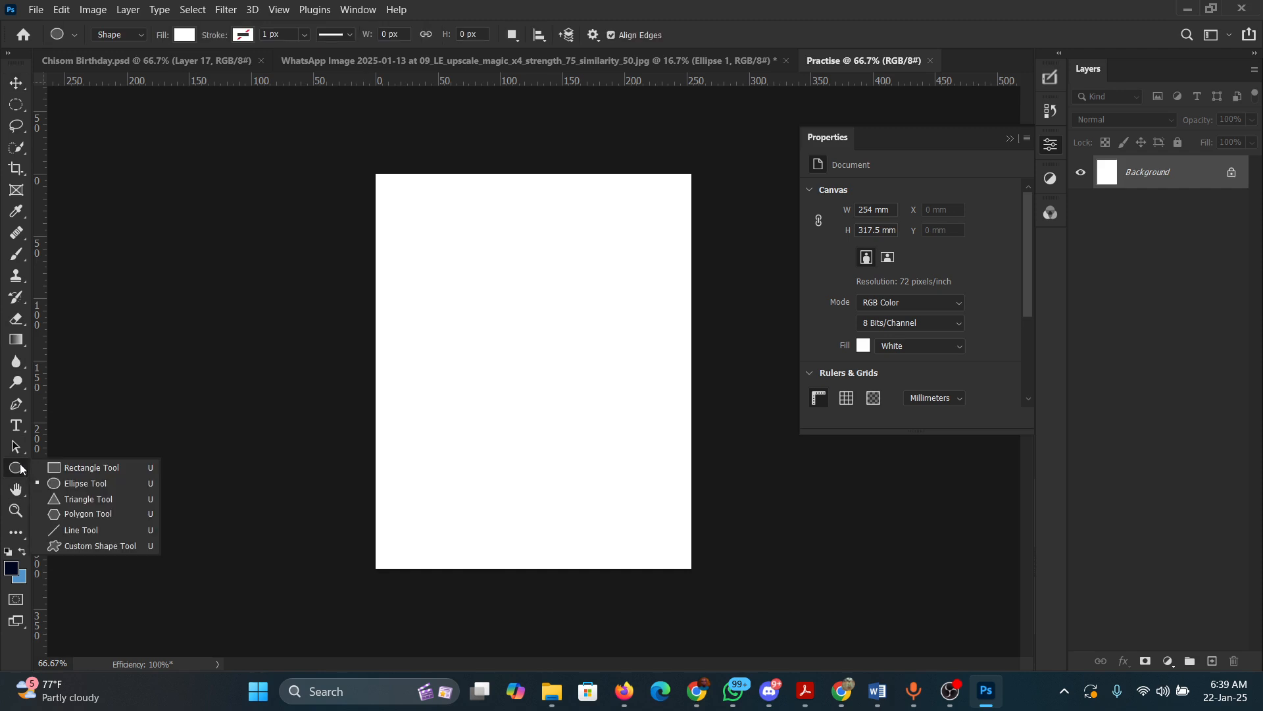
left_click(52, 470)
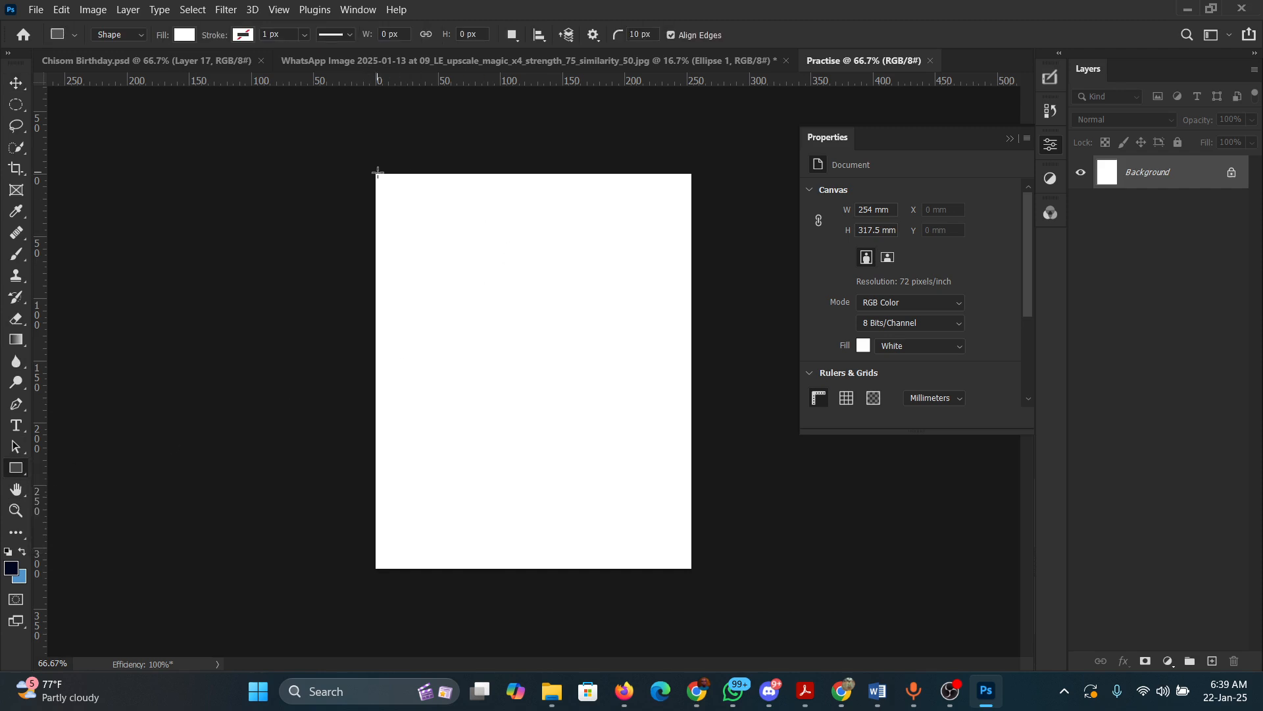
left_click_drag(377, 173, 554, 353)
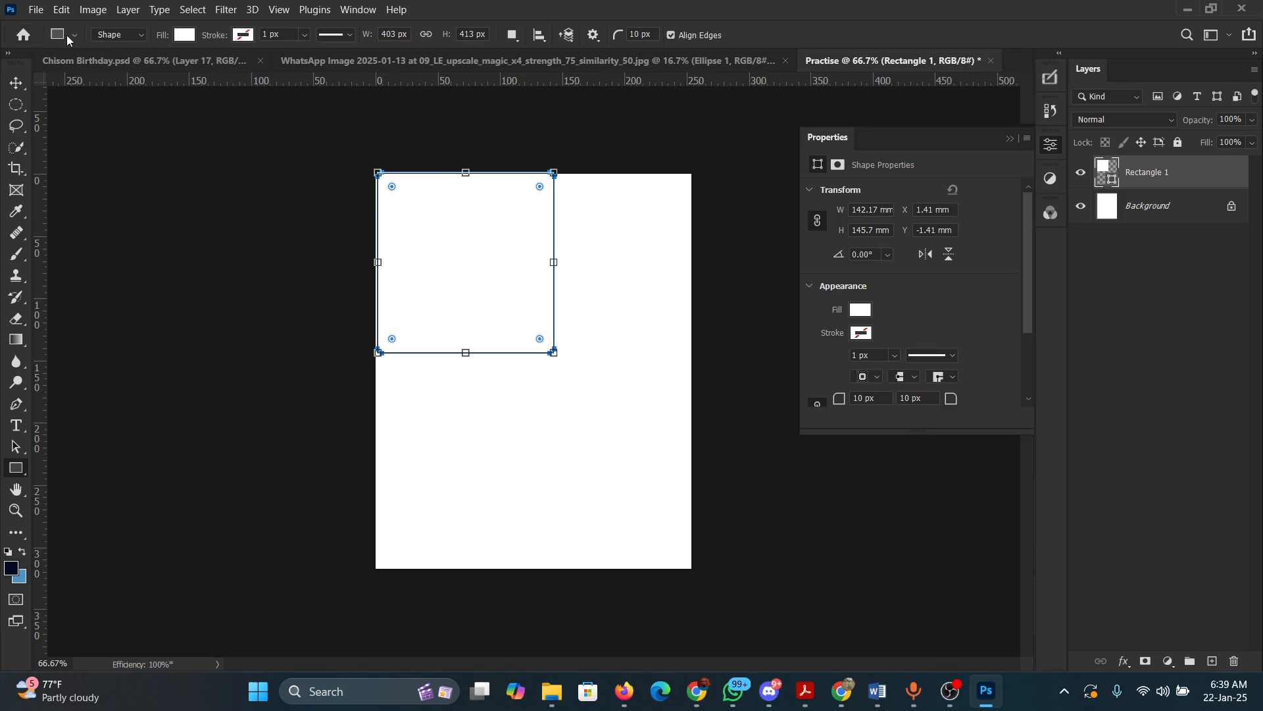
- Remove the rectangle's fill, look at the stroke colour choices, and view the shape with the Move tool
left_click(140, 39)
left_click(189, 38)
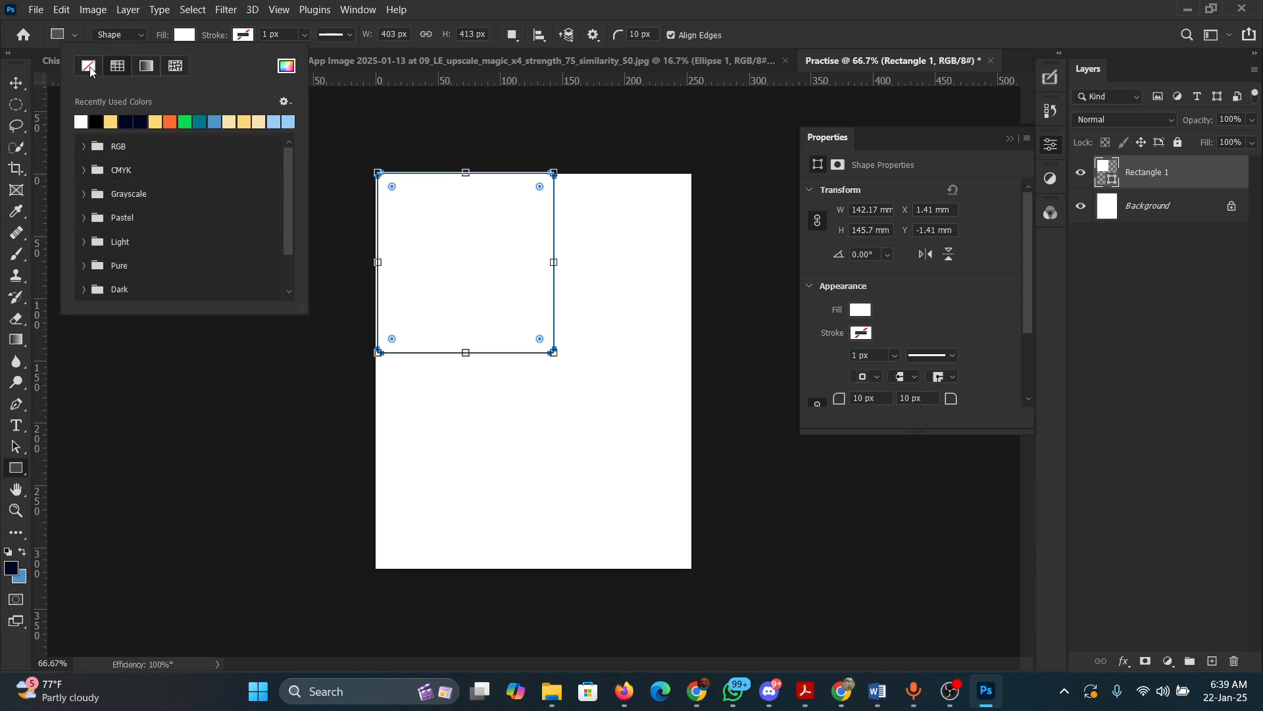
left_click(90, 68)
left_click(253, 35)
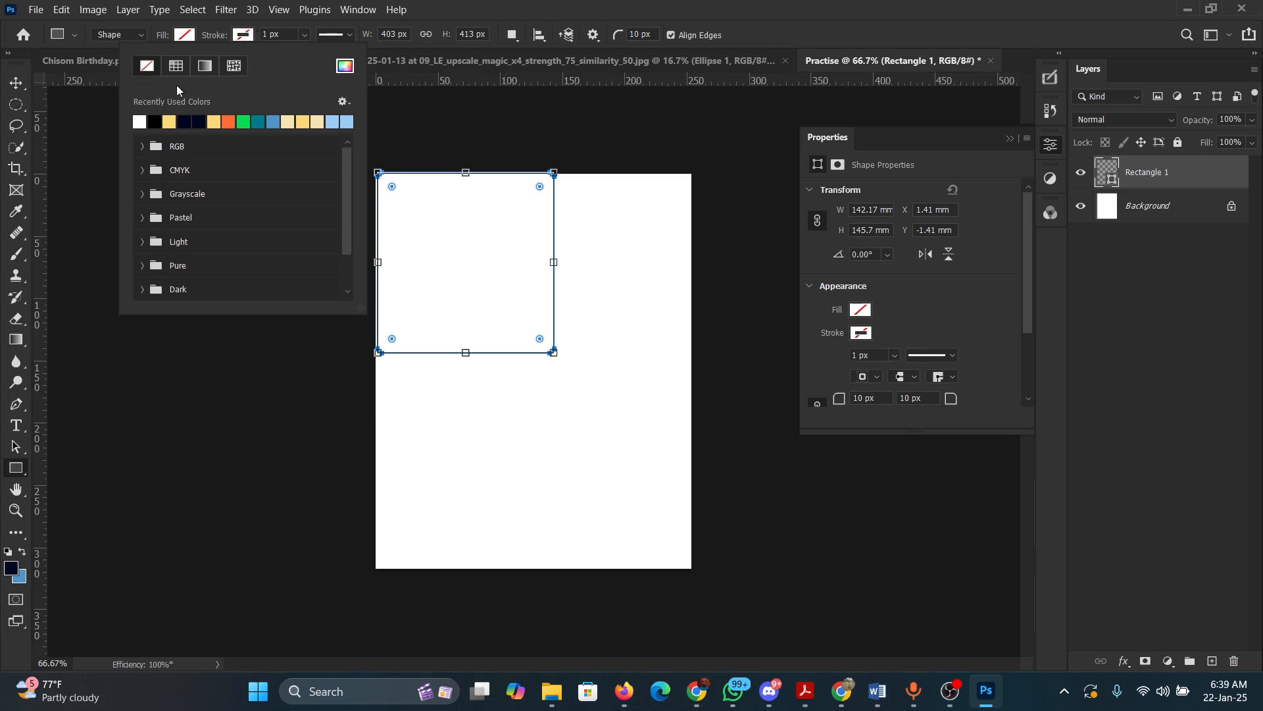
left_click(16, 86)
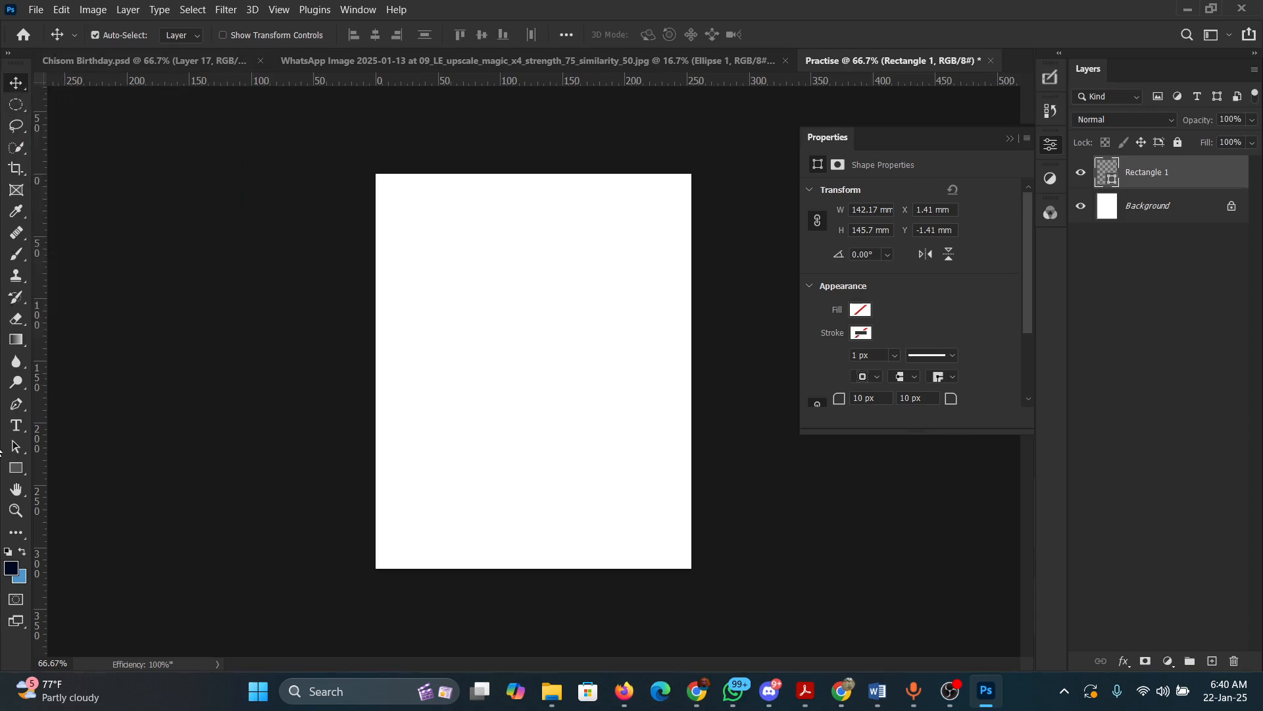
- Fill the rectangle with the recently used orange colour
left_click(14, 469)
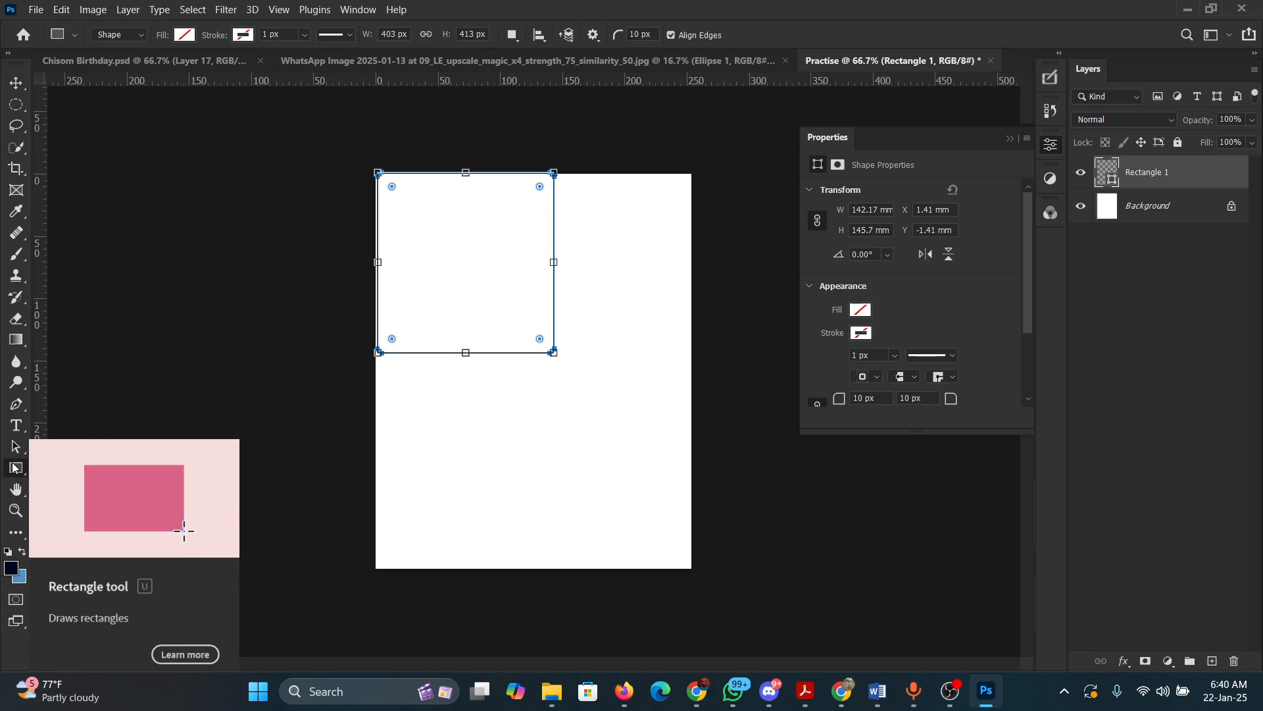
left_click(184, 35)
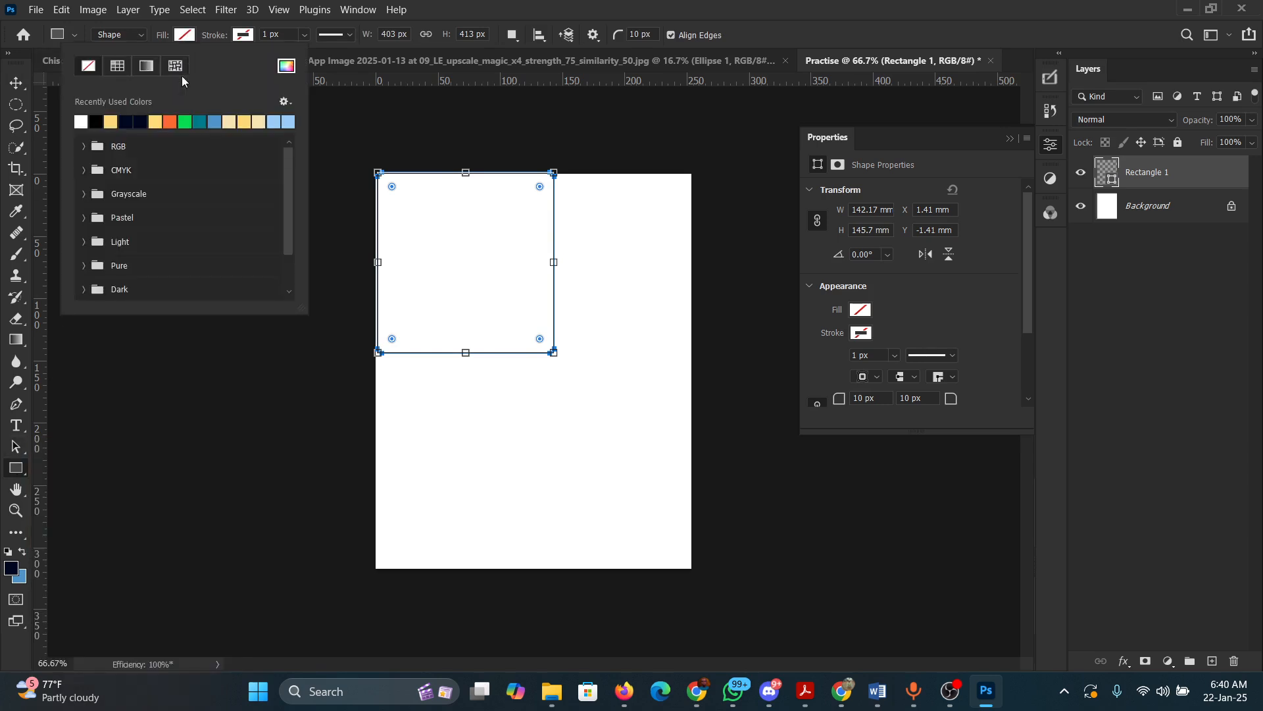
left_click(170, 121)
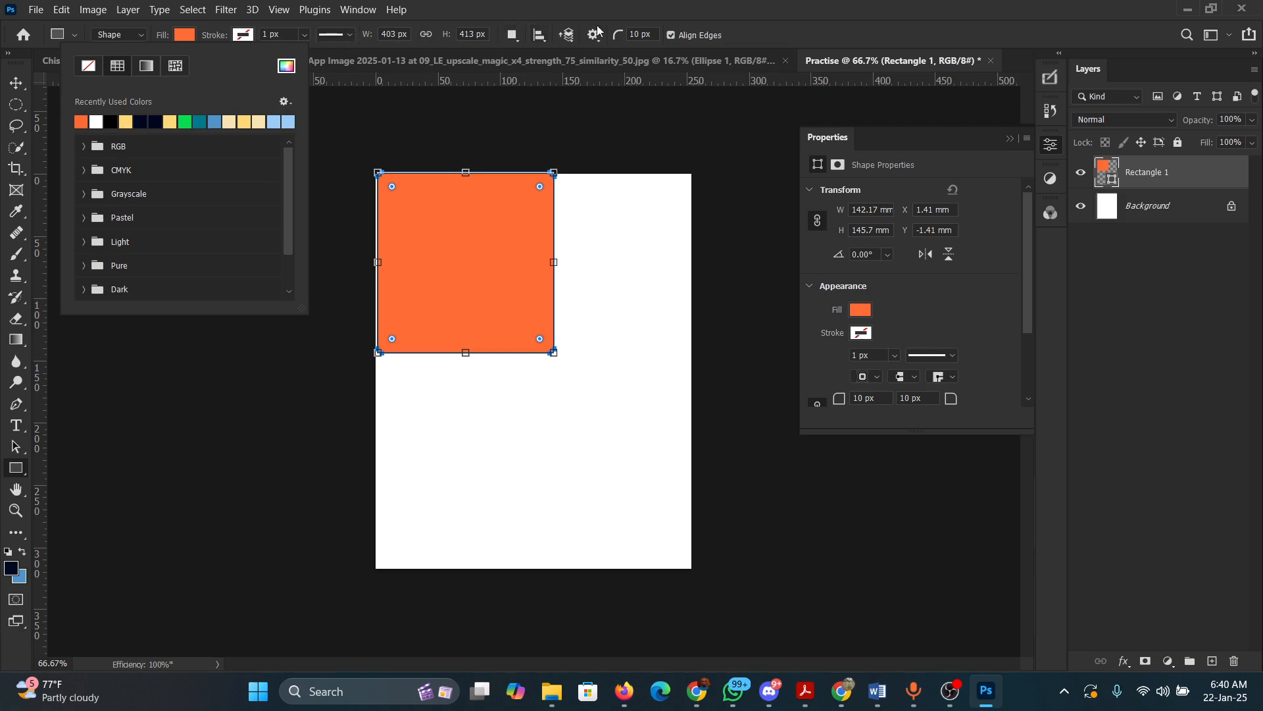
- Try to set the orange rectangle's corner radius to 0 px in the Rectangle tool's options
left_click(653, 33)
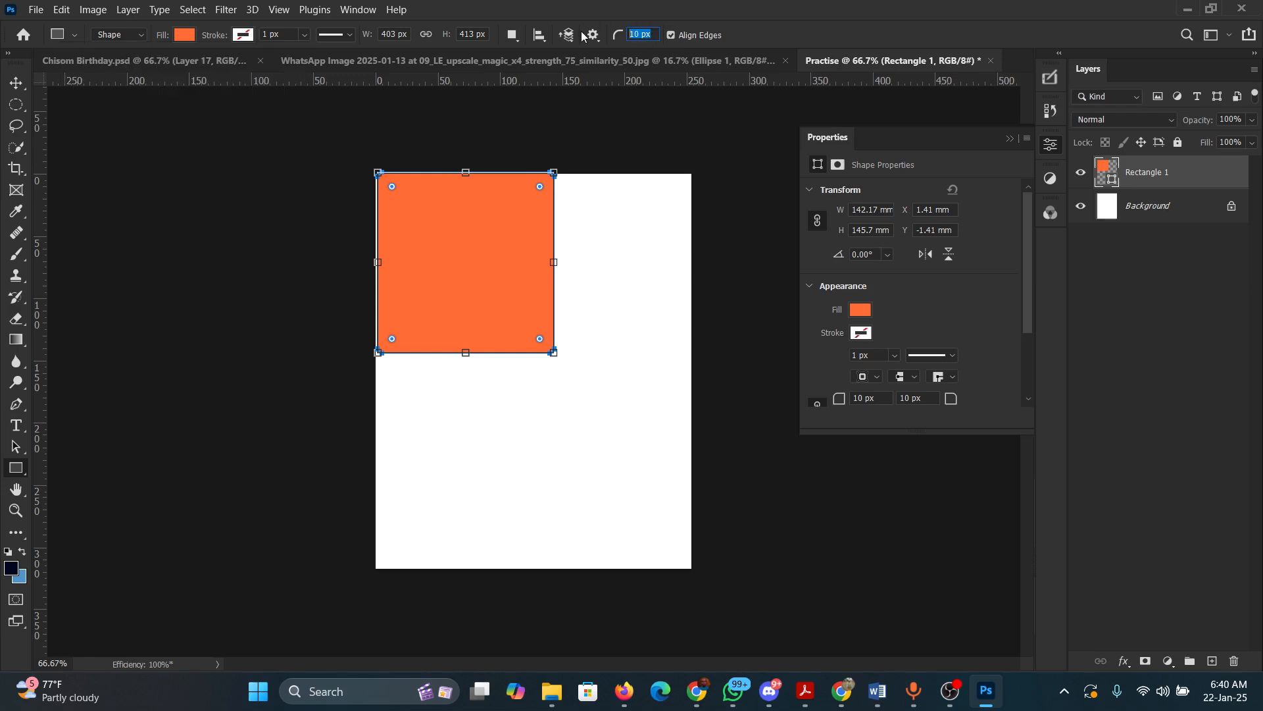
type("0")
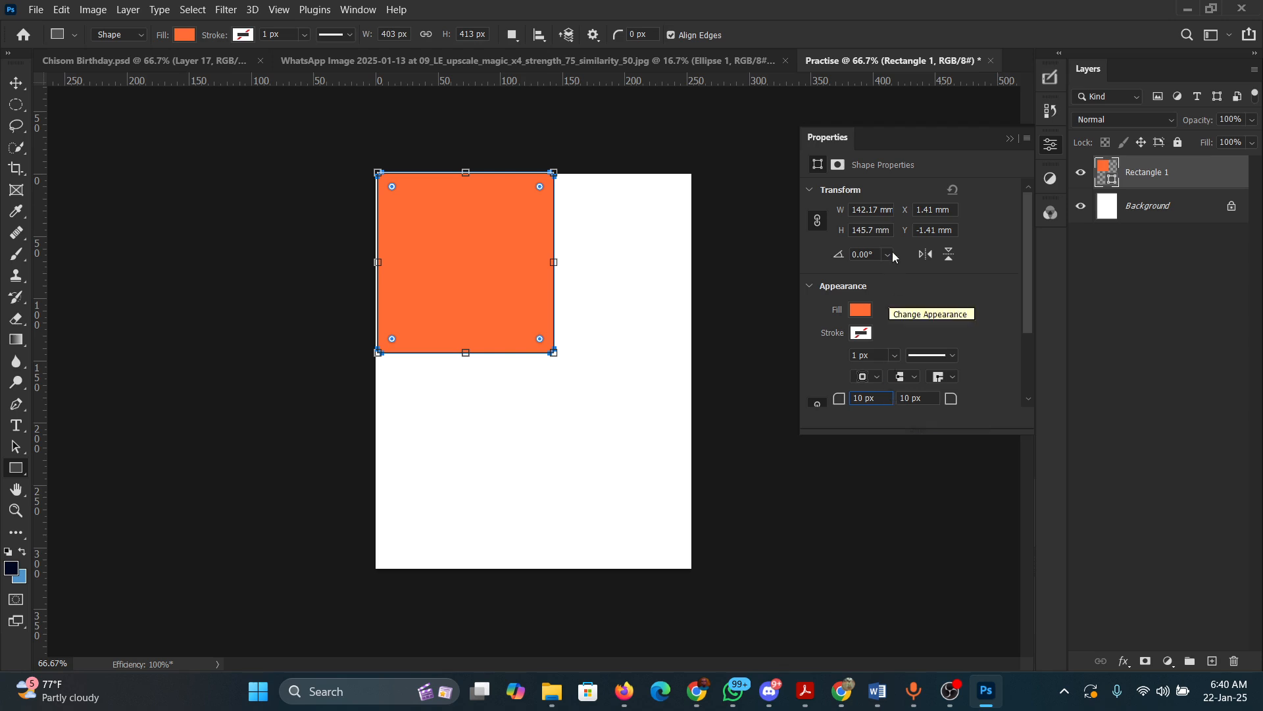
left_click(1010, 138)
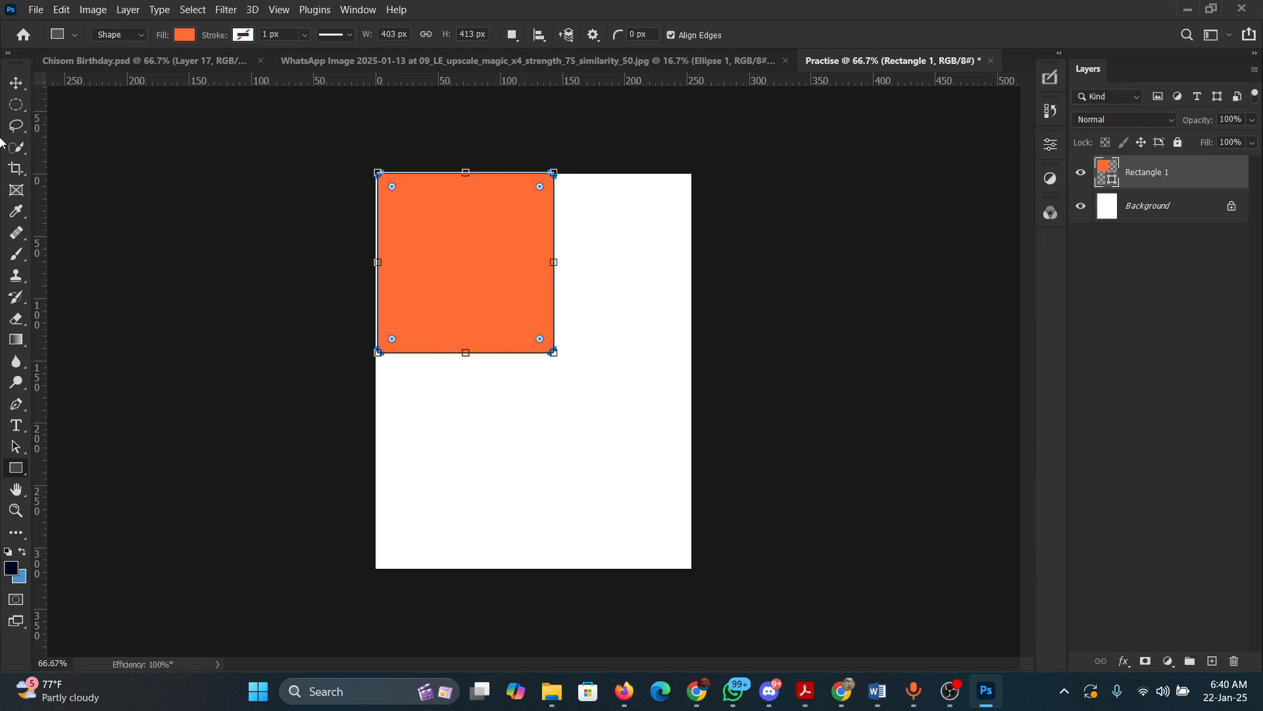
- Switch to the Move tool and set all four corner radii of the orange rectangle to 0 px in its shape properties
left_click(17, 83)
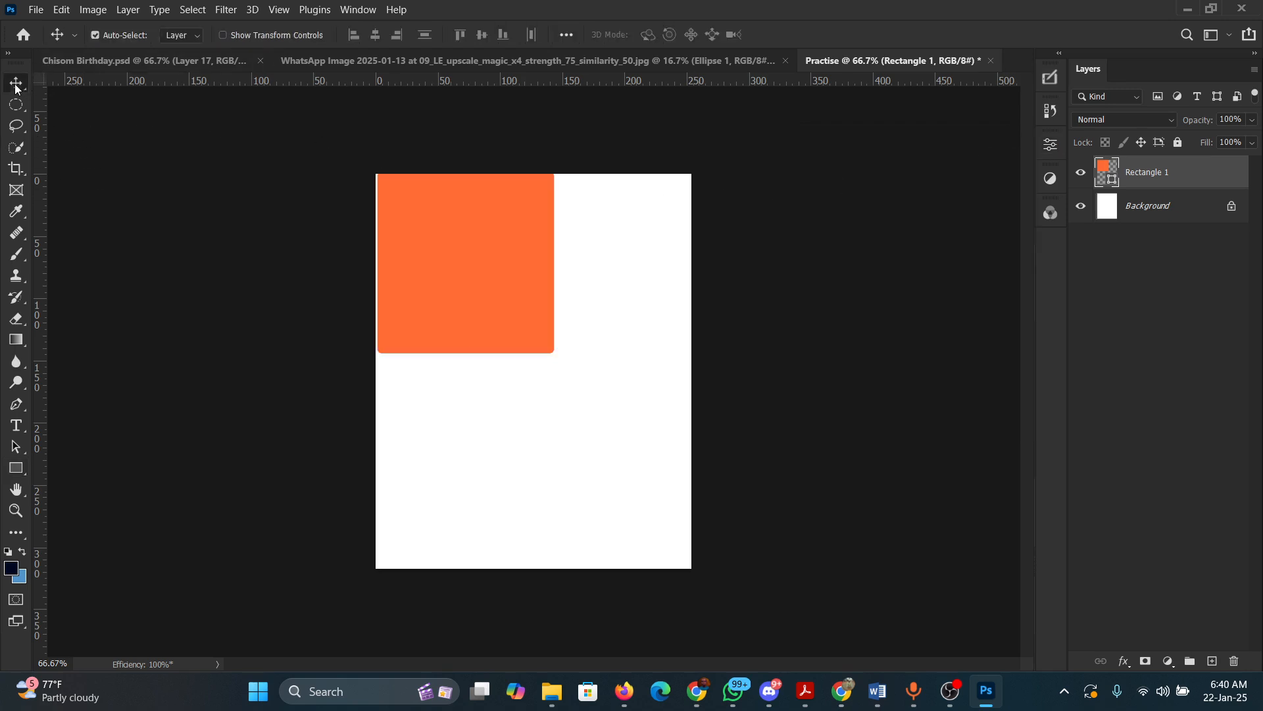
scroll(522, 282, "up", 4)
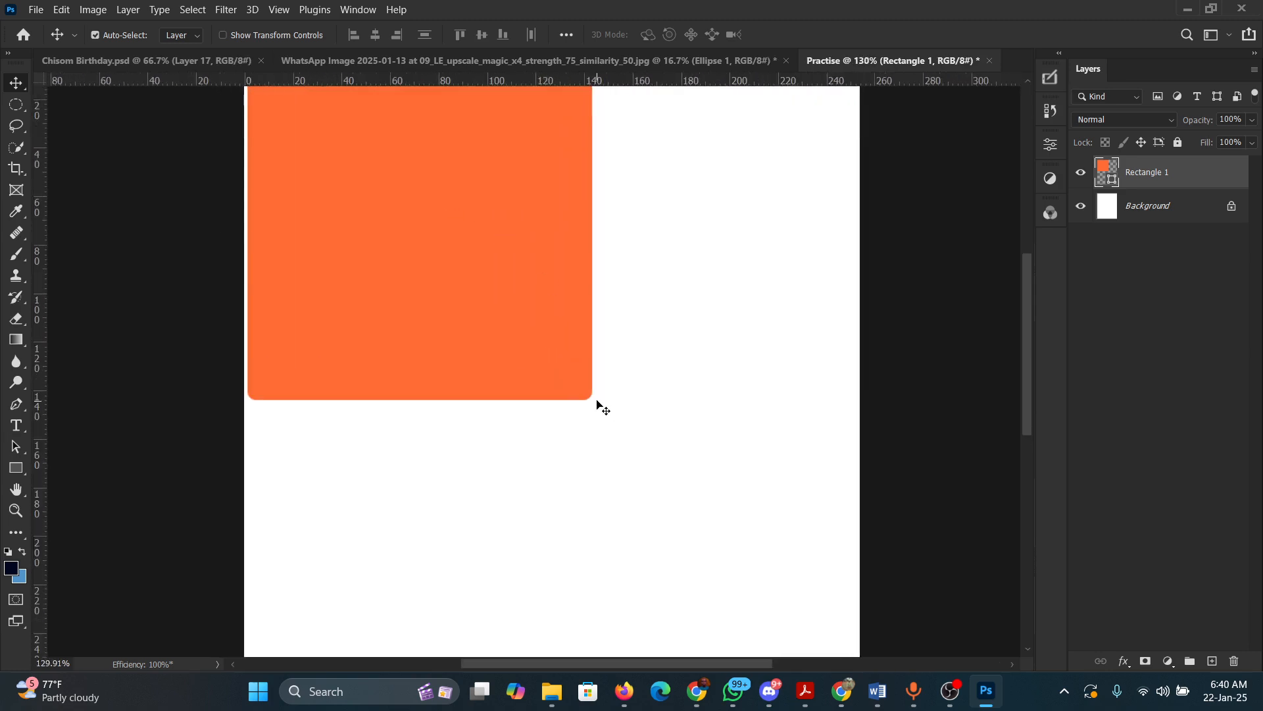
left_click(1056, 143)
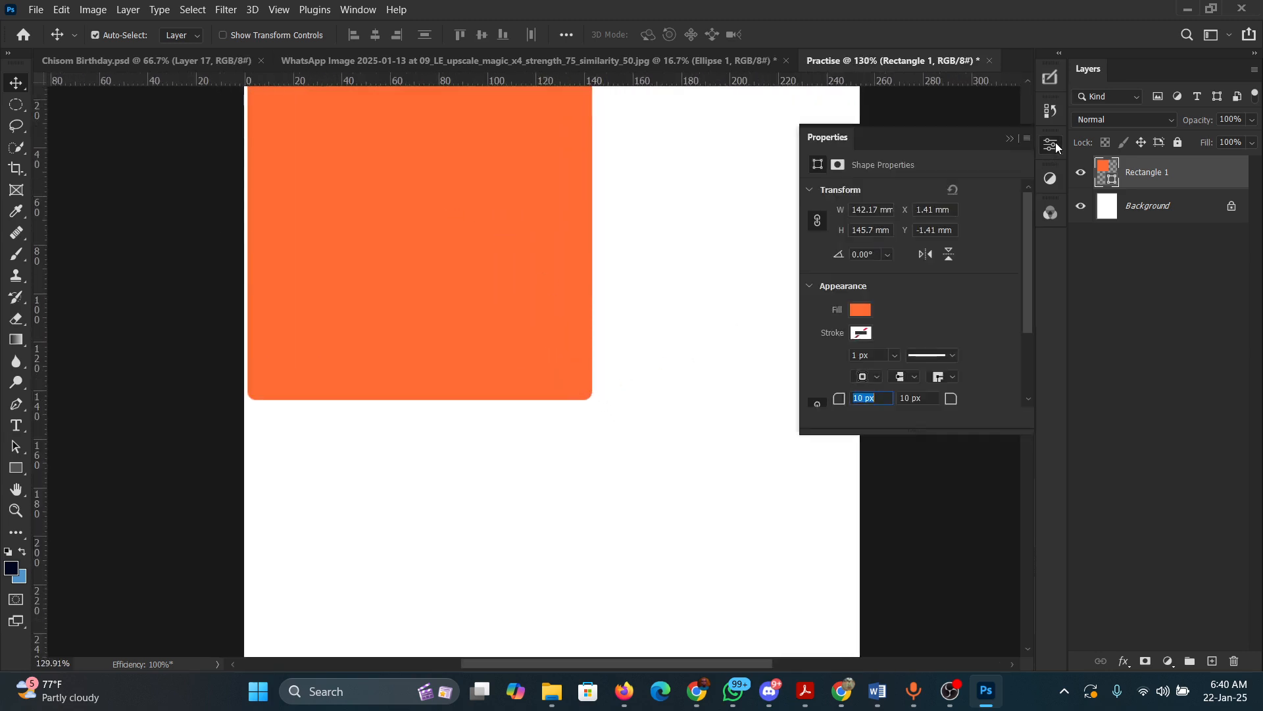
scroll(897, 352, "down", 1)
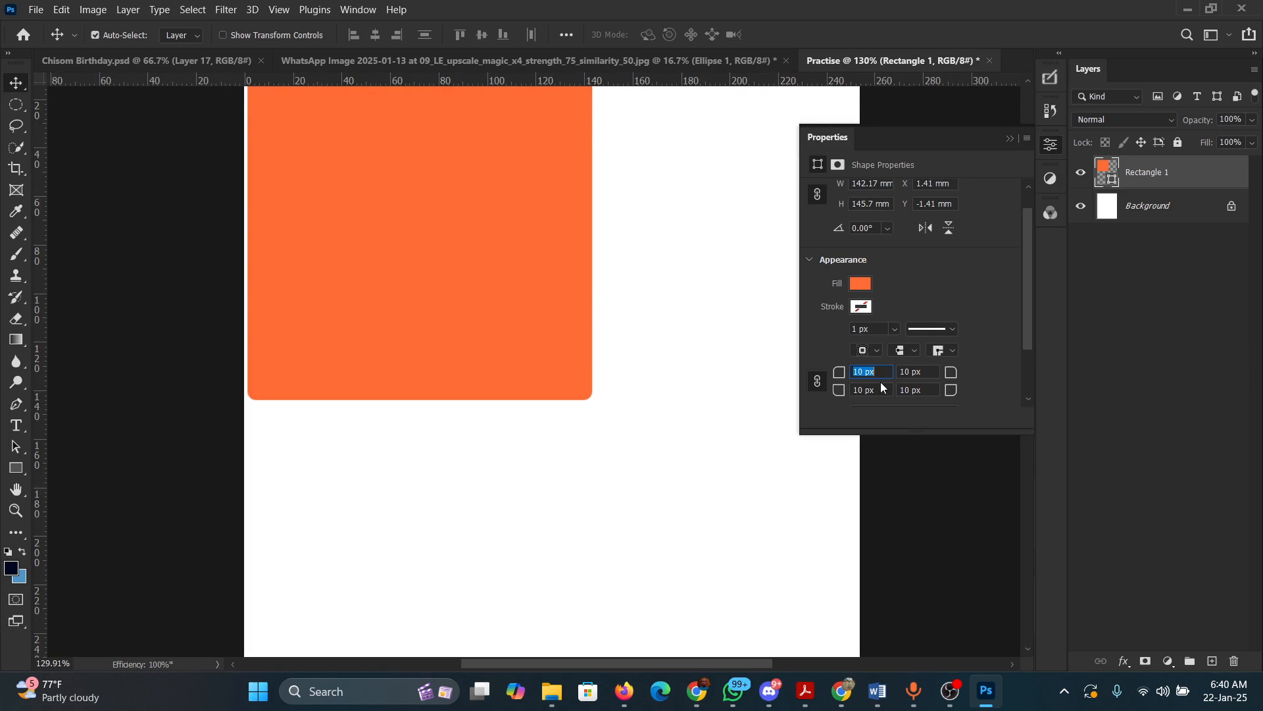
type("0")
key("Return")
scroll(934, 243, "down", 2)
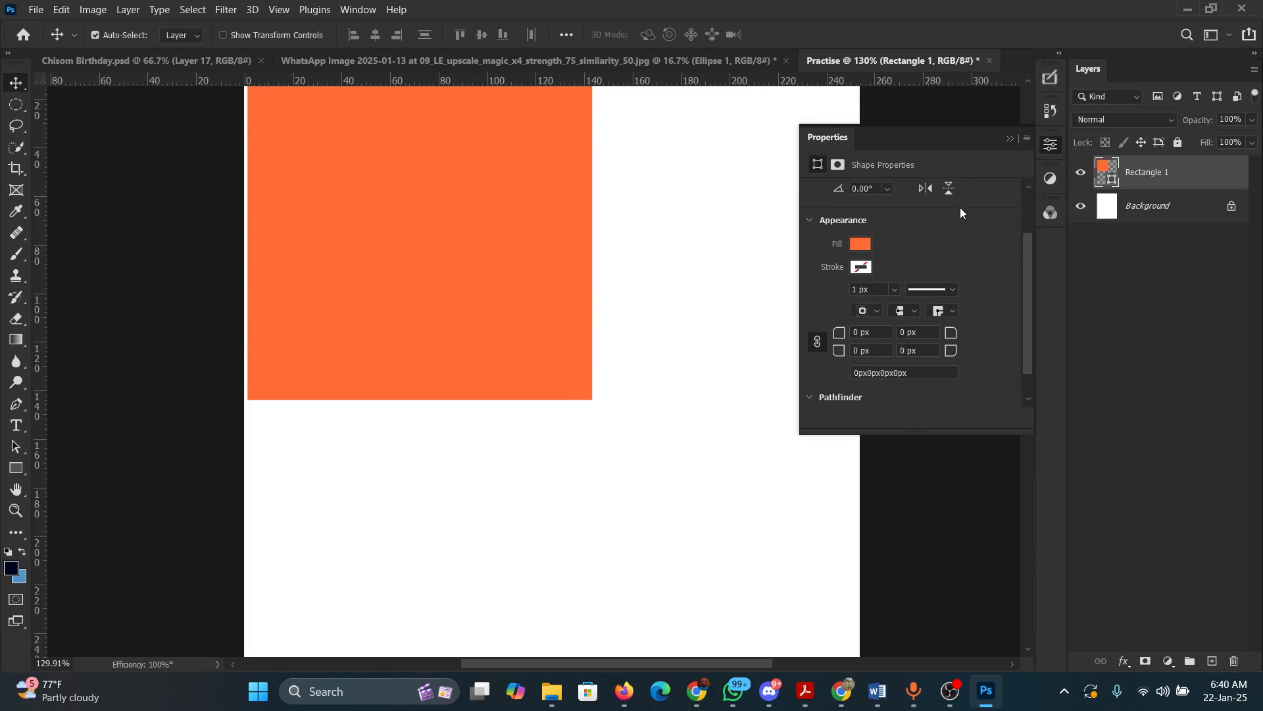
left_click(1013, 139)
scroll(733, 204, "down", 3)
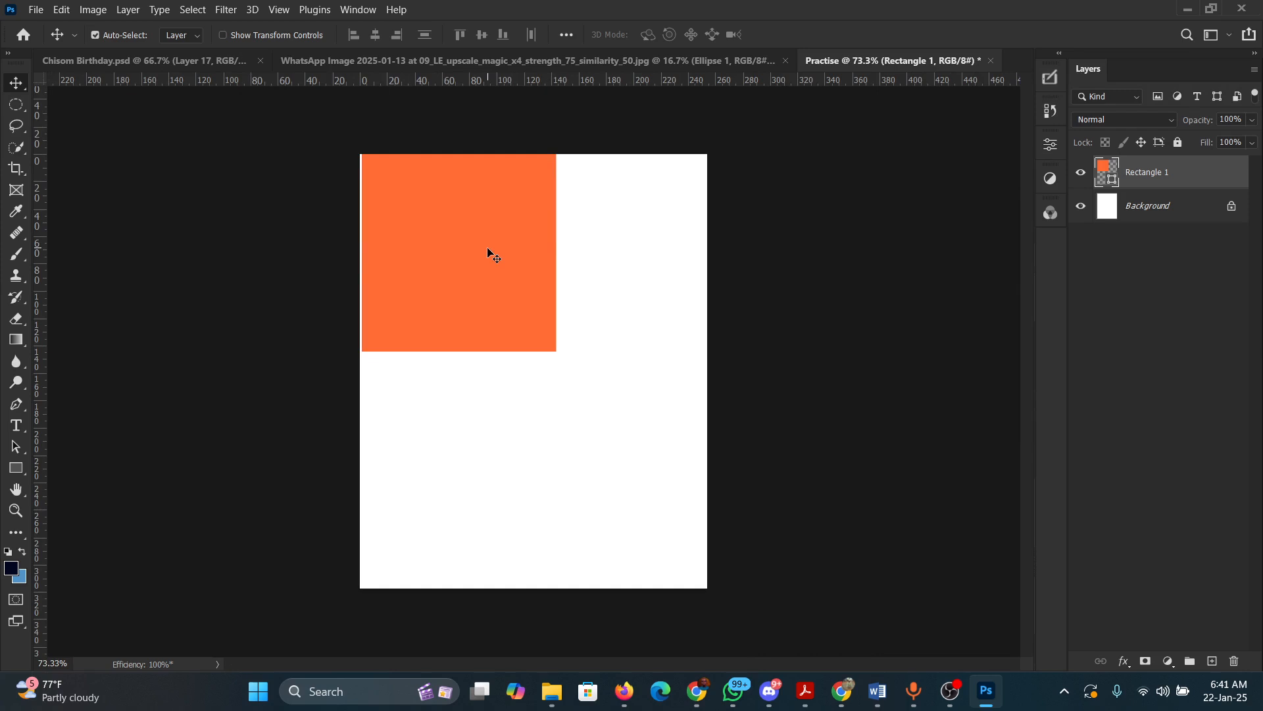
- Scale the orange rectangle with Free Transform to about 84% width and 77% height, and apply the change
key("ctrl+t")
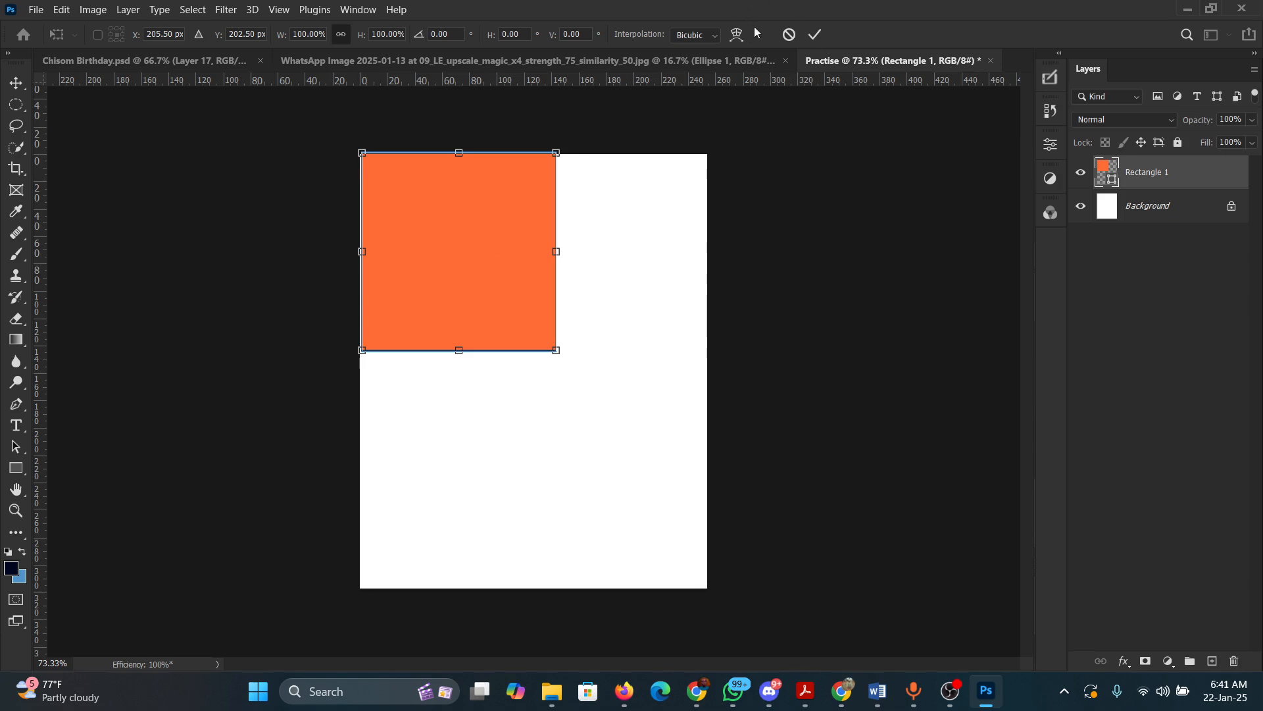
left_click(788, 40)
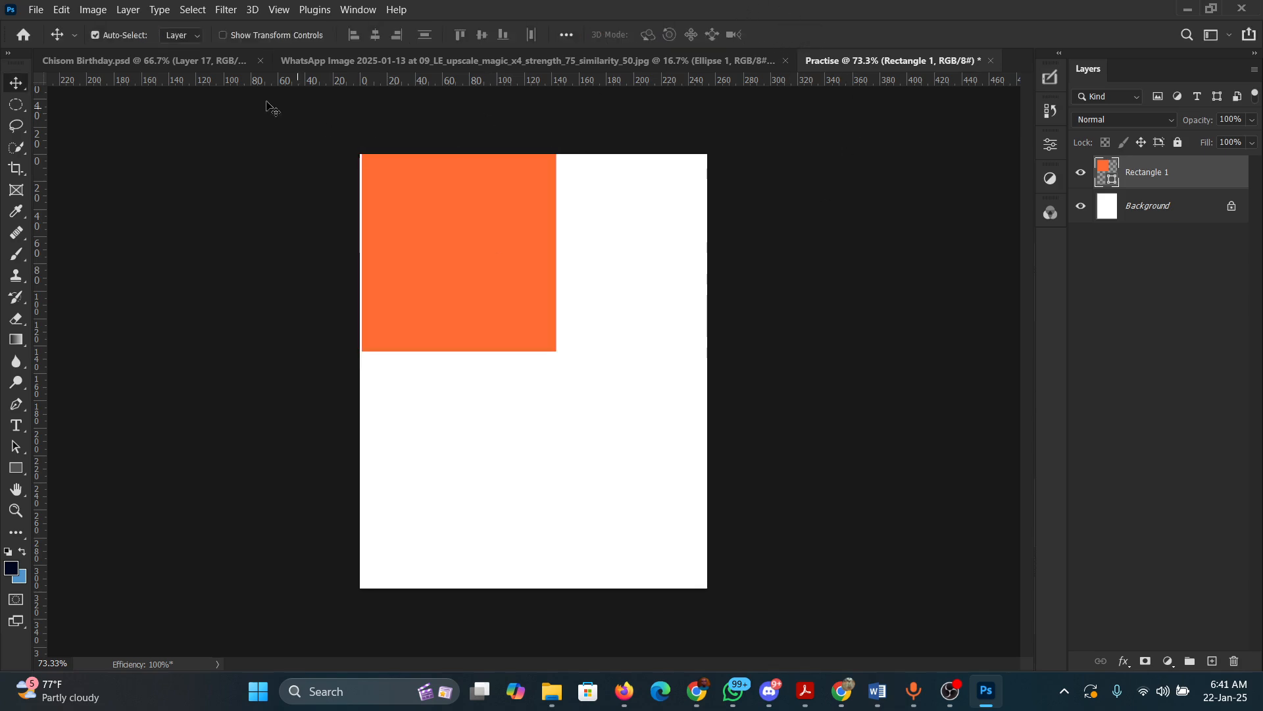
left_click(64, 9)
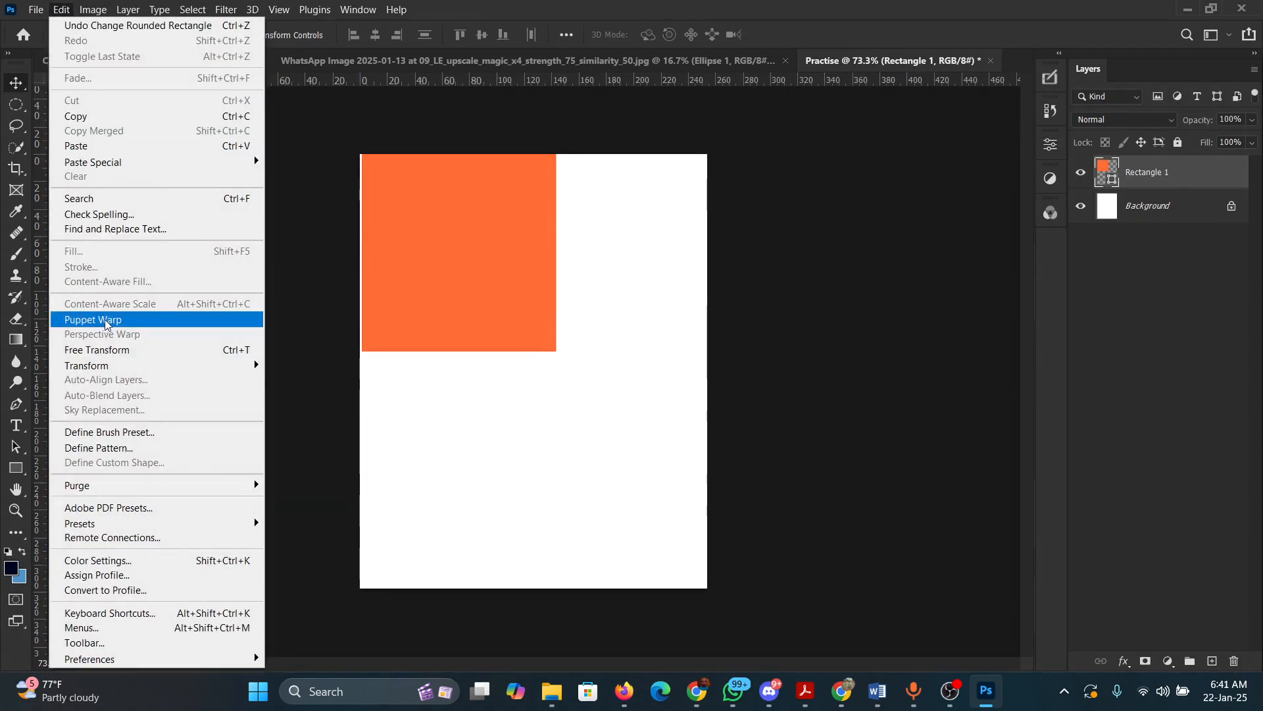
mouse_move(173, 372)
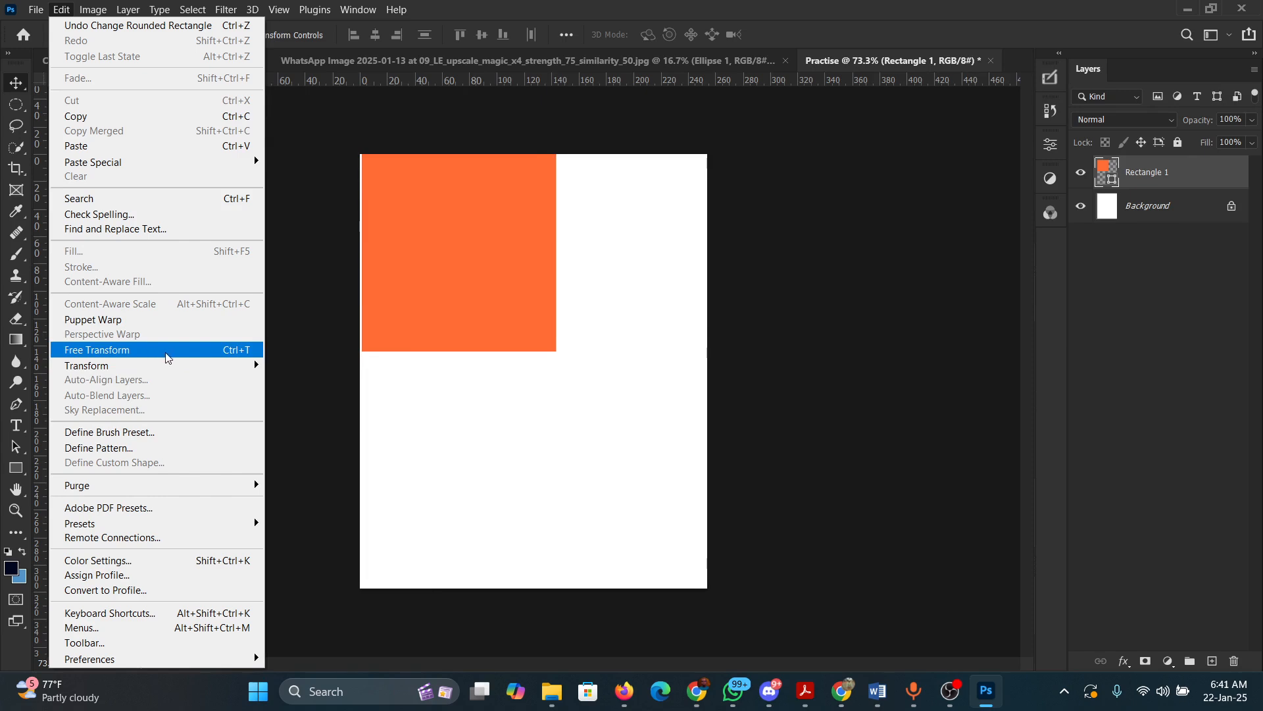
left_click(195, 351)
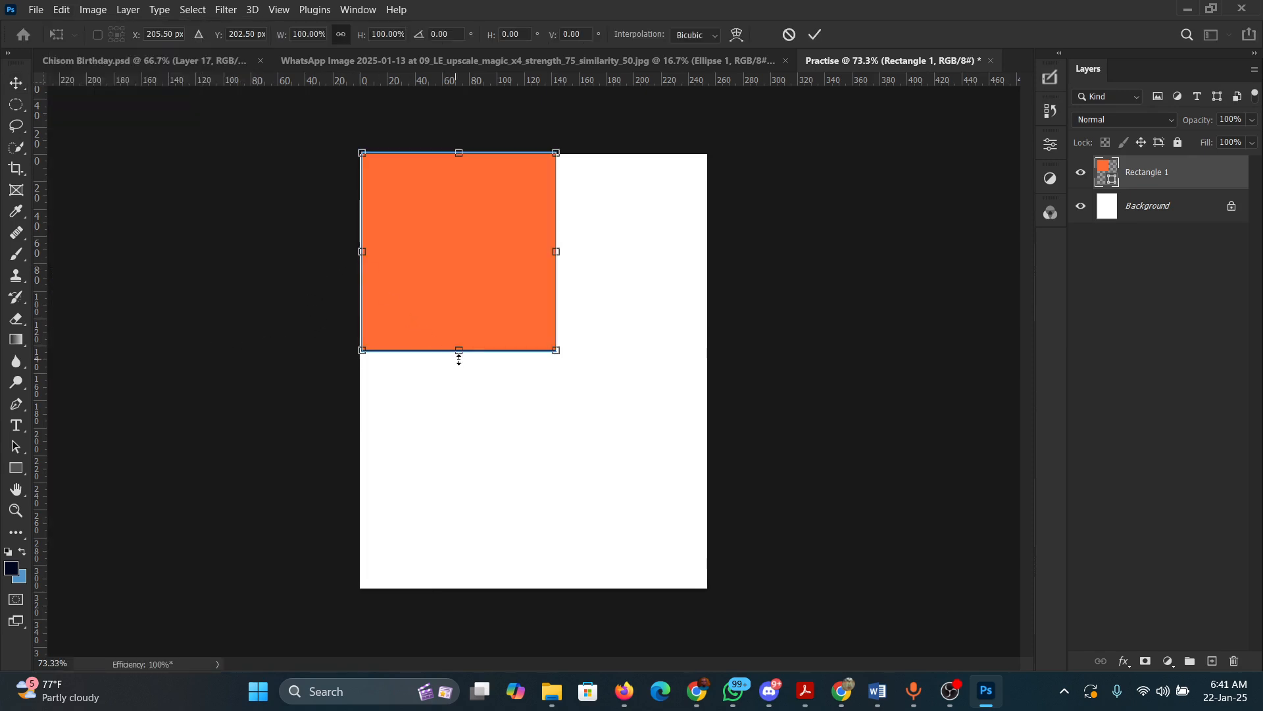
left_click_drag(459, 349, 508, 304)
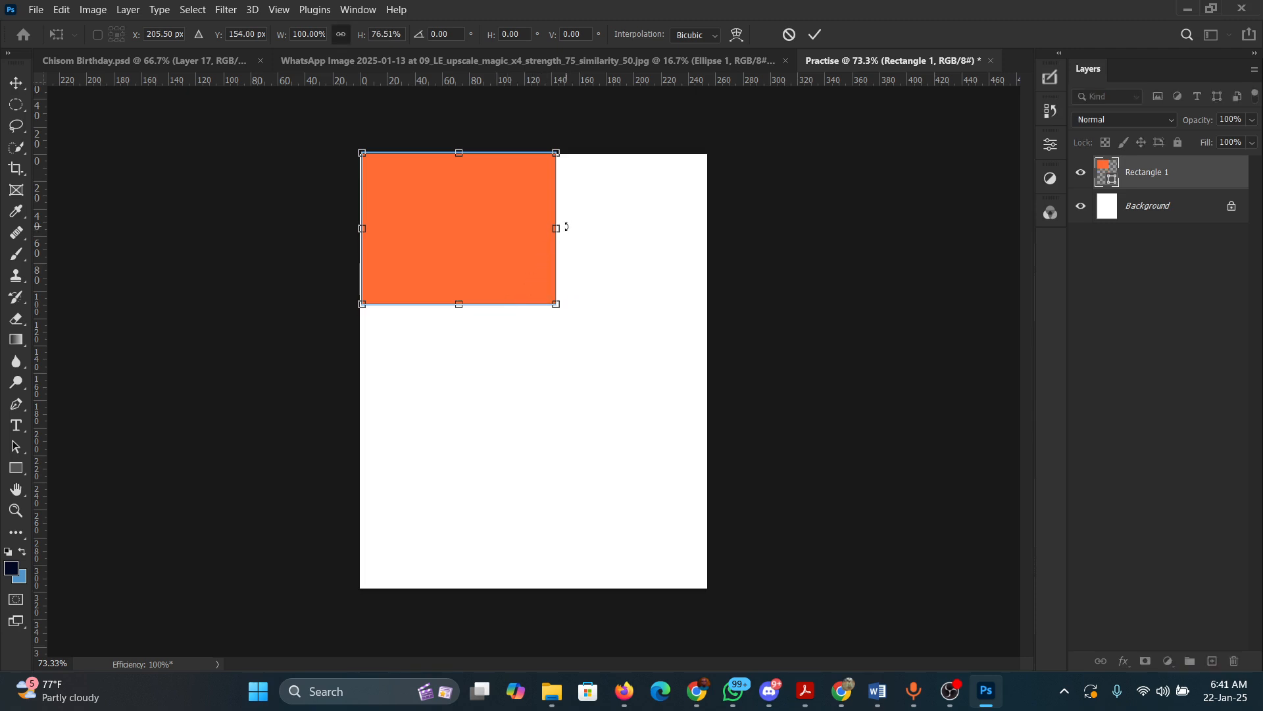
left_click_drag(557, 228, 526, 230)
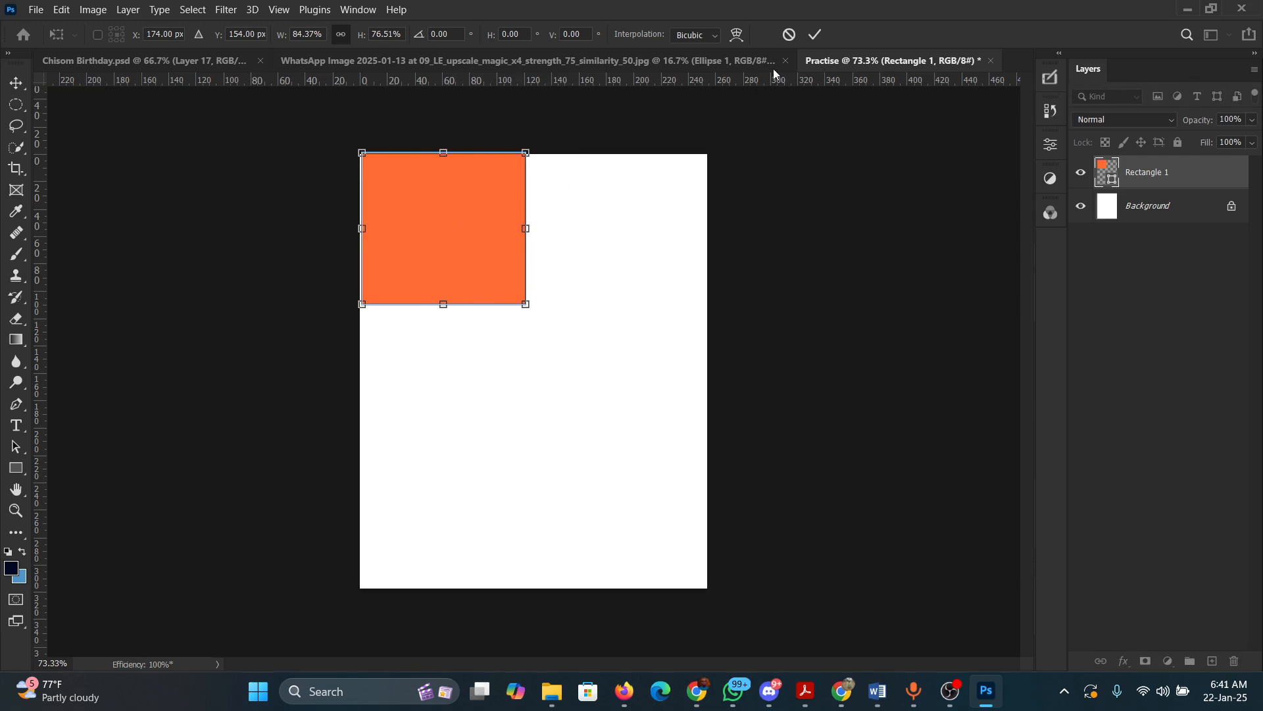
left_click(816, 35)
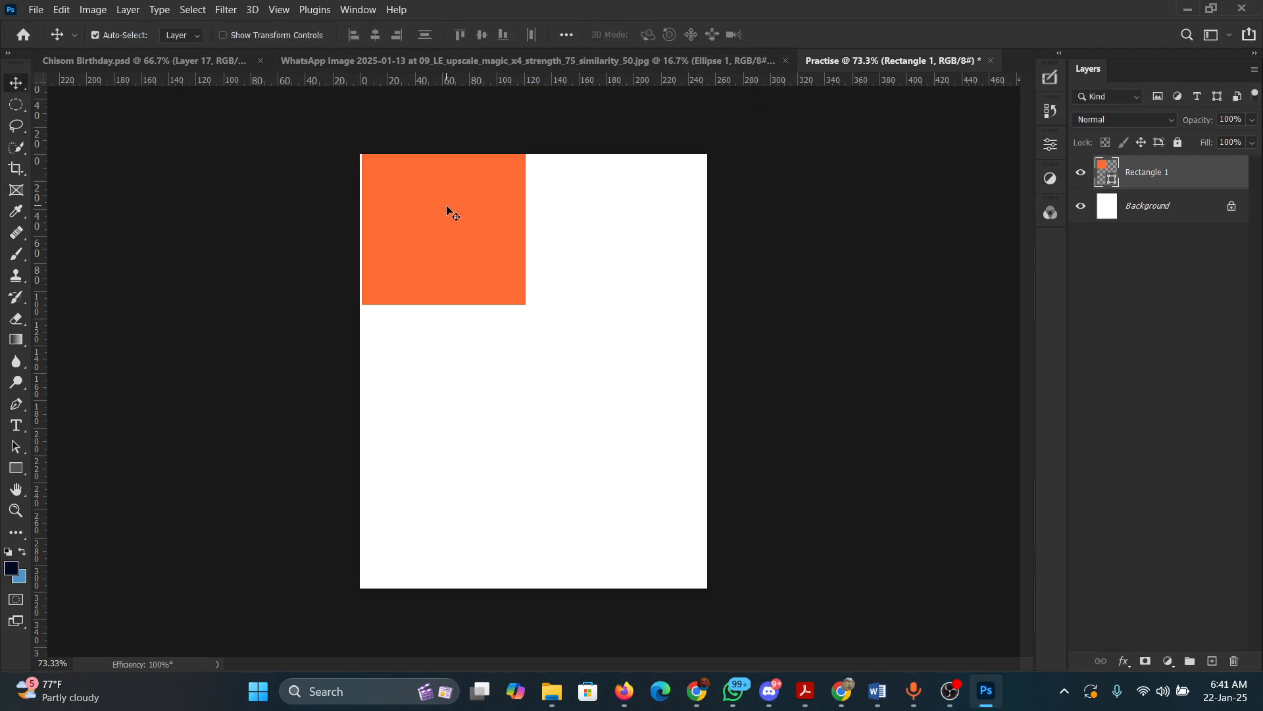
- Move the rectangle slightly inward, then stretch it with Free Transform to the canvas's left and top edges, about 106% wide and 110% high
mouse_move(446, 206)
left_mouse_down()
mouse_move(479, 230)
mouse_move(453, 225)
left_mouse_up()
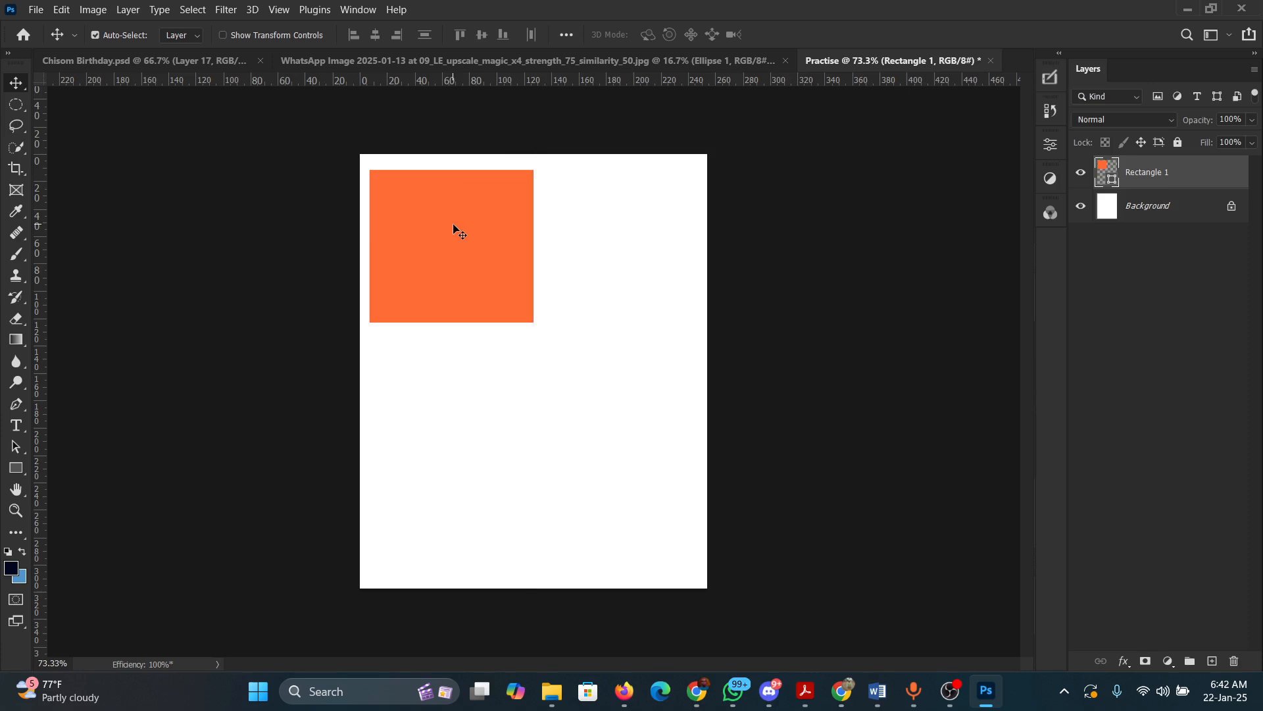
key("ctrl+t")
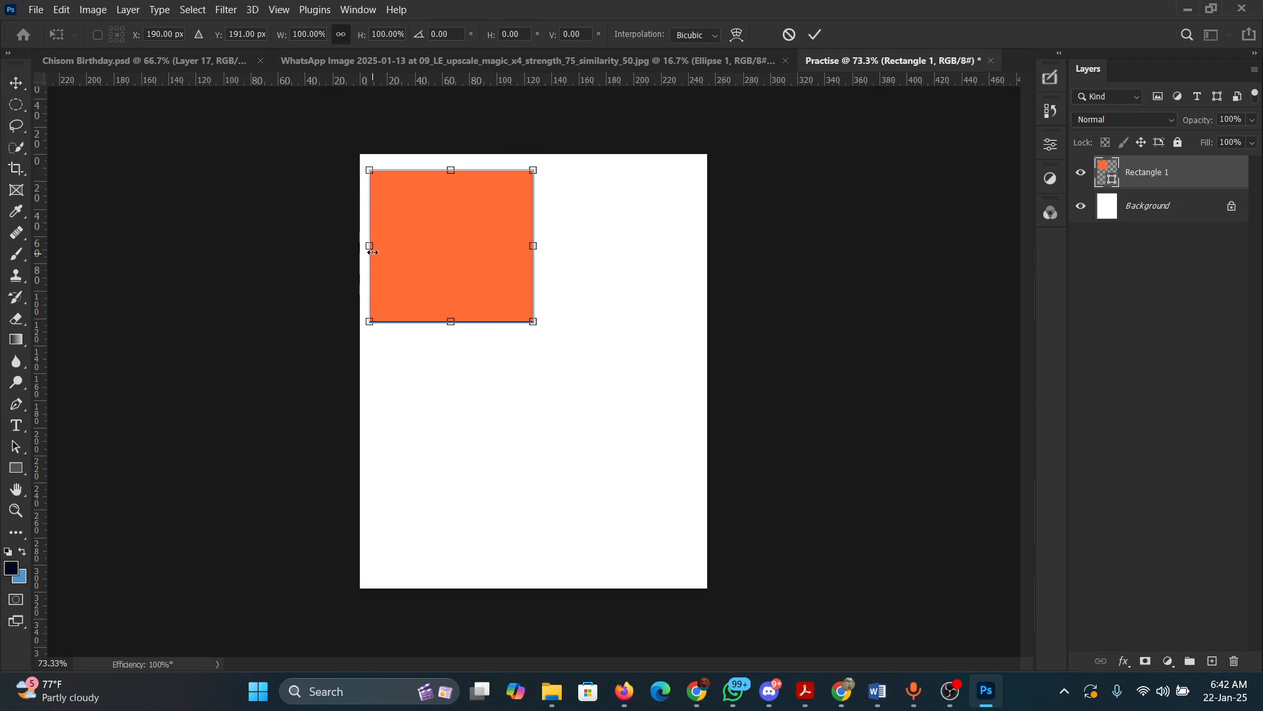
left_click_drag(369, 247, 359, 246)
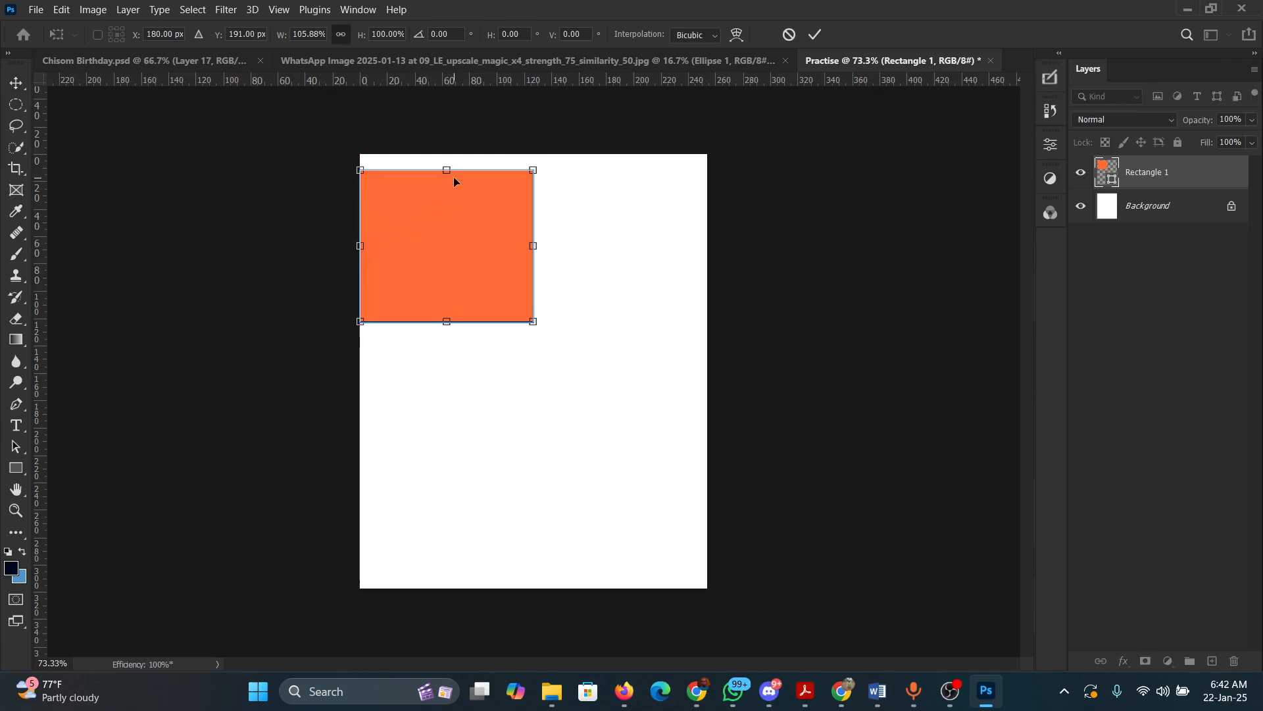
left_click_drag(447, 170, 447, 157)
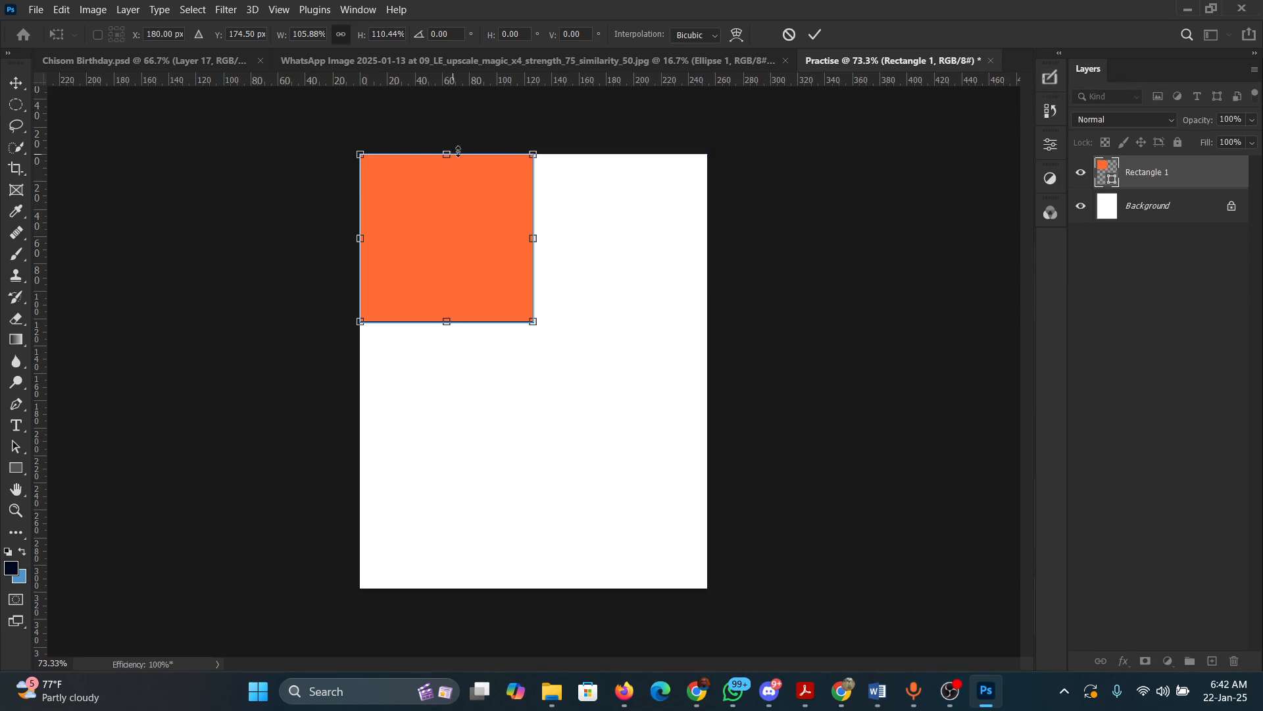
left_click(816, 34)
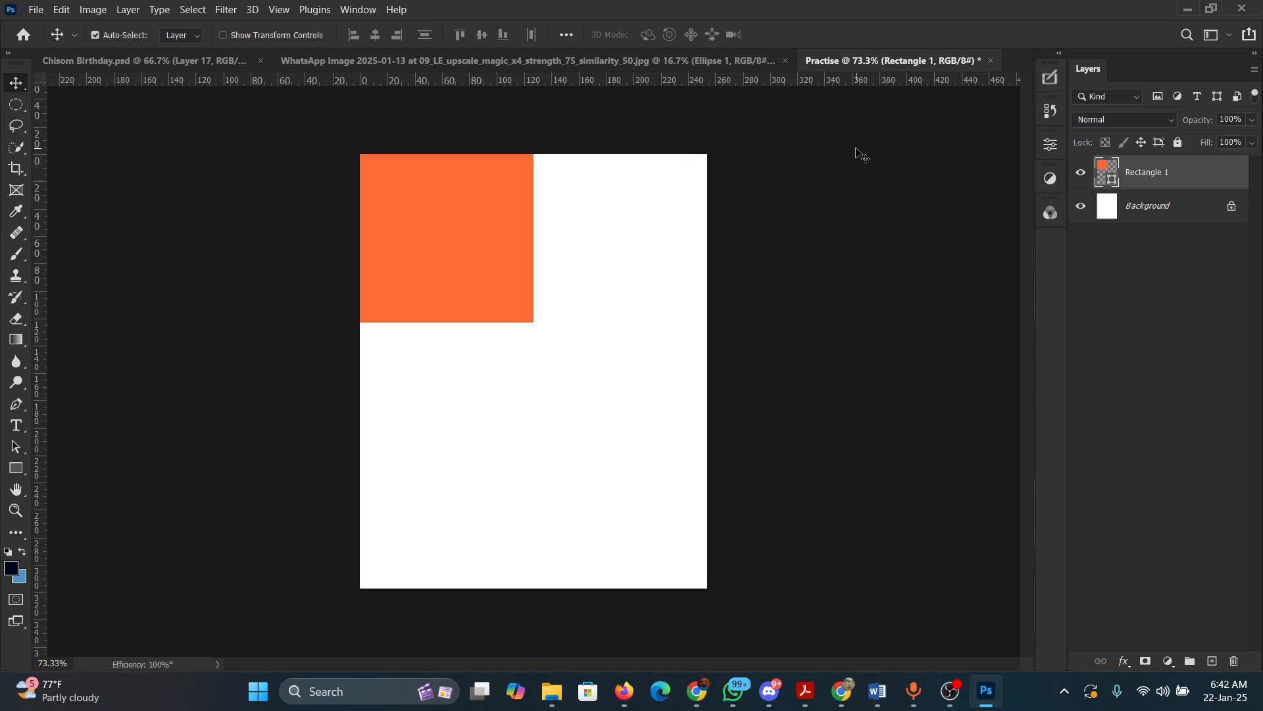
- Minimise Photoshop and the Downloads window, switch to Chrome, and open unsplash.com in a new tab
left_click(1188, 8)
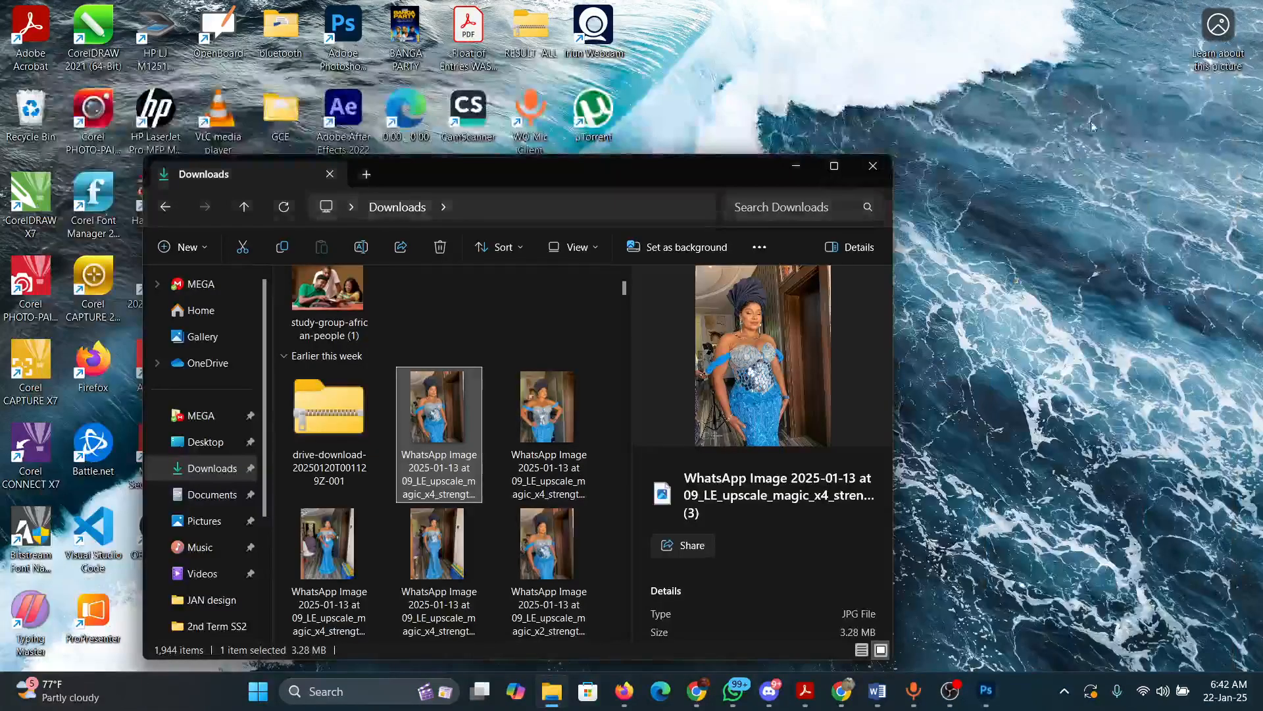
left_click(794, 169)
left_click(695, 699)
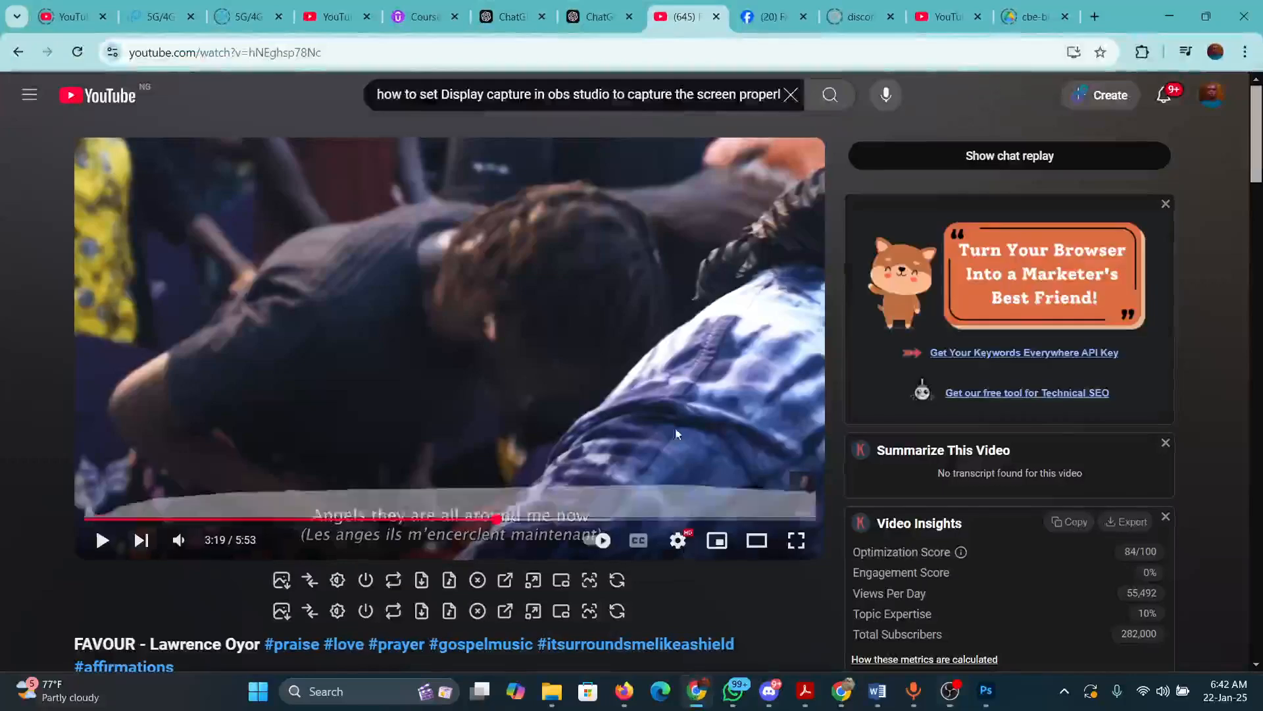
right_click(691, 27)
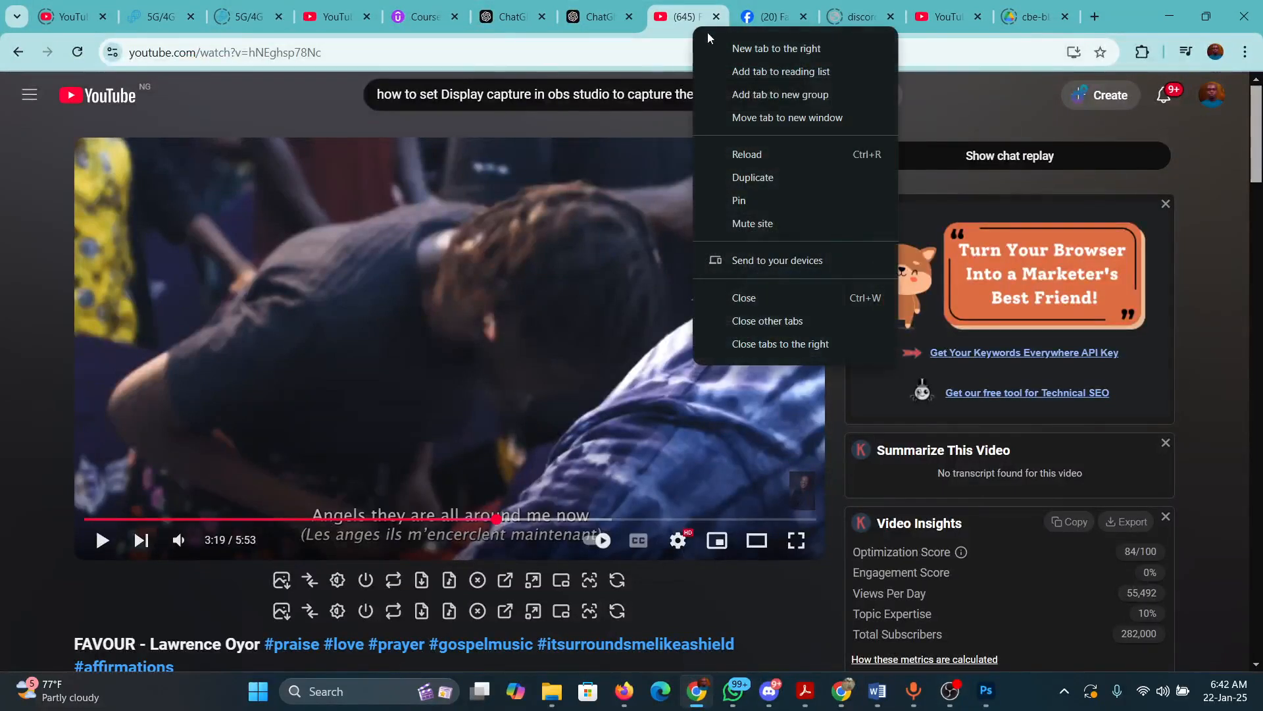
left_click(744, 46)
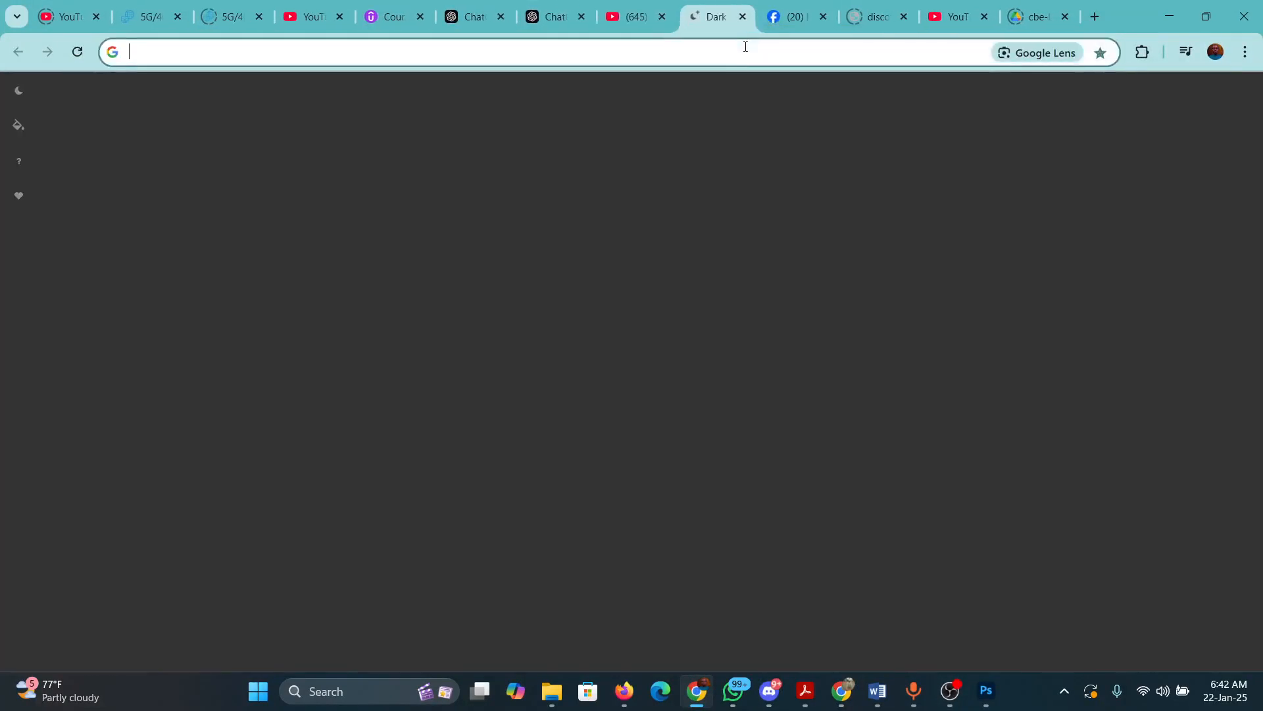
type("uns")
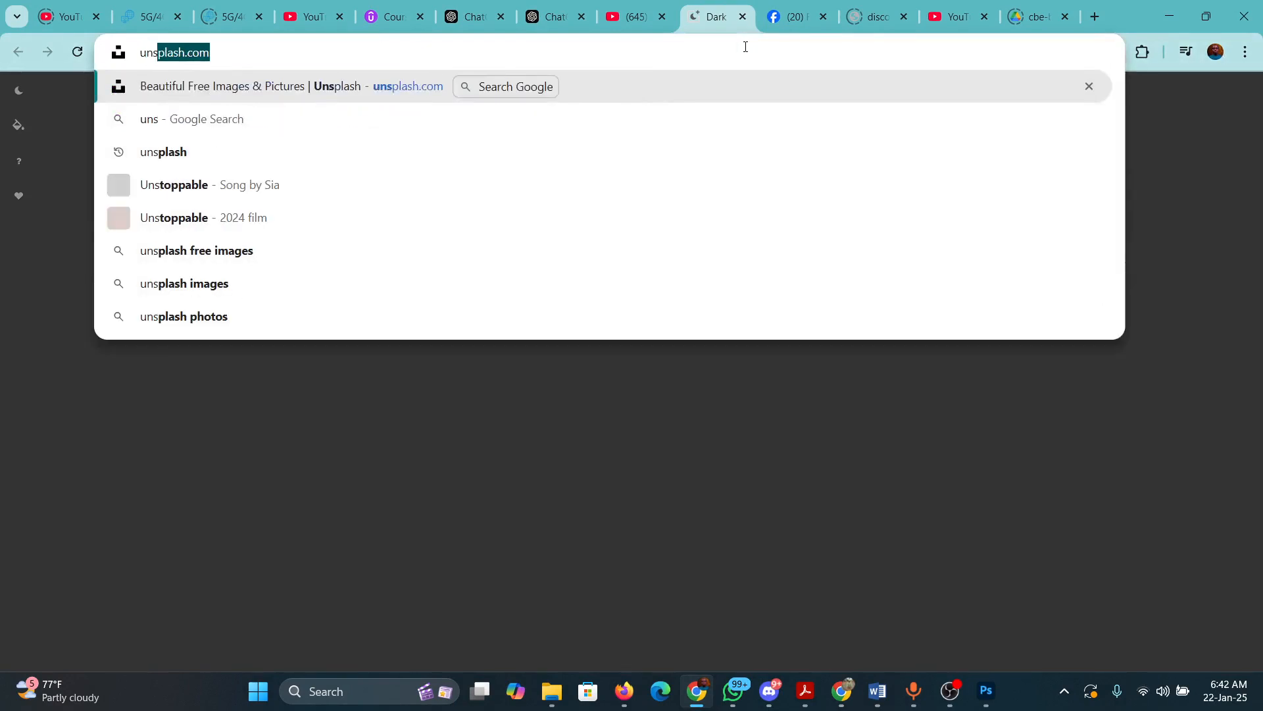
key("Return")
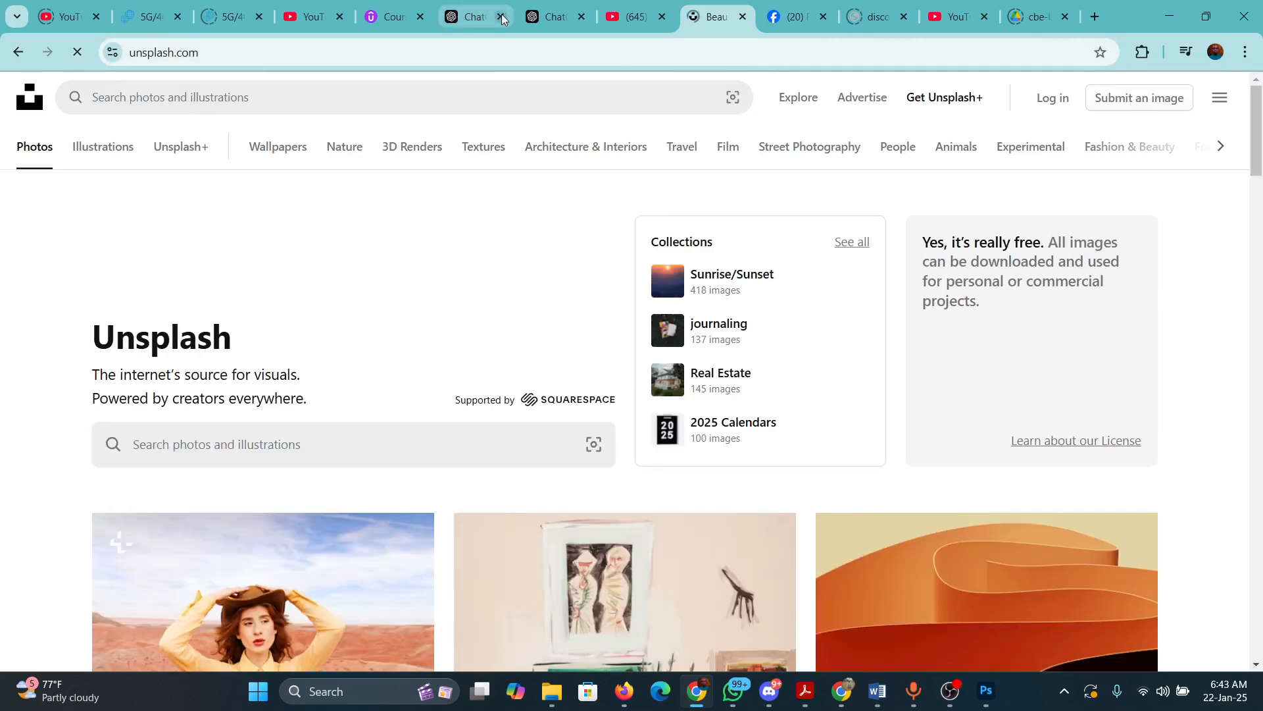
- Try to download the Unsplash photo of the person sitting on a wooden stool, and return to the gallery
scroll(530, 183, "down", 5)
scroll(523, 191, "up", 3)
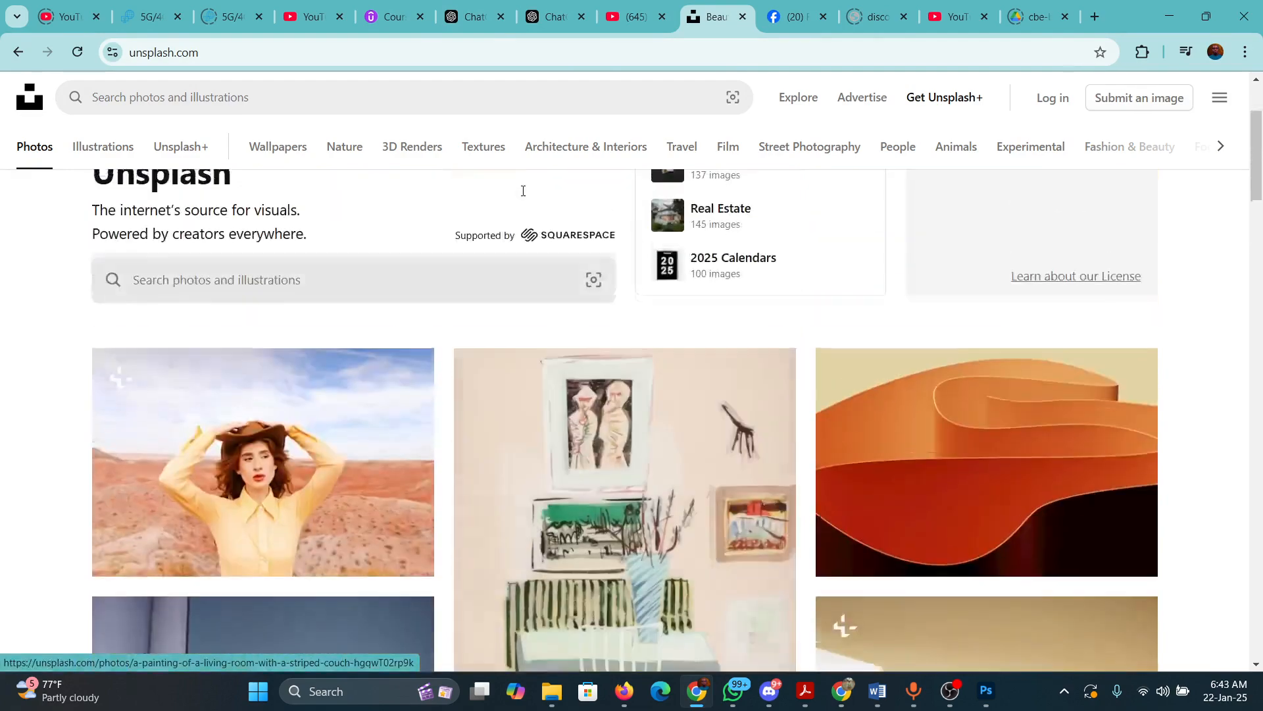
scroll(523, 191, "down", 8)
scroll(523, 191, "up", 4)
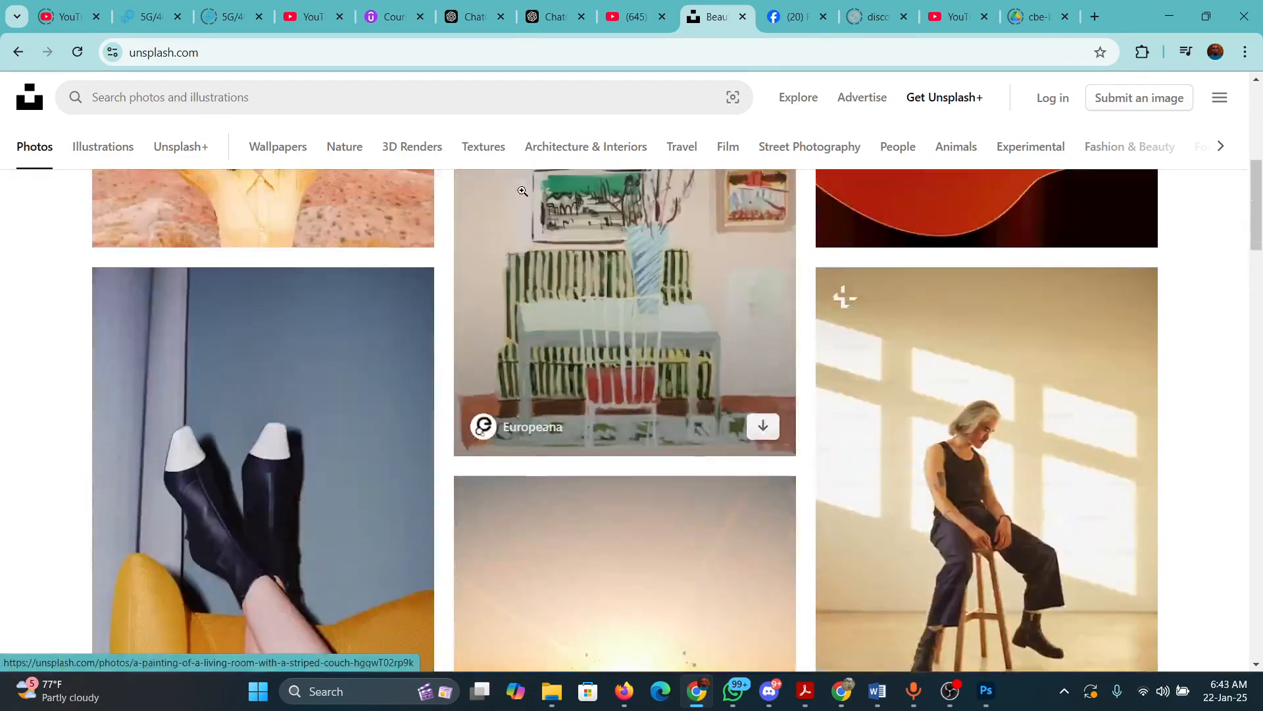
left_click(979, 450)
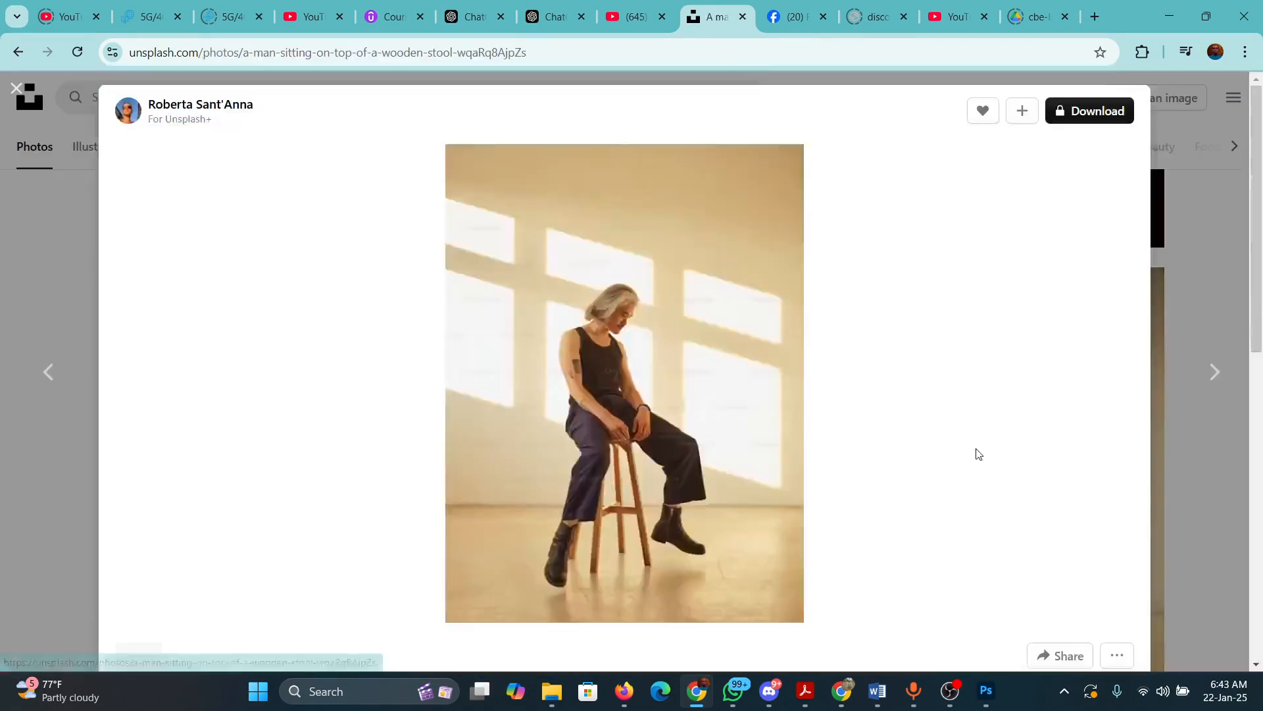
left_click(1089, 109)
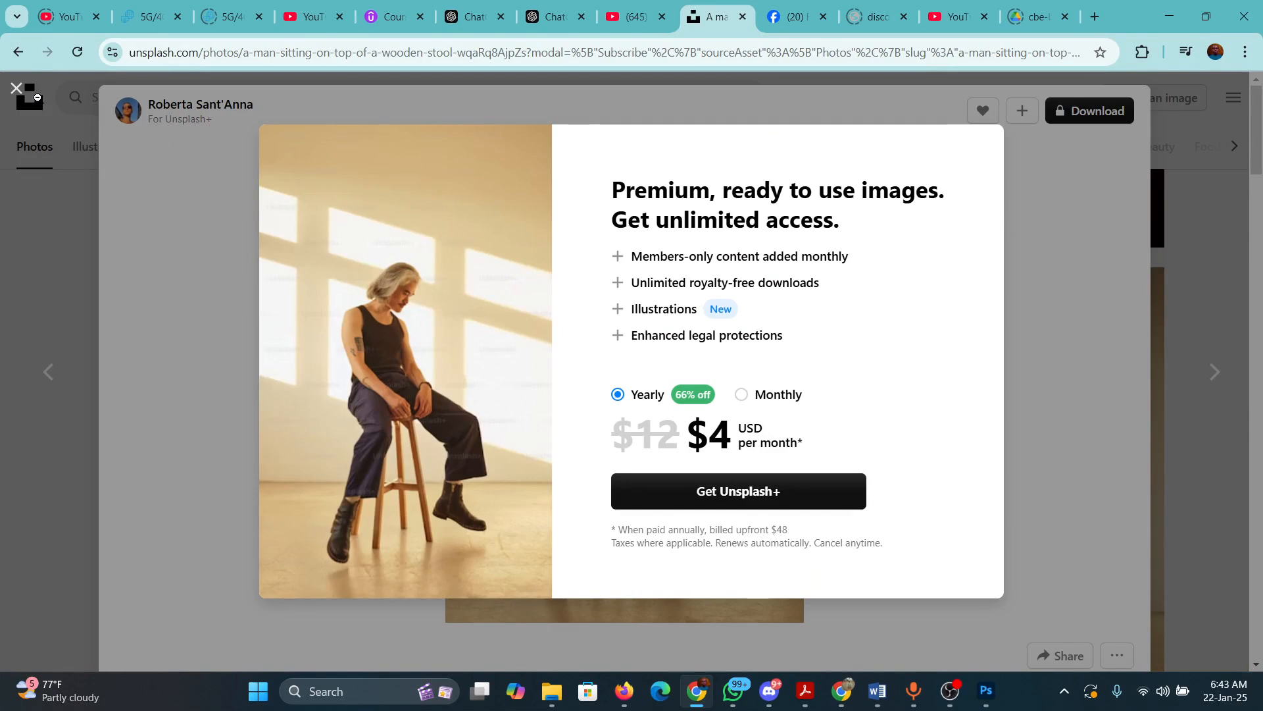
left_click(21, 90)
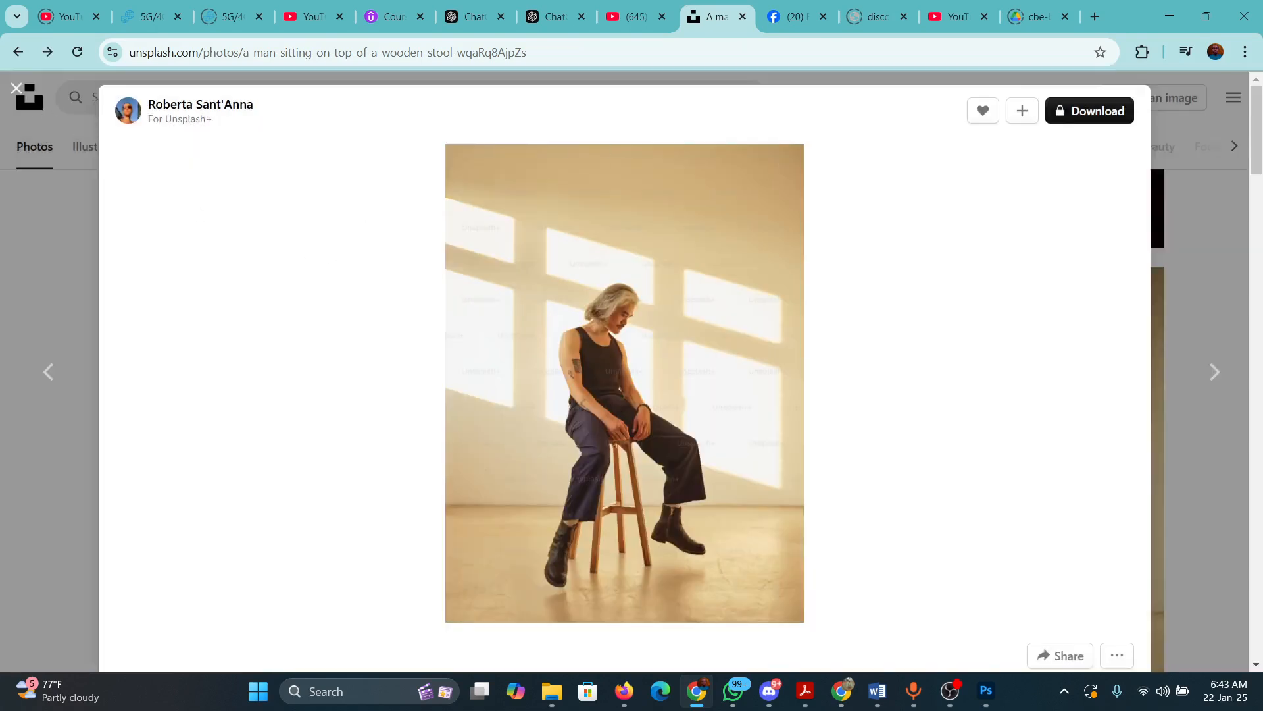
left_click(29, 100)
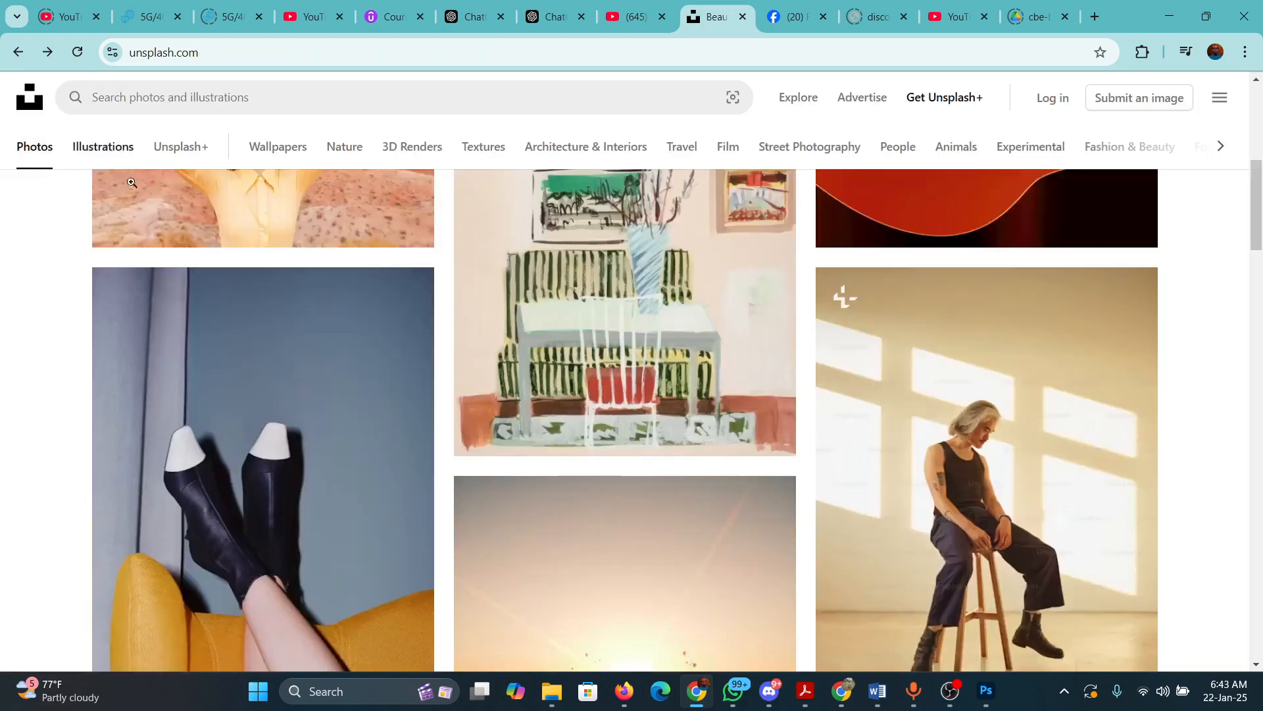
- View the photo of the woman in a yellow shirt holding her hat at enlarged size, and return to the gallery
scroll(487, 383, "down", 1)
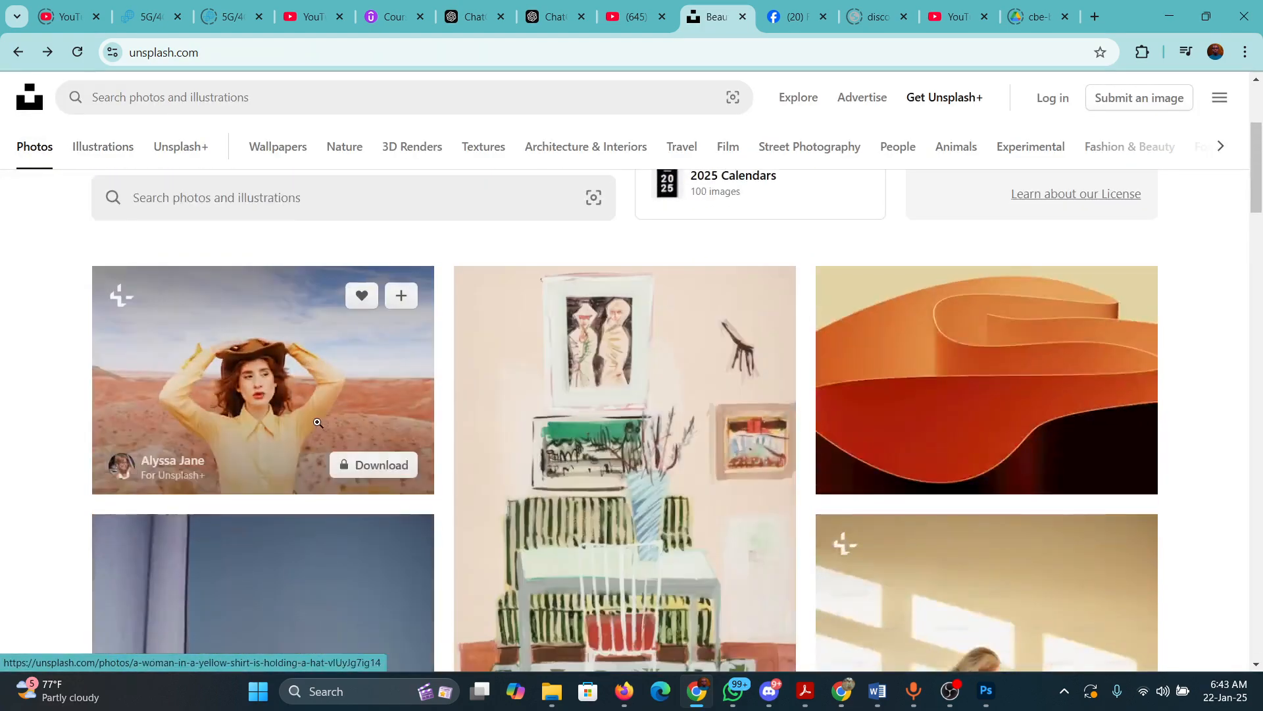
left_click(318, 423)
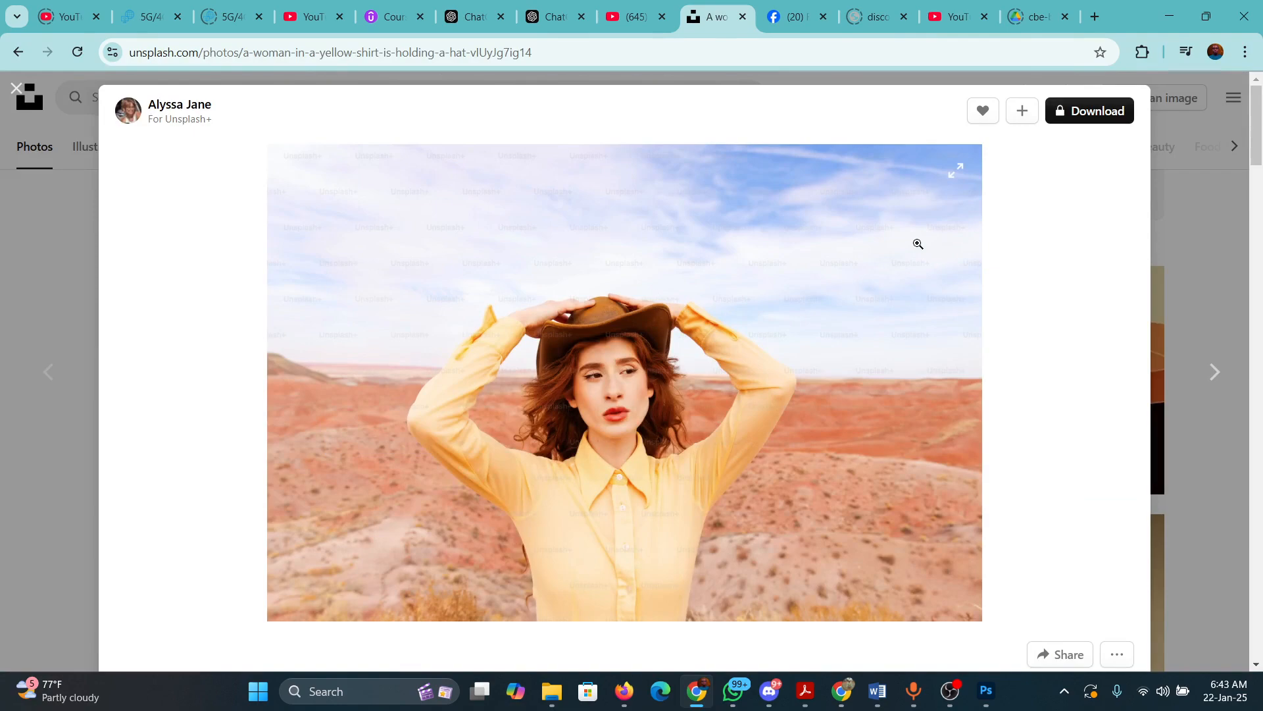
left_click(767, 279)
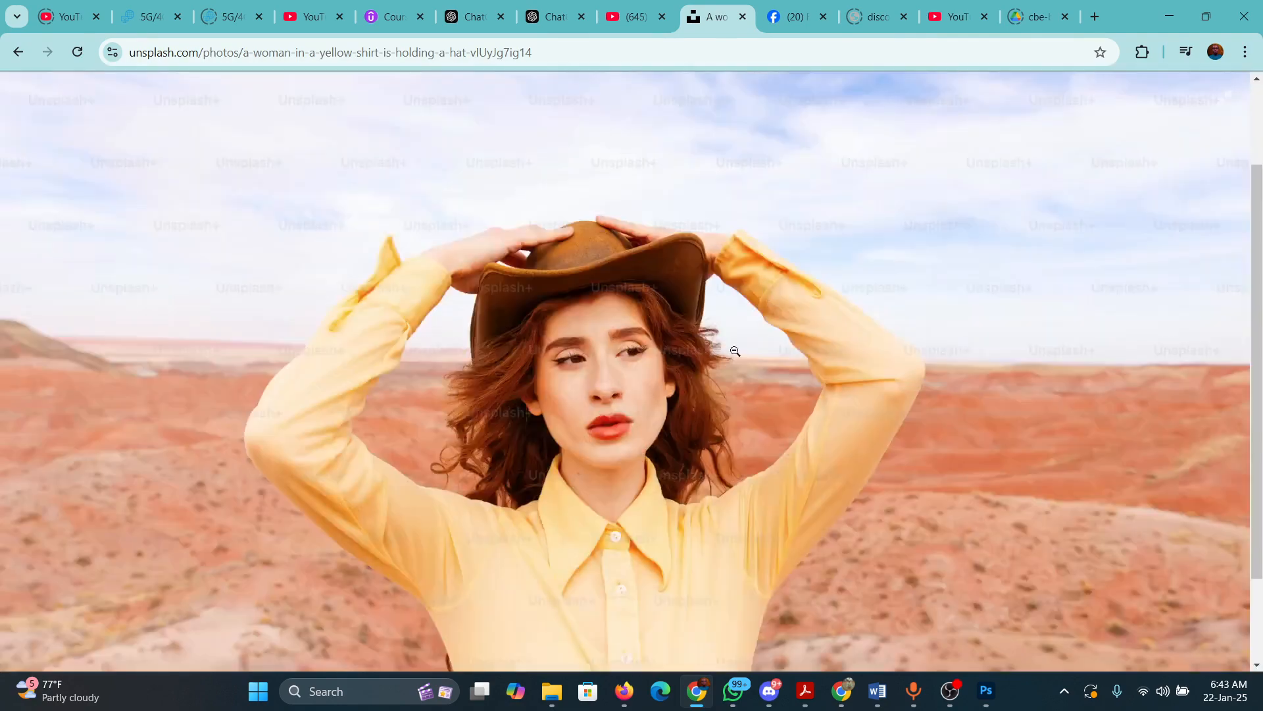
scroll(735, 352, "down", 3)
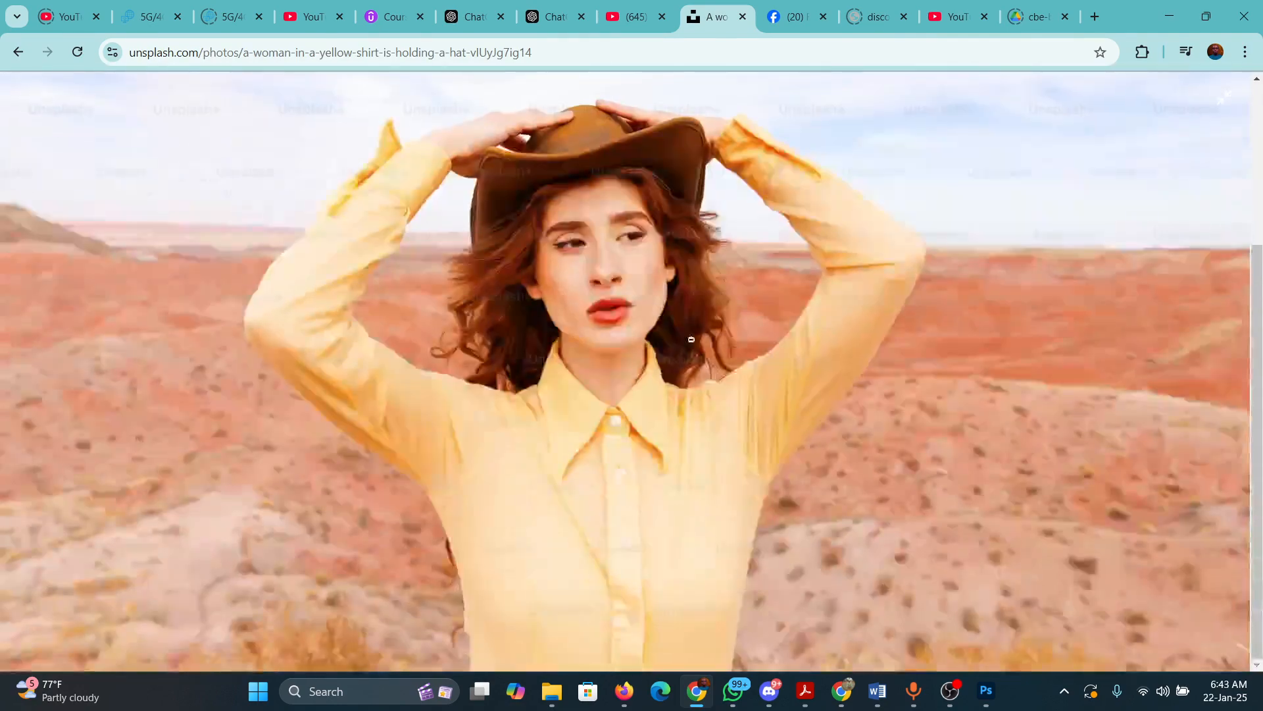
scroll(196, 93, "up", 1)
left_click(18, 52)
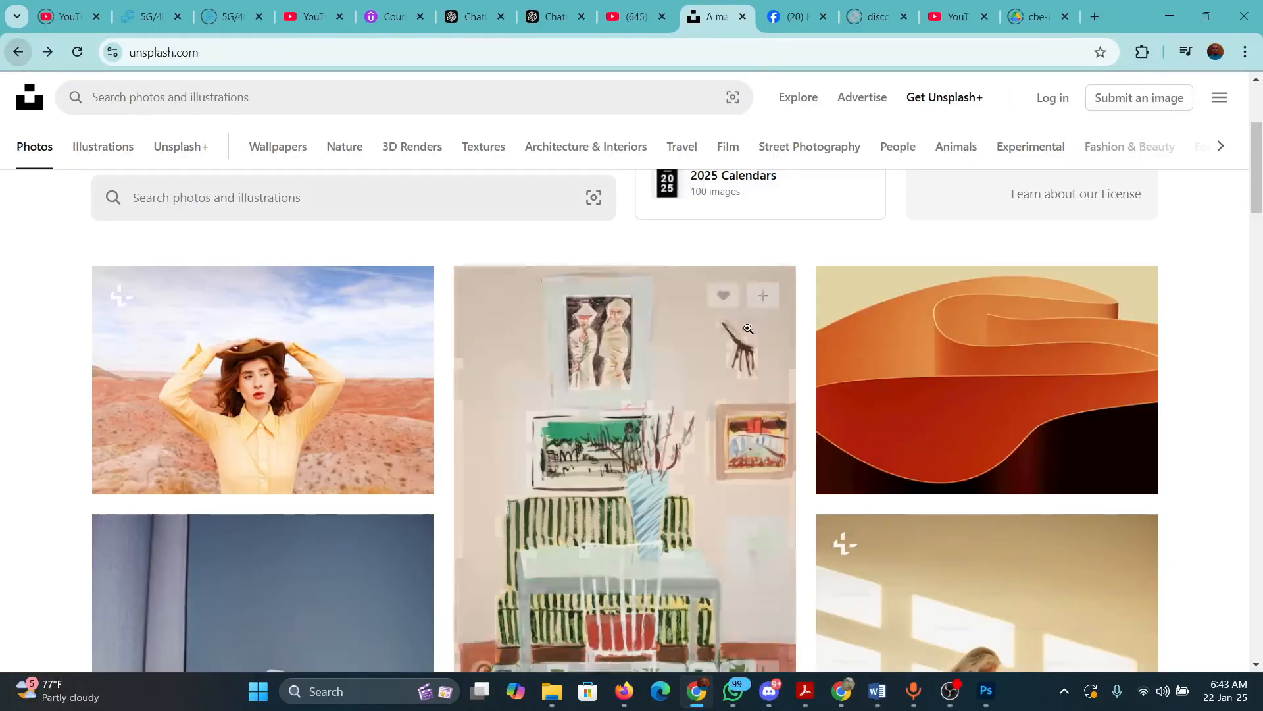
- Download the free Unsplash photo of the living room with a brown couch to the Downloads folder, and return to the gallery
scroll(882, 366, "down", 10)
scroll(881, 366, "down", 5)
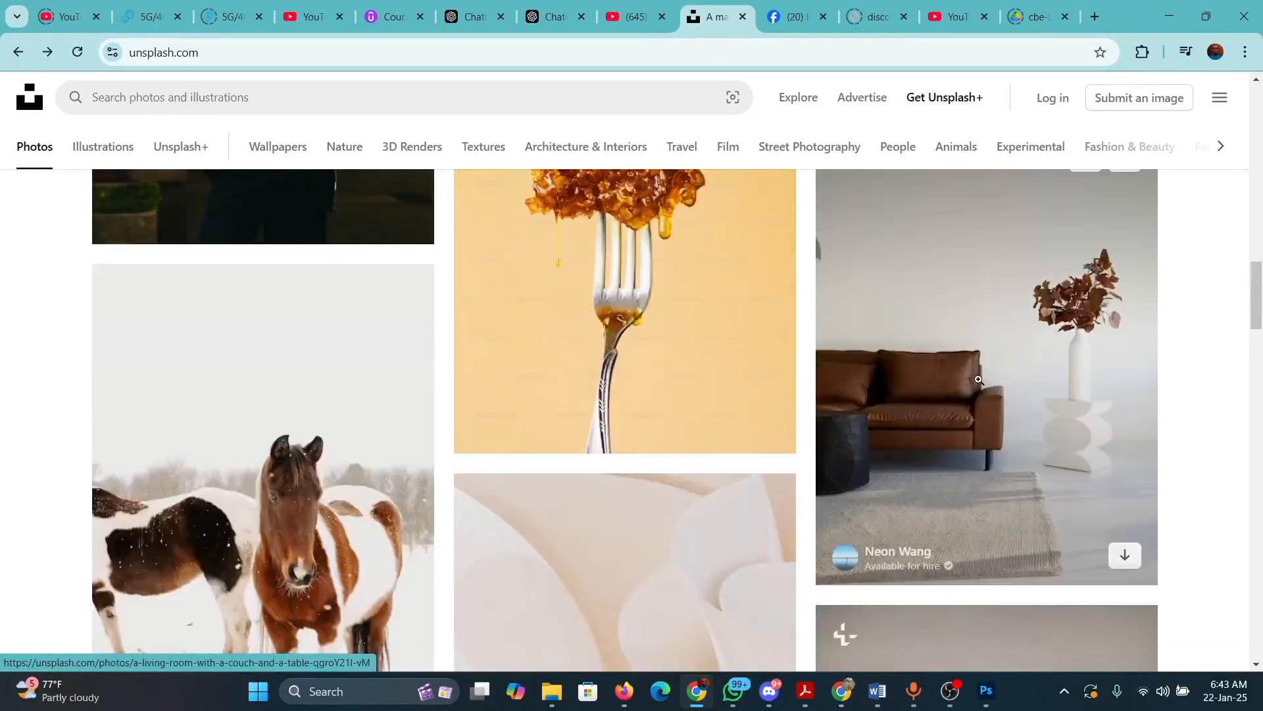
left_click(978, 380)
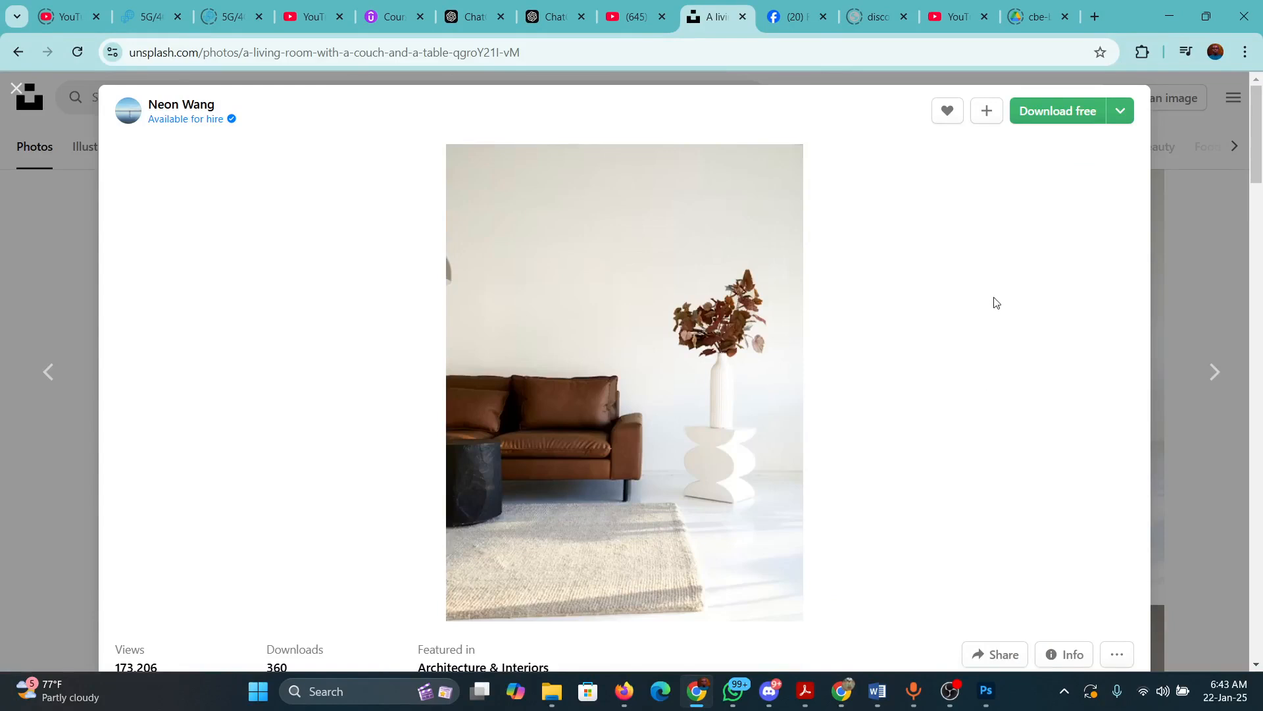
left_click(1061, 114)
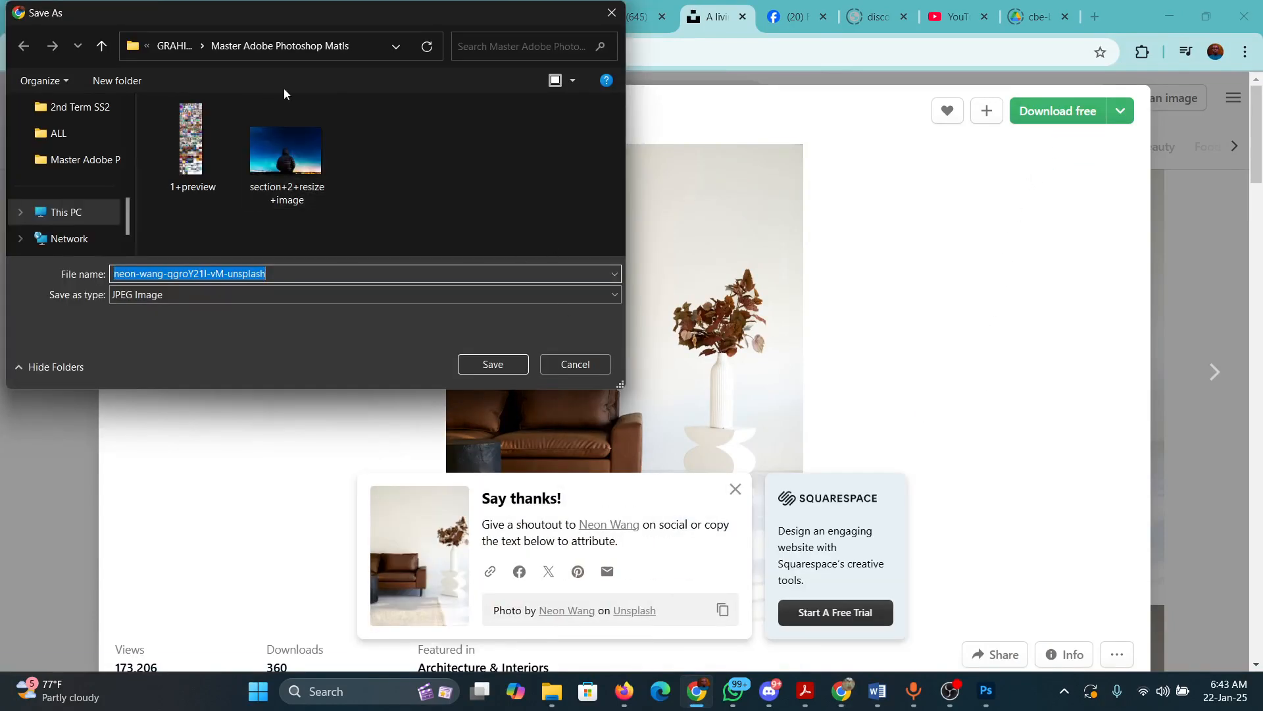
scroll(86, 156, "up", 4)
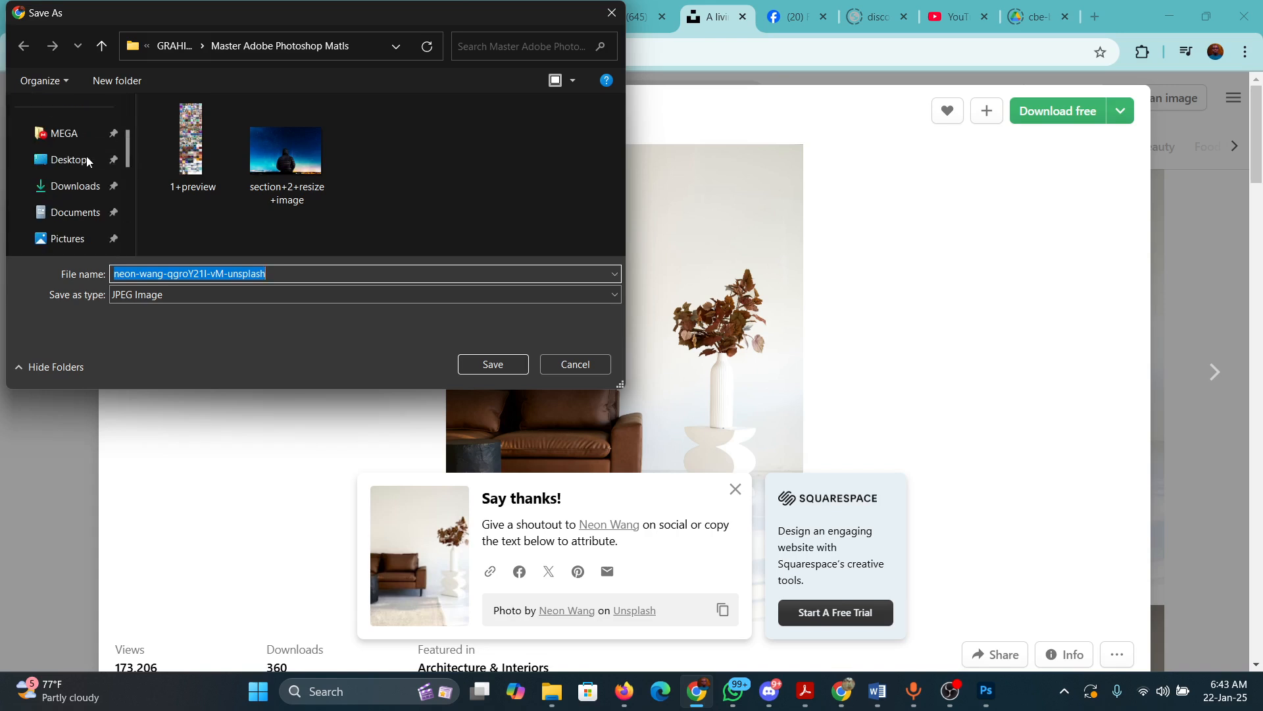
left_click(71, 187)
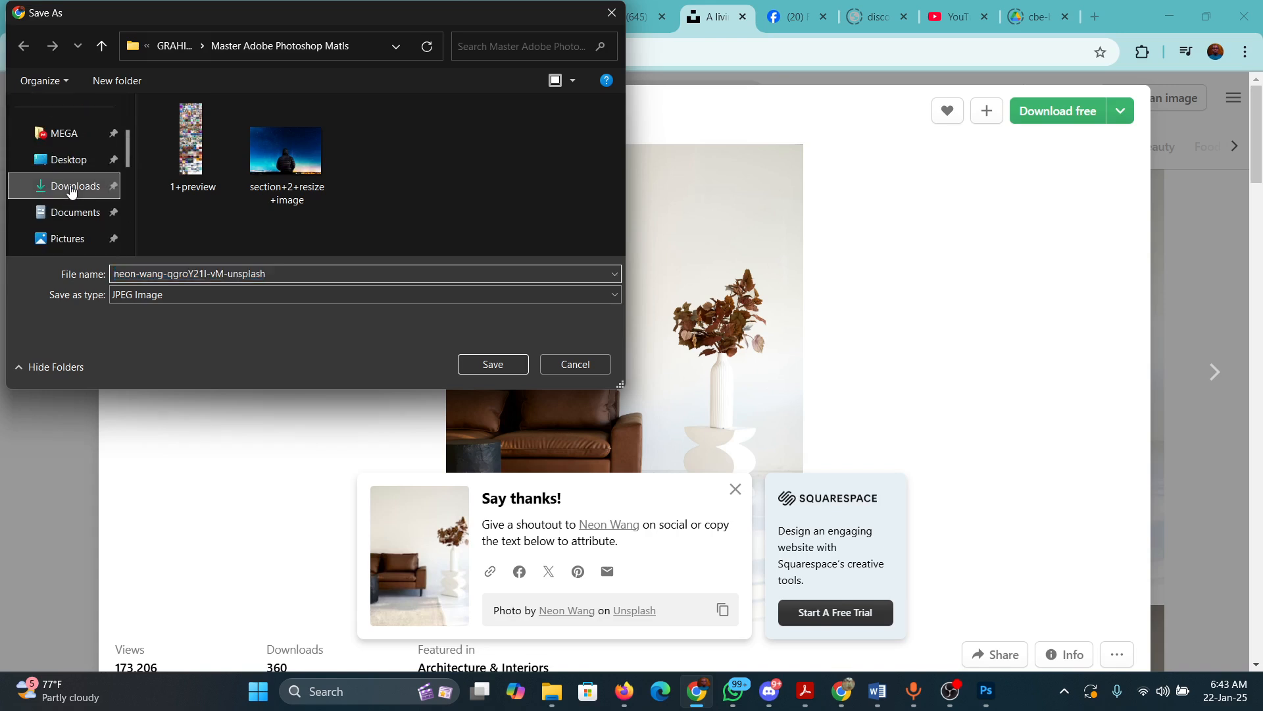
left_click(504, 361)
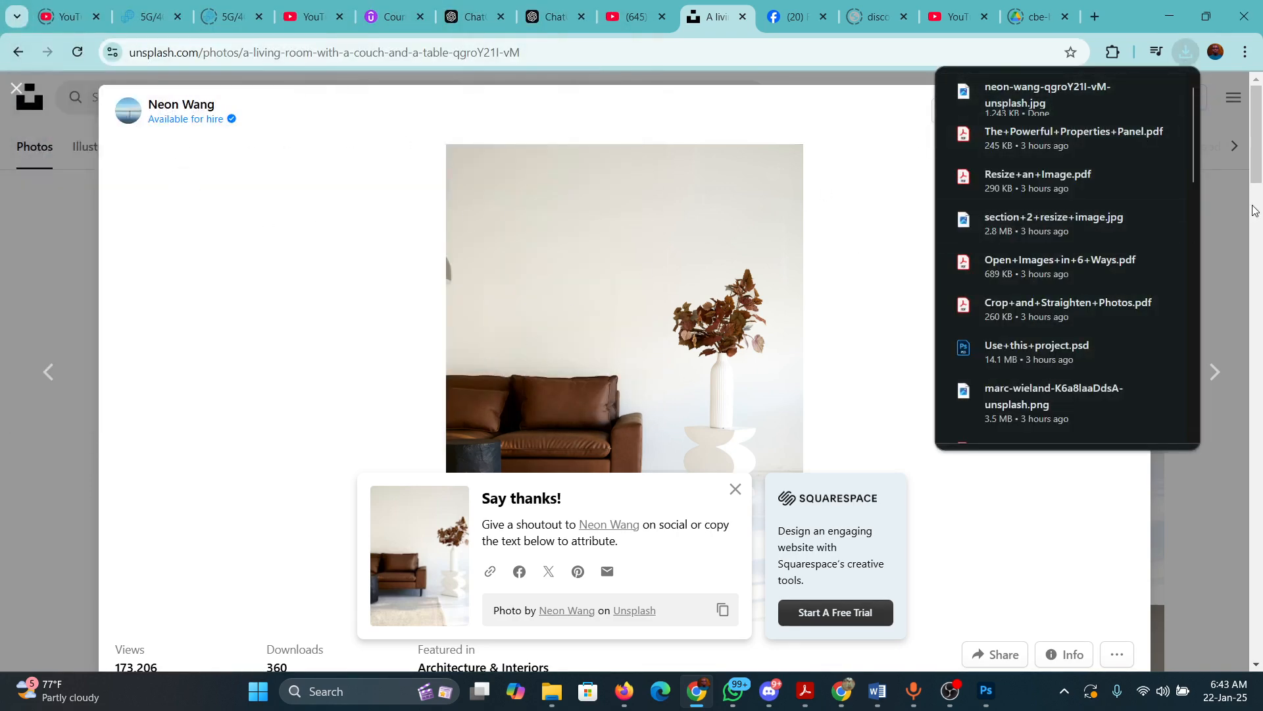
left_click(1230, 461)
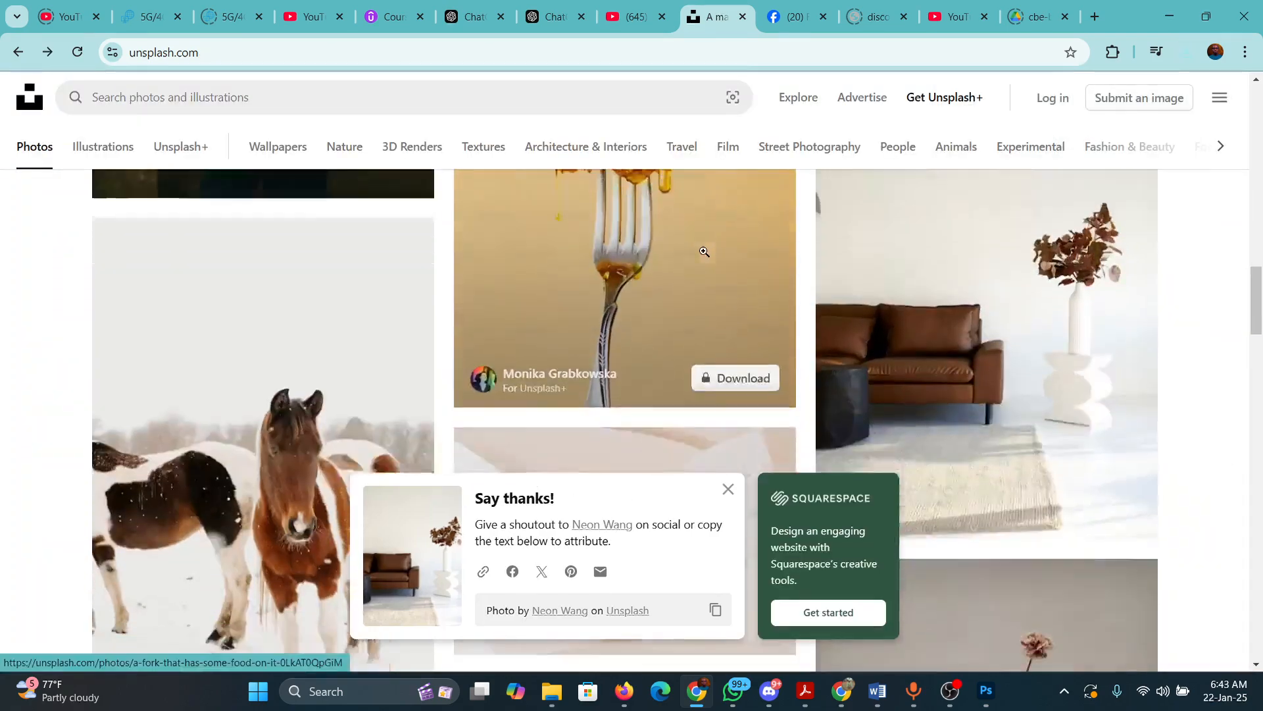
- Download the free photo of the man playing a keyboard before a crowd to the Downloads folder, and return to the gallery
scroll(704, 251, "down", 15)
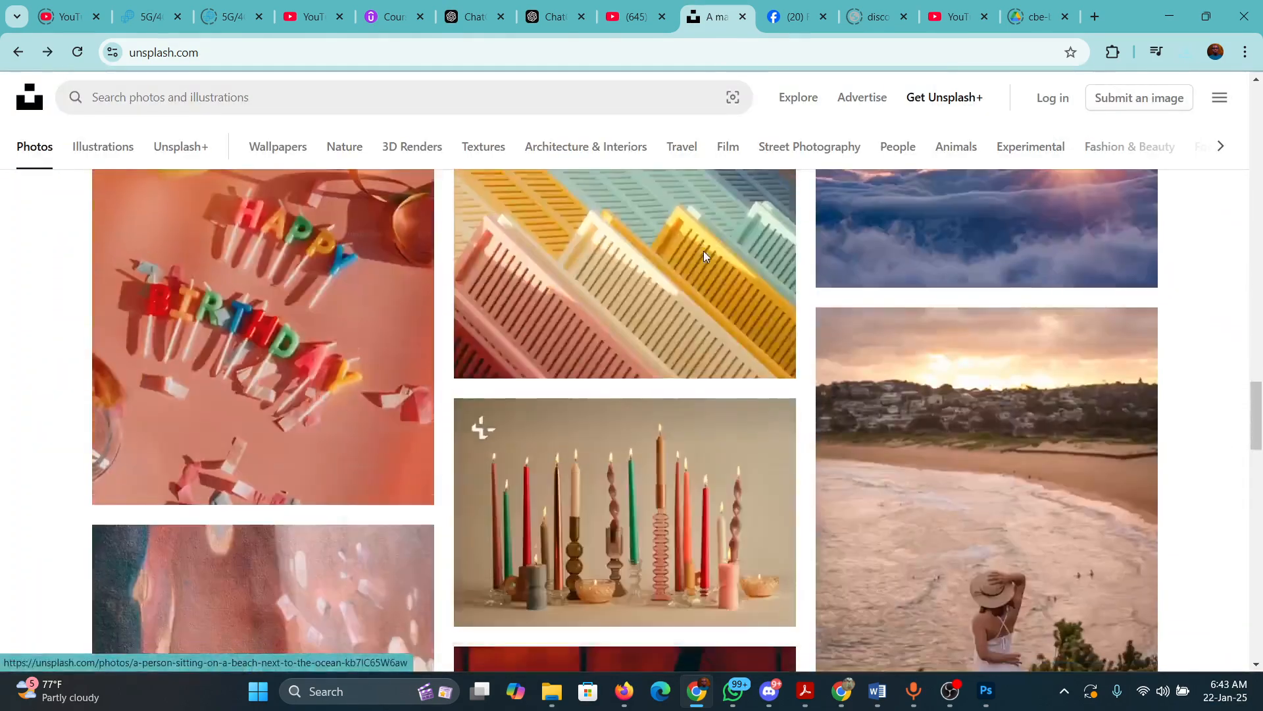
scroll(704, 250, "down", 12)
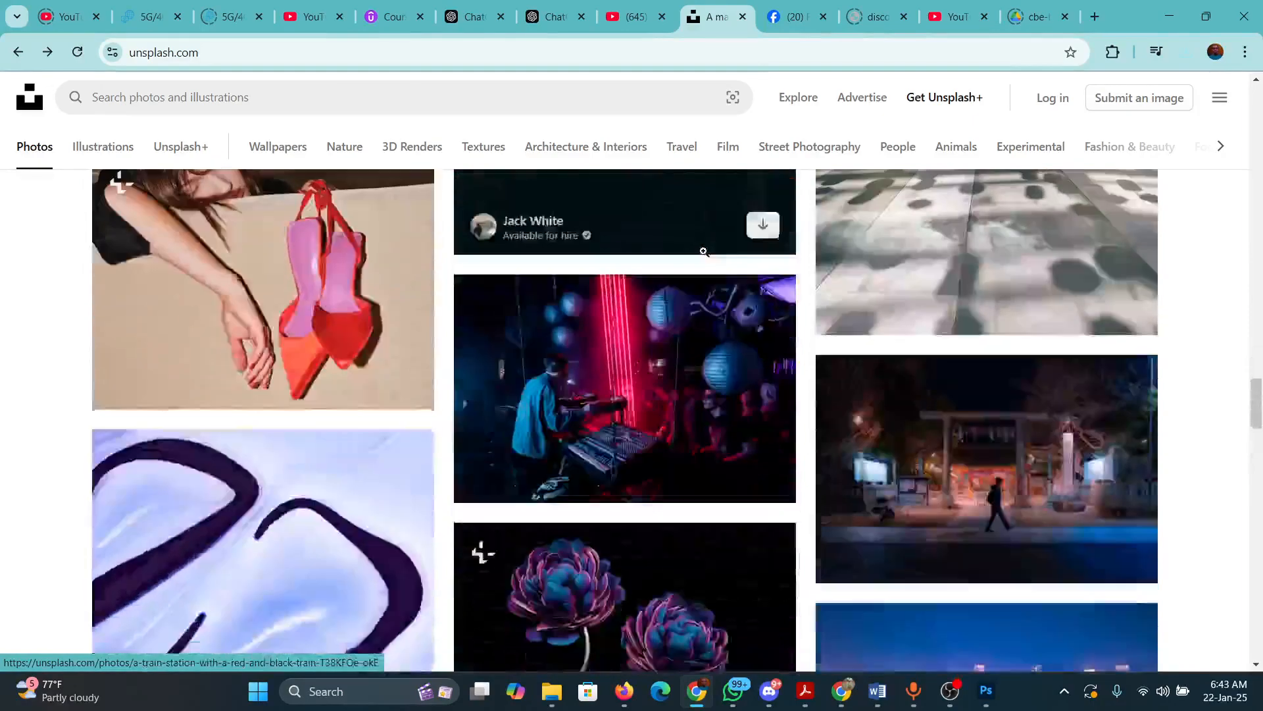
scroll(703, 251, "down", 3)
left_click(708, 254)
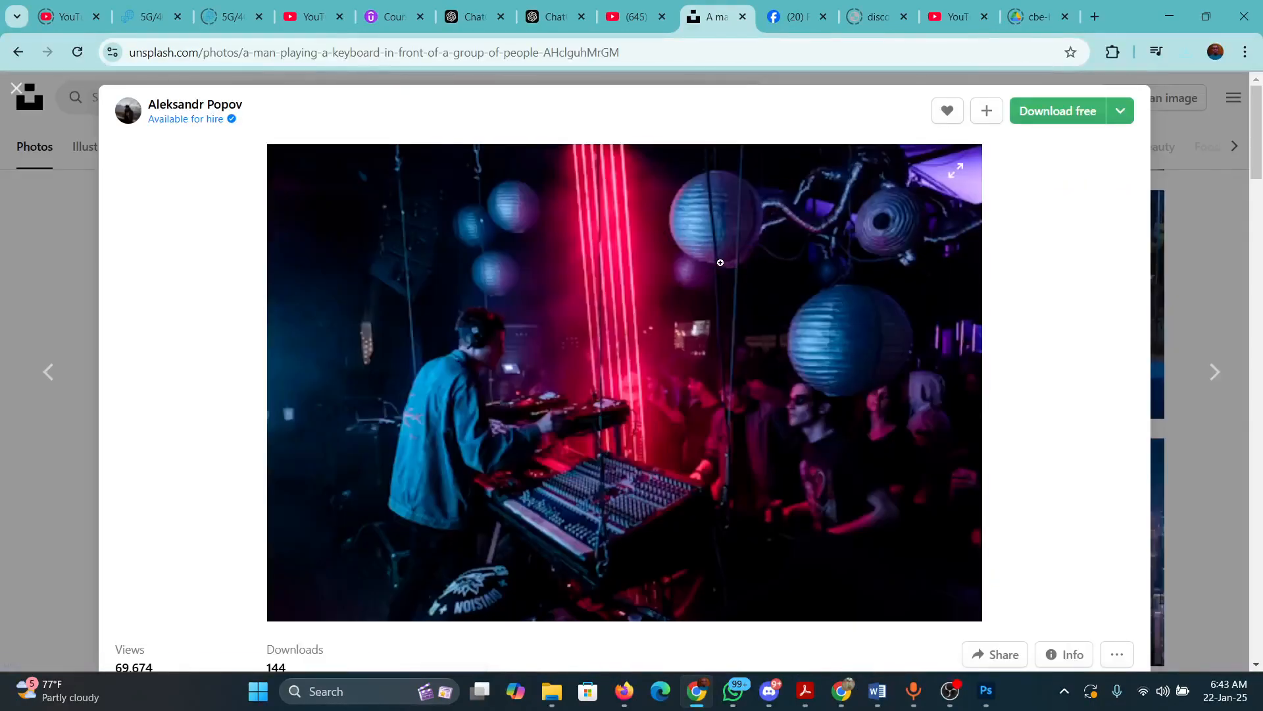
left_click(1053, 111)
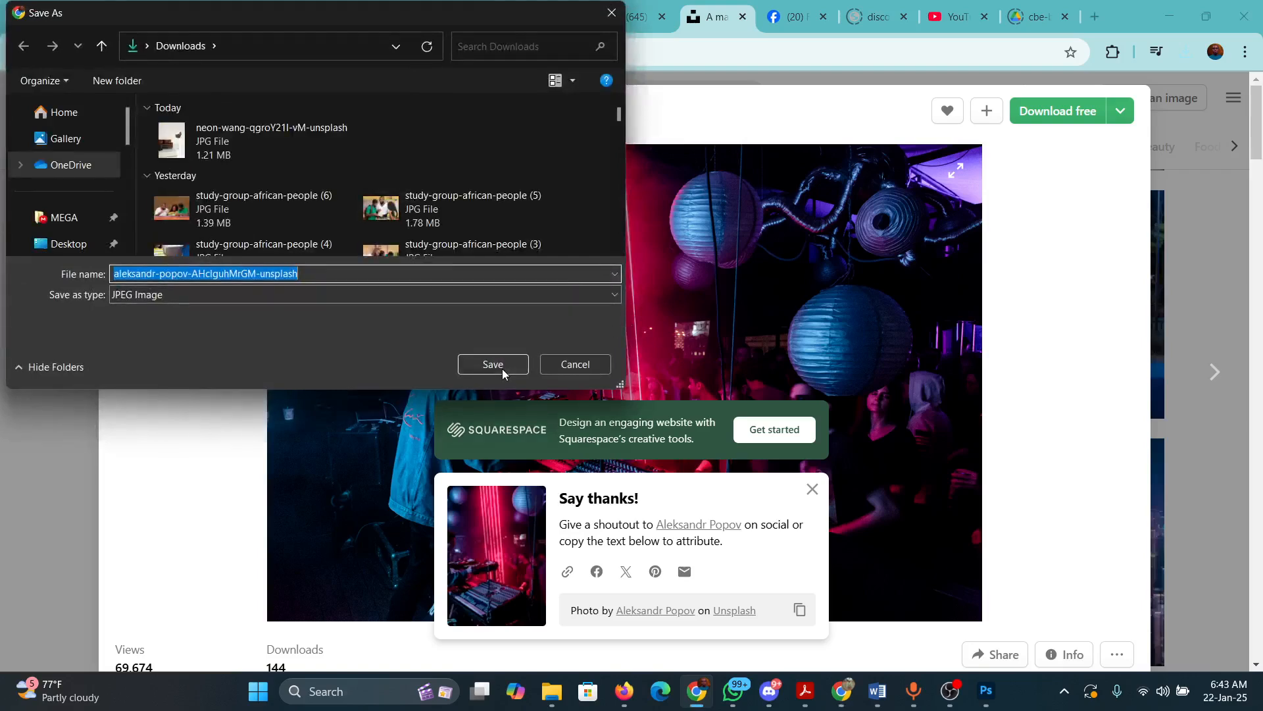
left_click(495, 365)
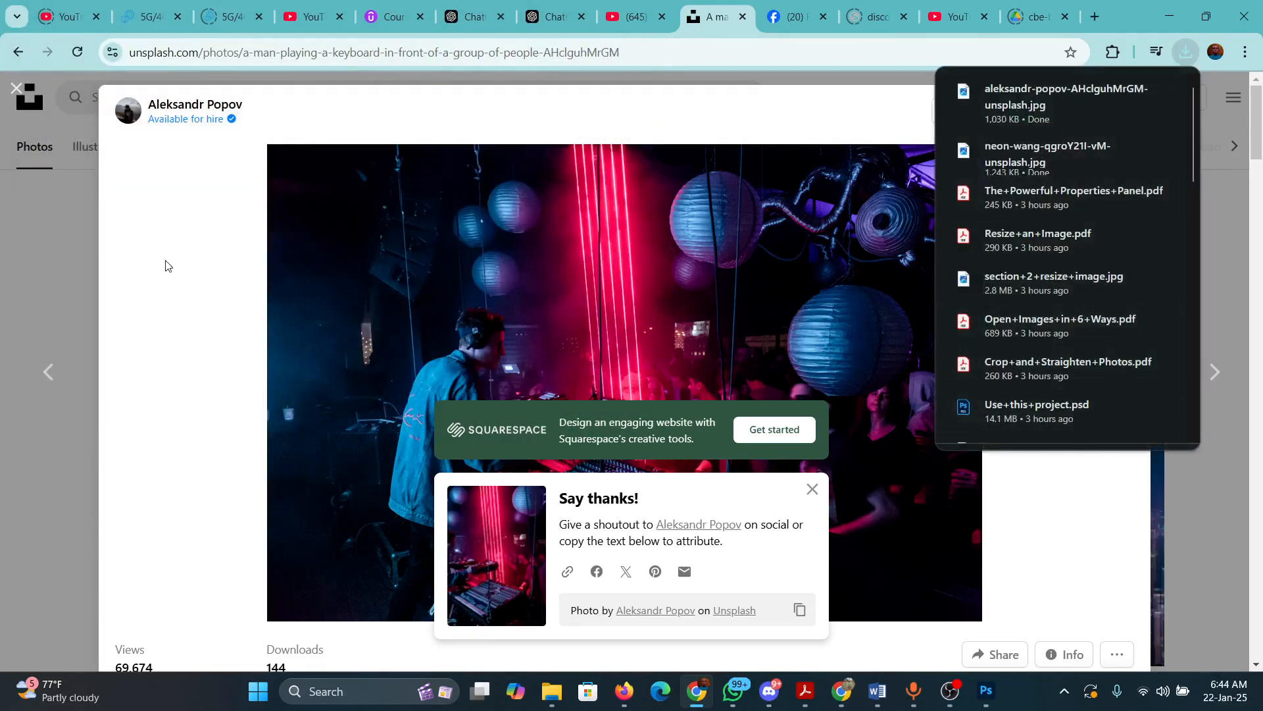
left_click(96, 284)
- Download the free photo of the man standing in front of a light in a dark room to the Downloads folder
scroll(472, 337, "down", 5)
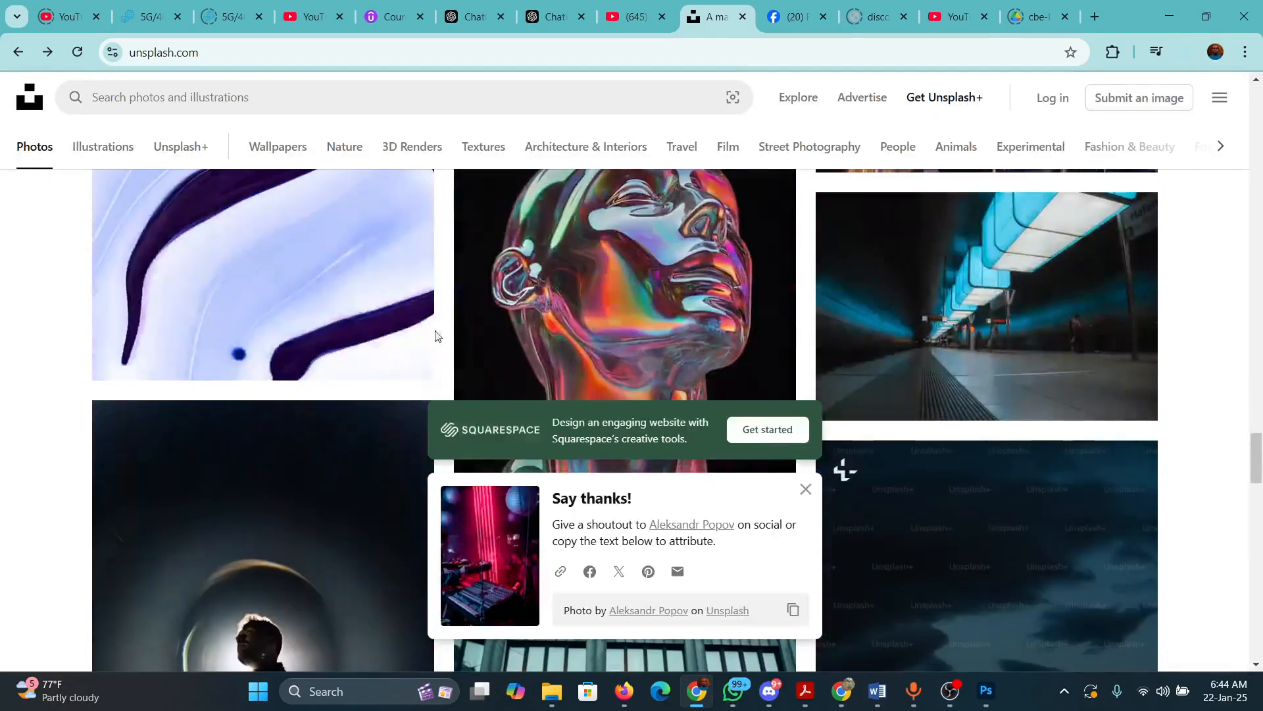
scroll(297, 248, "down", 5)
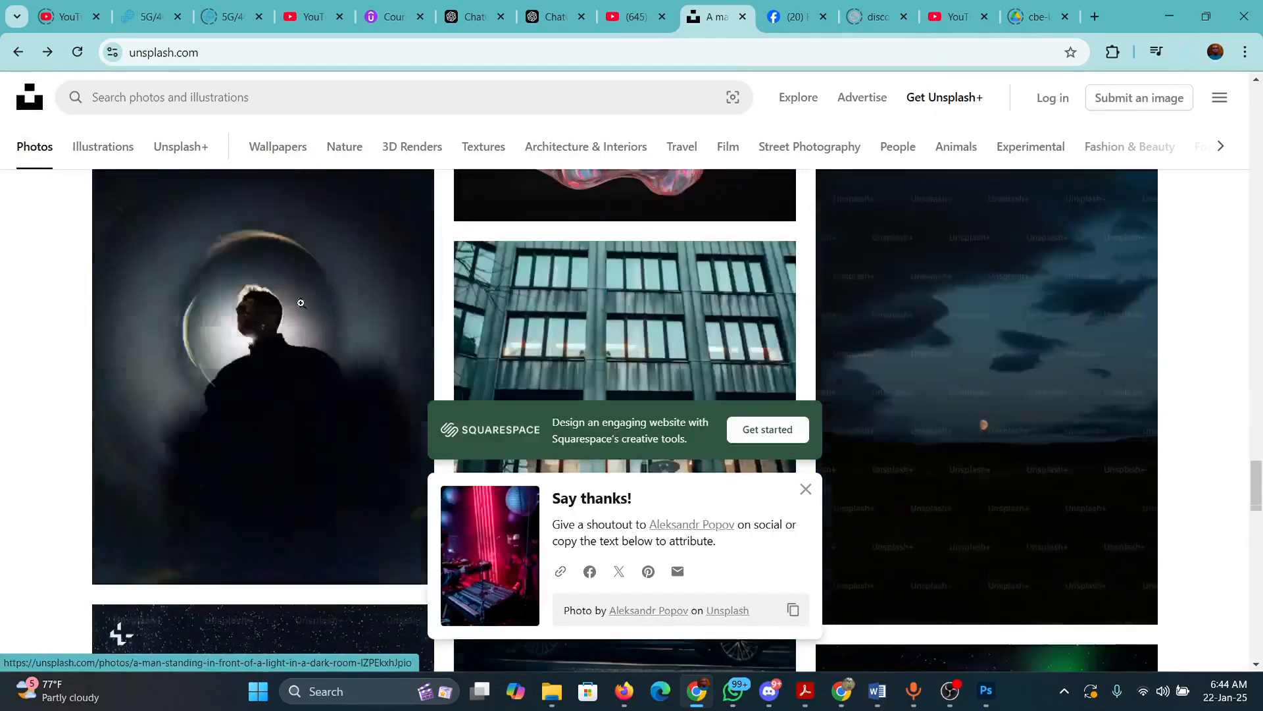
left_click(294, 363)
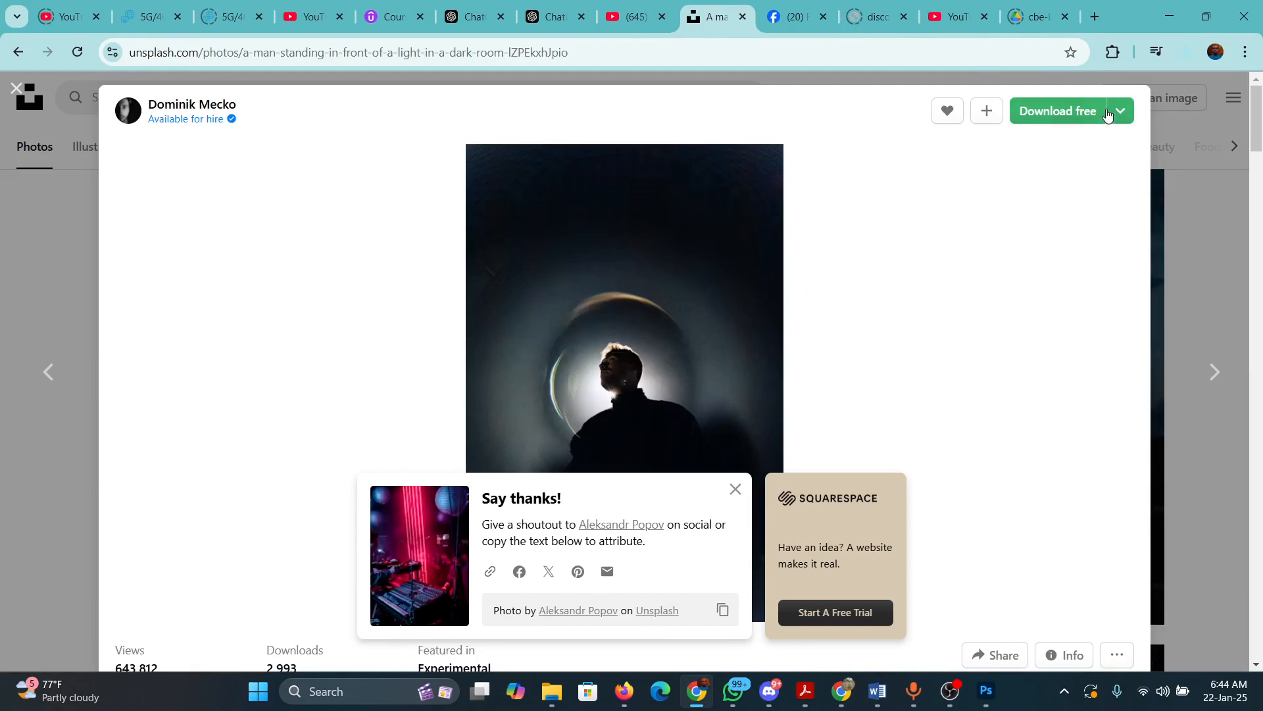
left_click(1065, 109)
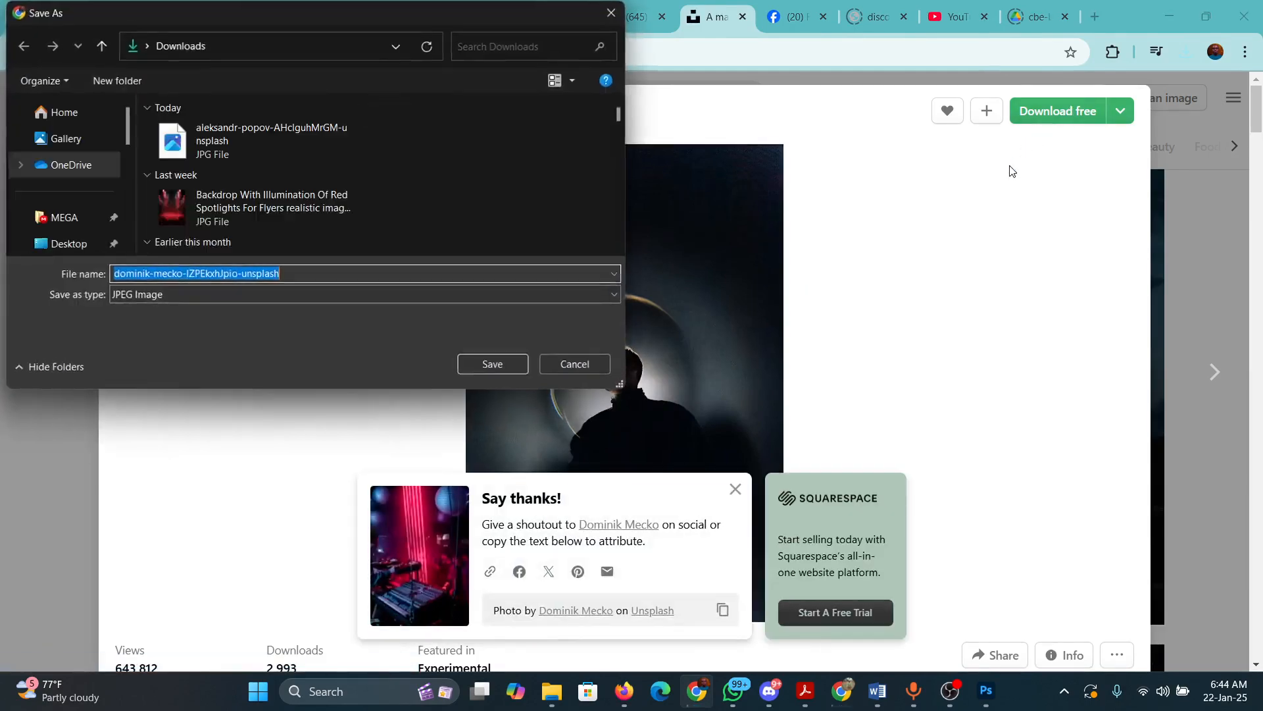
left_click(491, 364)
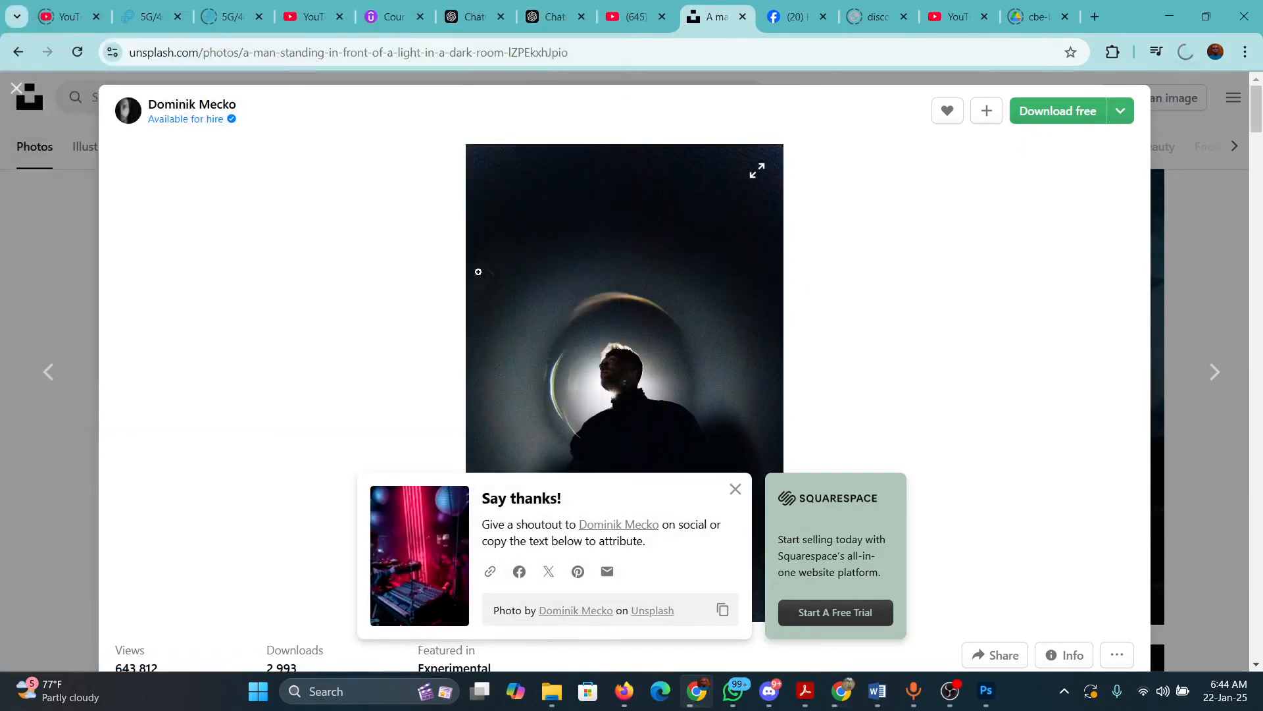
- Download the related photo of the man in front of a circular object to the Downloads folder, and switch to Photoshop
scroll(479, 271, "down", 4)
scroll(484, 281, "down", 9)
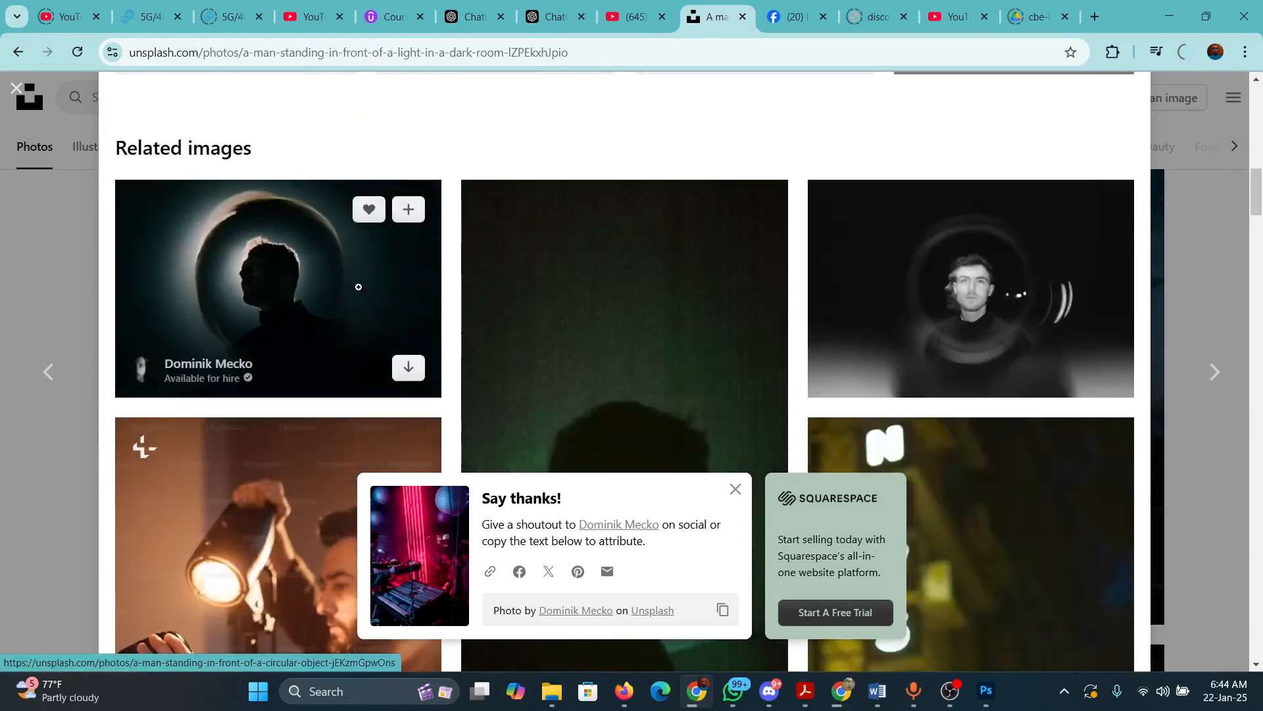
left_click(357, 283)
left_click(1060, 109)
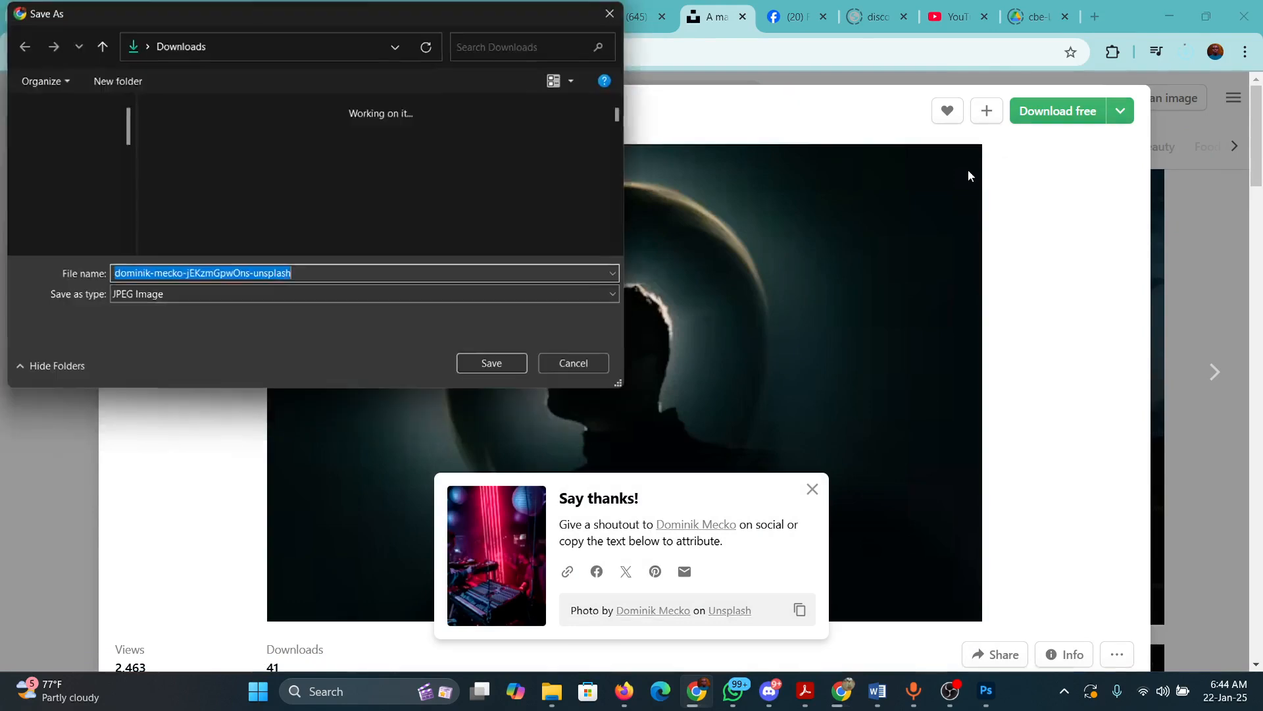
left_click(494, 366)
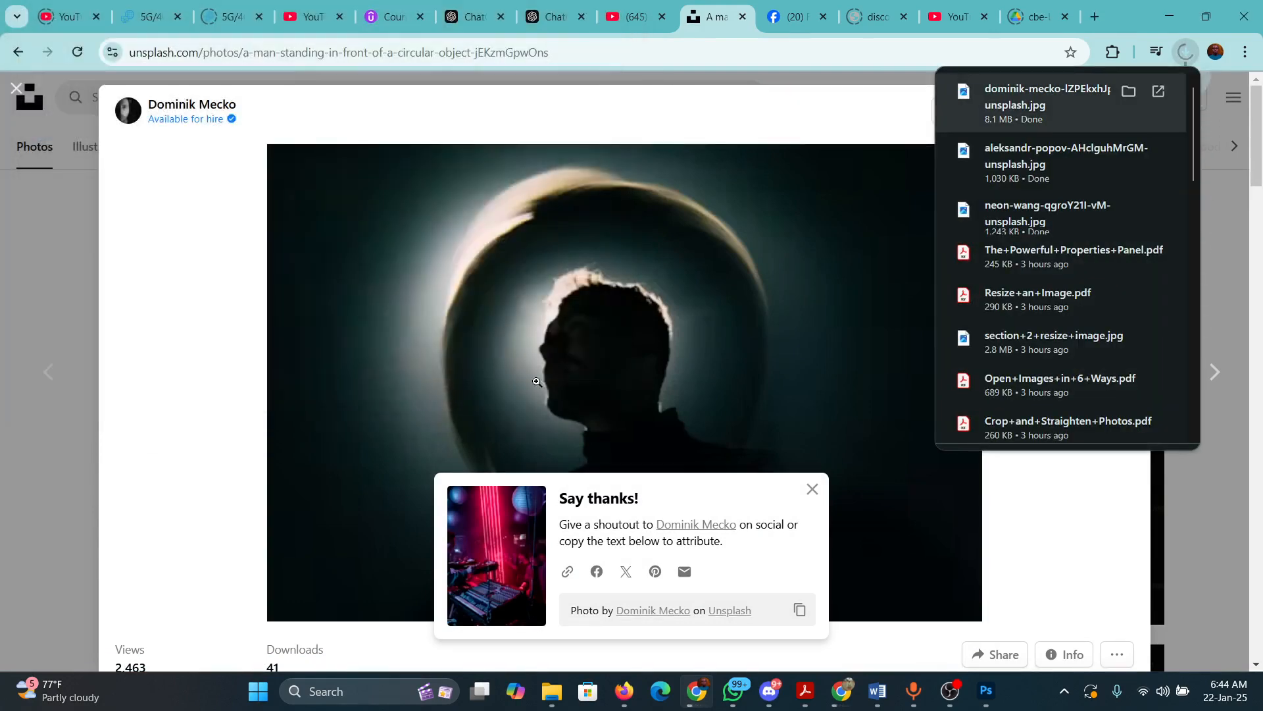
left_click(990, 694)
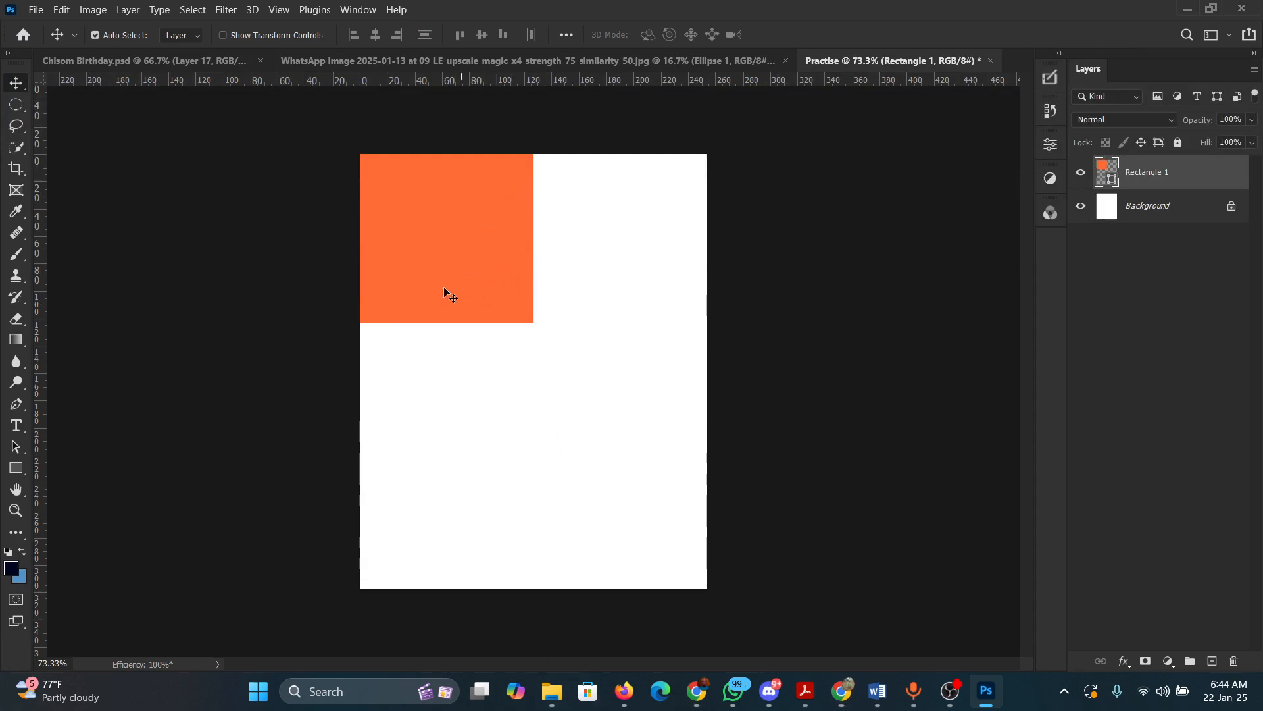
- Place the living room couch photo from the Downloads window onto the Practise canvas, scaled to about 8.45%
mouse_move(553, 700)
left_click(552, 631)
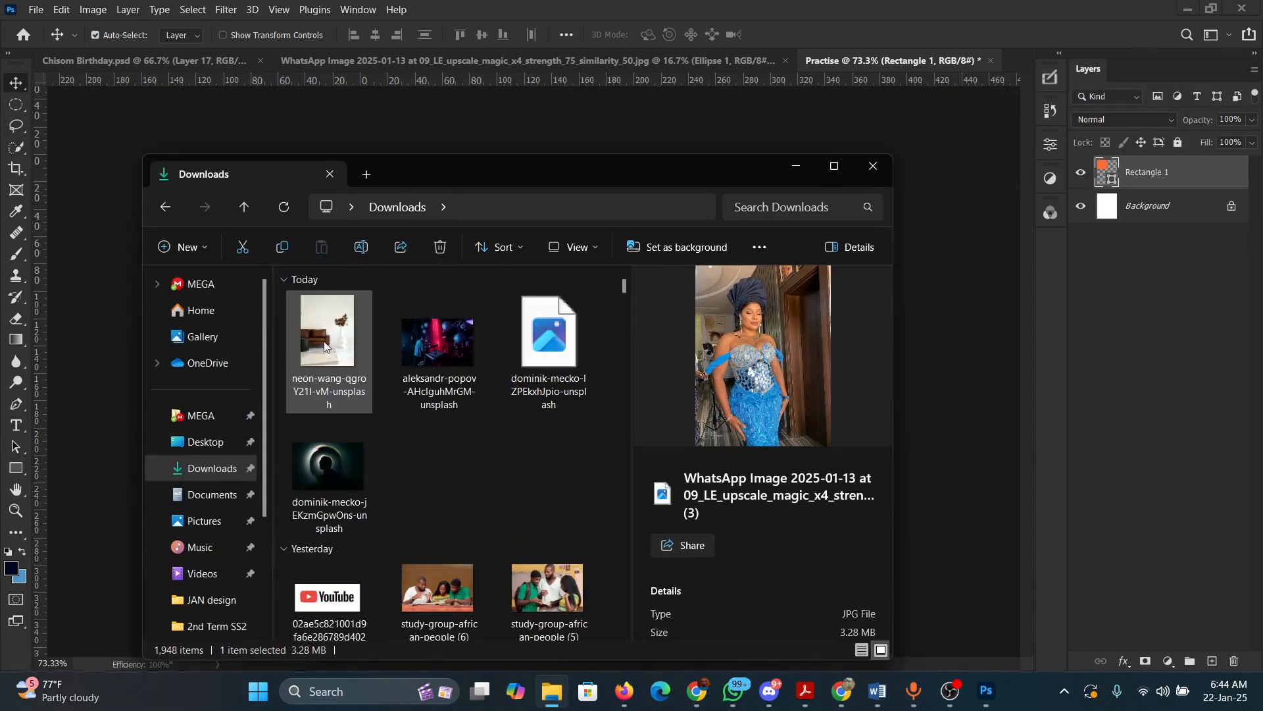
left_click_drag(323, 341, 632, 118)
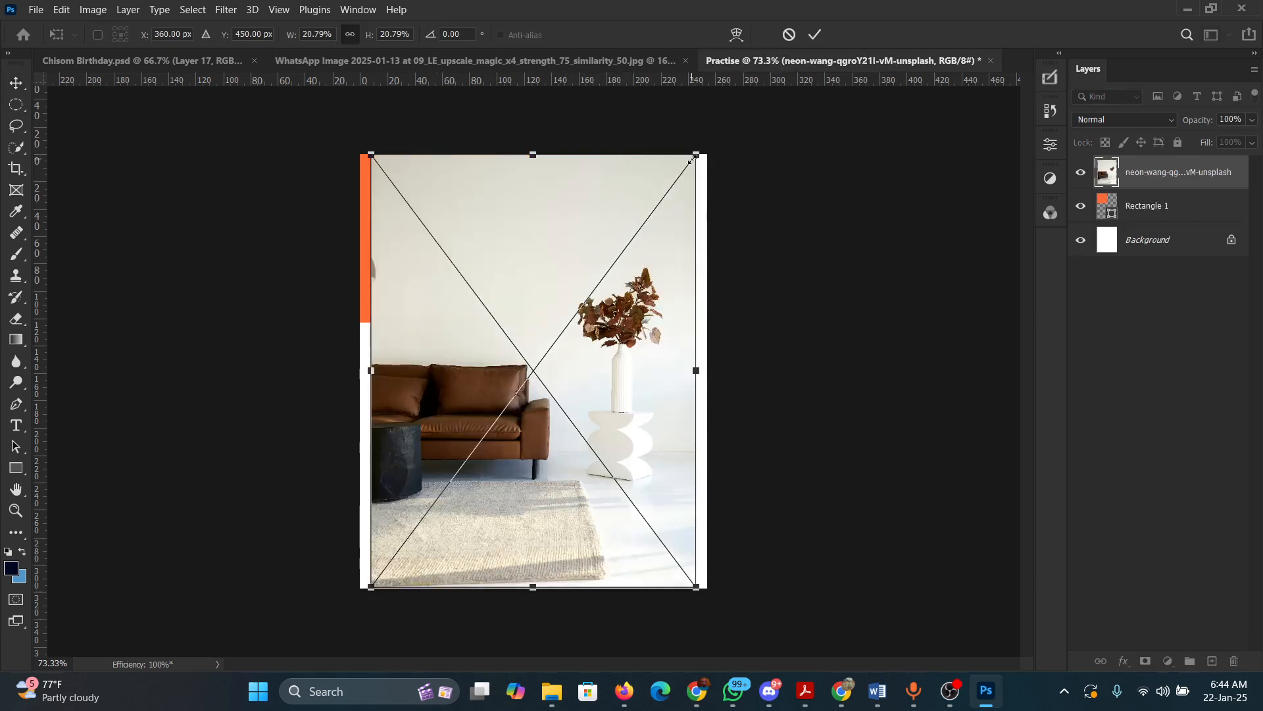
left_click_drag(693, 157, 502, 412)
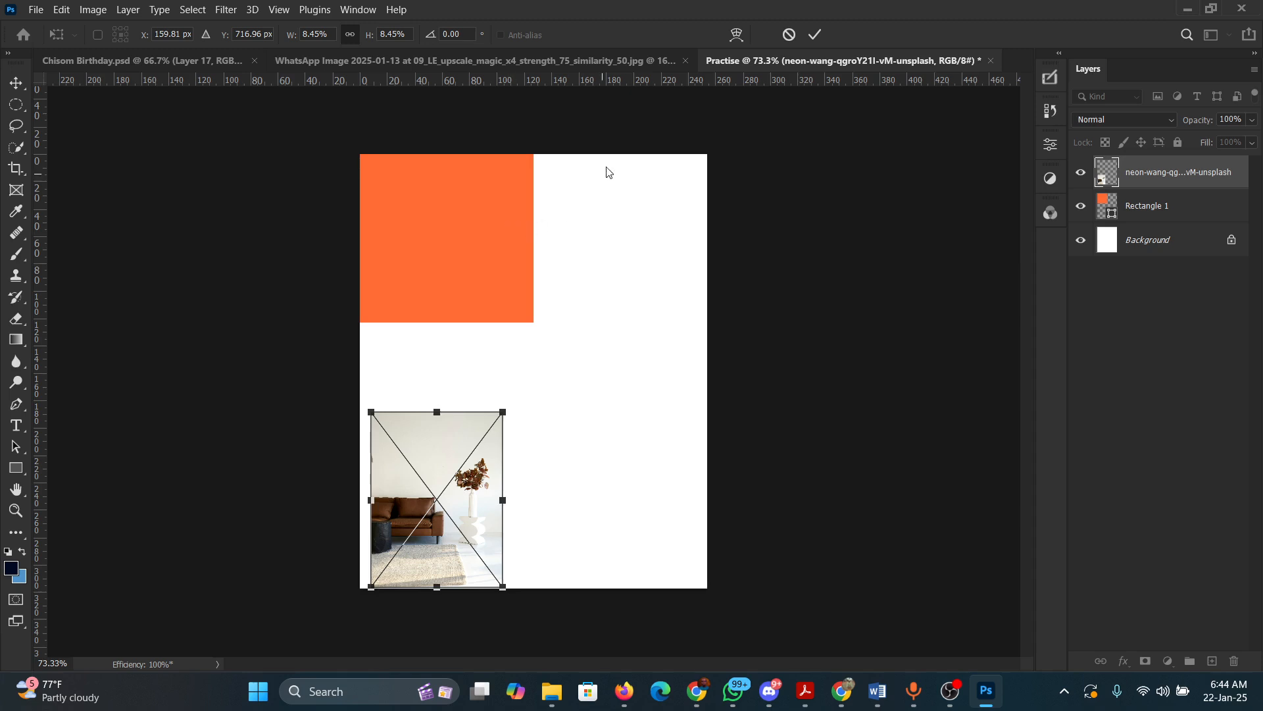
left_click(816, 35)
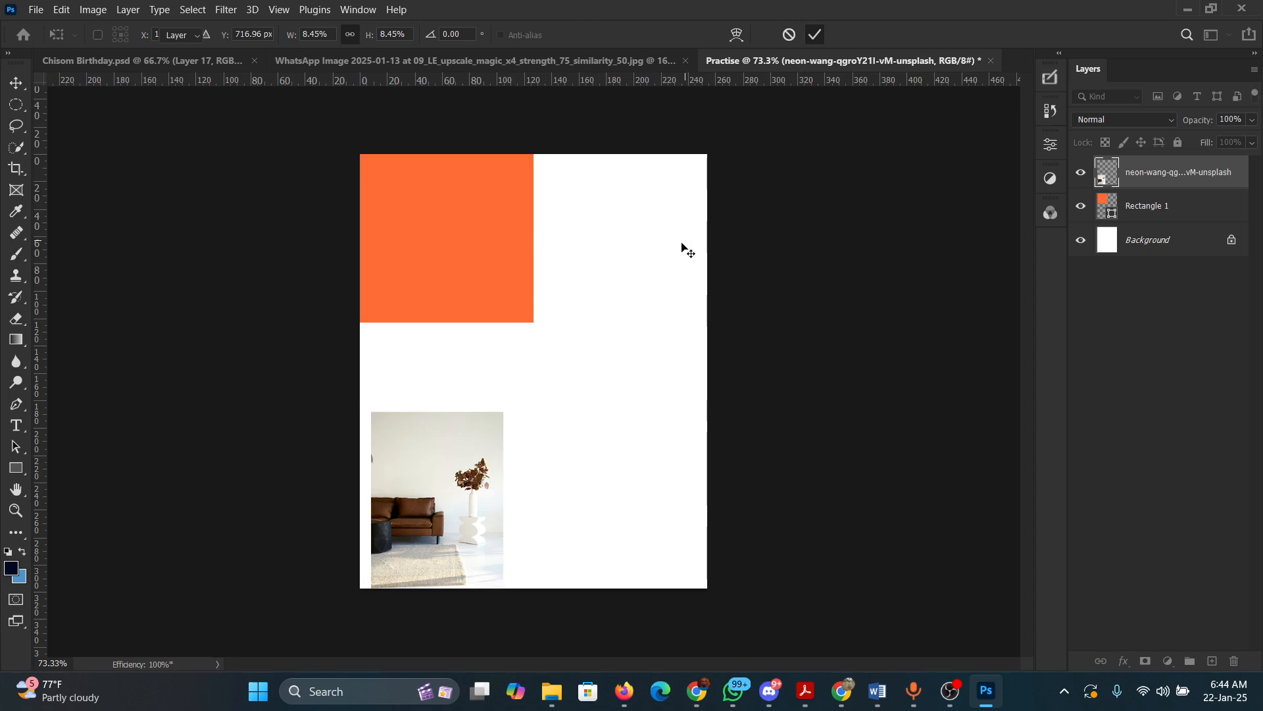
- Move the placed couch photo over the orange rectangle, then undo the move and the placement
key("v")
left_click_drag(456, 485, 474, 254)
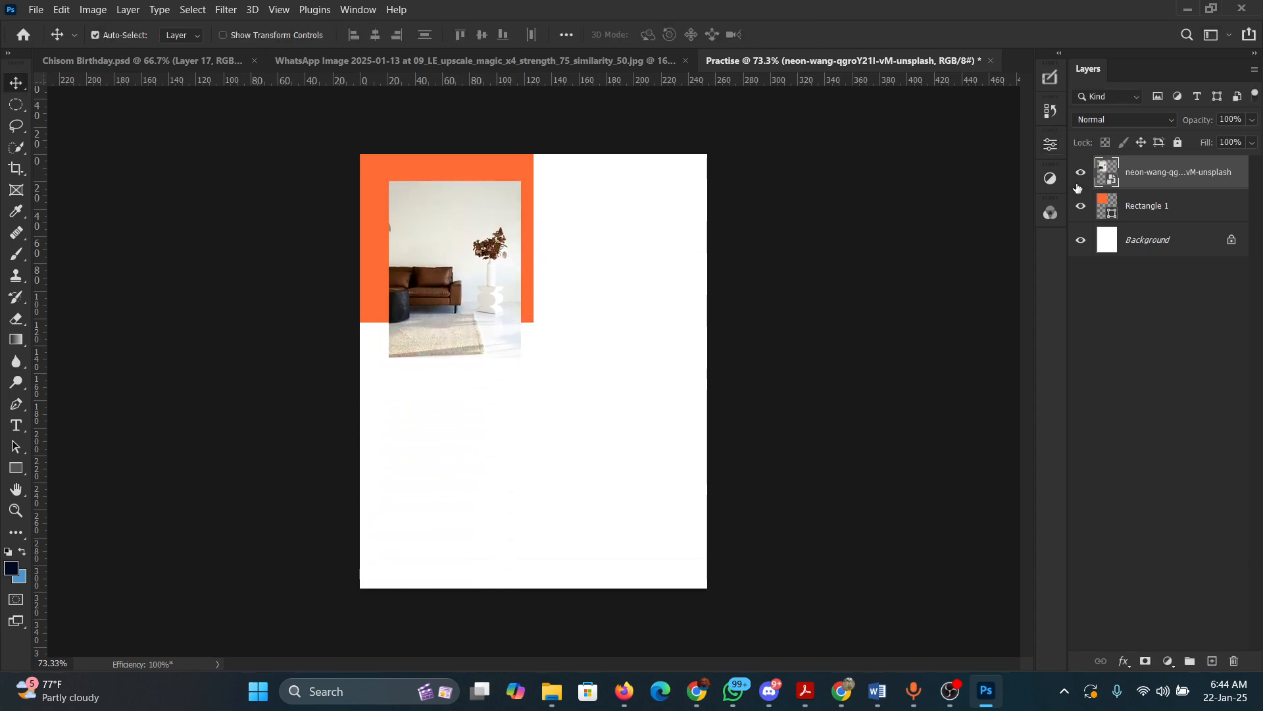
key("ctrl+z")
key("ctrl+z")
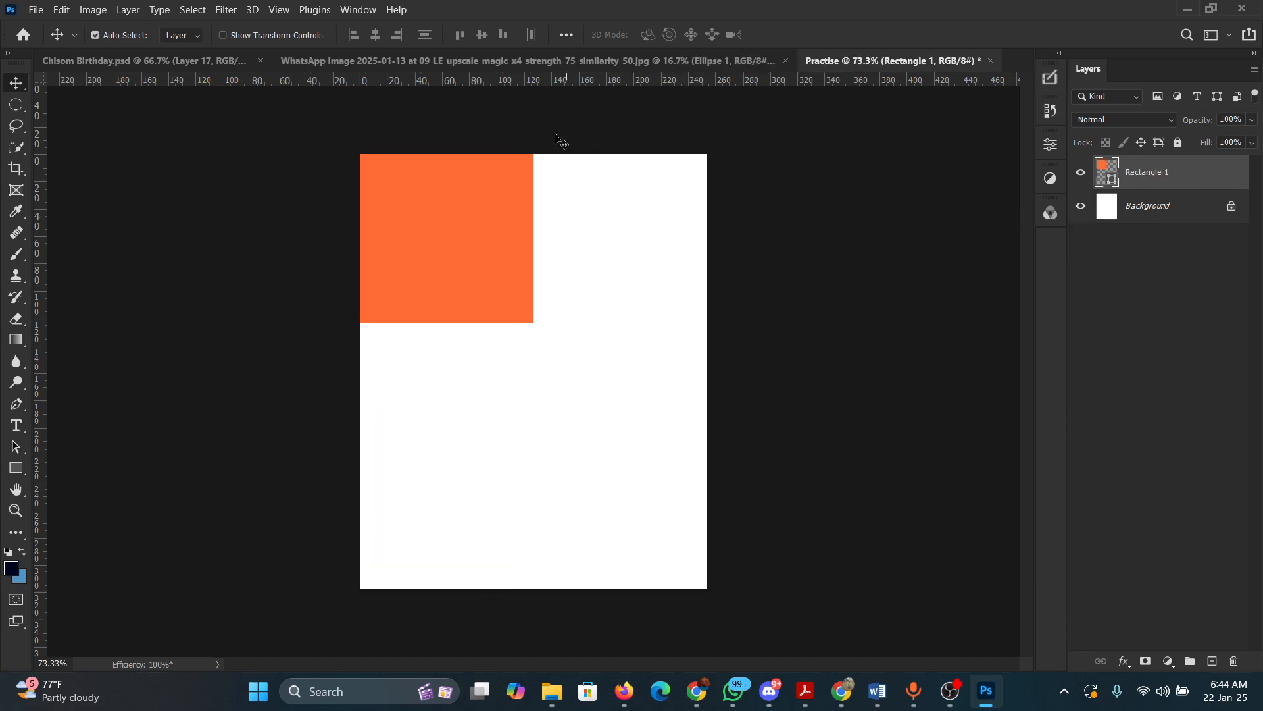
- Place the couch photo from the Downloads folder as an embedded image on the canvas, then cancel the placement
left_click(35, 9)
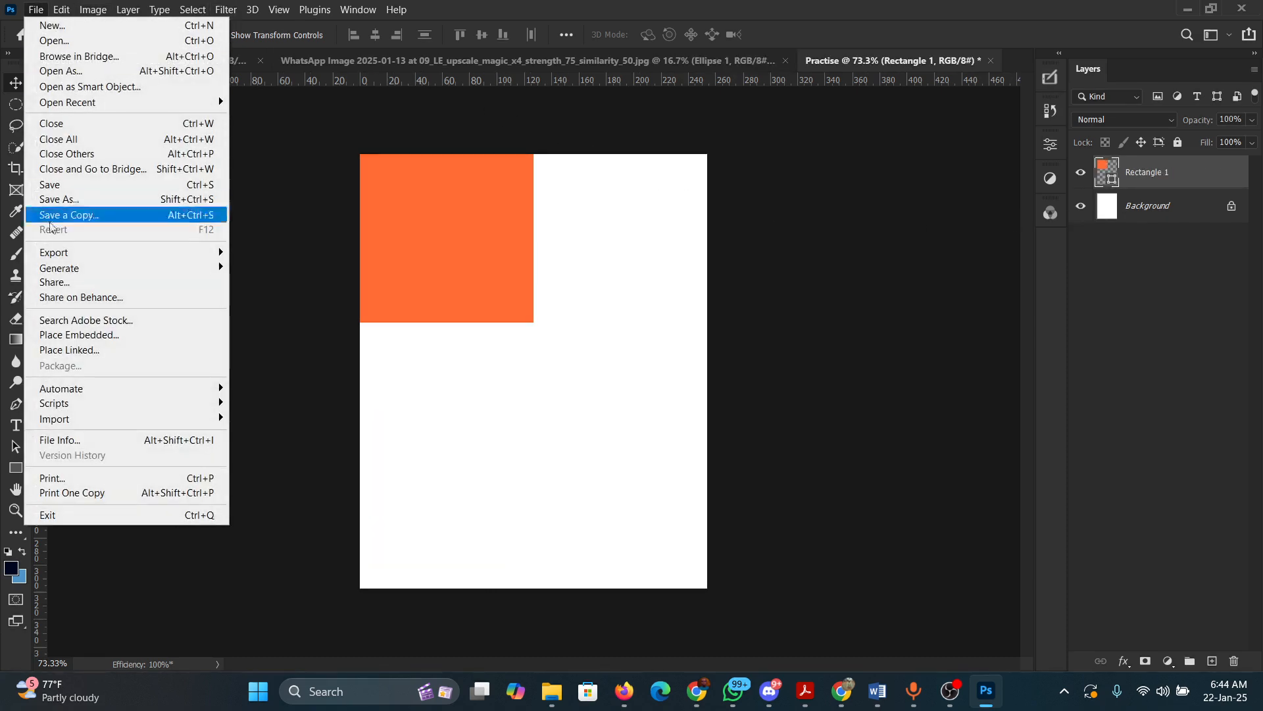
left_click(75, 337)
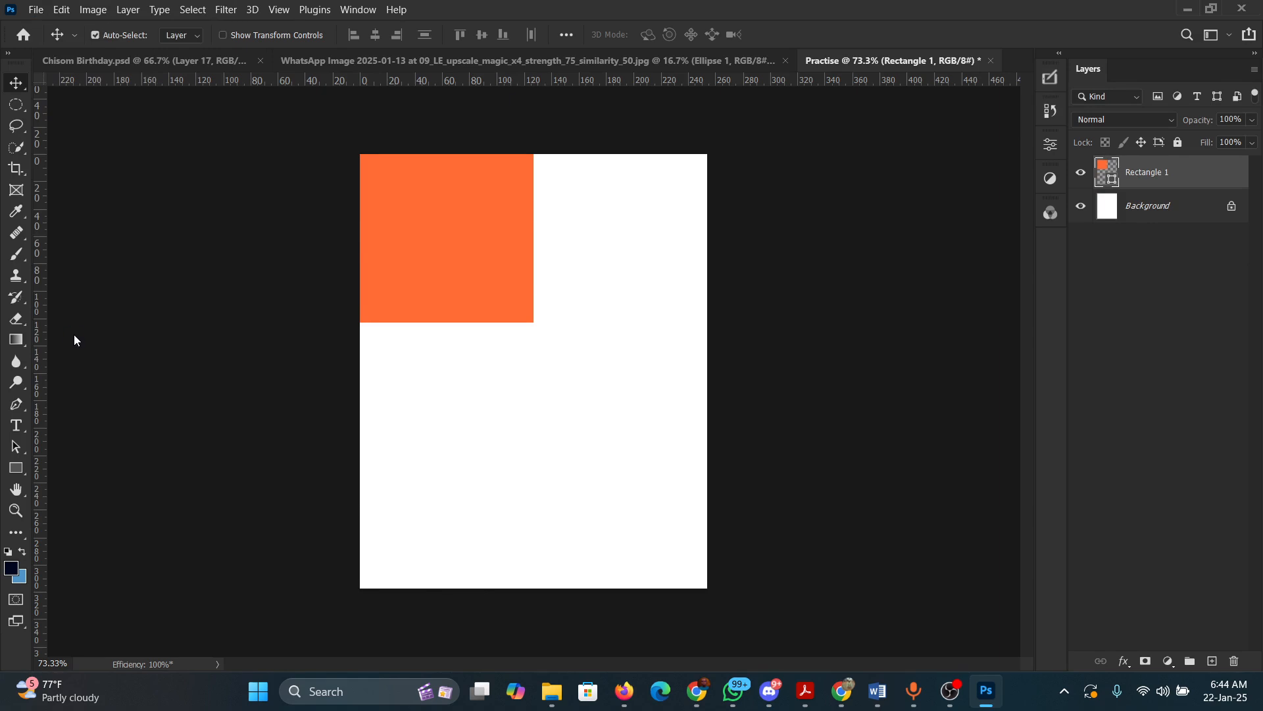
scroll(80, 160, "up", 3)
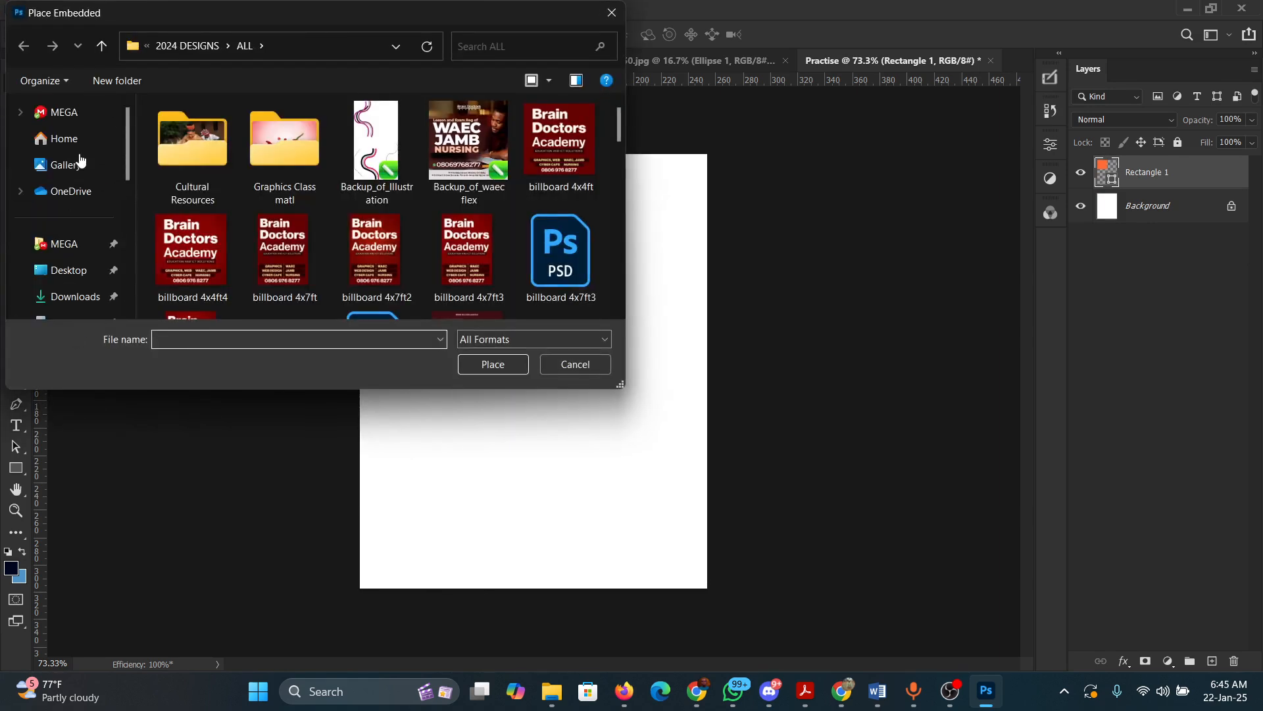
left_click(65, 296)
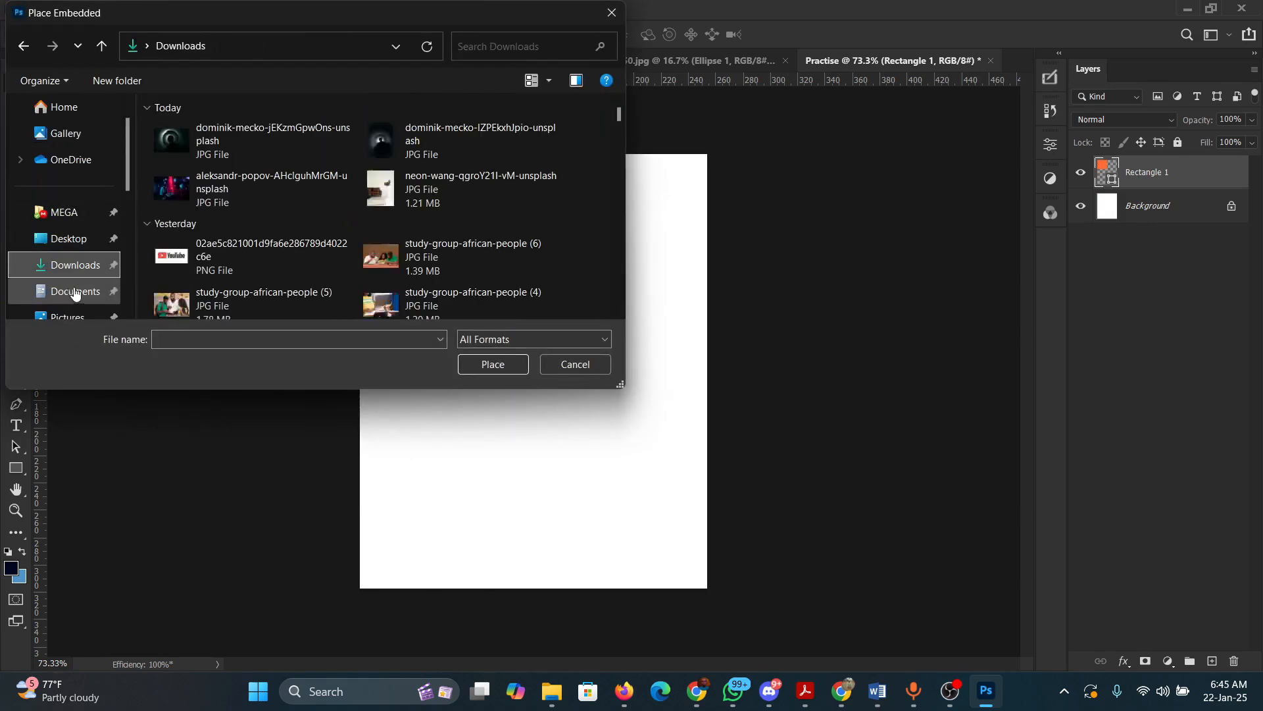
left_click(387, 194)
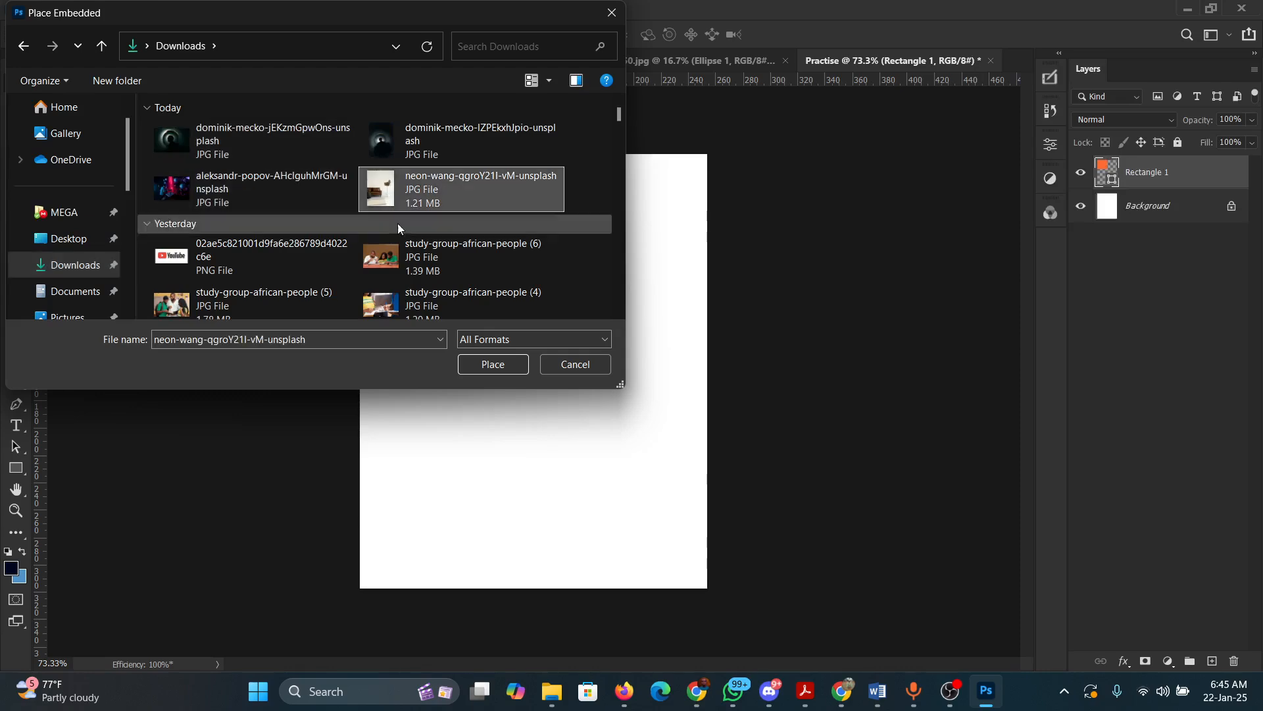
left_click(495, 365)
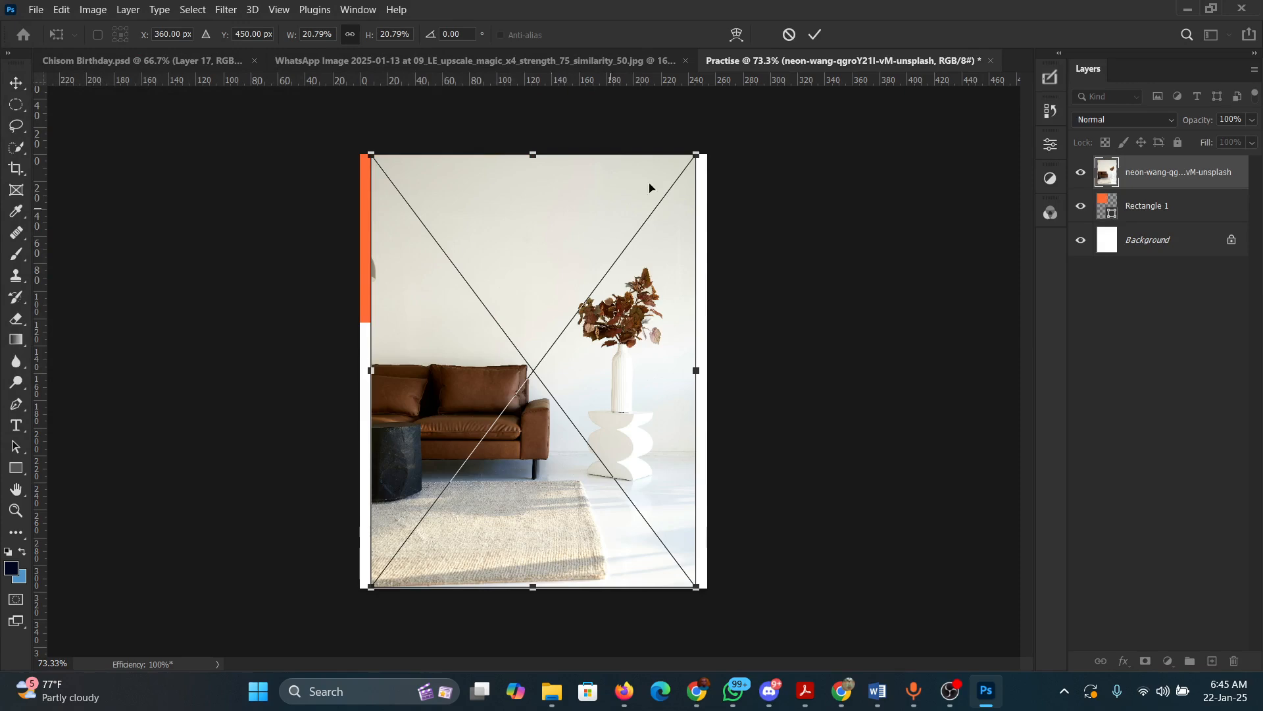
left_click(788, 34)
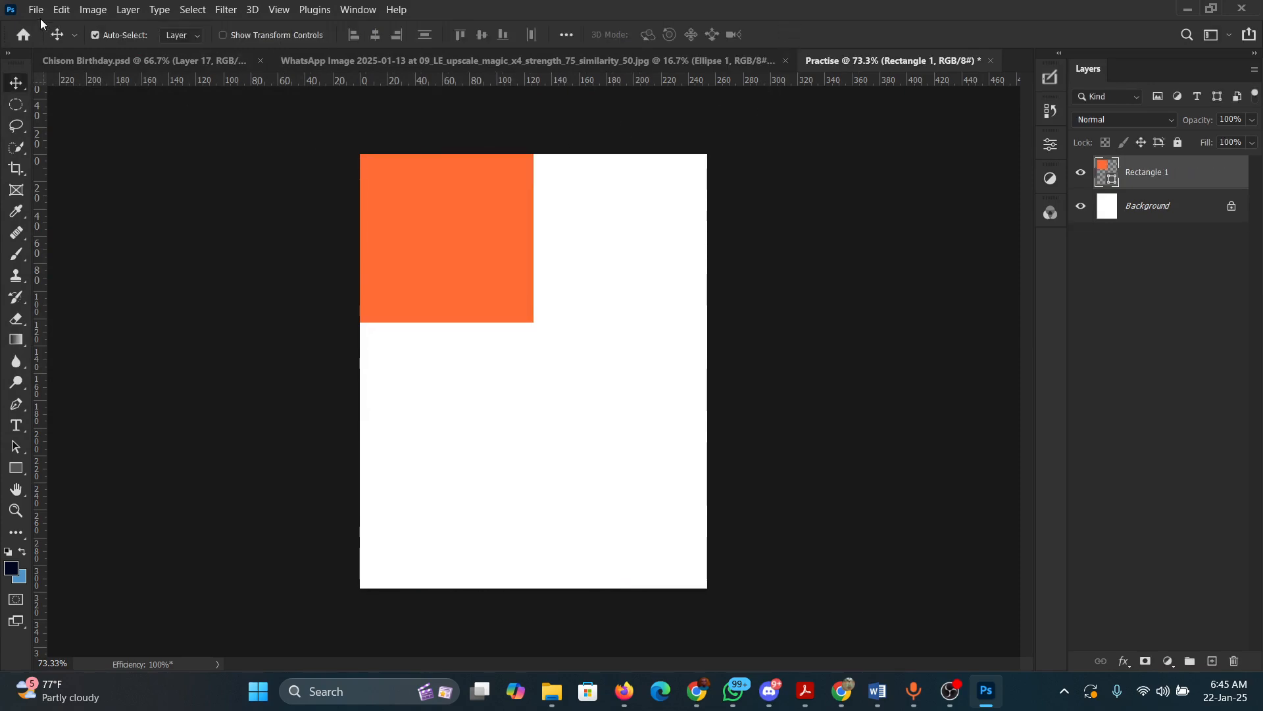
- Place the neon-wang couch photo from the Downloads folder as an embedded image on the Practise canvas
left_click(37, 10)
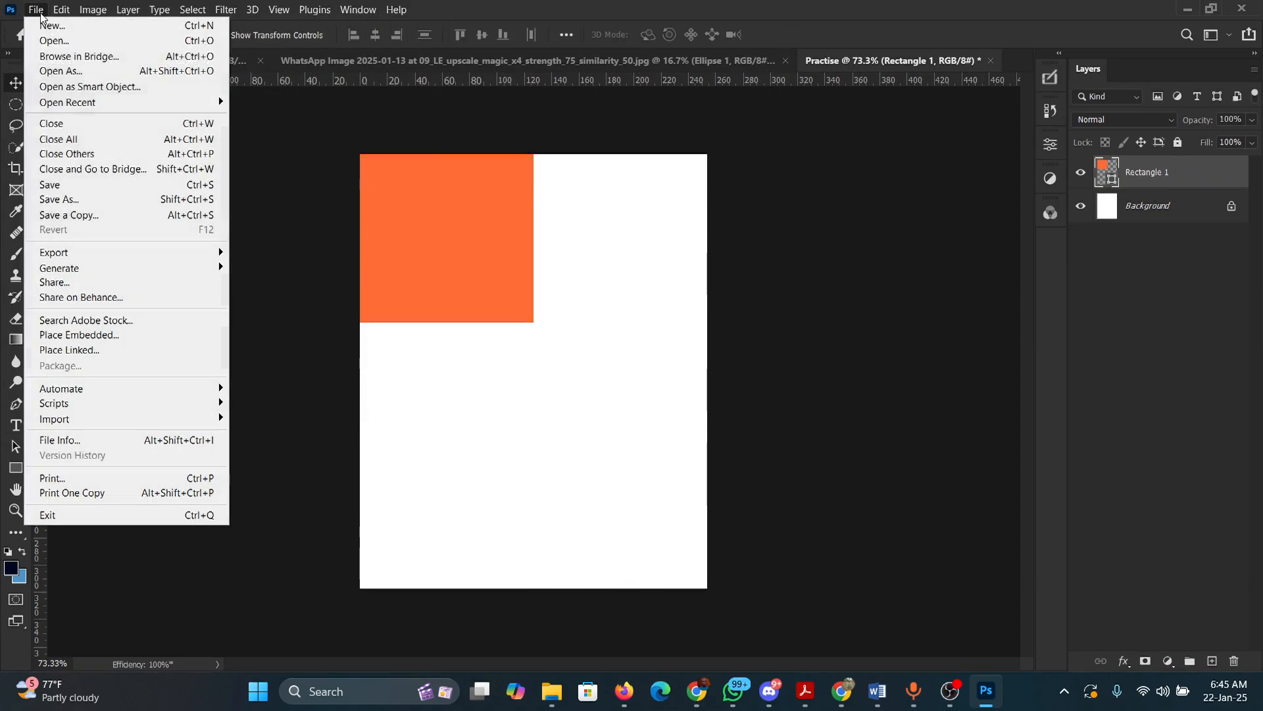
left_click(82, 335)
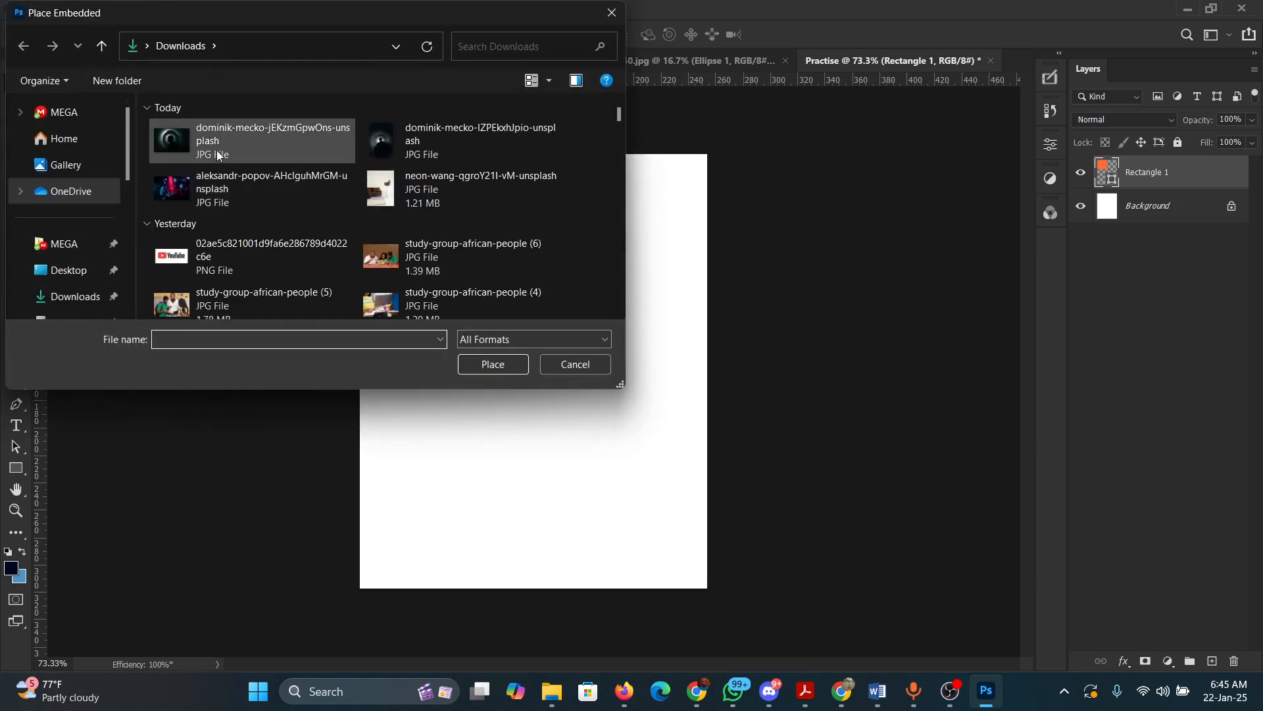
left_click(220, 144)
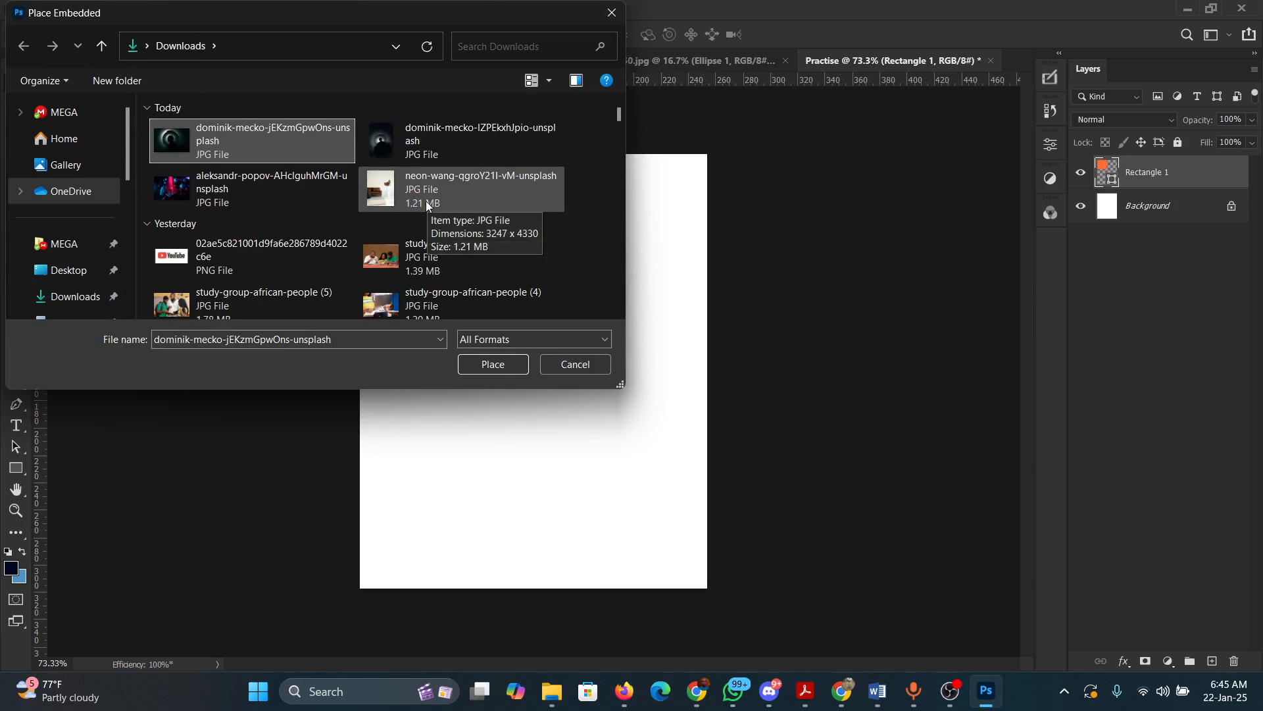
left_click(428, 145)
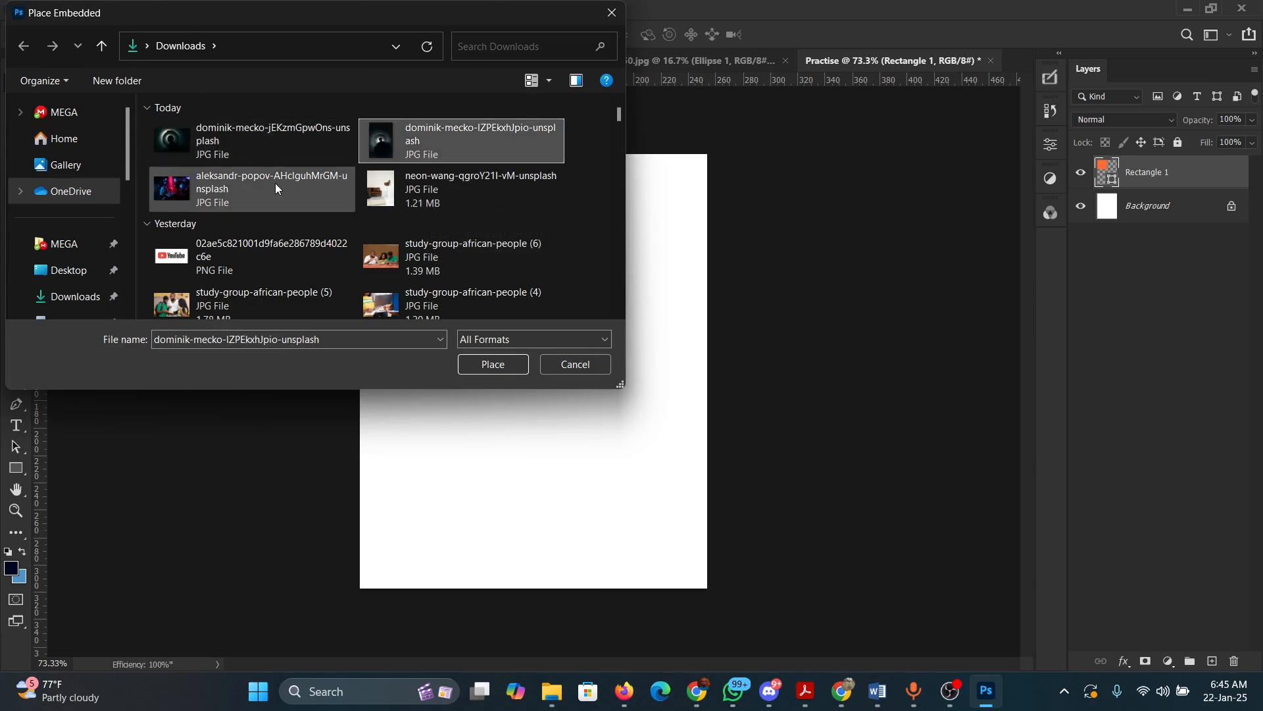
left_click(269, 145)
left_click(437, 202)
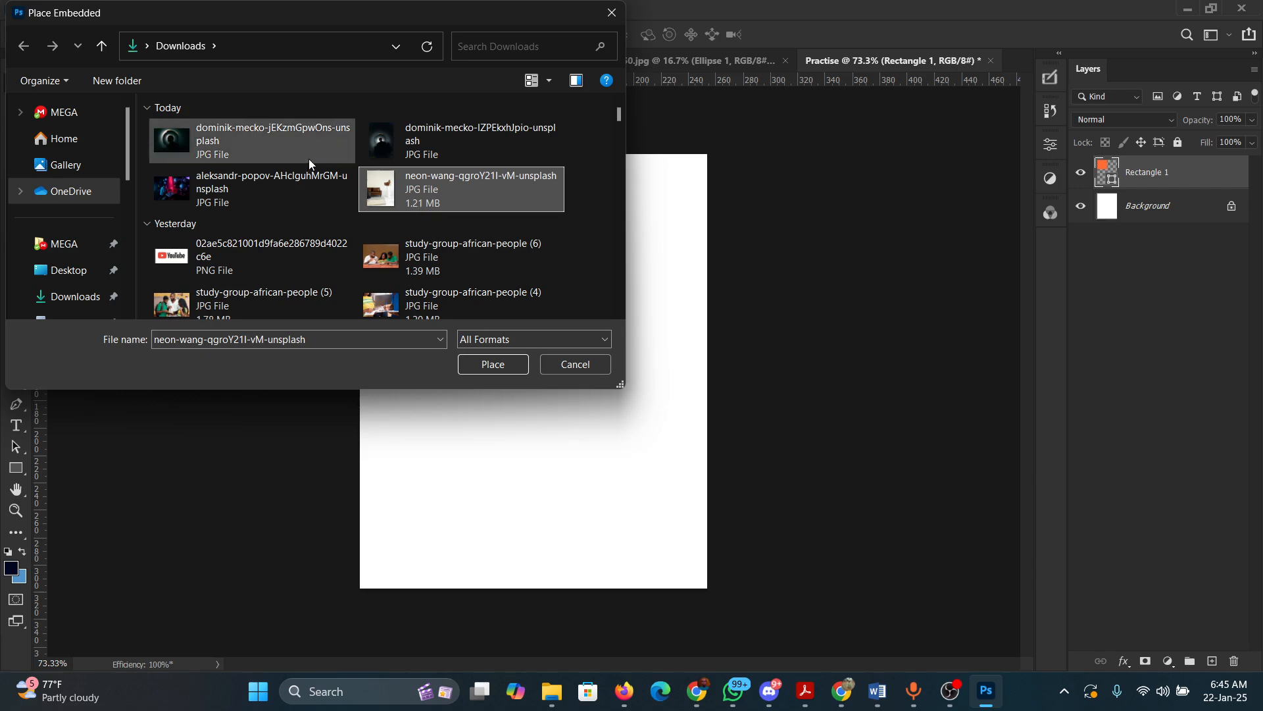
left_click(310, 159)
left_click(418, 198)
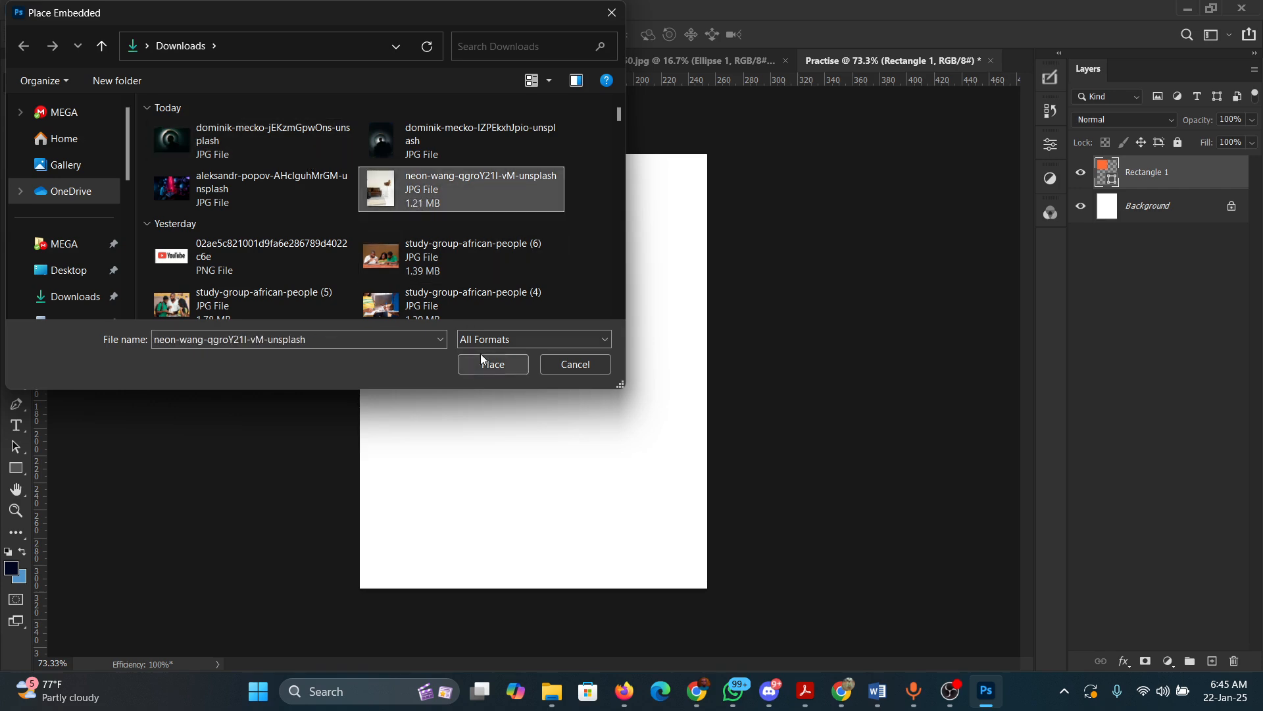
left_click(494, 366)
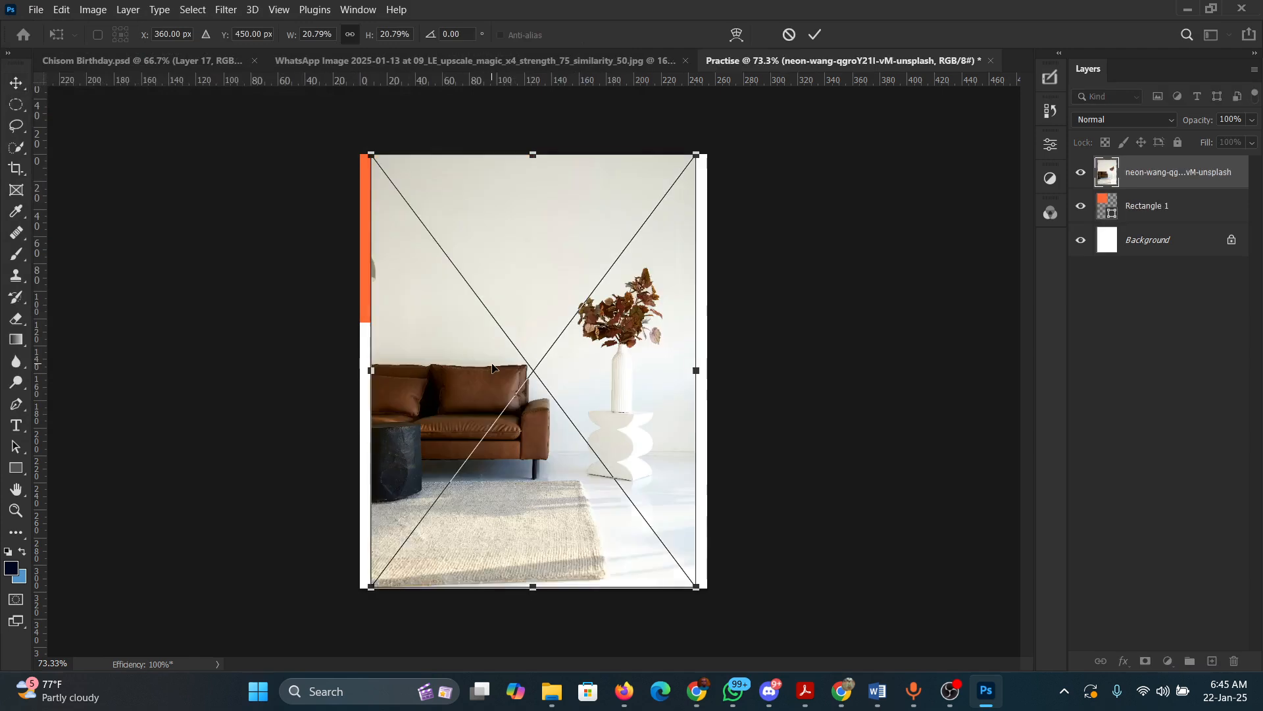
- Scale the placed couch photo to about 11.65%, position it over the orange rectangle, and commit the placement
left_click_drag(696, 157, 579, 308)
left_click_drag(450, 345, 439, 178)
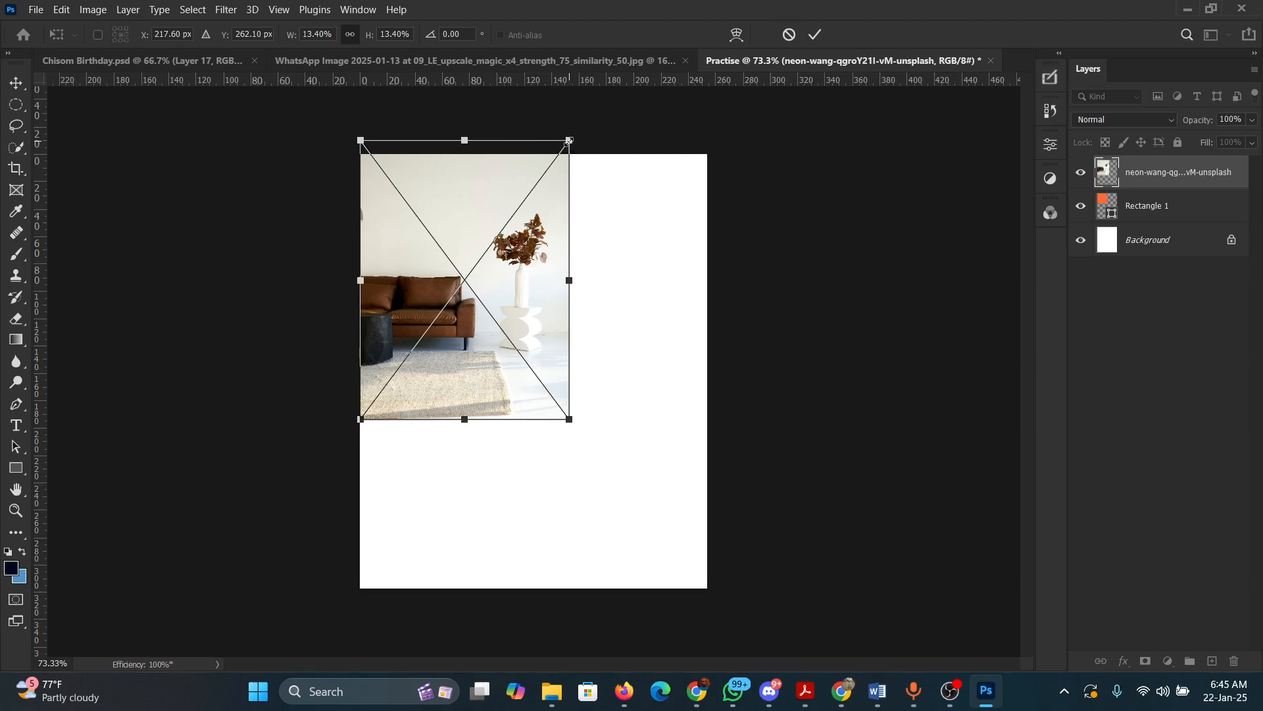
left_click_drag(569, 140, 562, 156)
left_click_drag(460, 229, 459, 178)
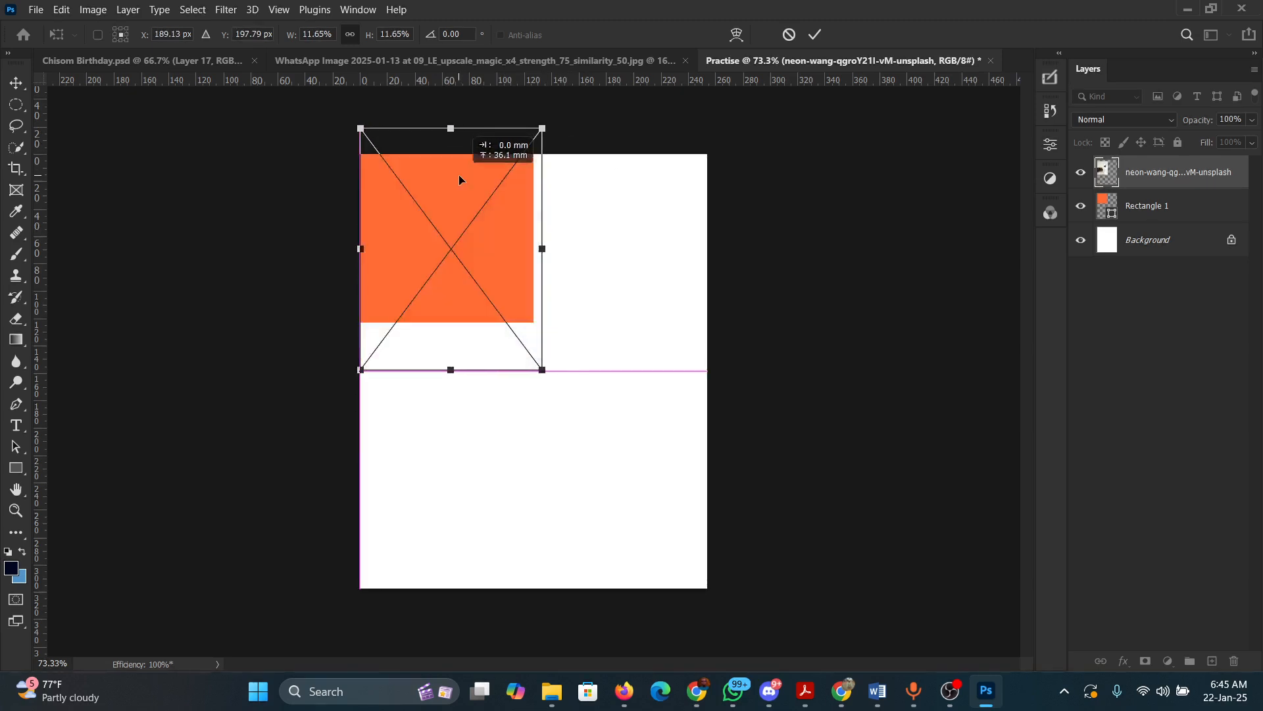
left_click(817, 33)
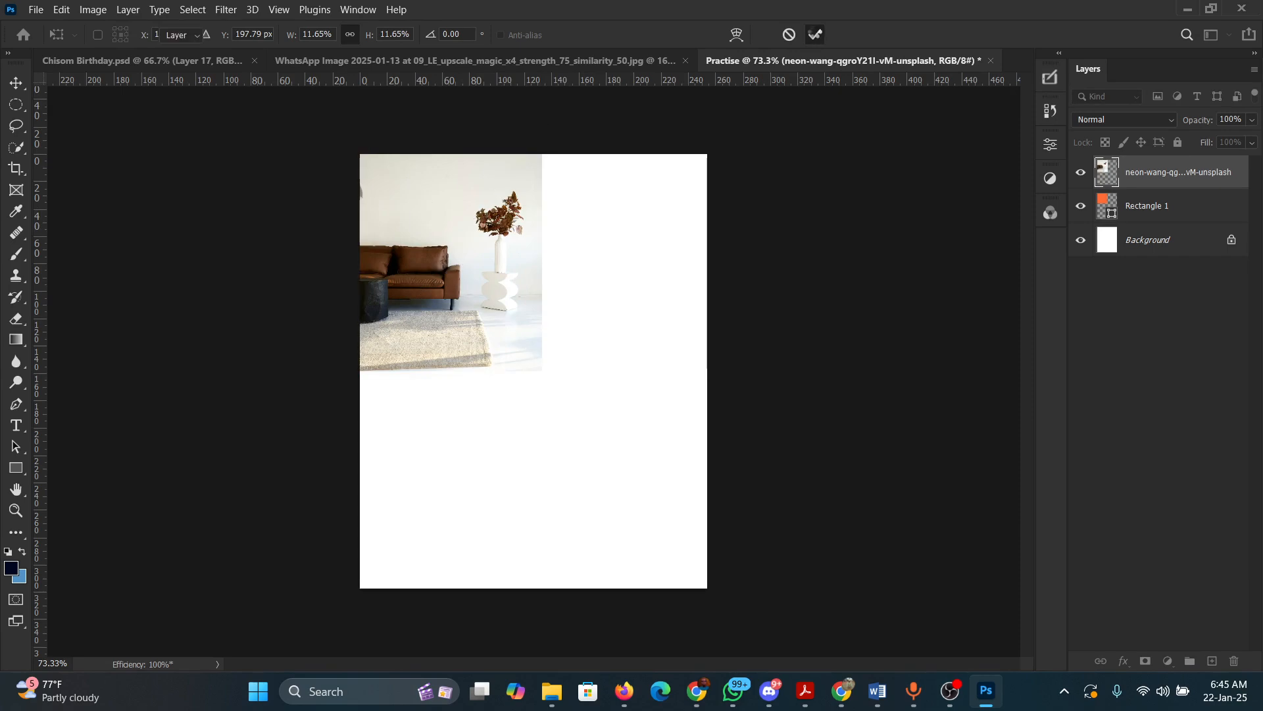
- Clip the couch photo layer to the rectangle with a clipping mask, and shift the photo slightly within it
right_click(1160, 182)
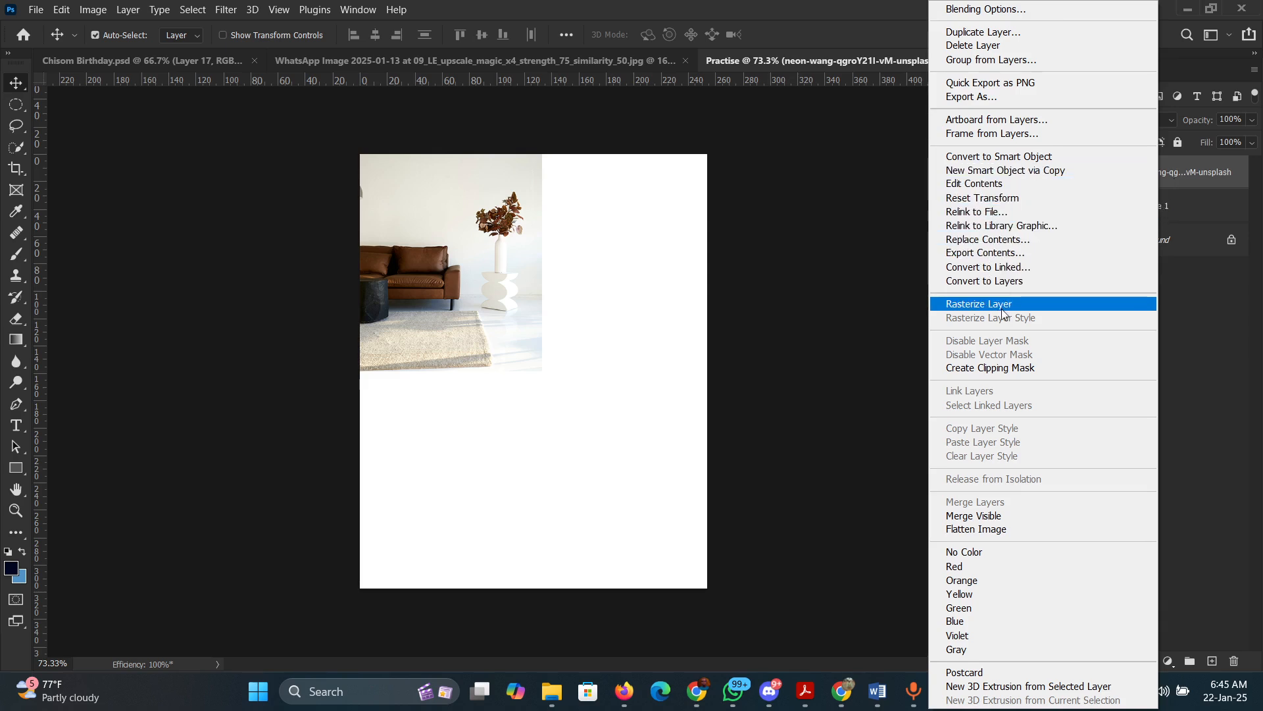
left_click(1001, 369)
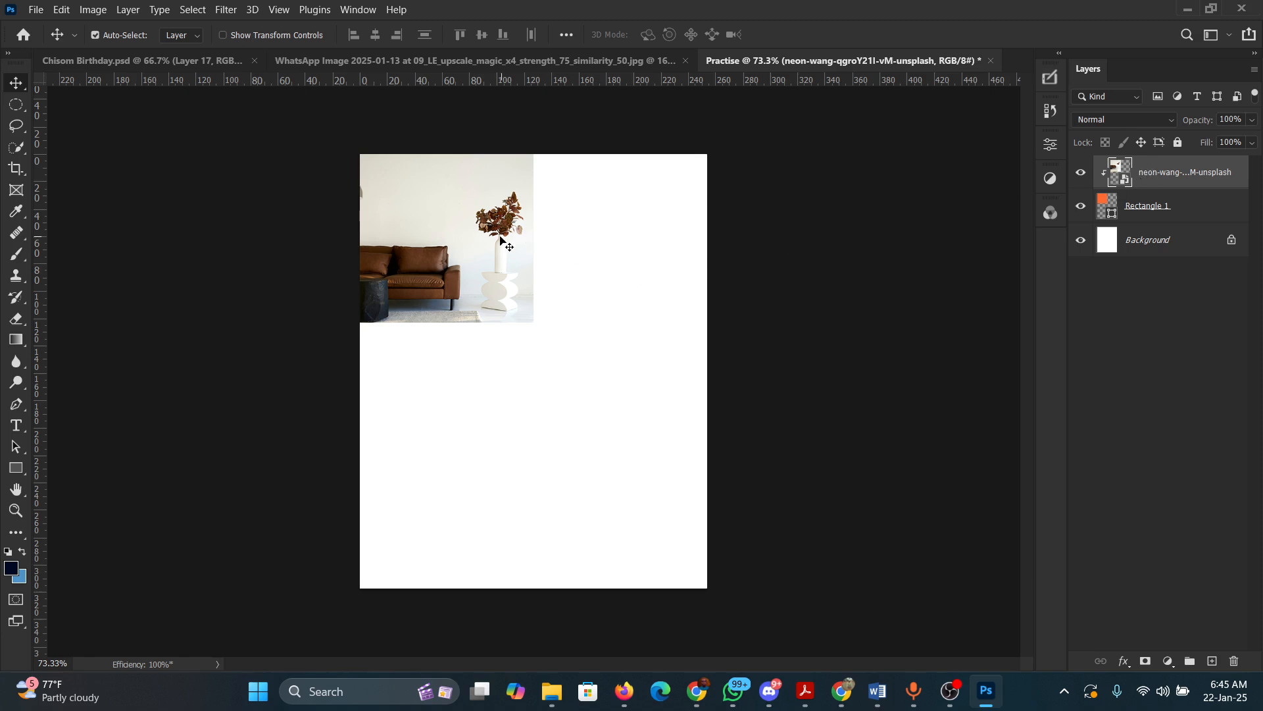
left_click_drag(513, 276, 486, 243)
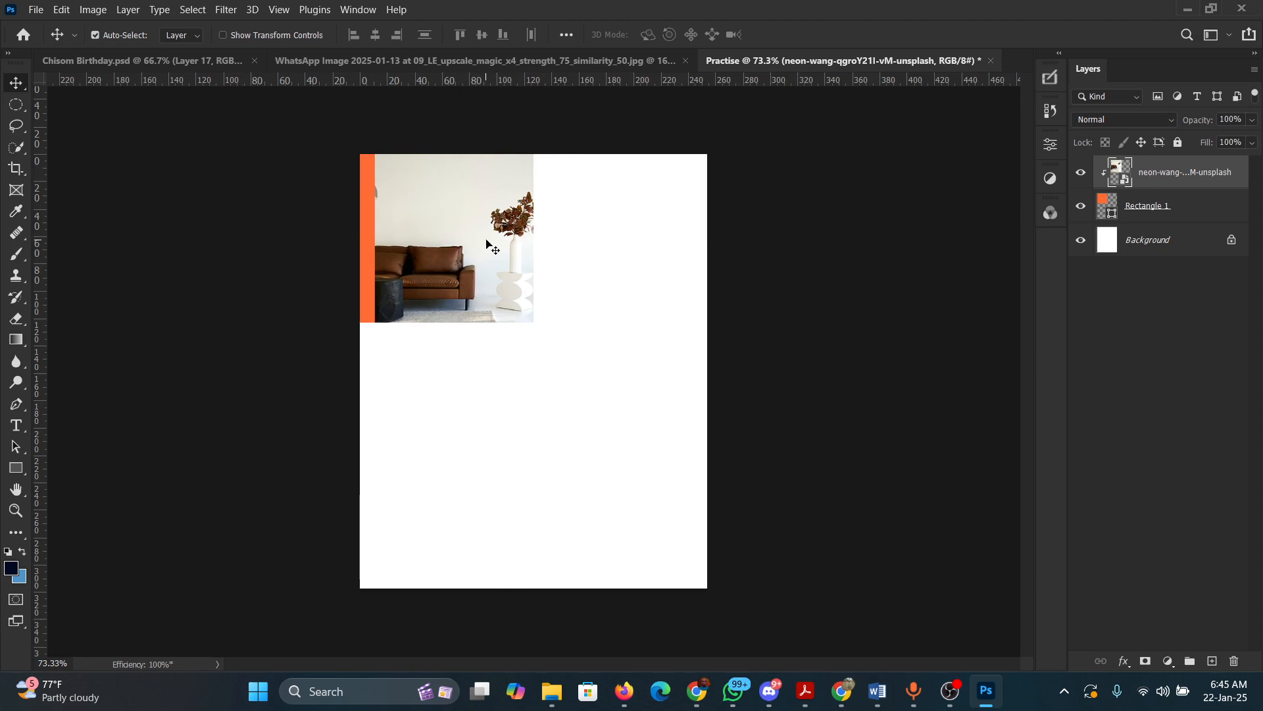
- Free-transform the clipped photo to about 11.77% and reposition it so that it completely covers the rectangle
key("ctrl+t")
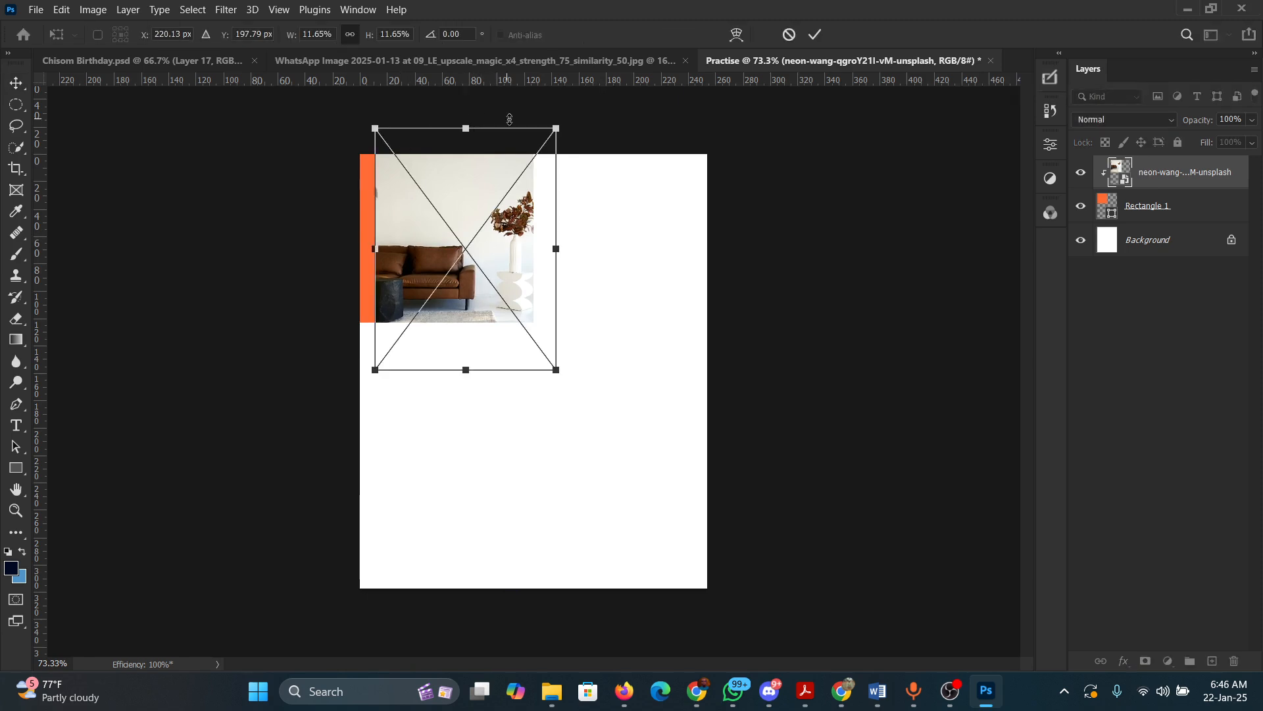
left_click_drag(556, 128, 471, 156)
left_click_drag(393, 243, 381, 227)
left_click_drag(516, 136, 542, 102)
left_click_drag(512, 223, 514, 206)
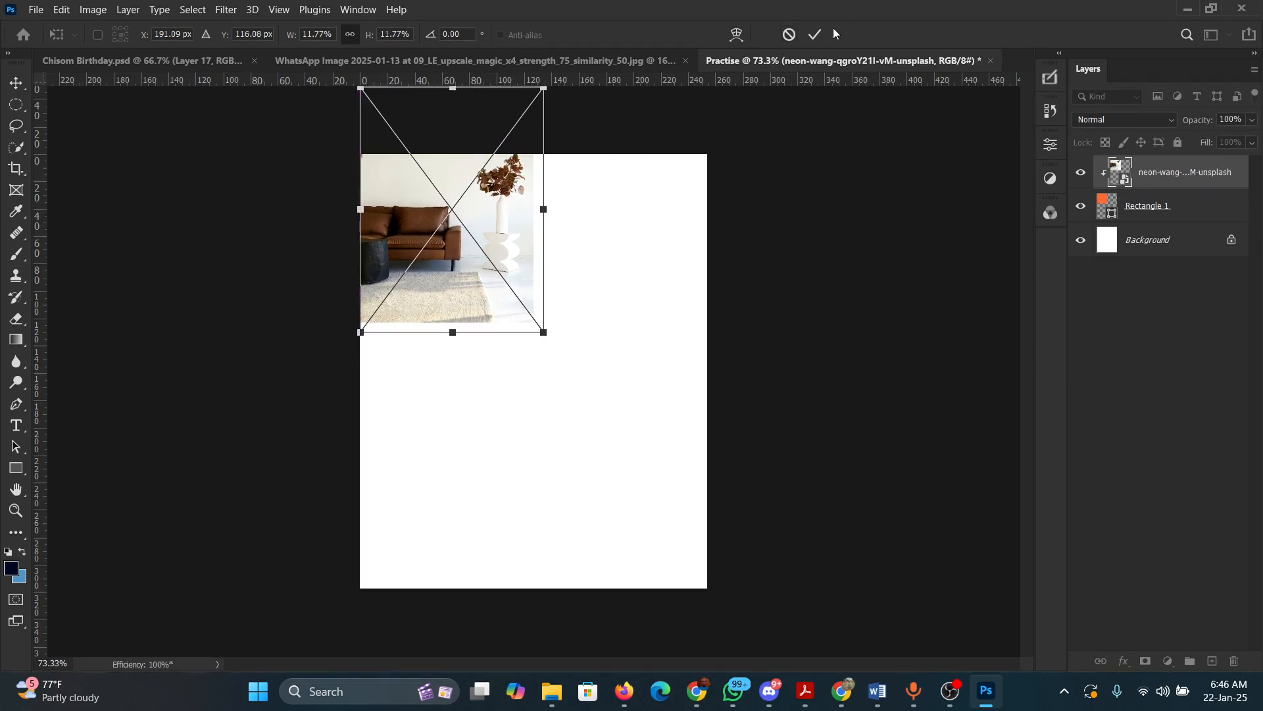
left_click(815, 35)
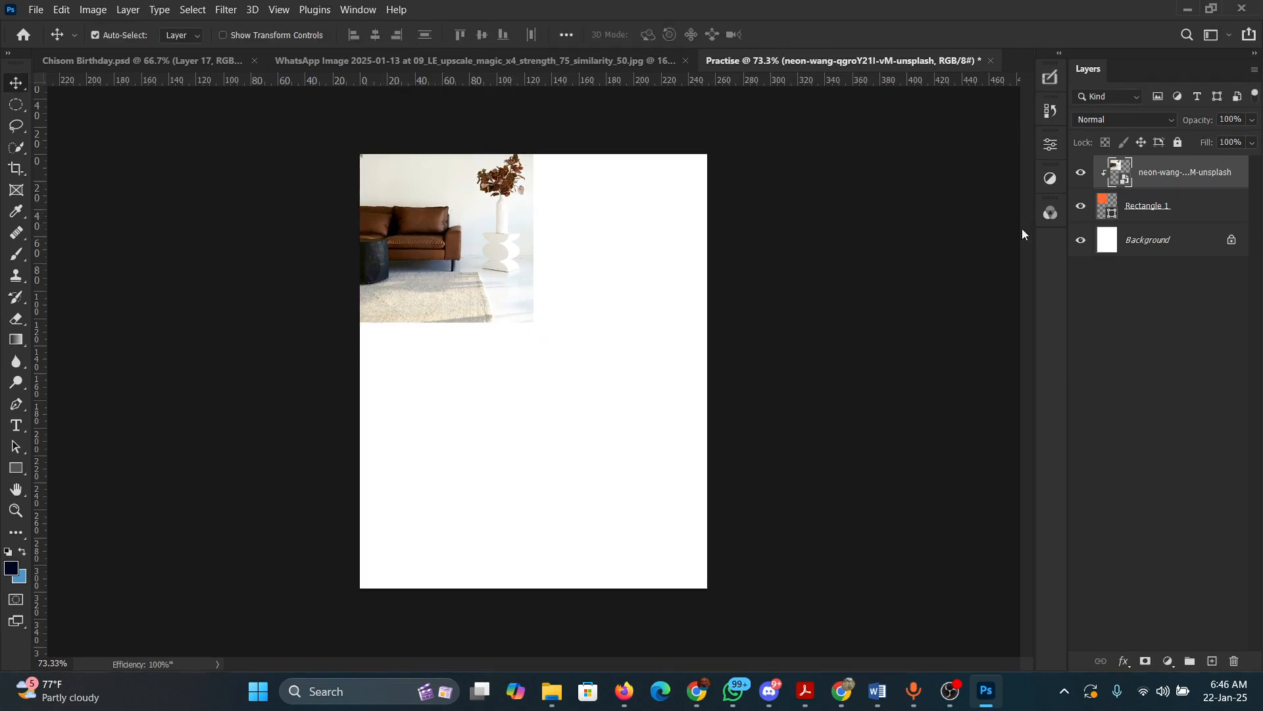
- Select the photo and rectangle layers, duplicate them together beside the original on the canvas, then undo the duplication
left_click(1163, 211, "shift")
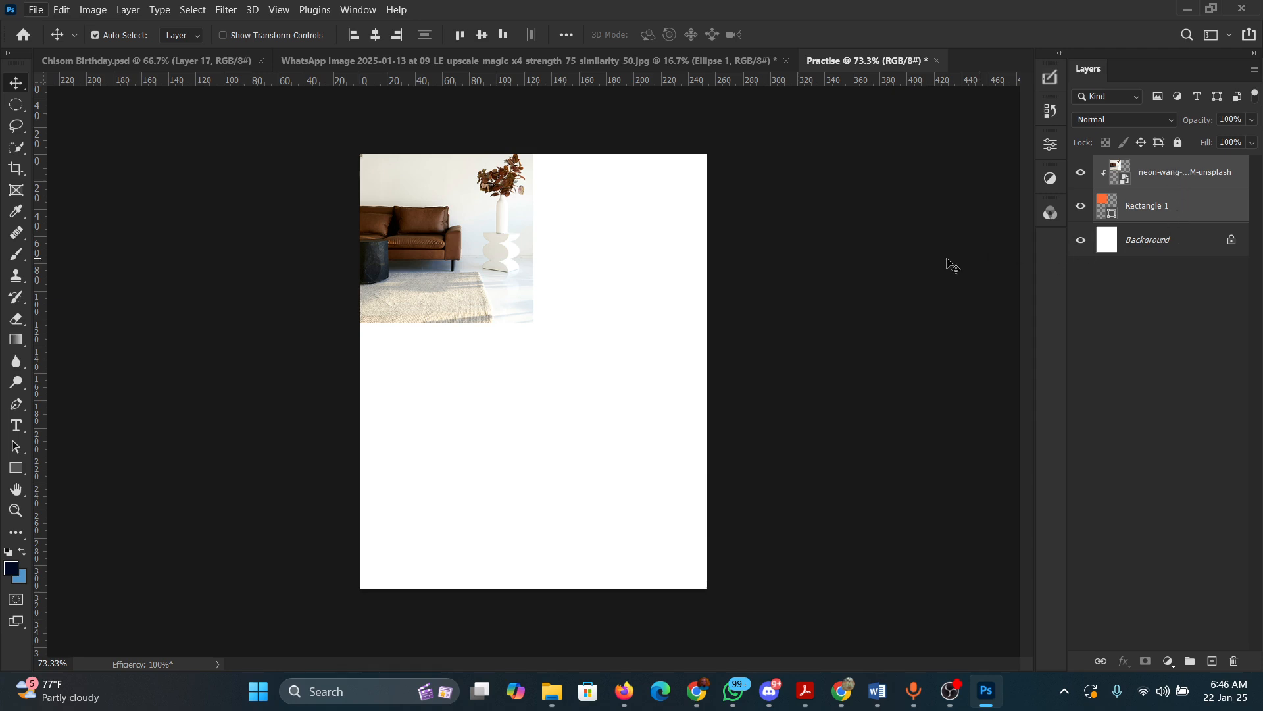
left_click_drag(494, 242, 660, 232)
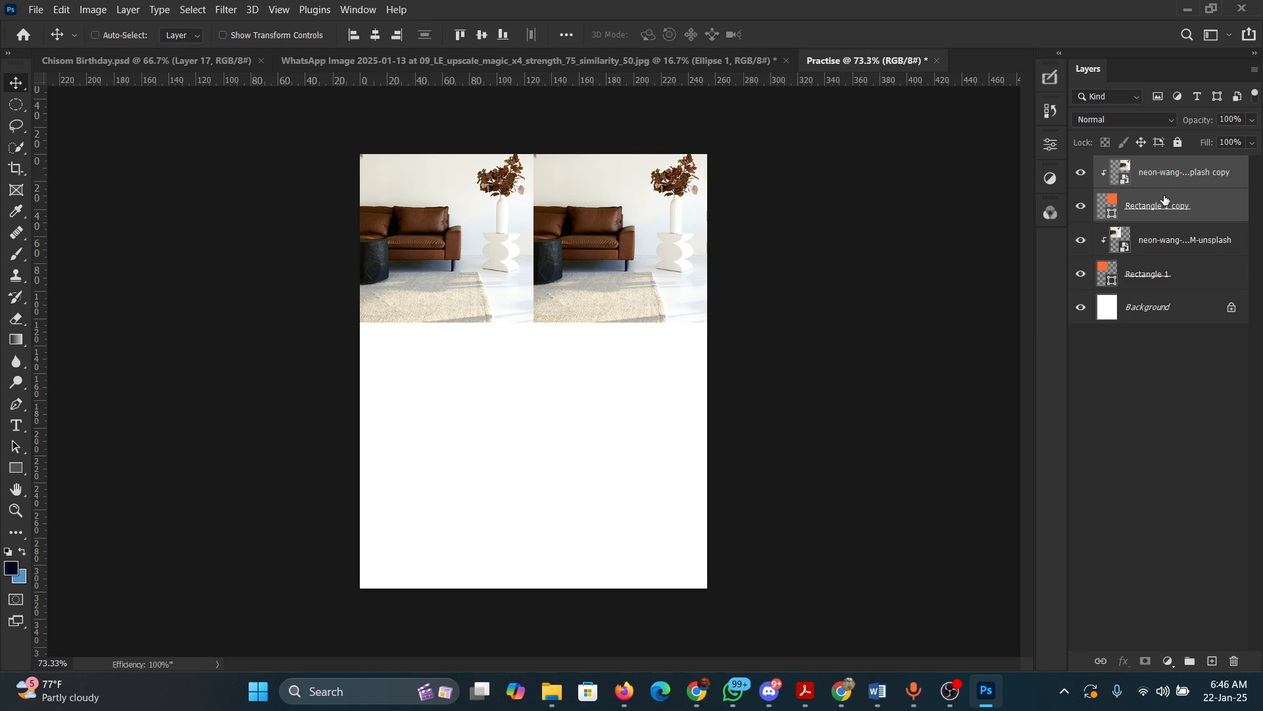
key("ctrl+z")
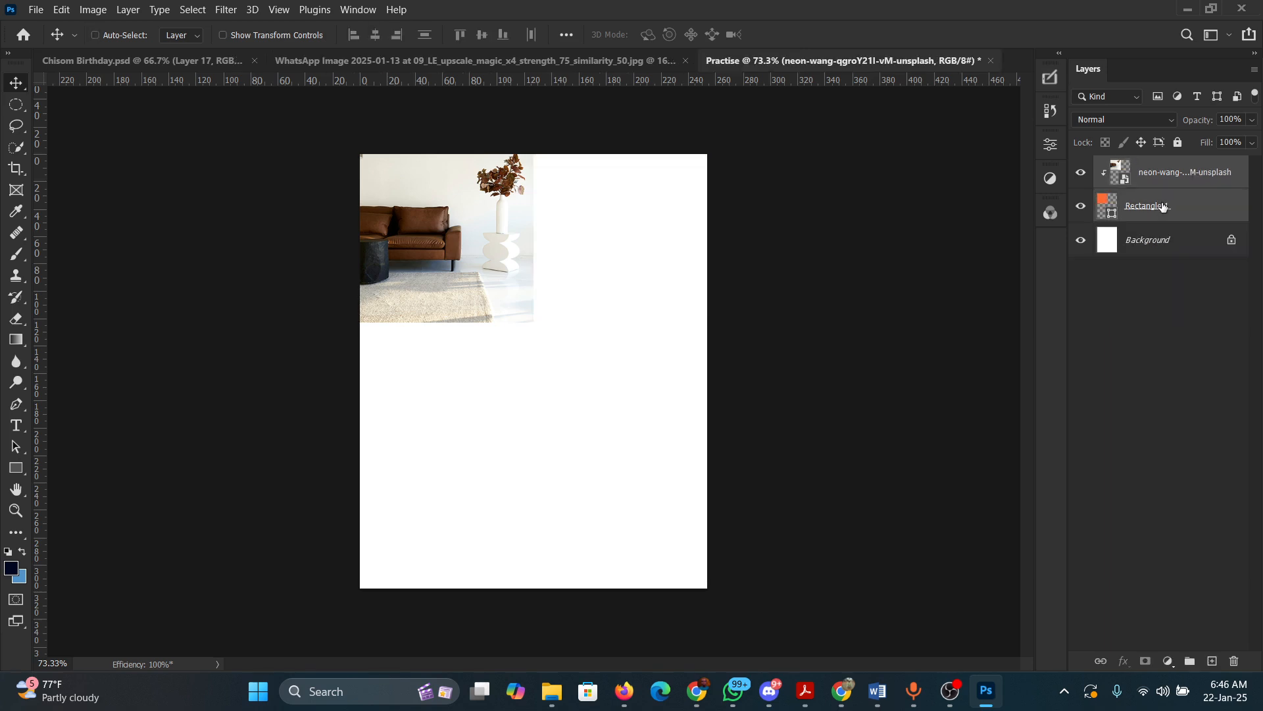
- Duplicate the photo and rectangle layers in place, and try moving the copies beside the originals before undoing the move
key("ctrl+j")
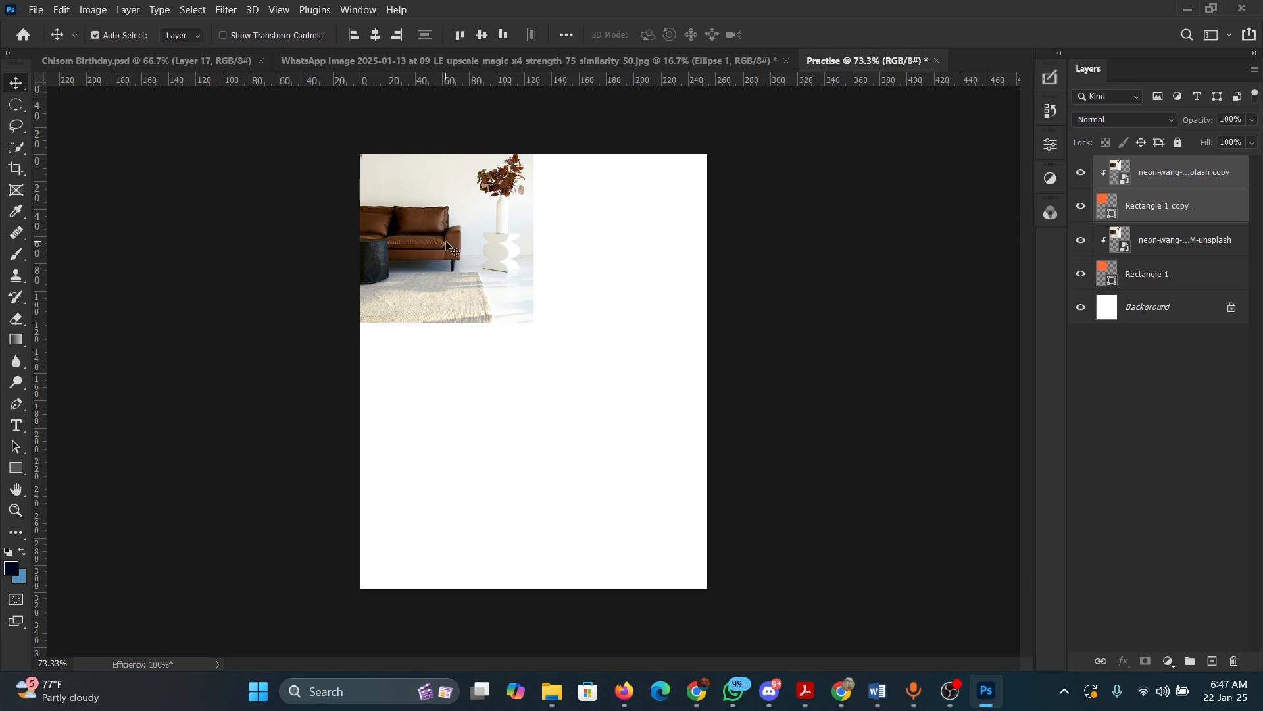
key("ctrl")
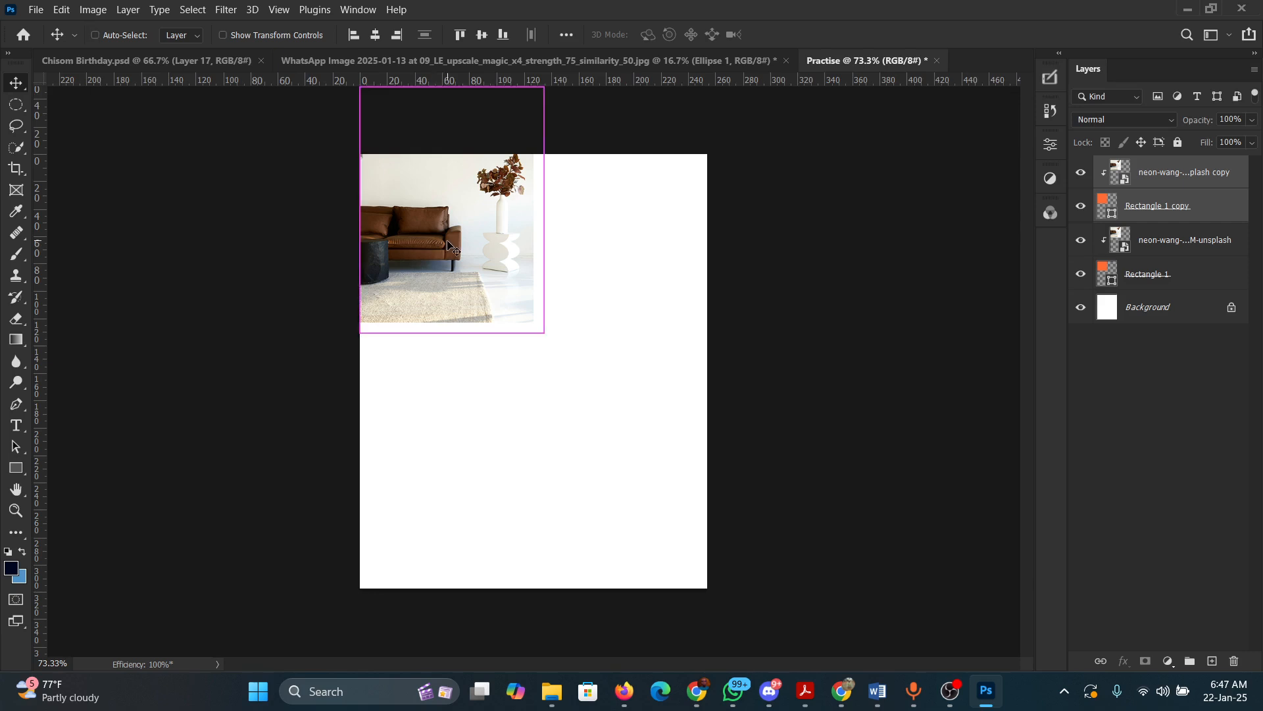
left_click_drag(448, 245, 635, 249)
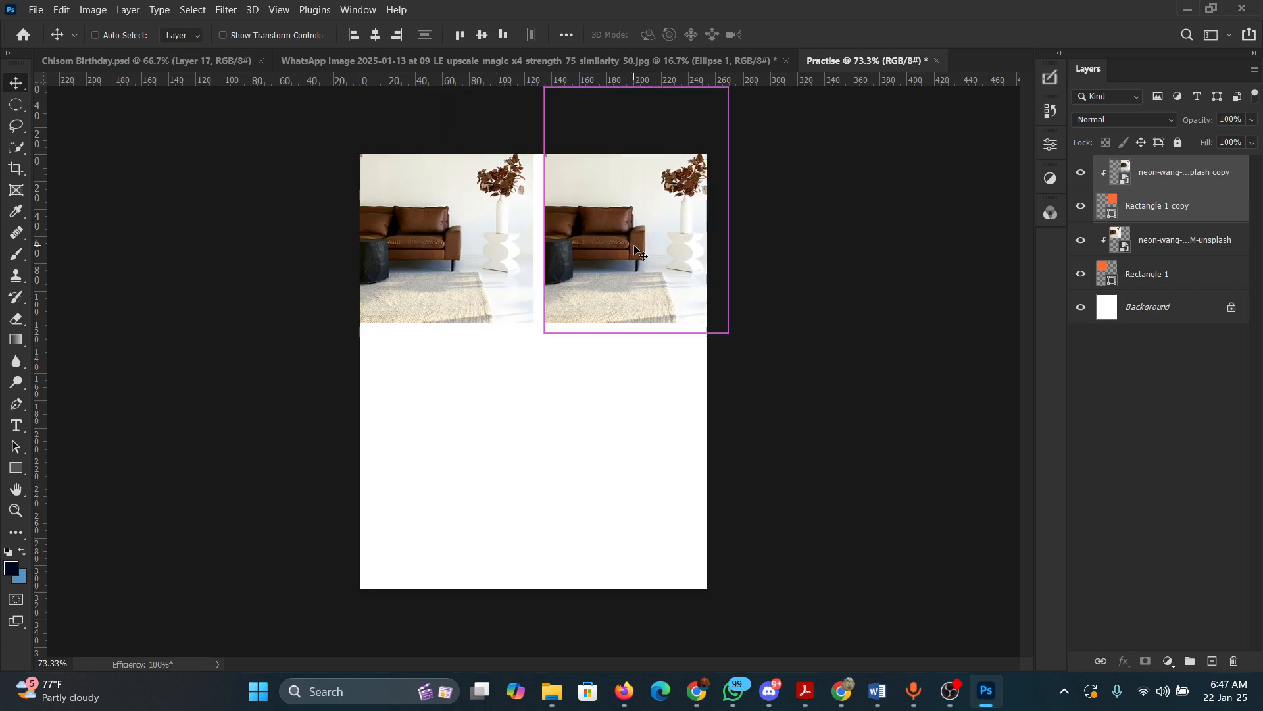
key("z")
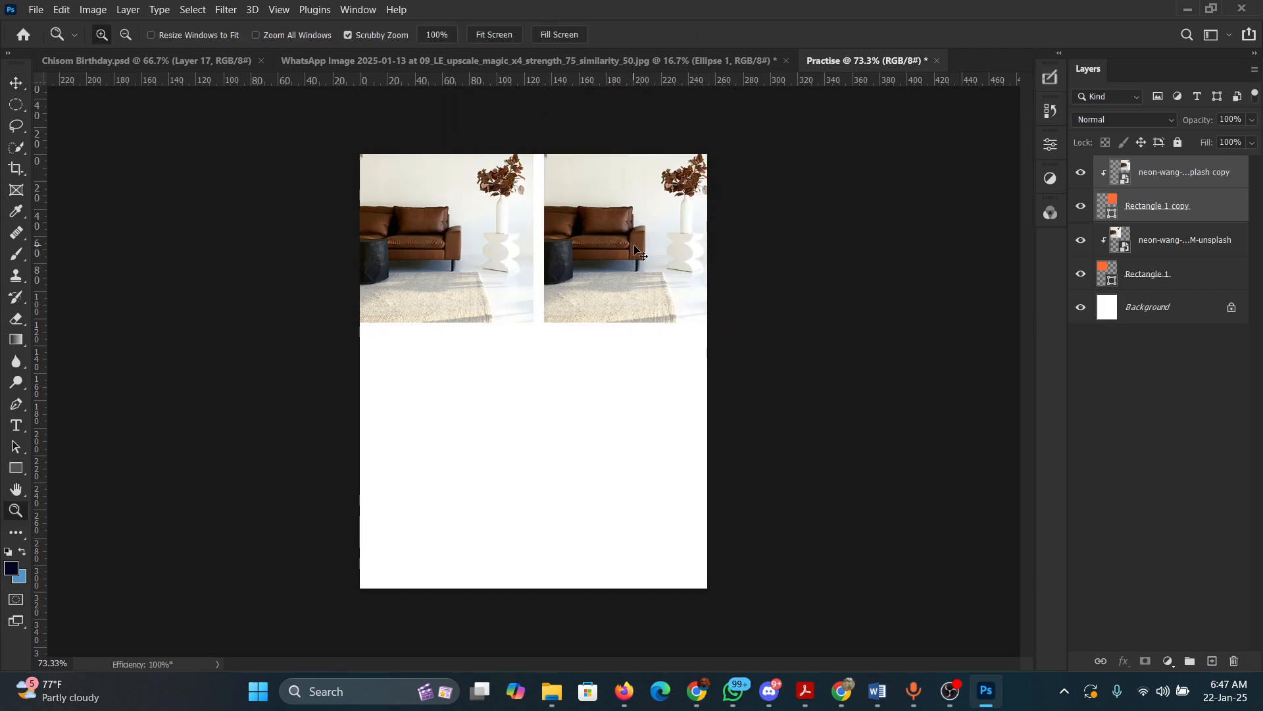
key("ctrl+z")
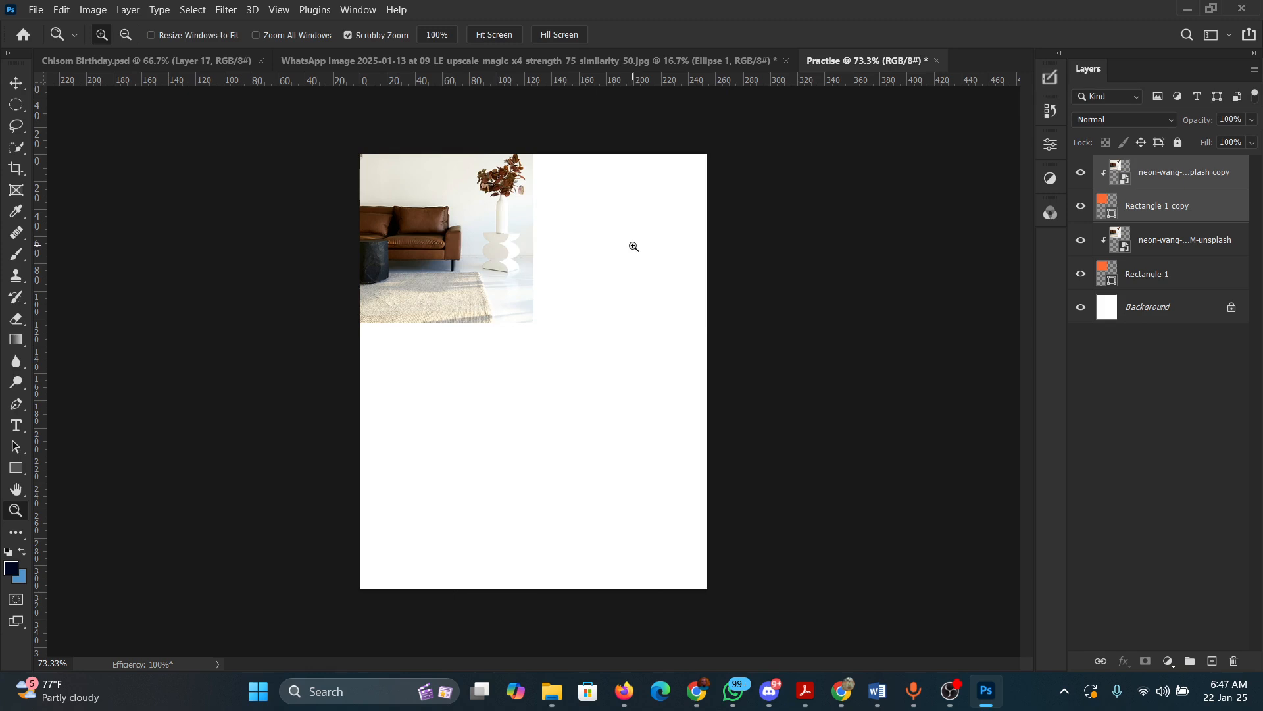
- Move the copied photo and rectangle together with the Move tool flush against the original, then undo the move
left_click(17, 85)
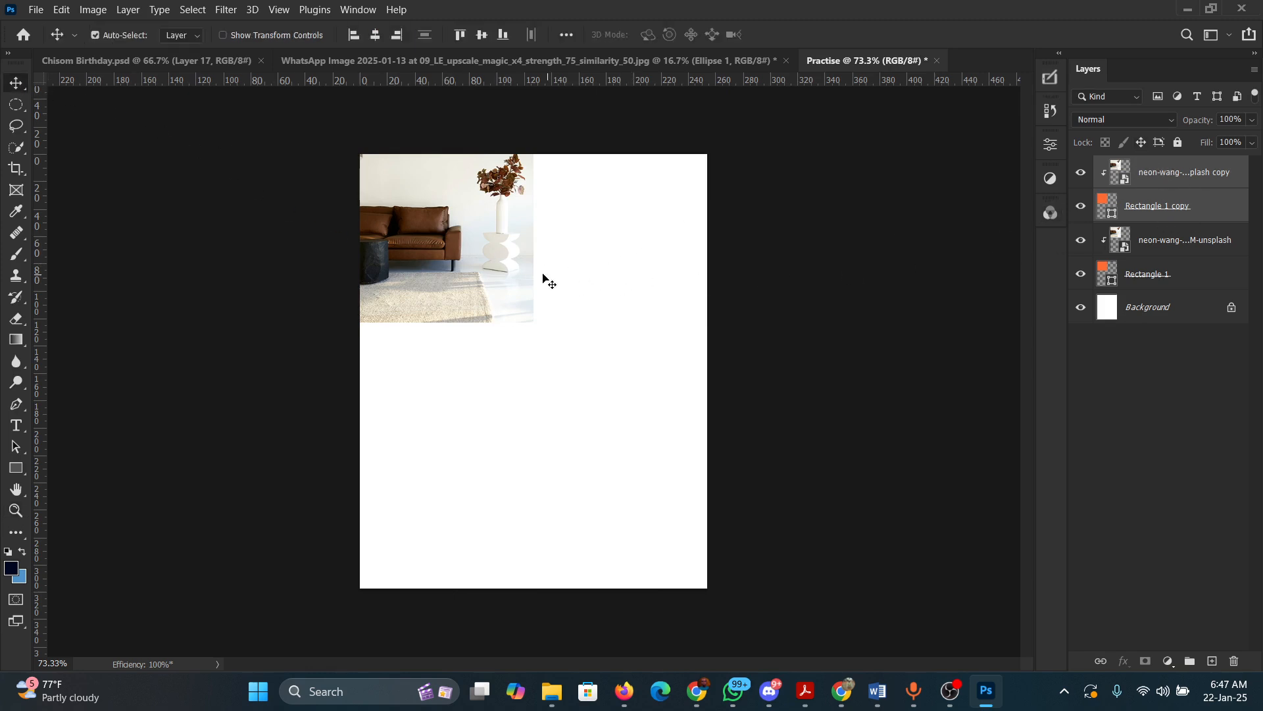
left_click_drag(465, 242, 637, 248)
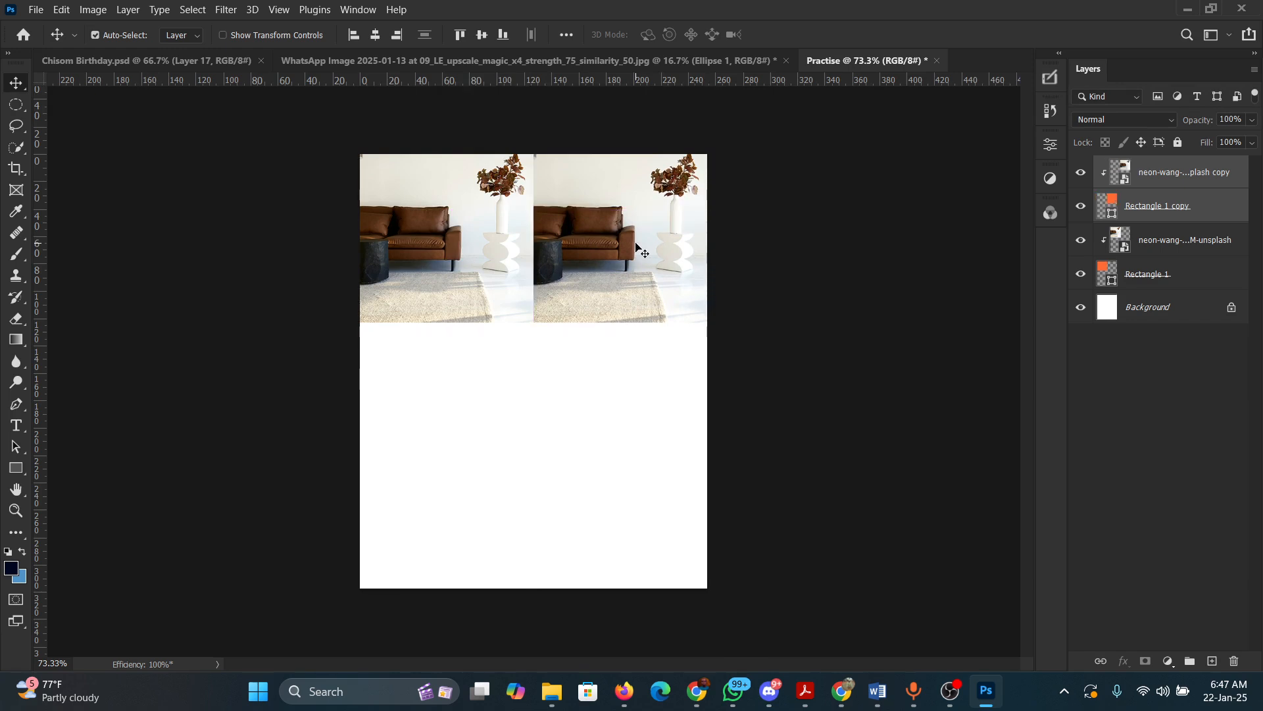
key("ctrl+z")
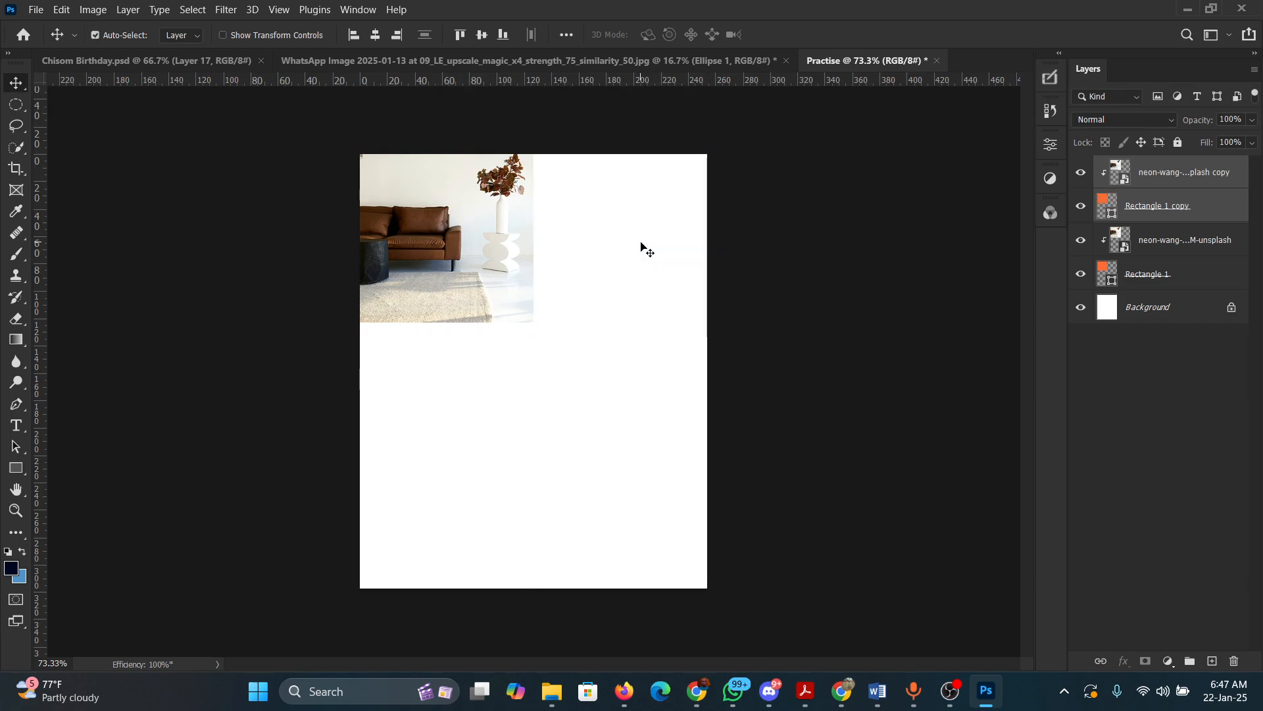
- Try moving the copied photo on its own without its rectangle, then undo the move
left_click(873, 255, "ctrl")
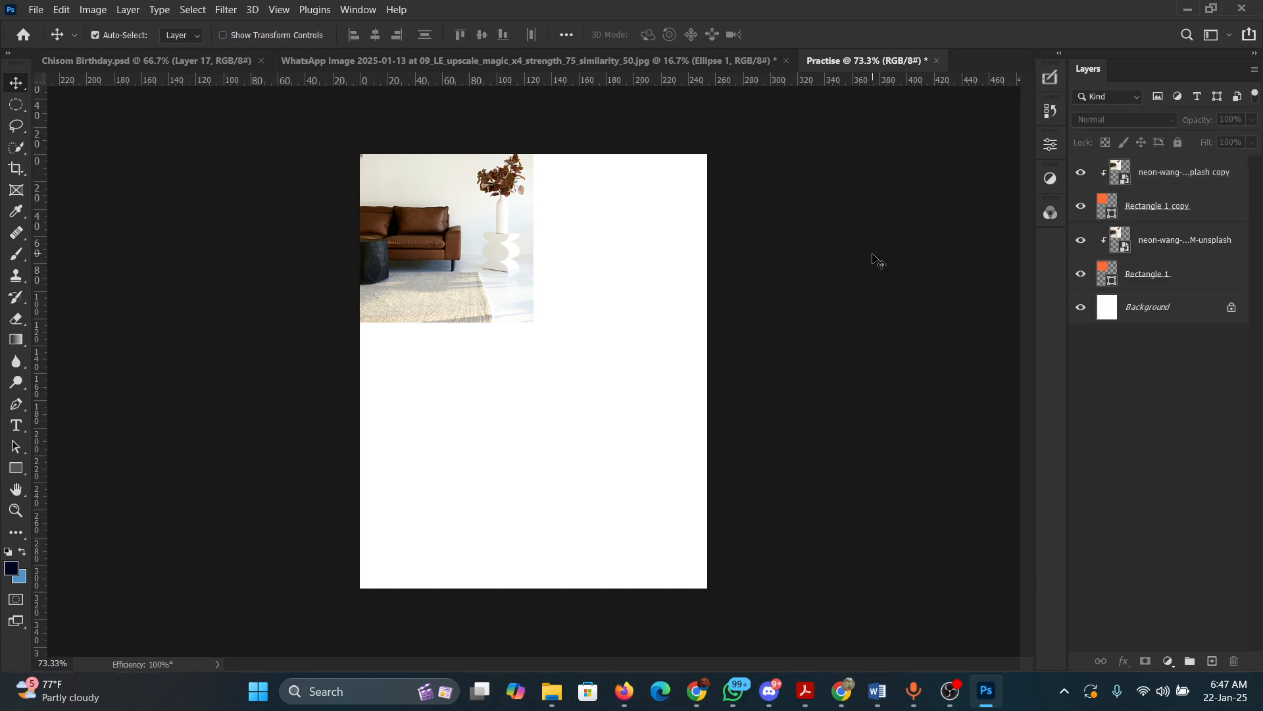
left_click(1162, 207)
left_click_drag(464, 253, 664, 253)
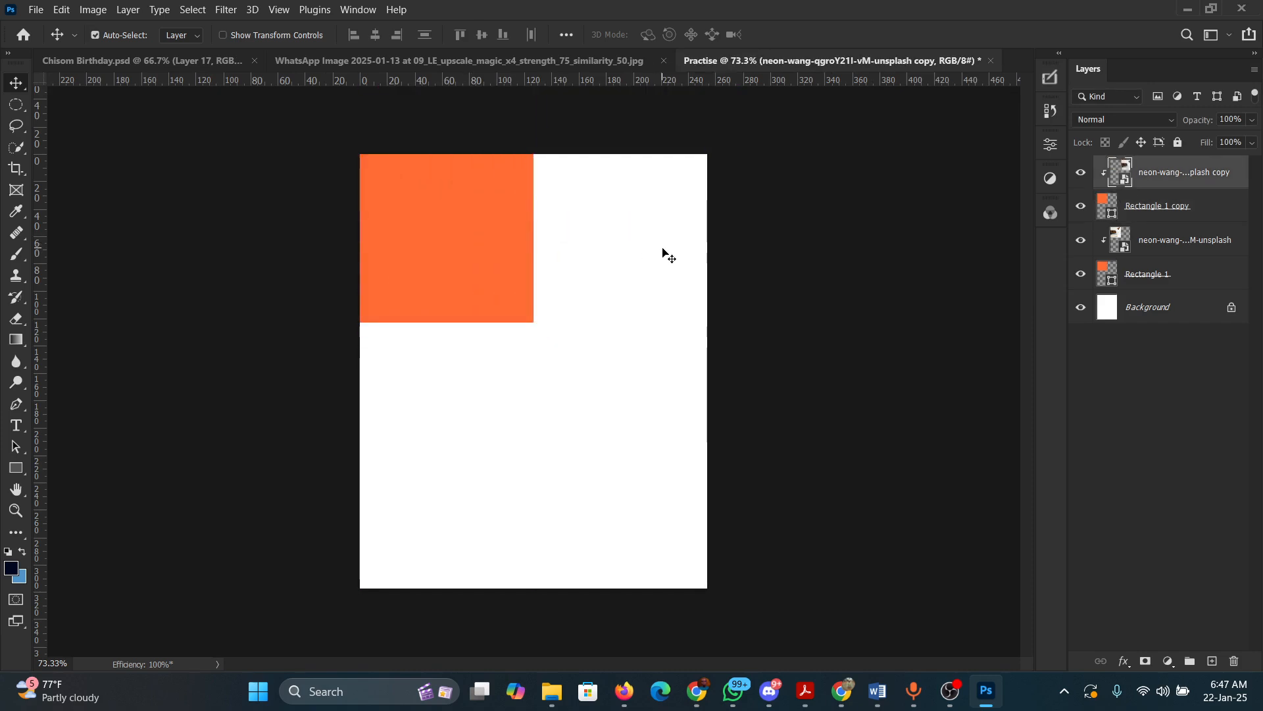
key("ctrl")
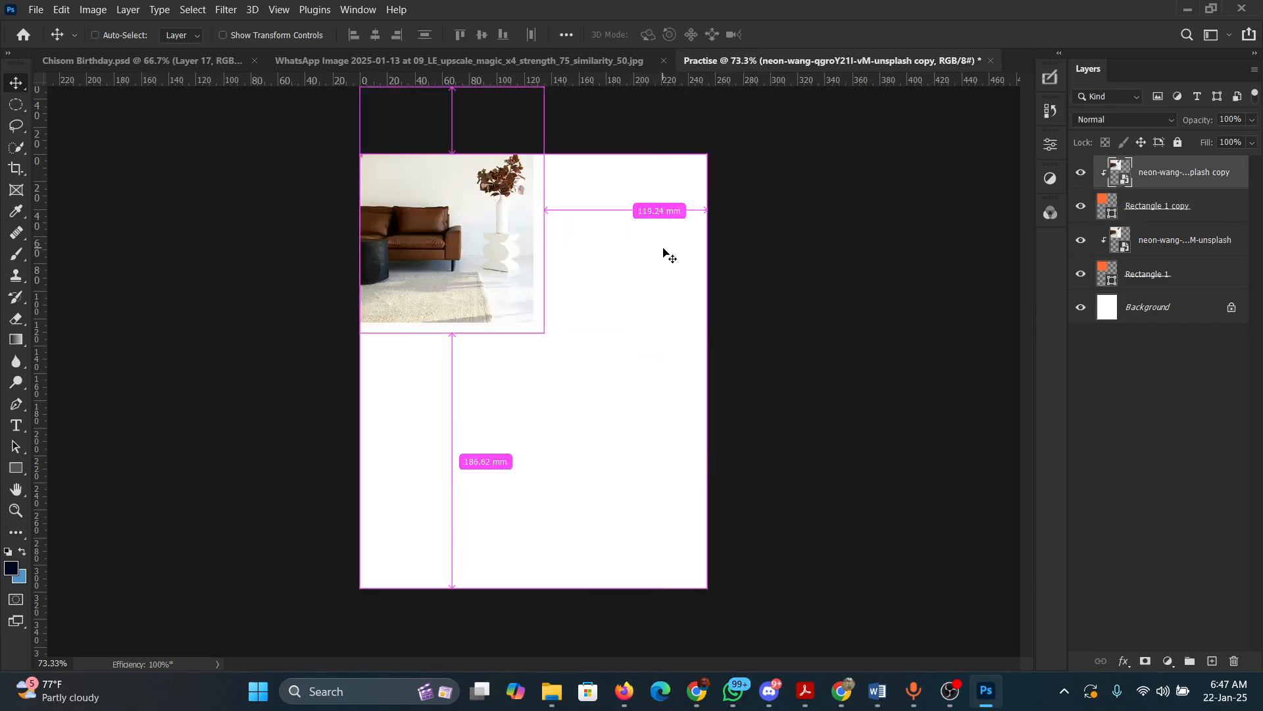
- Select both the copied photo and its rectangle, and move them into the empty upper-right area of the page
left_click(1138, 212, "ctrl")
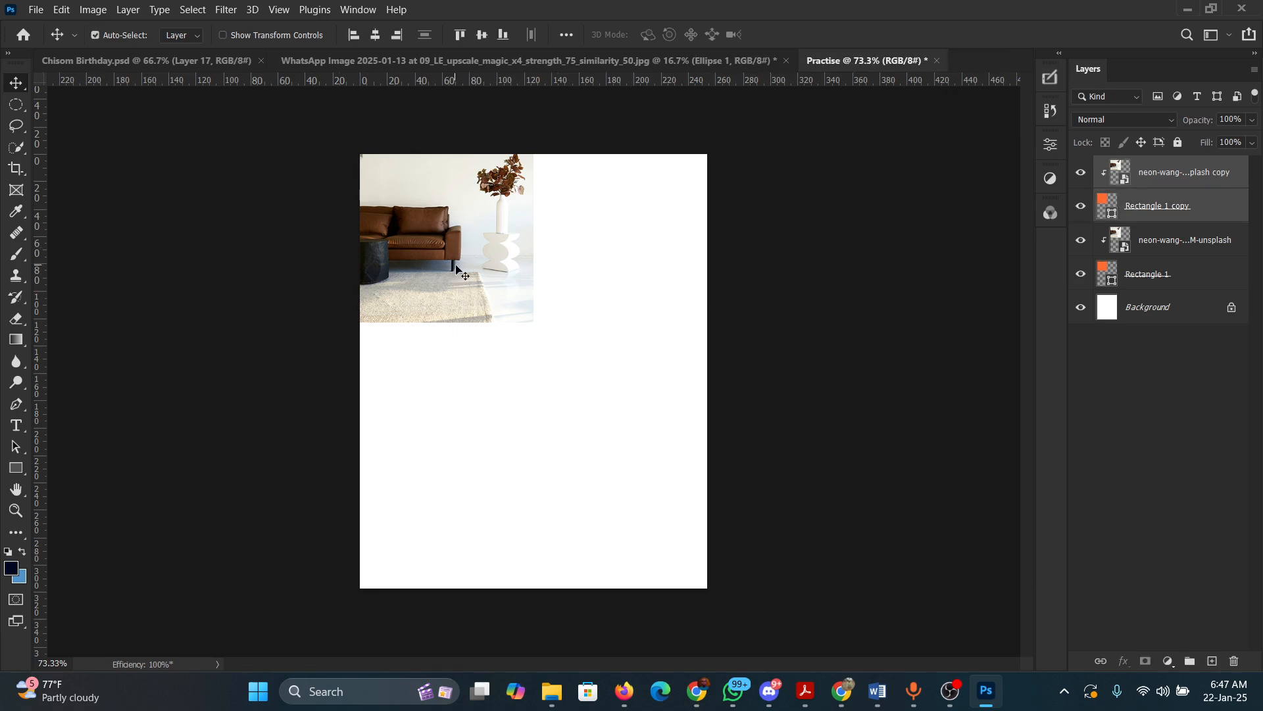
left_click_drag(475, 241, 650, 246)
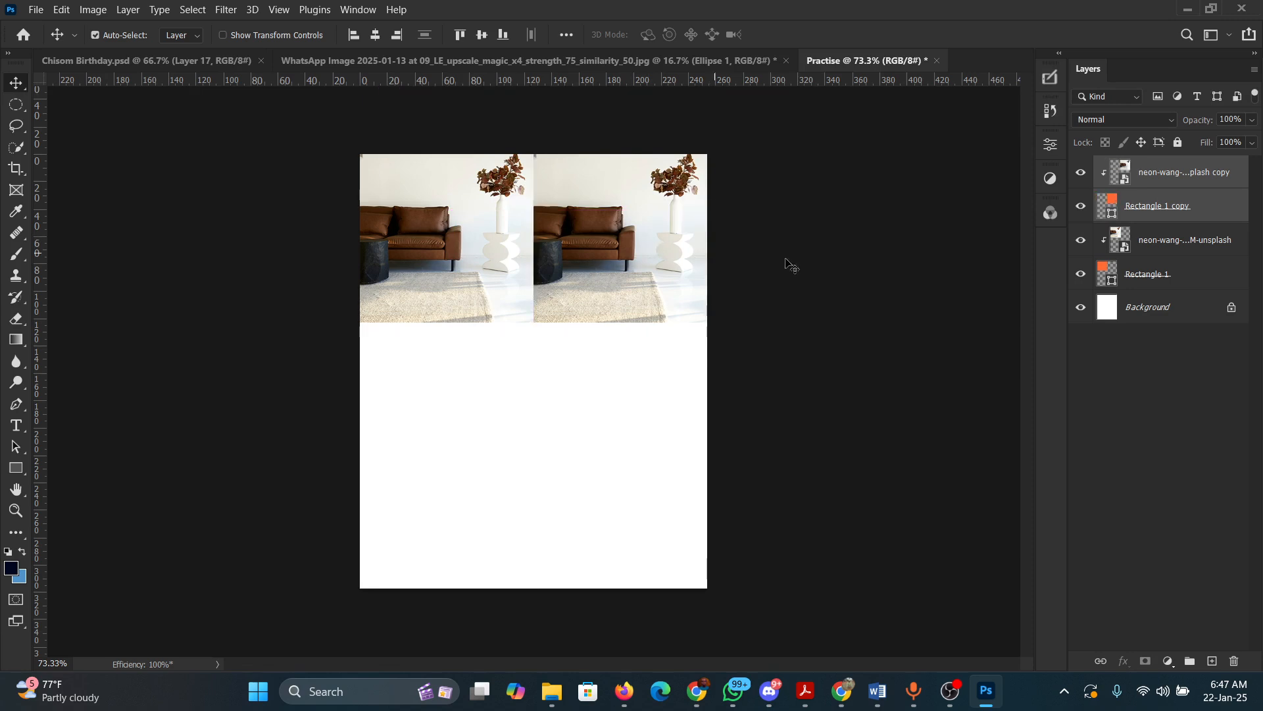
- Delete the copied photo layer from its rectangle, then undo the deletion
left_click(1149, 173)
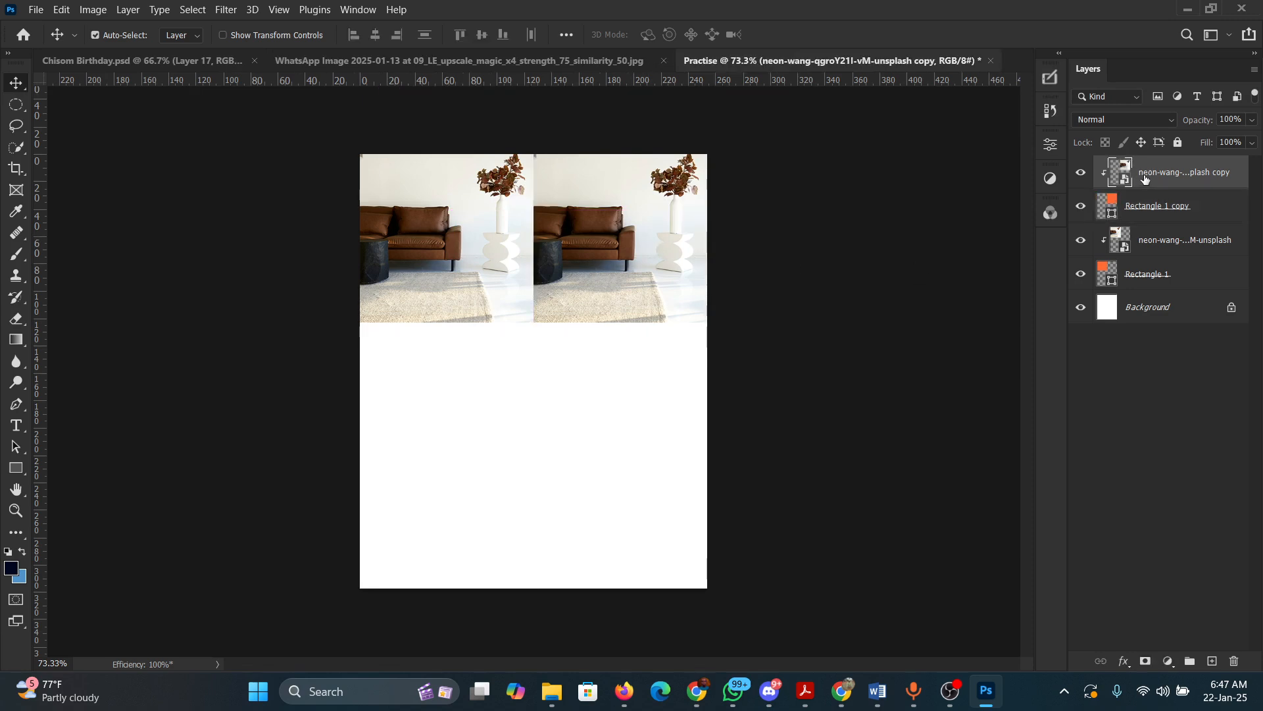
key("Delete")
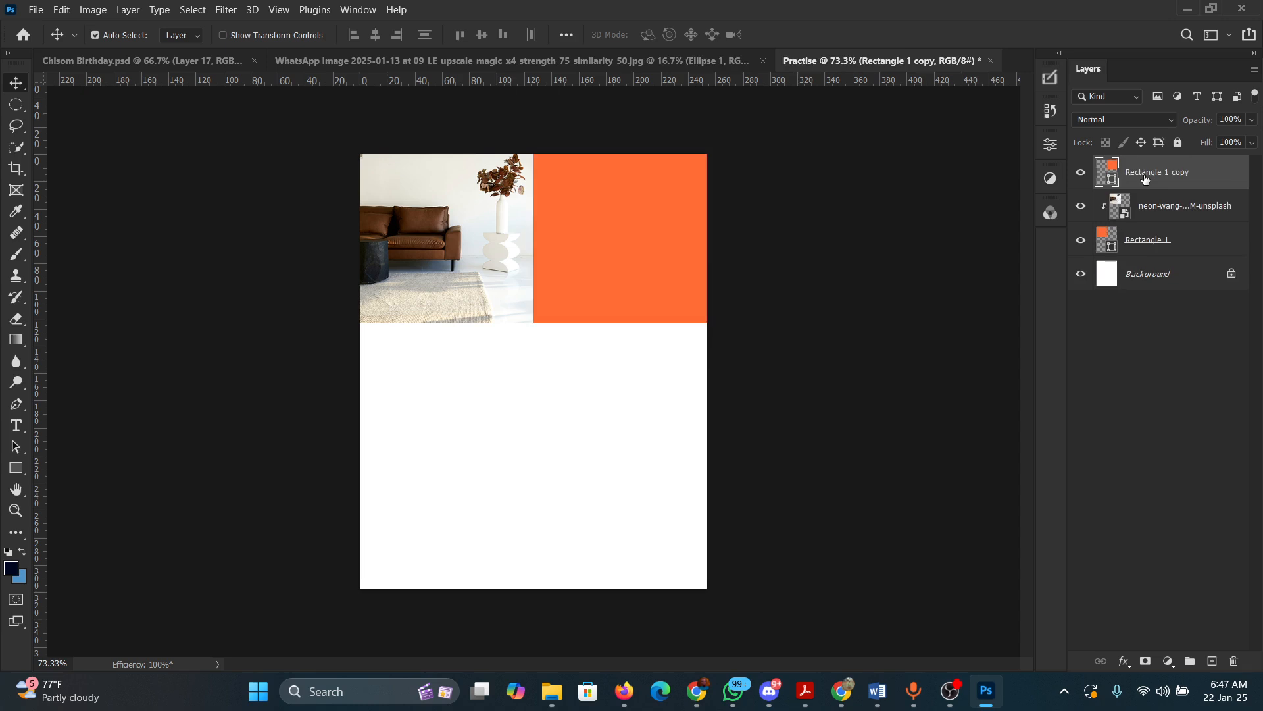
key("ctrl+z")
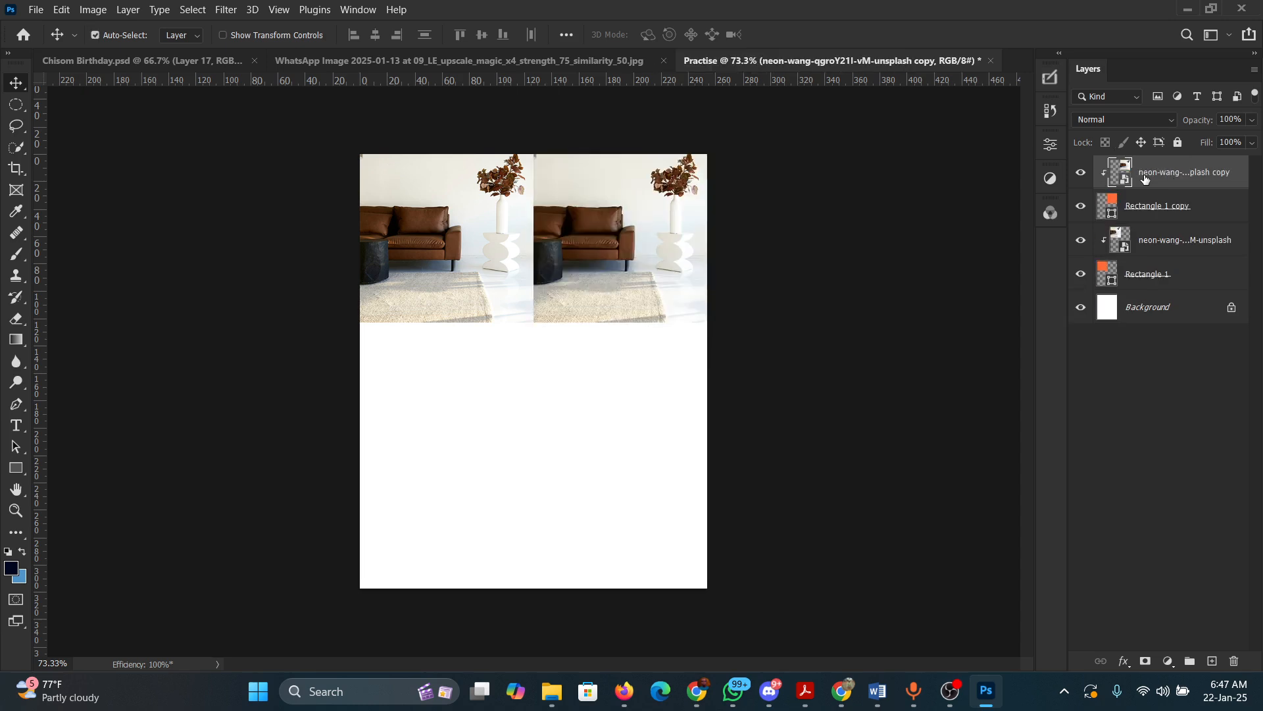
- Delete the copied interior photo from the upper-right rectangle and place the Unsplash nightclub DJ photo from Downloads as an embedded image
key("Delete")
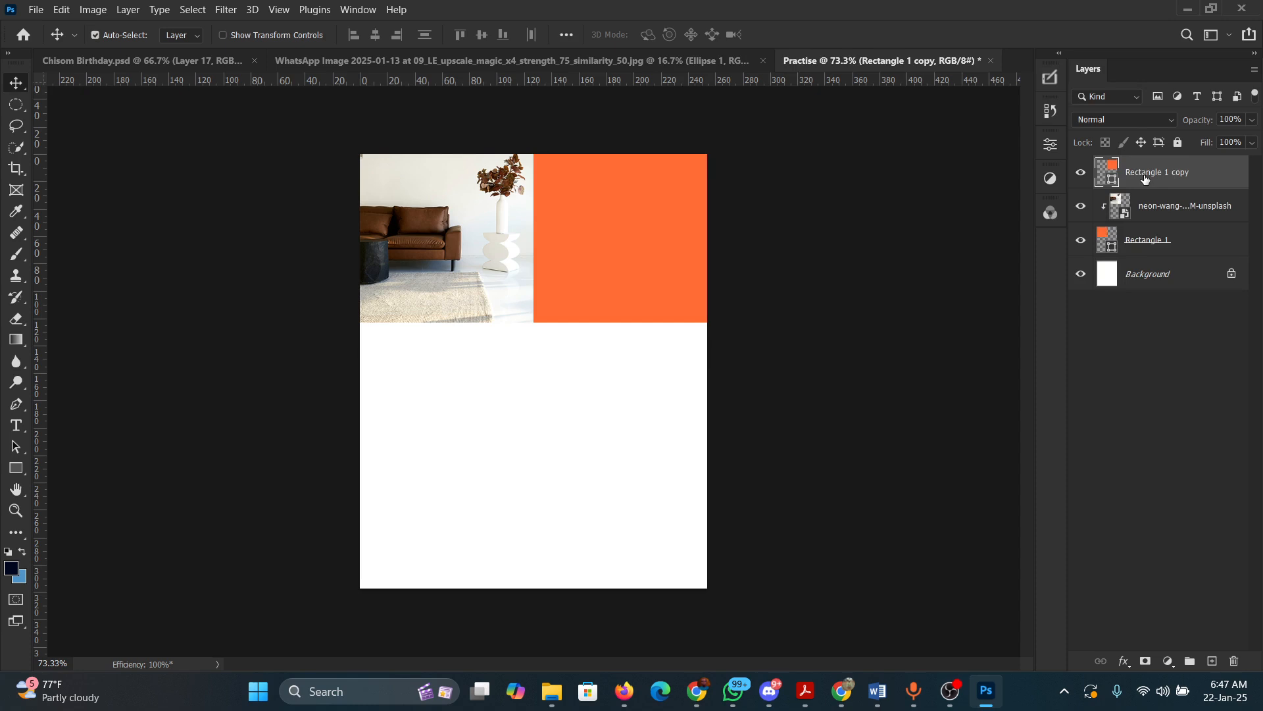
left_click(33, 9)
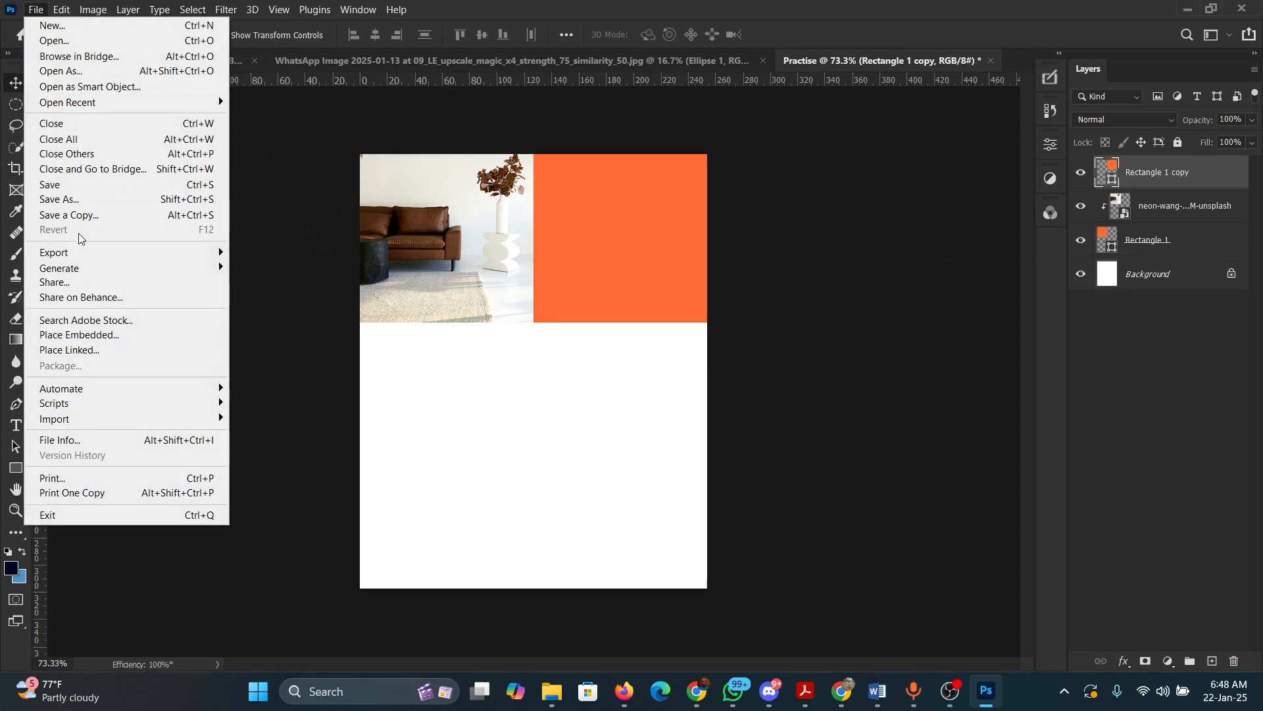
left_click(92, 335)
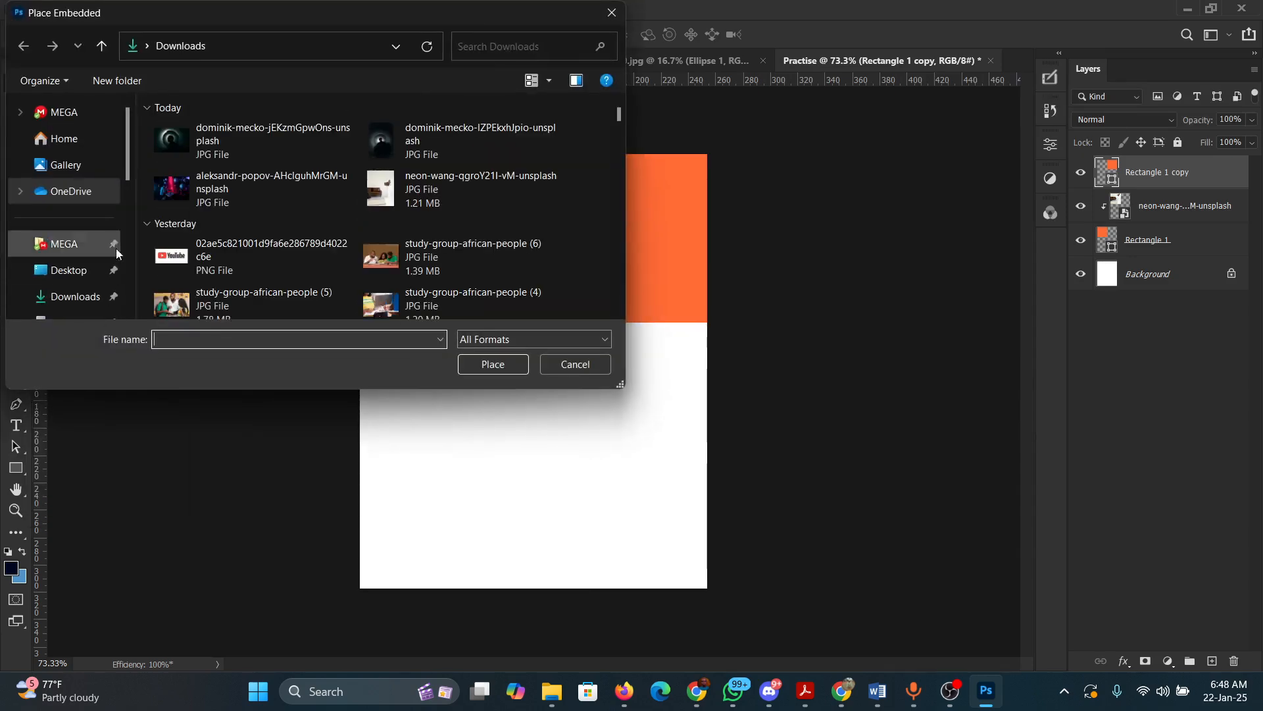
left_click(221, 194)
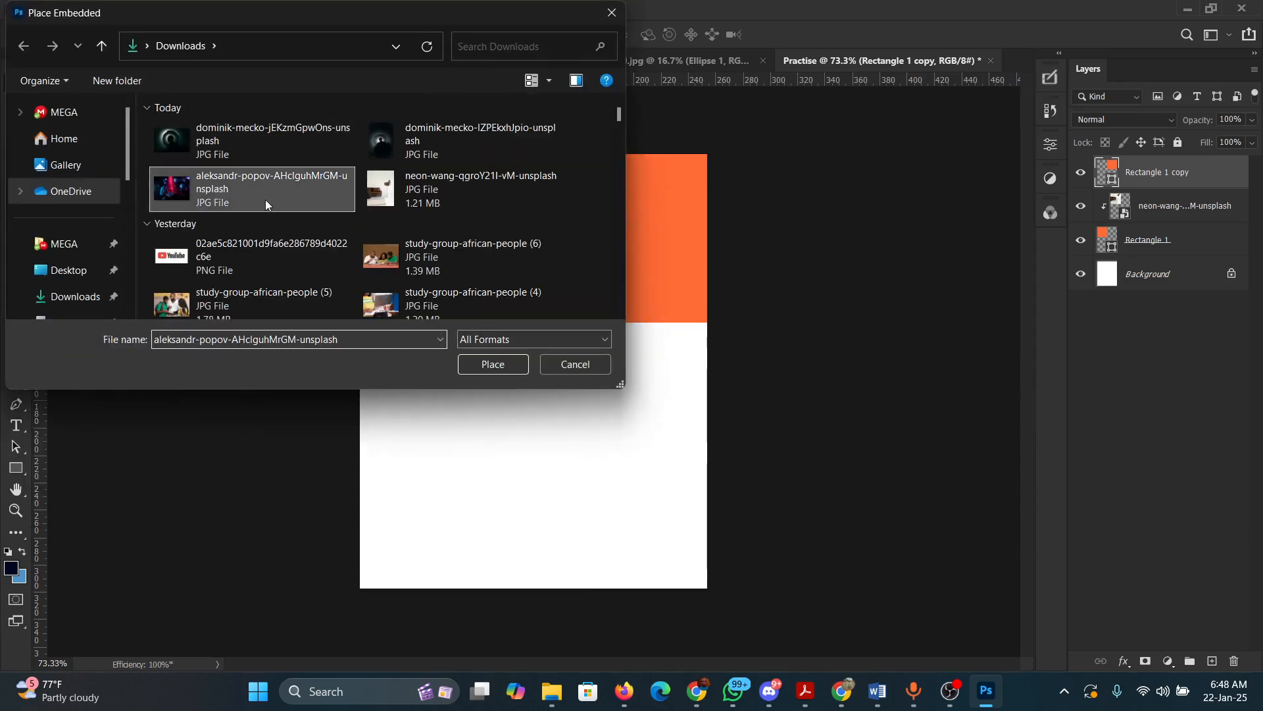
left_click(473, 361)
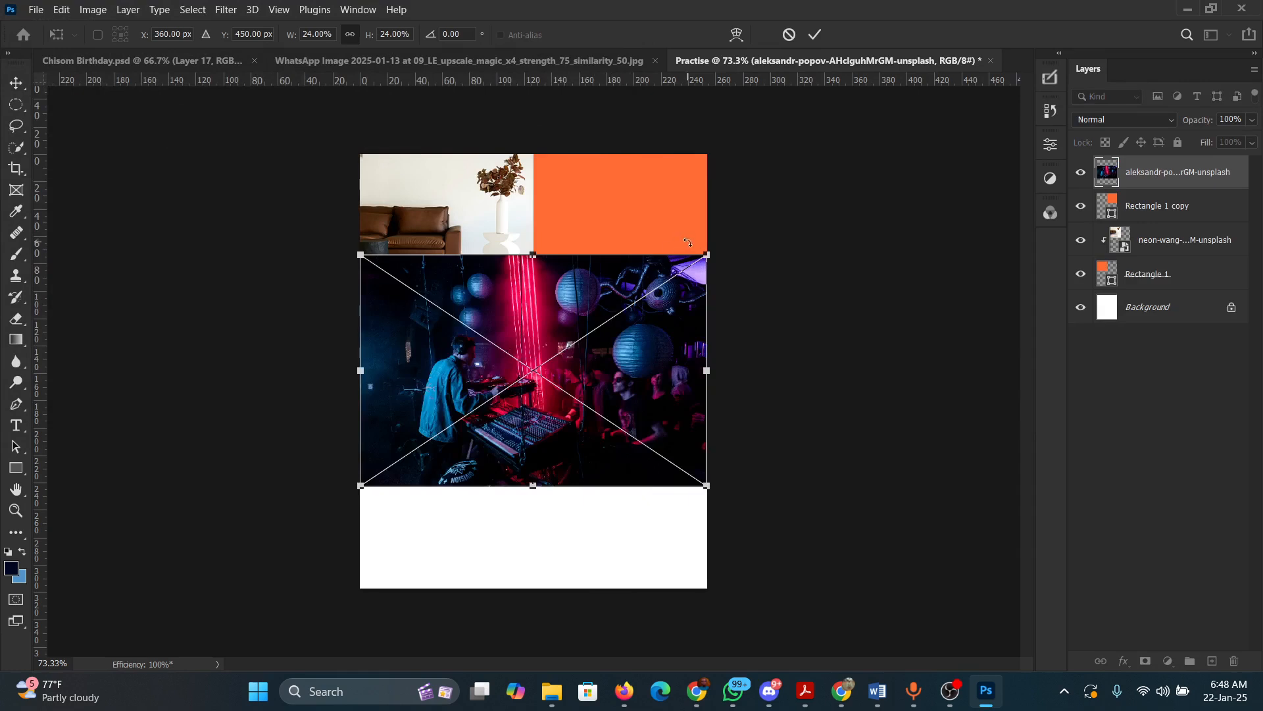
- Scale the placed nightclub photo proportionally to about 20.43% and position it over the upper-right rectangle
left_click_drag(709, 254, 658, 287)
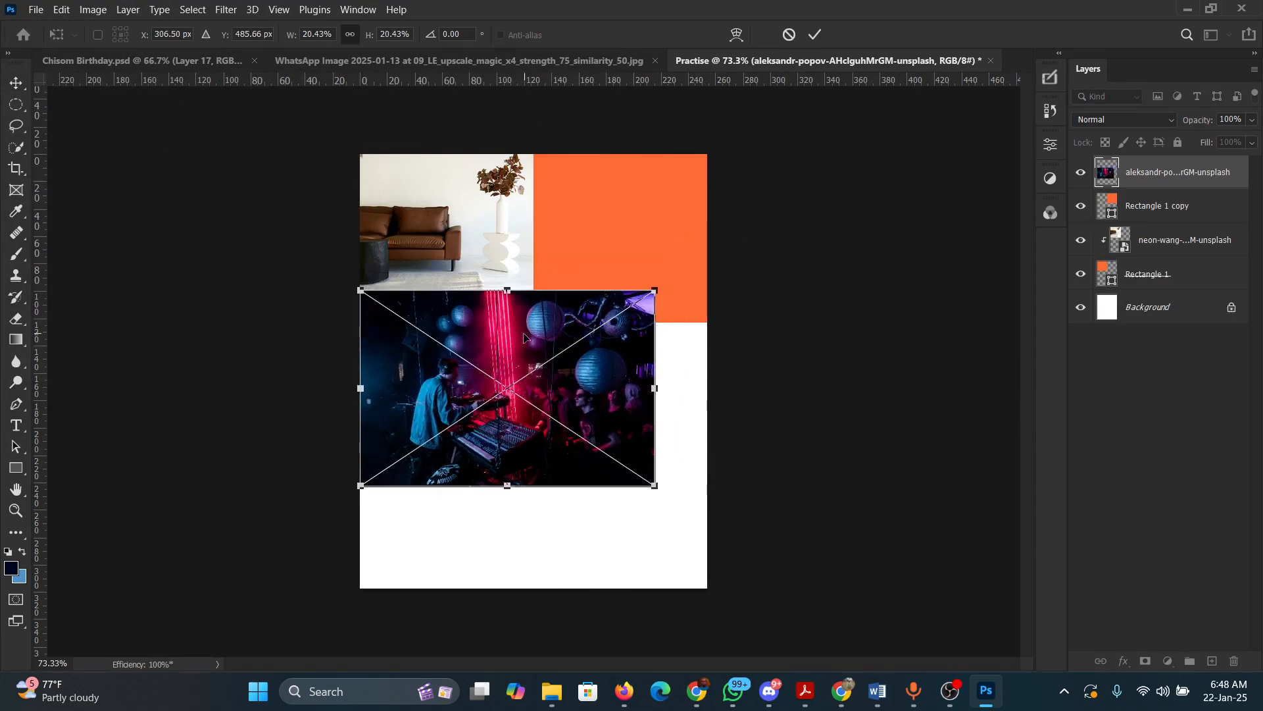
left_click_drag(521, 339, 623, 206)
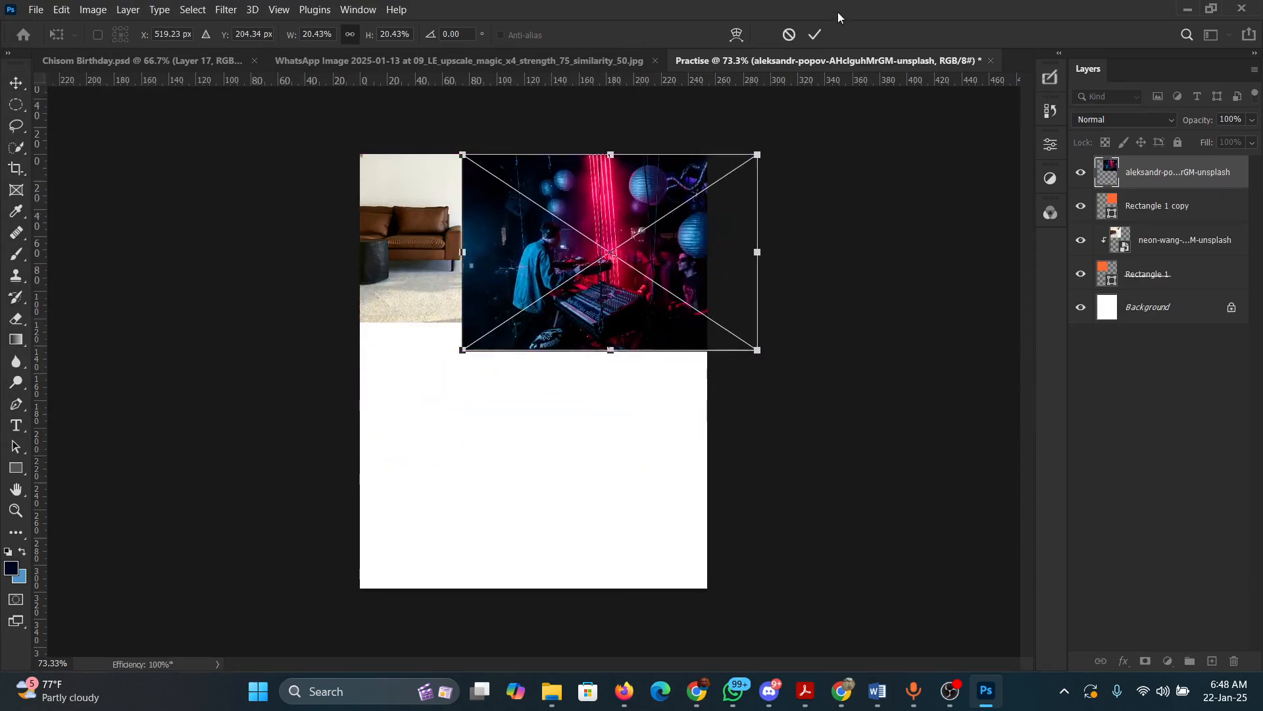
left_click(816, 34)
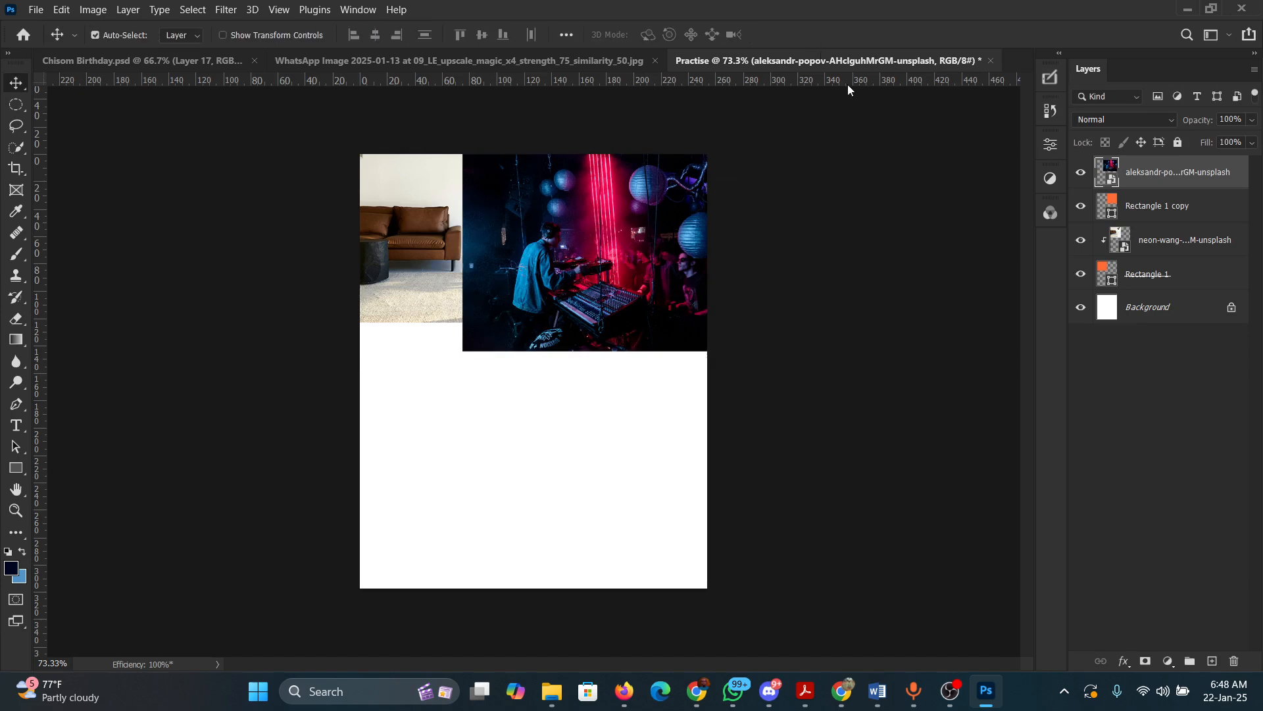
- Clip the nightclub photo to the upper-right rectangle, and demonstrate releasing and recreating the clipping mask
right_click(1162, 180)
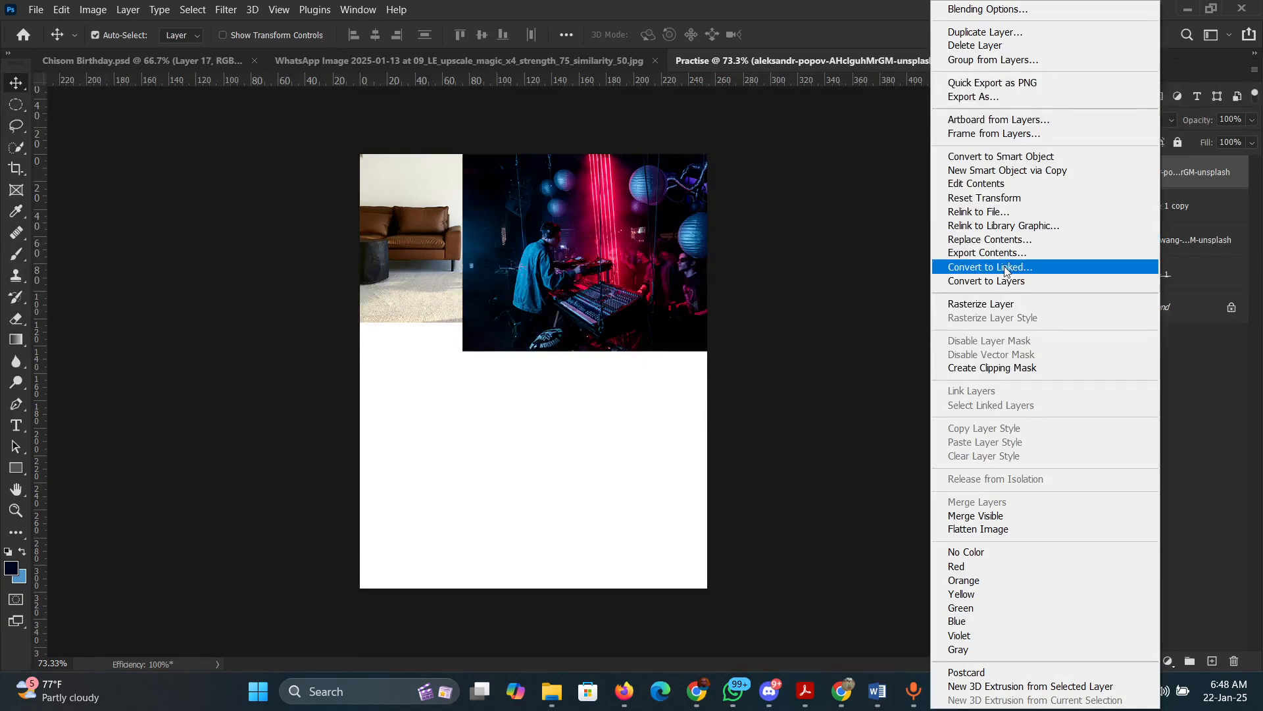
left_click(1005, 368)
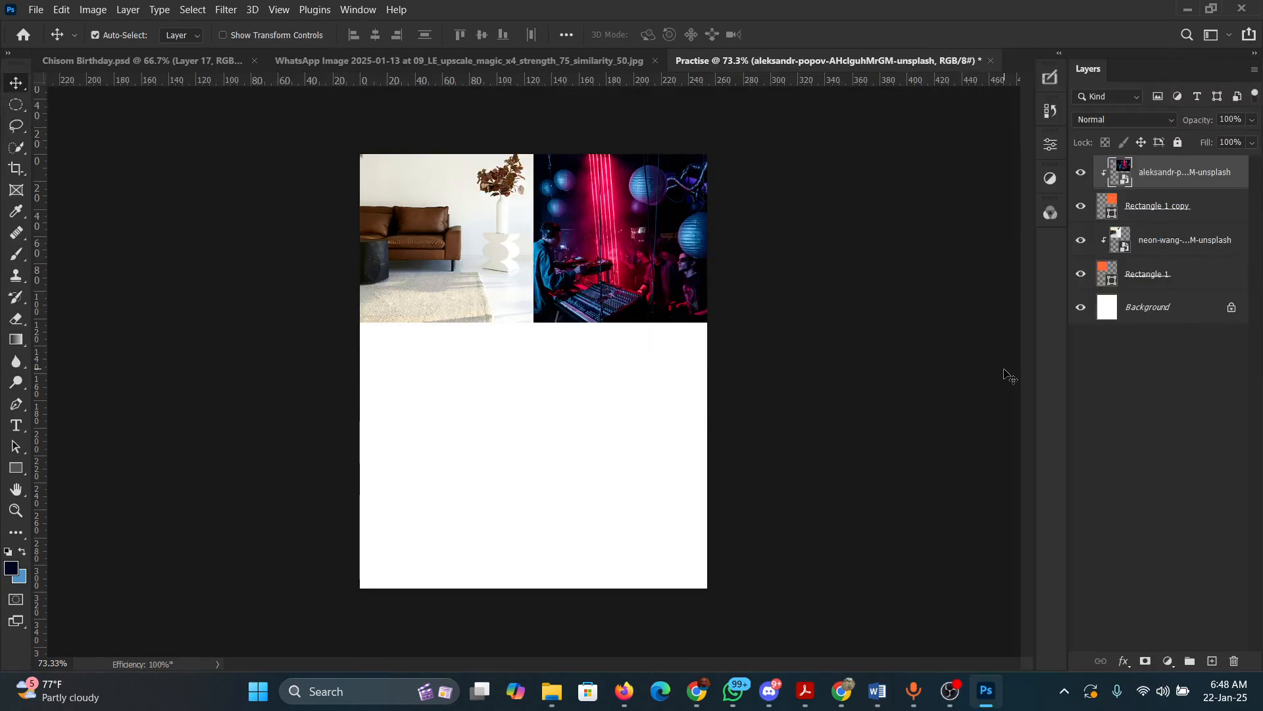
key("ctrl+alt+g")
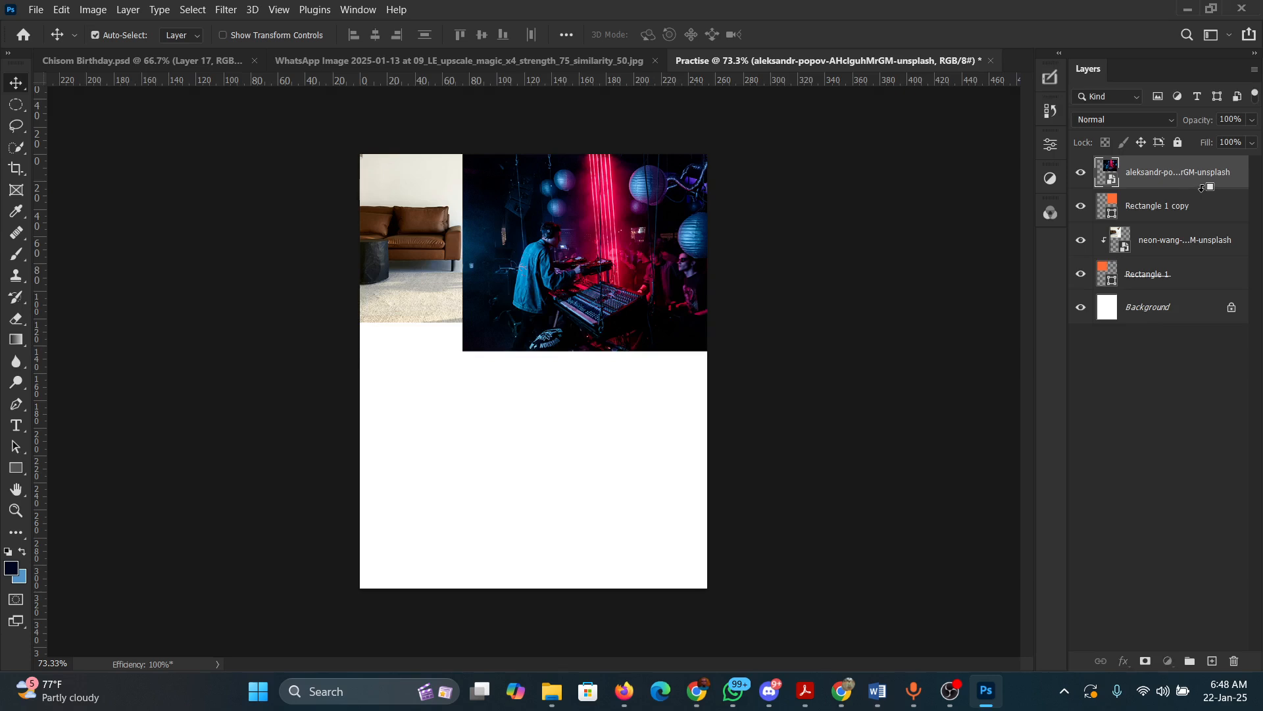
left_click(1200, 190, "alt")
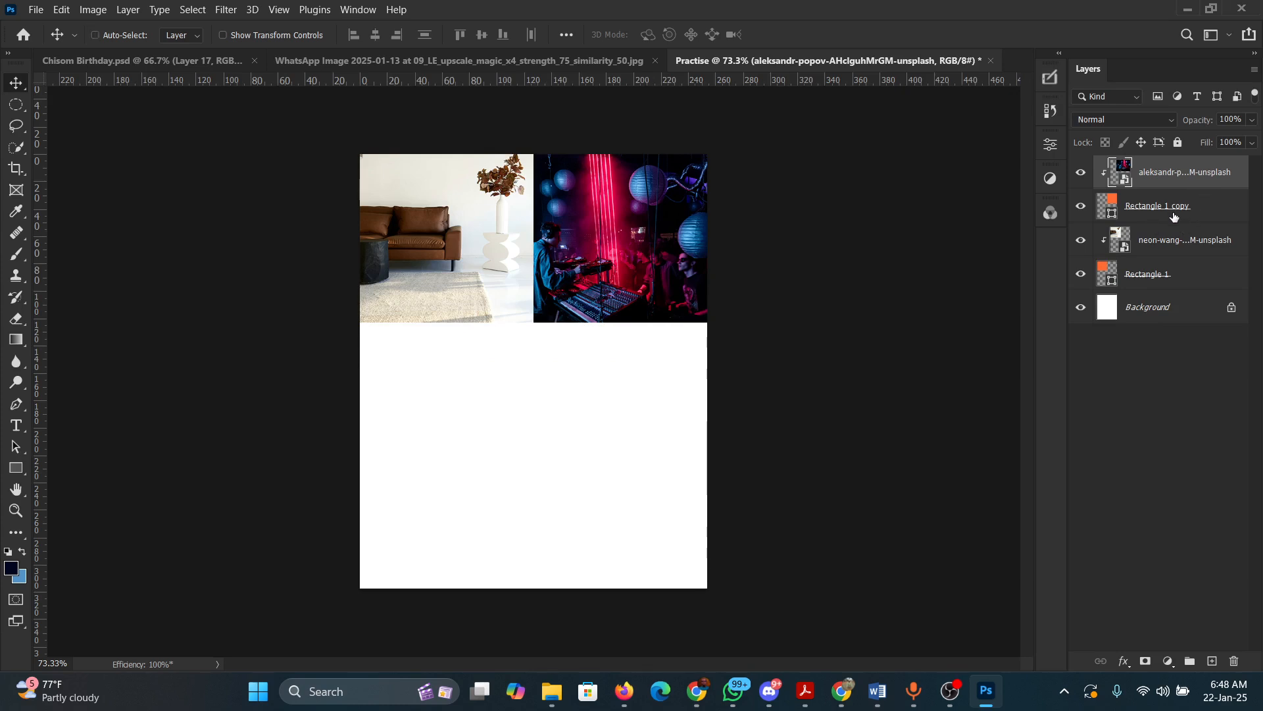
- Duplicate the nightclub photo together with its rectangle twice, placing the copies side by side as a second row
left_click(1178, 210, "shift")
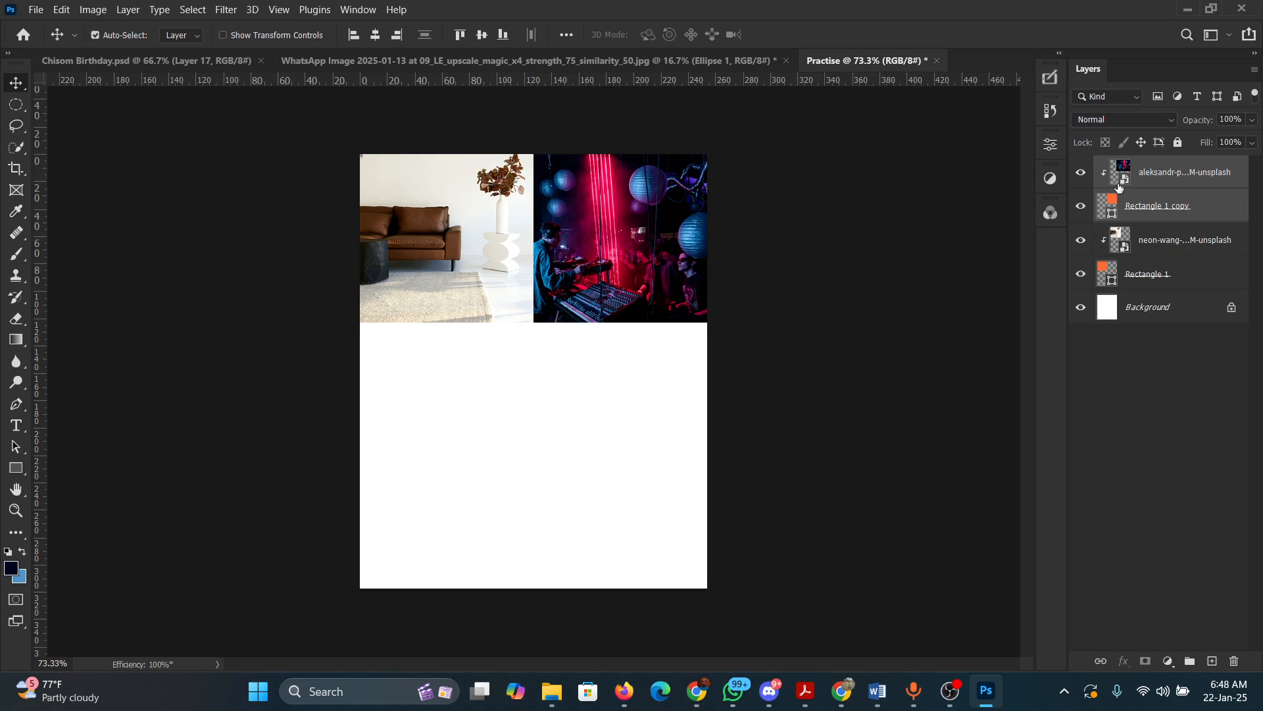
left_click_drag(610, 236, 619, 421)
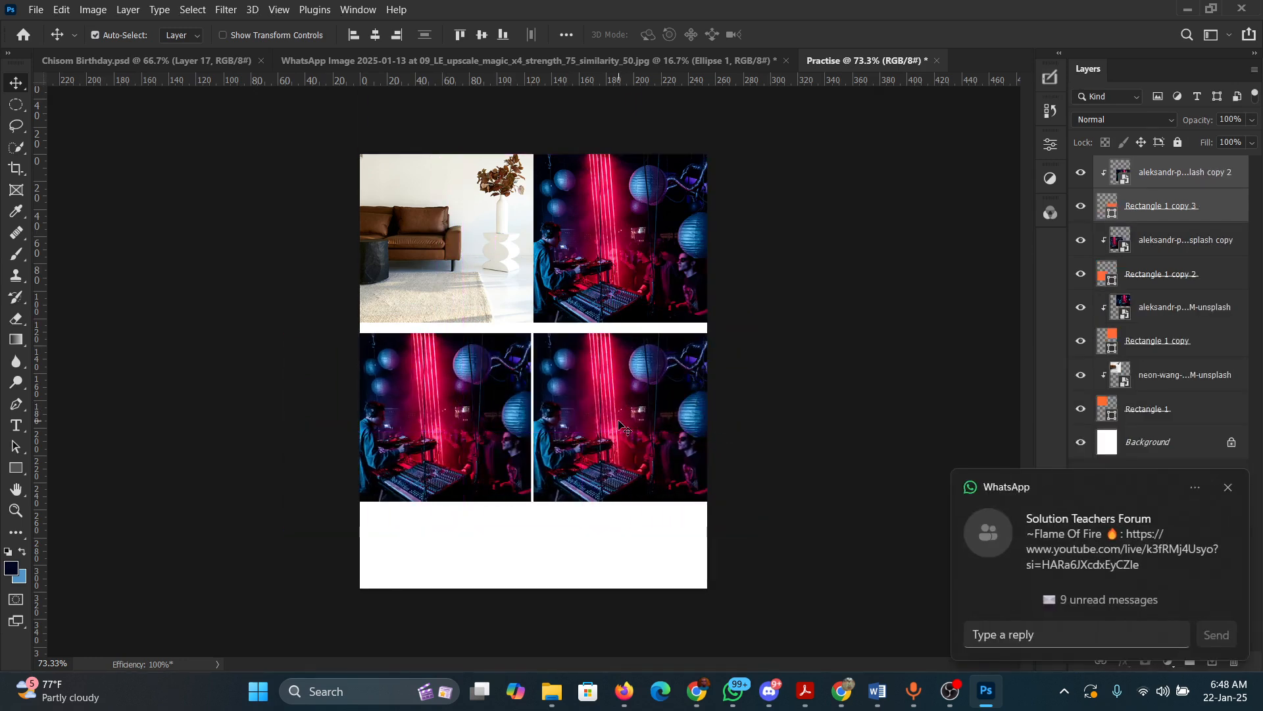
left_click(1229, 488)
- Place the landscape-format Unsplash silhouette photo (jEKzmGpwOns) as an embedded layer directly above the lower-left nightclub copy
left_click(480, 404)
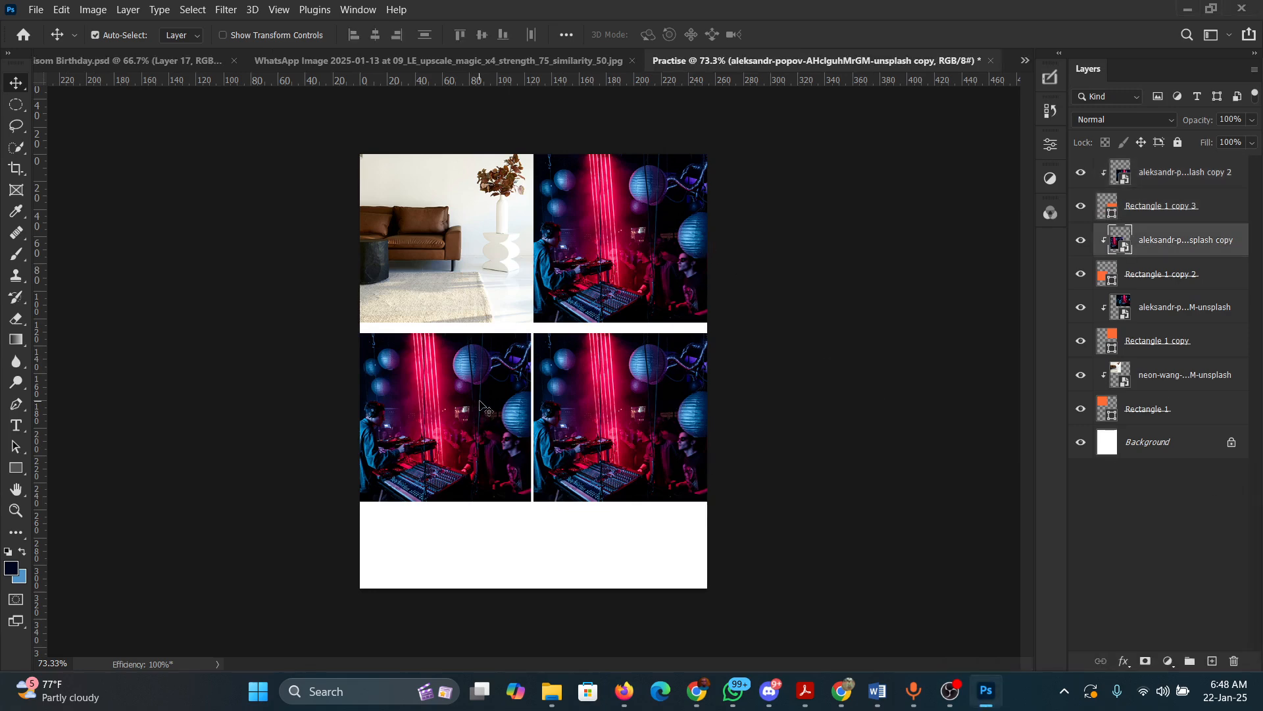
left_click(36, 9)
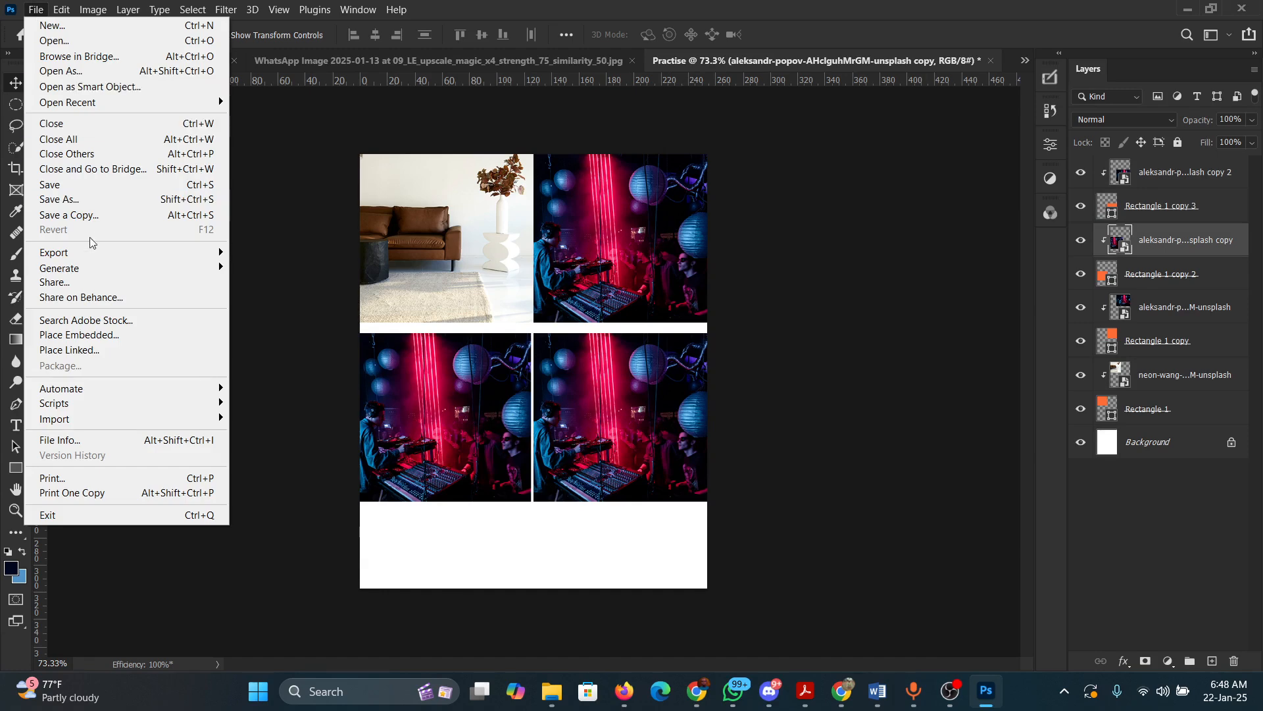
left_click(95, 336)
left_click(221, 144)
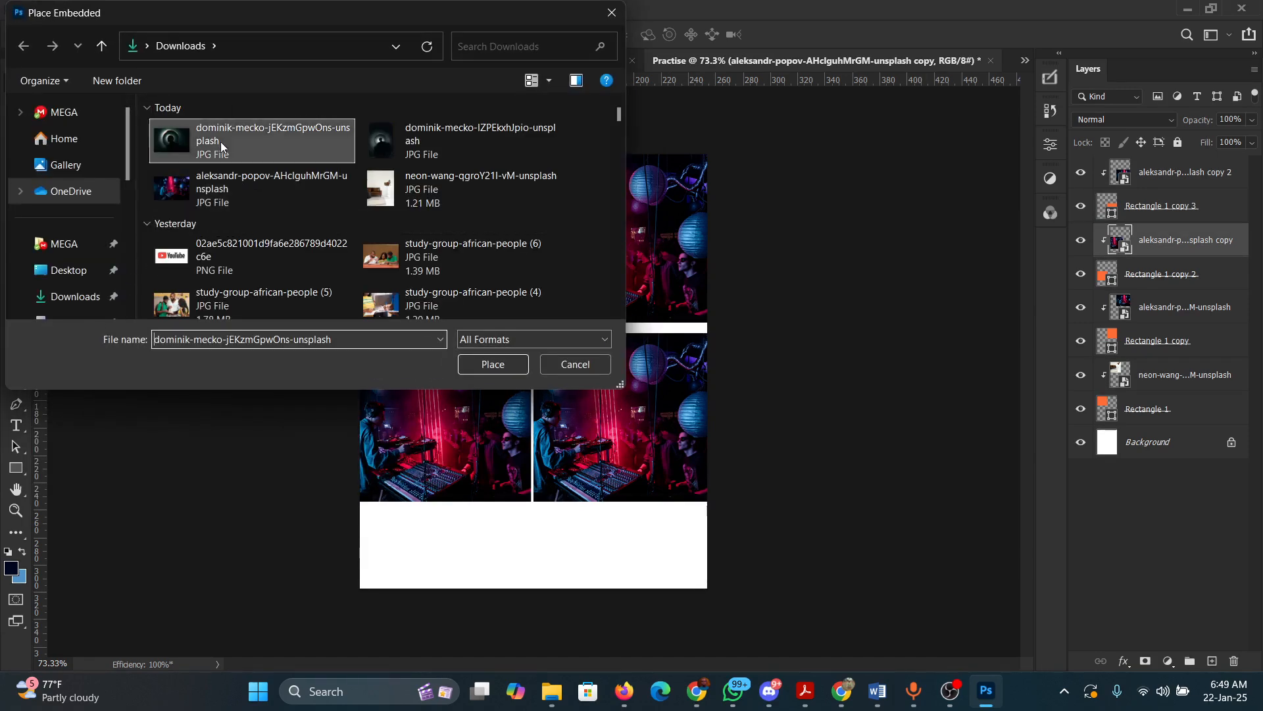
left_click(488, 365)
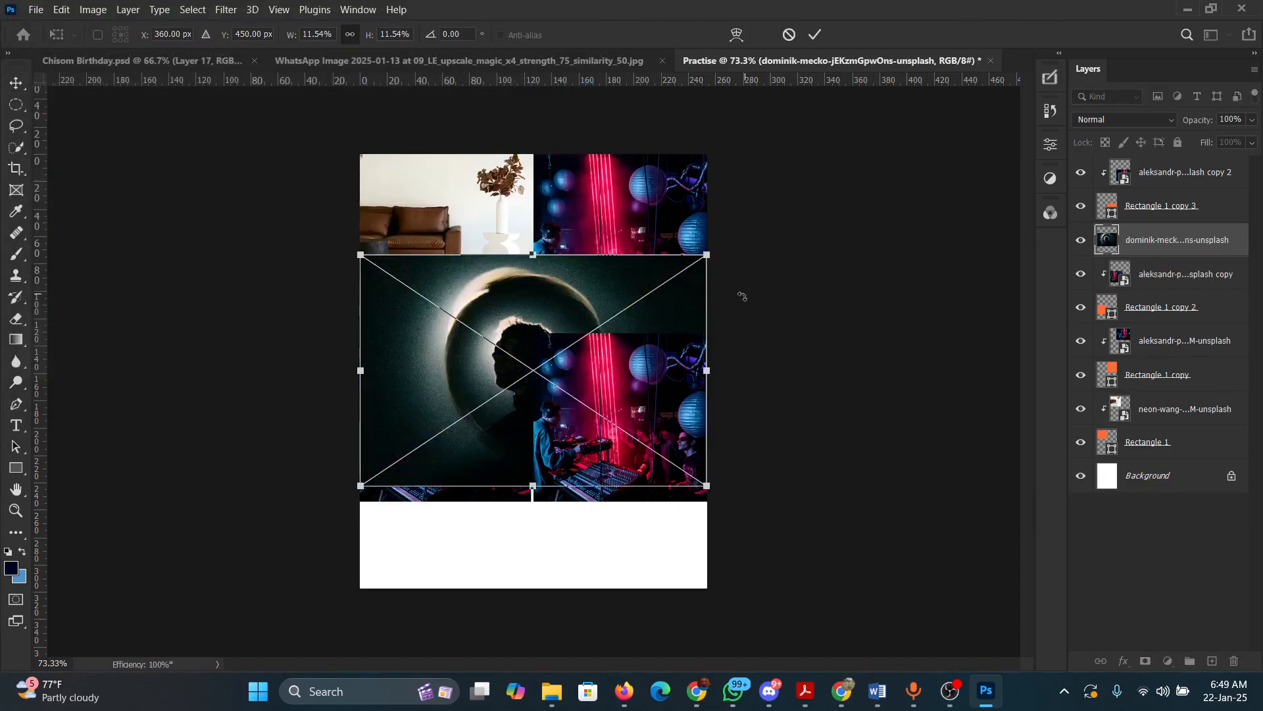
- Move the landscape silhouette photo down over the second row and clip it into the lower-left rectangle
left_click_drag(544, 312, 582, 338)
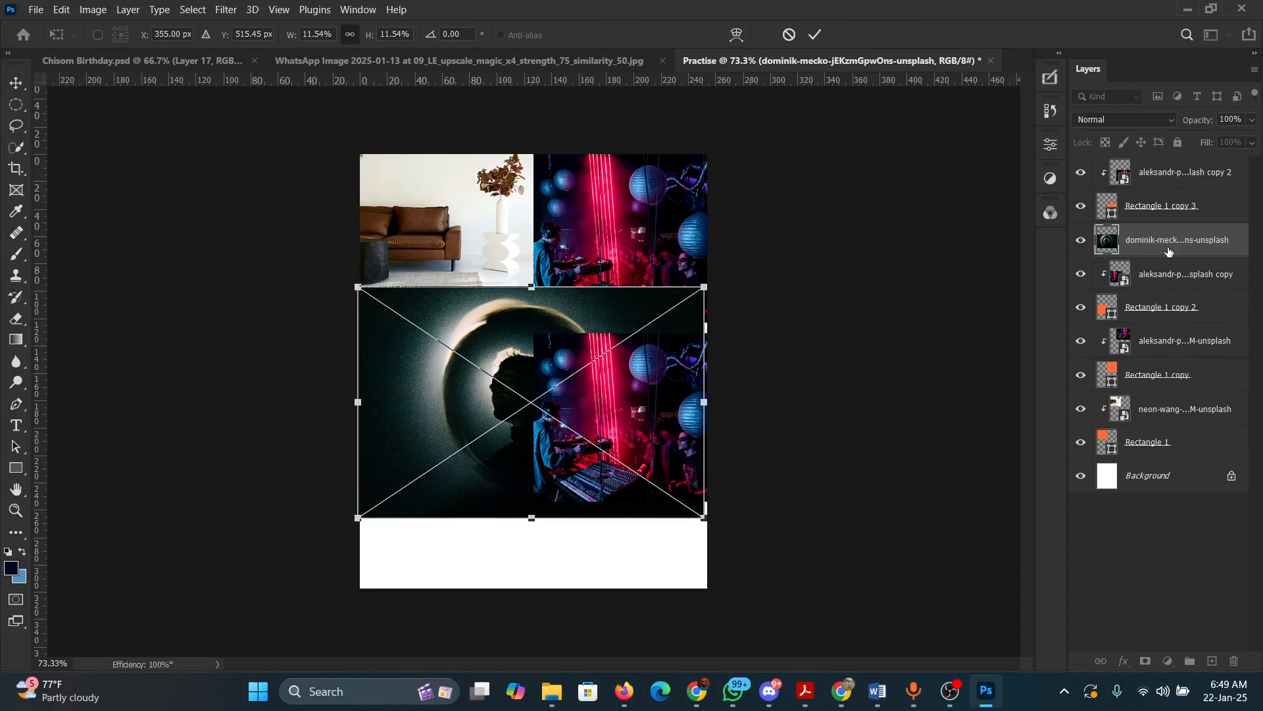
key("Return")
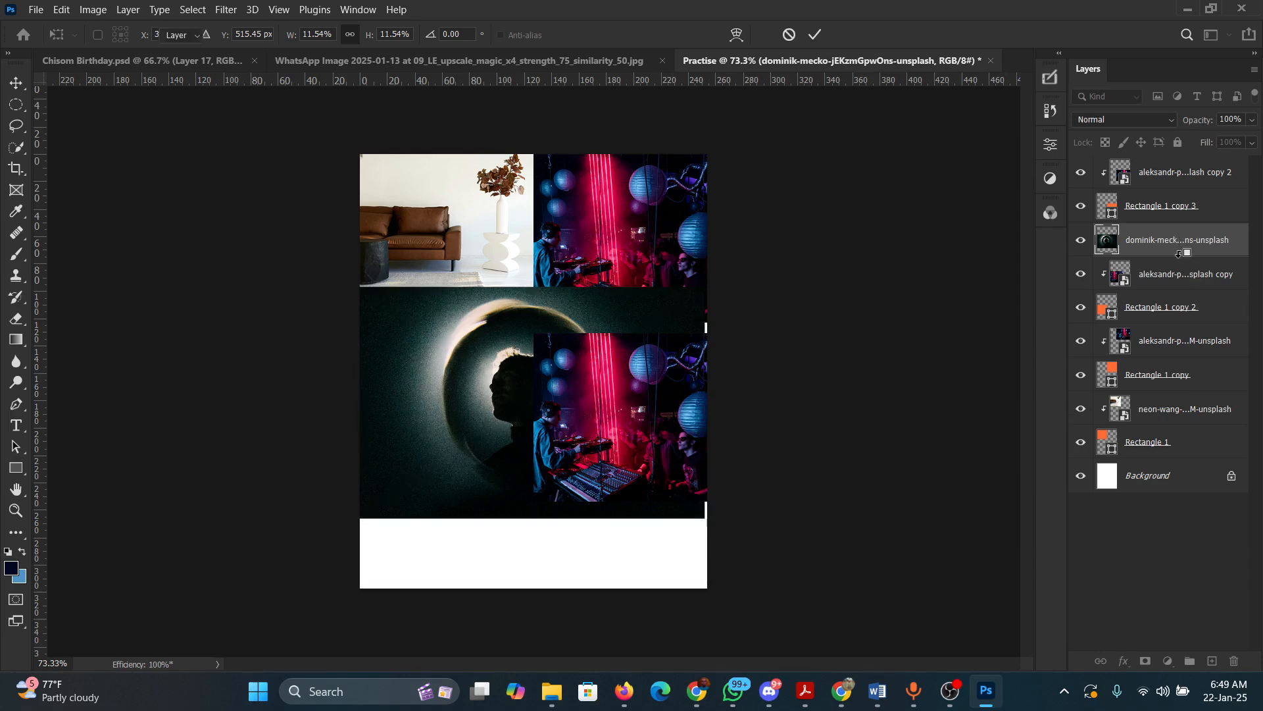
left_click(1180, 258, "alt")
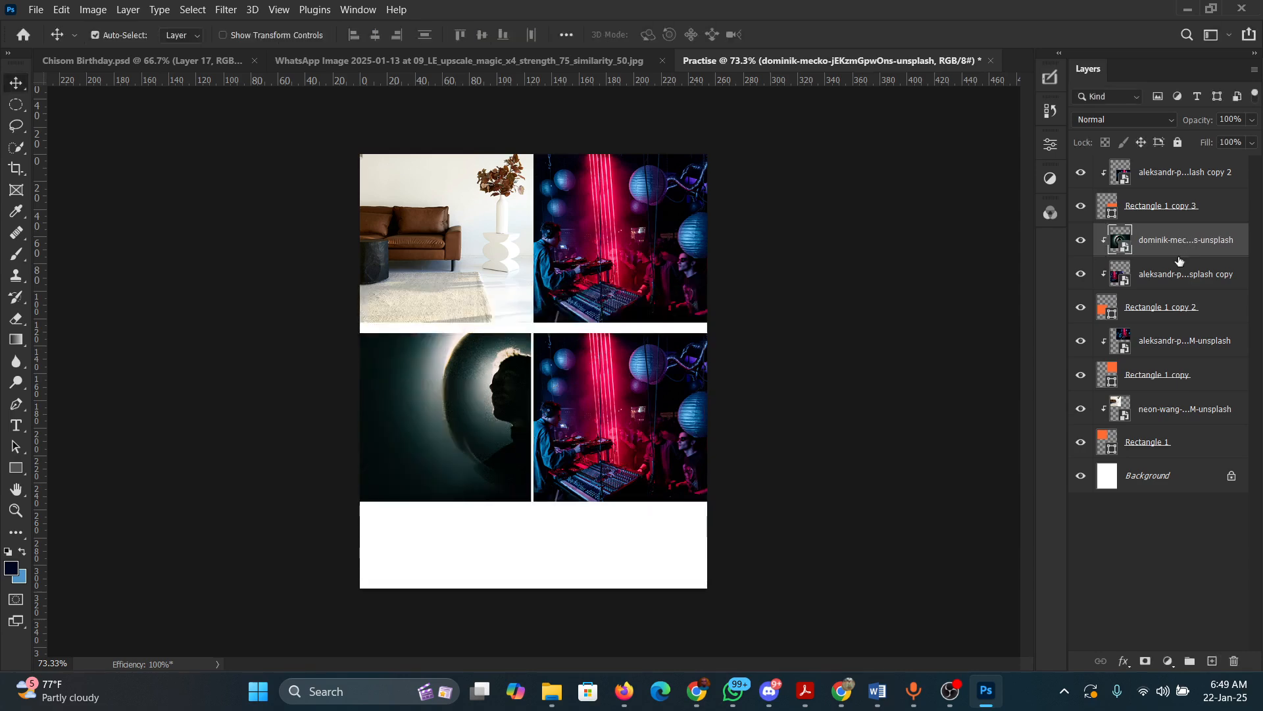
- Delete the nightclub photo copy hidden beneath the silhouette photo in the lower-left rectangle
left_click(1145, 281)
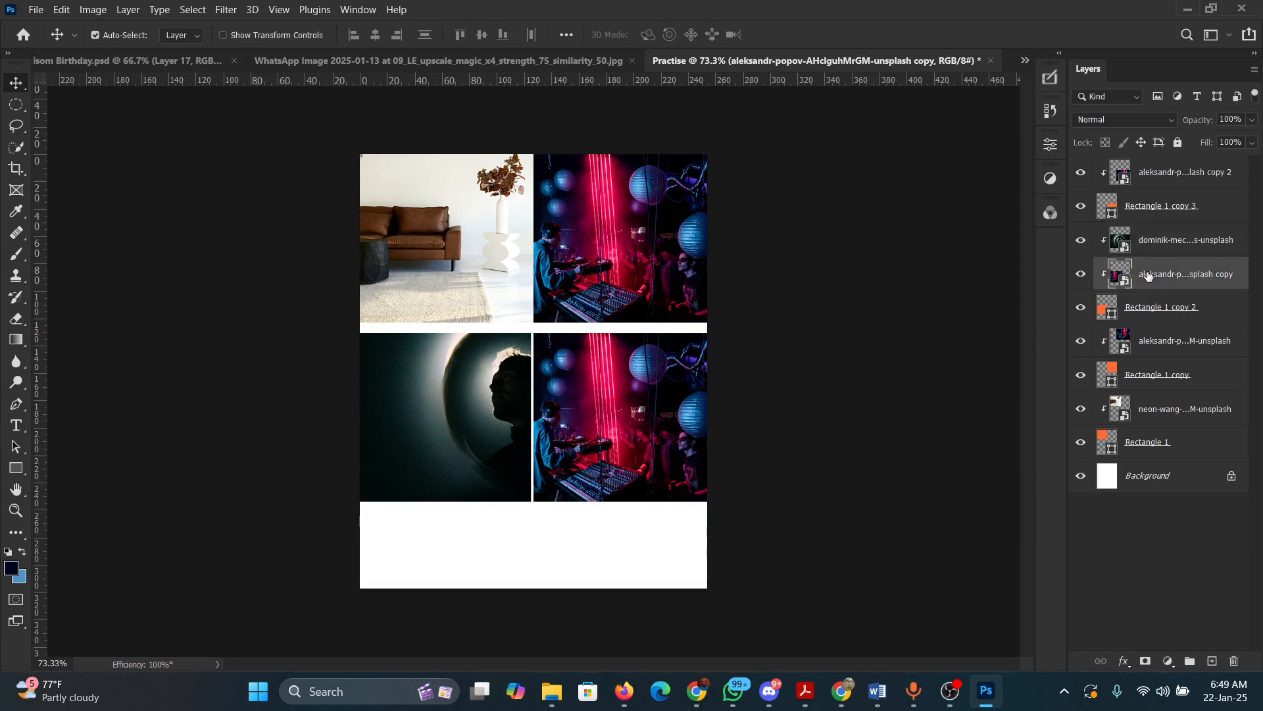
left_click(1081, 275)
left_click(1081, 275)
key("Delete")
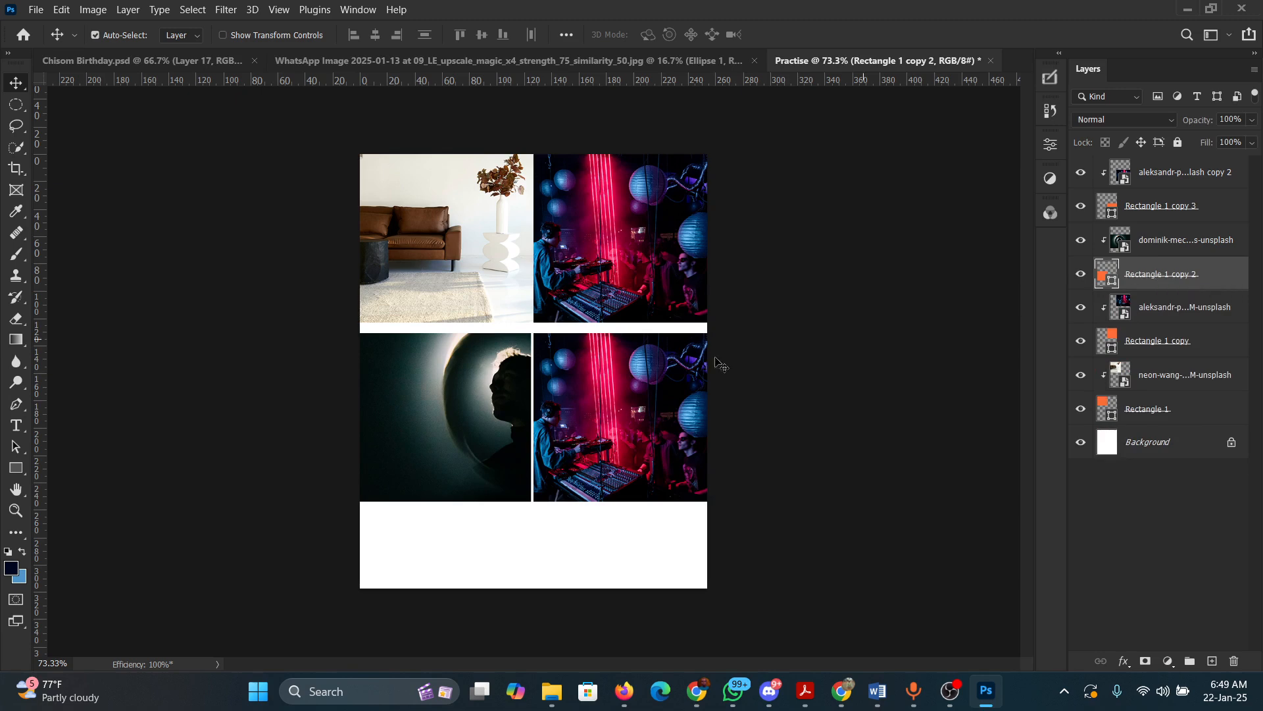
- Place the portrait-format Unsplash silhouette photo as an embedded layer above the lower-right nightclub copy
left_click(618, 393)
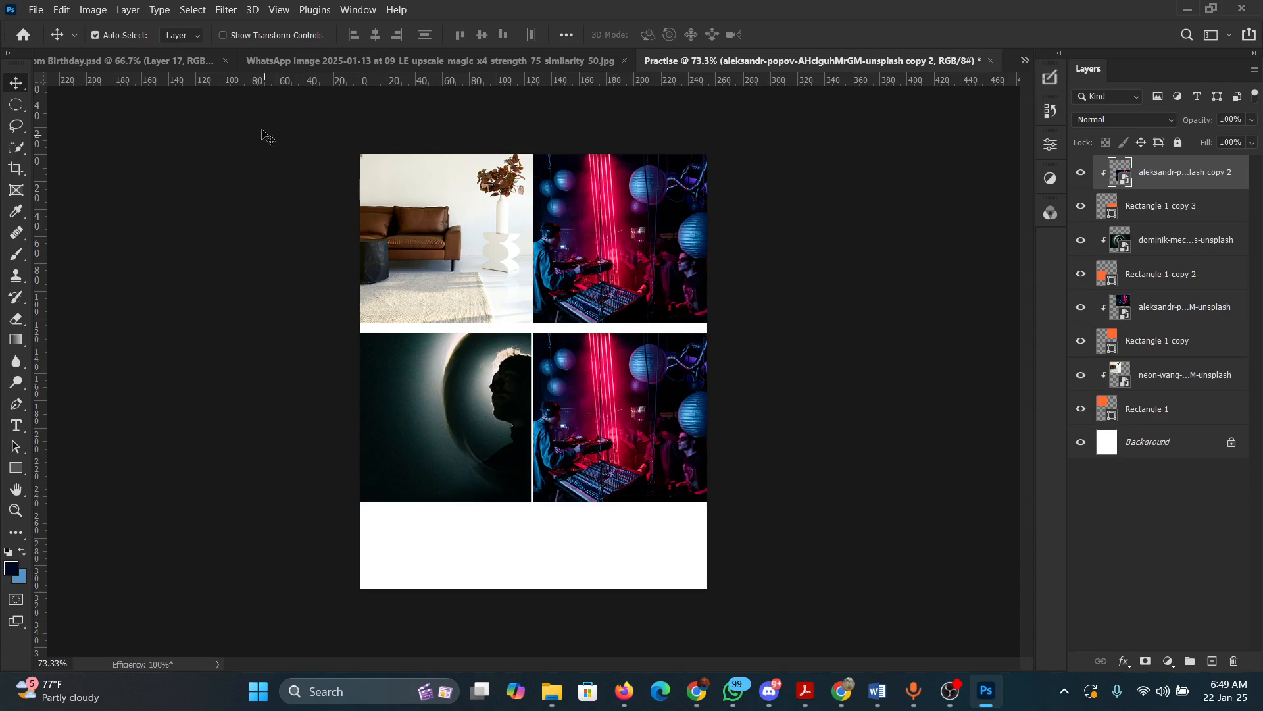
key("ctrl+n")
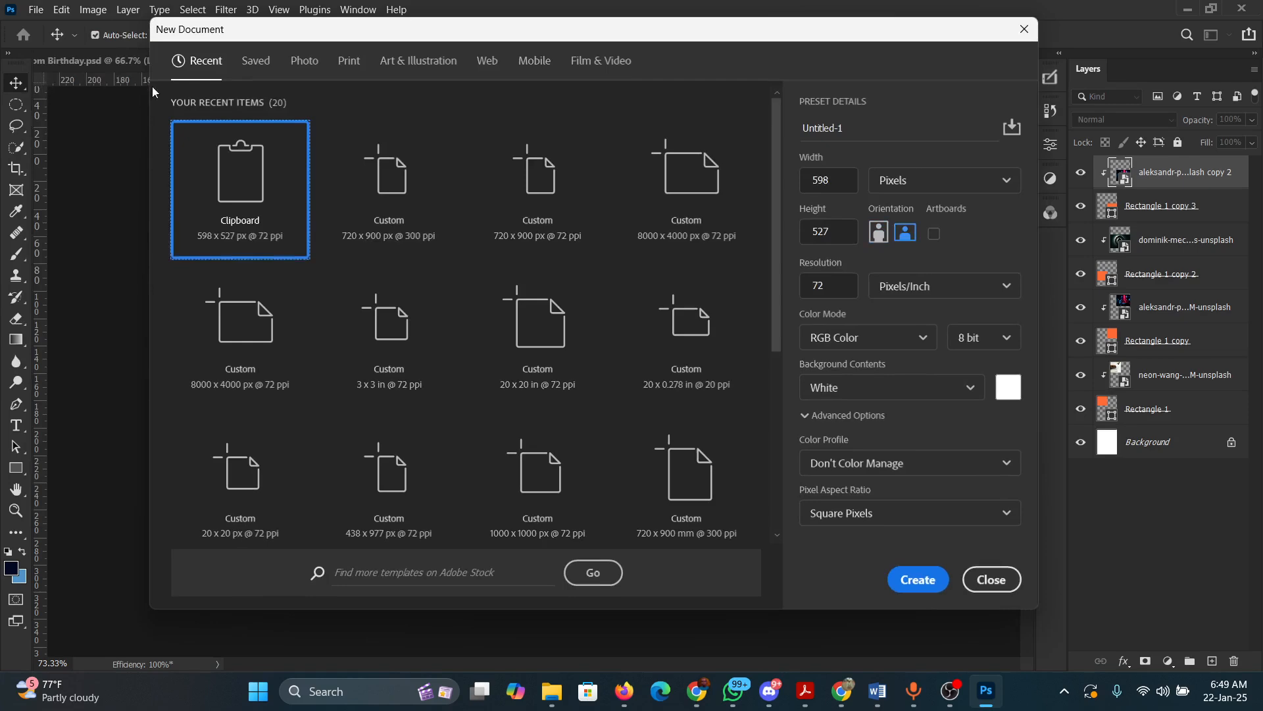
left_click(995, 582)
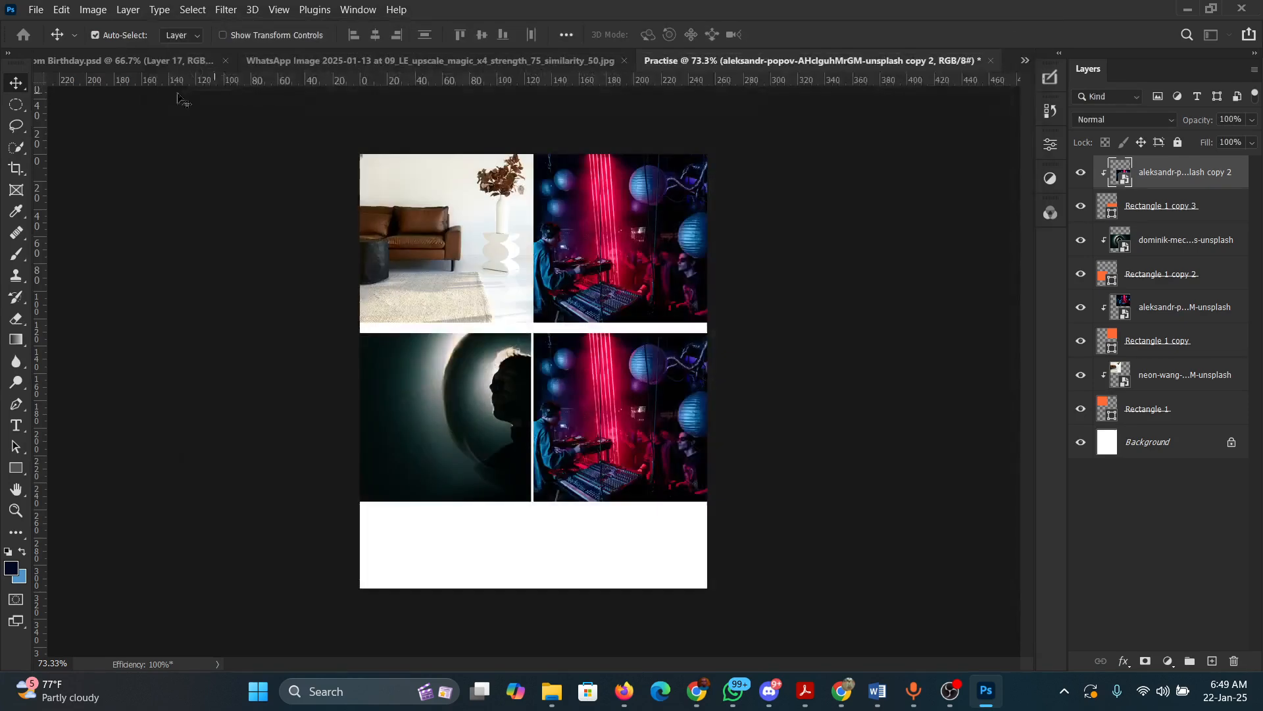
left_click(33, 10)
left_click(98, 335)
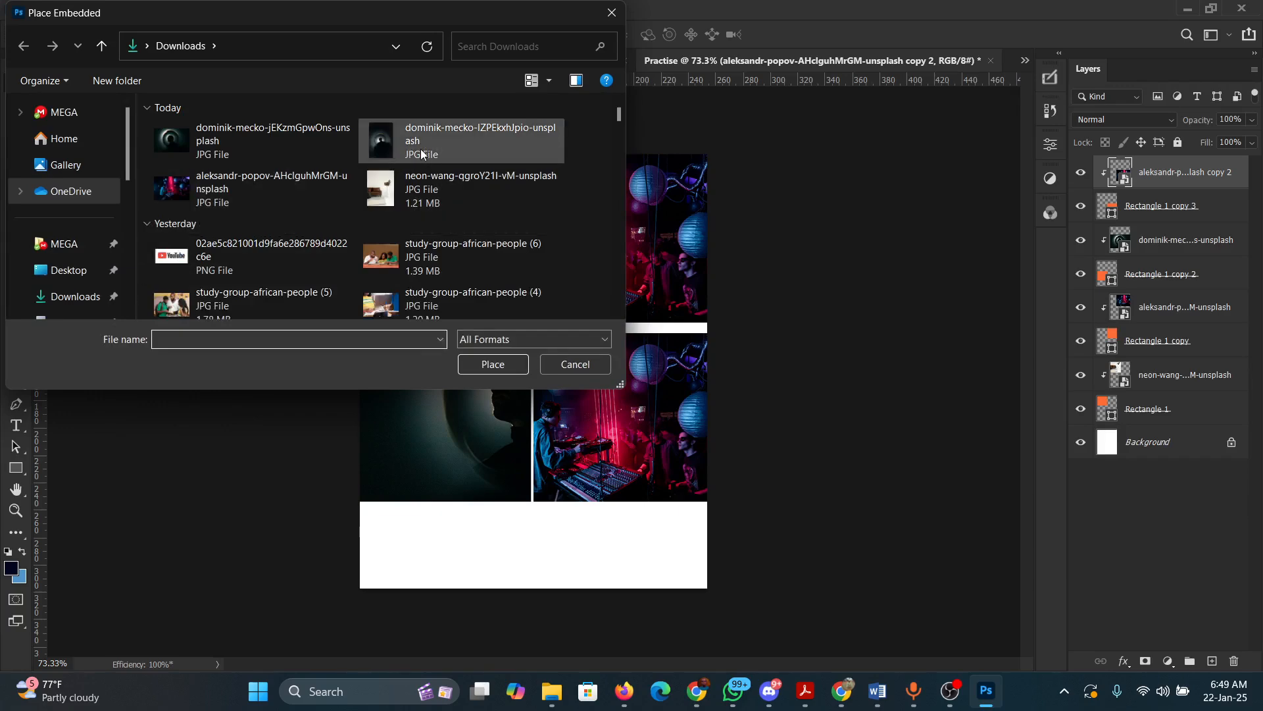
left_click(418, 151)
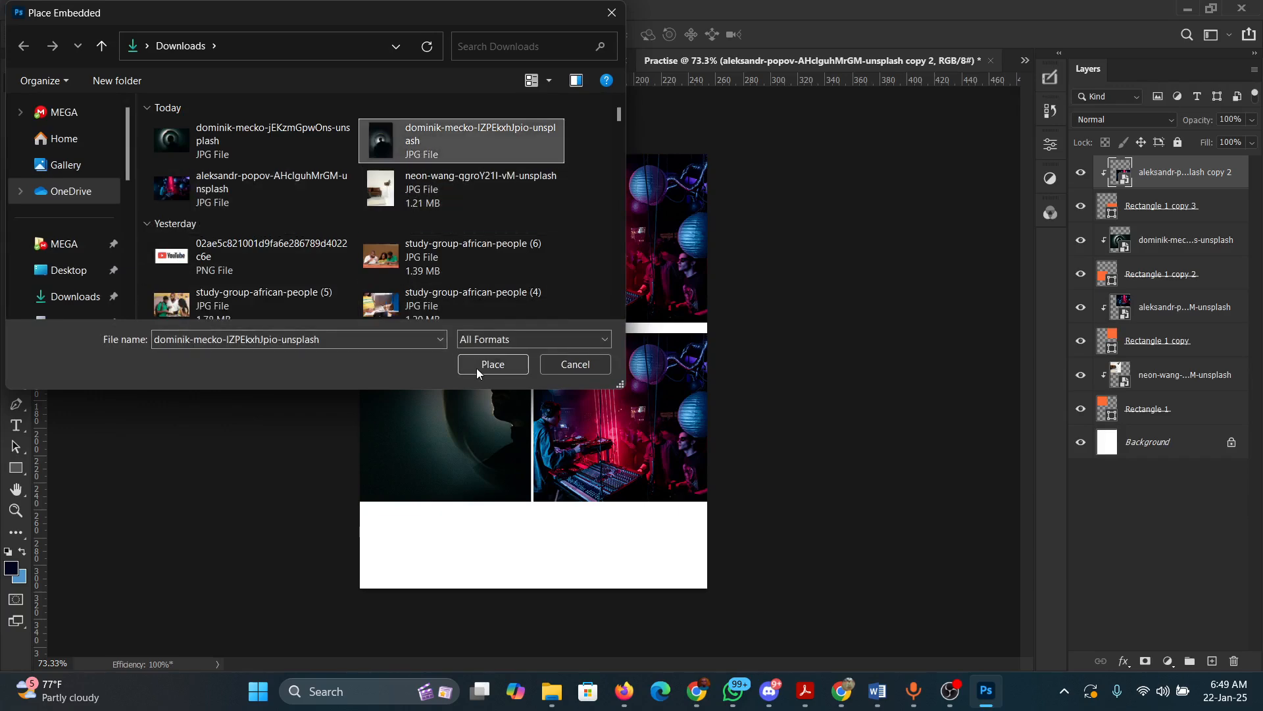
left_click(496, 368)
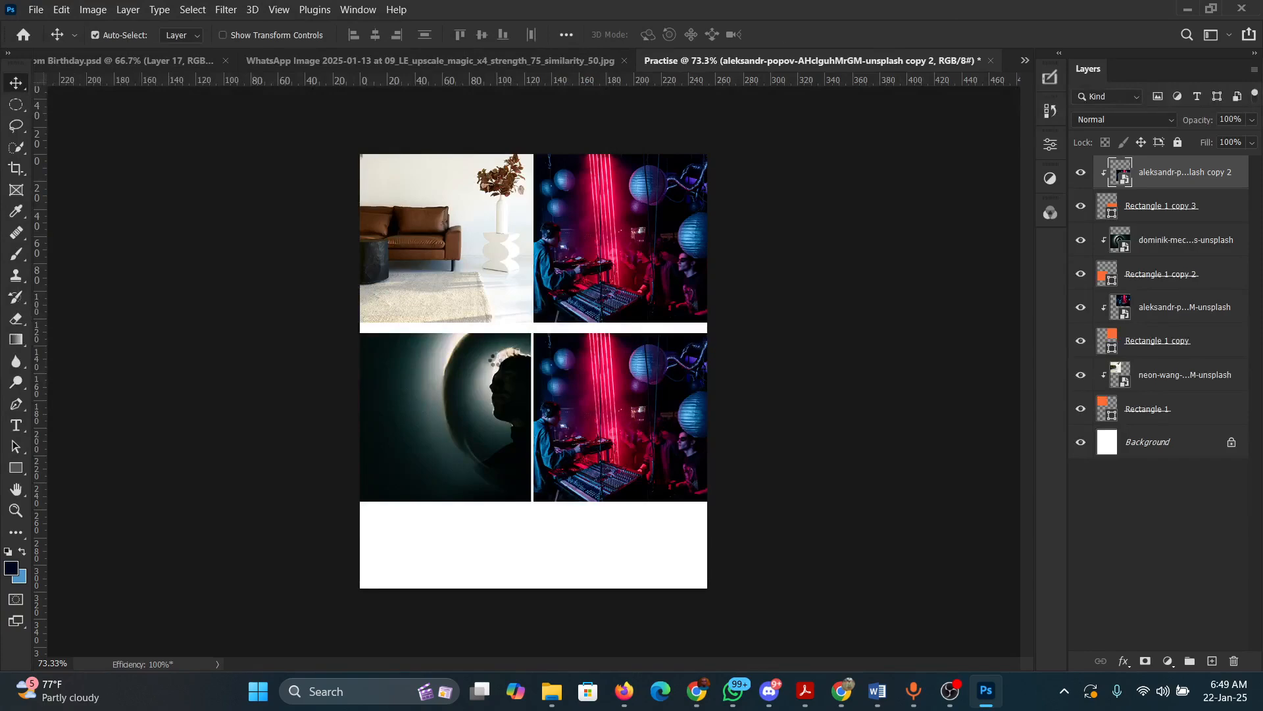
- Position the portrait silhouette photo over the lower-right cell and clip it into that rectangle
left_click_drag(567, 284, 631, 315)
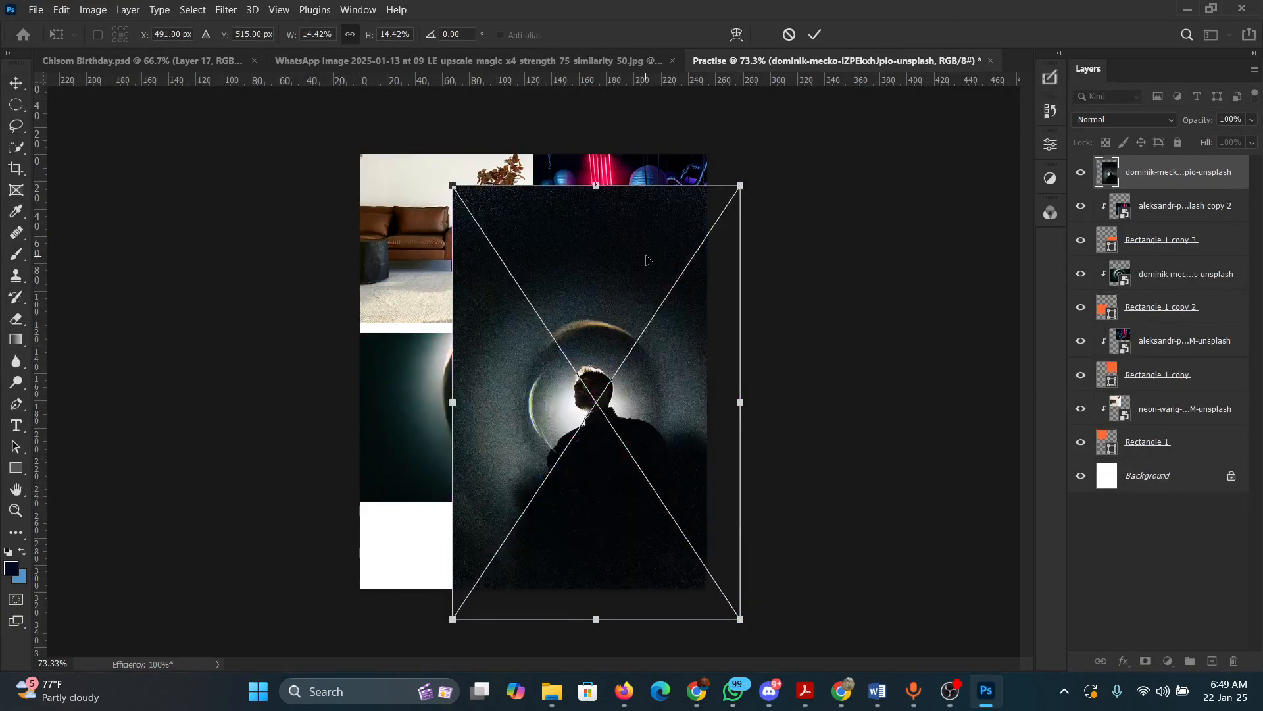
left_click_drag(646, 260, 645, 250)
left_click(816, 35)
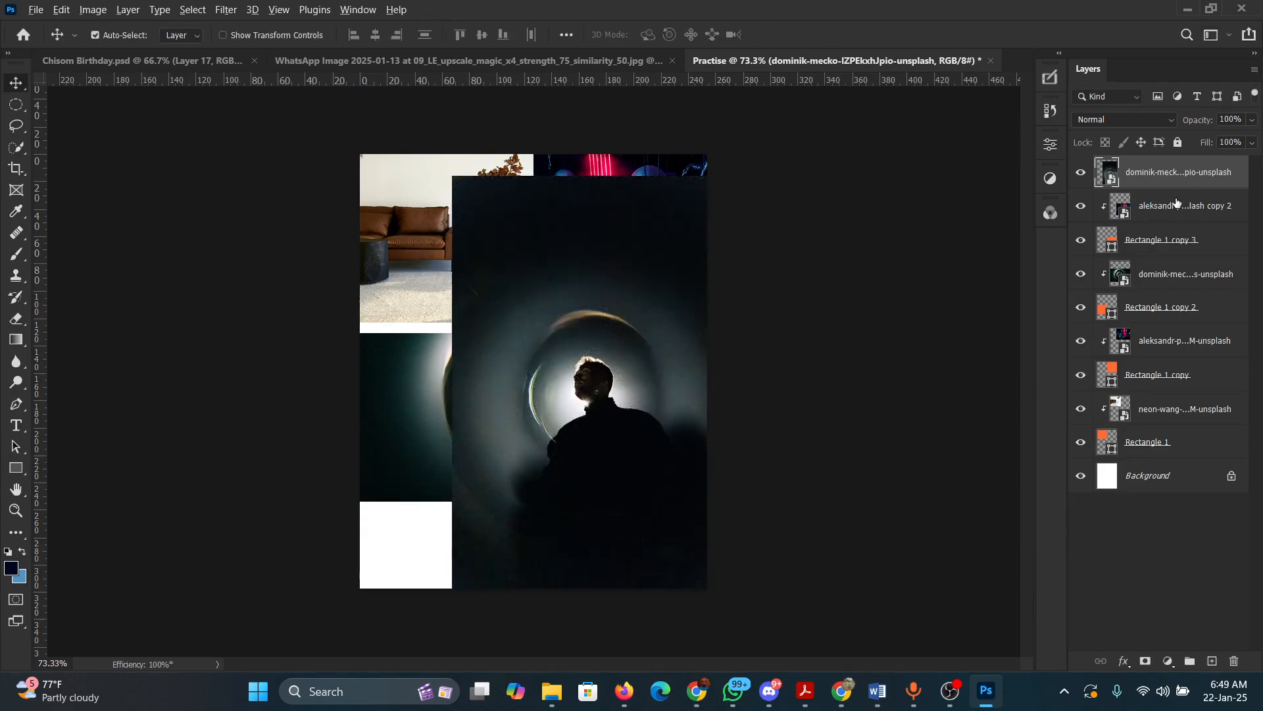
left_click_drag(1177, 202, 1178, 186)
left_click(1178, 186, "alt")
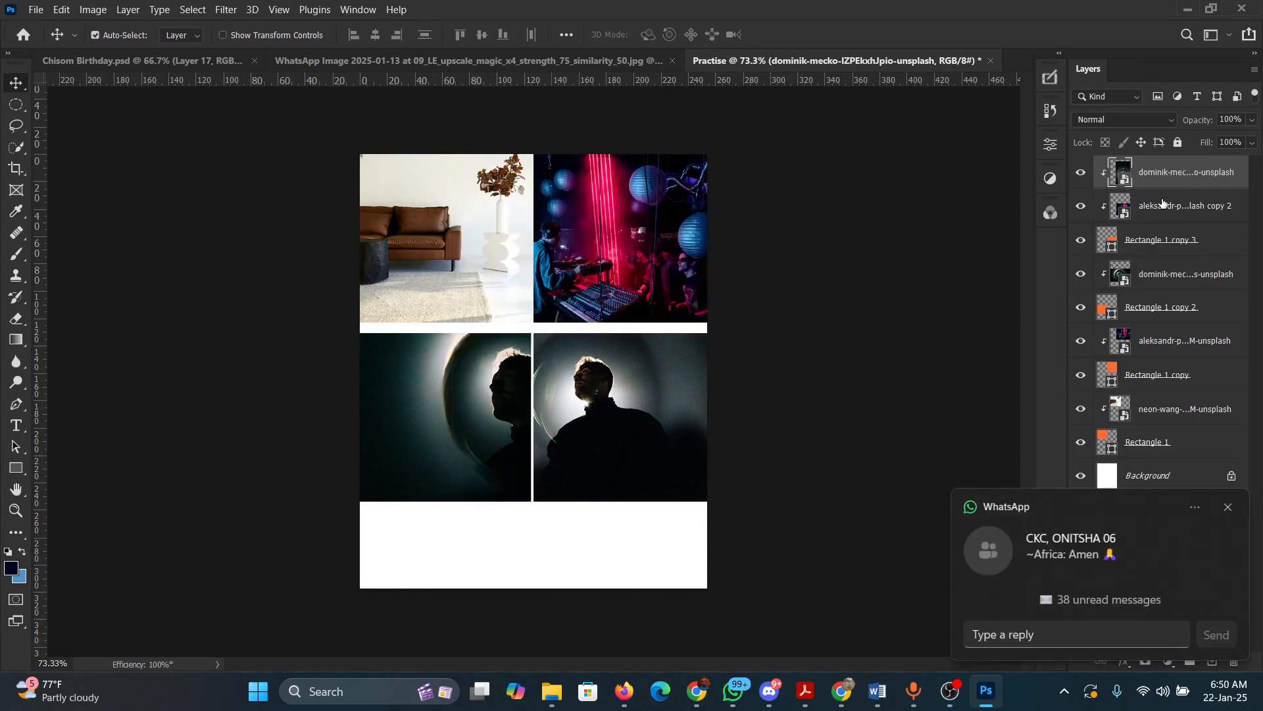
- Delete the nightclub copy beneath the lower-right silhouette photo and release the silhouette photo's clipping mask
left_click(1164, 207)
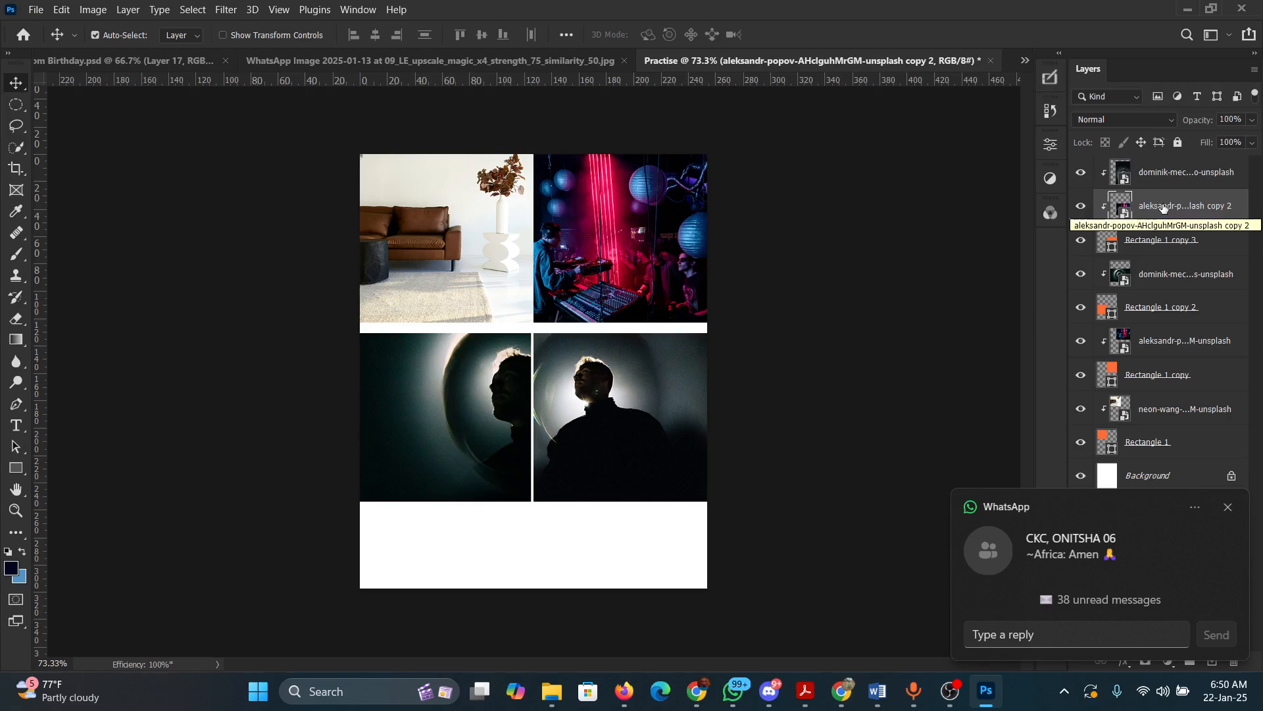
key("Delete")
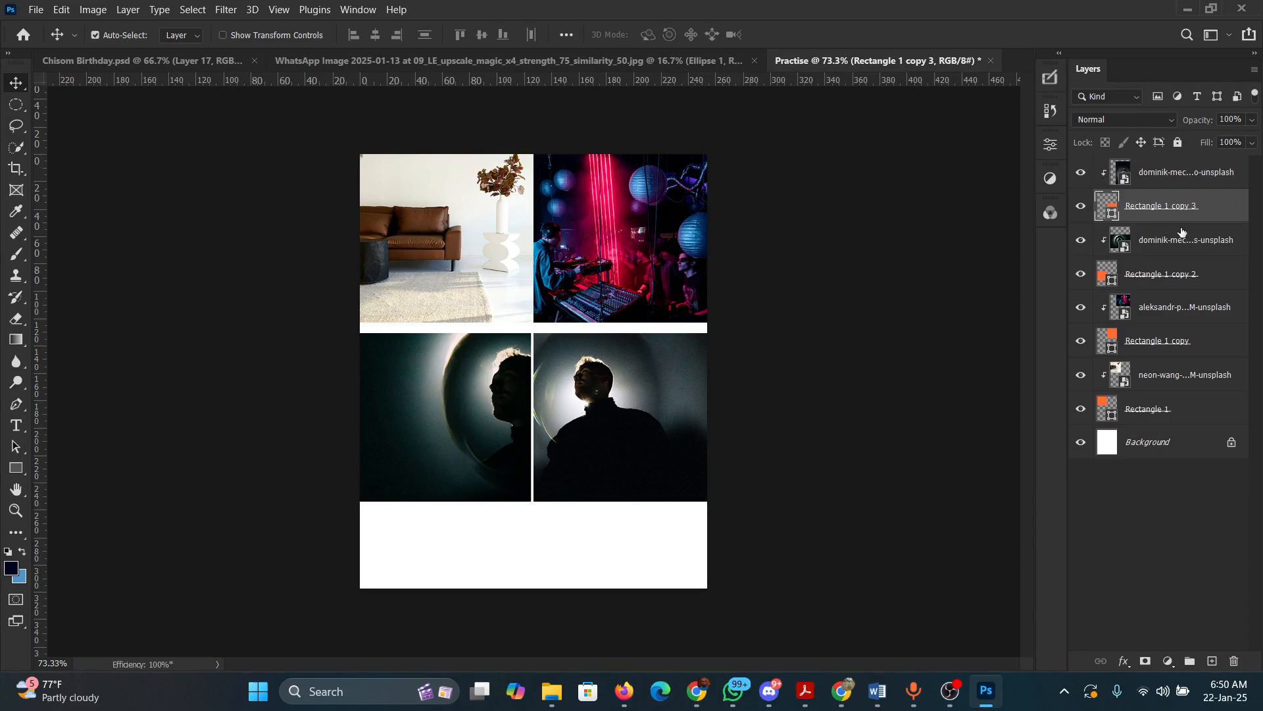
left_click(1182, 189, "alt")
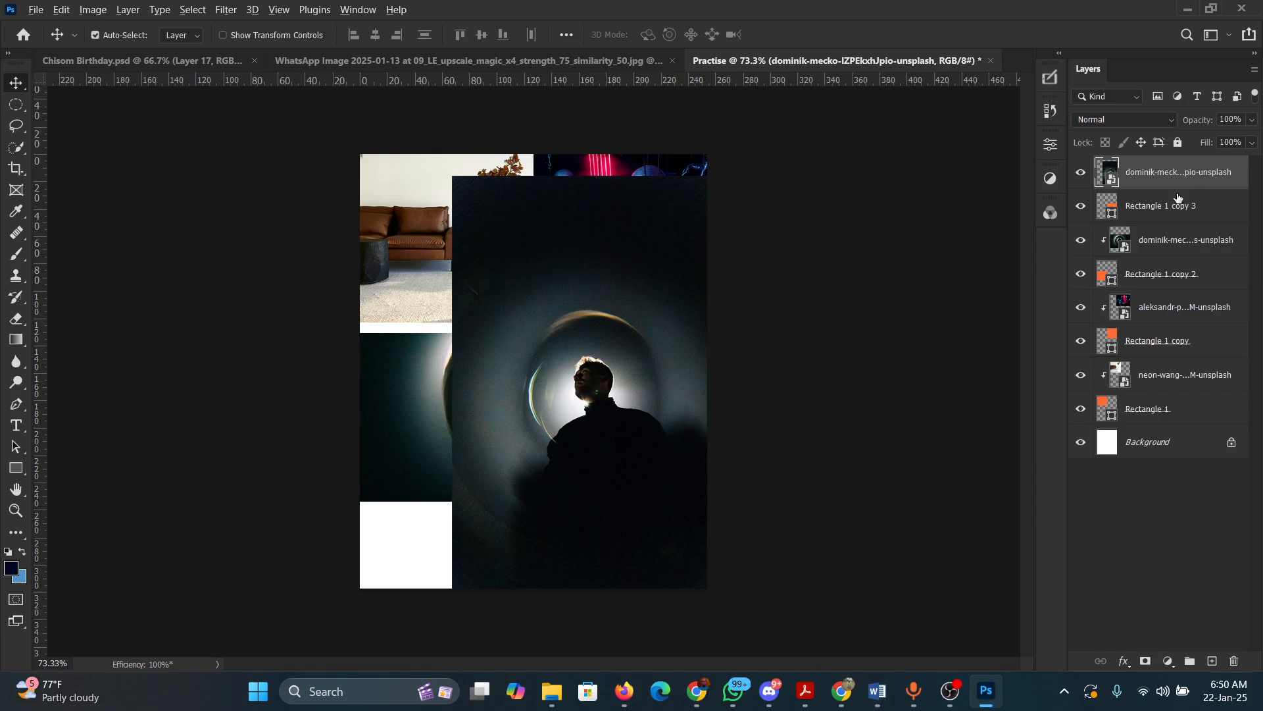
- Clip the portrait silhouette photo into the lower-right rectangle and draw a white circle about 113 mm wide where the four photos meet
left_click(1180, 193, "alt")
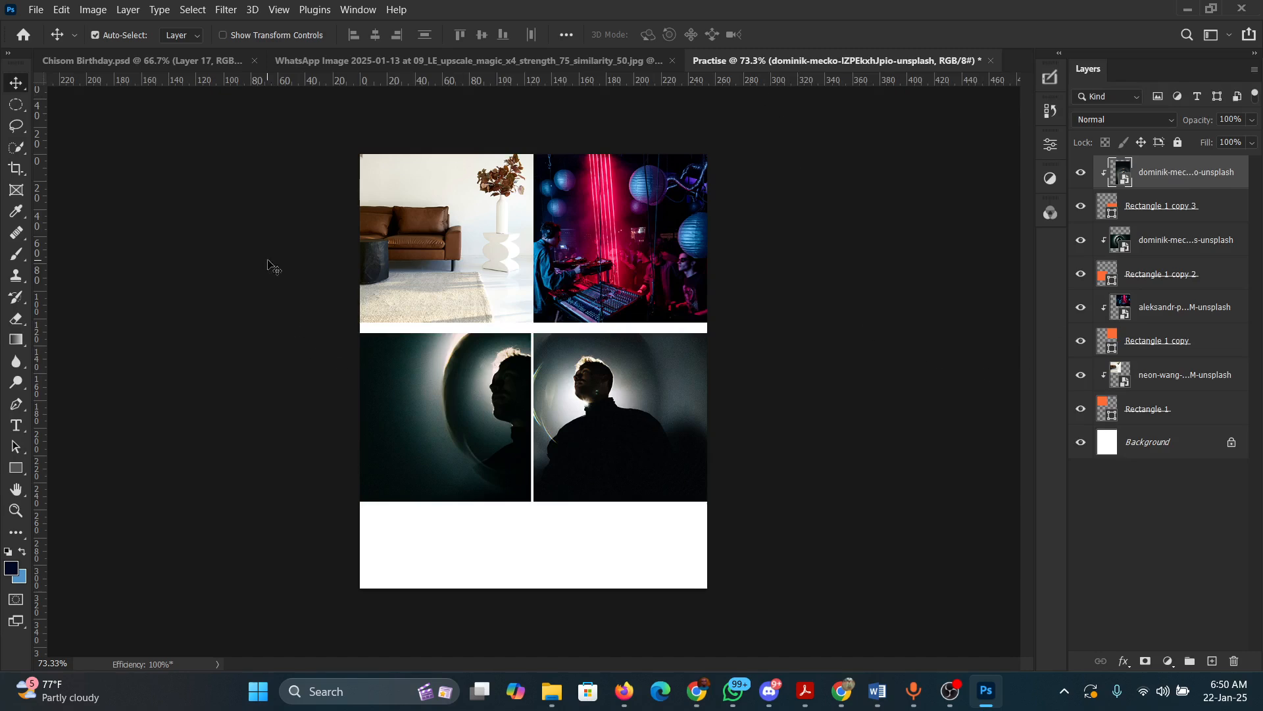
right_click(17, 469)
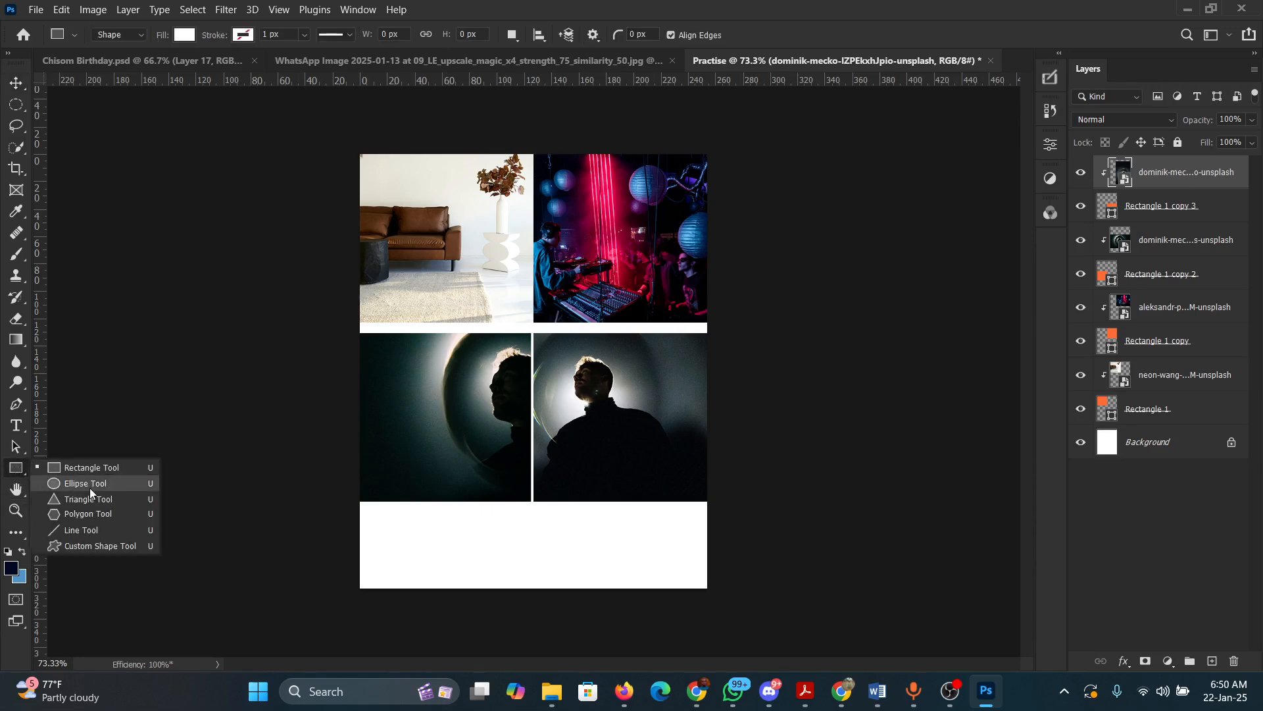
left_click(150, 483)
left_click_drag(451, 273, 613, 427)
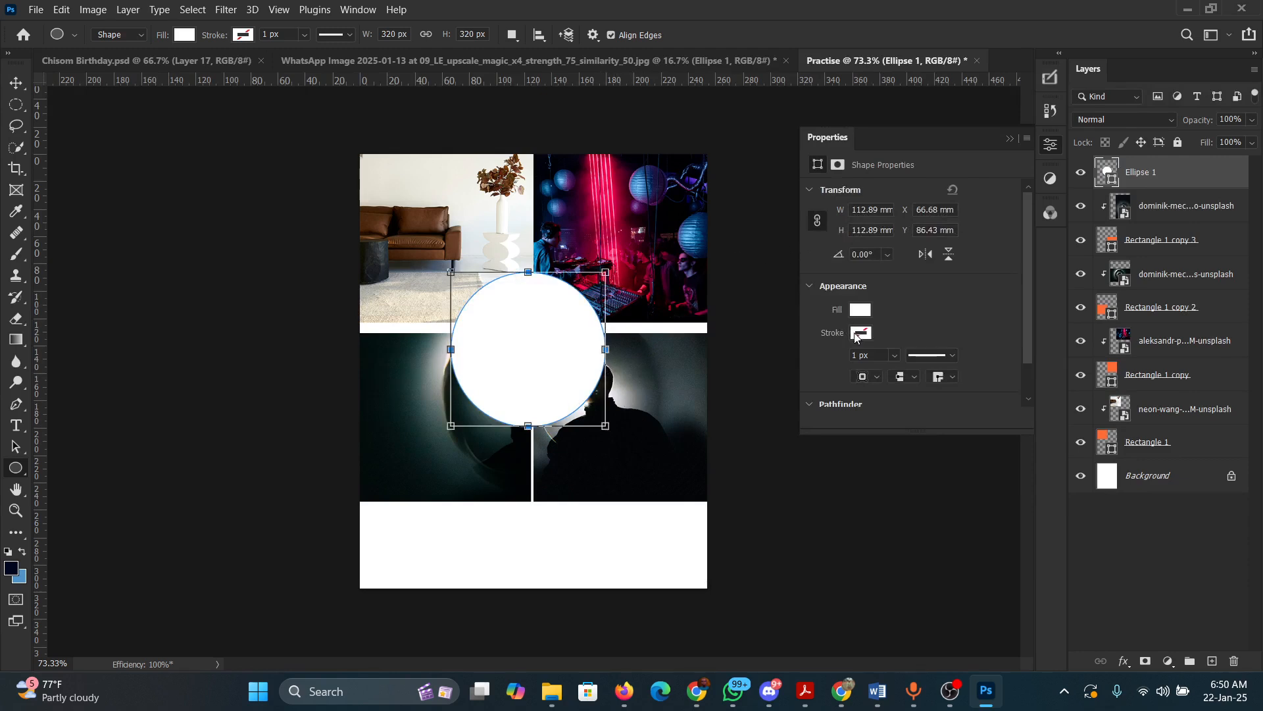
- Give the circle an off-white #fffaf8 stroke with a width of 13.4 px
left_click(859, 334)
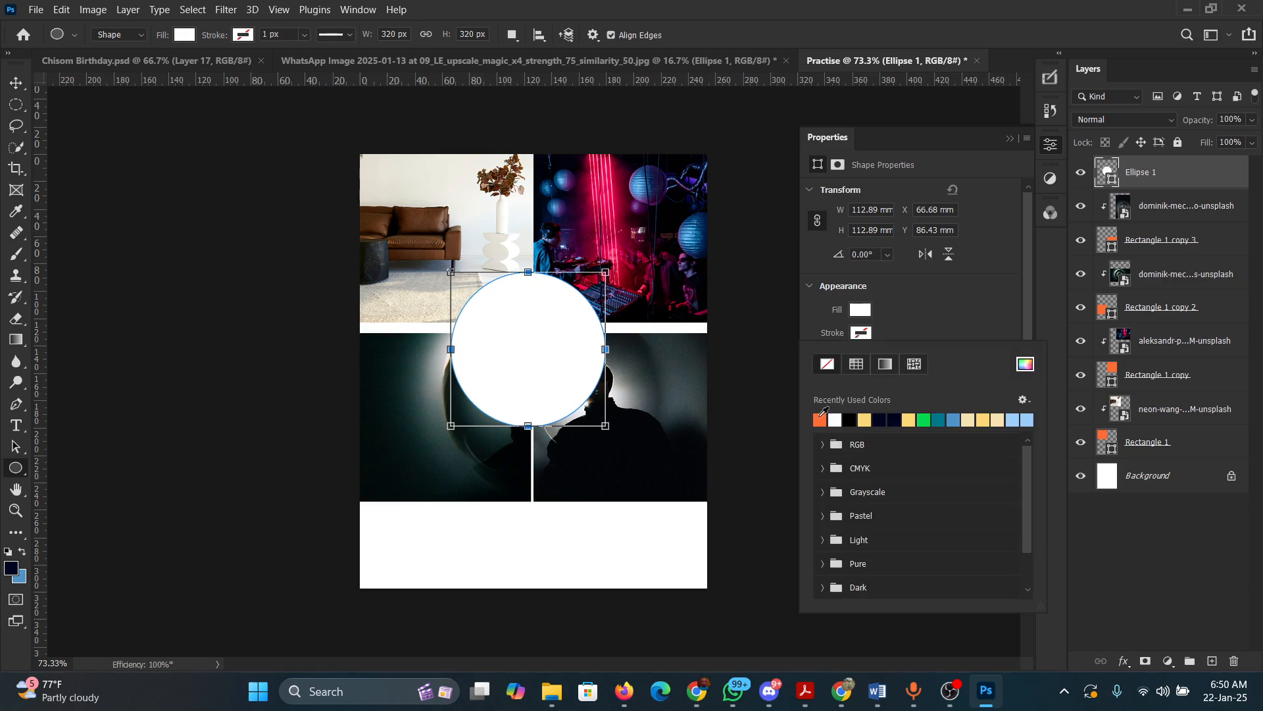
left_click(821, 419)
left_click(1025, 364)
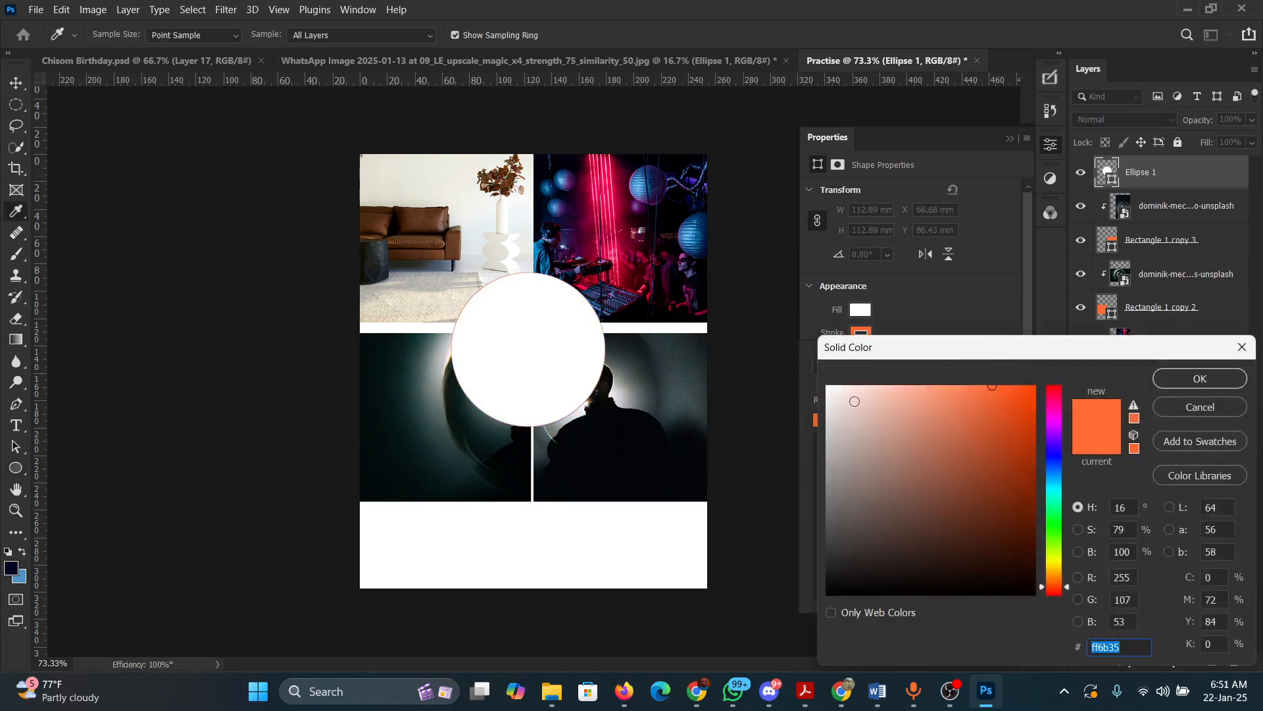
left_click_drag(854, 401, 832, 386)
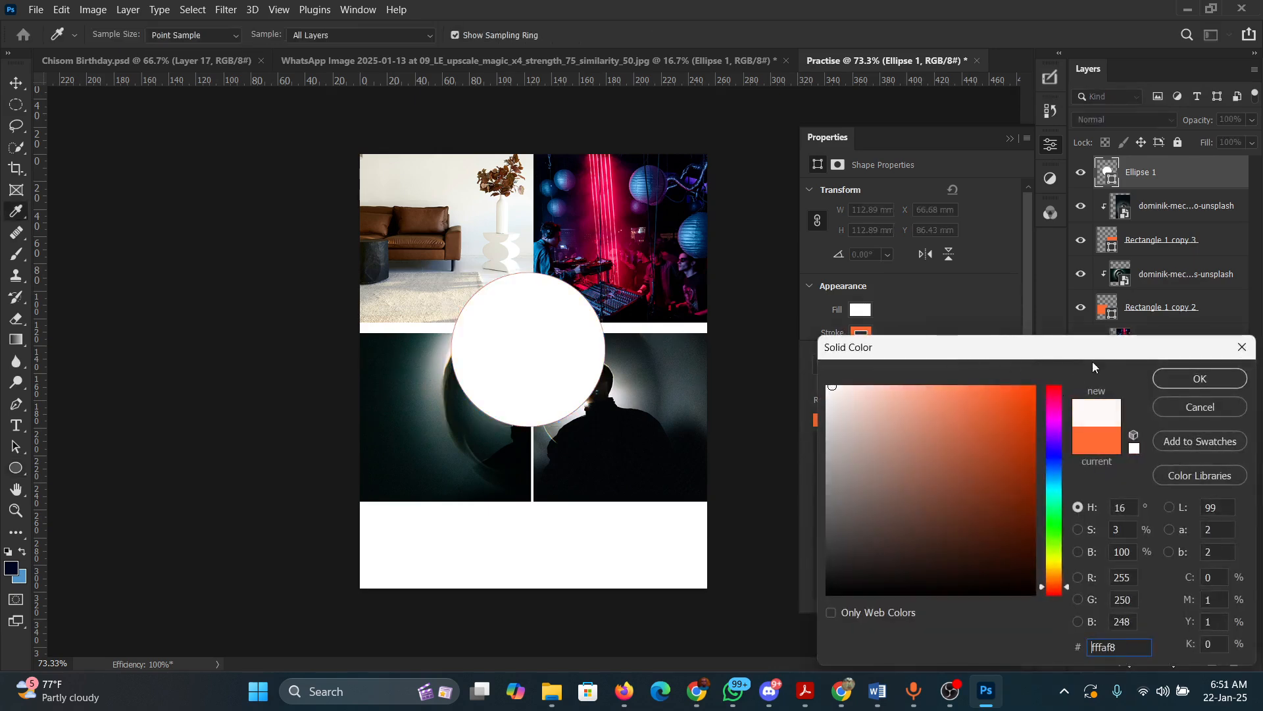
left_click(1187, 378)
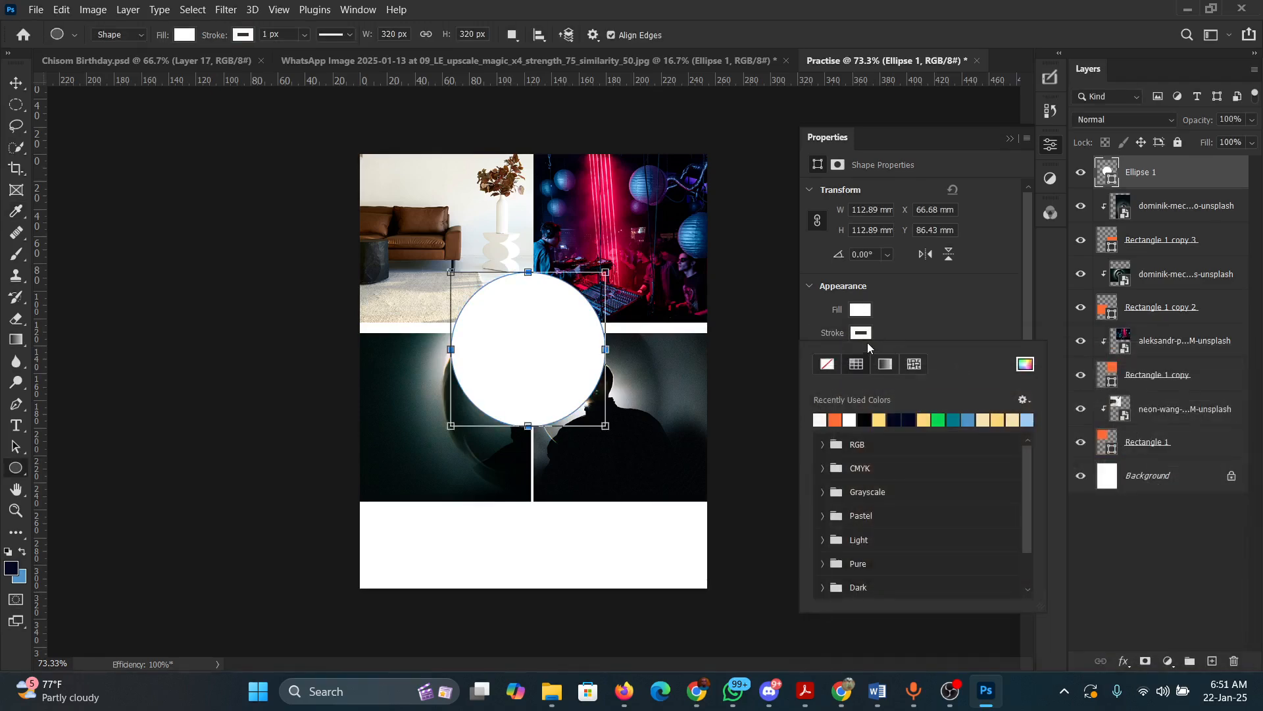
left_click(899, 326)
left_click(892, 357)
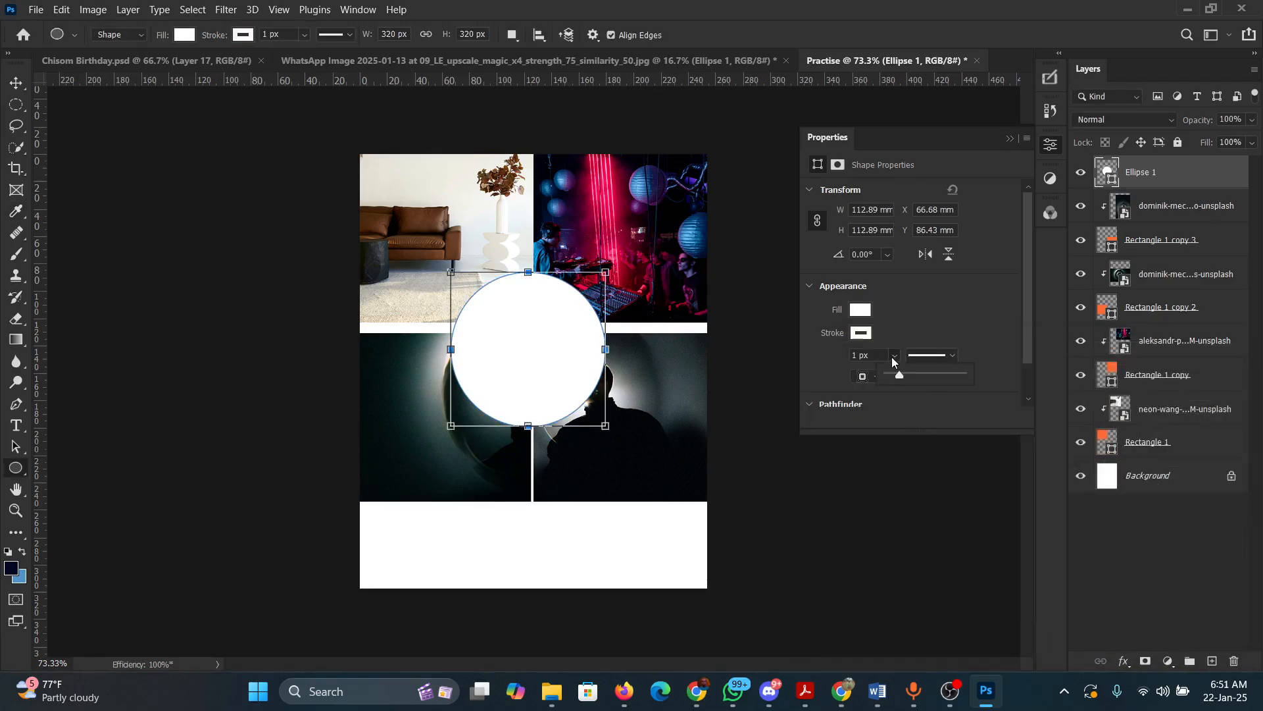
left_click_drag(897, 373, 916, 376)
- Place the Backdrop With Illumination Of Red Spotlights image as an embedded layer and clip it into the circle
left_click(41, 11)
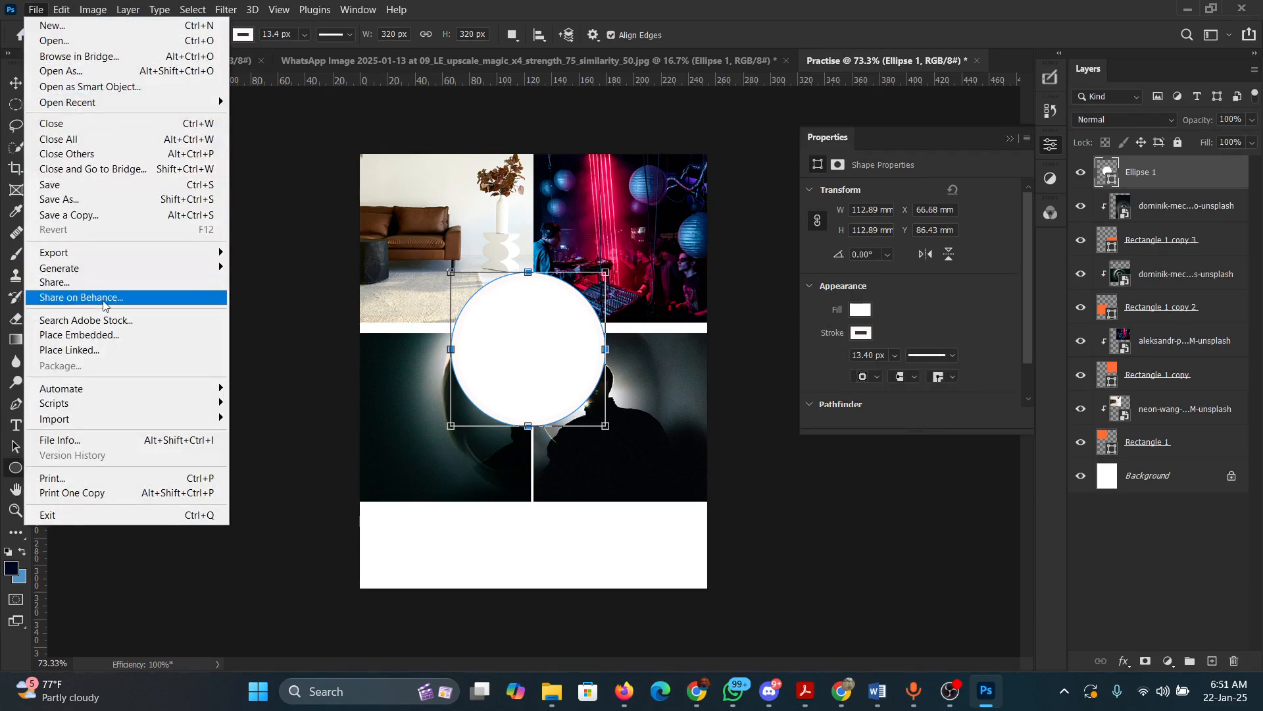
left_click(105, 334)
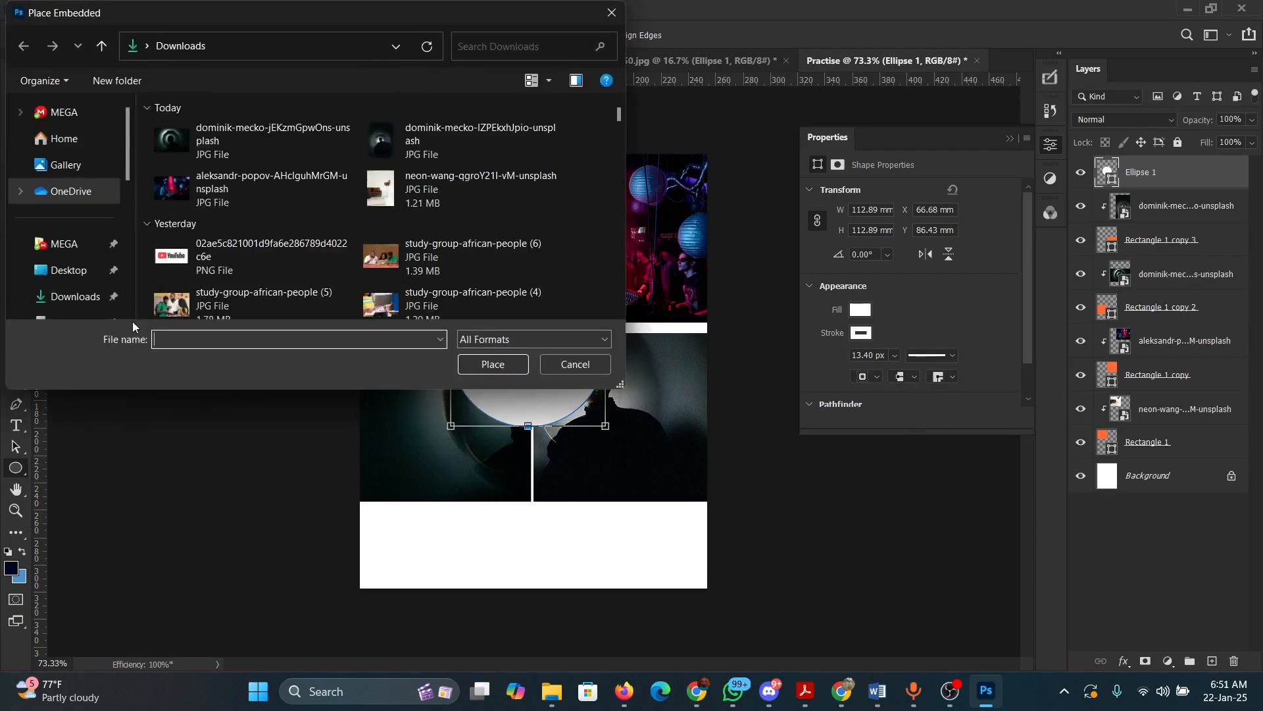
scroll(235, 200, "down", 2)
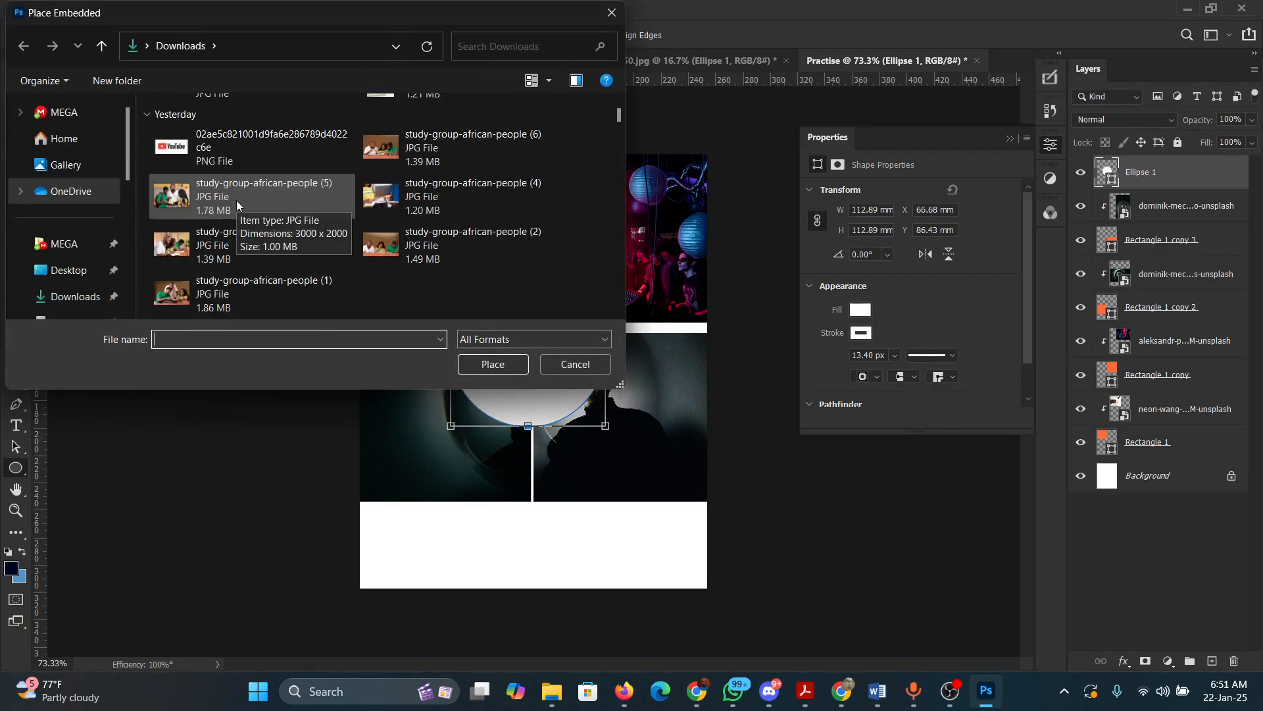
scroll(236, 200, "down", 10)
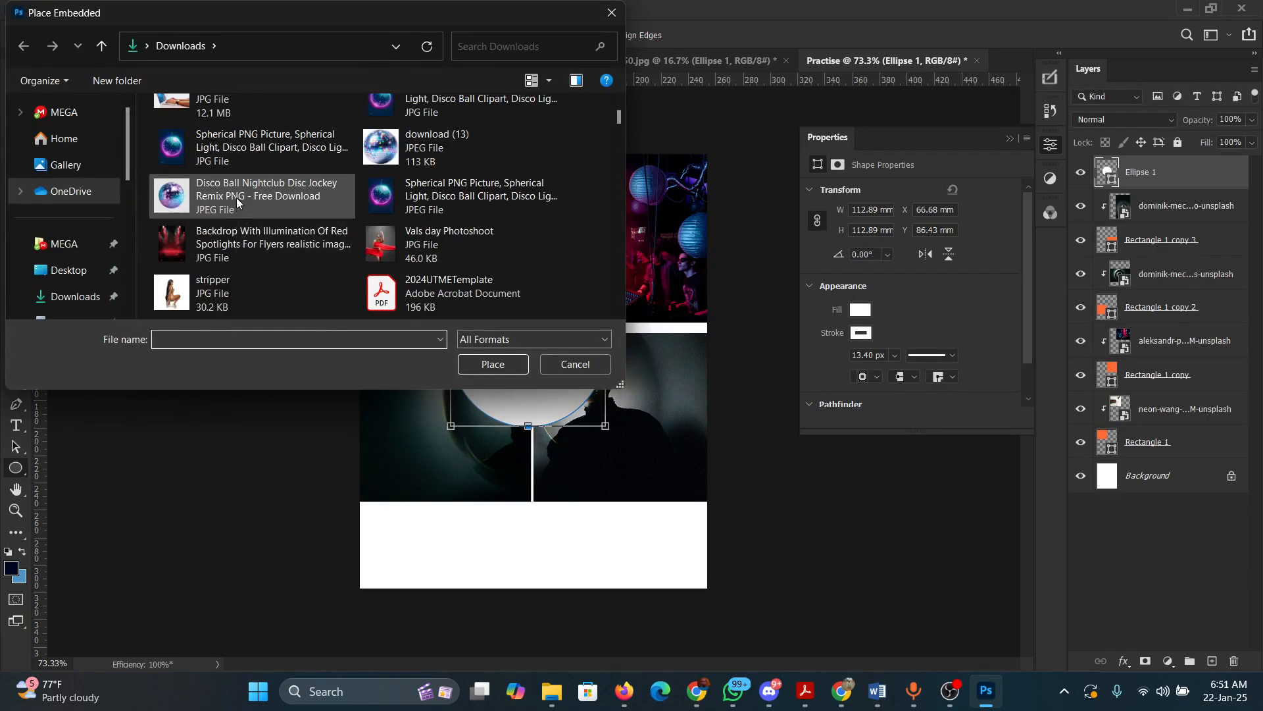
left_click(219, 247)
left_click(504, 368)
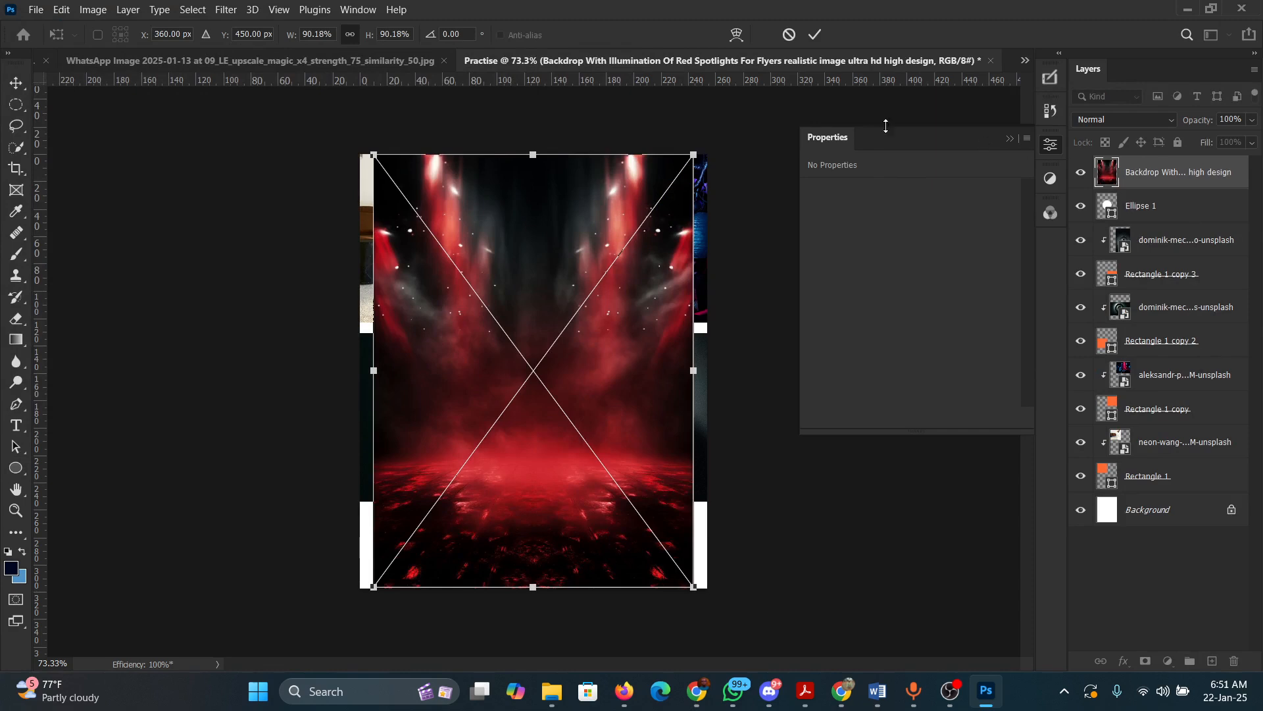
left_click(816, 35)
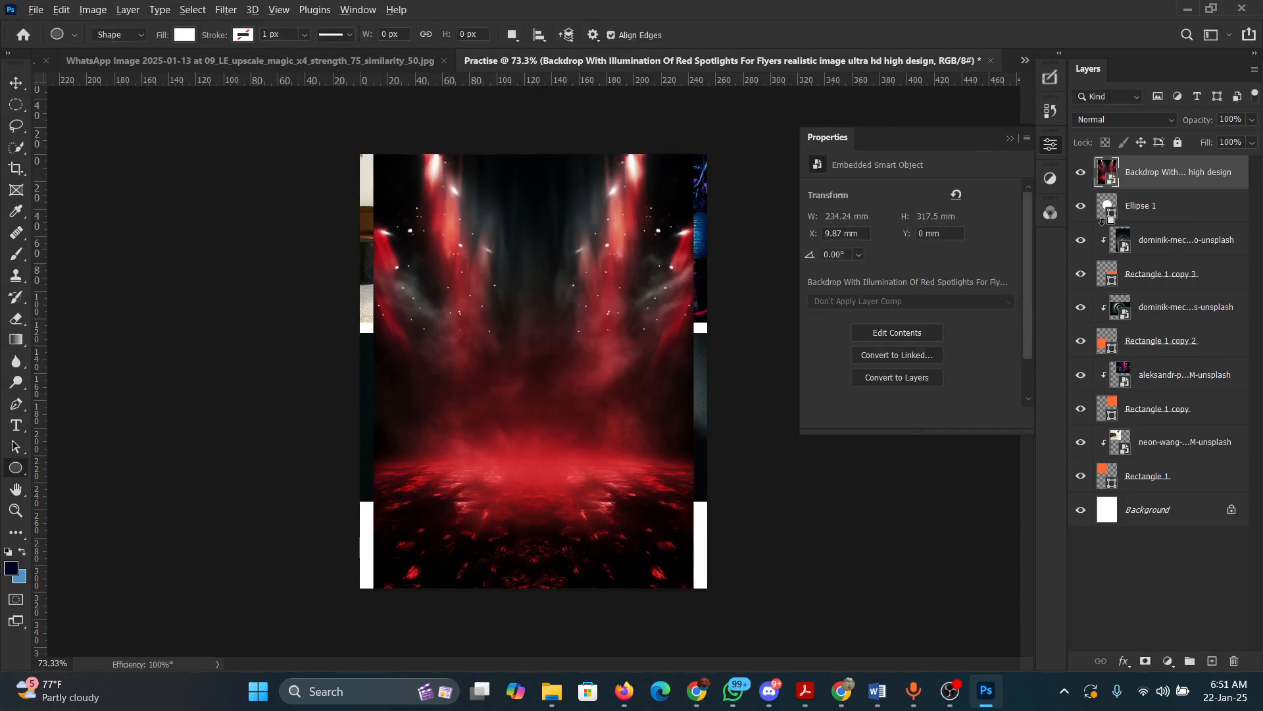
left_click(1158, 189, "alt")
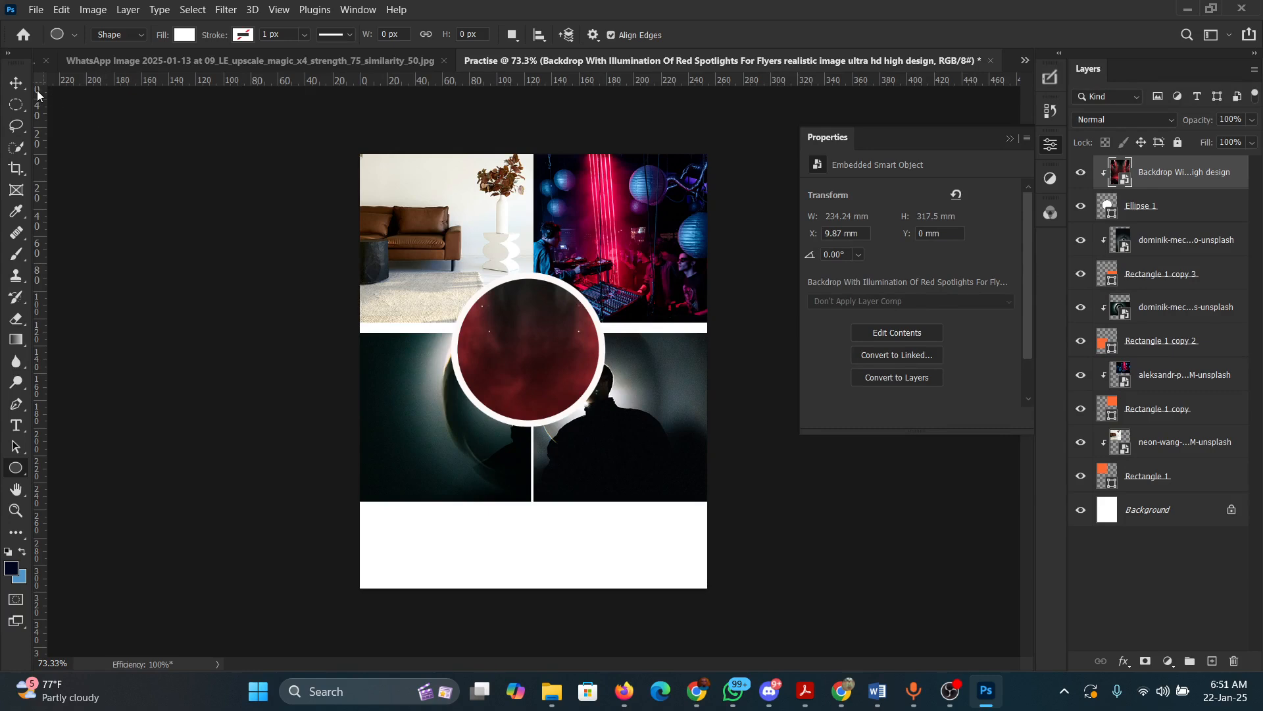
- Draw a white rectangle about 263 by 86 mm over the blank strip below the photo grid
left_click(17, 84)
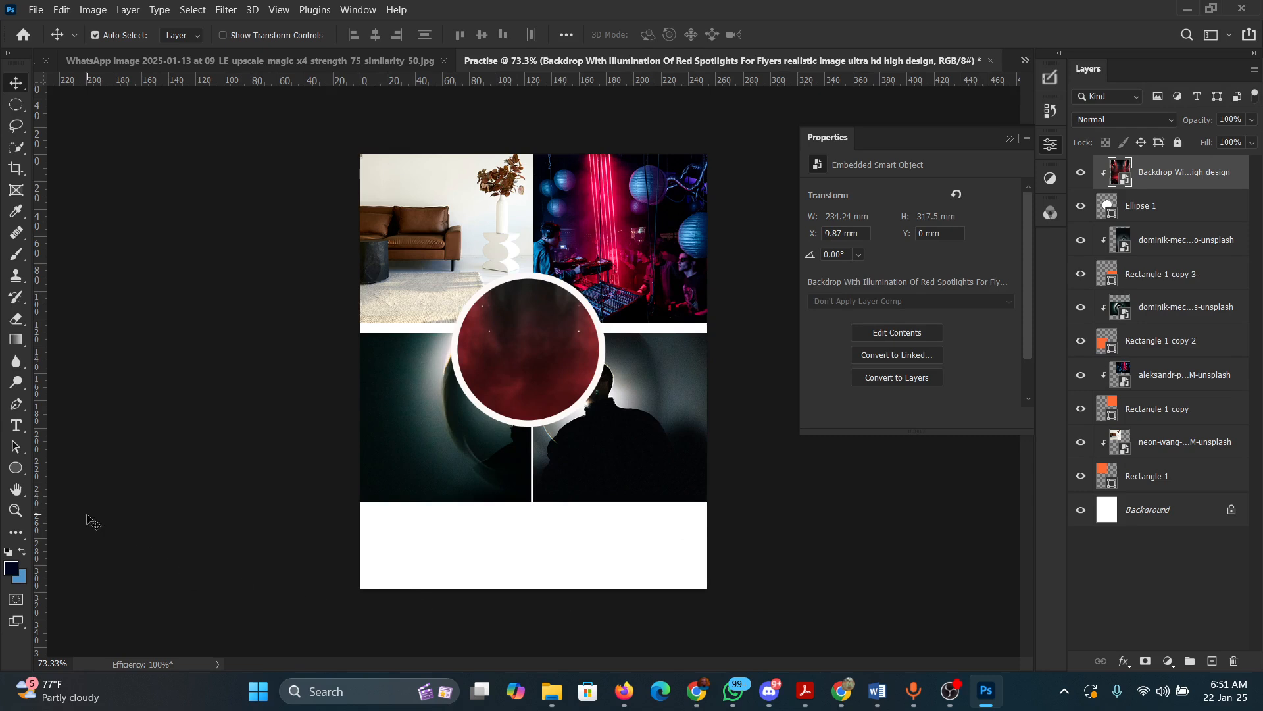
left_click(16, 467)
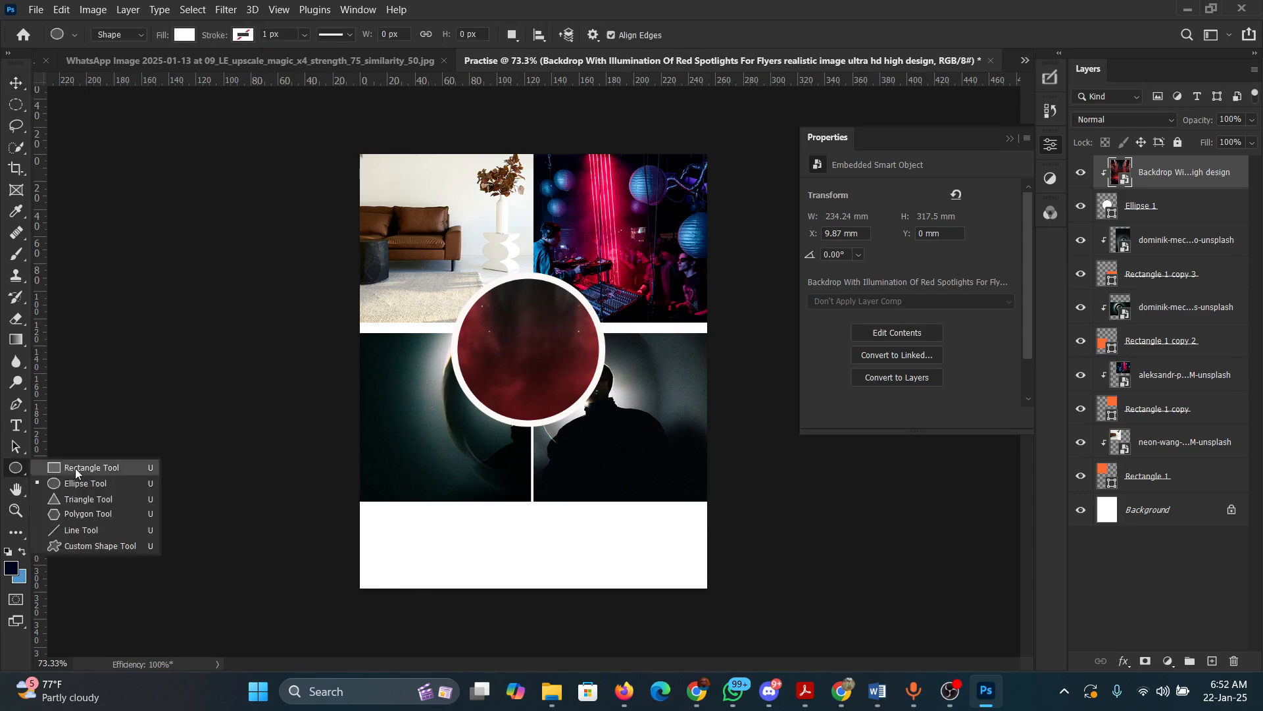
left_click(76, 467)
left_click_drag(360, 501, 719, 616)
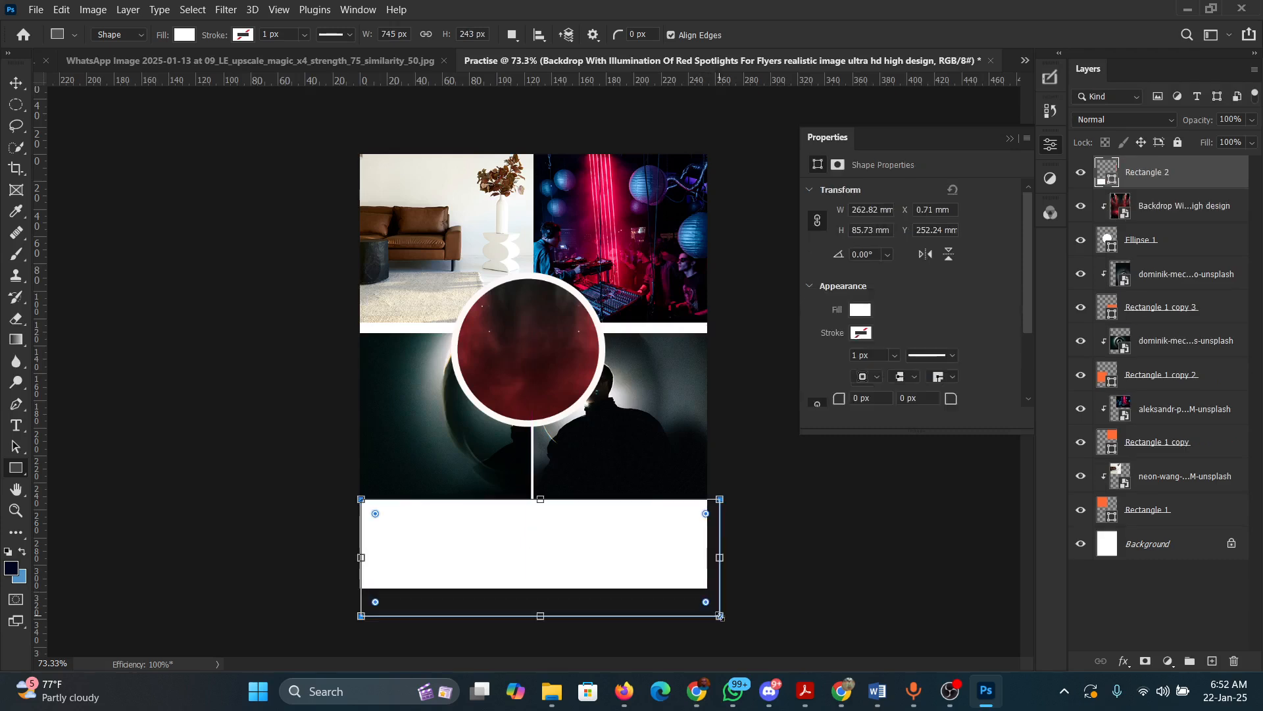
left_click(15, 80)
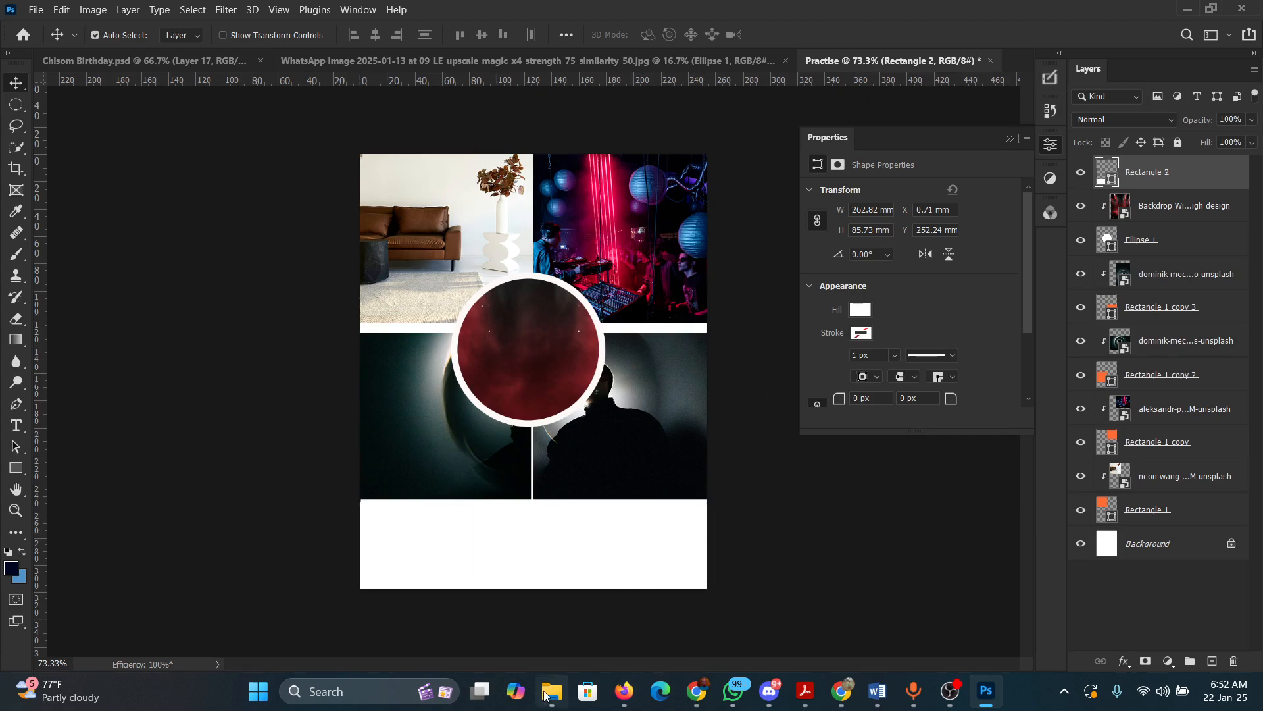
- Bring the nightclub photo from the Downloads folder into the document, move it over the bottom rectangle and clip it into that shape
mouse_move(544, 696)
left_click(558, 607)
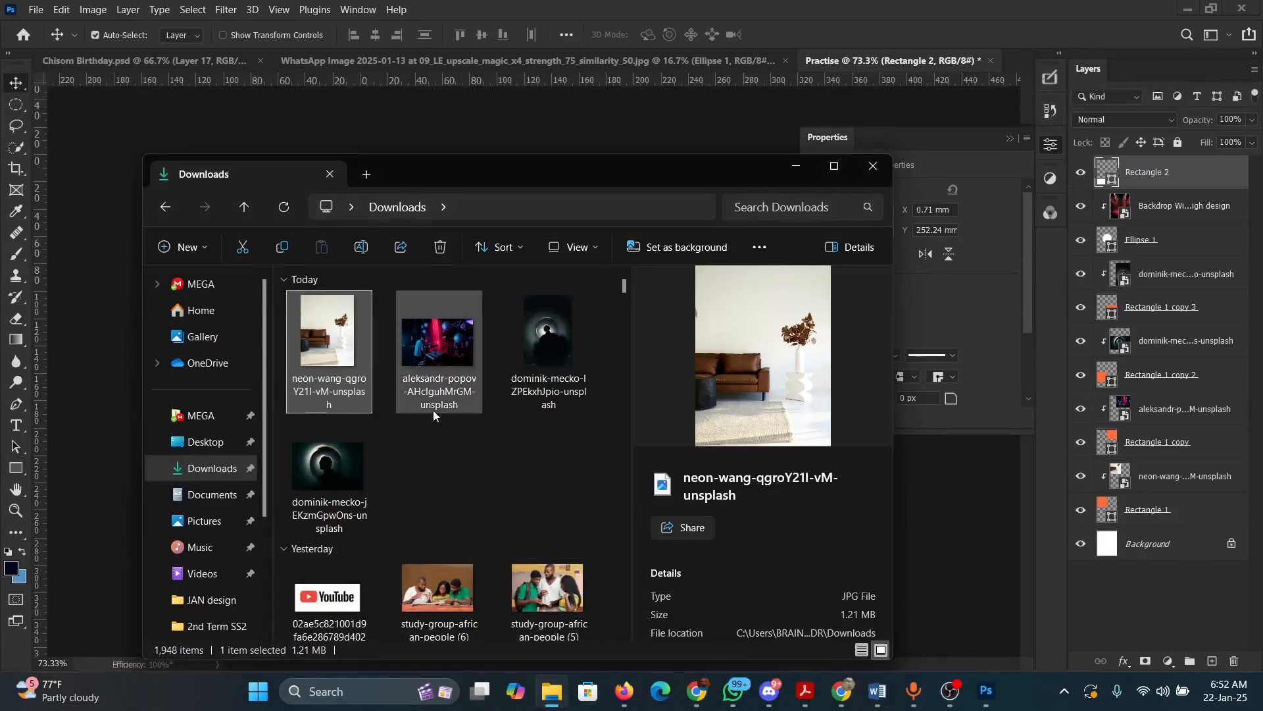
scroll(409, 450, "down", 5)
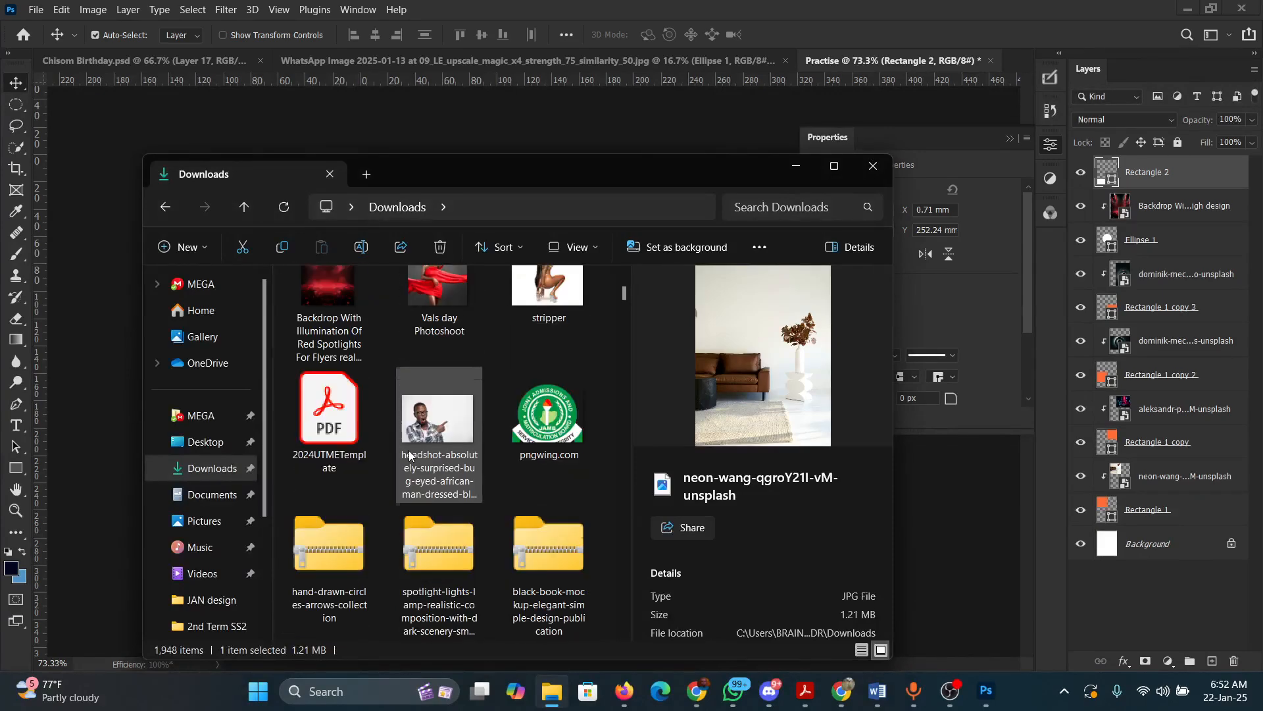
scroll(409, 450, "down", 6)
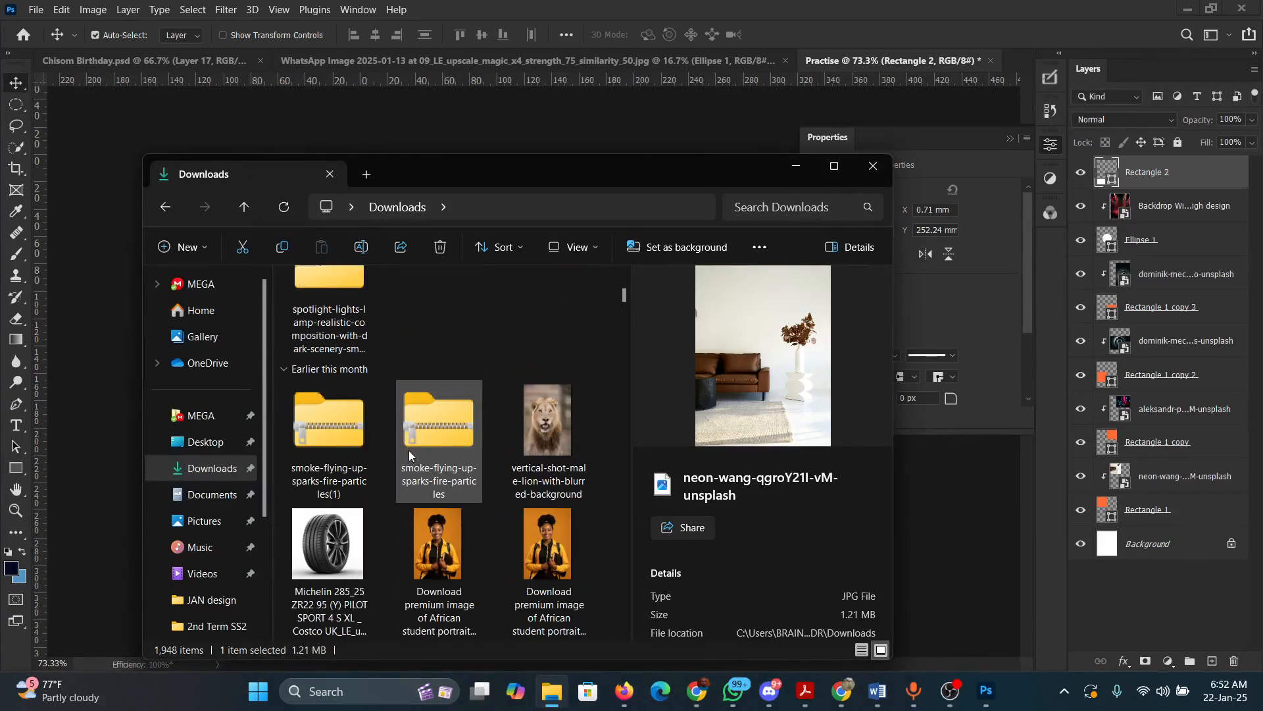
scroll(409, 450, "down", 2)
scroll(409, 450, "down", 2)
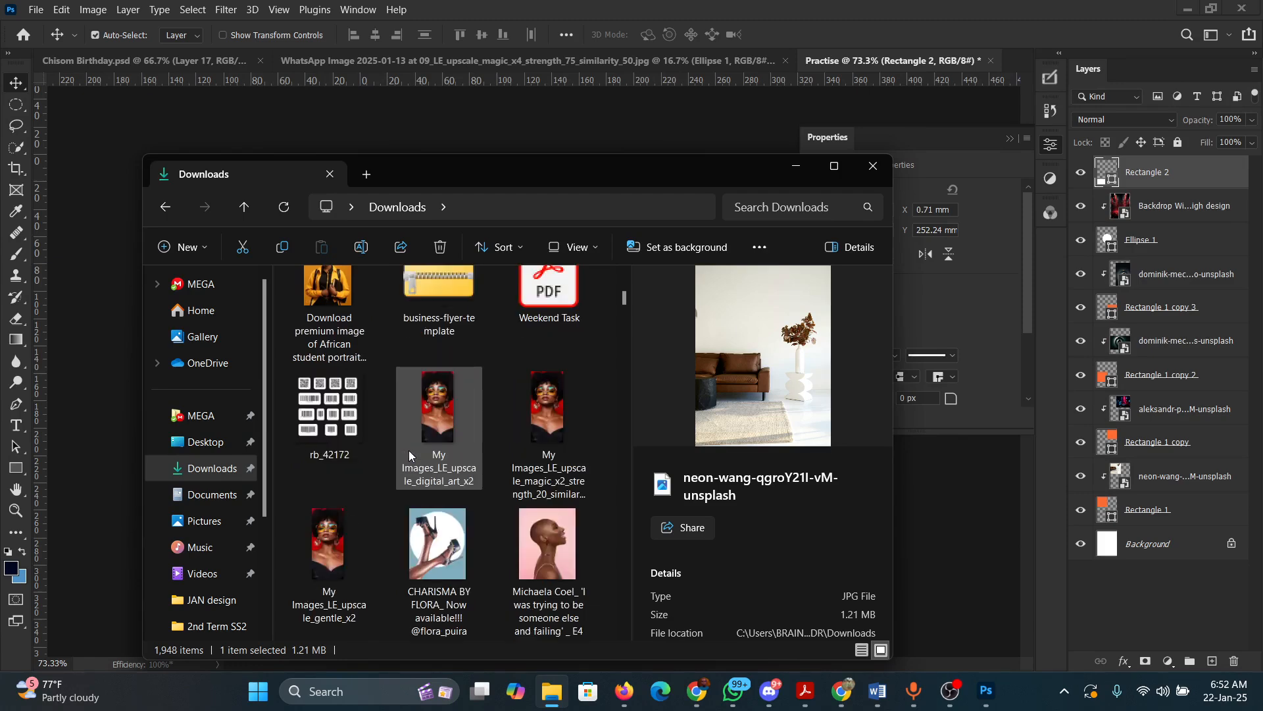
scroll(408, 450, "up", 3)
scroll(409, 450, "up", 5)
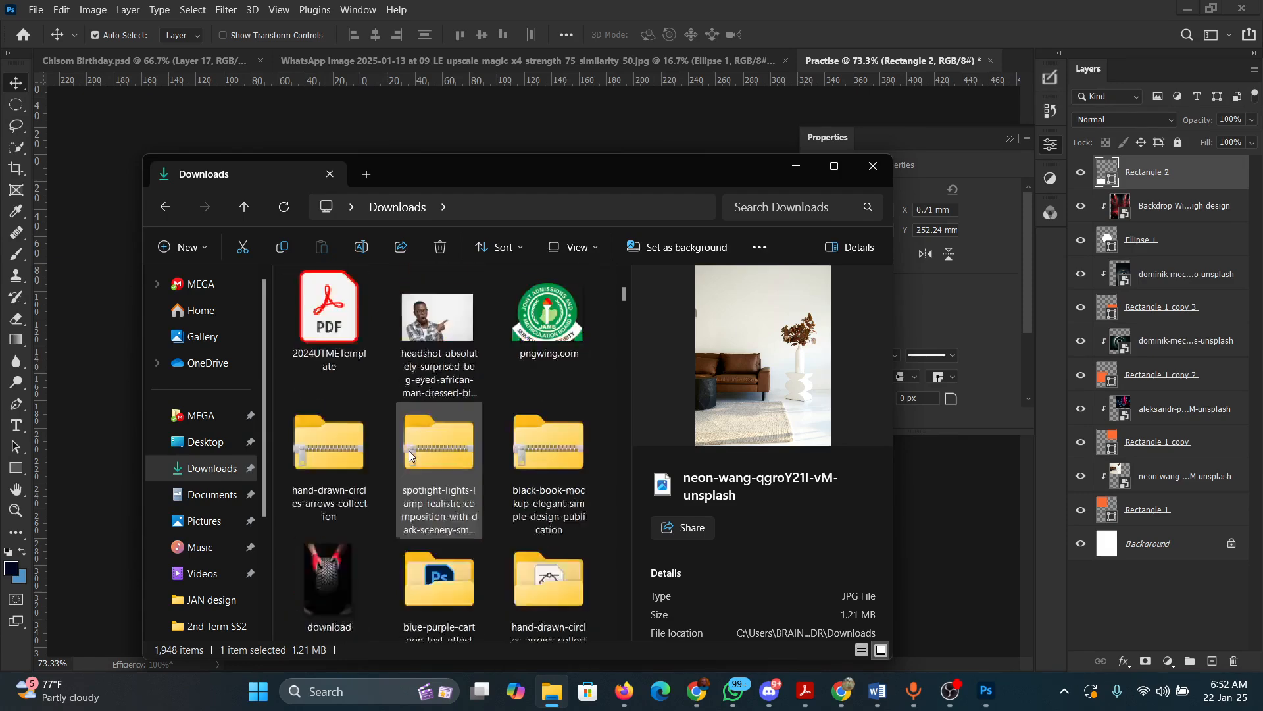
scroll(408, 450, "up", 10)
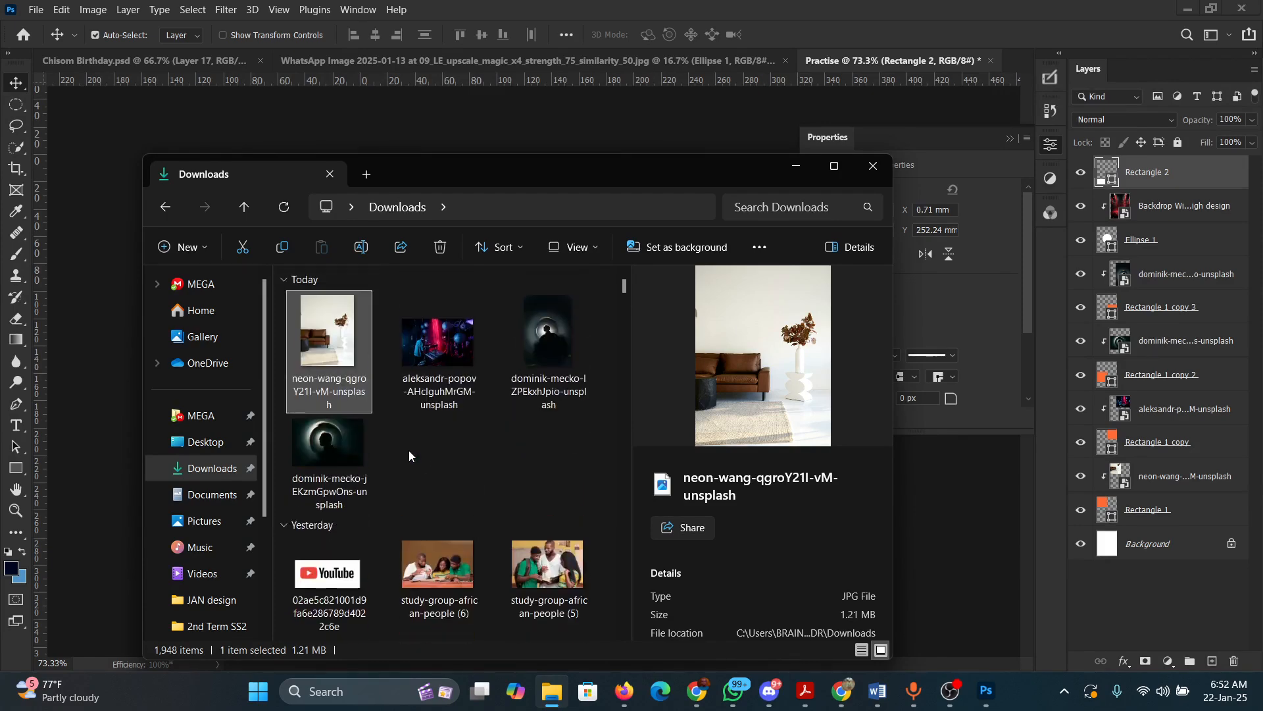
left_click(438, 359)
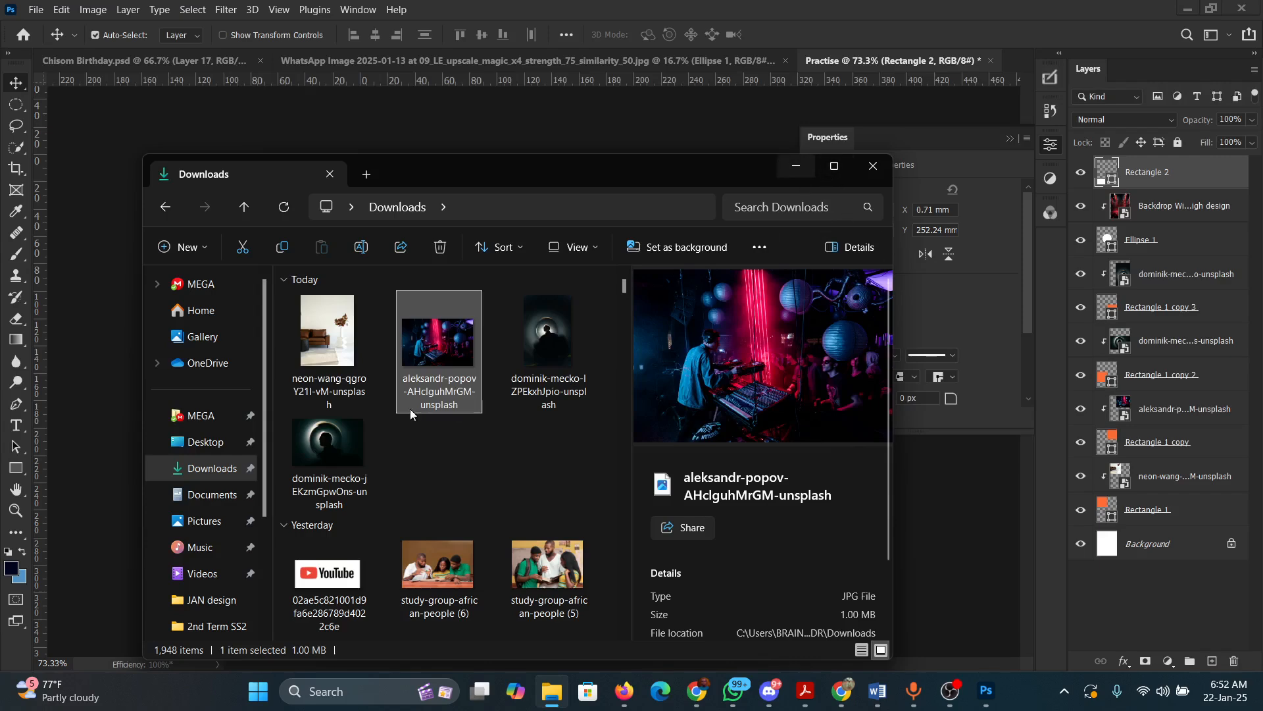
left_click_drag(435, 358, 546, 380)
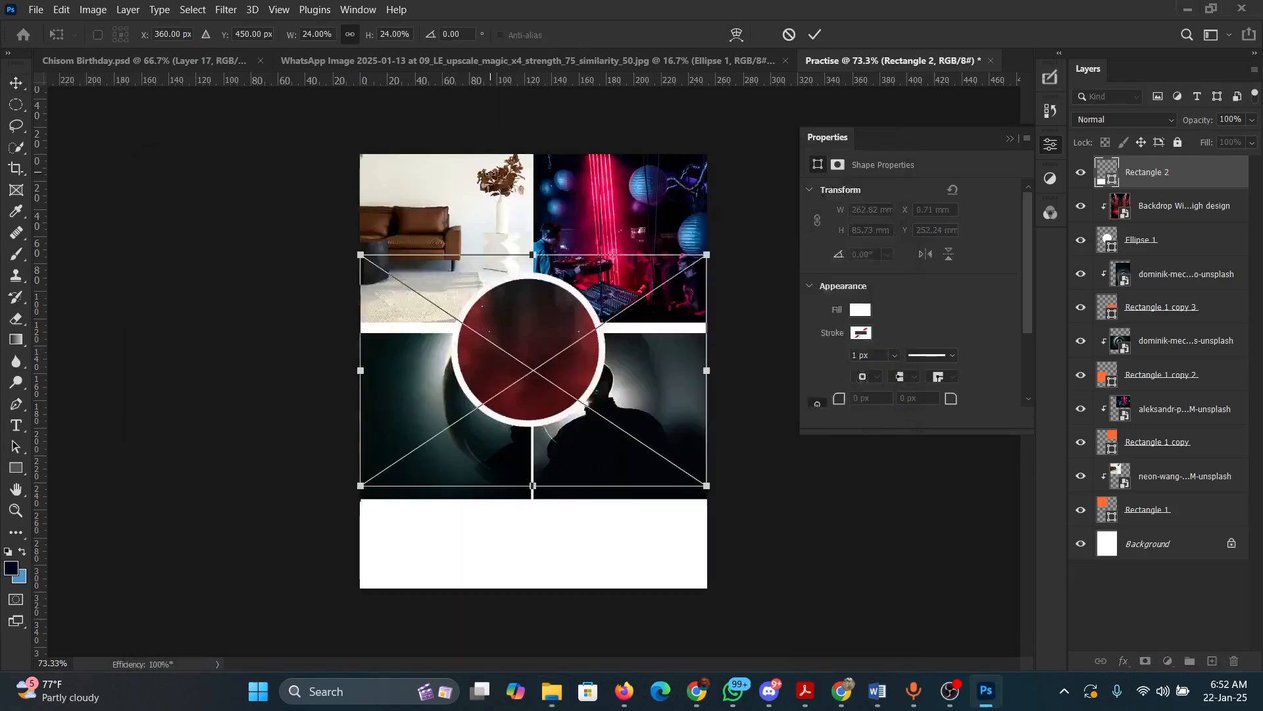
left_click_drag(531, 325, 536, 455)
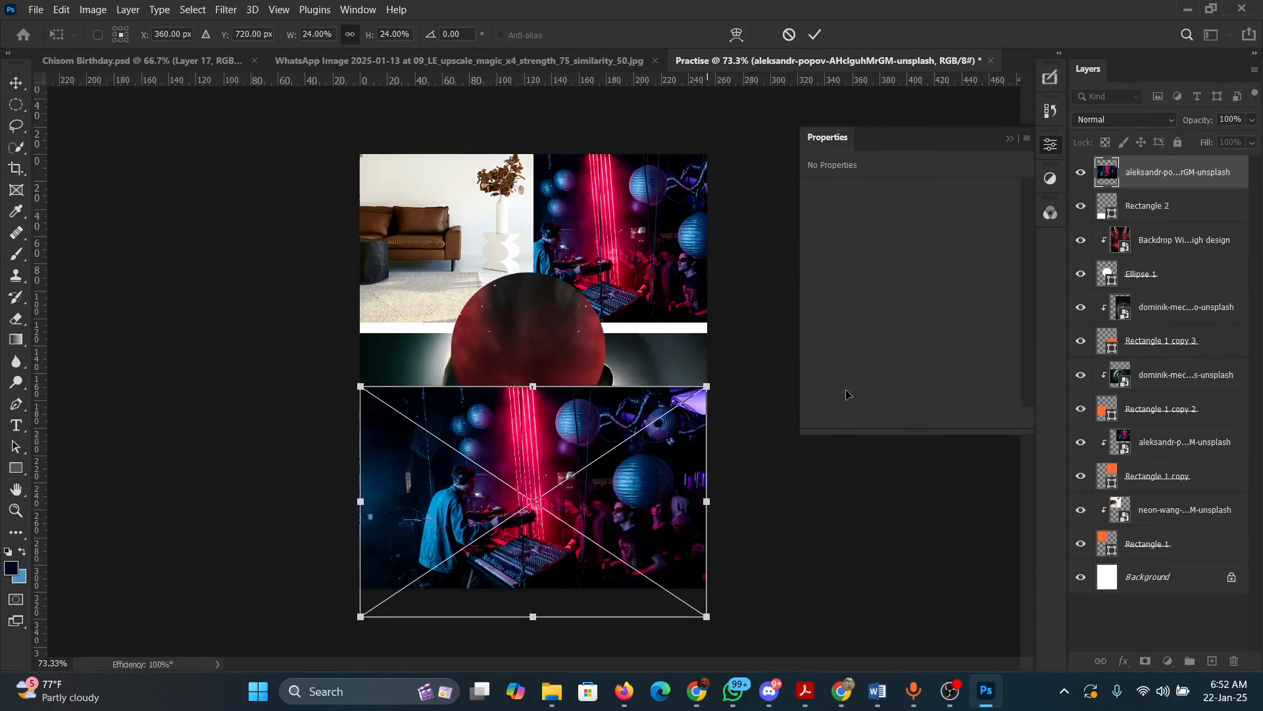
left_click(1169, 192, "alt")
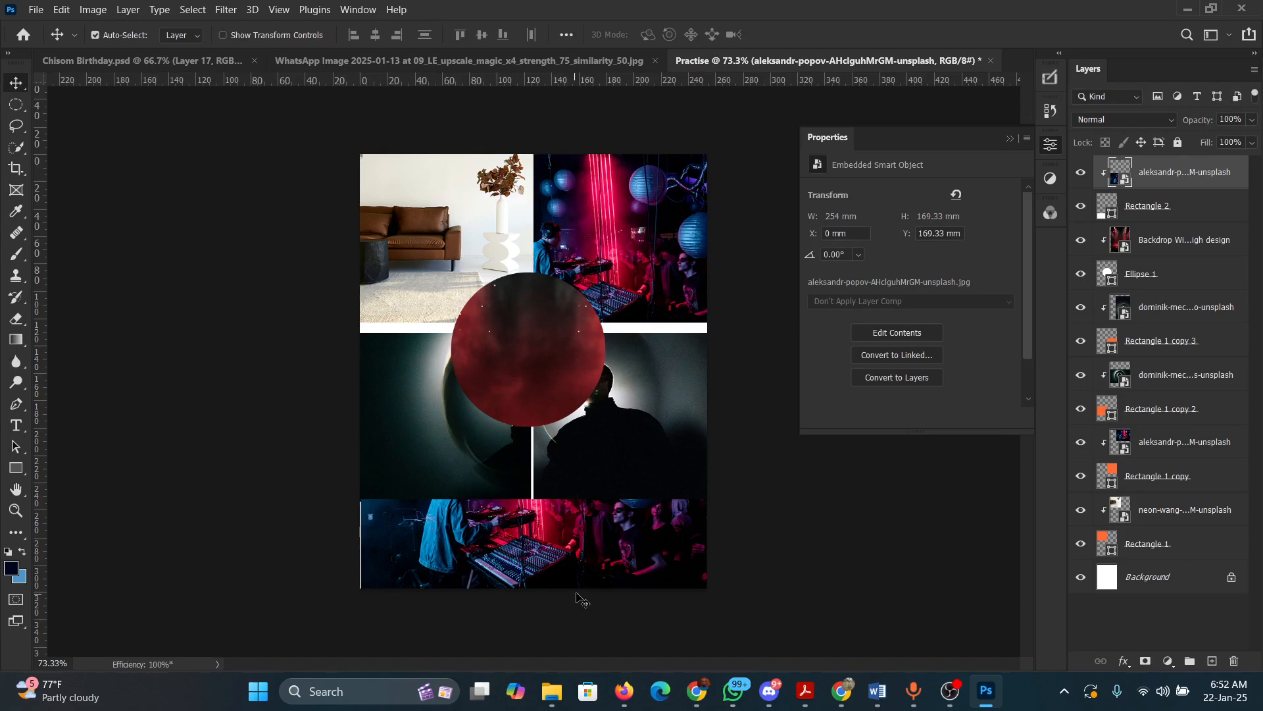
- Move the bottom rectangle slightly up and left to X -1.76 mm, Y 247.65 mm, keeping the nightclub photo in place
left_click(1181, 212)
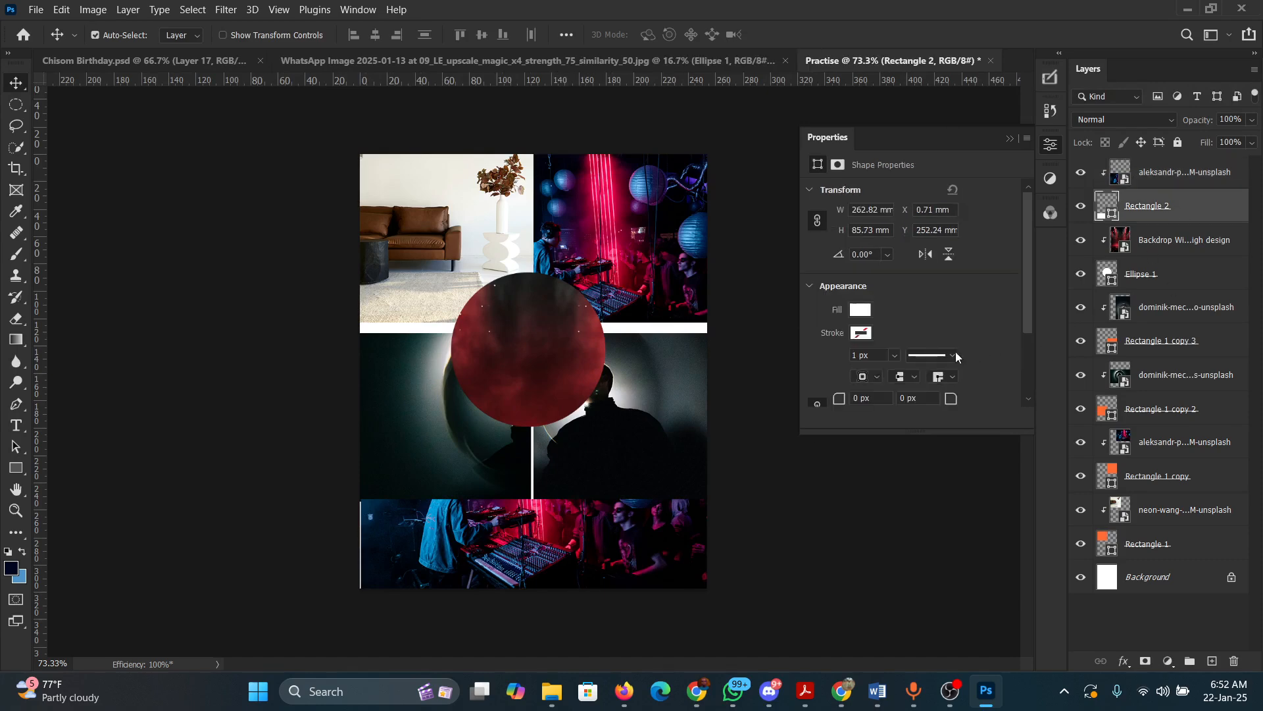
key("ctrl")
left_click_drag(656, 543, 652, 537)
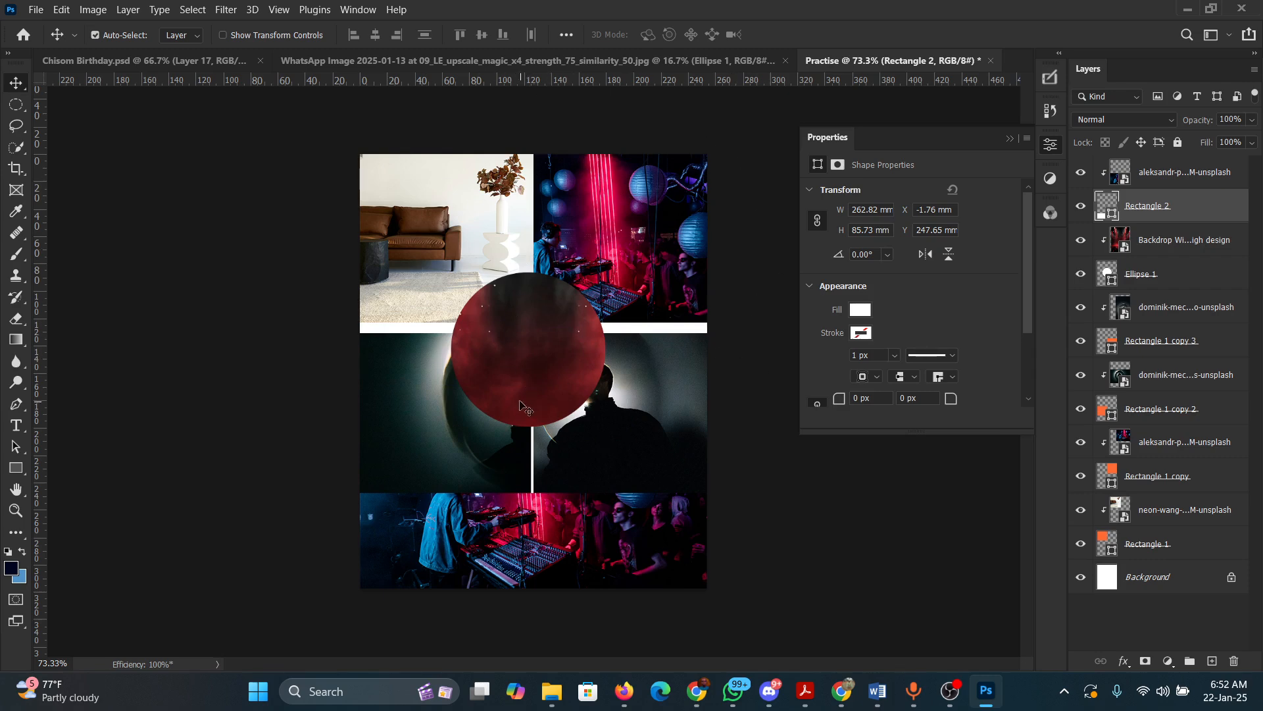
- Hide and show the circle layer again to refresh its stroke, and collapse the floating shape properties
left_click(543, 324)
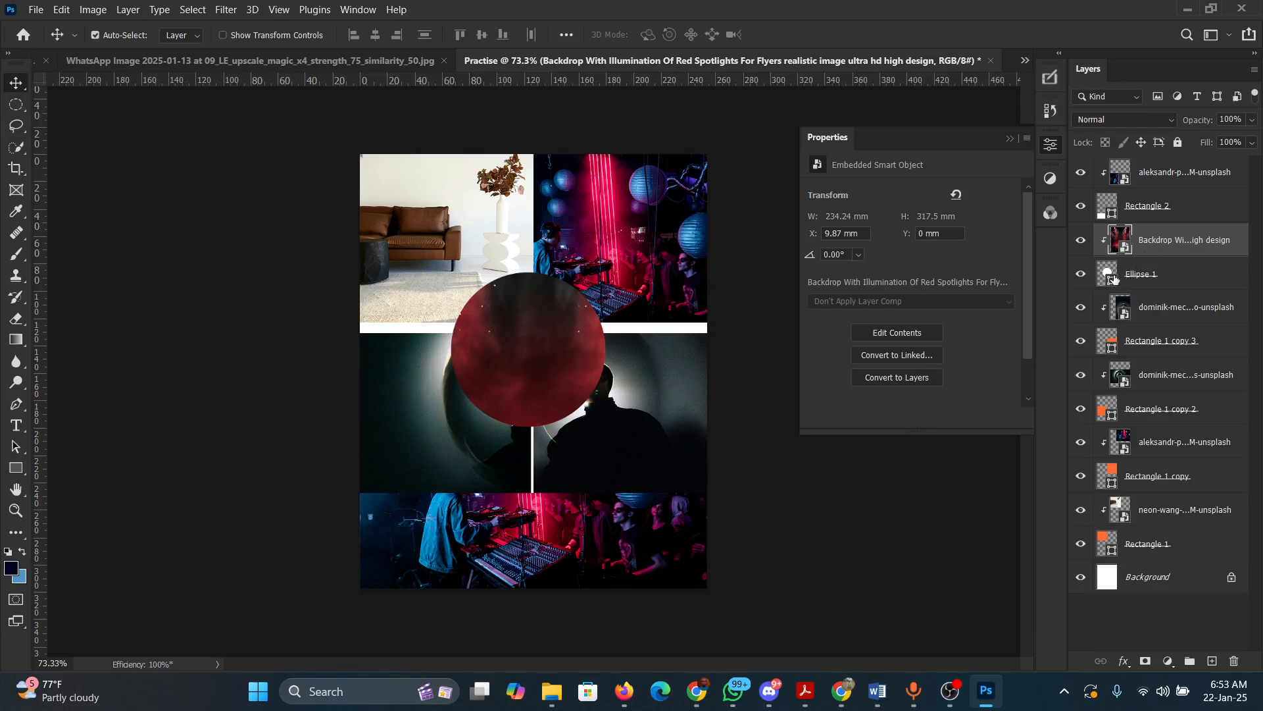
left_click(1082, 276)
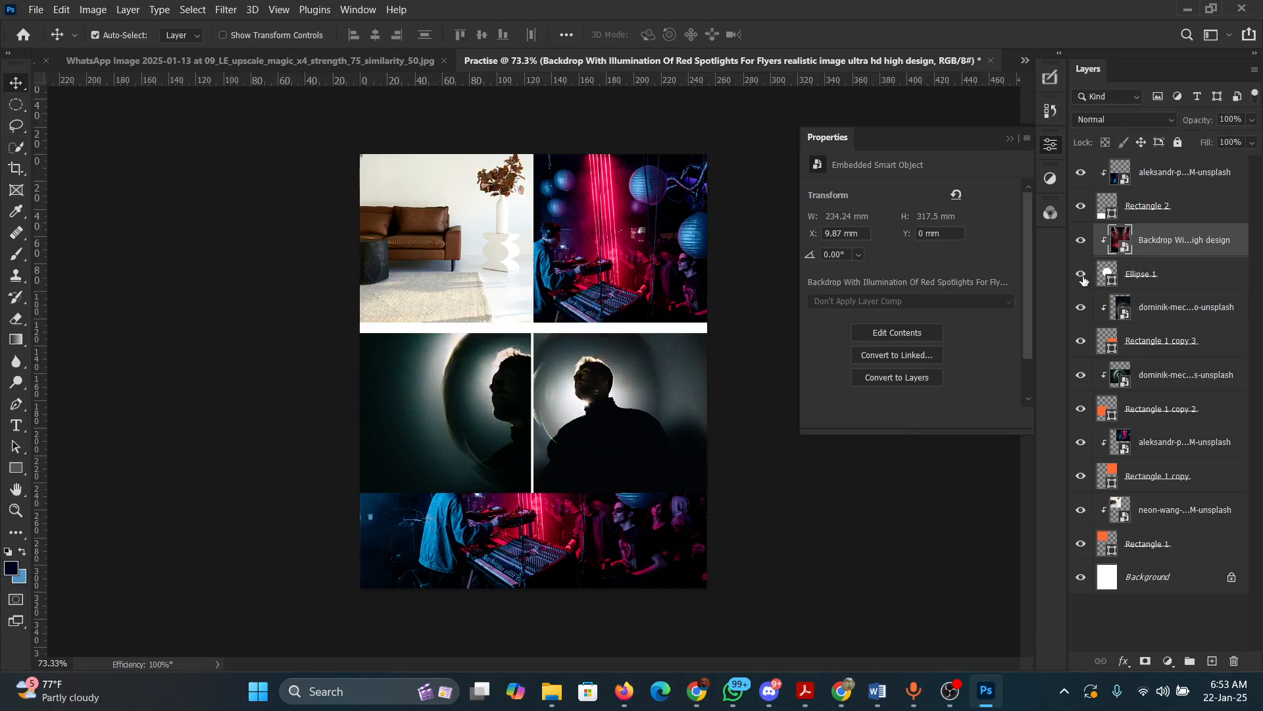
left_click(1082, 276)
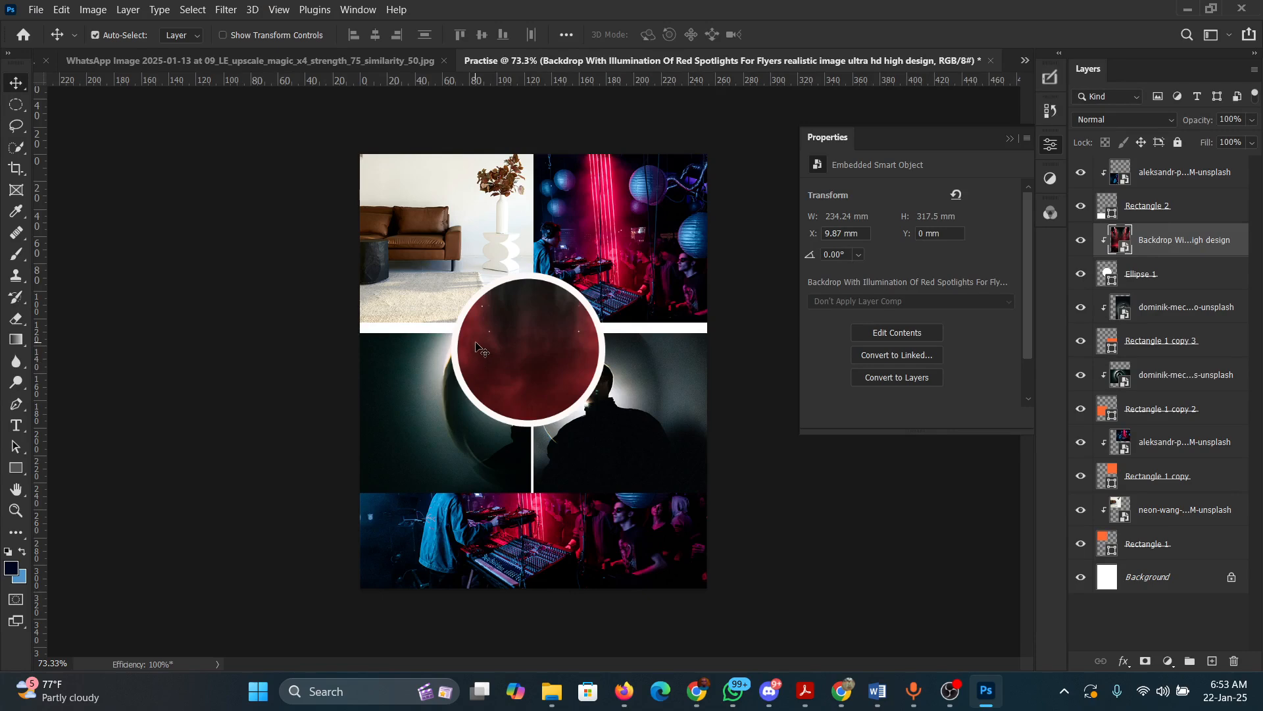
left_click(1011, 140)
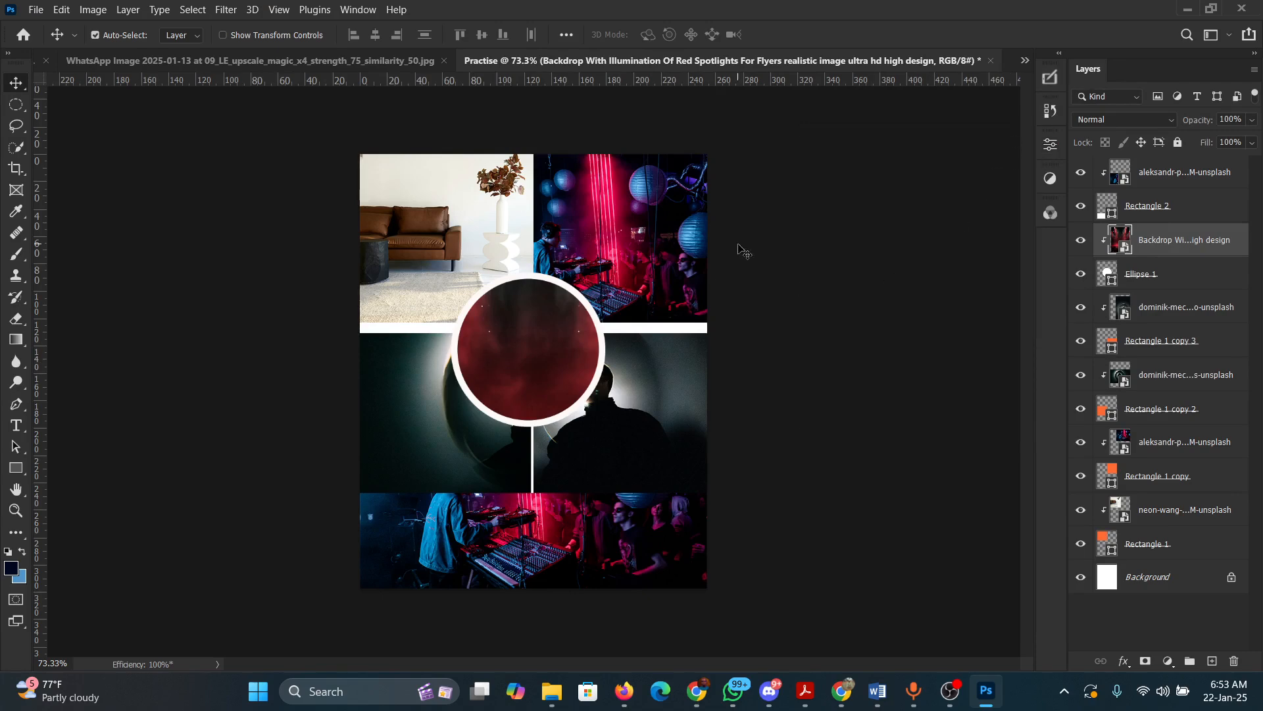